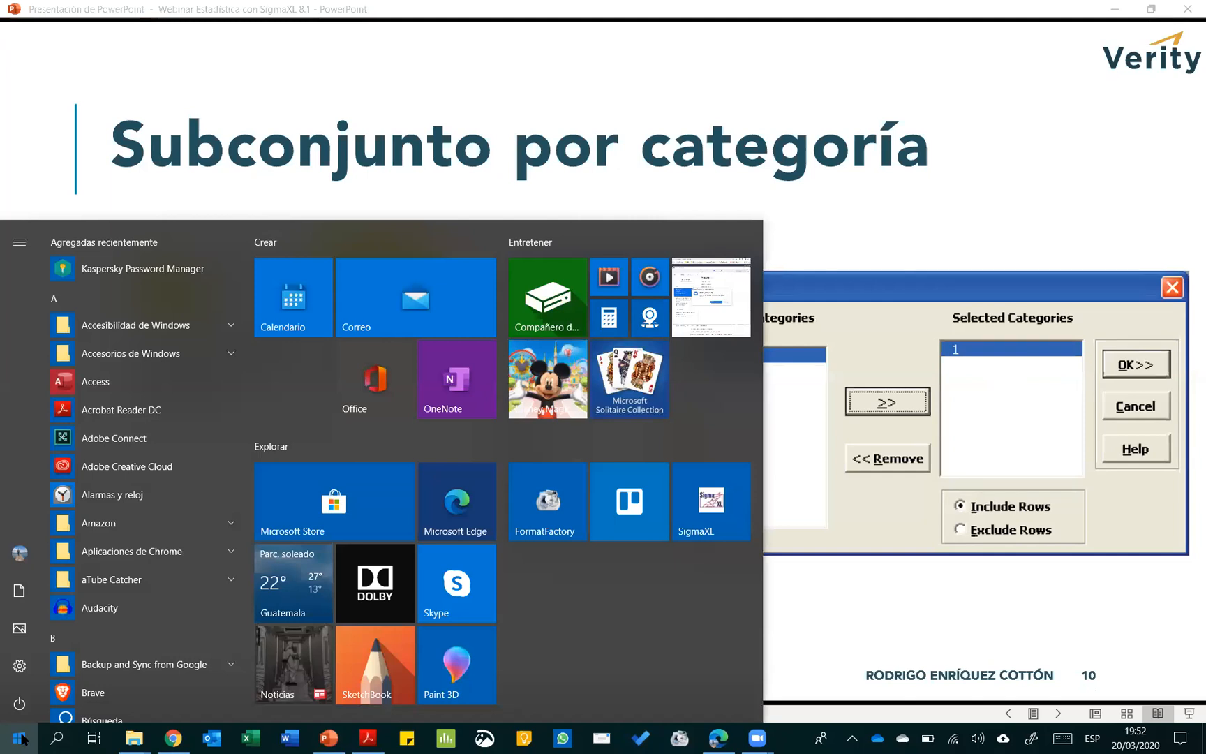
Launch SigmaXL with Excel and display its main set of analysis commands
type("sig")
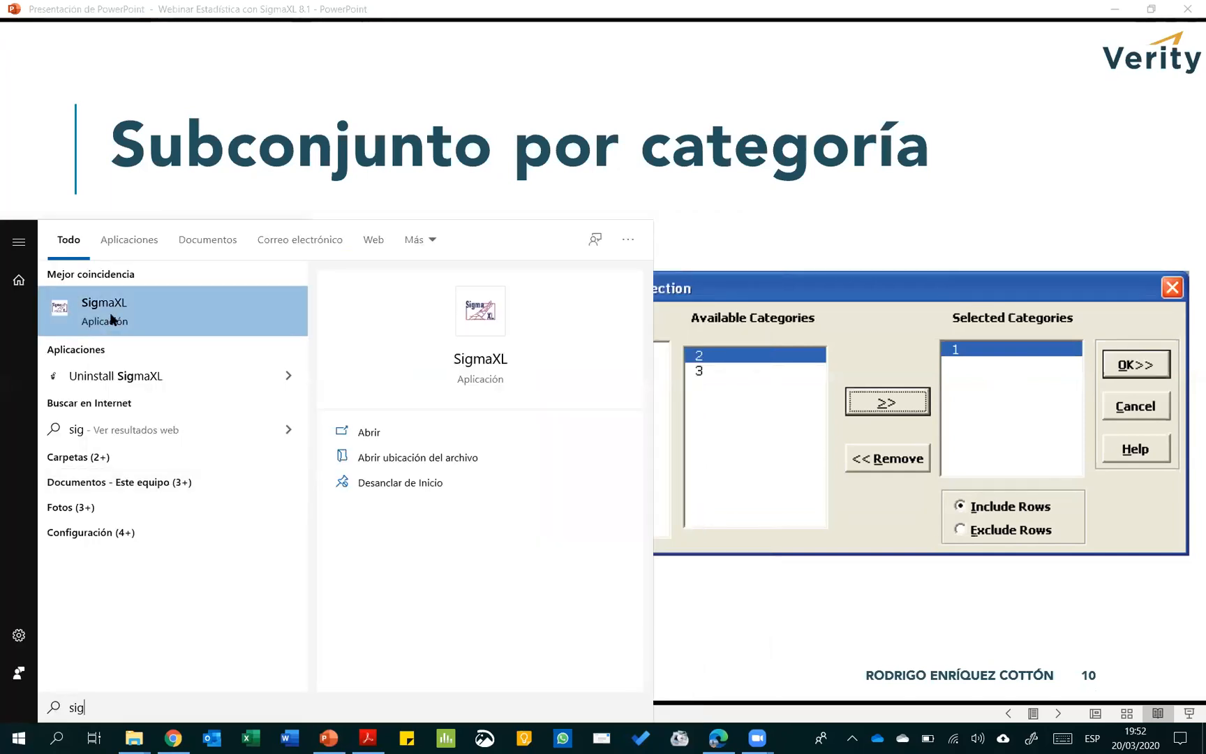
left_click(112, 319)
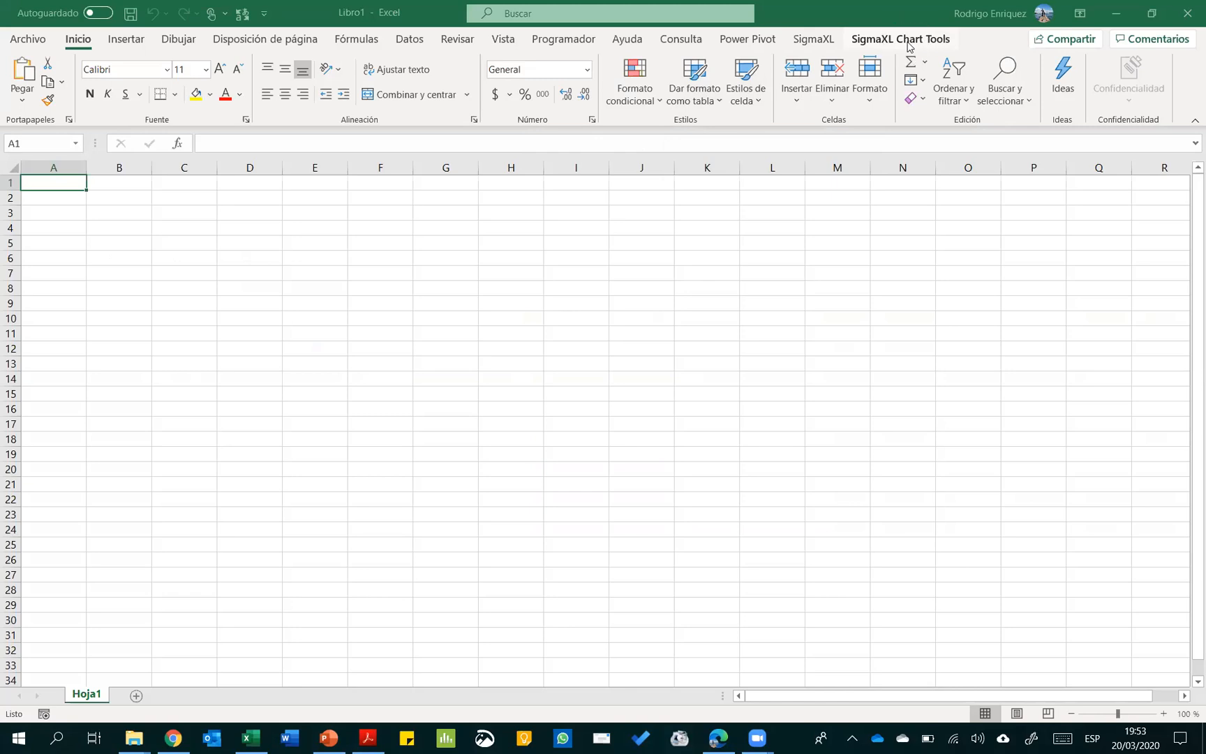
left_click(815, 40)
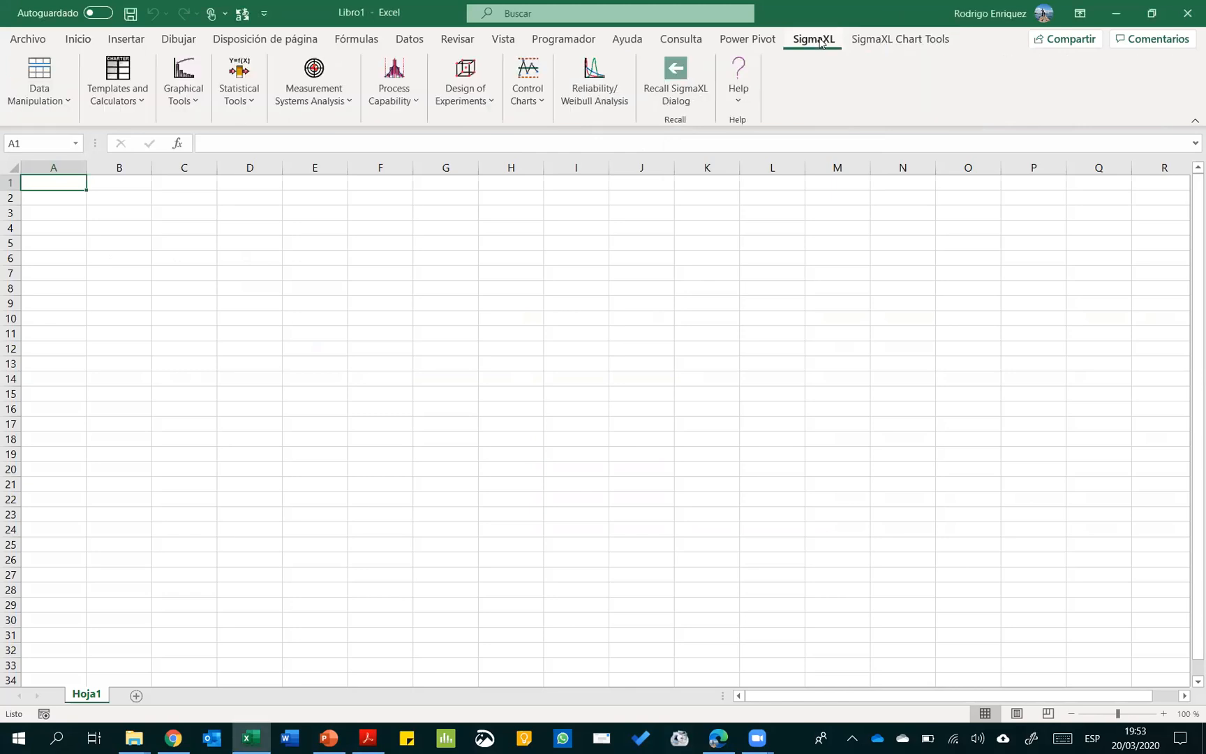
Review the SigmaXL Chart Tools commands, including Exclude Data Points, and return to the main SigmaXL commands
left_click(897, 42)
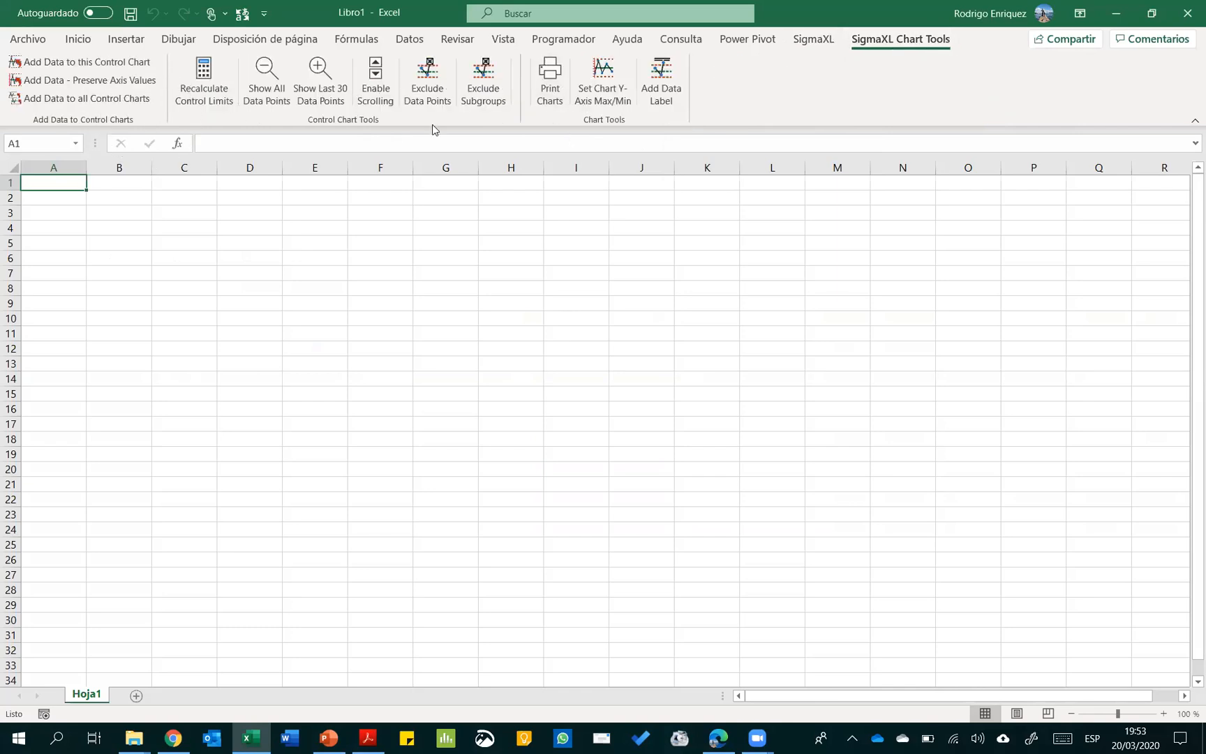
left_click(408, 99)
left_click(817, 42)
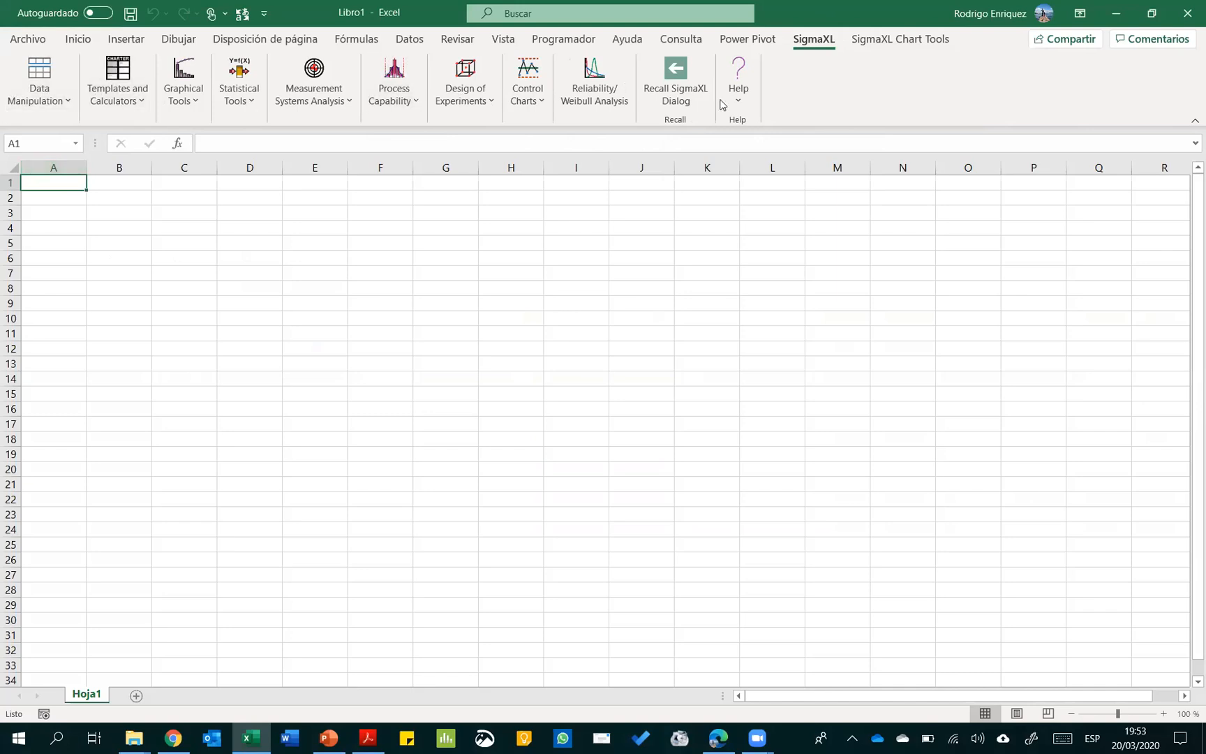
Examine the Data Manipulation options and the Templates and Calculators categories, including Lean, Basic Statistical, Basic DOE and DMAIC & DFSS templates
left_click(55, 106)
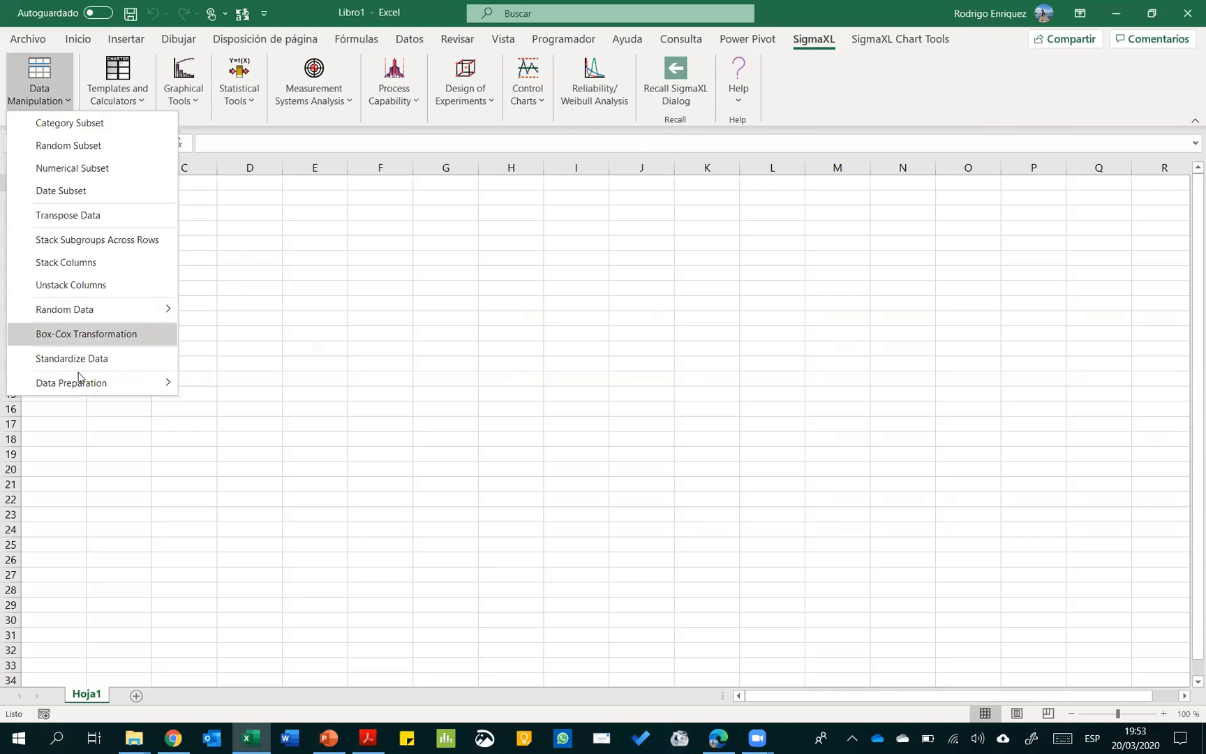
mouse_move(79, 383)
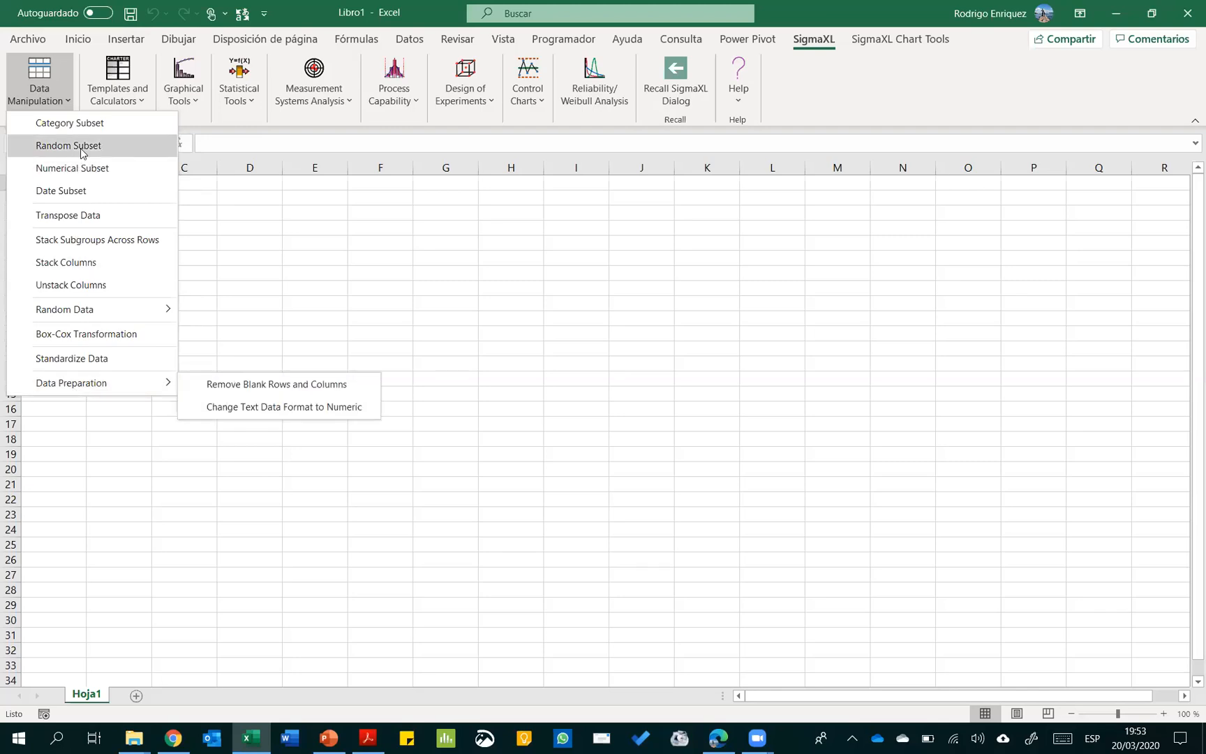
left_click(143, 102)
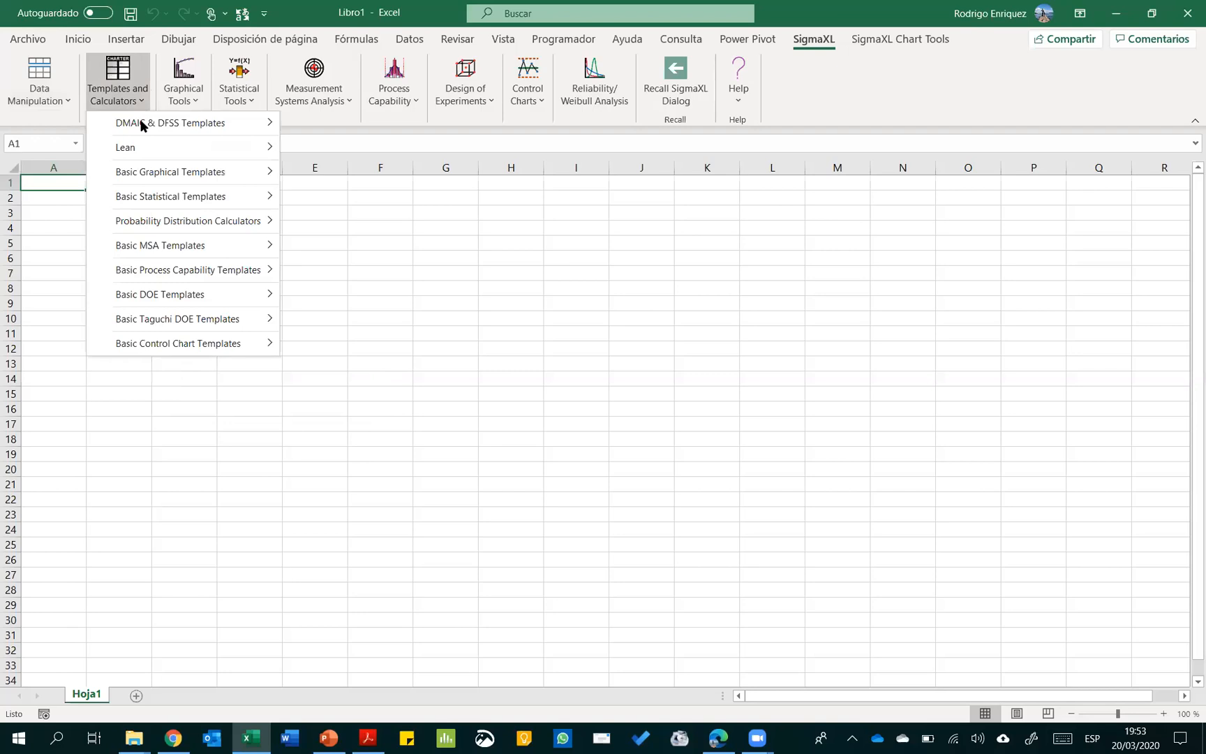
mouse_move(140, 148)
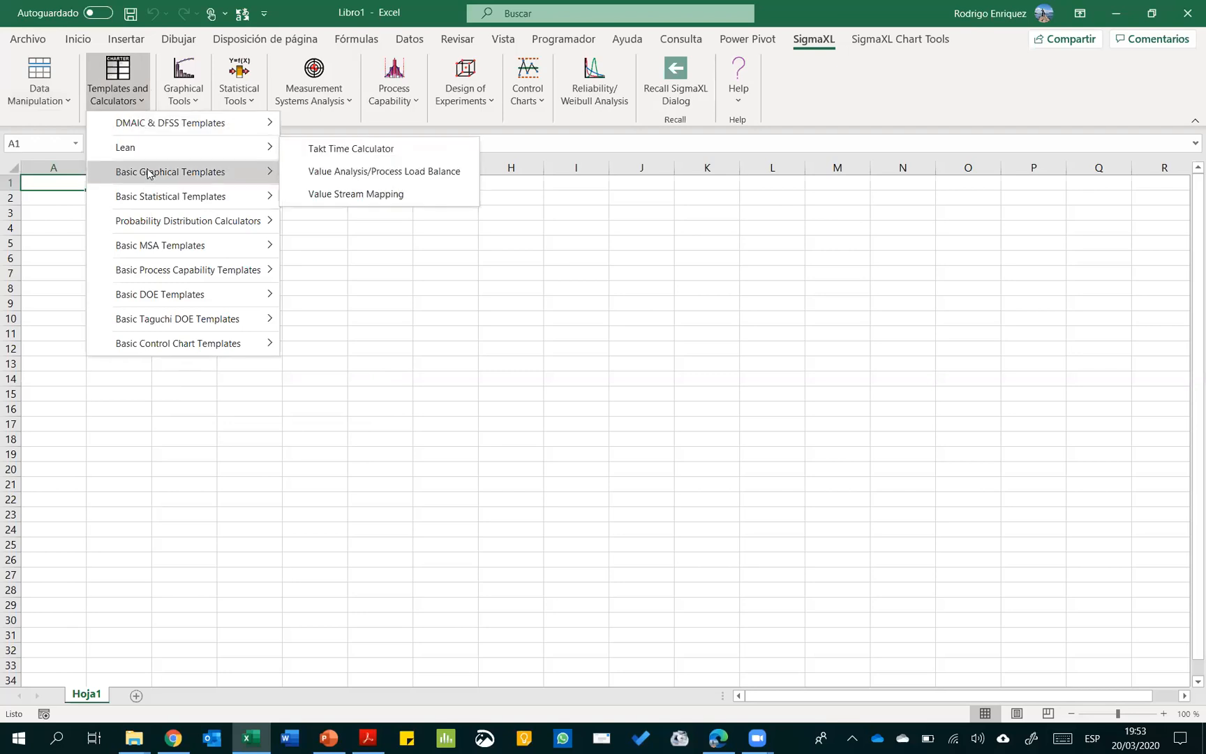
mouse_move(140, 202)
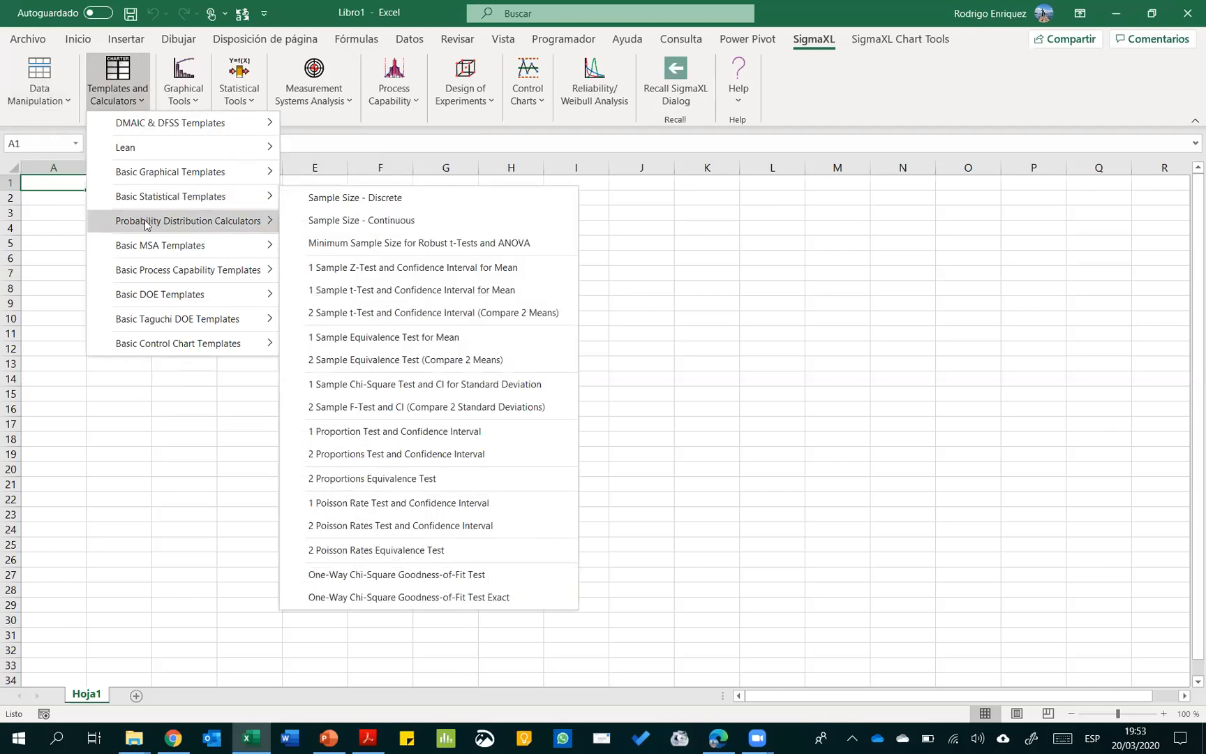
mouse_move(140, 270)
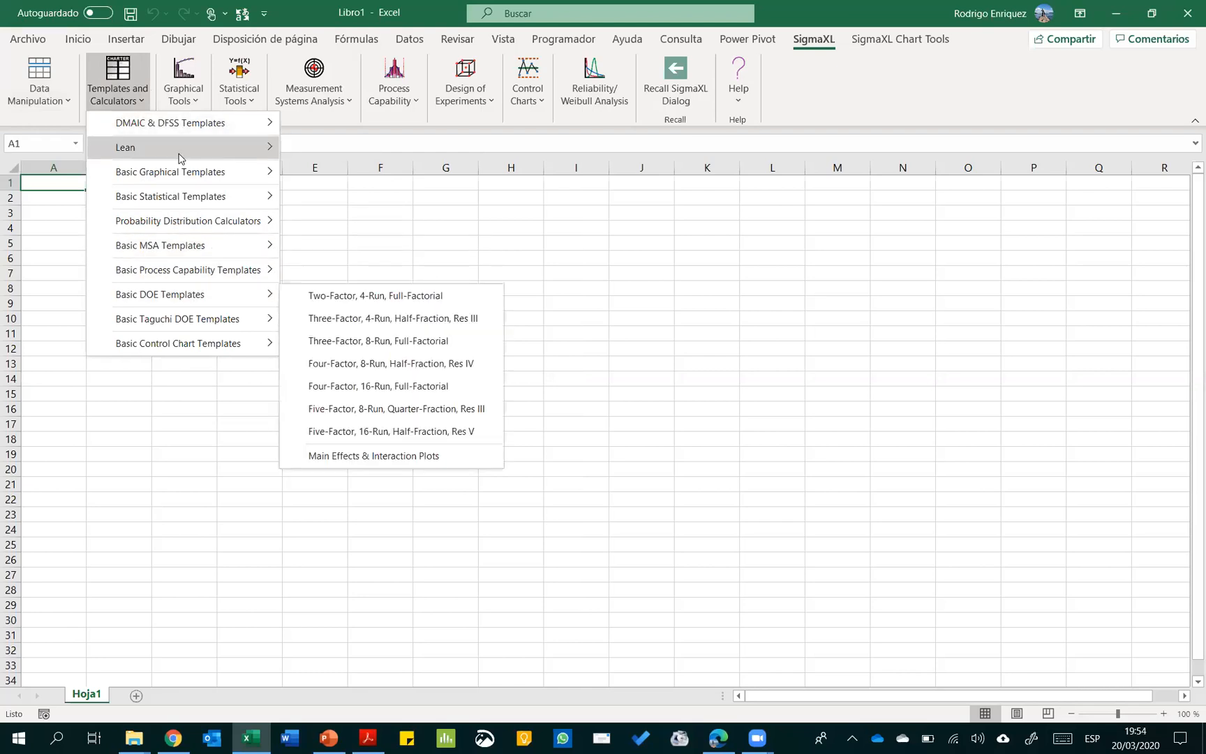
mouse_move(180, 158)
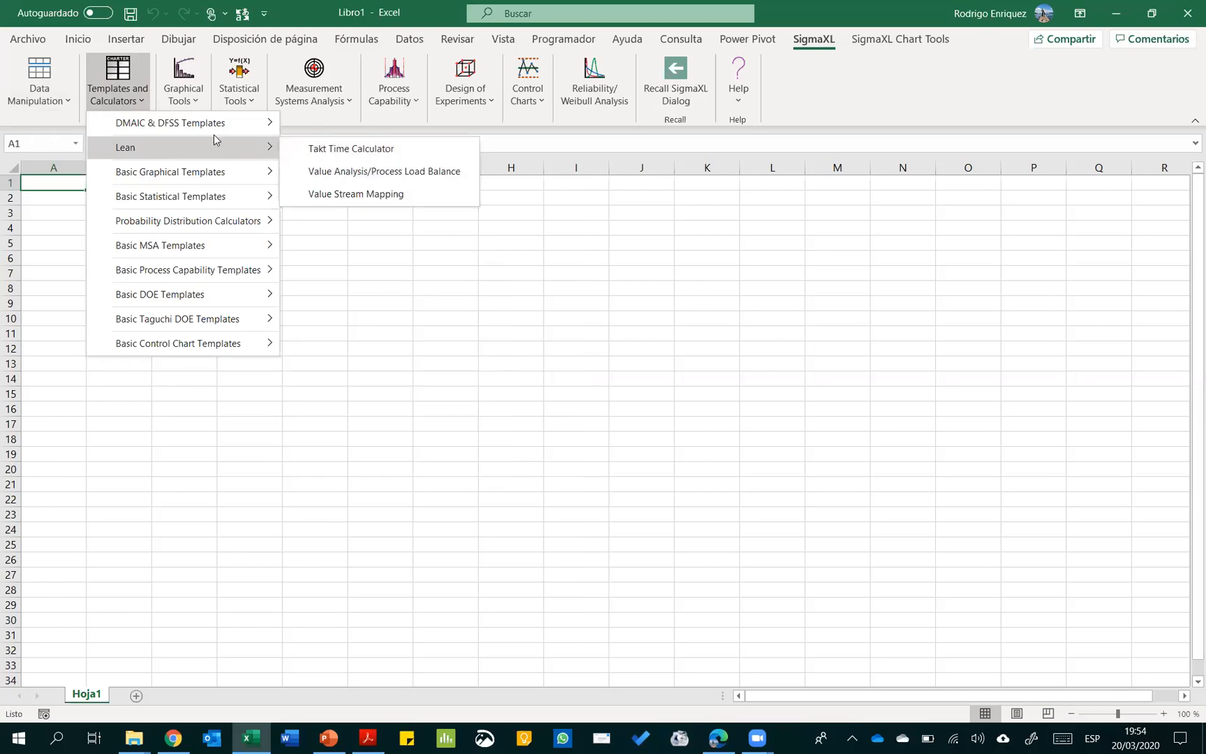
mouse_move(213, 124)
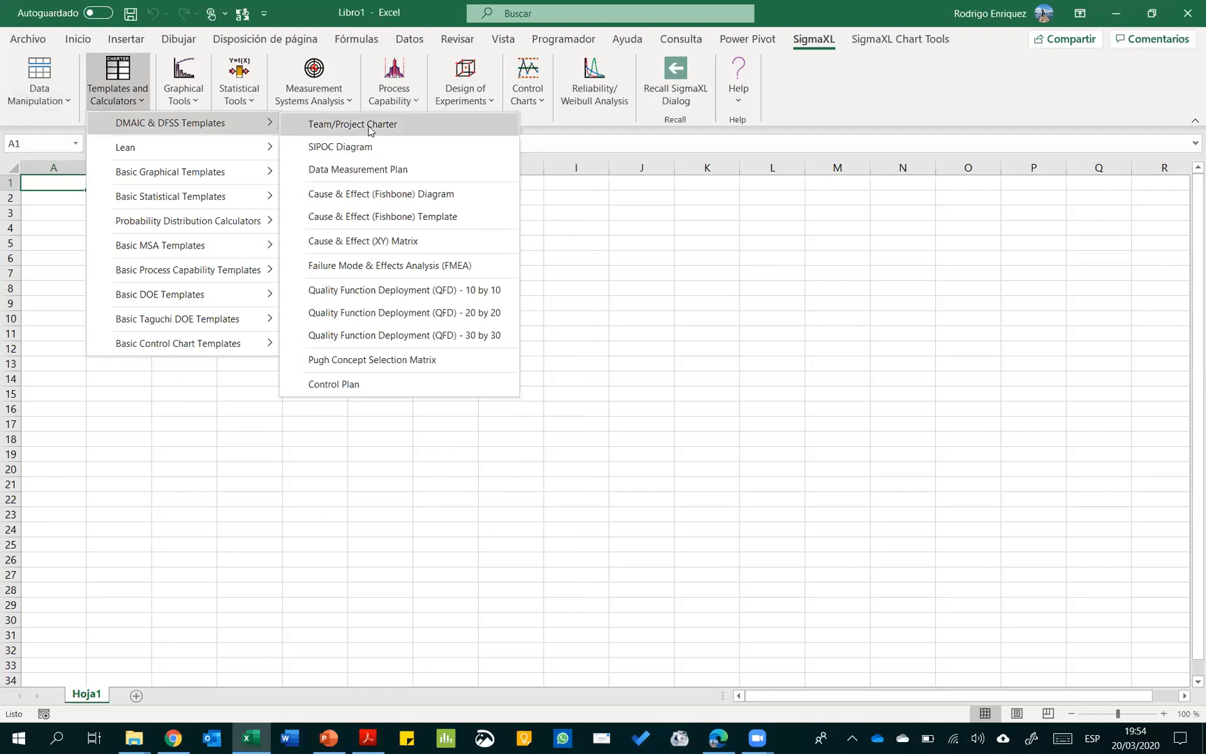
left_click(351, 174)
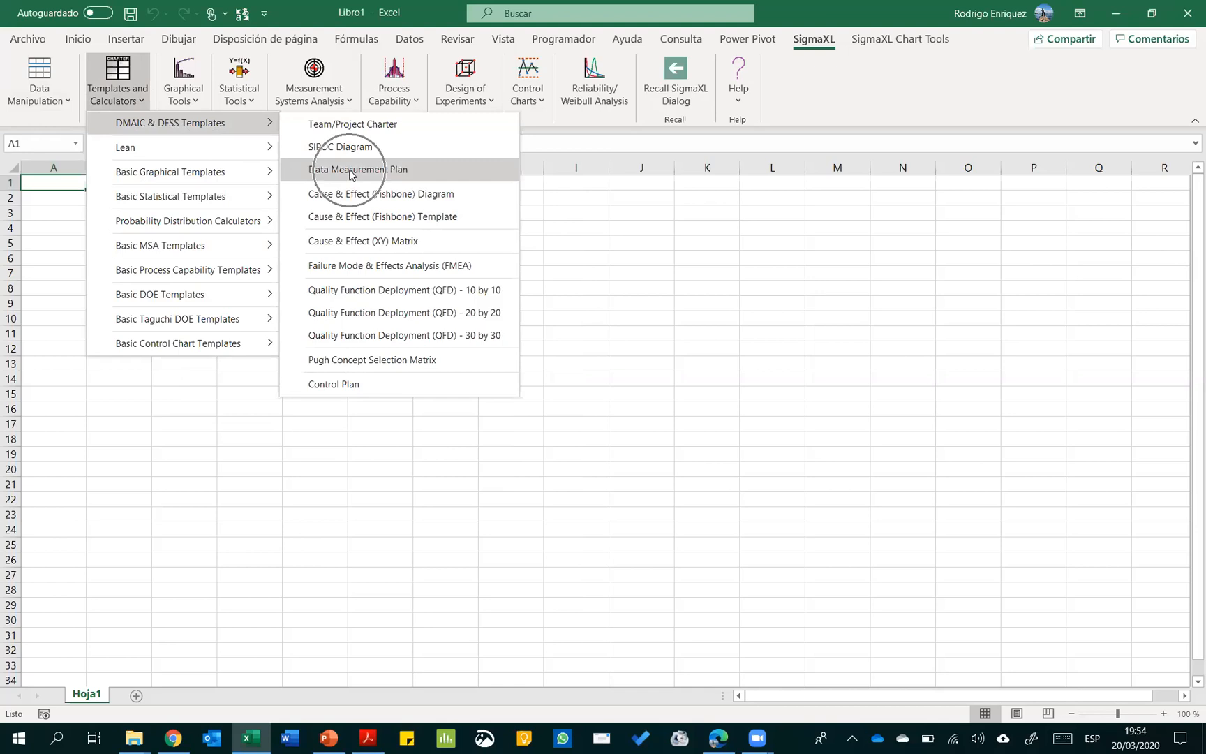
left_click(361, 248)
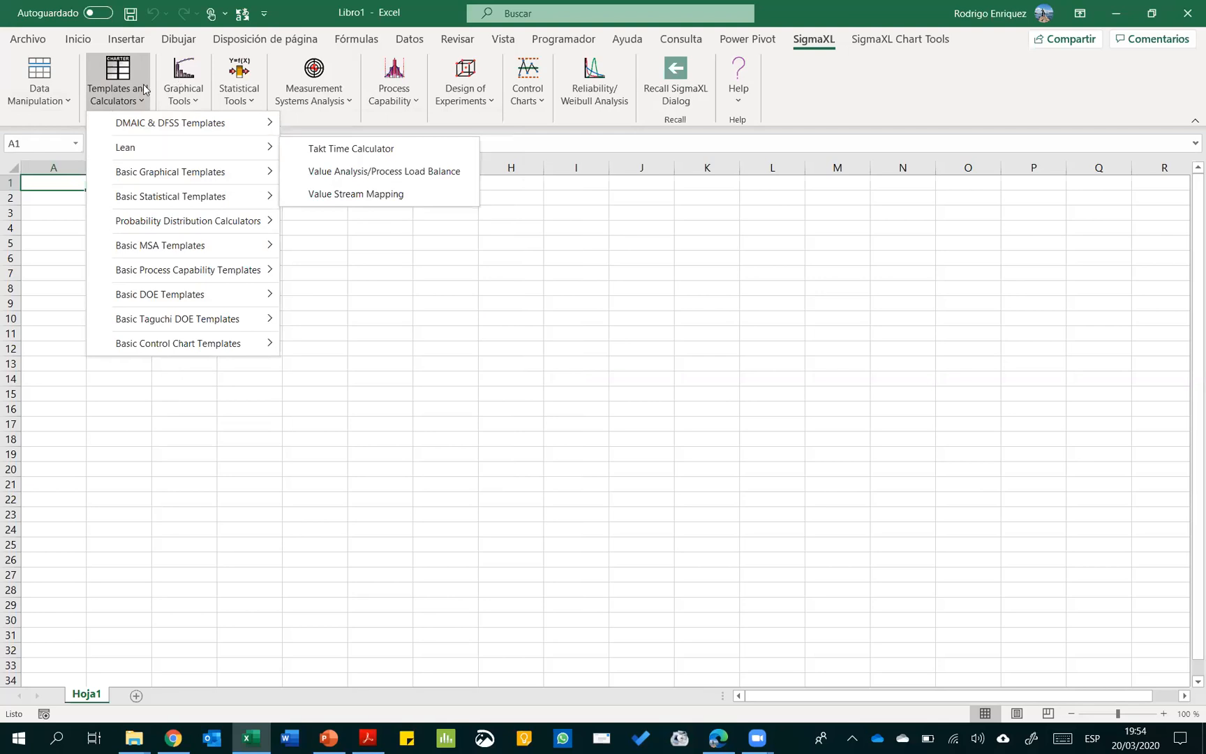
Review the options offered under Graphical Tools, Statistical Tools and Measurement Systems Analysis
left_click(194, 100)
left_click(195, 99)
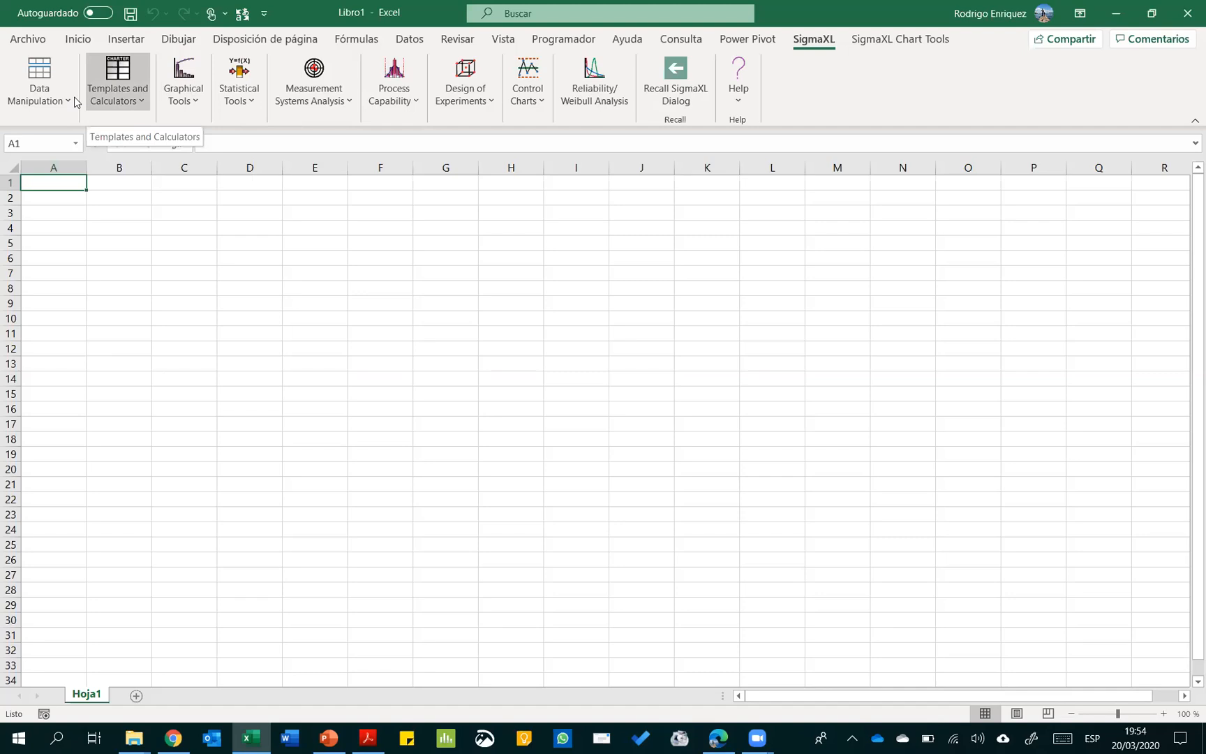
left_click(188, 101)
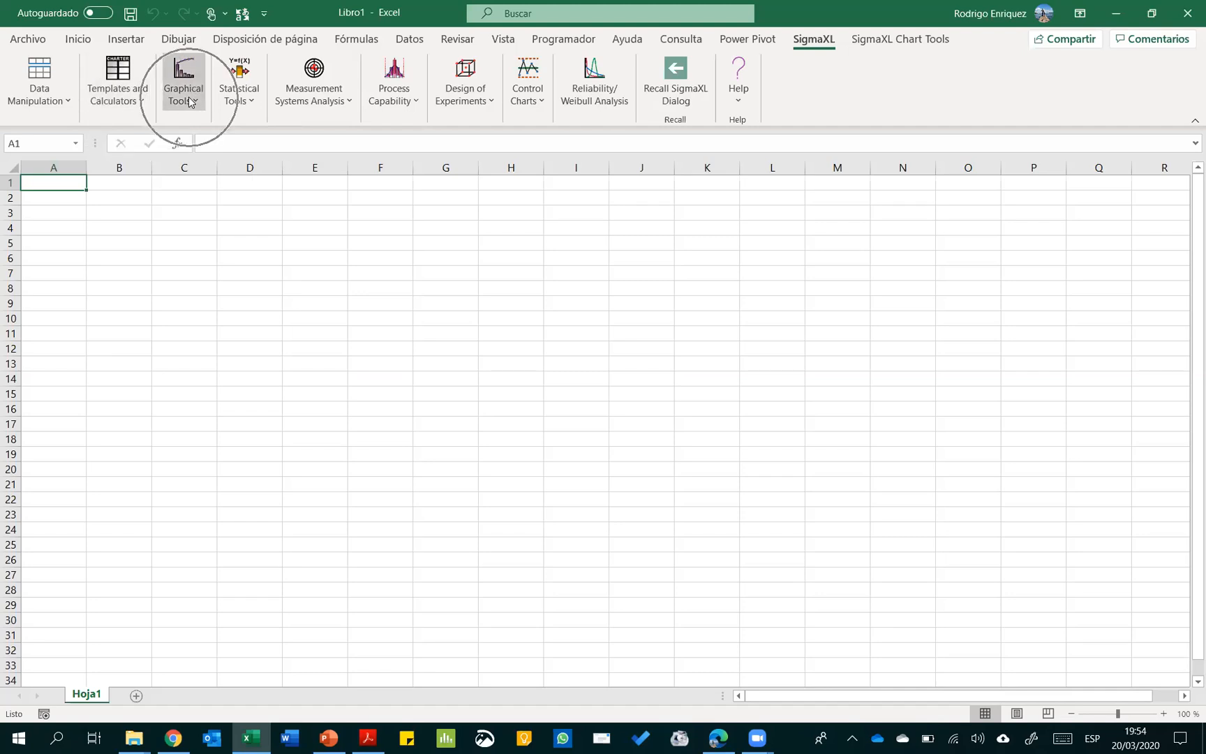
left_click(188, 102)
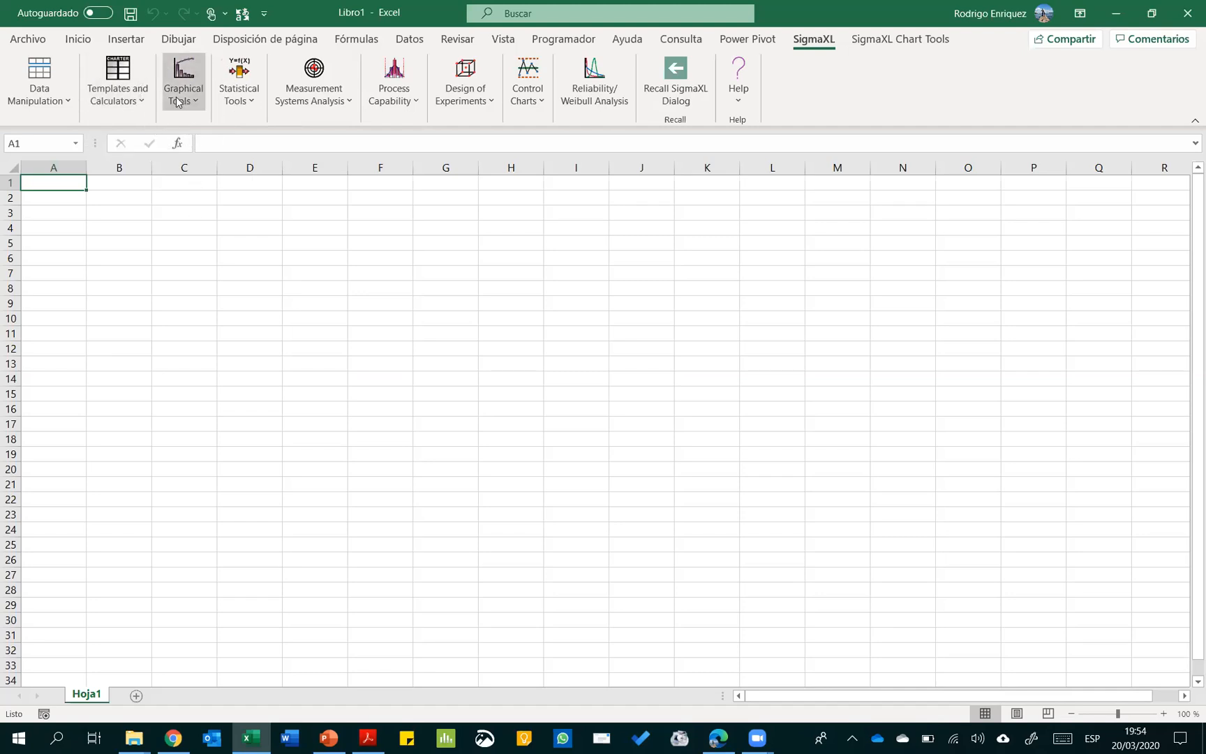
left_click(187, 97)
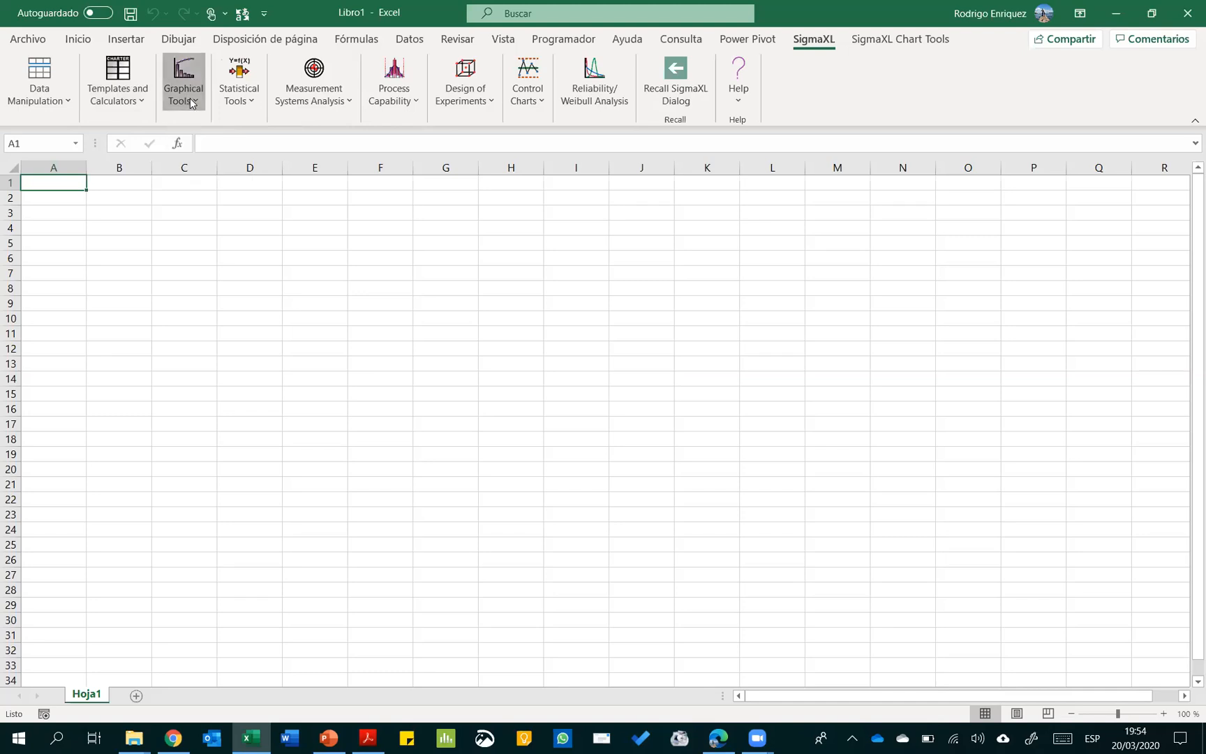
left_click(239, 94)
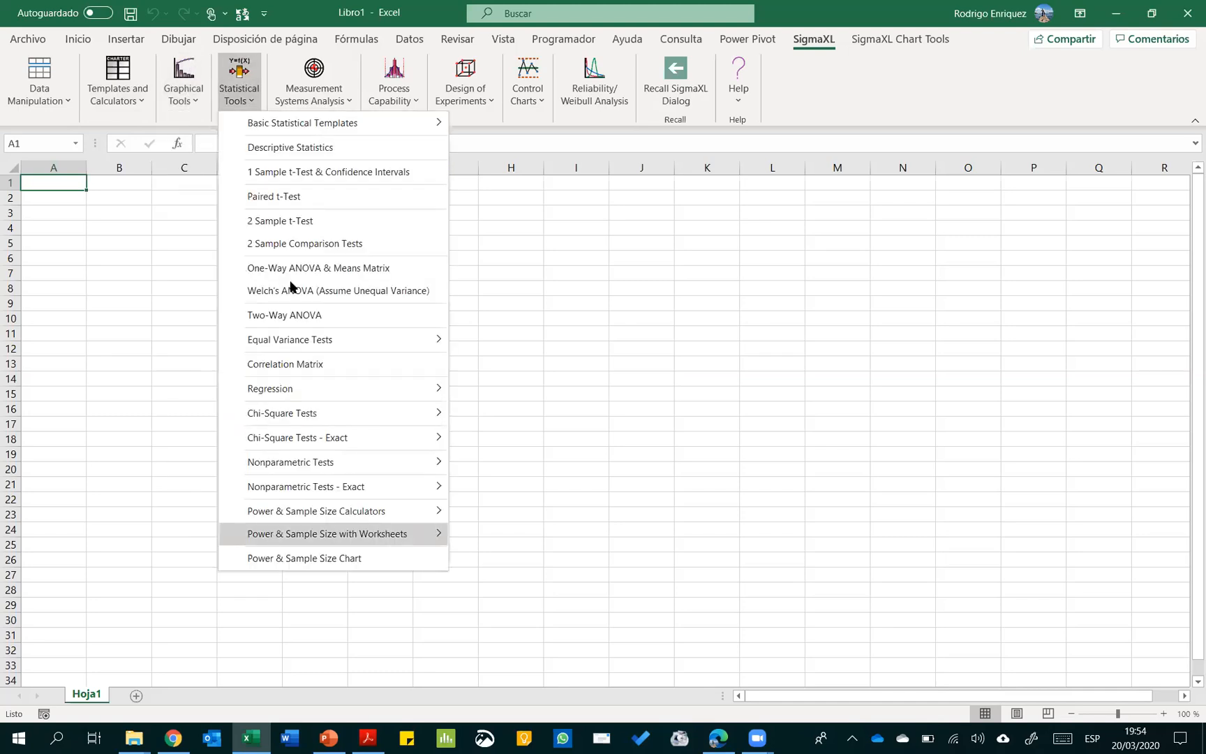
left_click(347, 100)
left_click(348, 99)
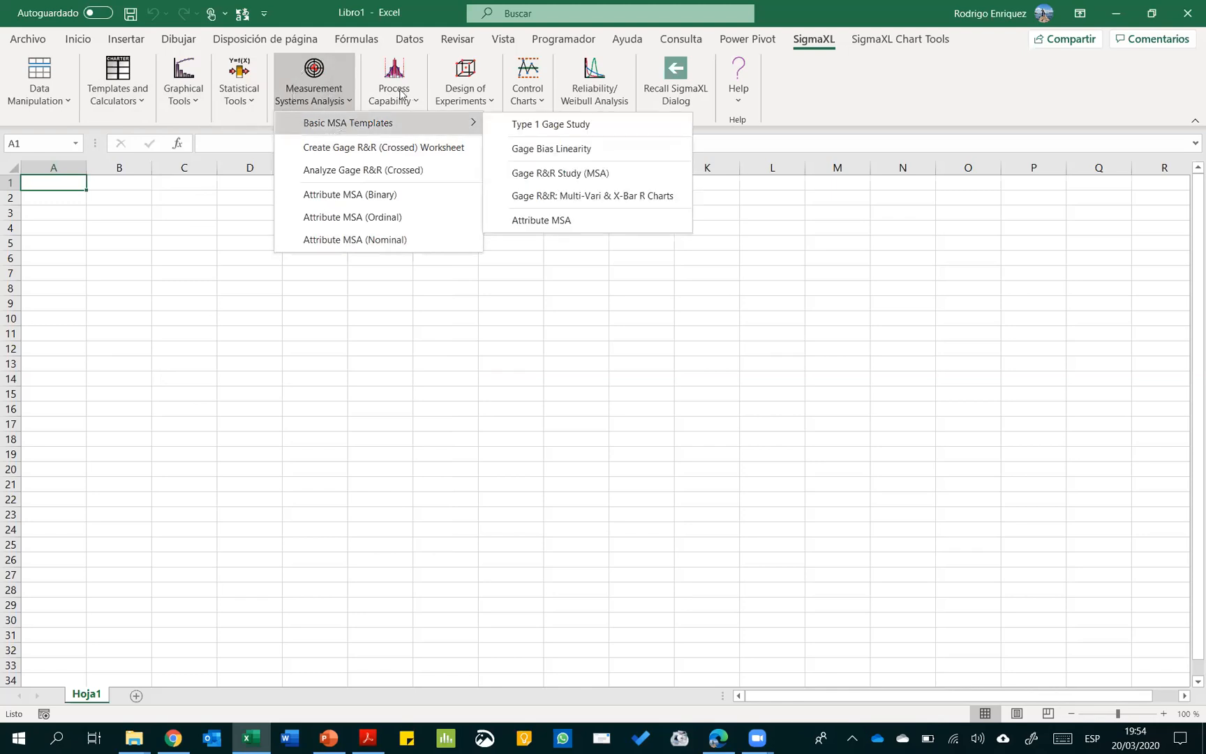
left_click(458, 353)
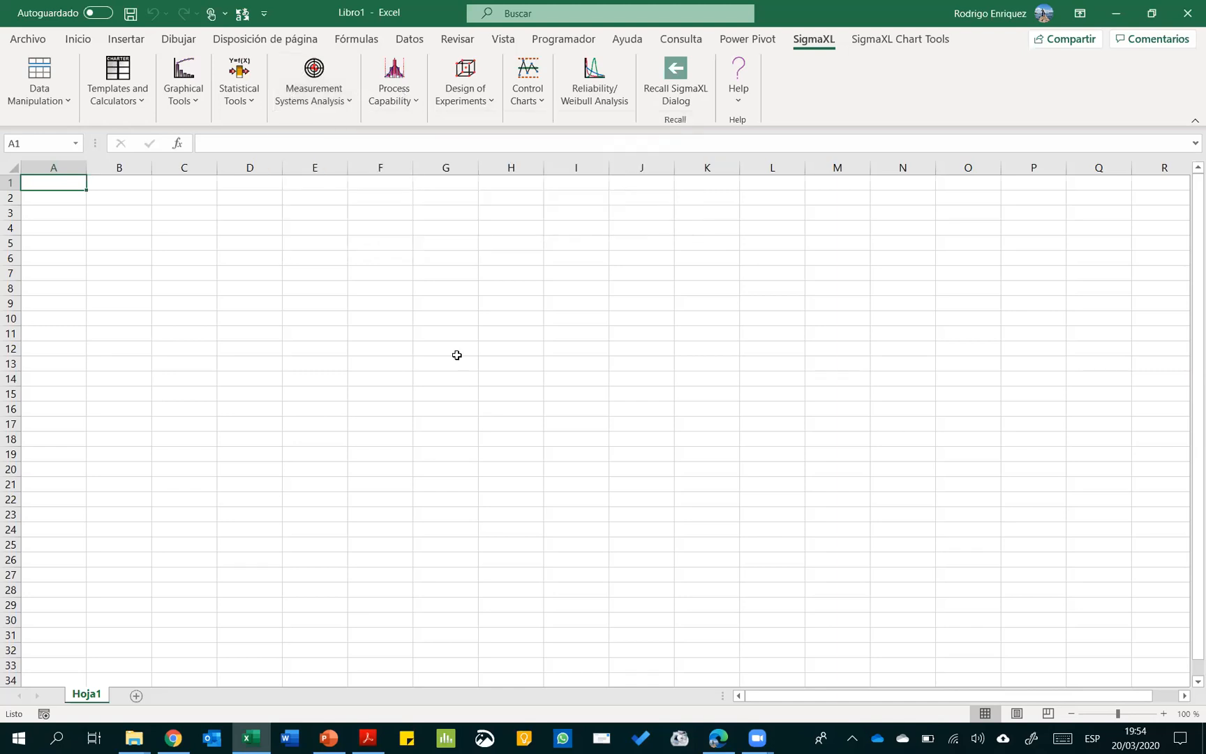
Review the Process Capability, Design of Experiments and Control Charts options, and view the Weibull Analysis dialog without running it
left_click(410, 105)
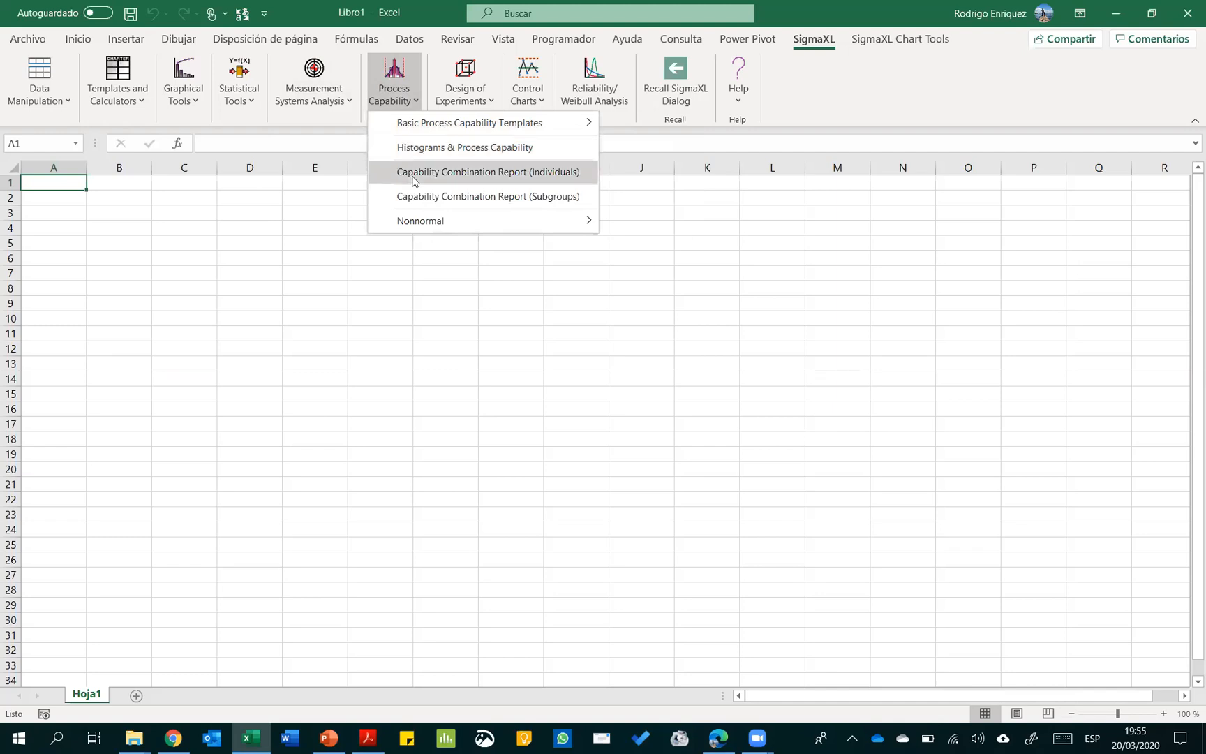
left_click(421, 269)
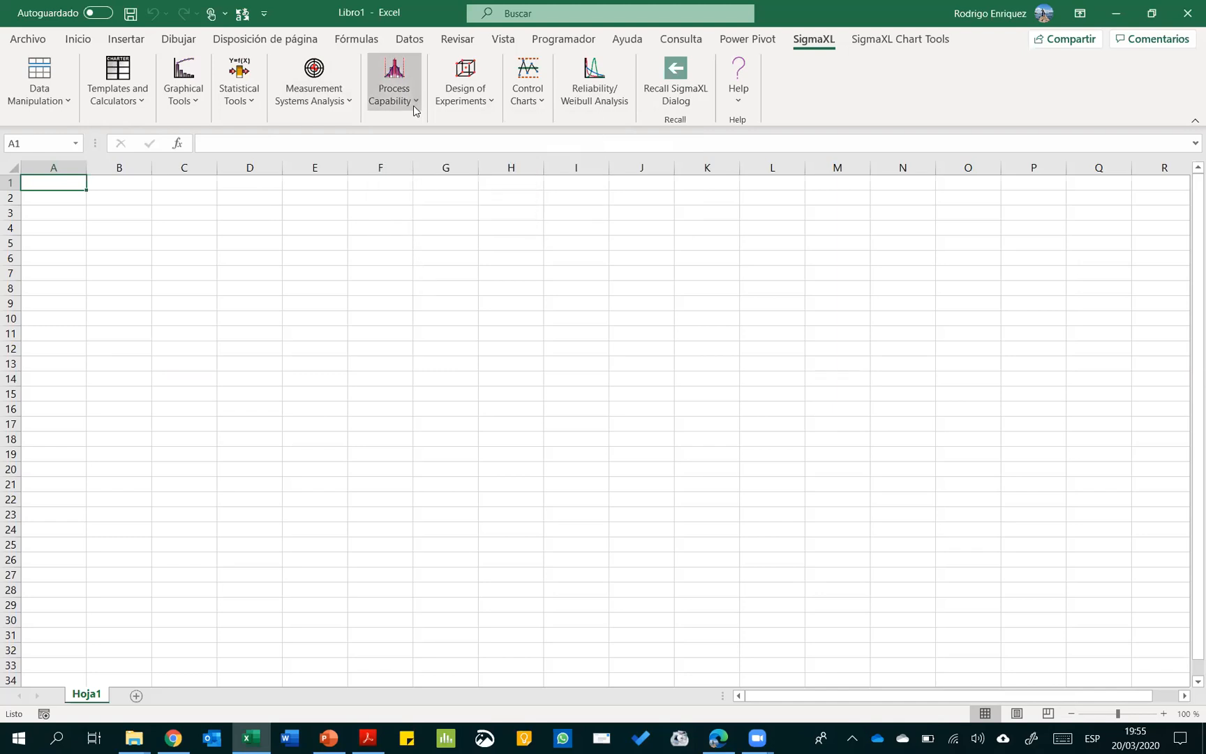
left_click(477, 102)
left_click(489, 106)
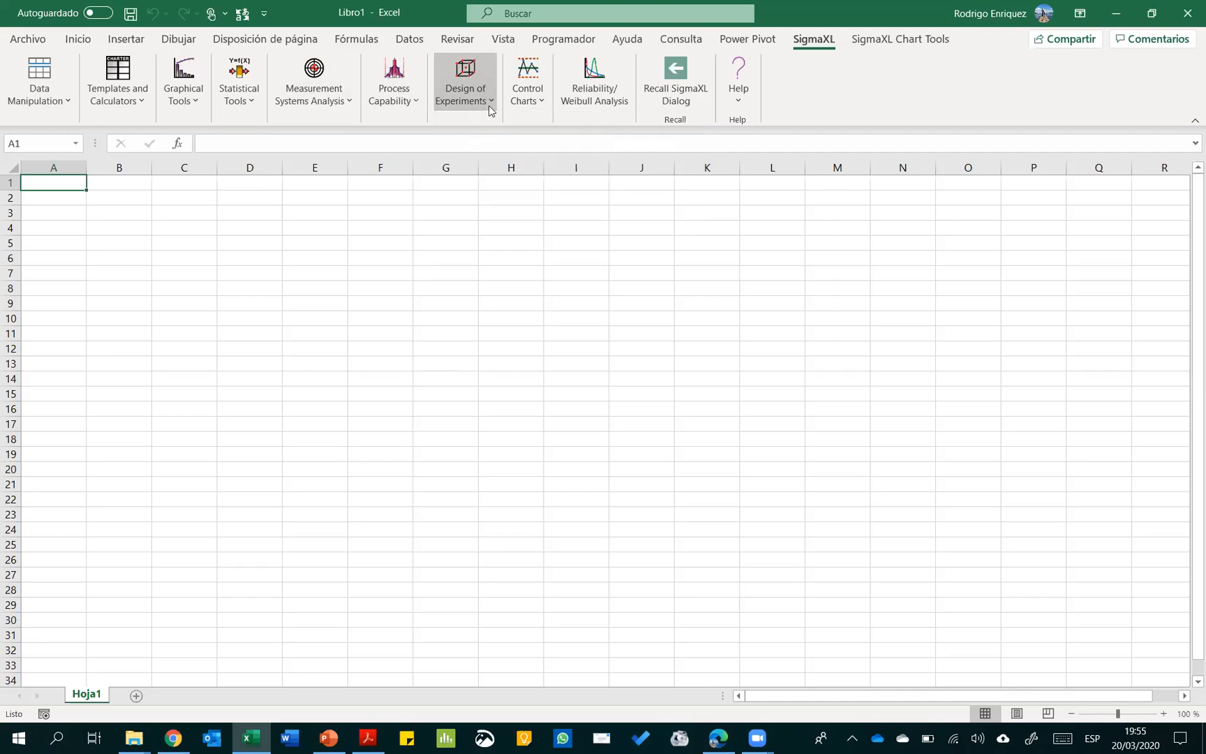
left_click(543, 103)
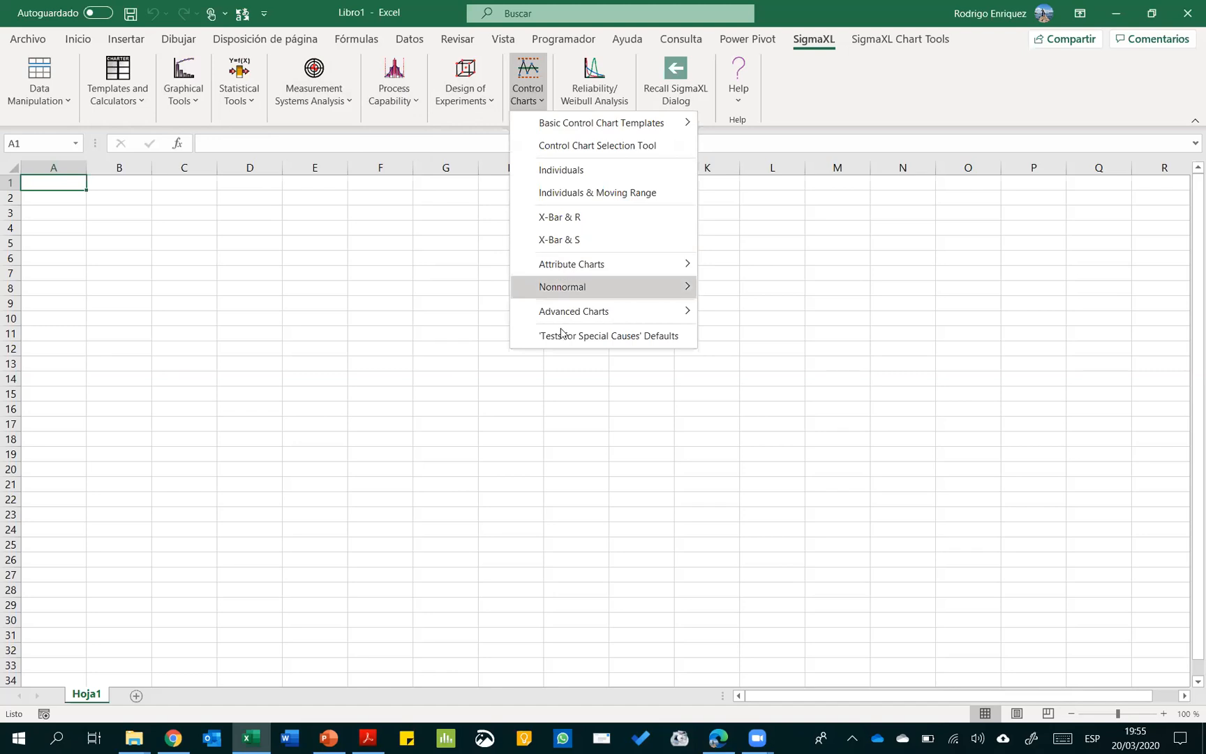
left_click(585, 93)
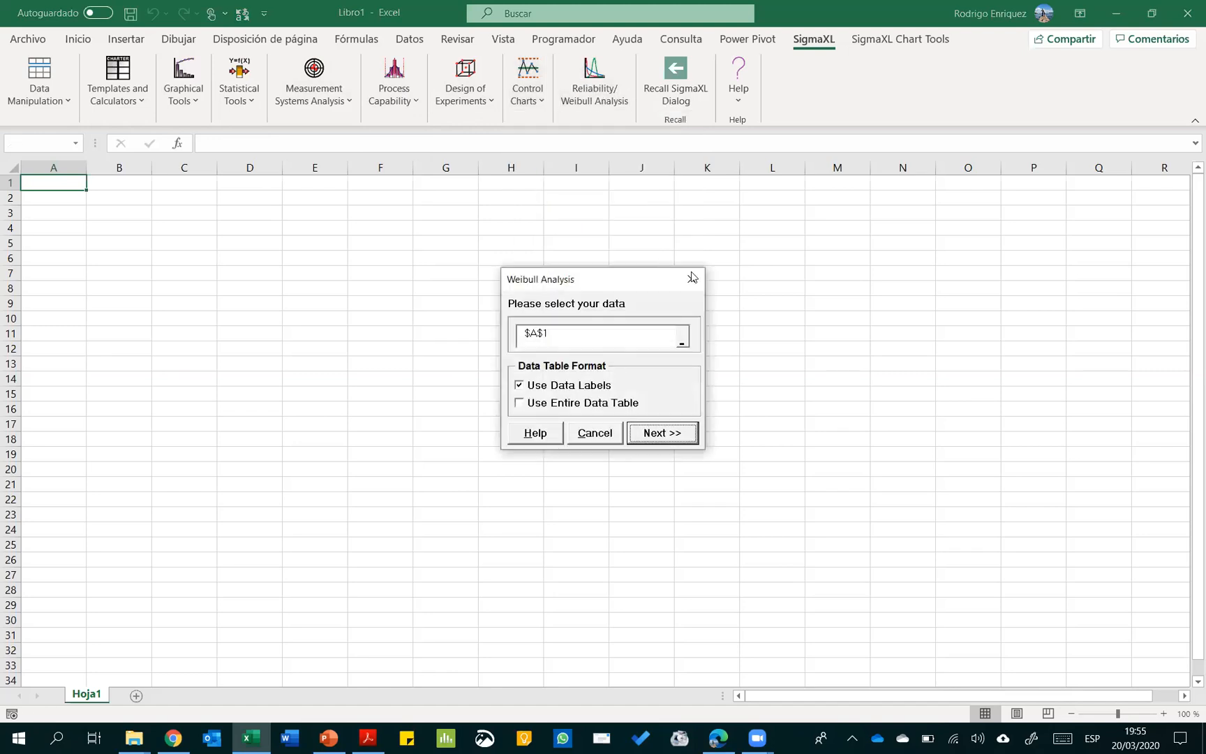
left_click(692, 277)
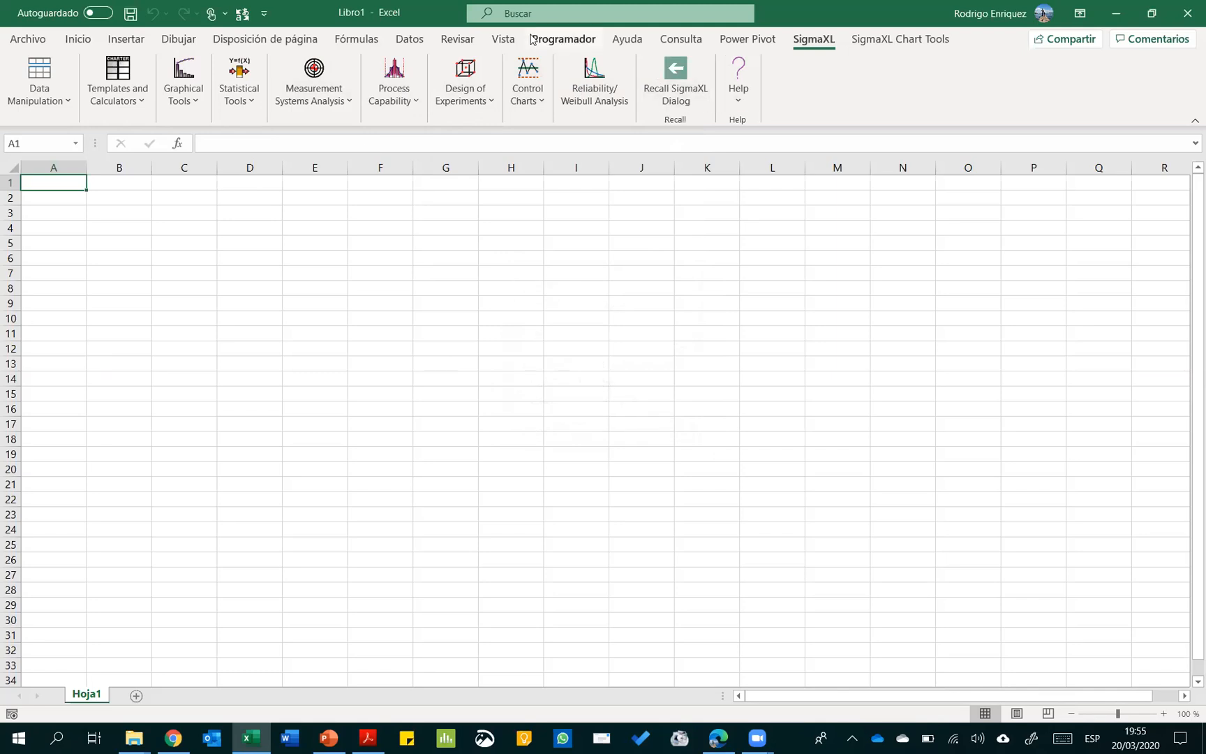
Open SigmaXL's Sample Data folder from its help resources, accepting the location, look over the example workbooks and close the folder
key("alt+Tab")
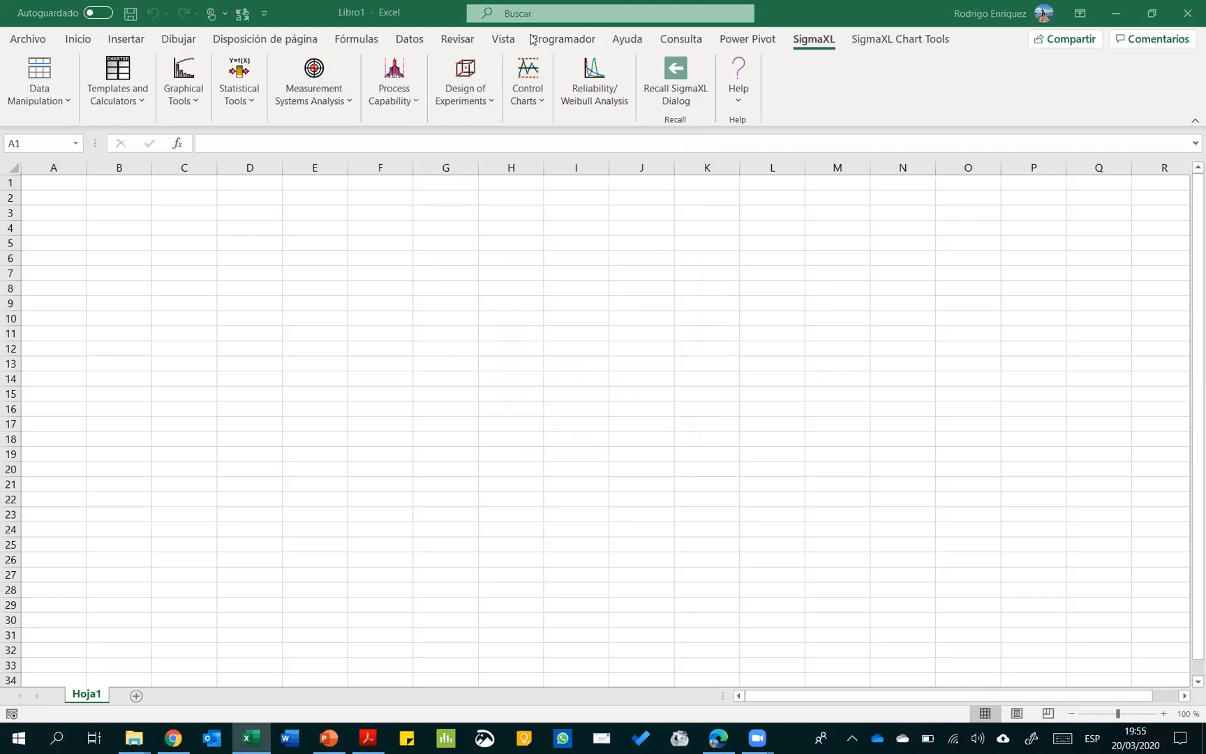
left_click(739, 77)
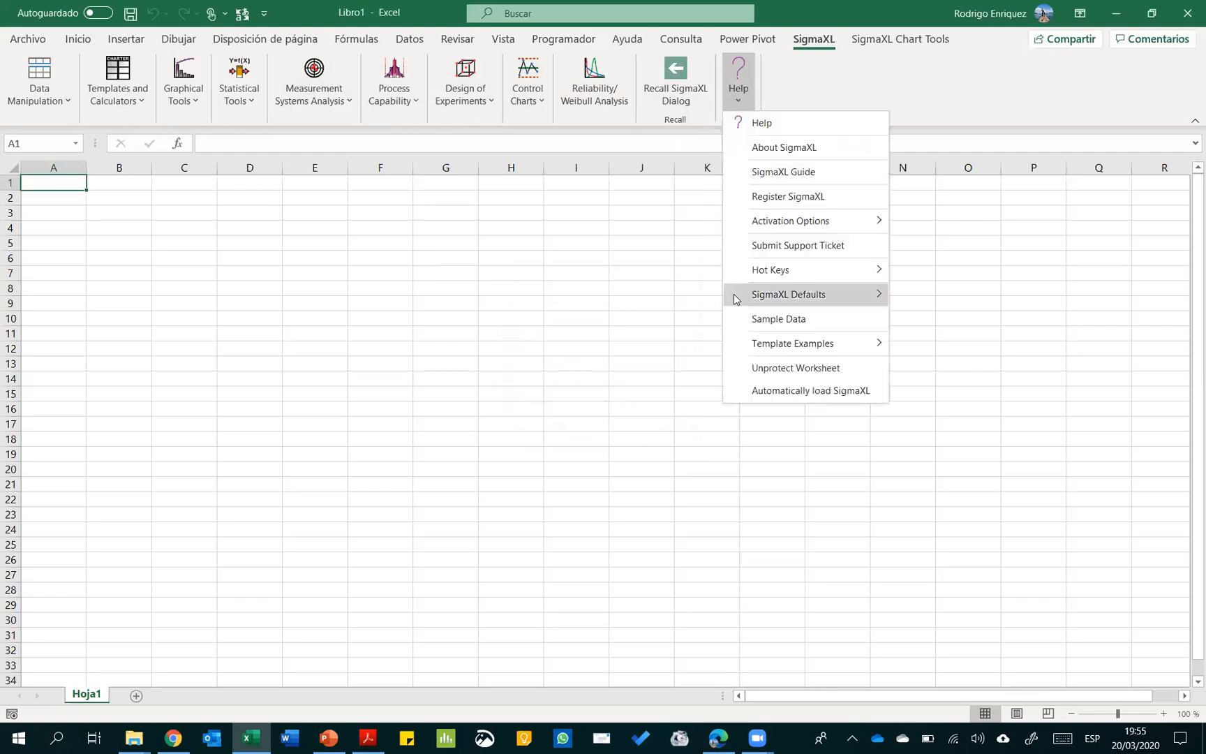
mouse_move(734, 296)
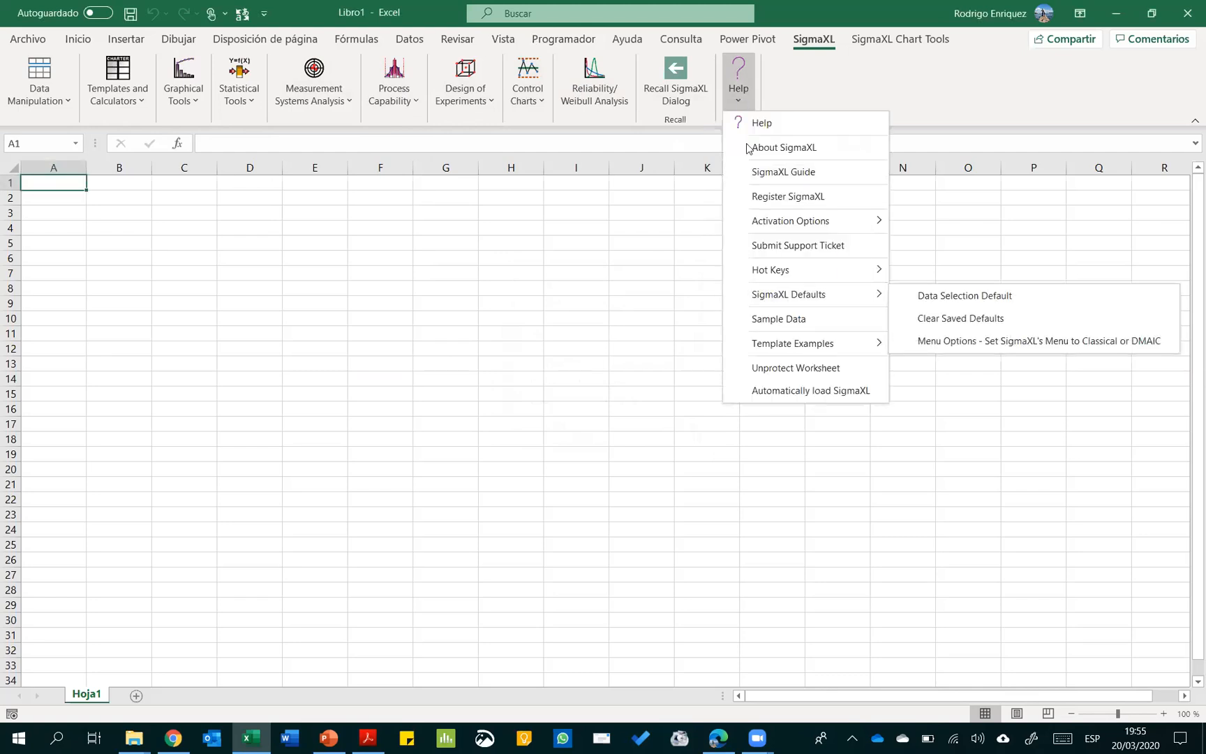
left_click(793, 322)
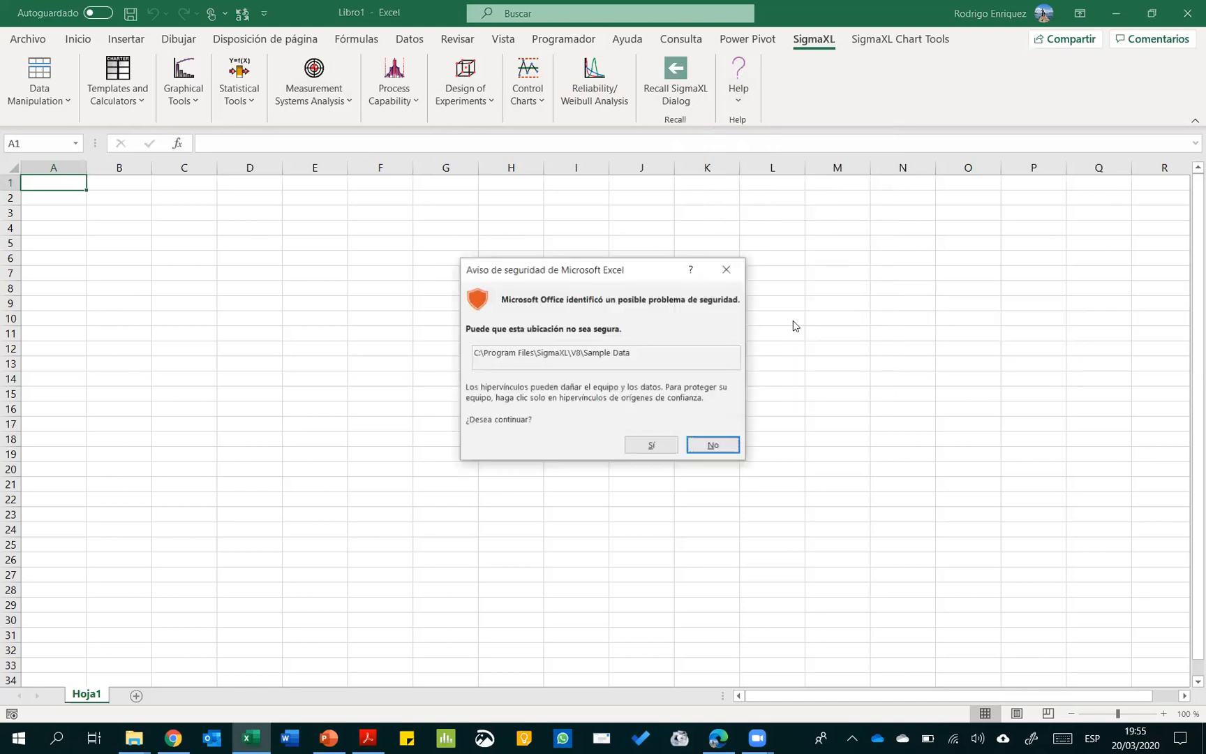
left_click(651, 446)
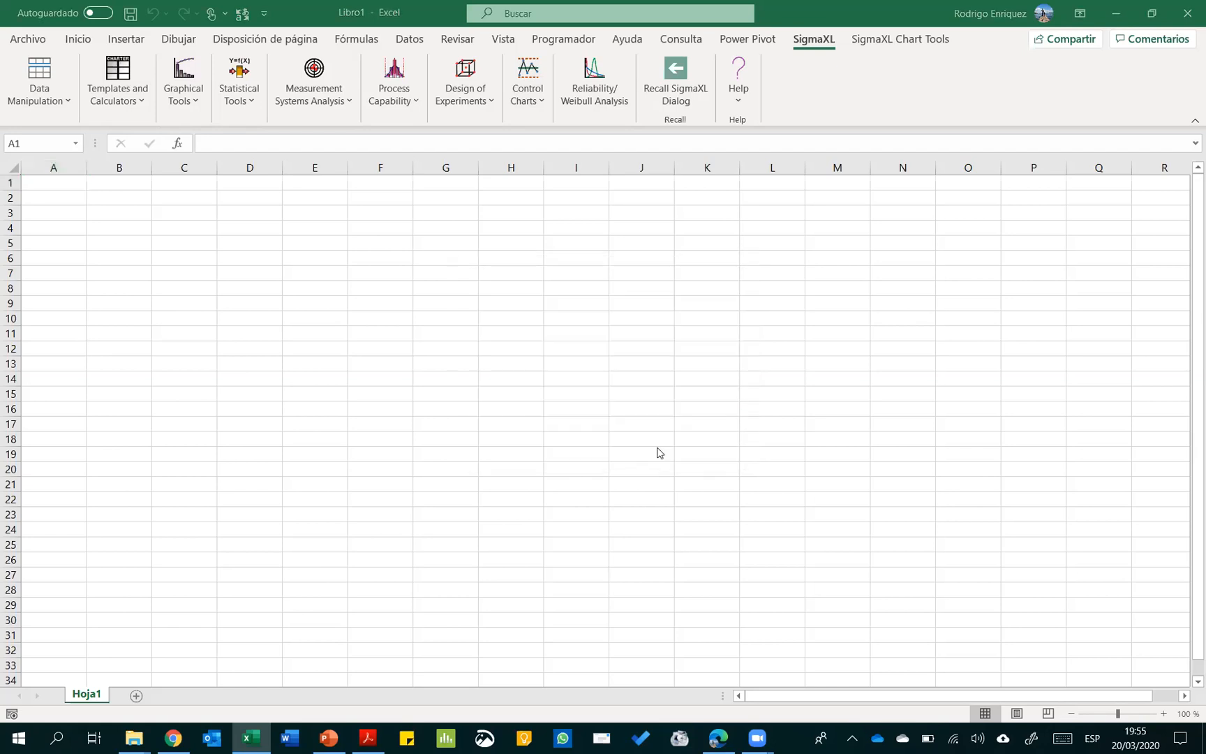
left_click(145, 738)
left_click(252, 666)
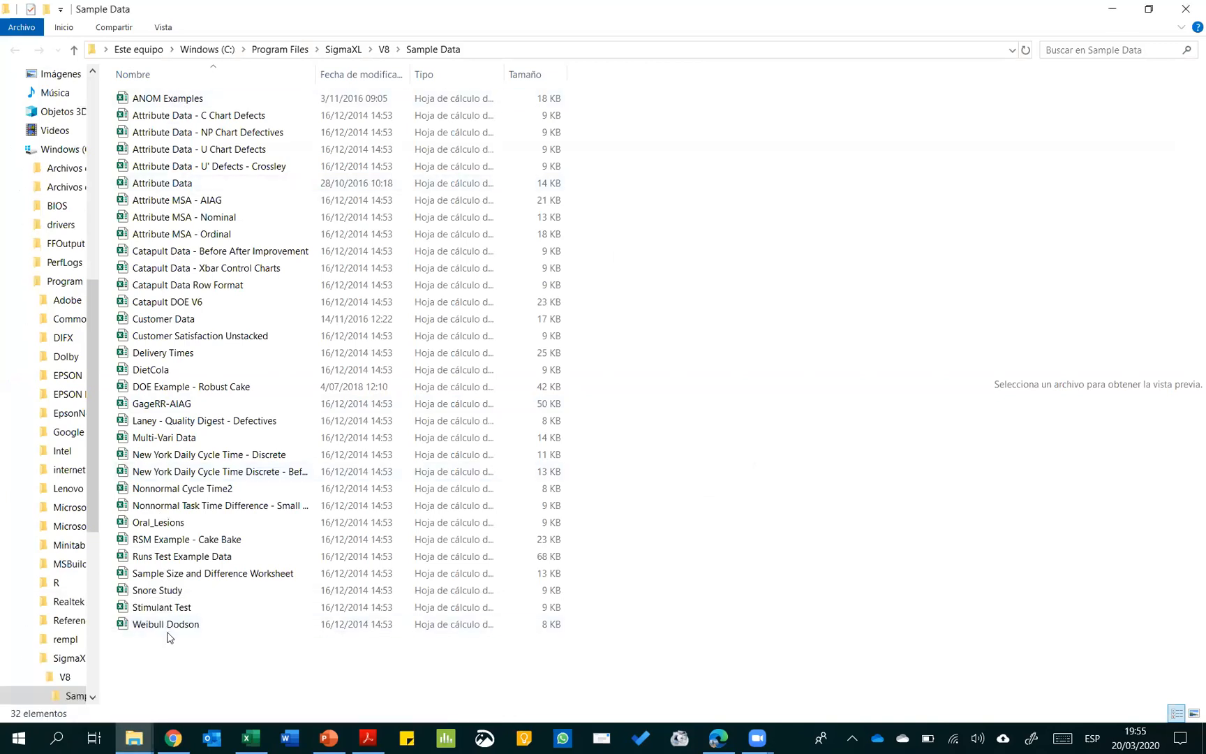
left_click(1185, 8)
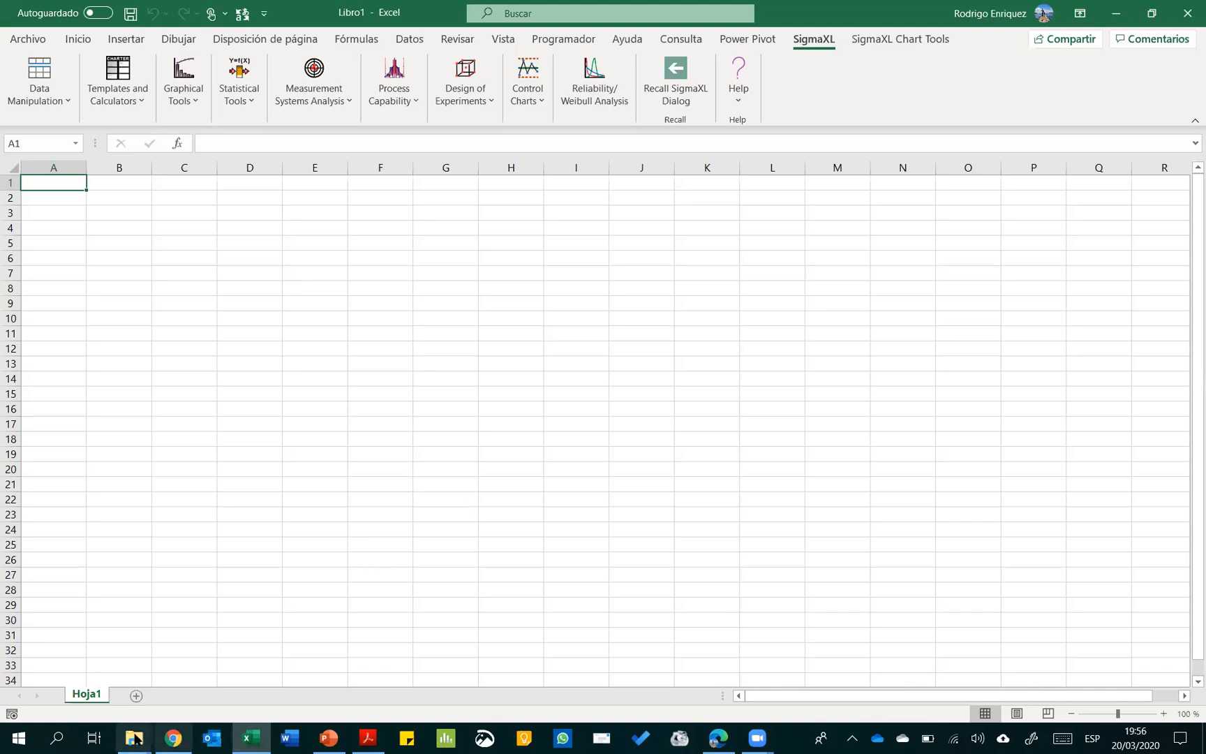
Look over the example workbooks in the Sample Data folder and the course workbooks in the Archivos Estadística SigmaXL folder
mouse_move(134, 738)
left_click(202, 673)
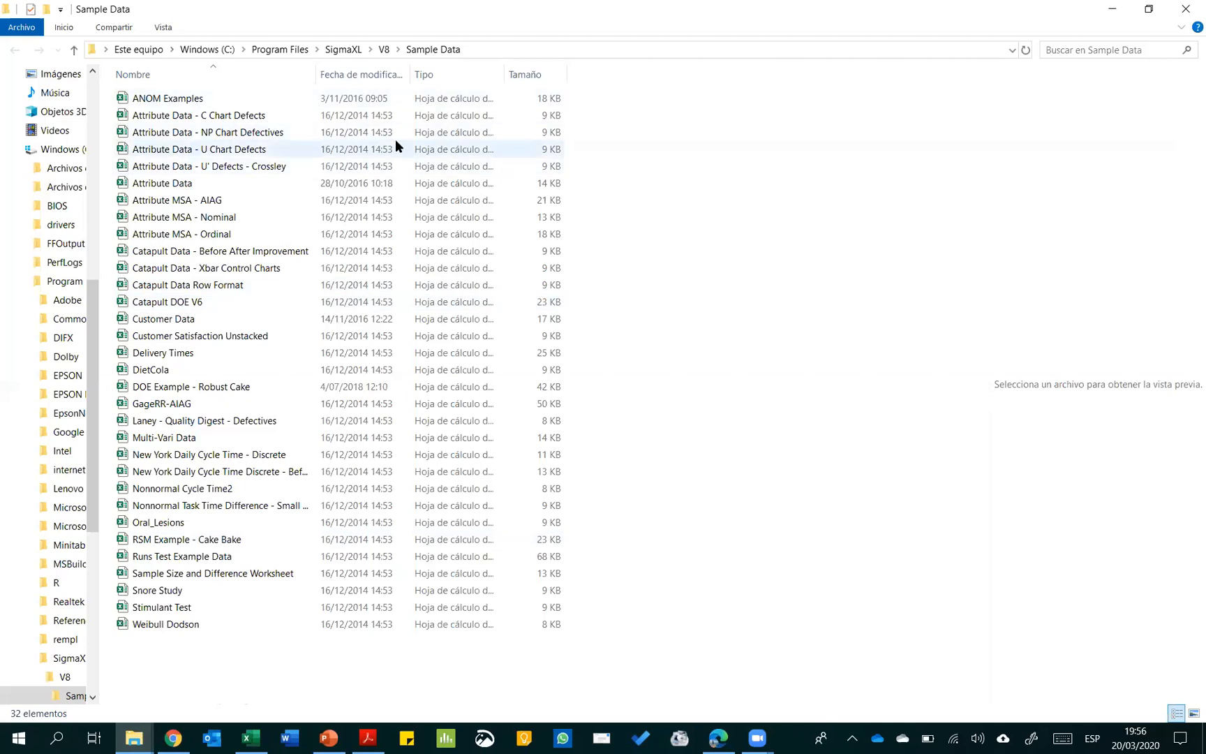
left_click(252, 737)
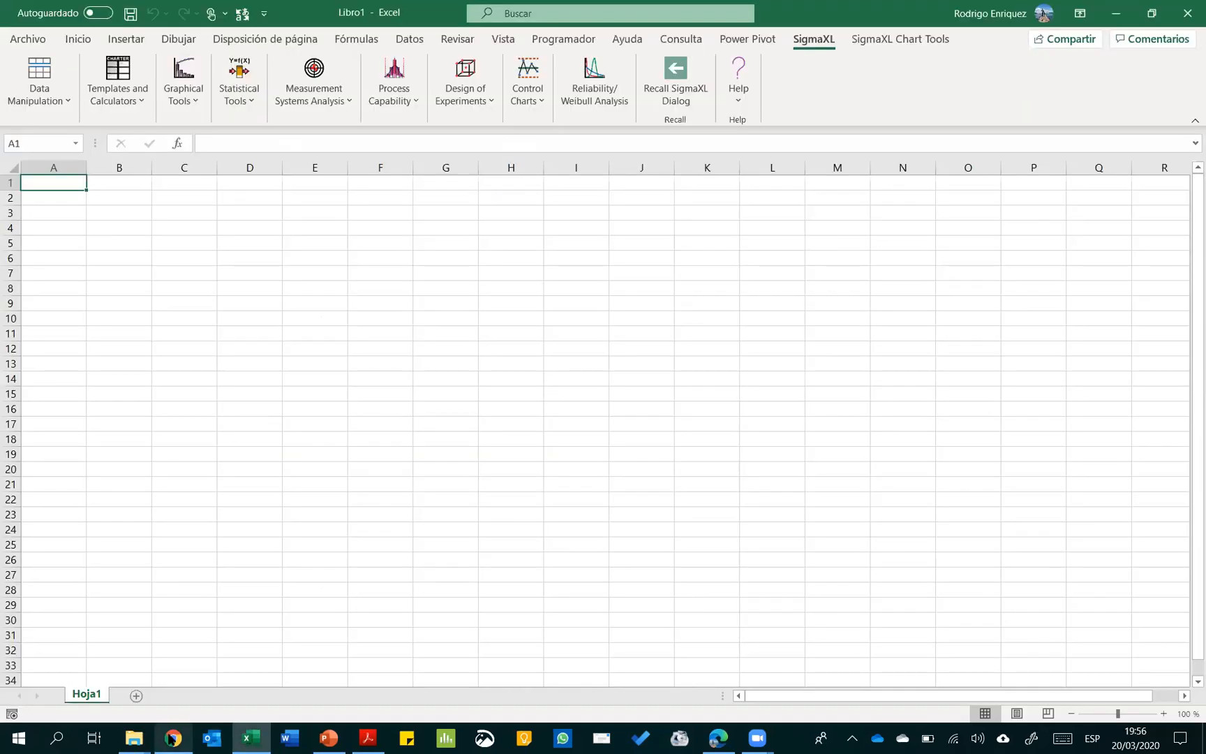
mouse_move(139, 725)
left_click(102, 670)
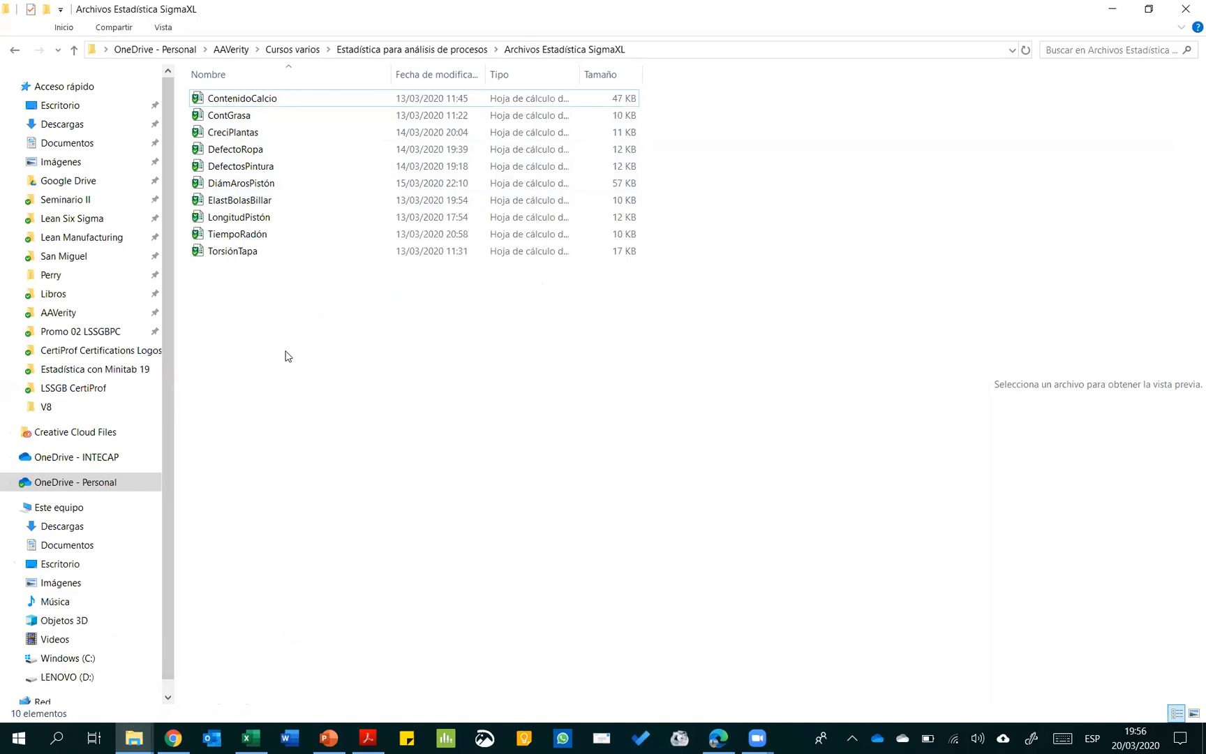
key("alt+Tab")
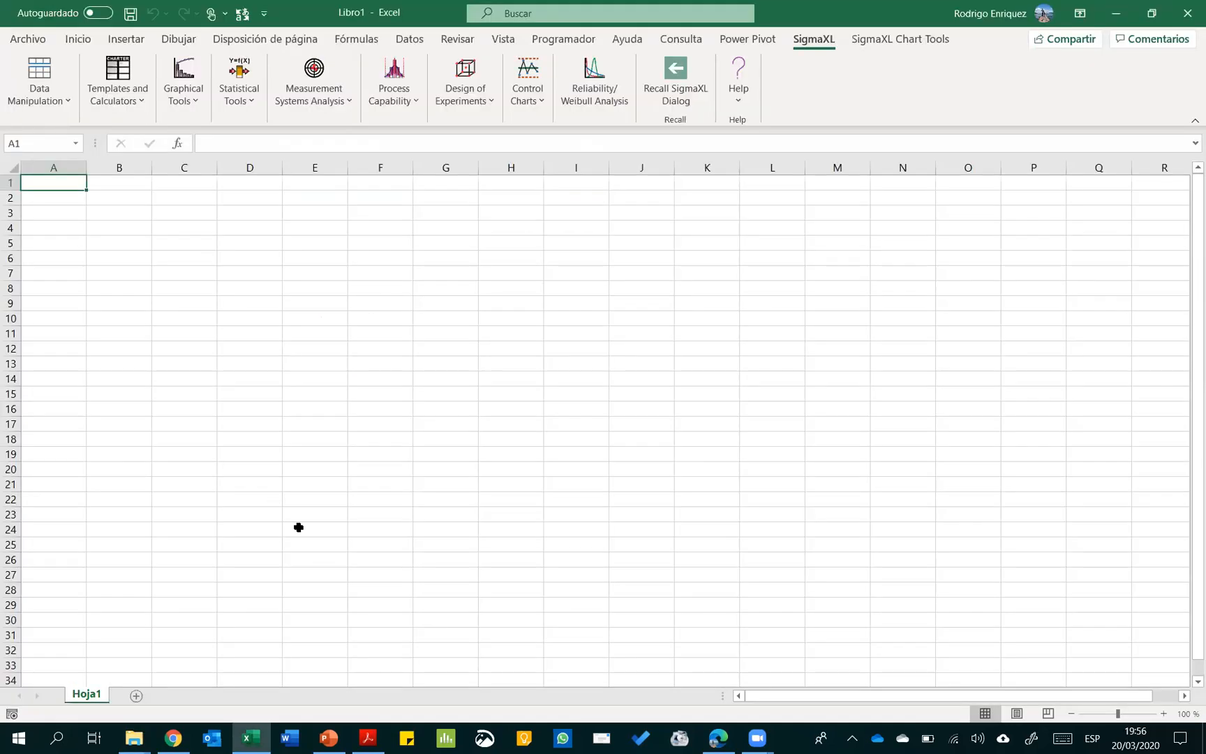
key("alt+Tab")
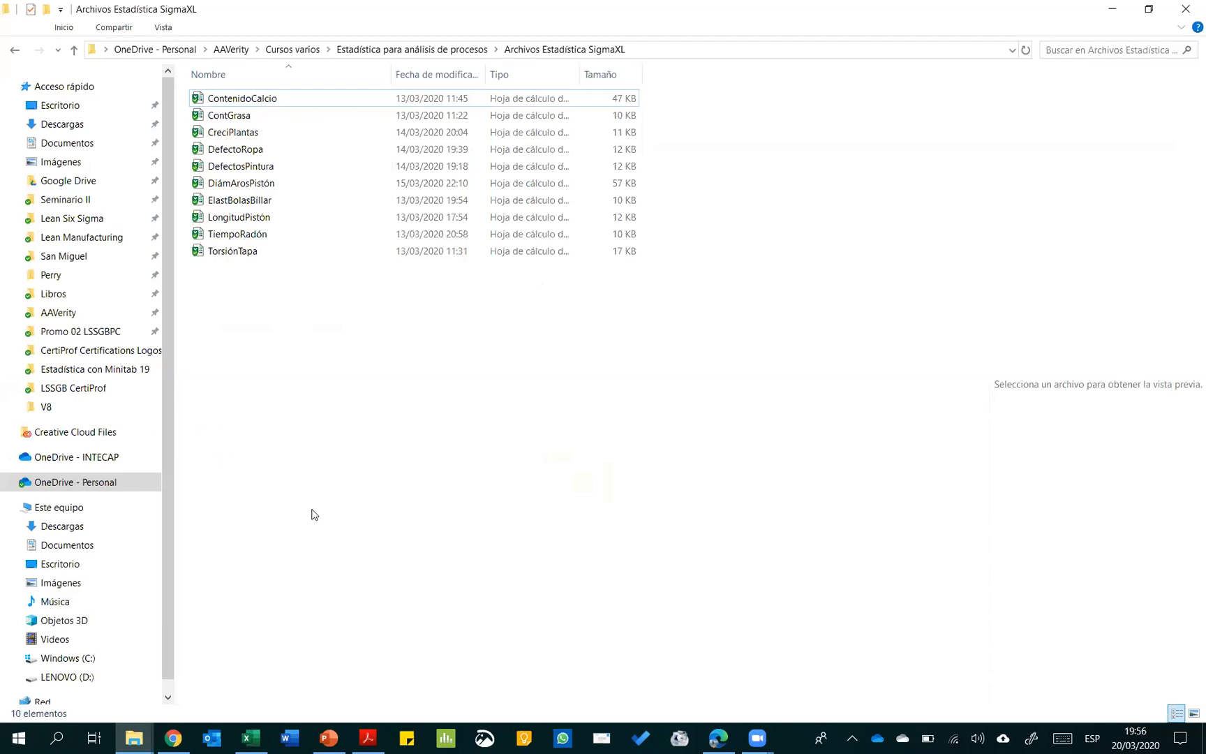
Switch to the PowerPoint presentation and read the "Subconjunto por categoría" slide for the exercise file and command
left_click(329, 738)
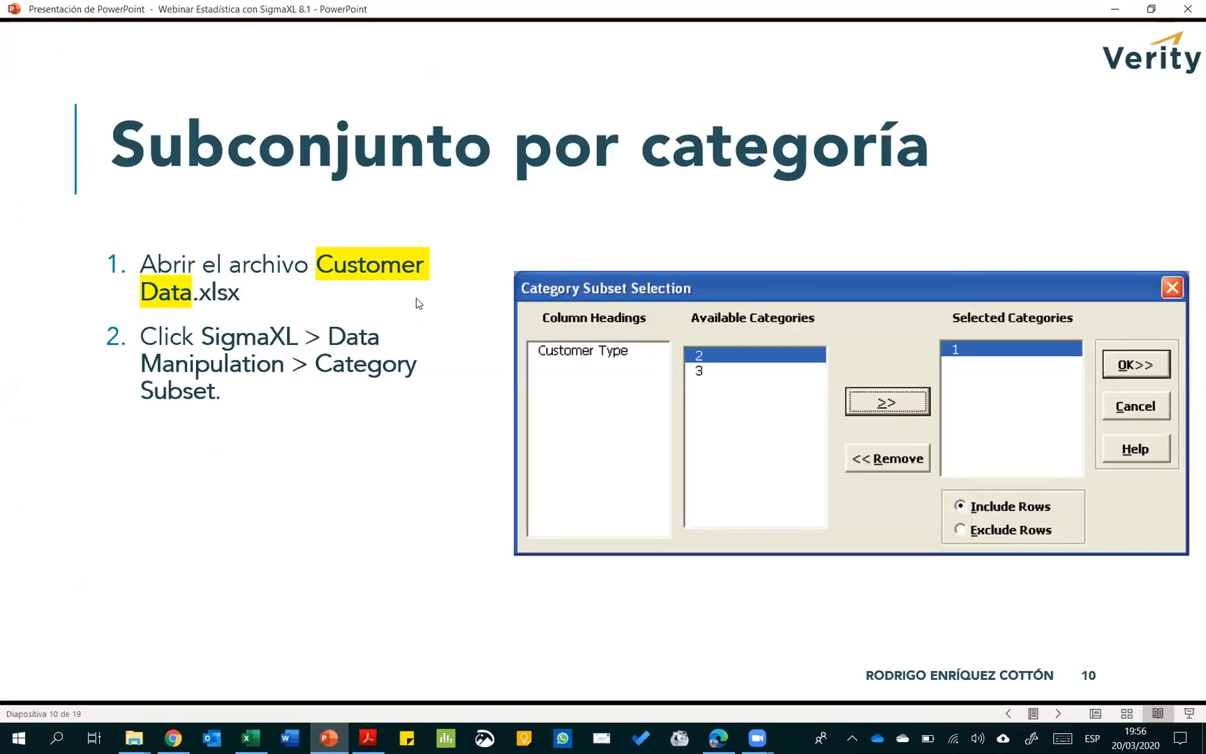
key("ctrl")
key("ctrl")
key("alt+Tab")
key("alt+Tab")
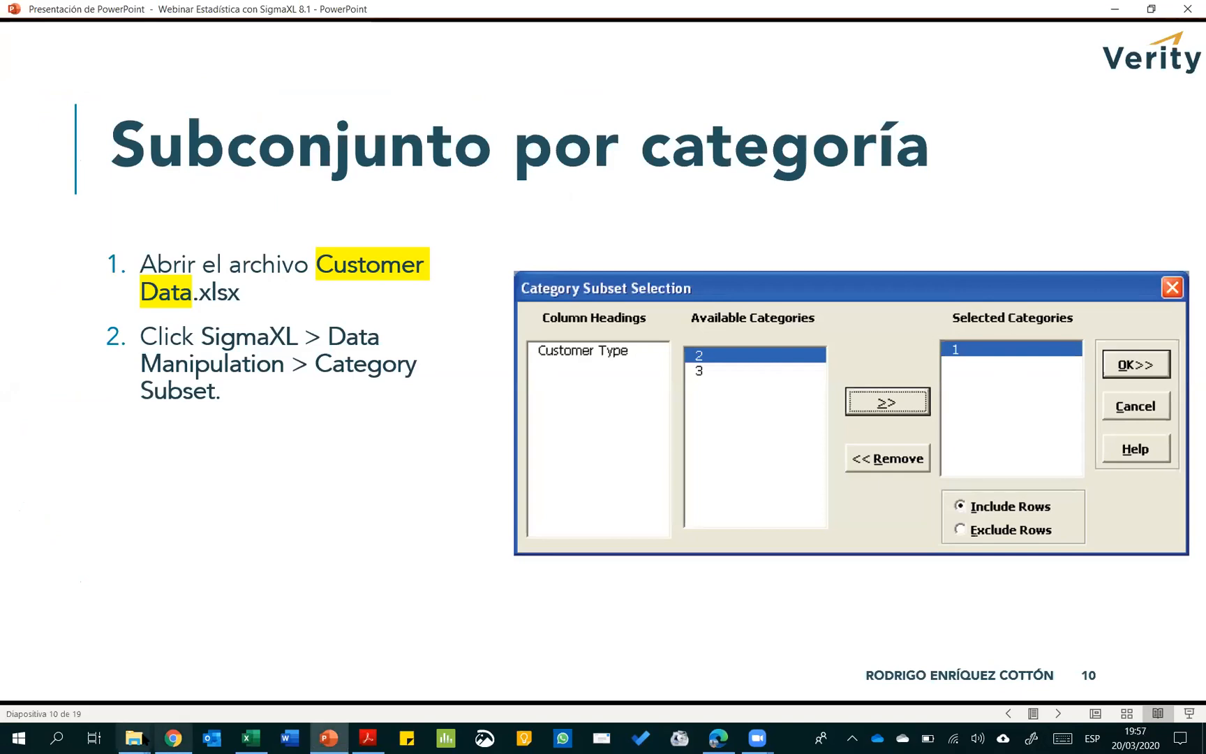
Open the Customer Data workbook in Excel from SigmaXL's Sample Data folder
key("alt+Tab")
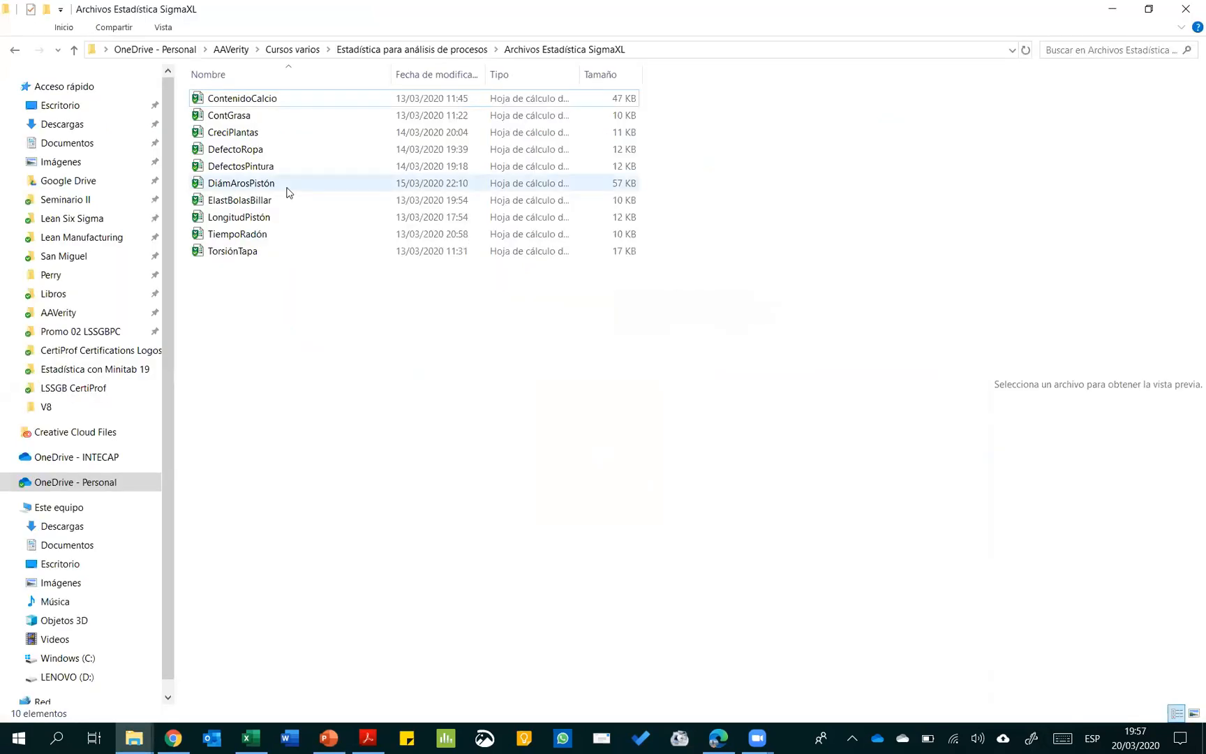
key("alt+Tab")
key("alt+Tab")
key("alt+Tab")
key("alt+Tab")
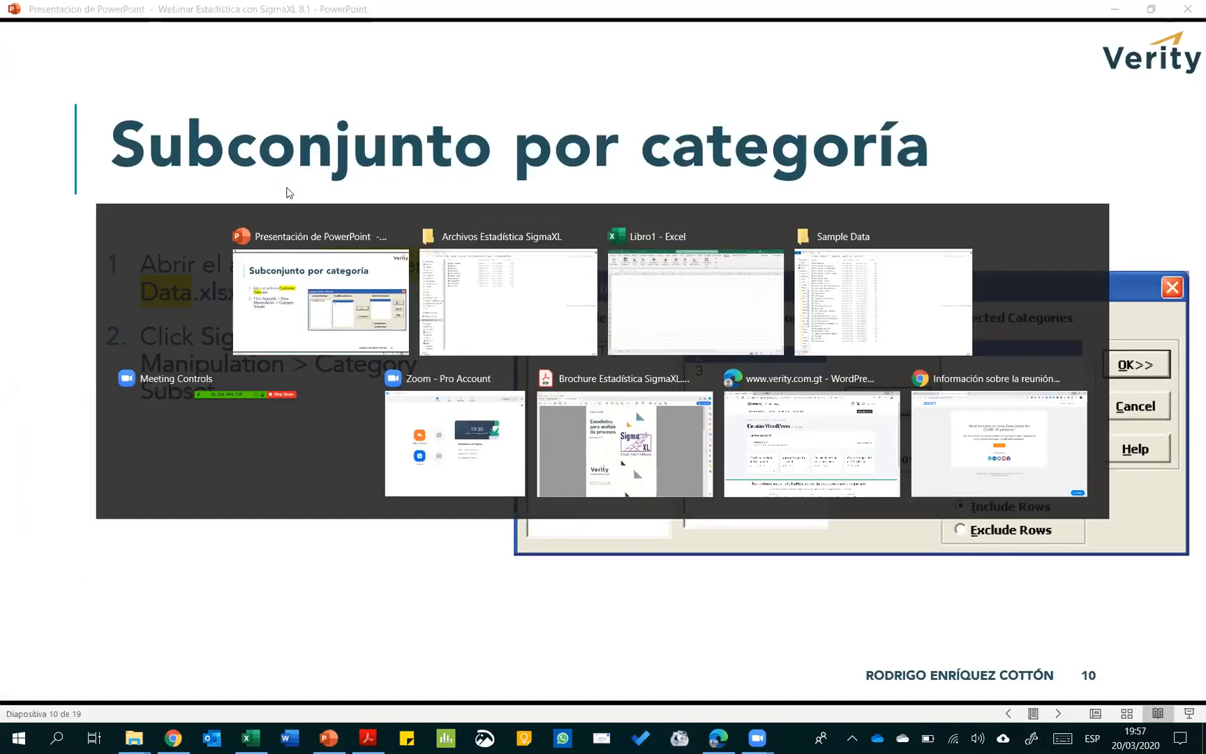
left_click(172, 320)
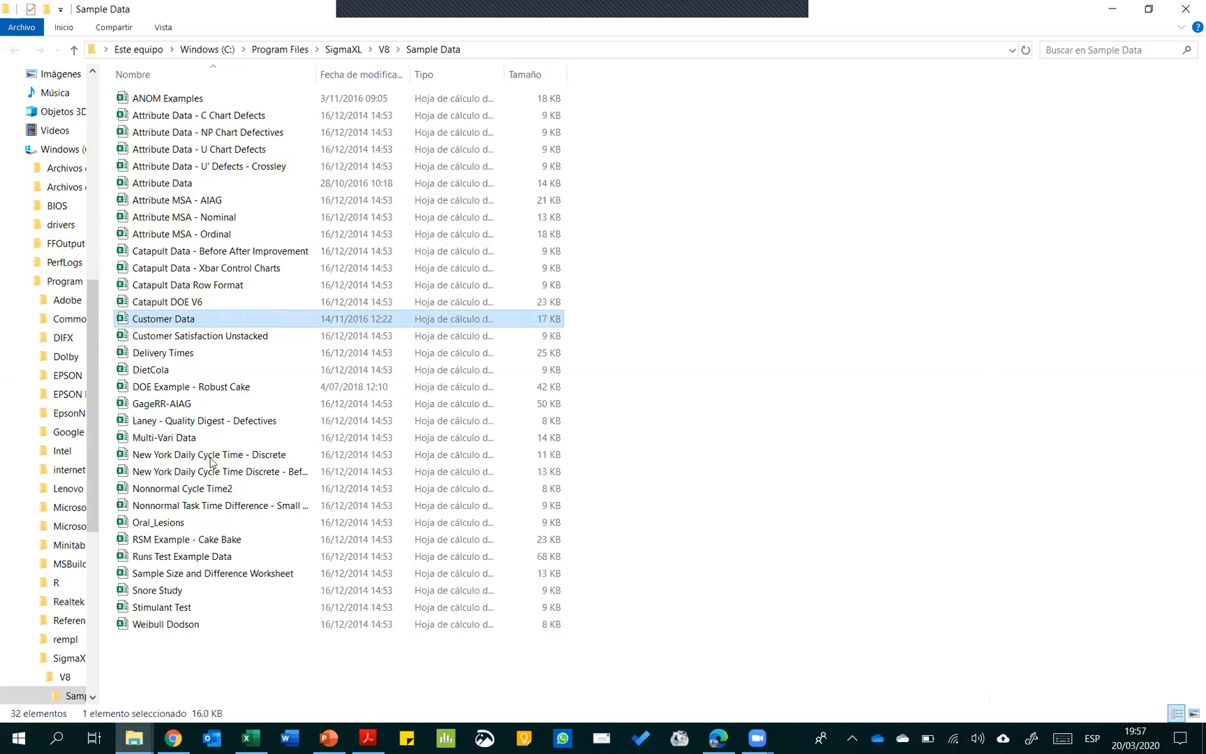
left_click(248, 738)
left_click(248, 739)
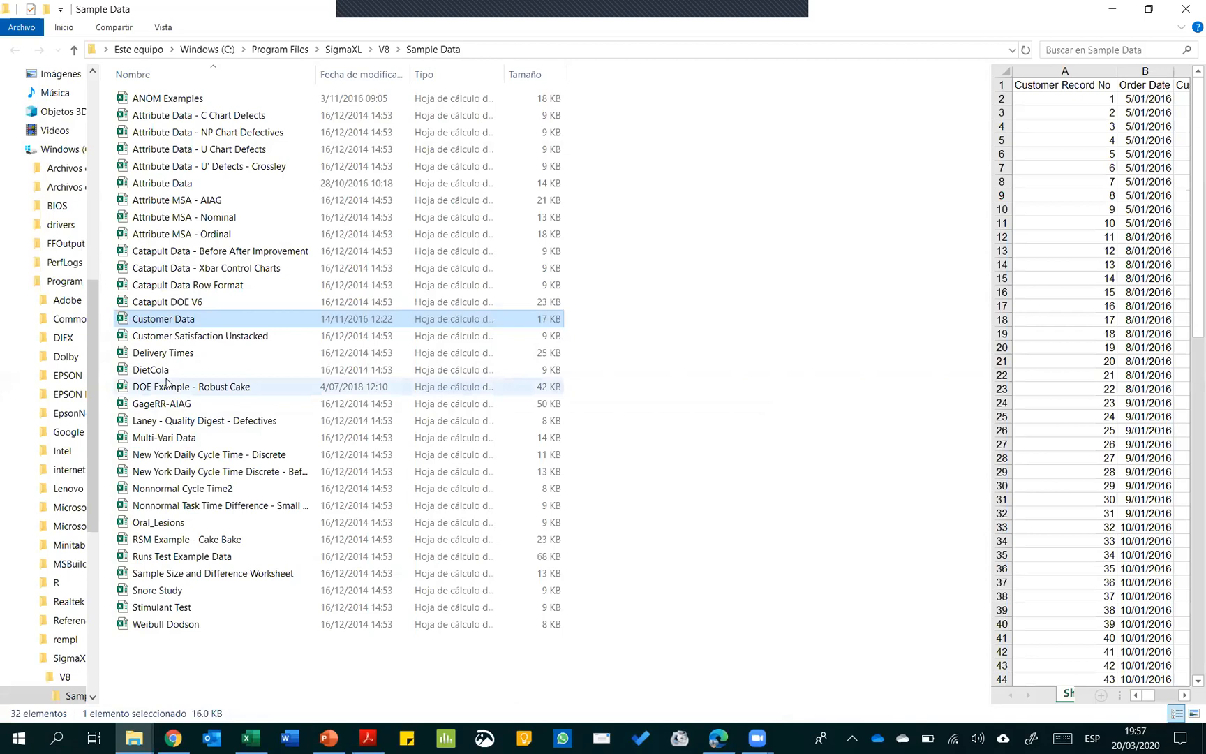
double_click(162, 318)
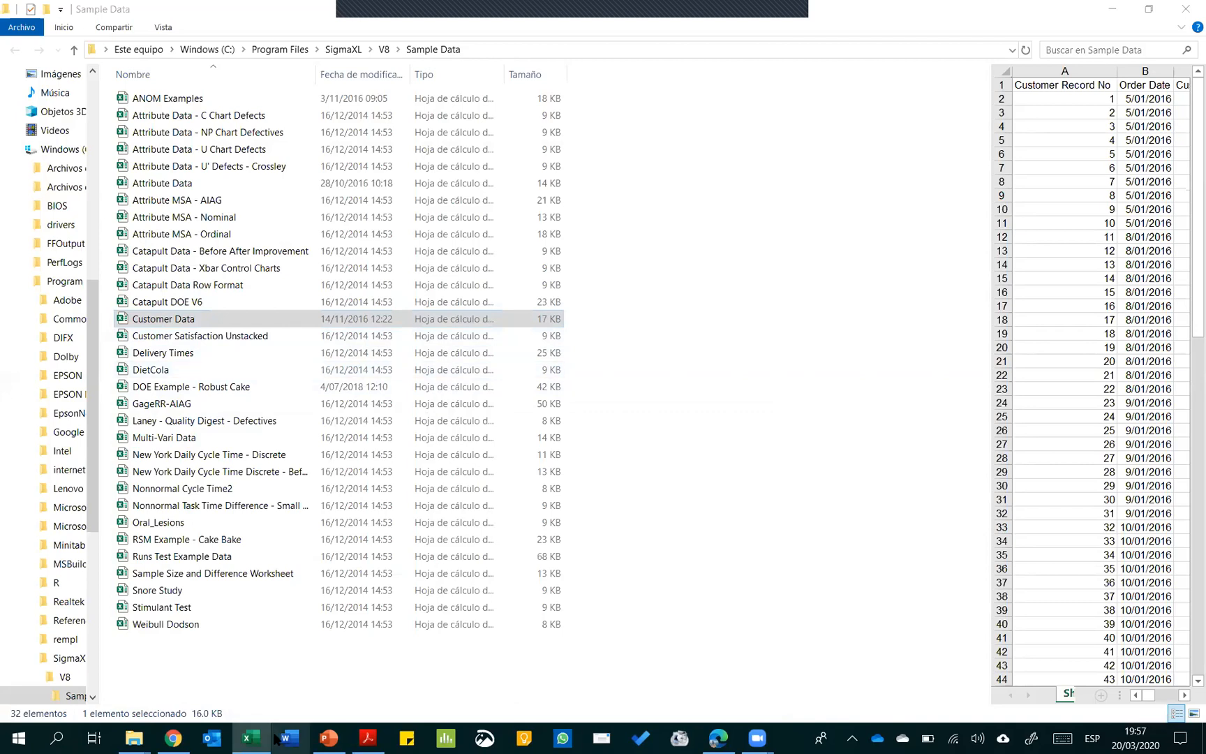
left_click(180, 325)
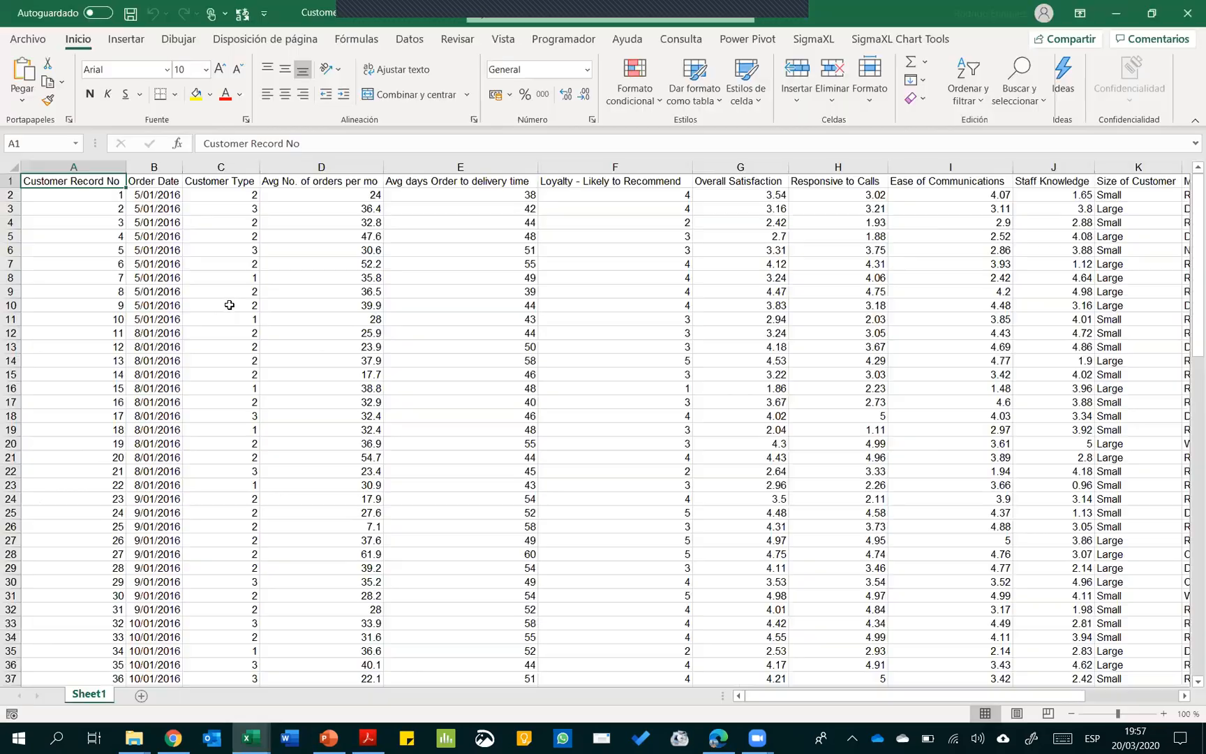
Examine the extent of the Customer Data table, going to its last column and last row and back along the headers
left_click(186, 182)
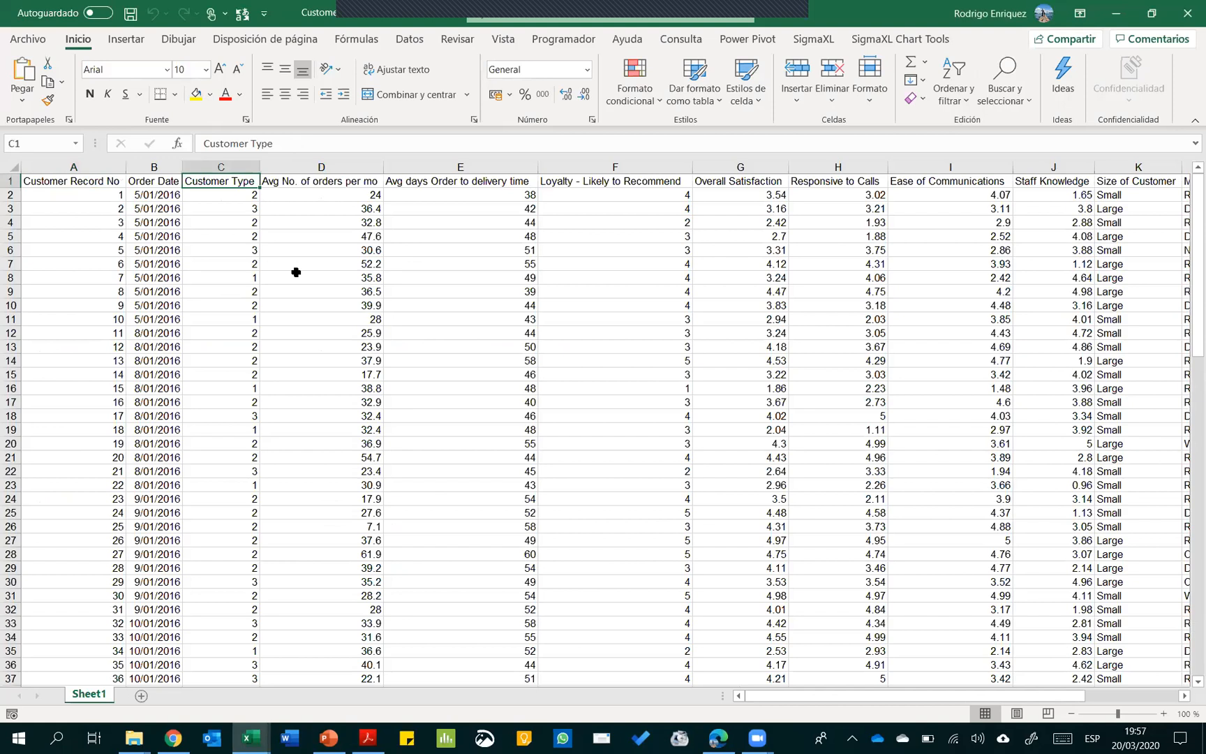
left_click(45, 178)
key("ctrl+Right")
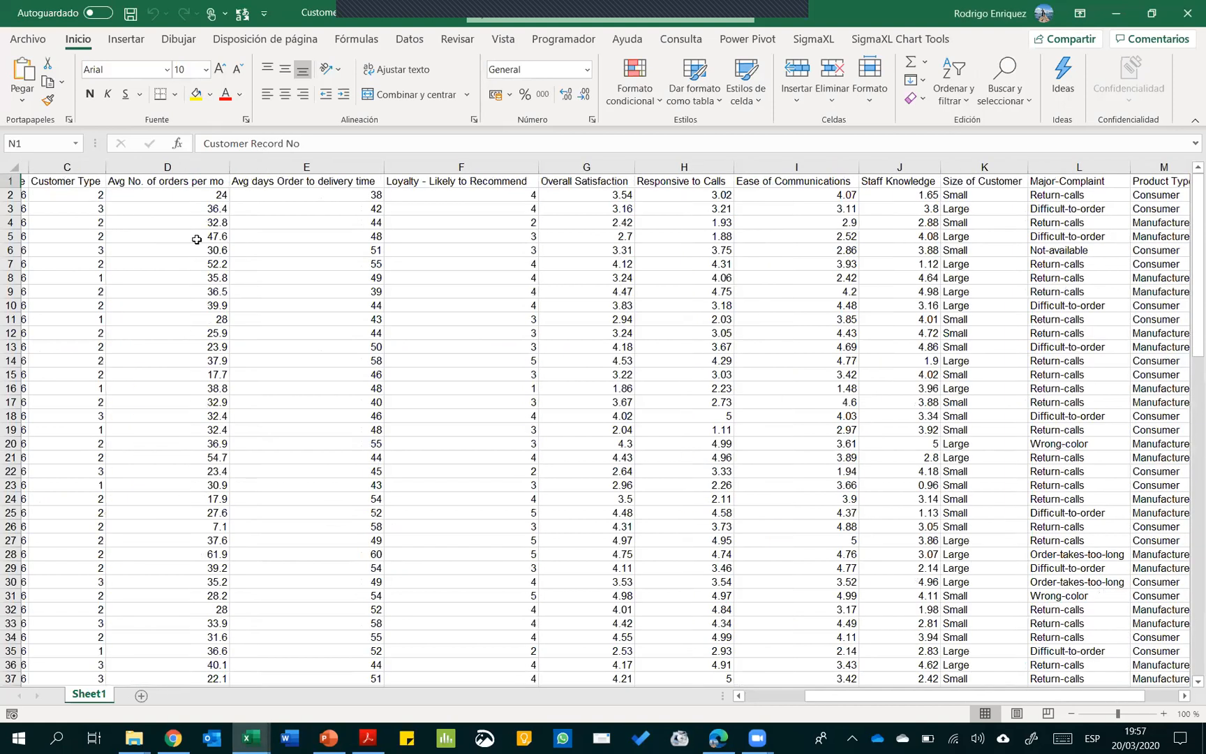
key("ctrl+Down")
key("Left")
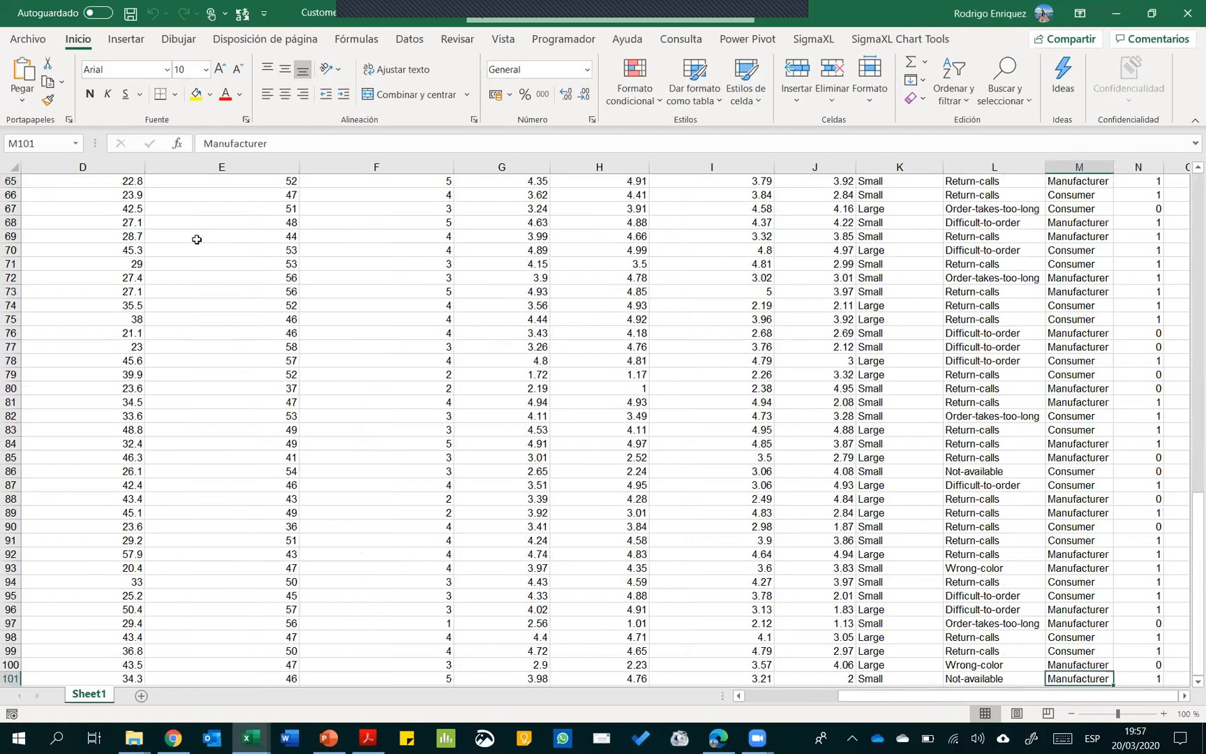
key("ctrl+Left")
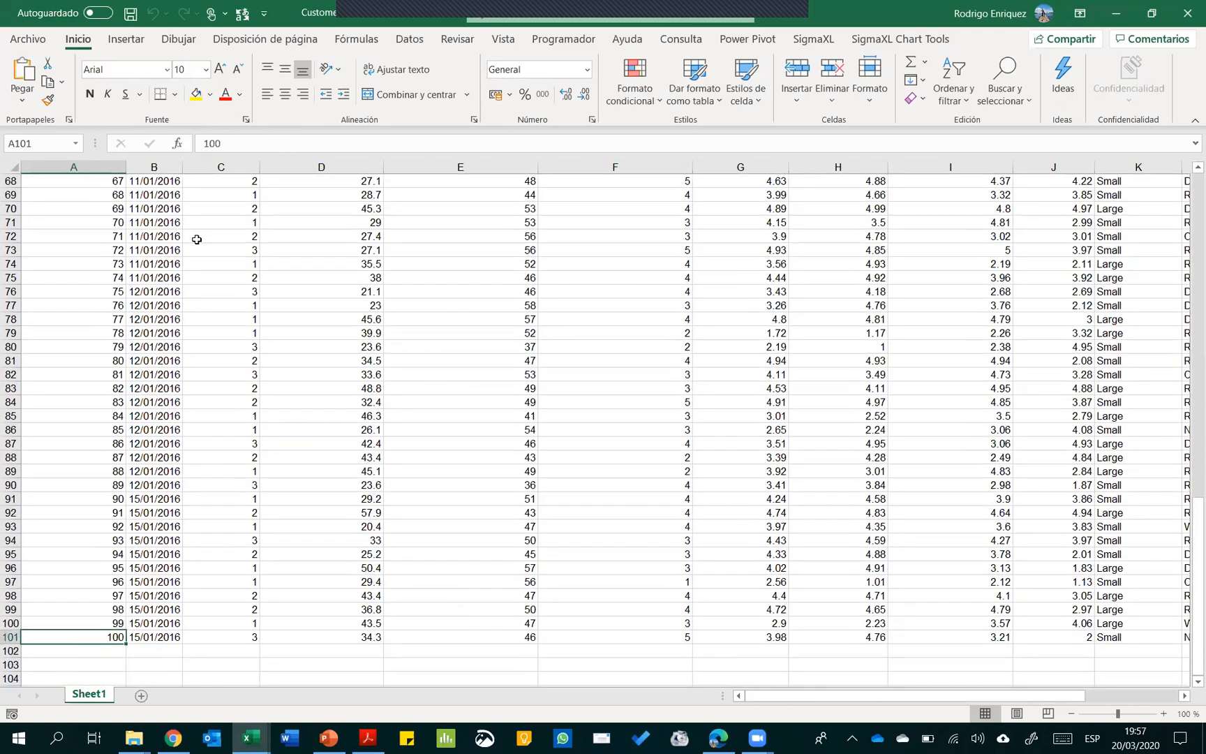
key("ctrl+Up")
key("ctrl+Right")
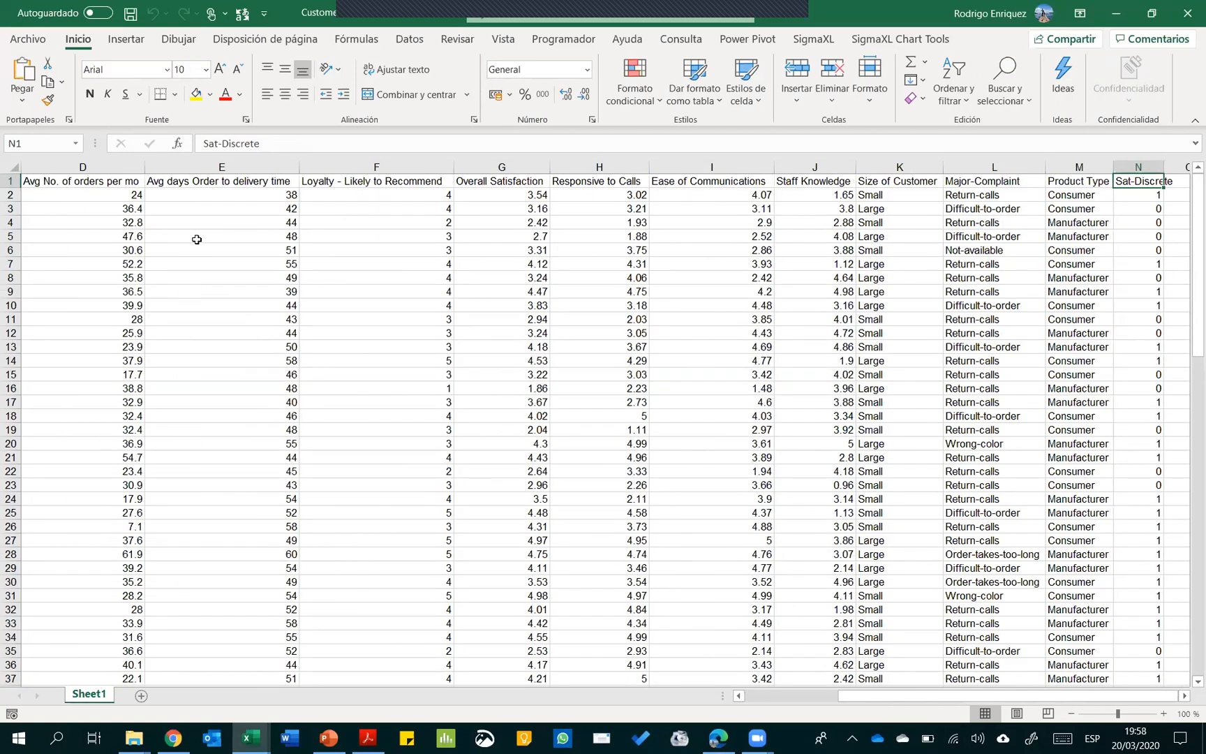
key("Left")
key("Right")
key("ctrl+shift+Left")
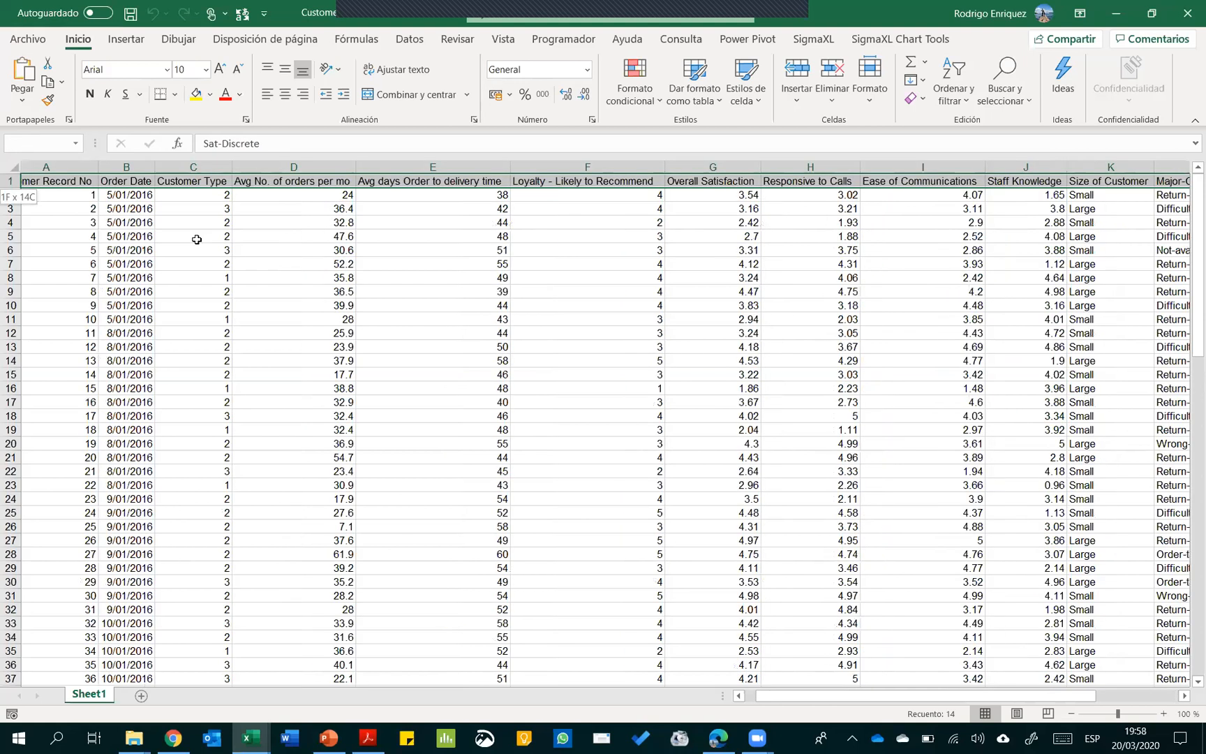
key("Left")
key("Left")
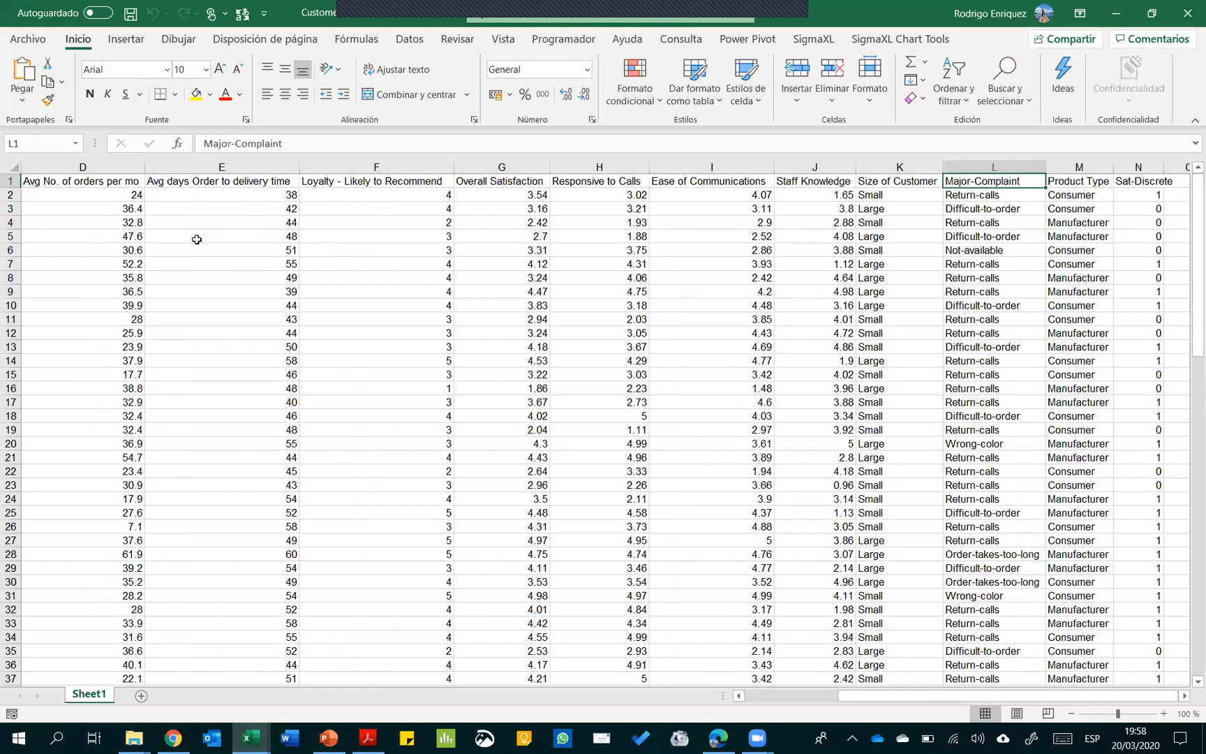
key("ctrl+Left")
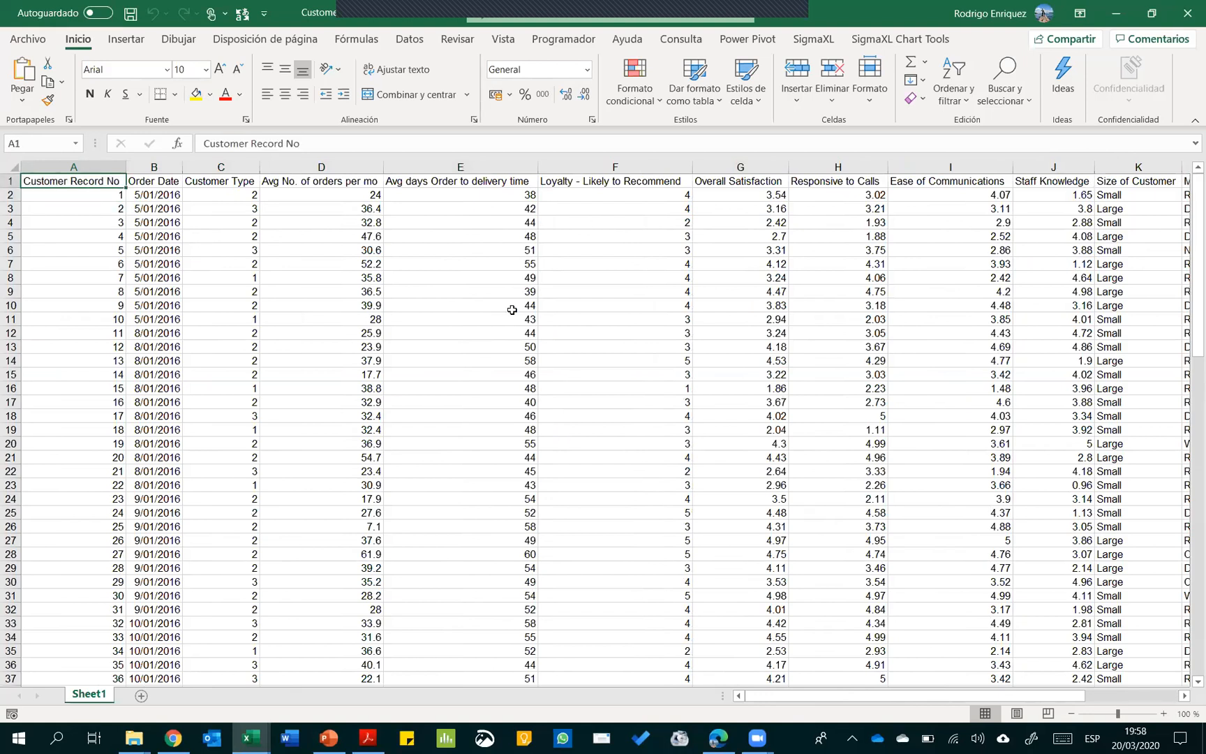
Review the table's columns one by one, from Order Date and Customer Type through Overall Satisfaction to Product Type
left_click(740, 167)
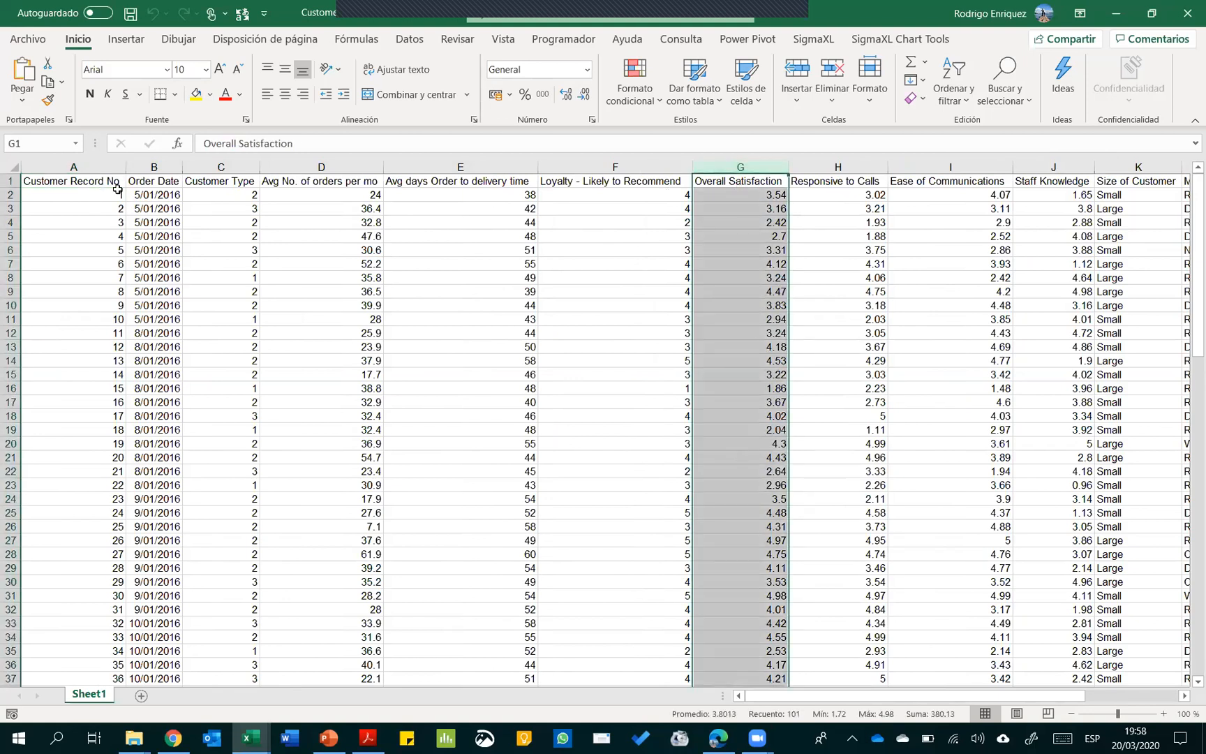
left_click(166, 166)
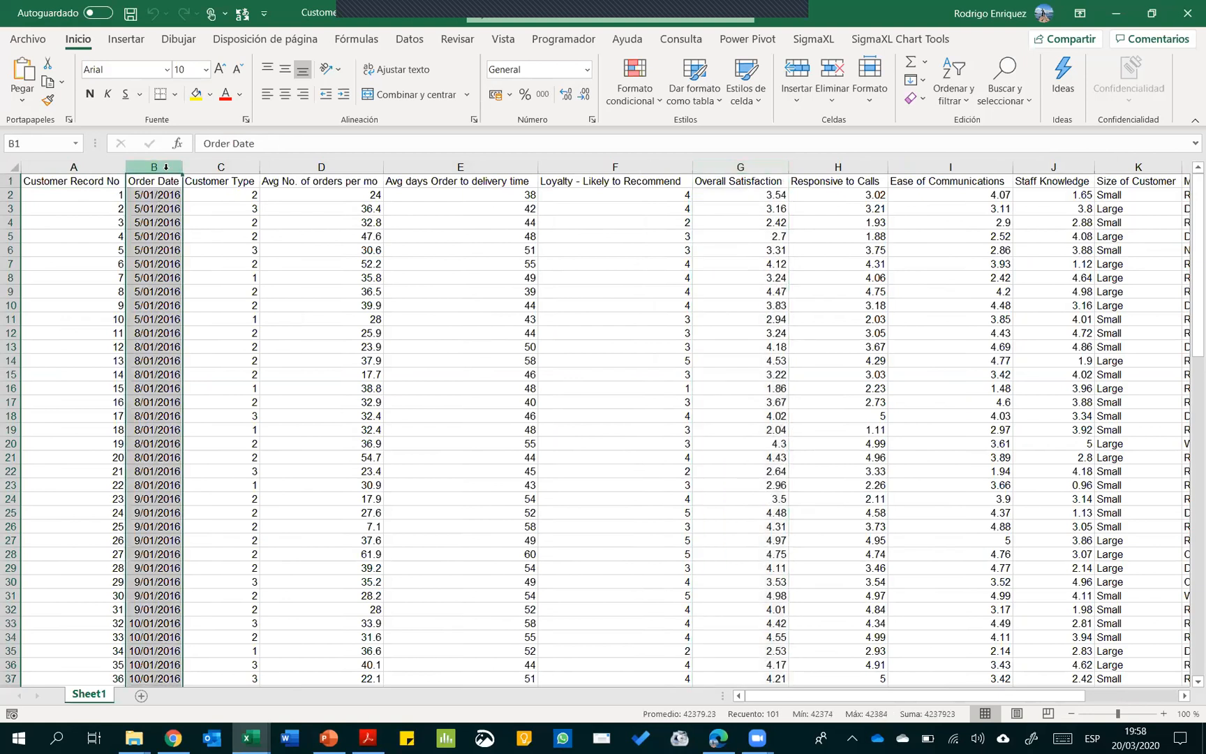
left_click(221, 169)
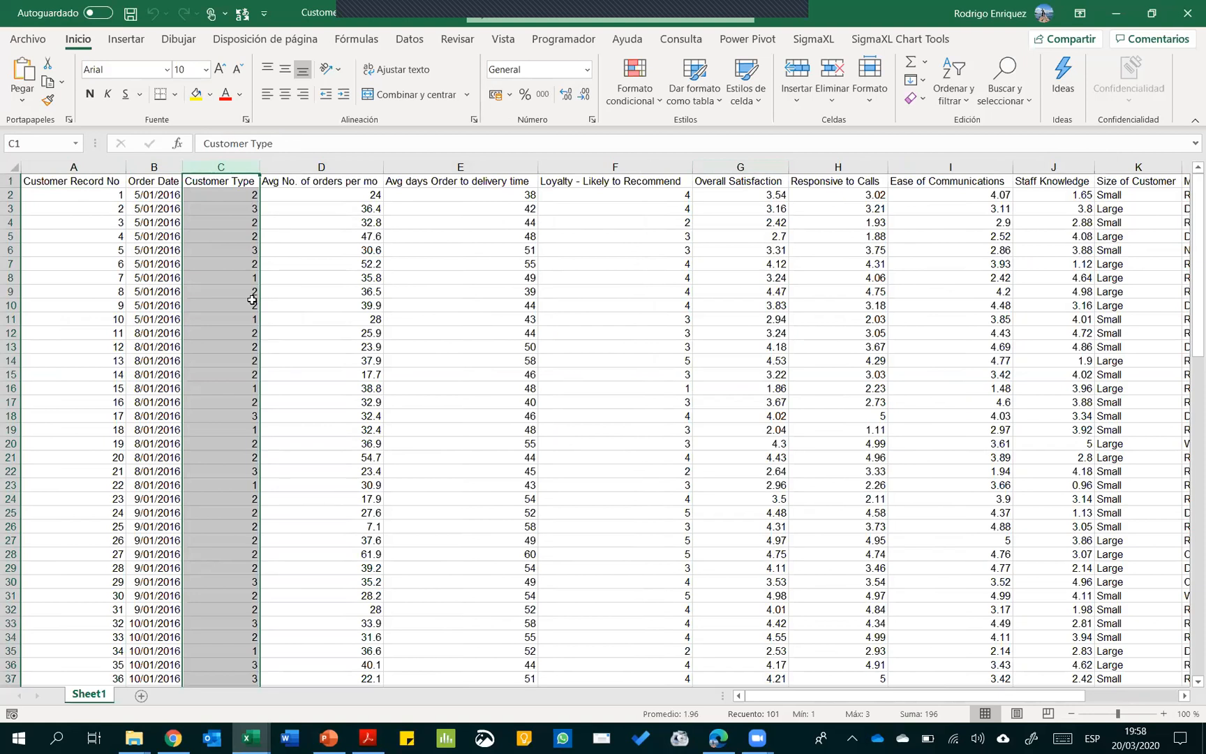
left_click(339, 167, "ctrl")
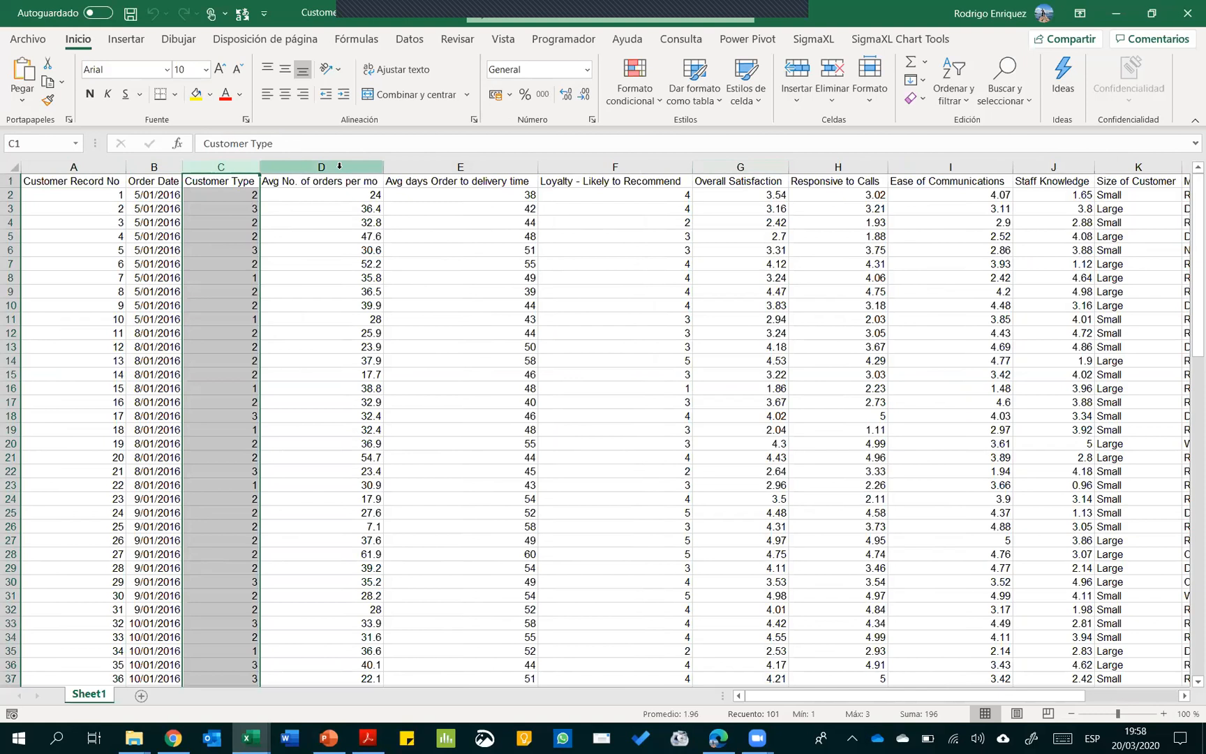
left_click(339, 167)
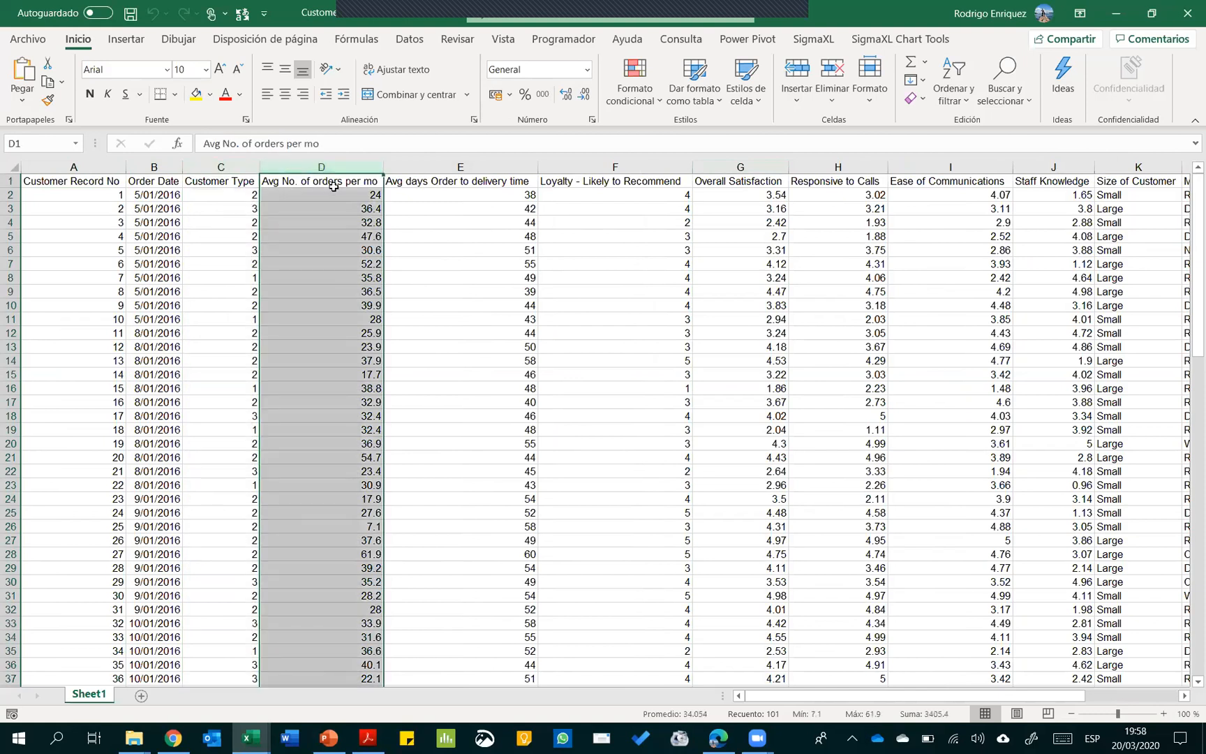
left_click(478, 168)
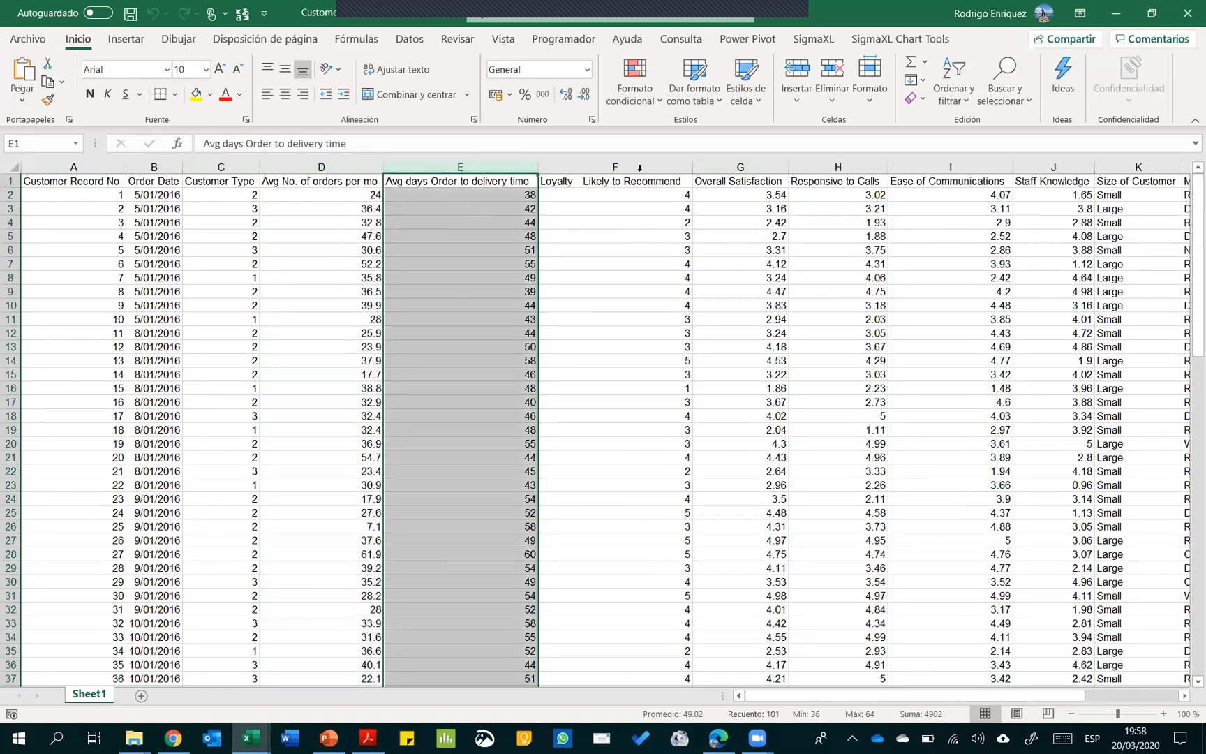
left_click(740, 167)
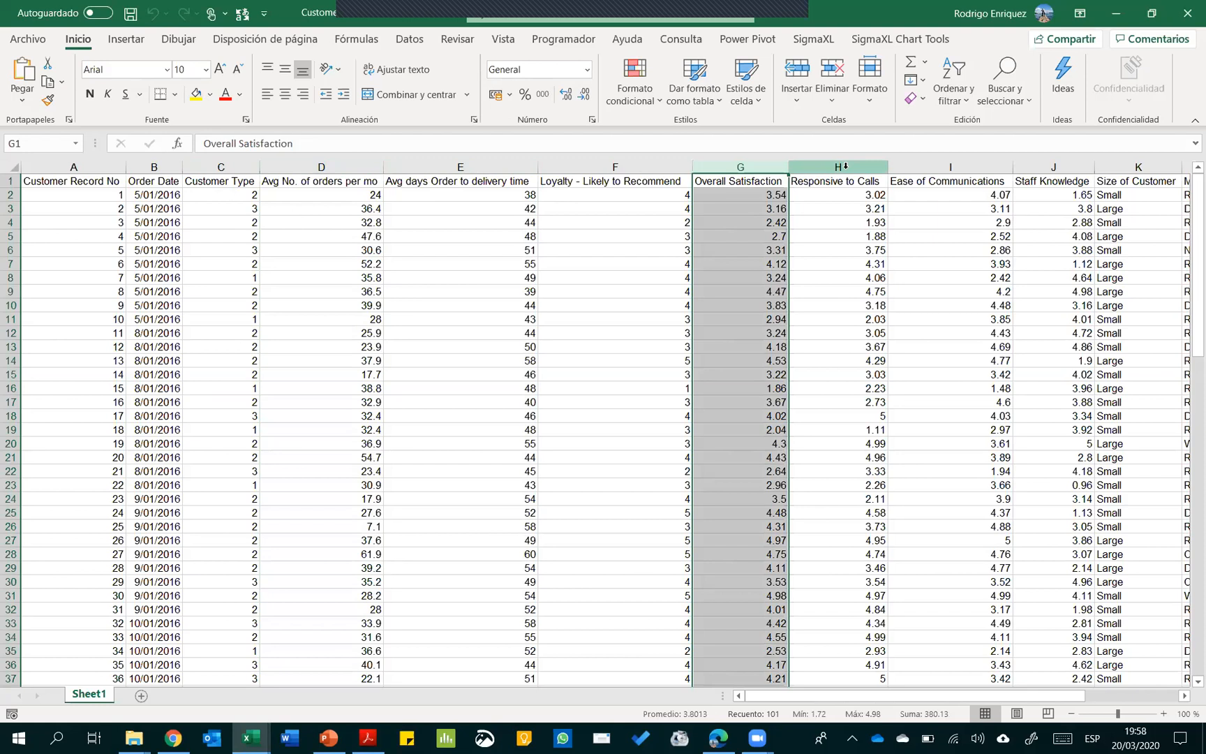
left_click_drag(890, 694, 984, 694)
key("ctrl")
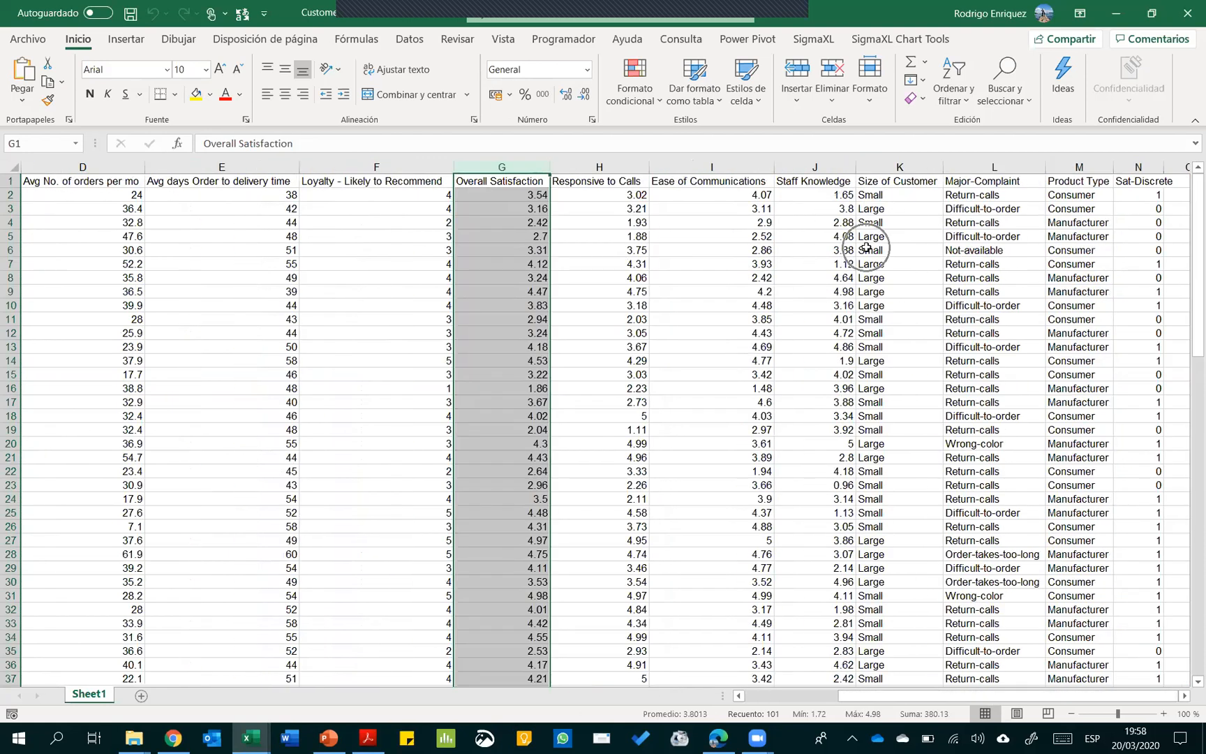
key("ctrl")
left_click(1073, 164)
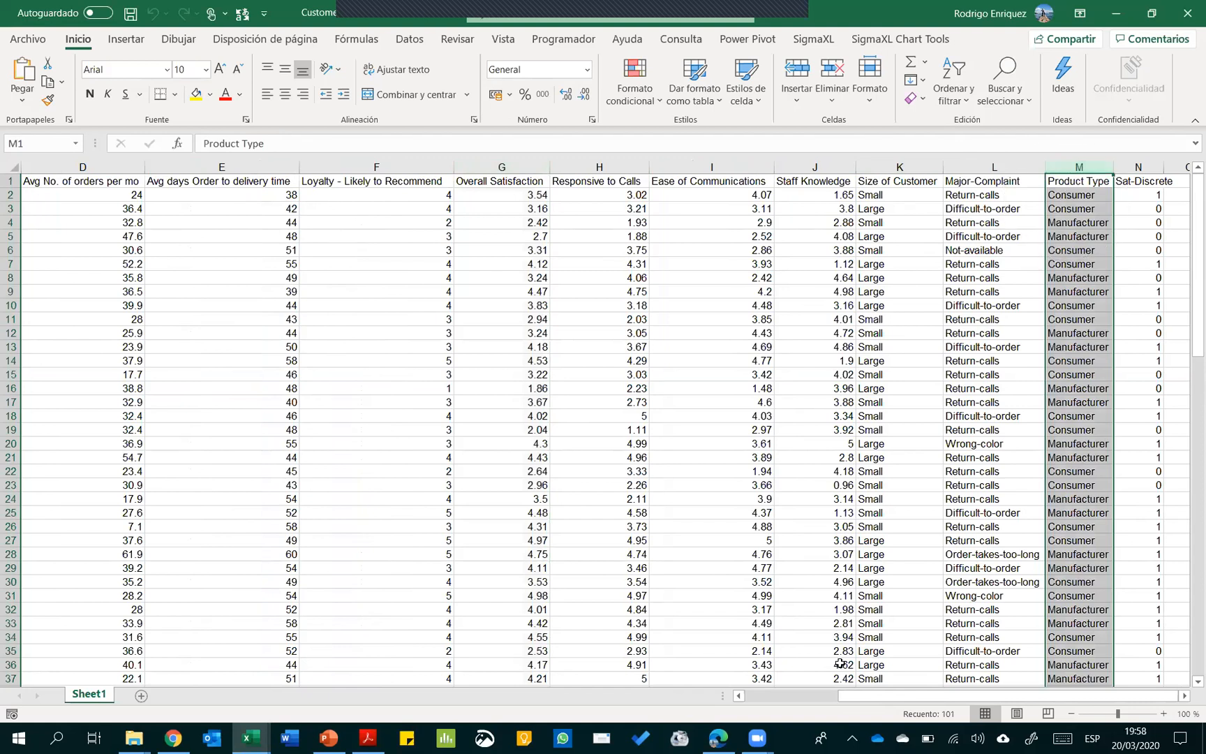
left_click_drag(864, 702, 587, 620)
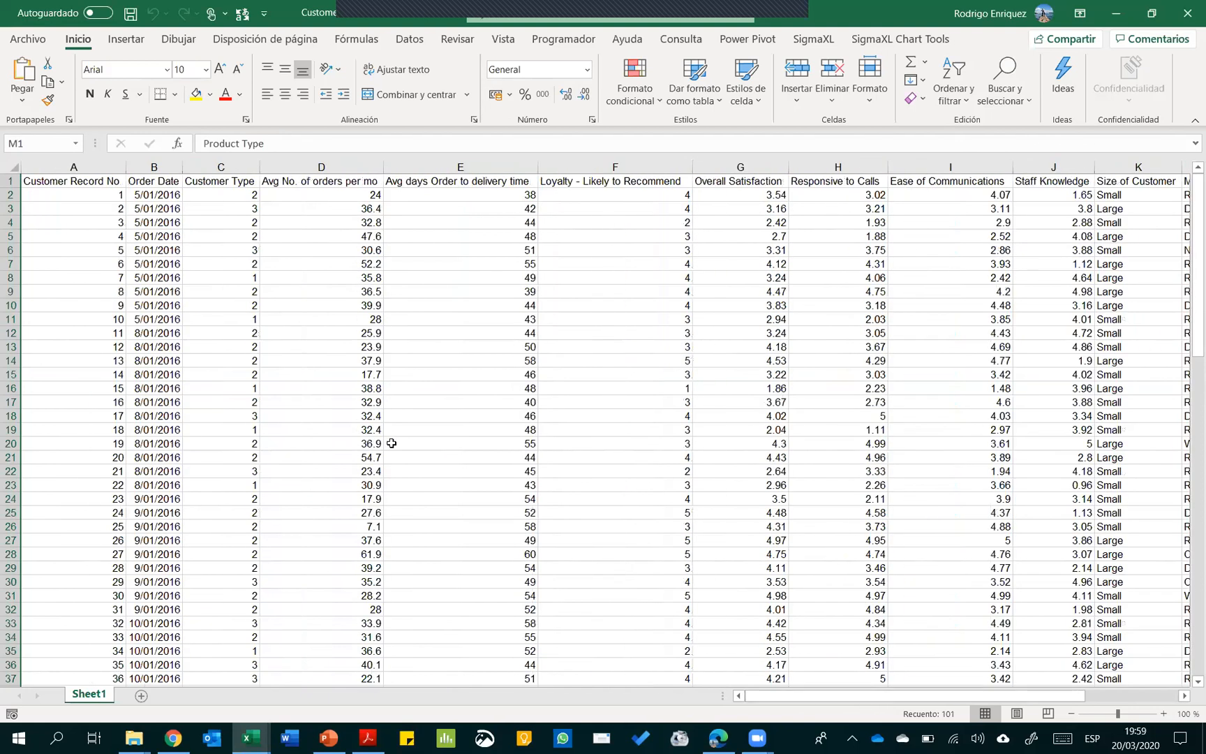
left_click(444, 272)
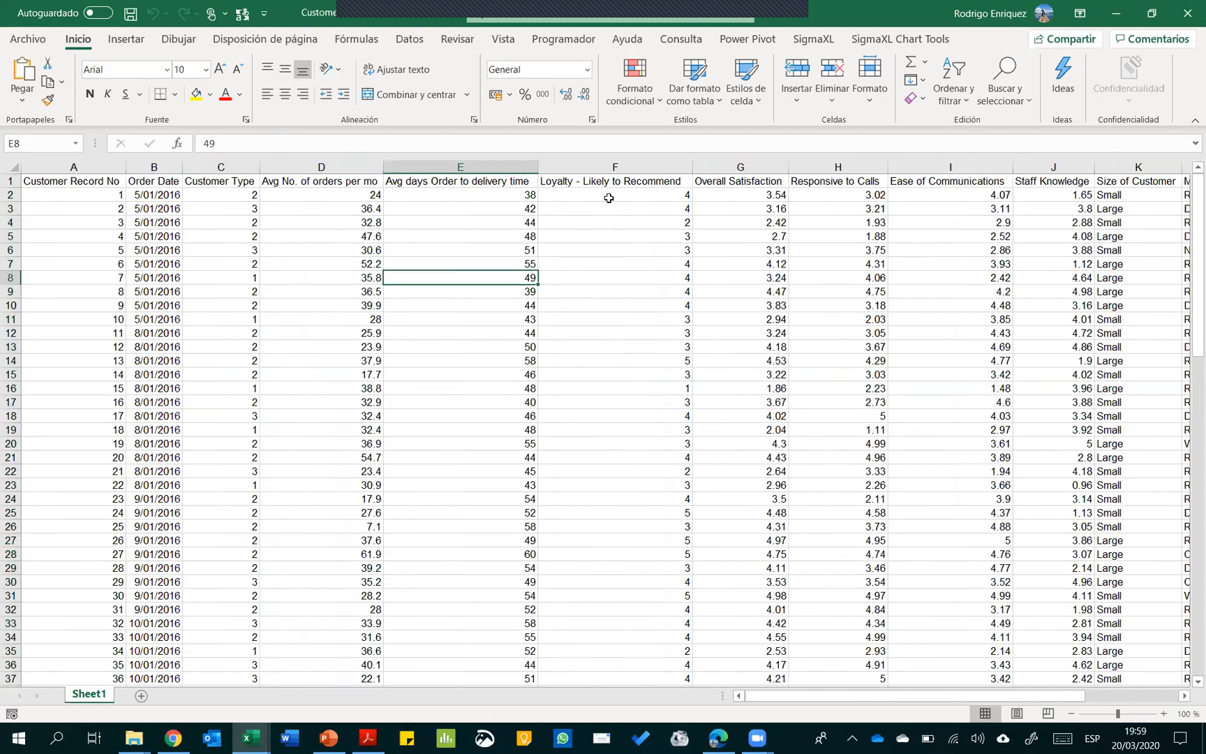
Check the category codes in the Customer Type column, then make the Customer Record No header in A1 the active cell
key("alt+Tab")
key("alt+Tab")
left_click(233, 166)
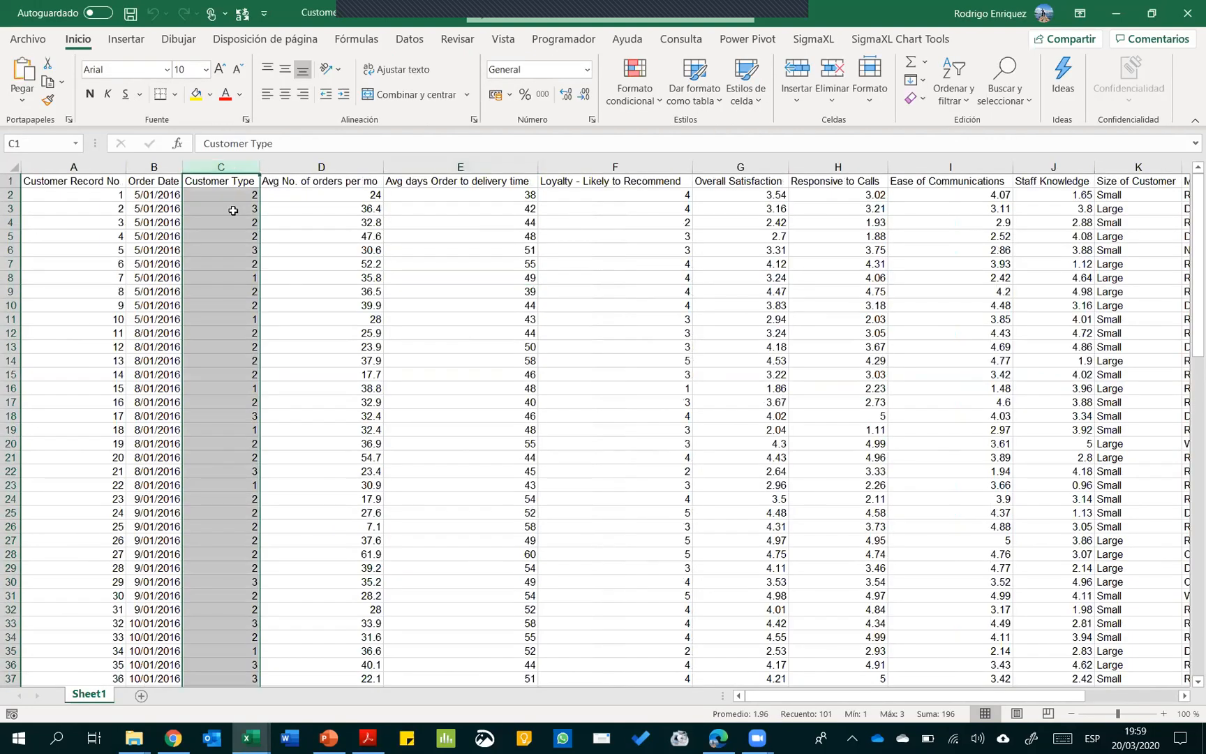
left_click(233, 277)
left_click(235, 319)
left_click(229, 379)
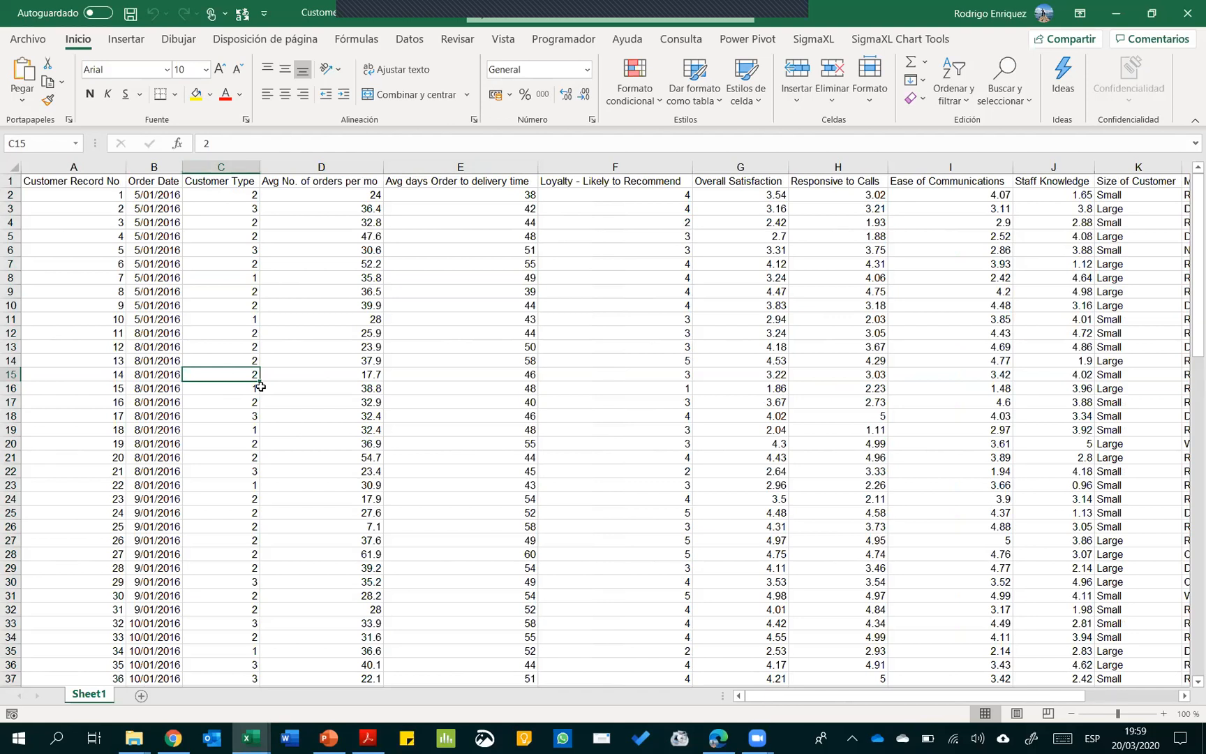
left_click(77, 182)
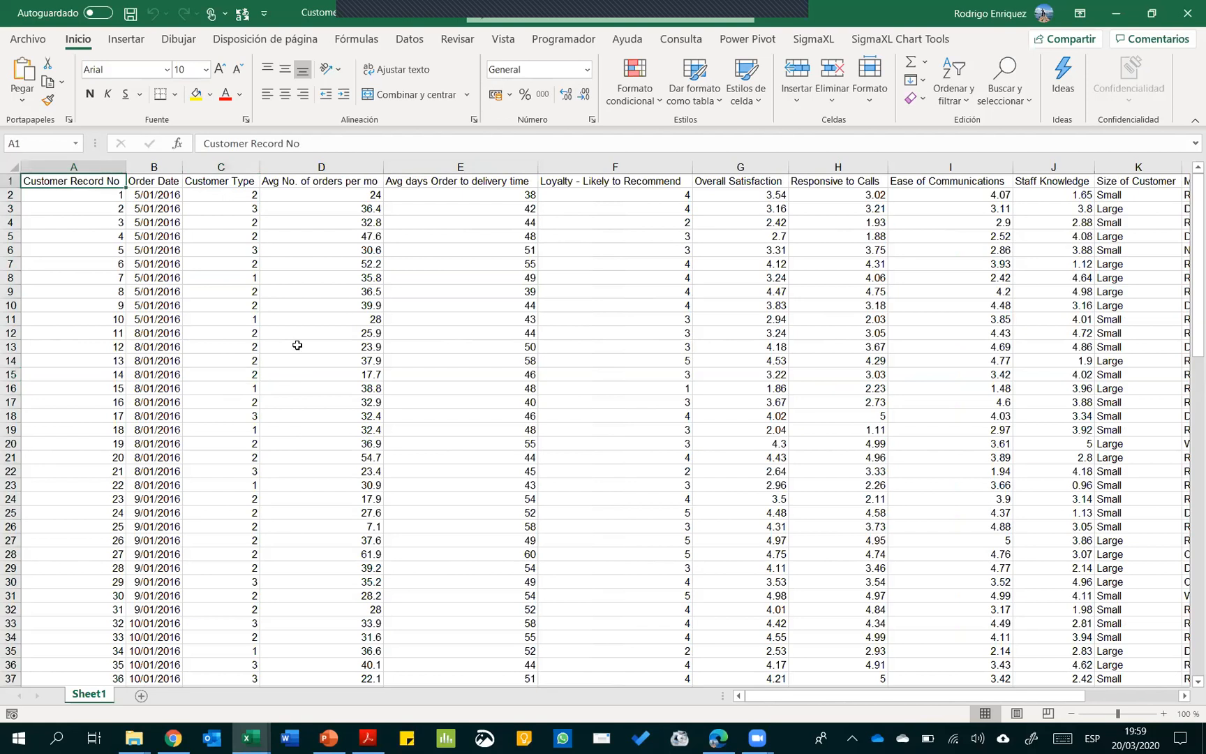
Start a Category Subset on the range A1:N101, using data labels and the entire data table
key("ctrl+shift+Right")
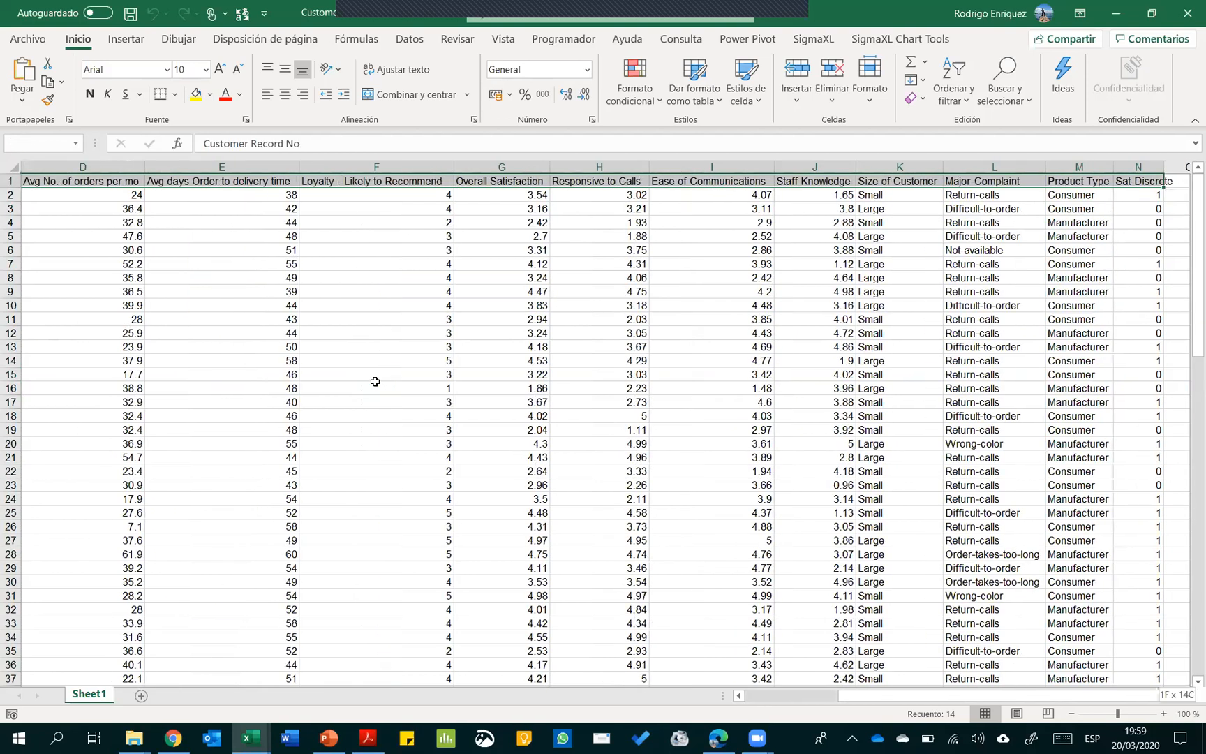
key("ctrl+shift+Down")
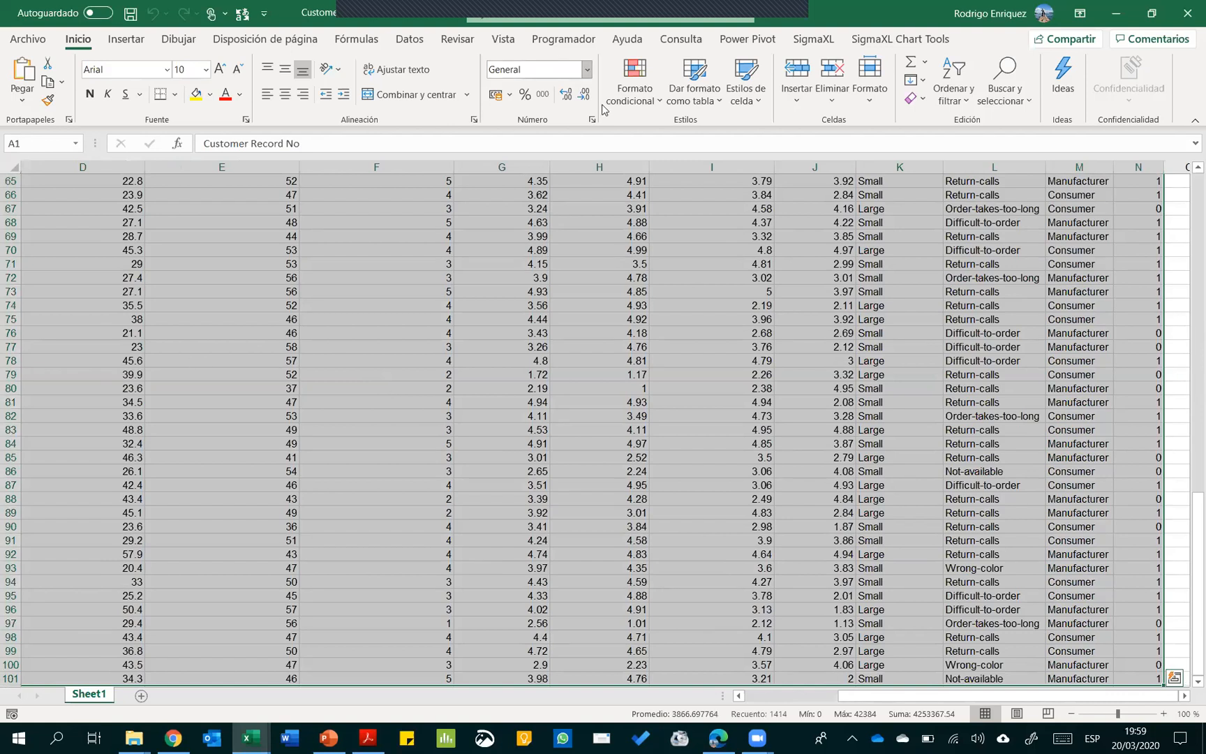
left_click(813, 41)
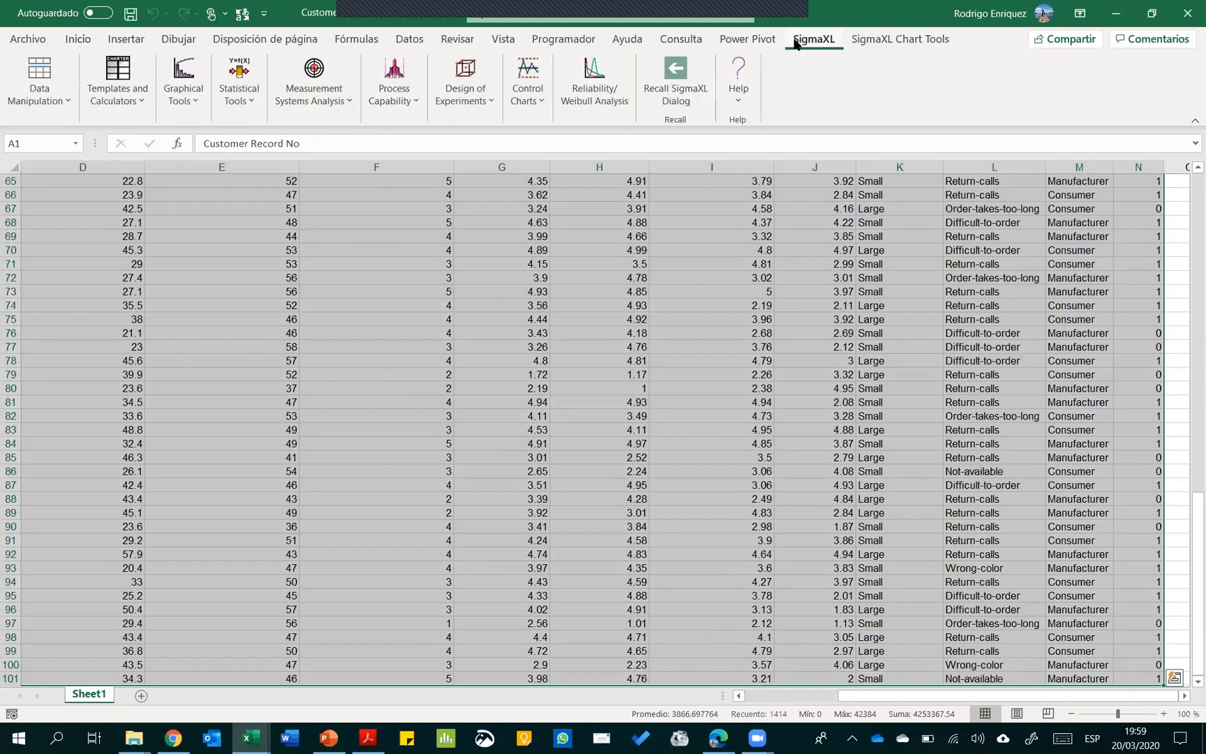
key("ctrl+q")
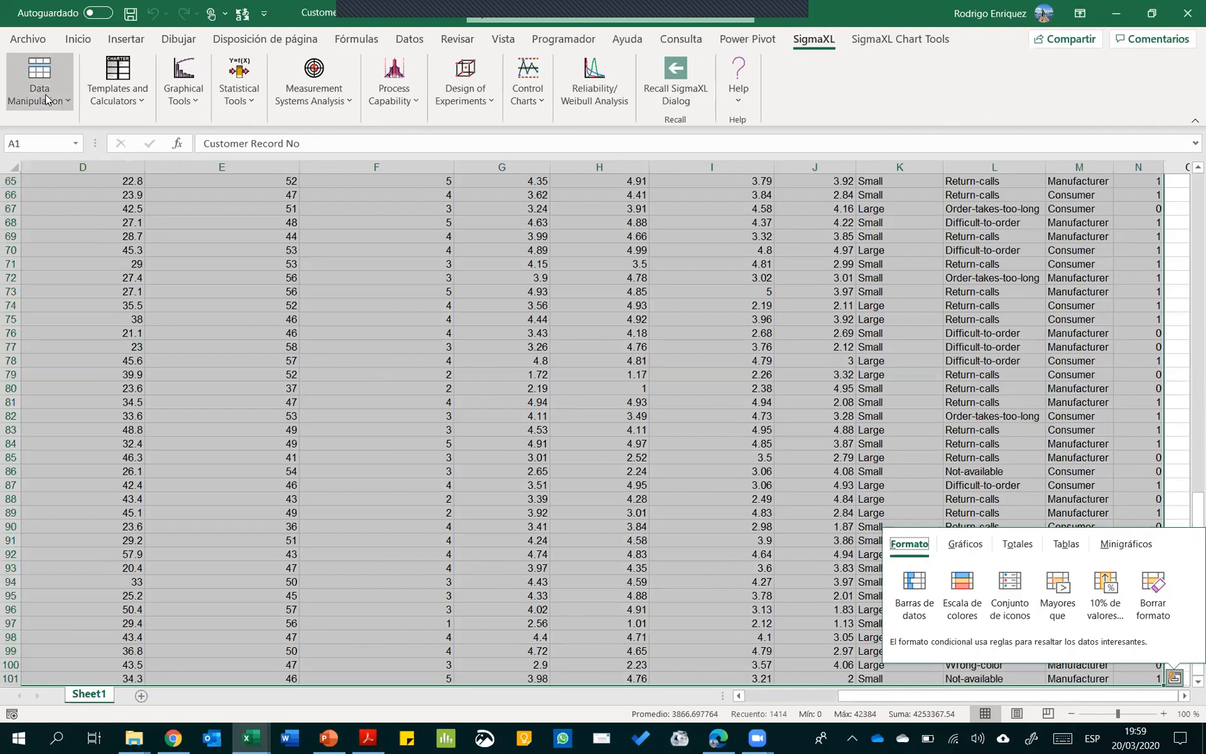
left_click(46, 100)
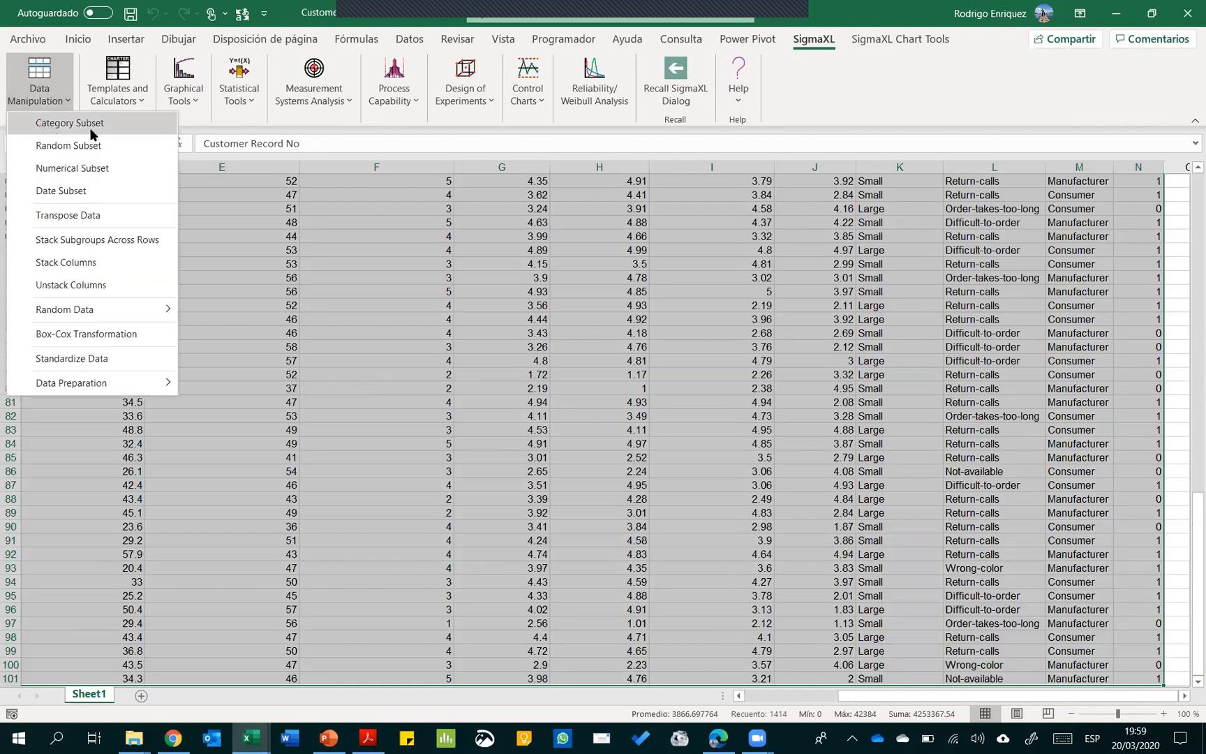
key("ctrl")
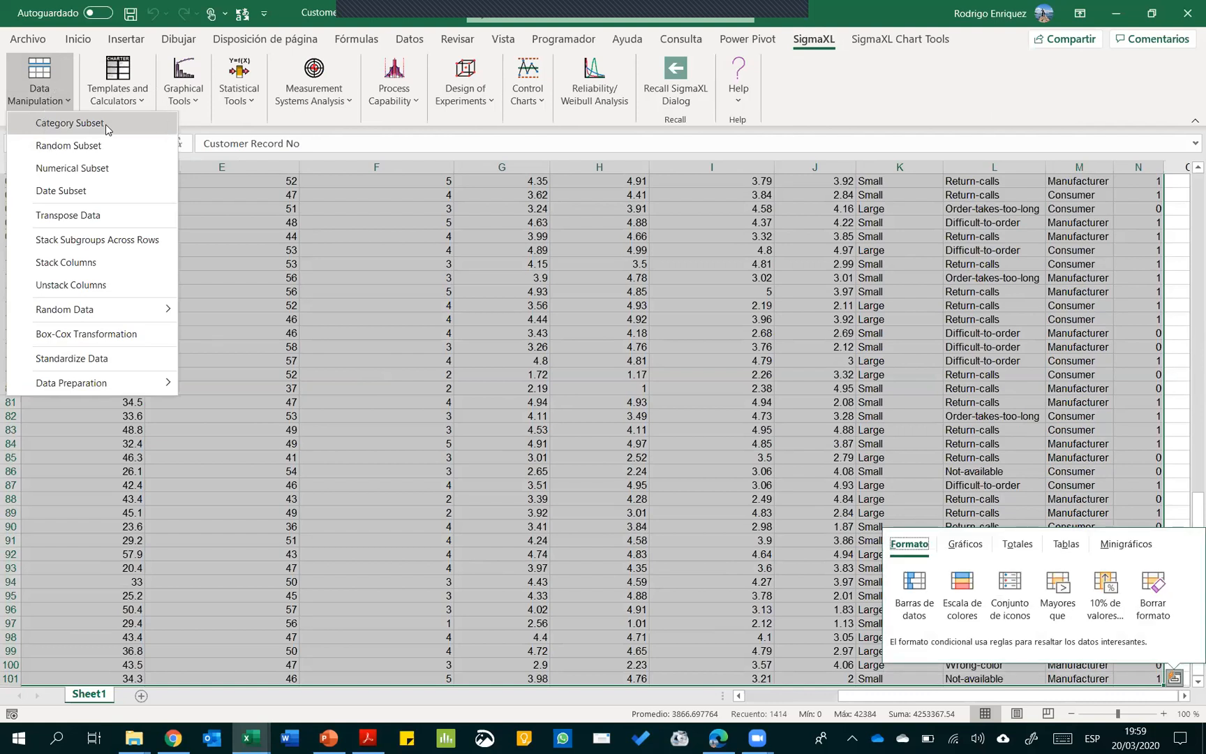
left_click(105, 124)
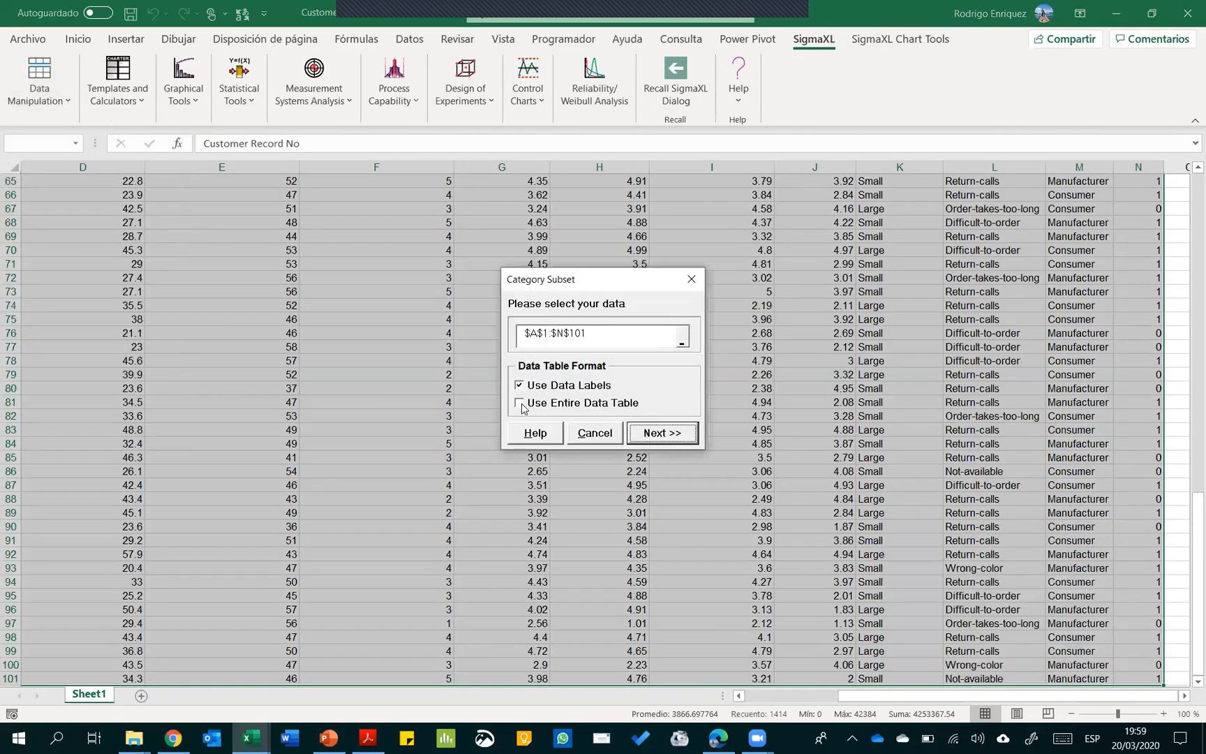
left_click(521, 405)
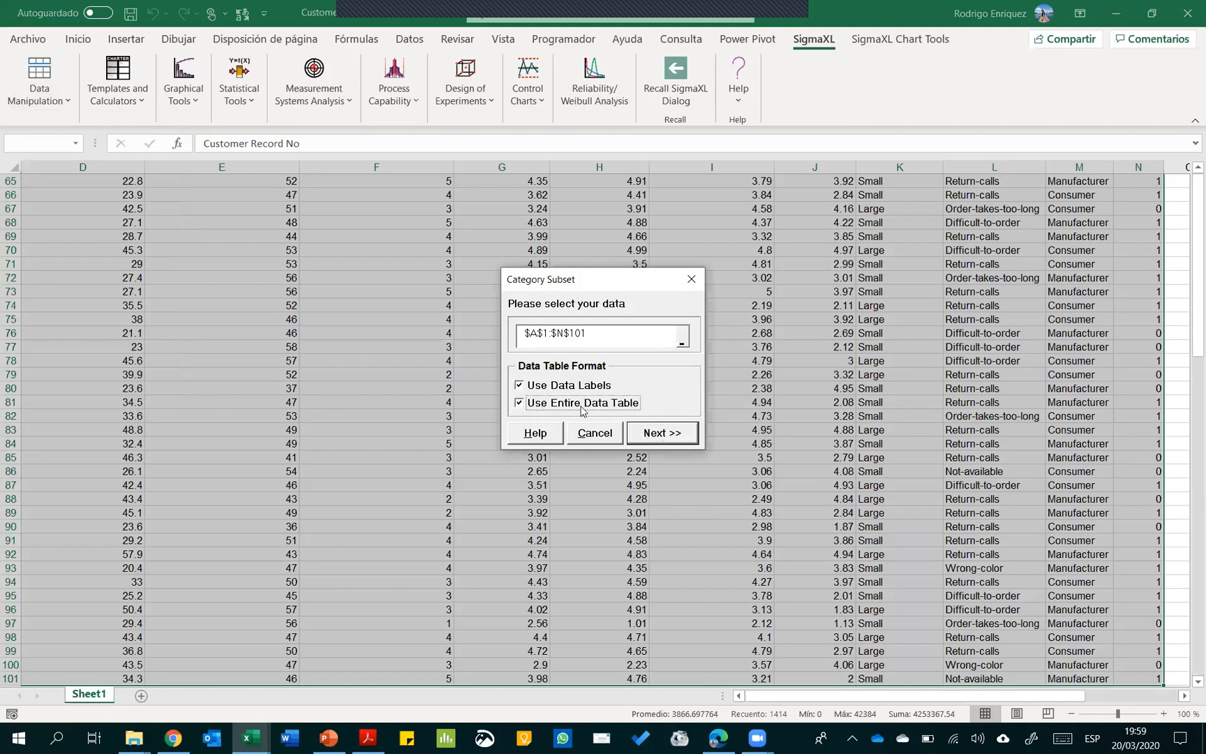
left_click(656, 432)
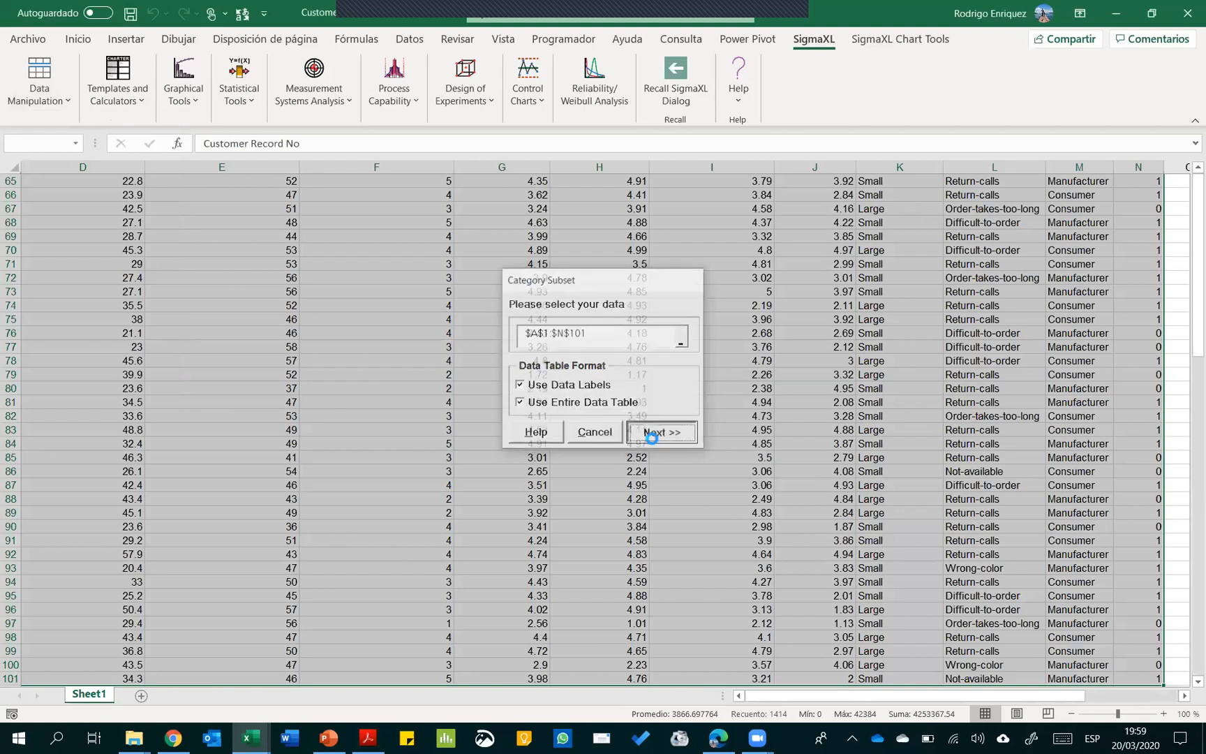
Browse the column headings and examine the categories available for Overall Satisfaction and for Loyalty - Likely to Recommend
left_click_drag(454, 370, 451, 408)
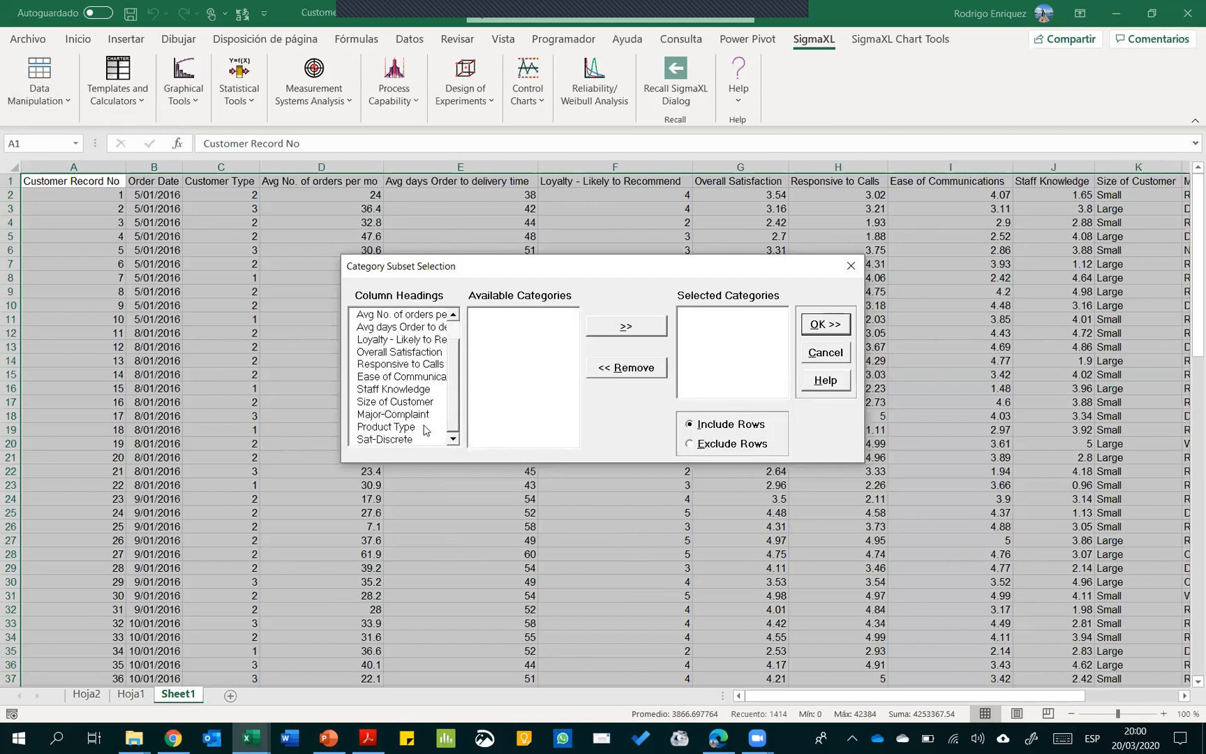
left_click_drag(455, 400, 458, 372)
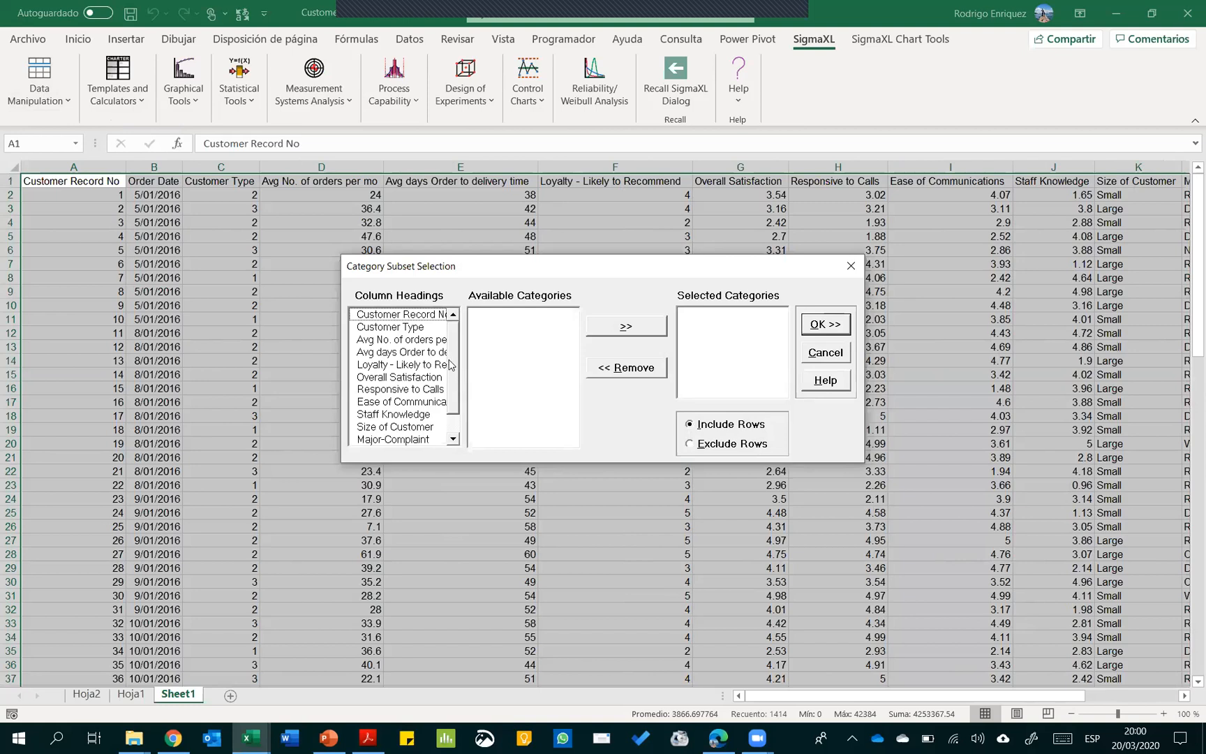
left_click(413, 379)
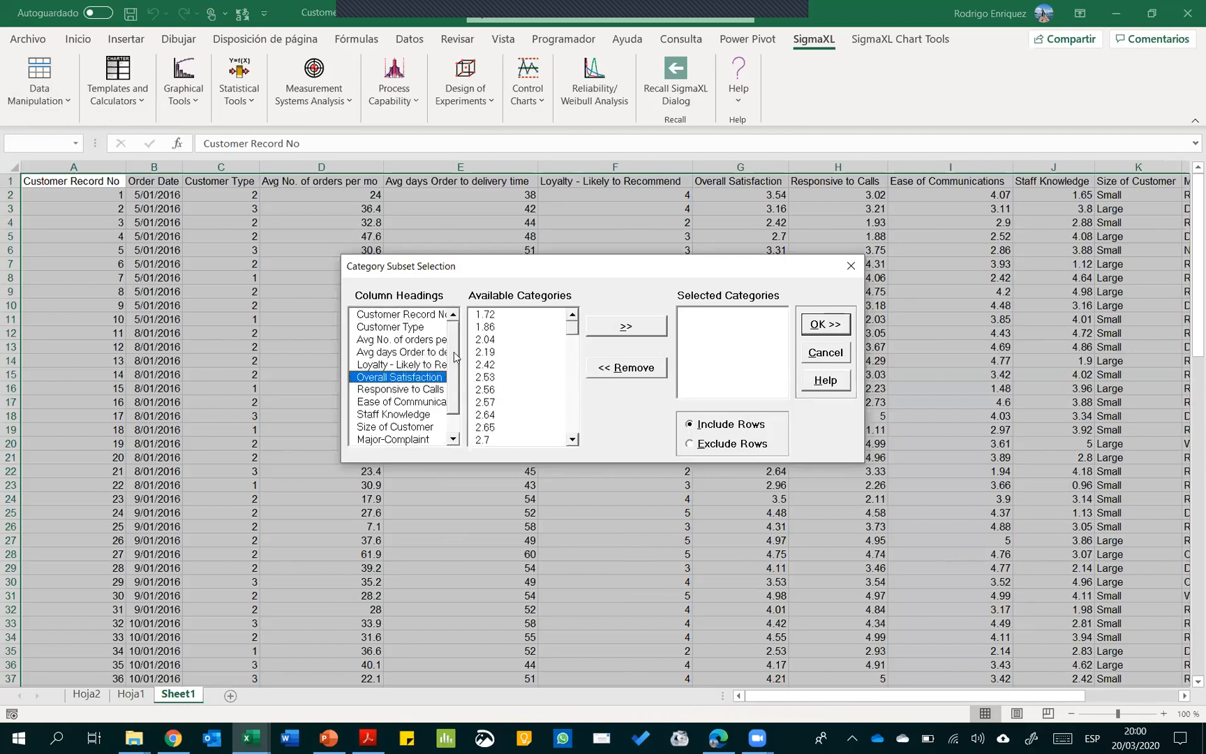
mouse_move(451, 357)
left_mouse_down()
mouse_move(452, 379)
mouse_move(456, 347)
left_mouse_up()
key("alt+Tab")
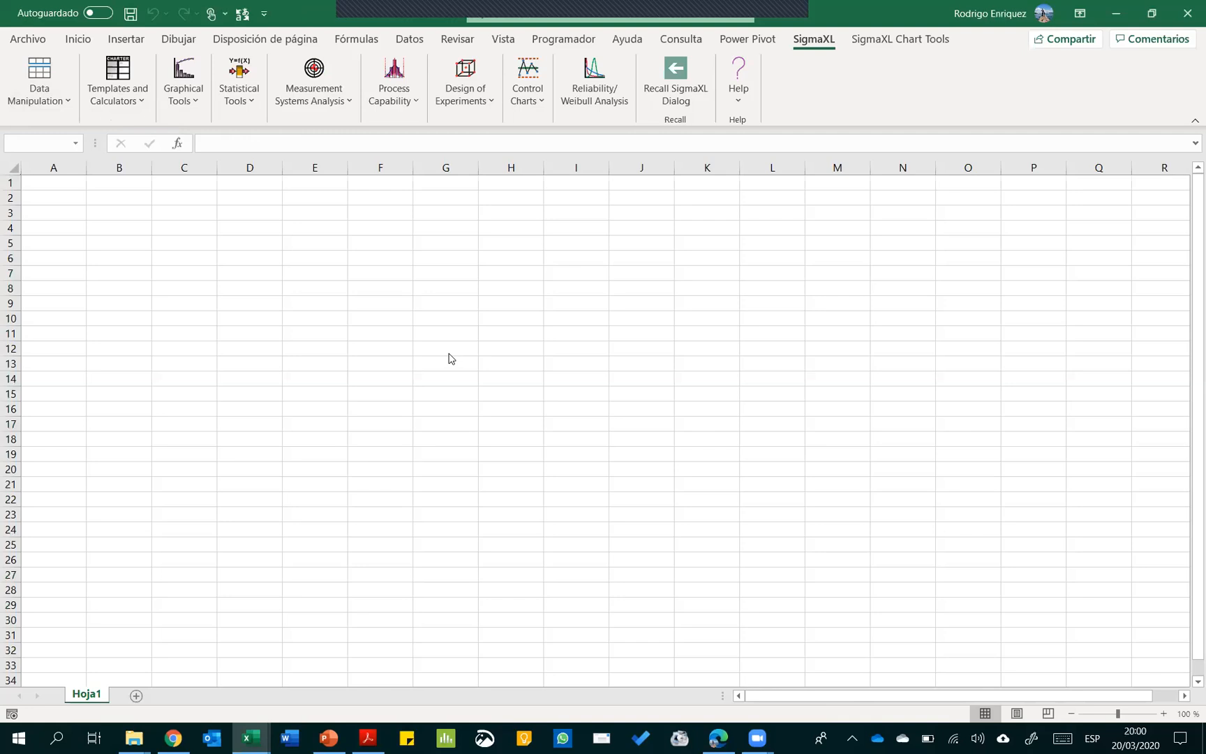
key("alt+Tab")
key("alt+Tab")
key("alt+Tab")
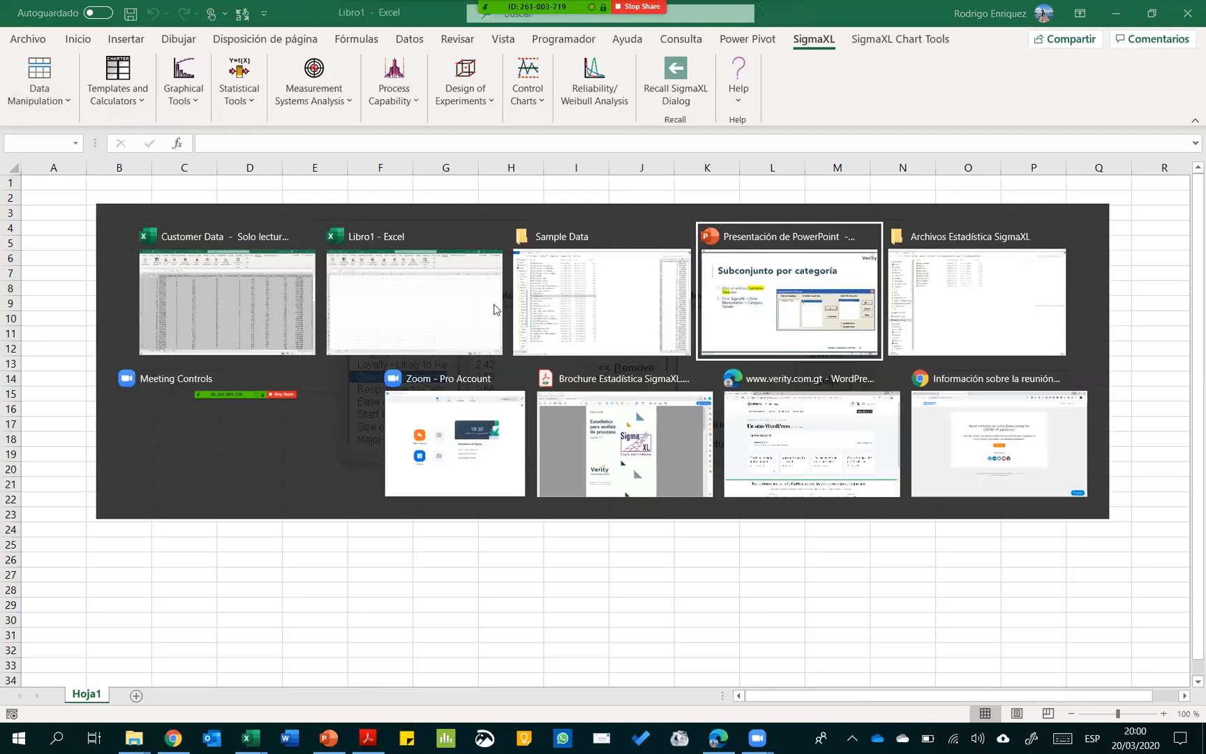
key("alt+Tab")
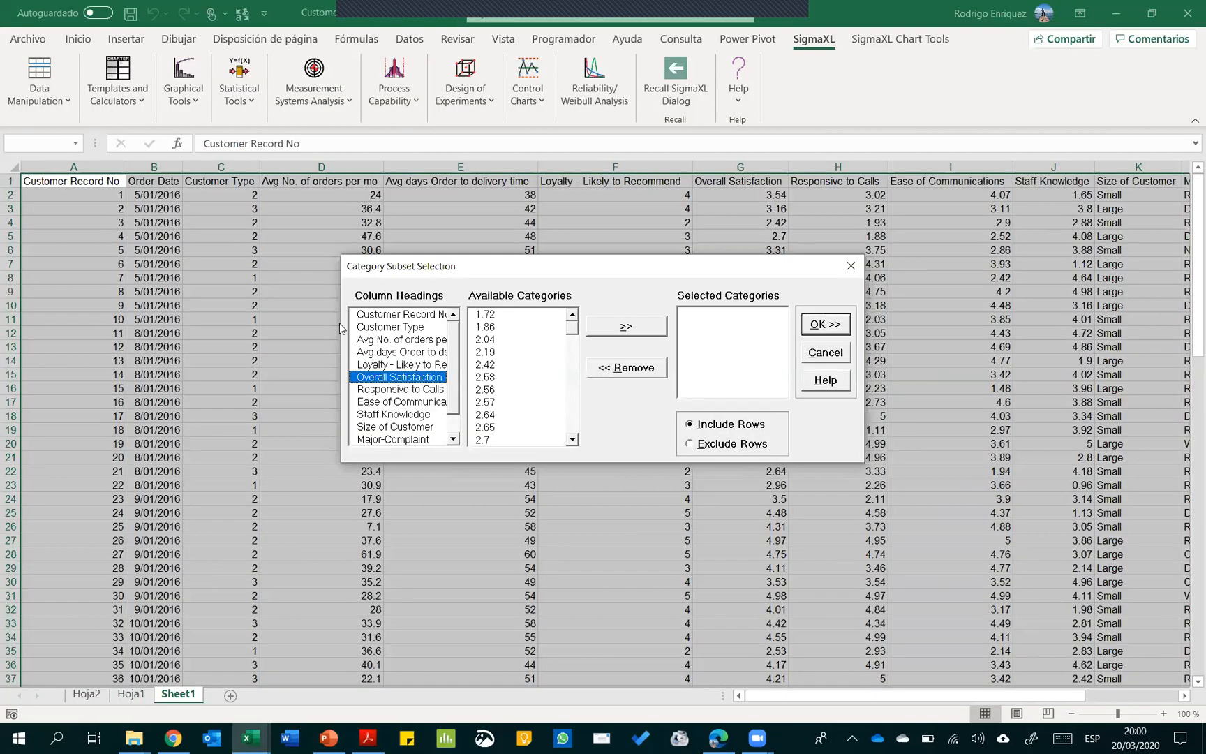
mouse_move(452, 366)
left_mouse_down()
mouse_move(451, 400)
mouse_move(450, 351)
left_mouse_up()
left_click(404, 363)
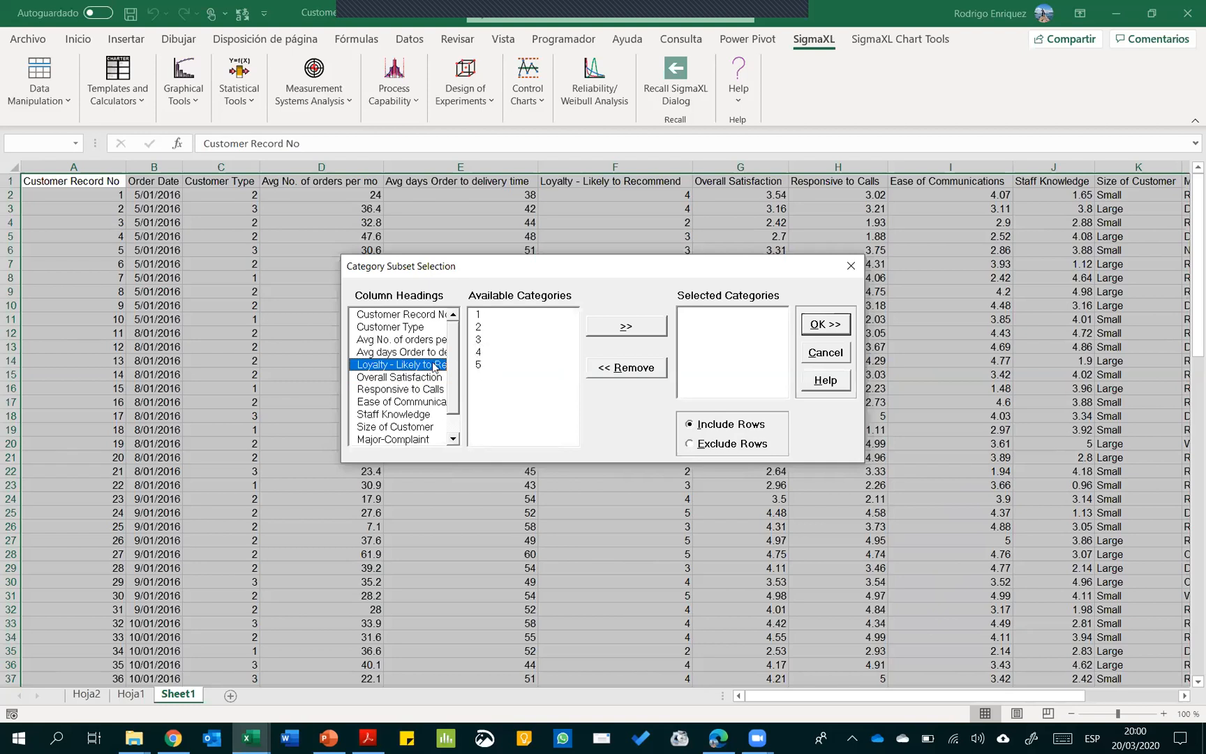
mouse_move(450, 389)
left_mouse_down()
mouse_move(452, 417)
mouse_move(458, 377)
left_mouse_up()
Create a subset that includes only the rows with Customer Type 1
left_click(416, 327)
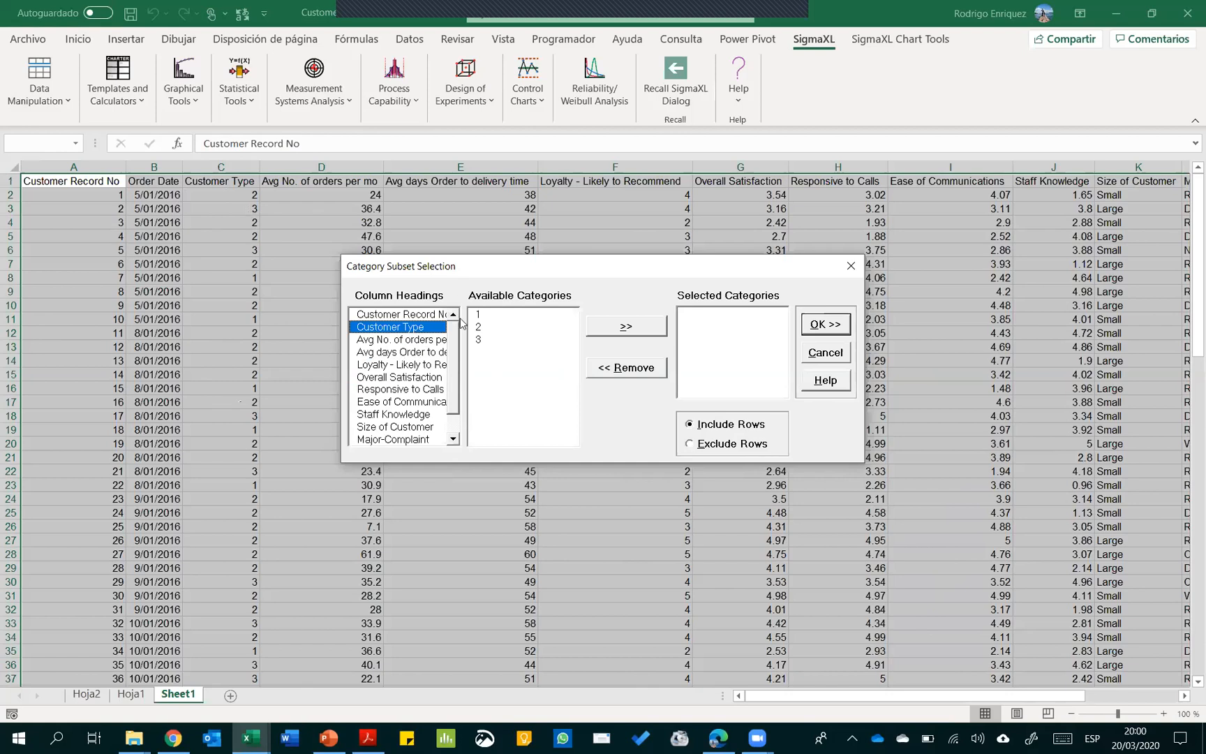
left_click(481, 315)
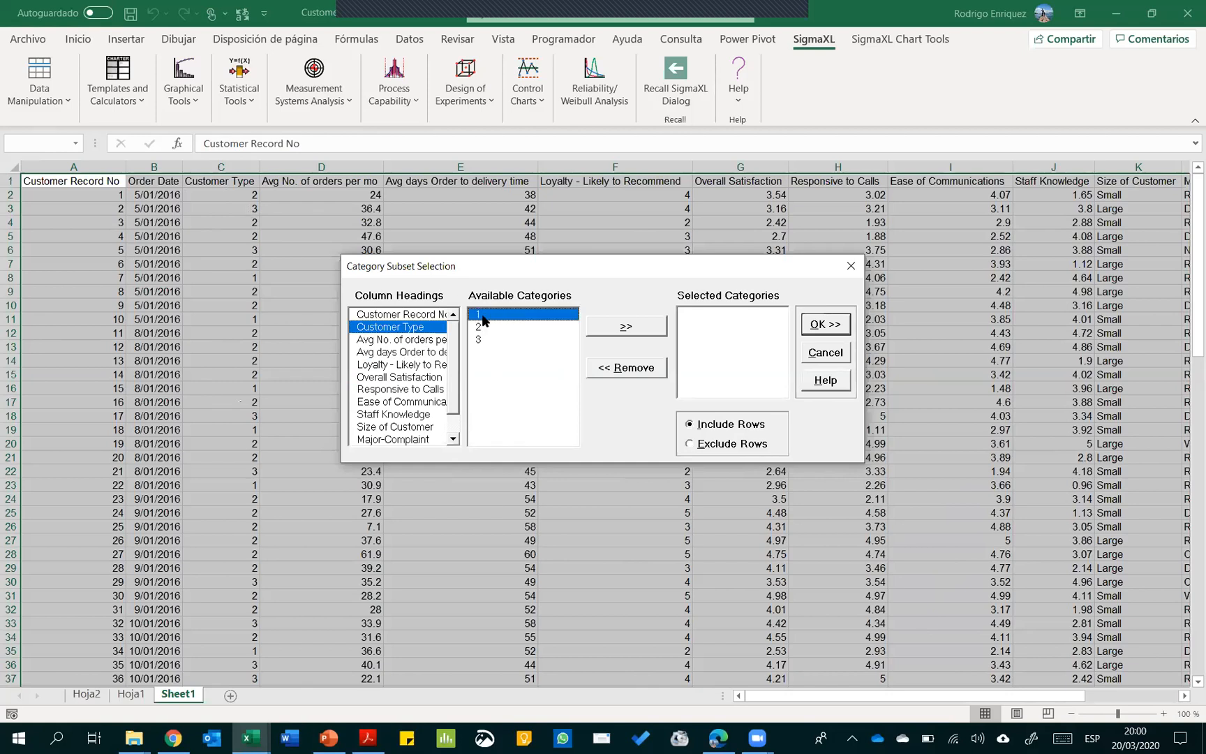
left_click(651, 333)
left_click(635, 330)
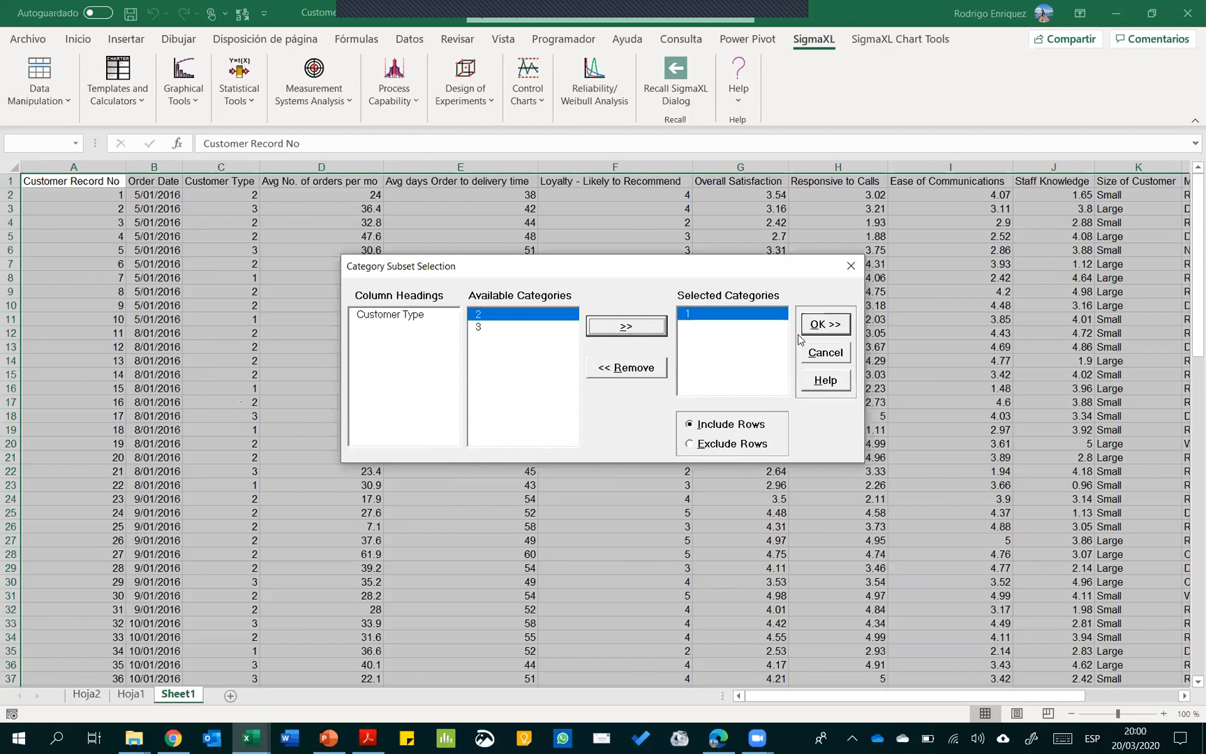
left_click(825, 327)
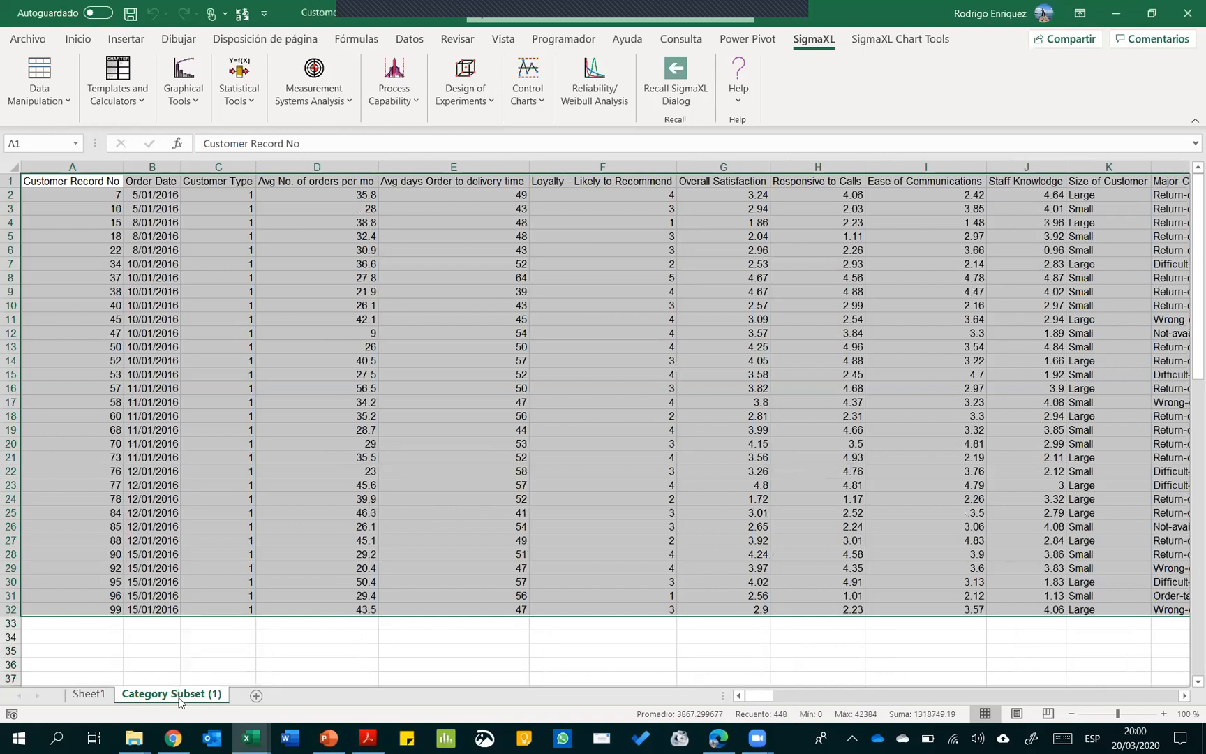
Check the Customer Type column down to its last row in the Category Subset (1) sheet and compare that sheet with Sheet1
left_click(182, 695)
left_click(268, 265)
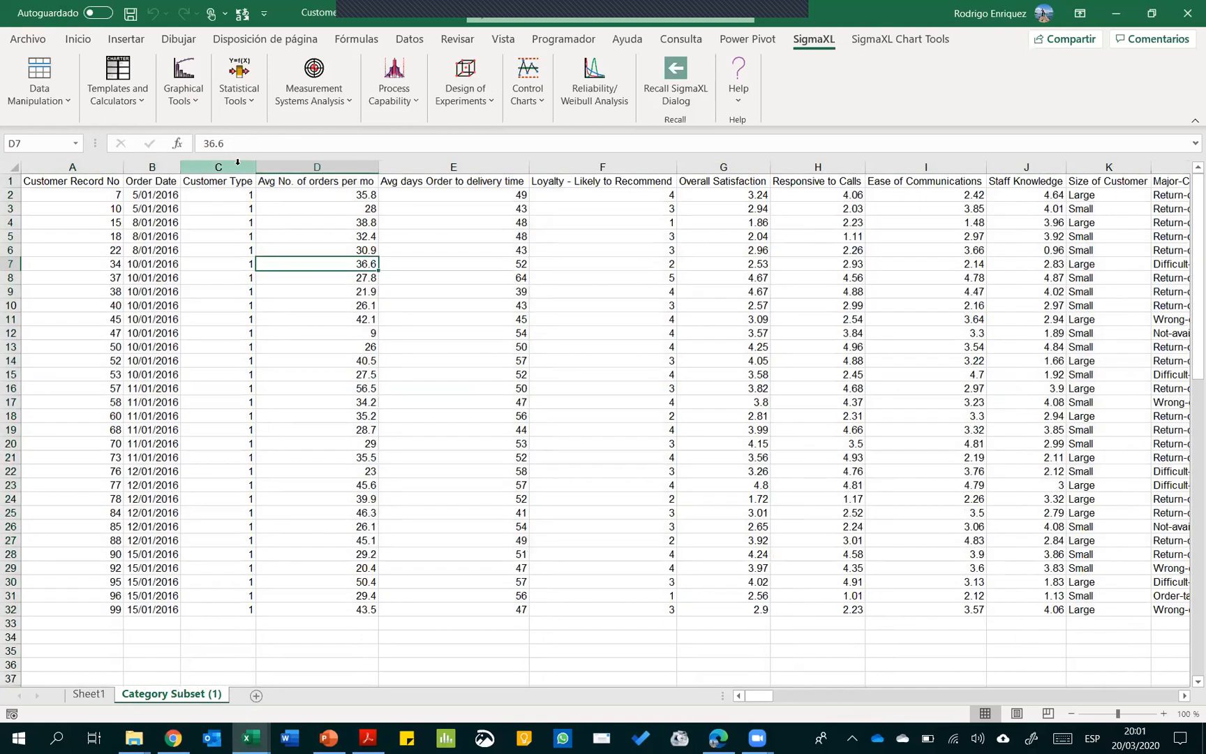
left_click(237, 168)
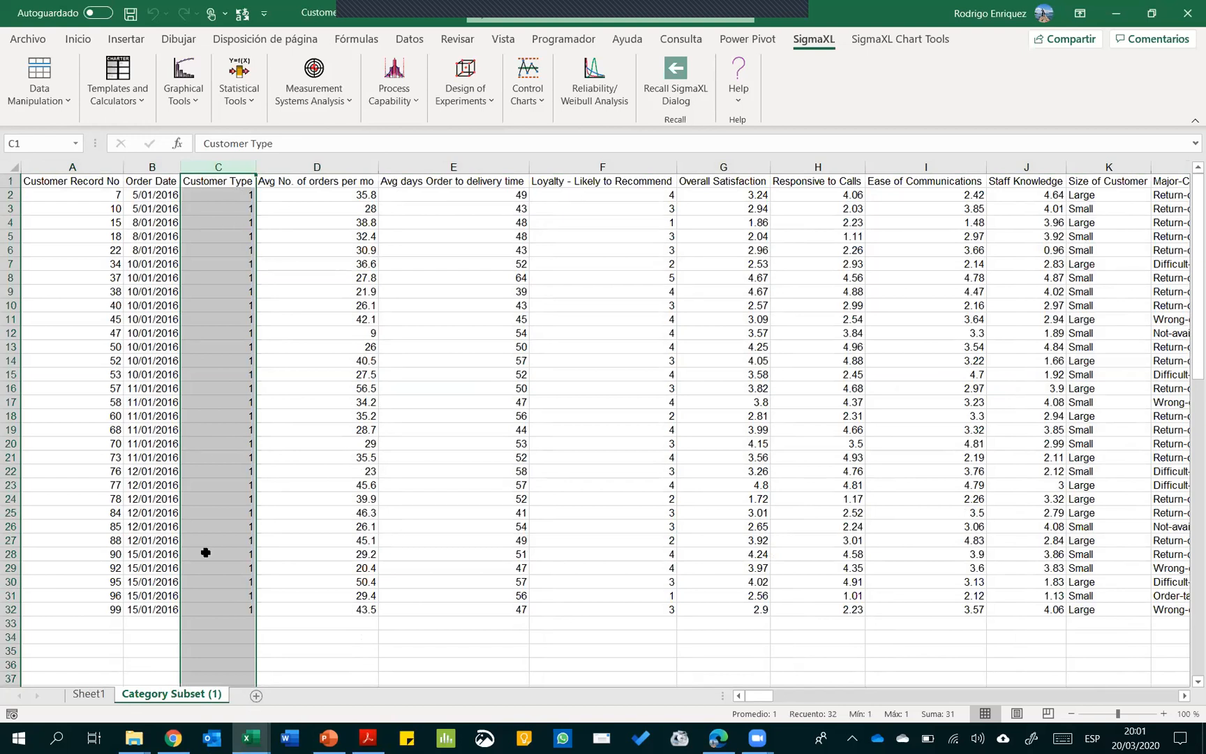
left_click(219, 610)
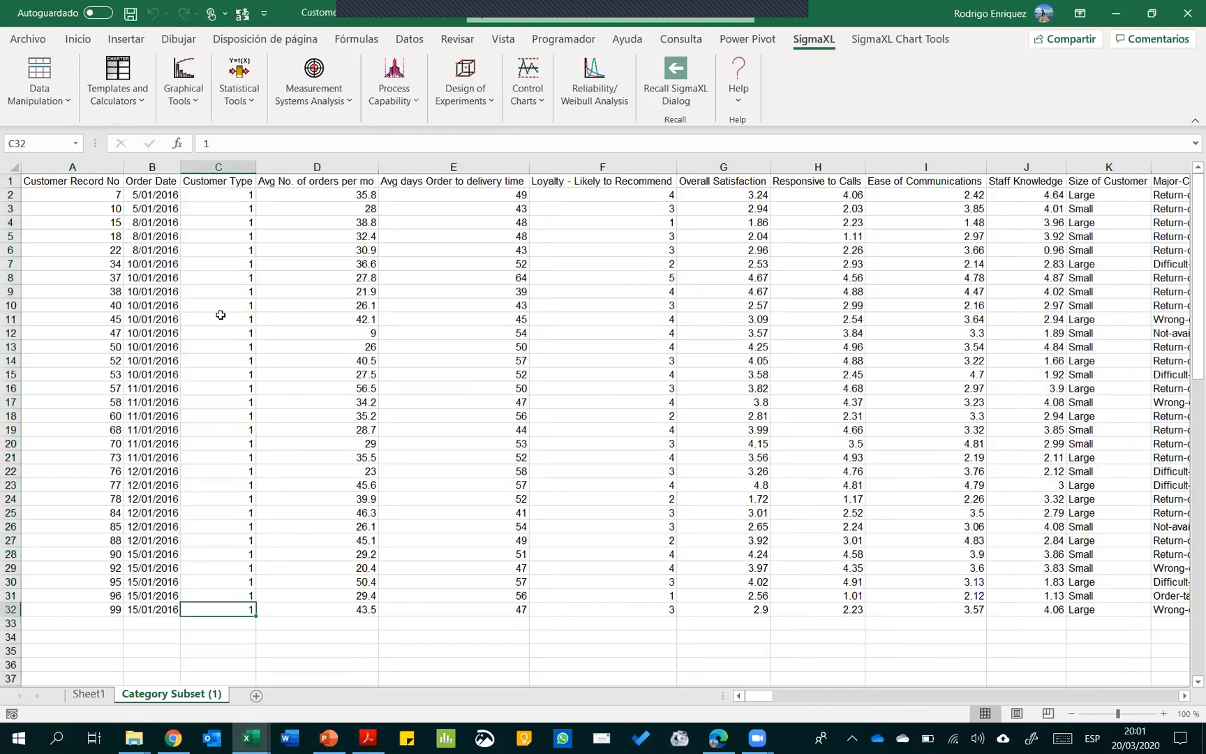
left_click(88, 694)
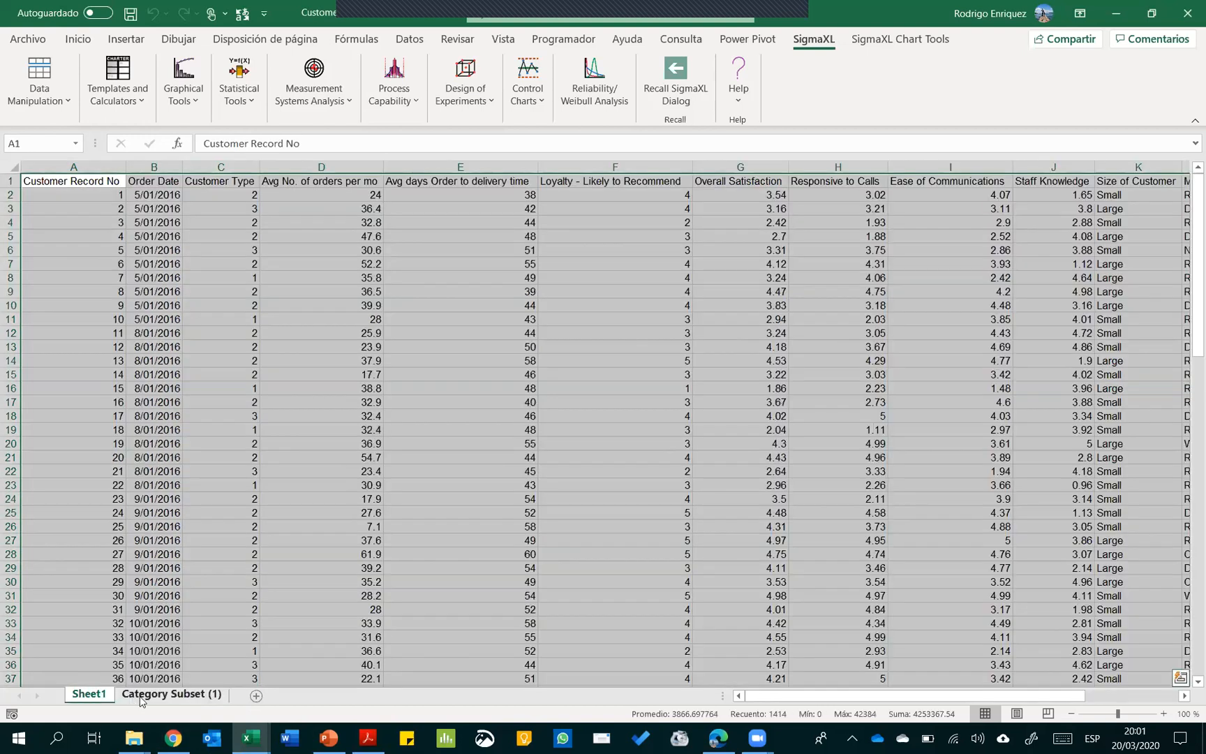
left_click(171, 693)
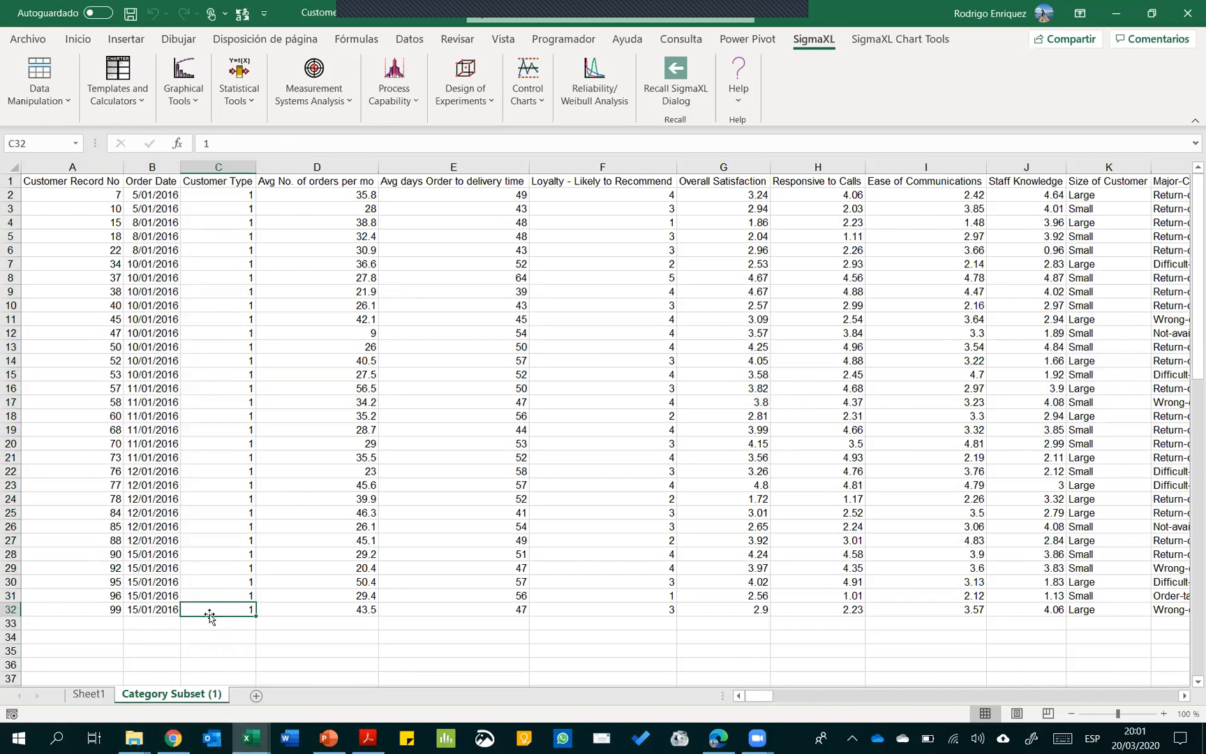
Create another category subset from the Sheet1 table that includes only the rows with Customer Type 2
left_click(89, 694)
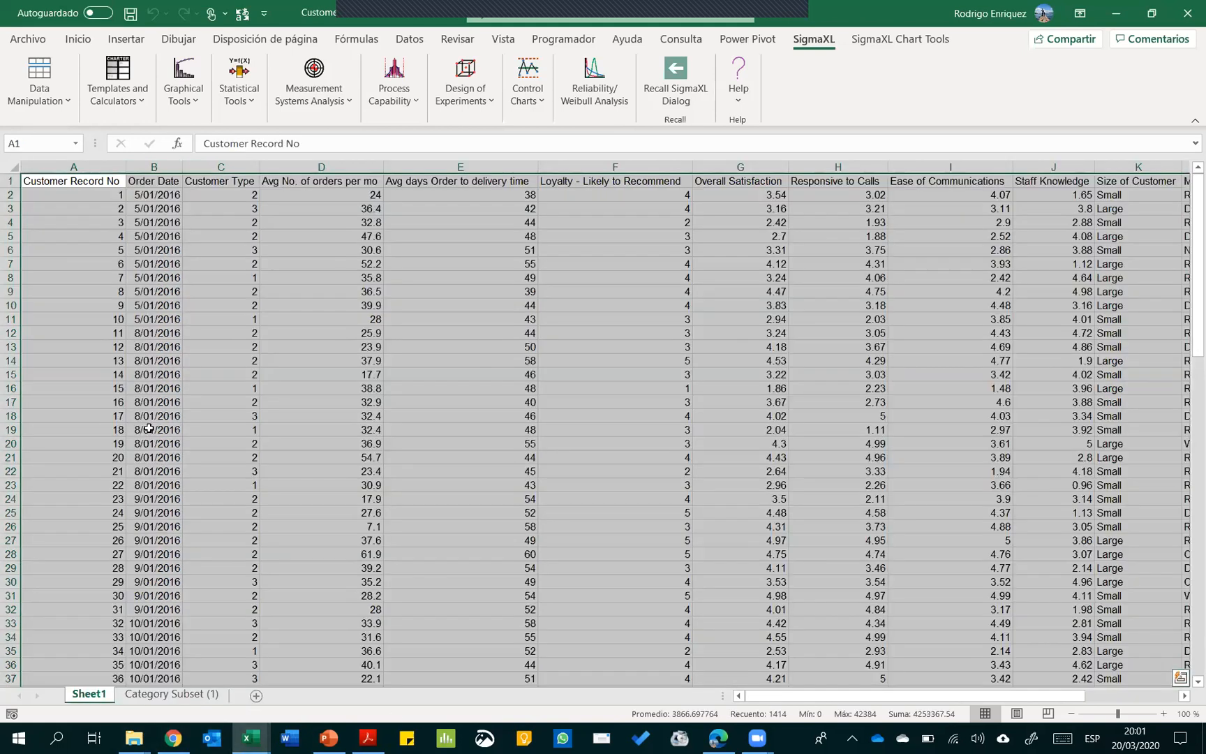
key("ctrl+q")
key("Escape")
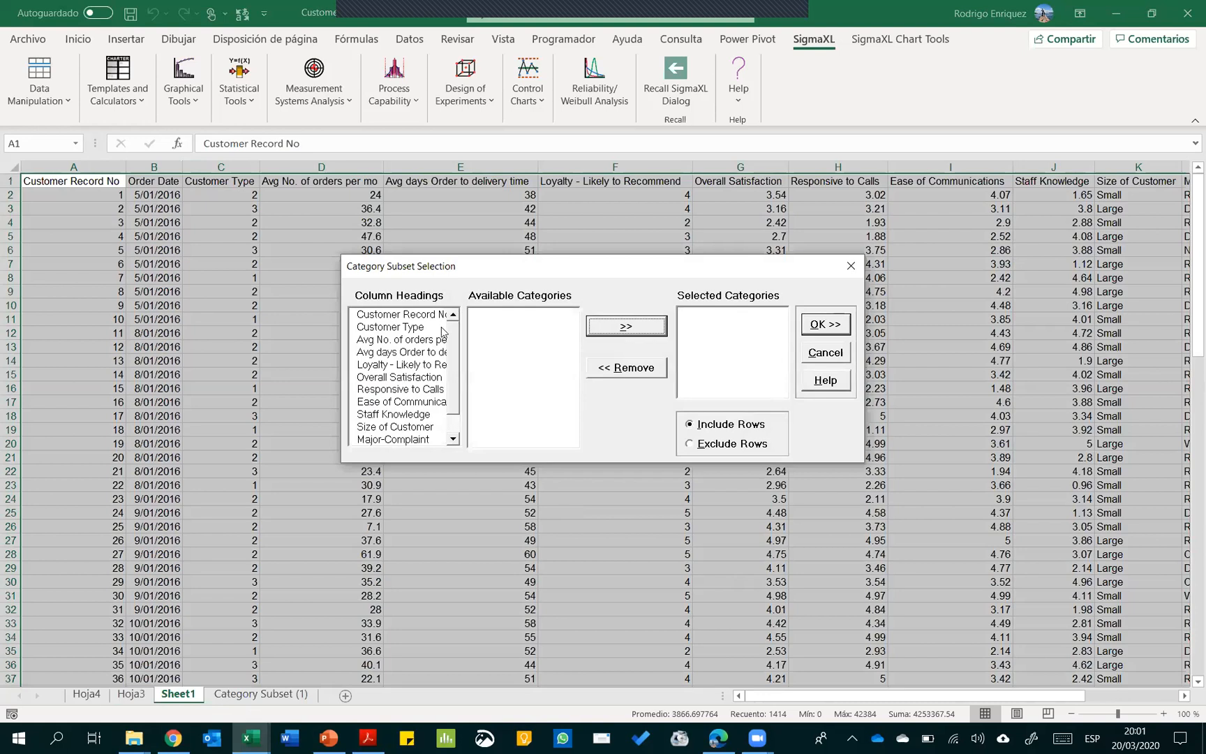
left_click(402, 328)
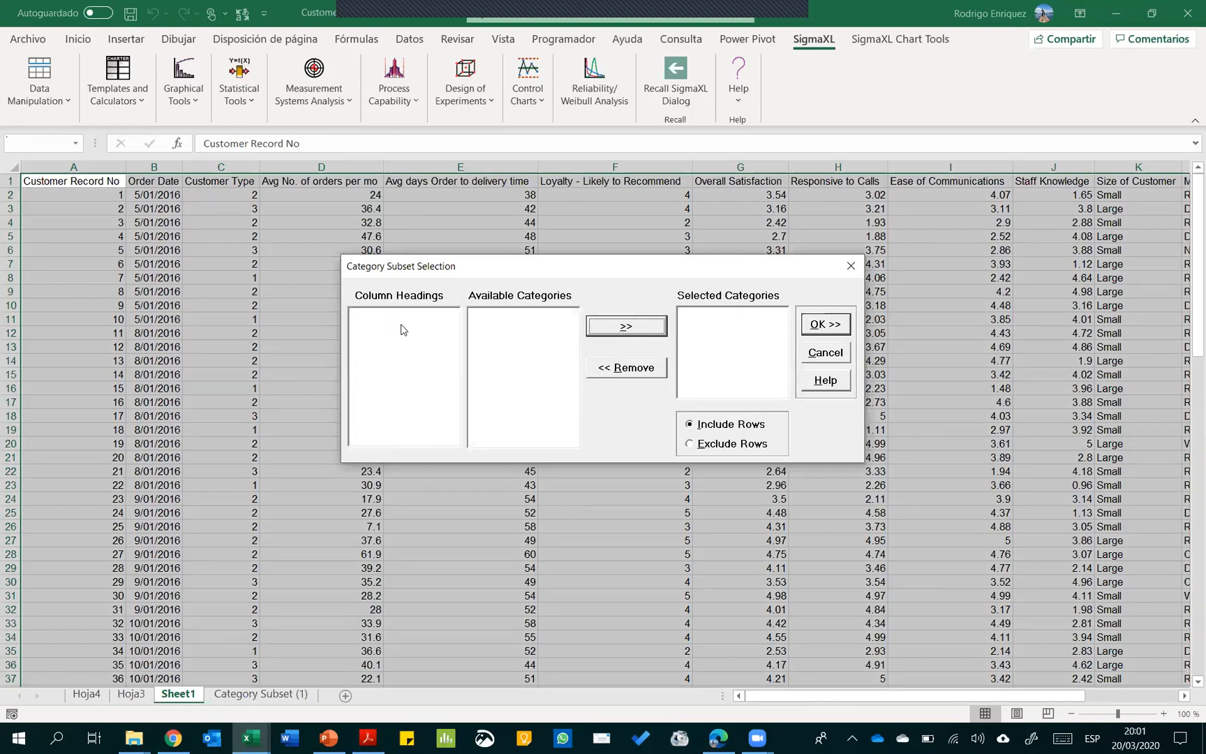
left_click(476, 327)
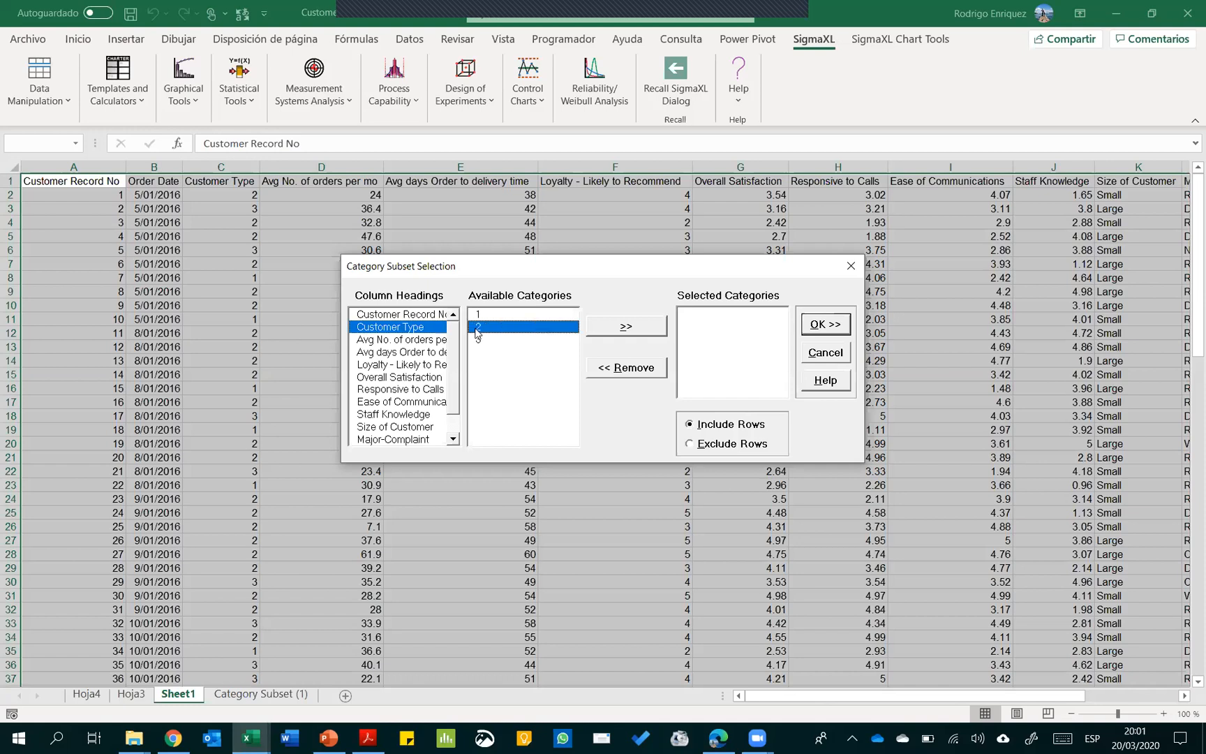
left_click(657, 333)
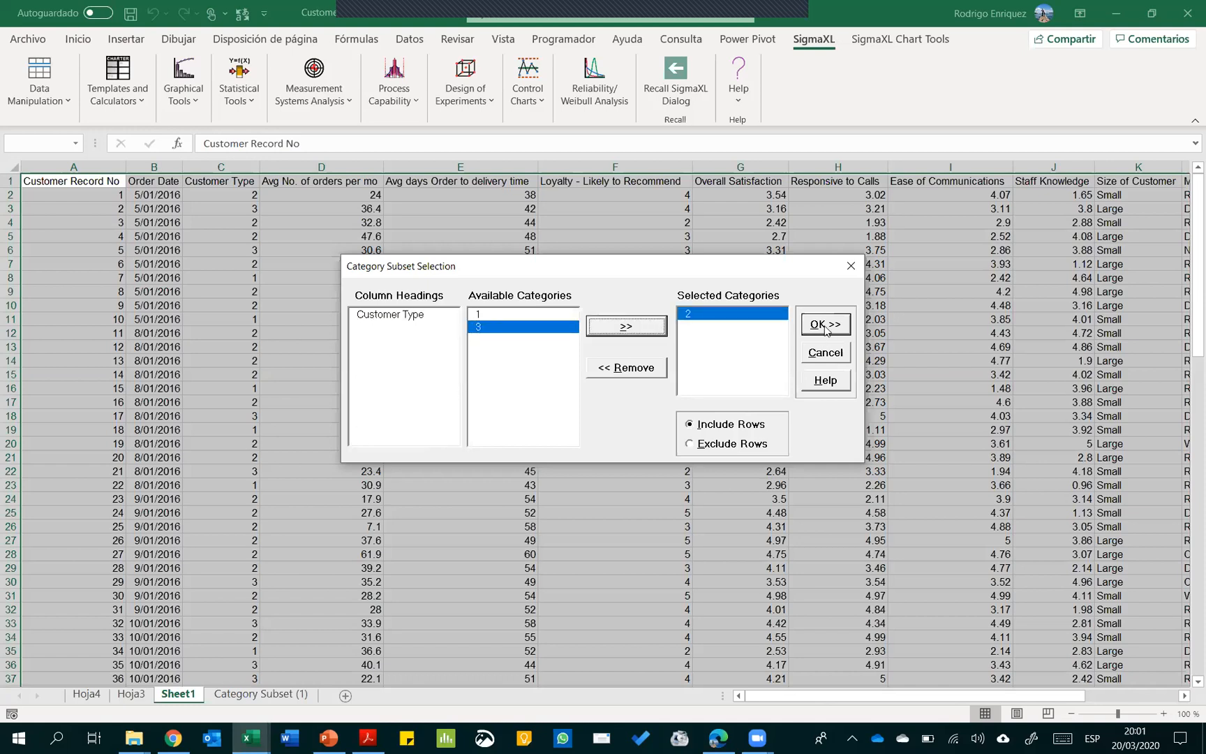
left_click(826, 330)
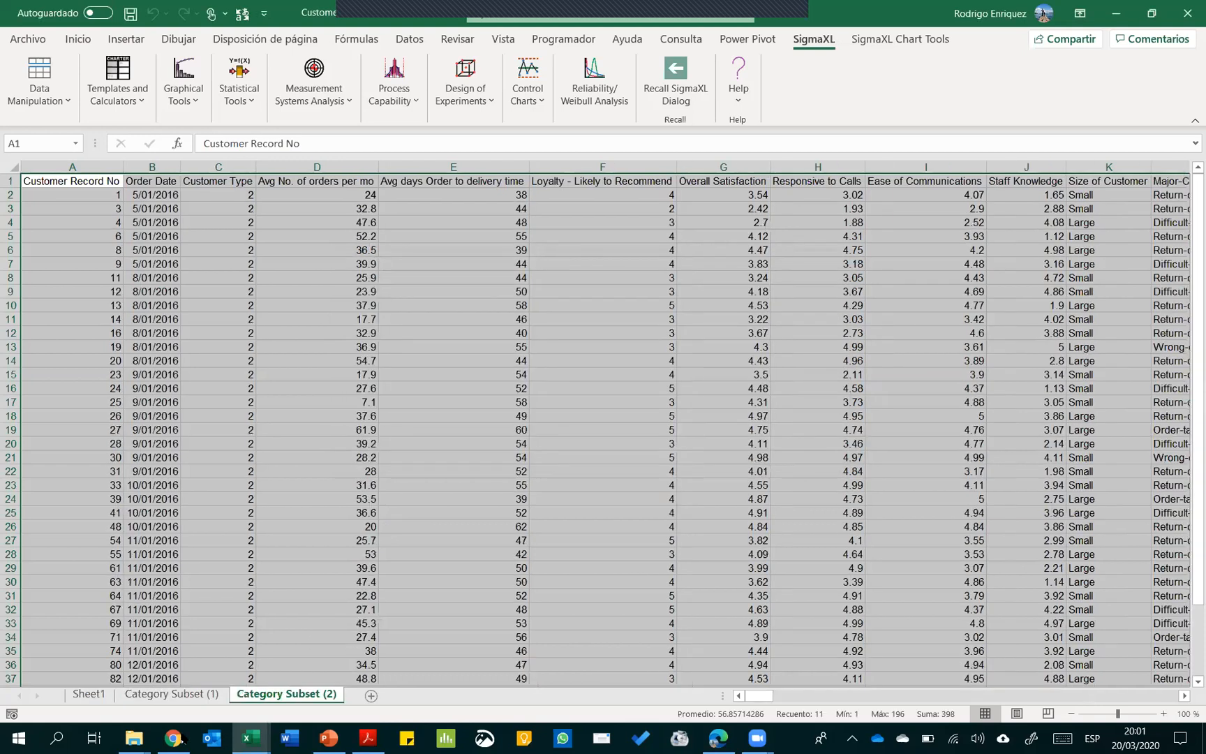
Review the Customer Type column and neighbouring data in the Category Subset (2) sheet, ending back on Sheet1
left_click(227, 166)
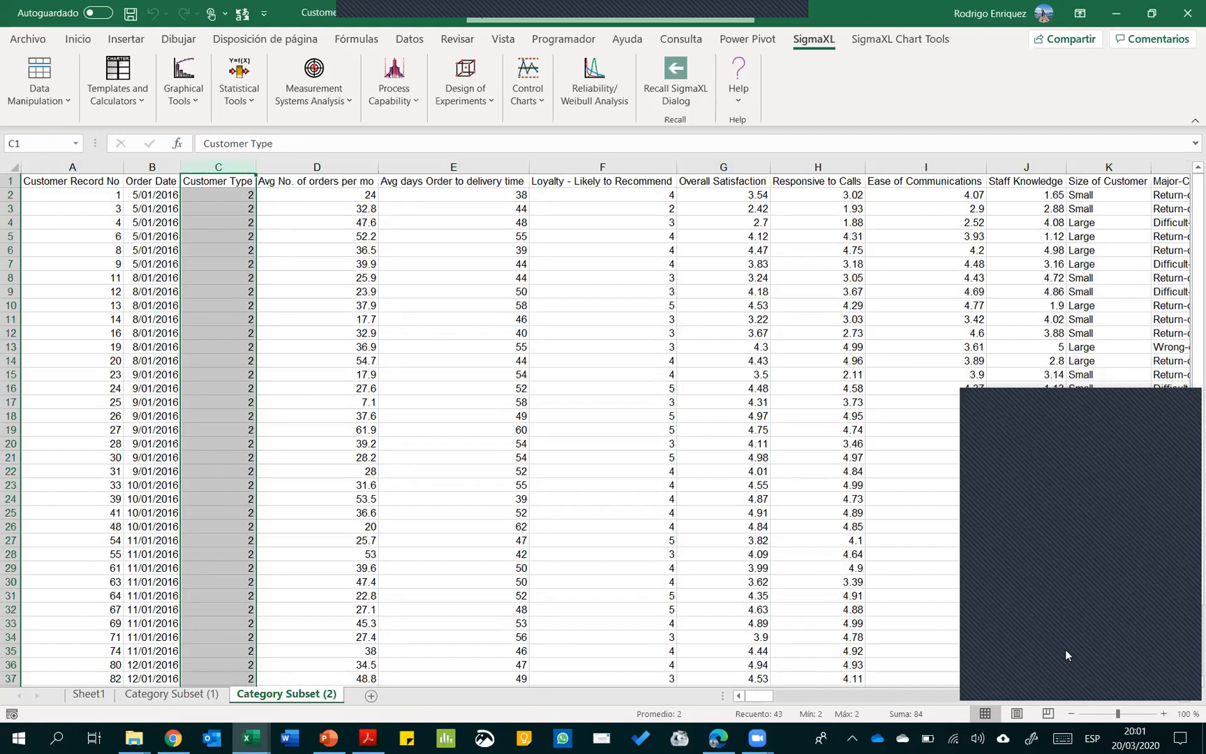
left_click(479, 379)
left_click(140, 290)
left_click(111, 309)
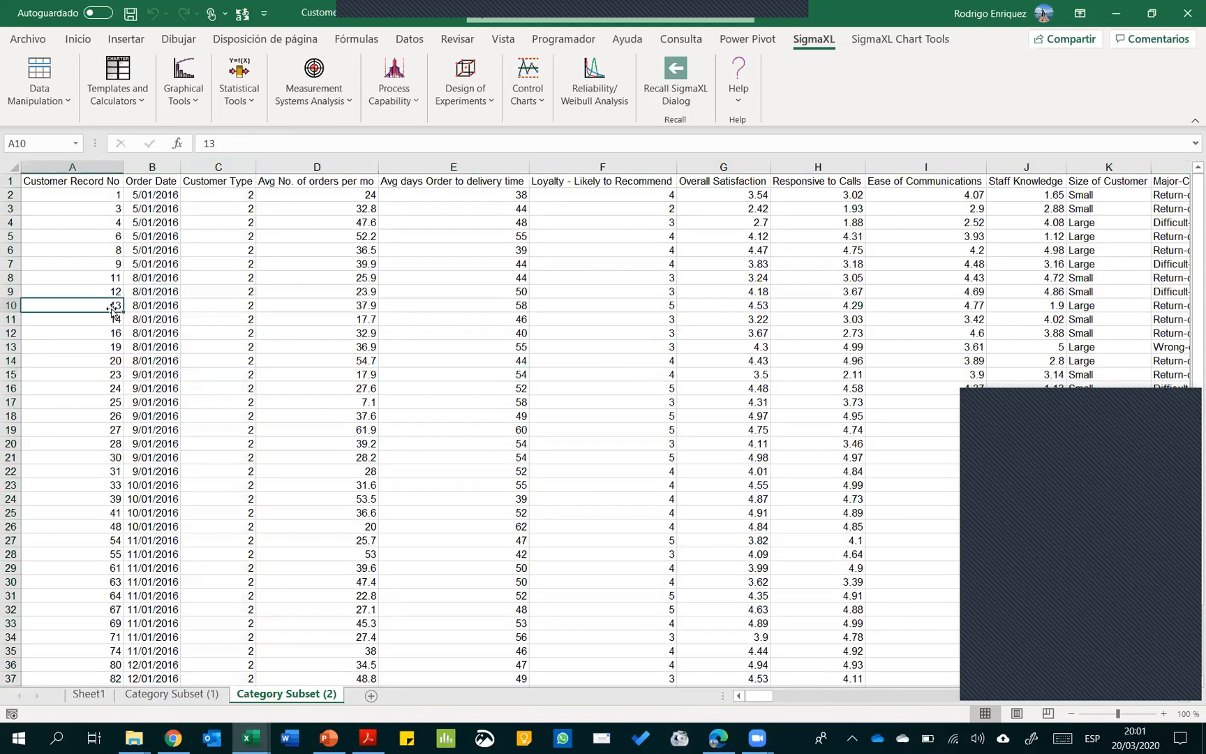
left_click(374, 360)
left_click(474, 372)
left_click(590, 371)
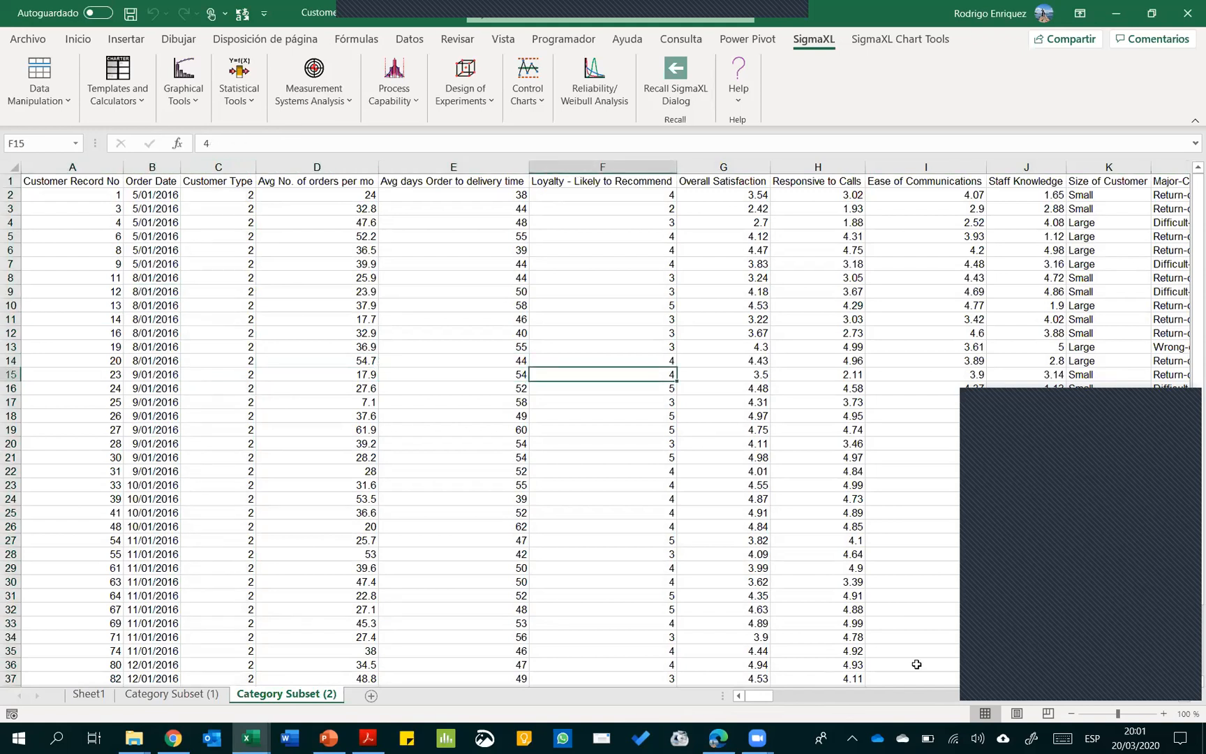
left_click(89, 694)
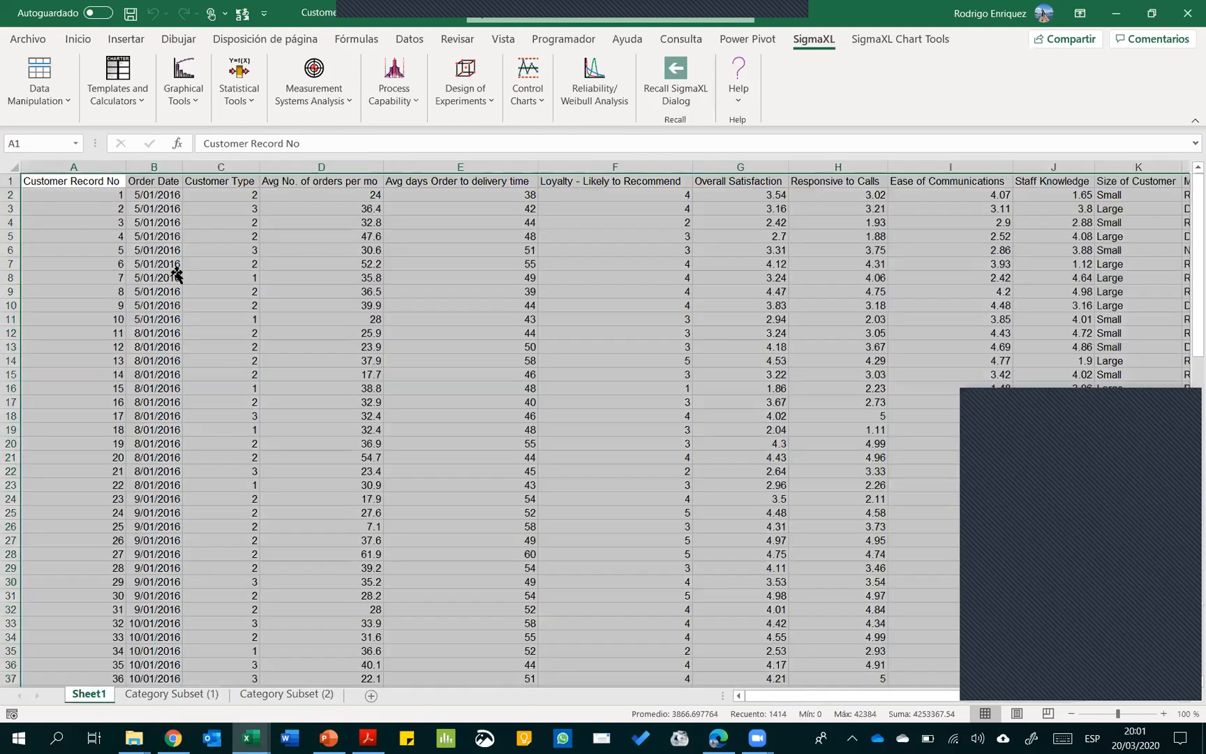
Compare the rows in the Category Subset (2) sheet with the original data in Sheet1
left_click(176, 274)
left_click(281, 702)
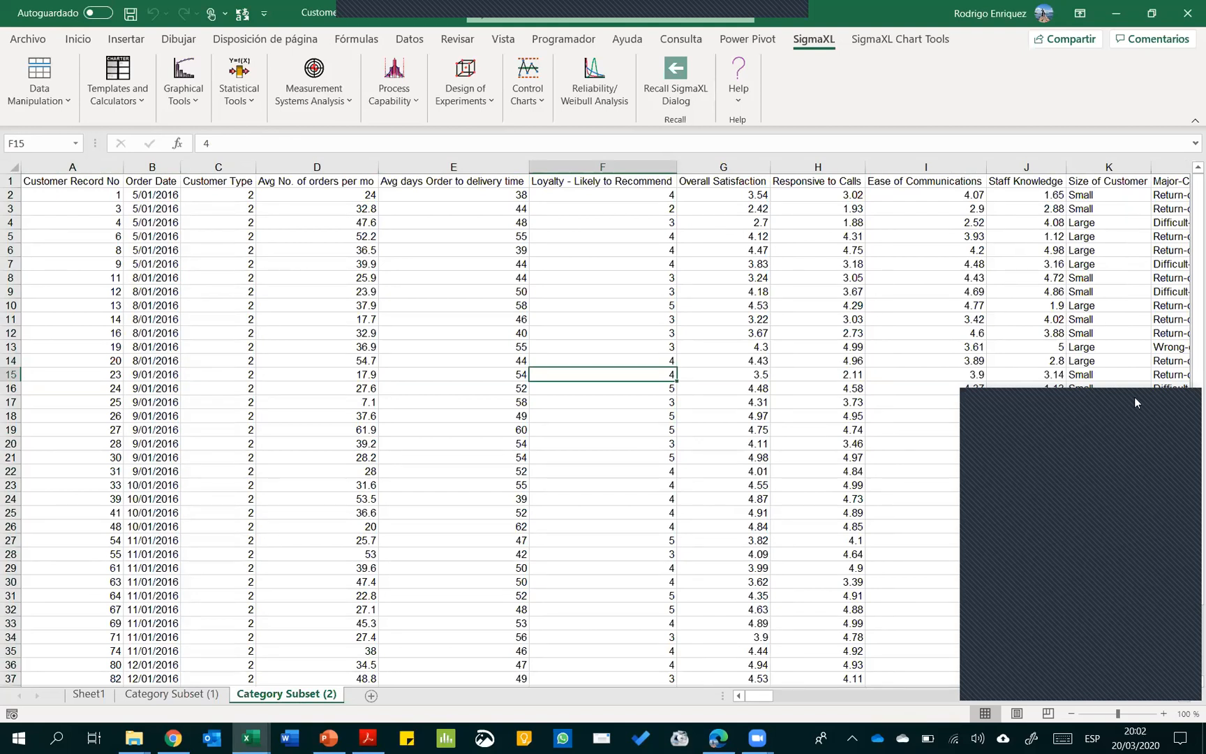
left_click(1184, 405)
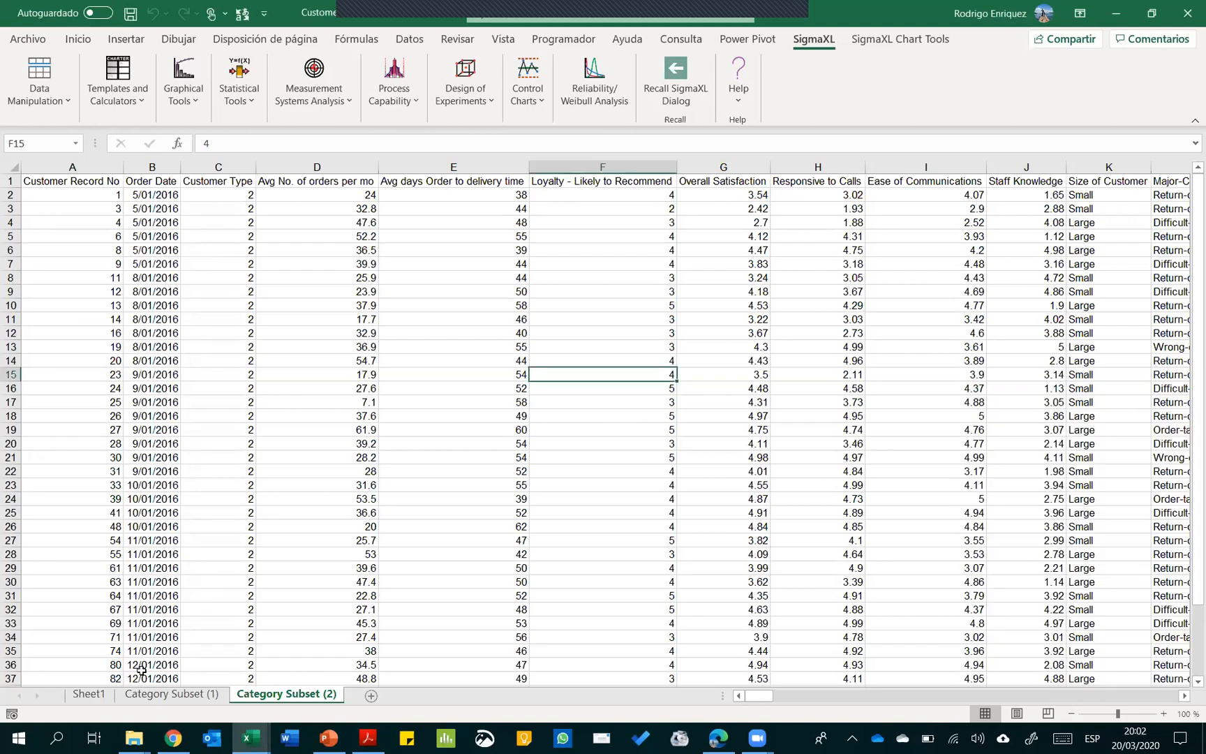
left_click(89, 694)
left_click(368, 318)
left_click(368, 237)
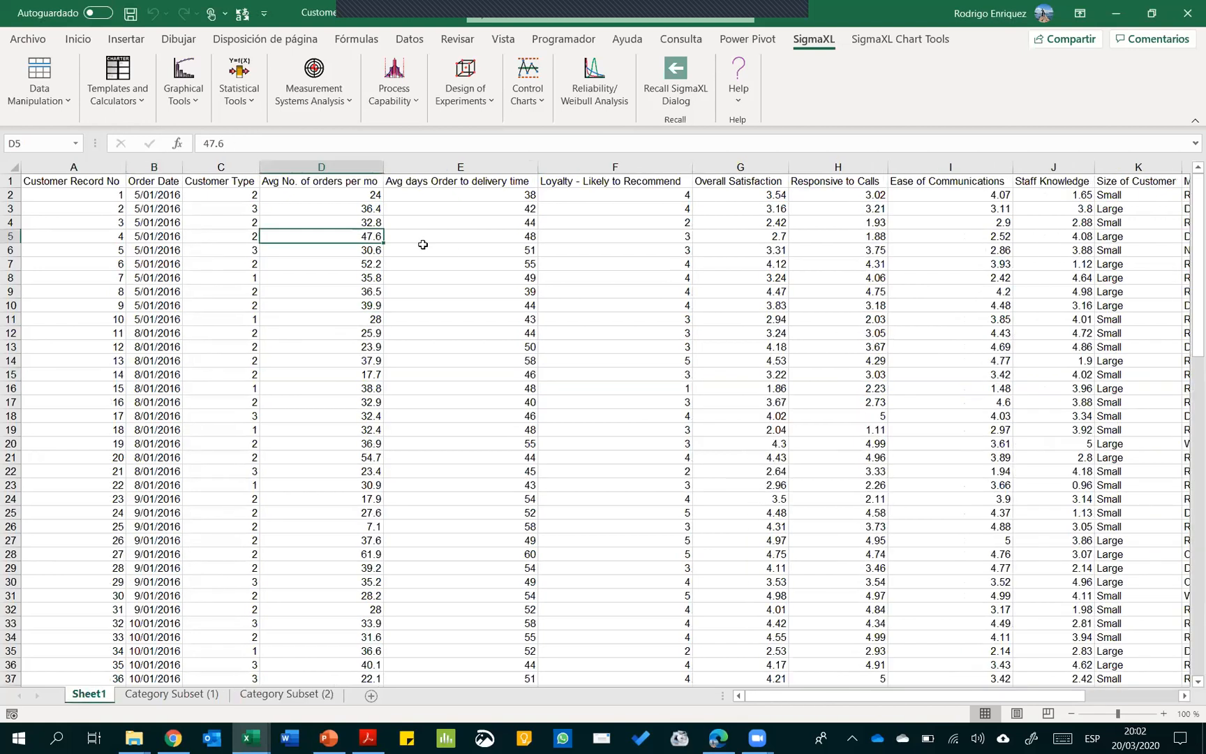
left_click(539, 251)
left_click(257, 693)
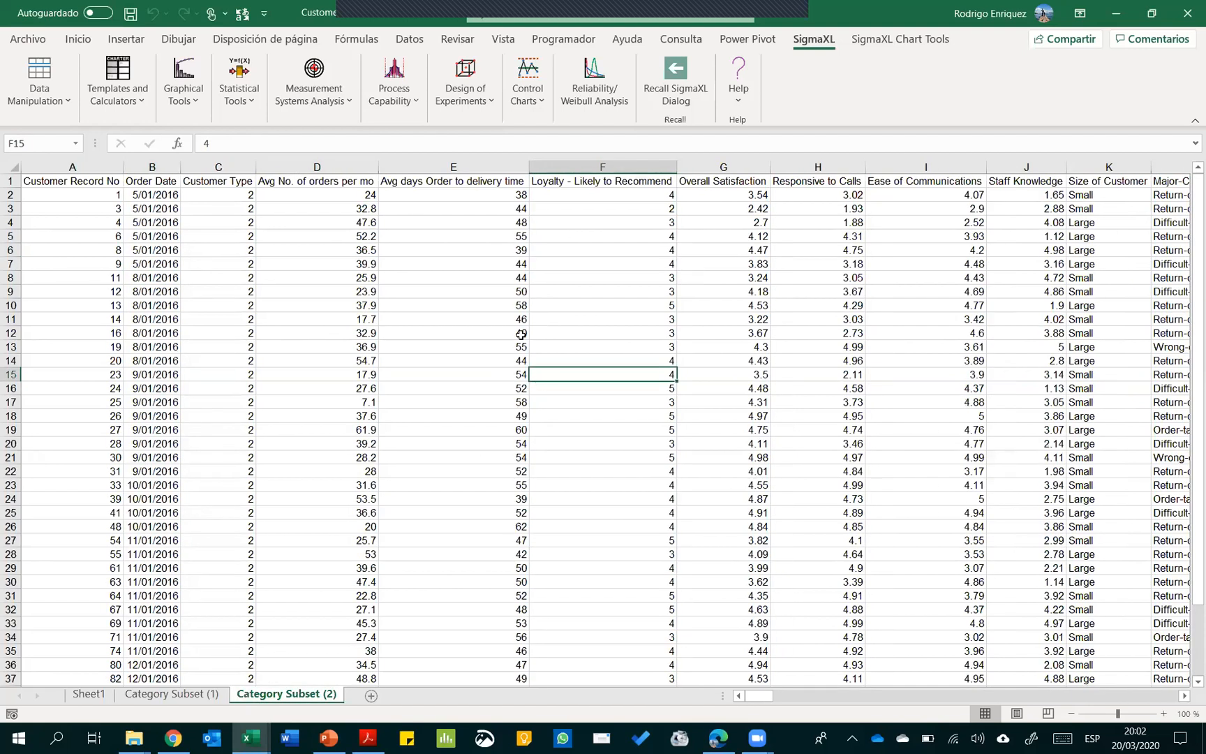
left_click(80, 695)
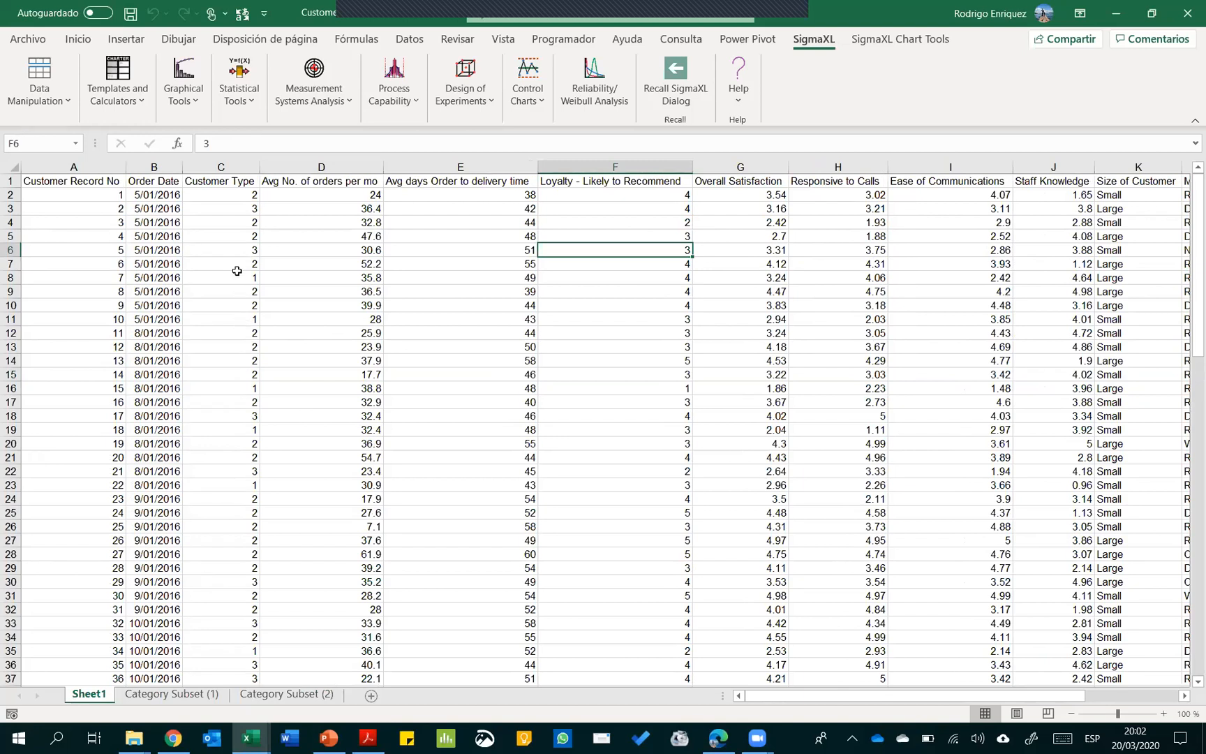
Examine the Customer Type column in Sheet1 and compare it with the category subset sheets, including the Data Manipulation options
left_click(241, 248)
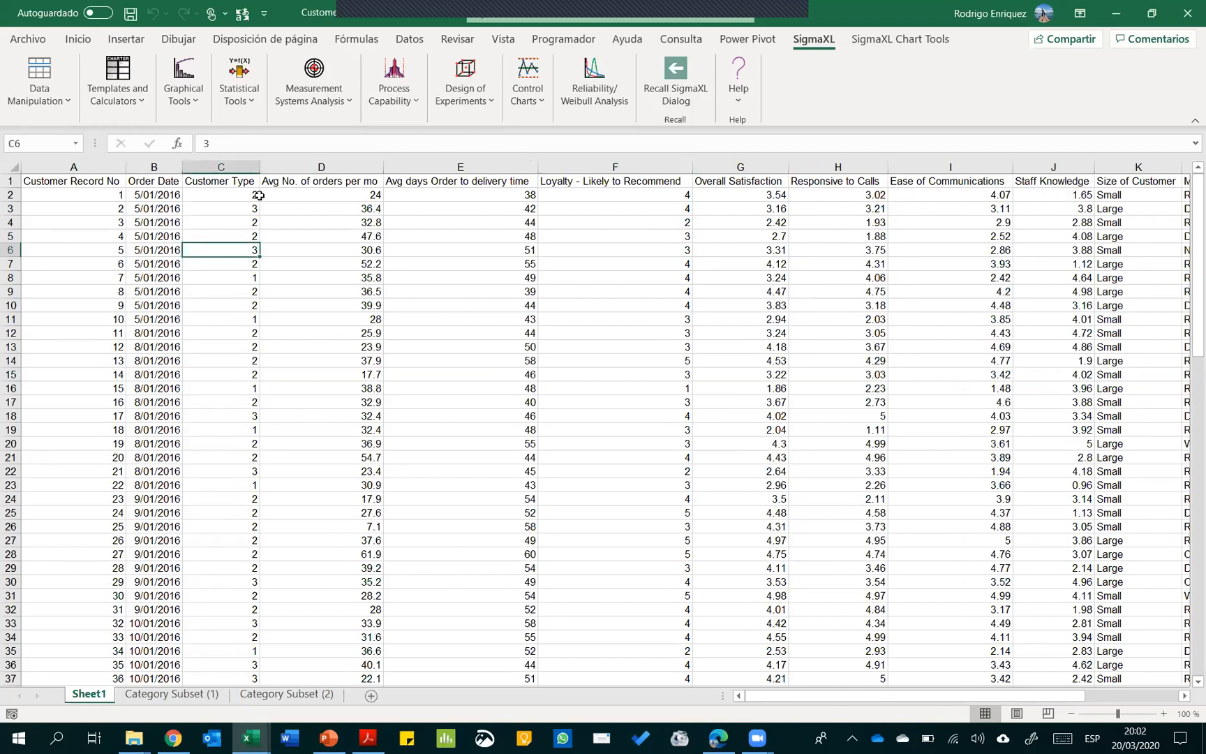
left_click(230, 167)
left_click(229, 428)
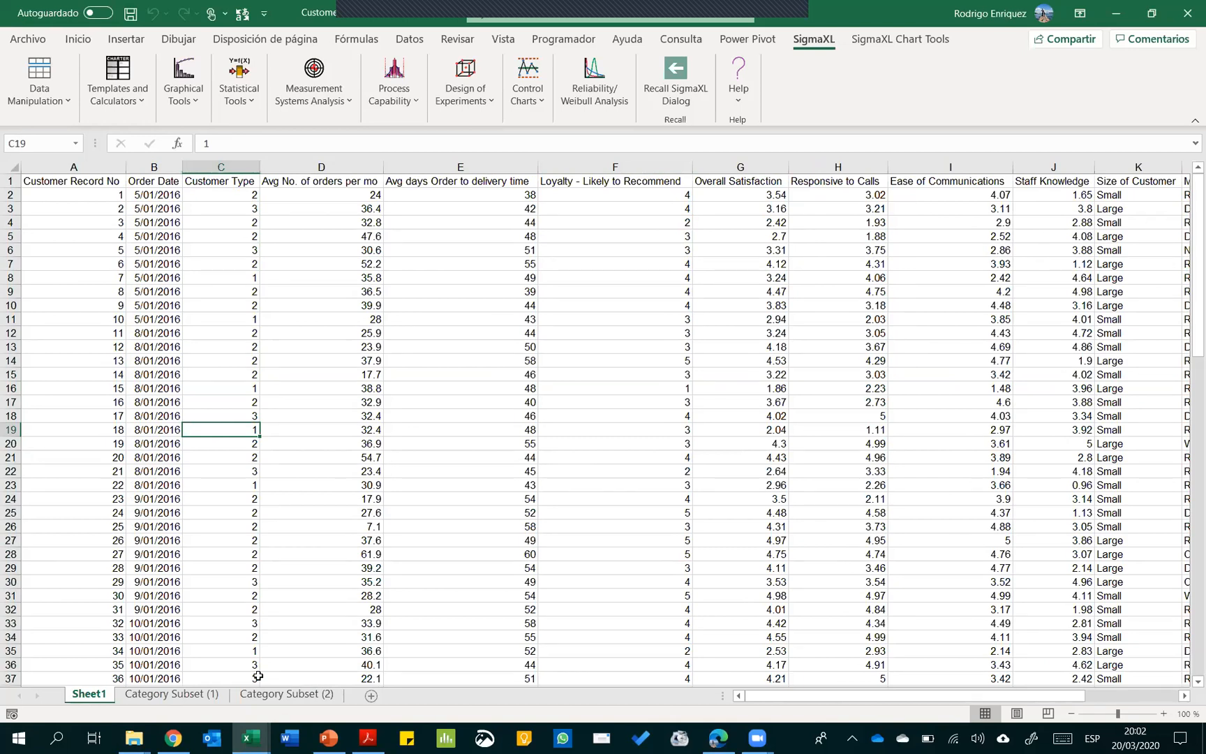
left_click(112, 236)
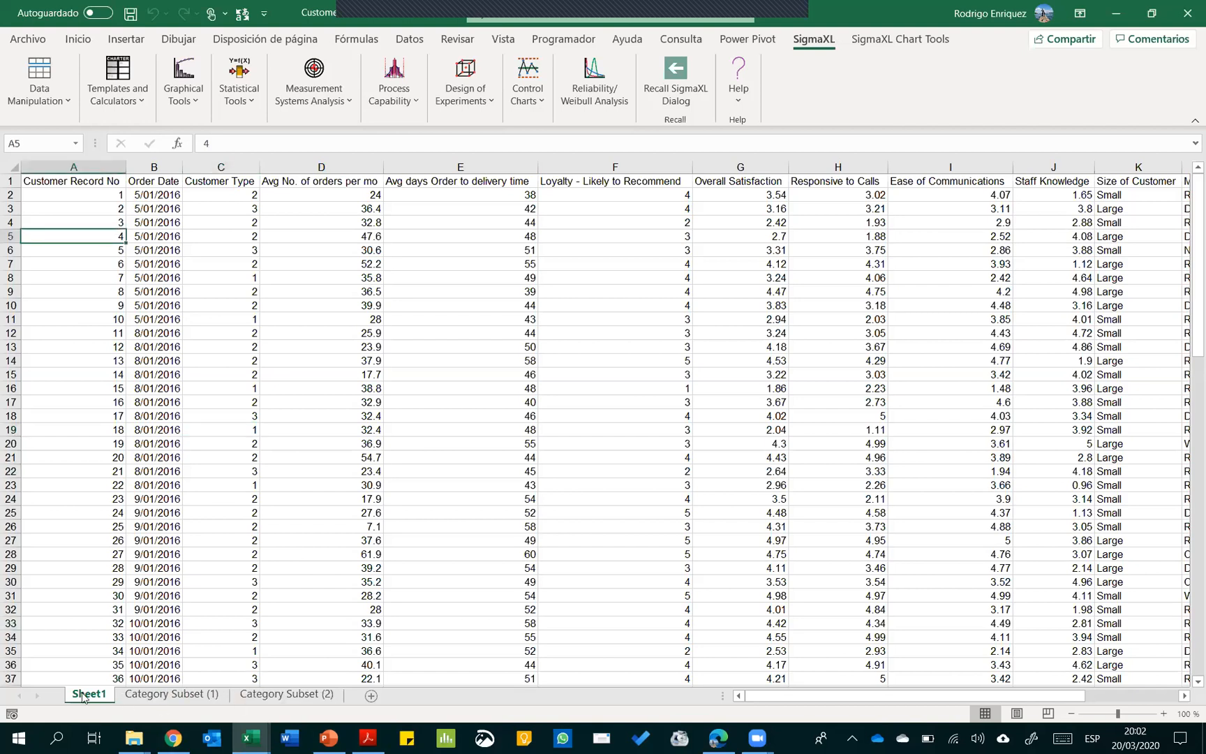
key("ctrl+Page_Down")
key("ctrl+Page_Down")
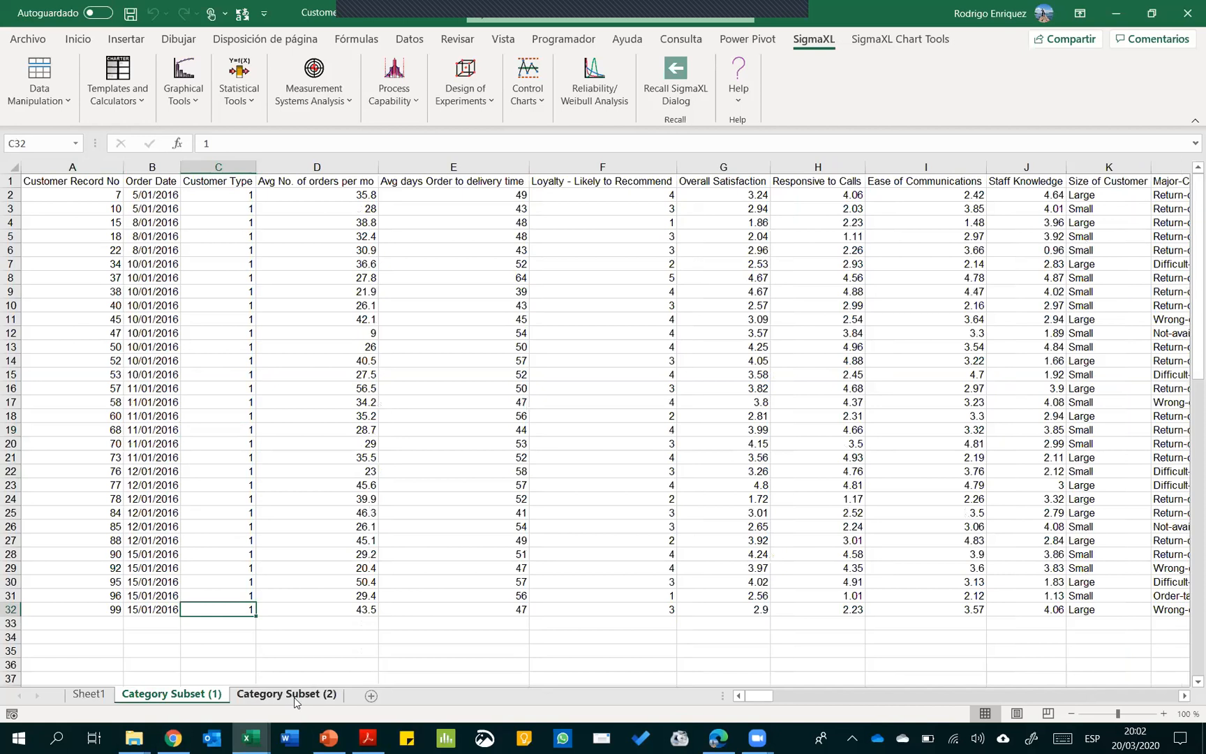
left_click(88, 694)
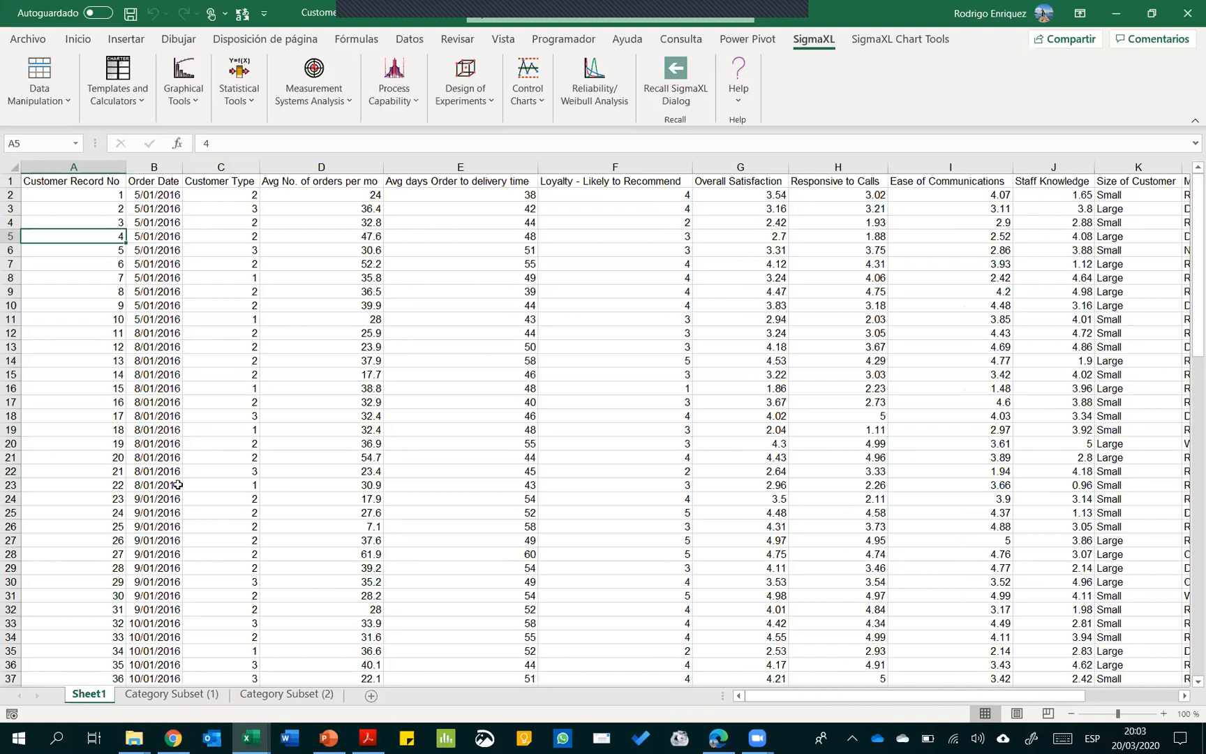
left_click(244, 346)
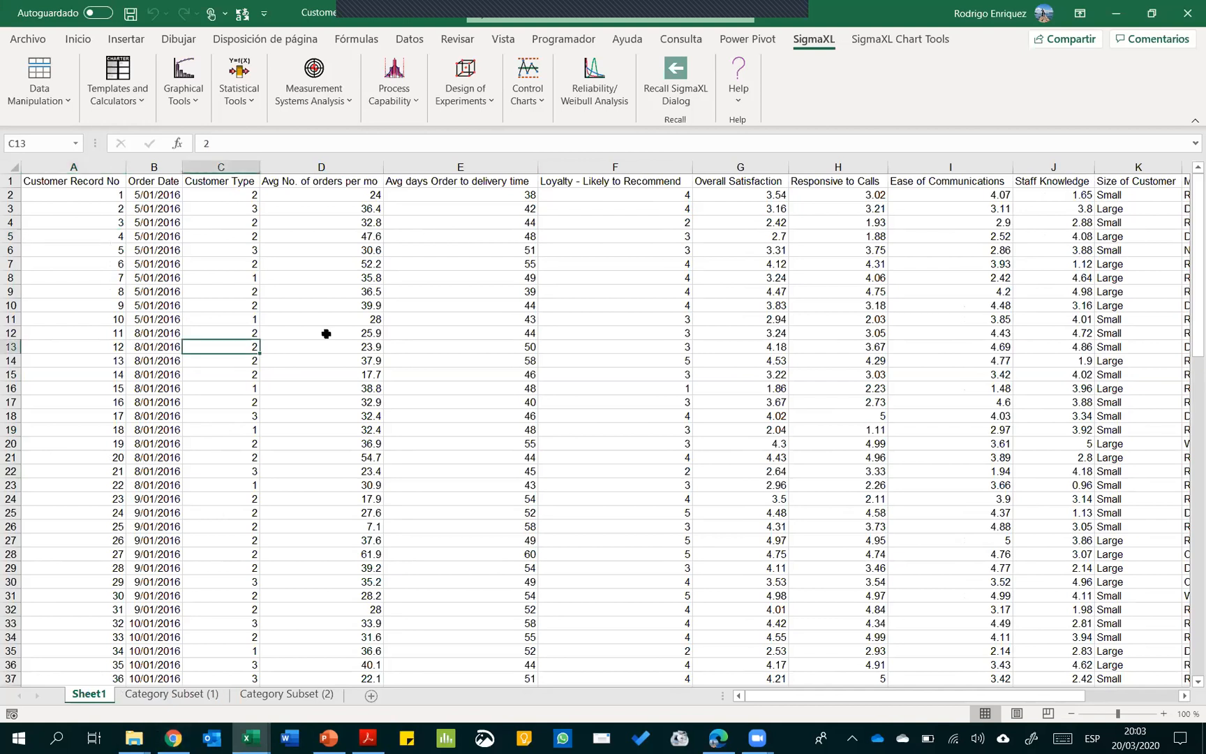
key("Return")
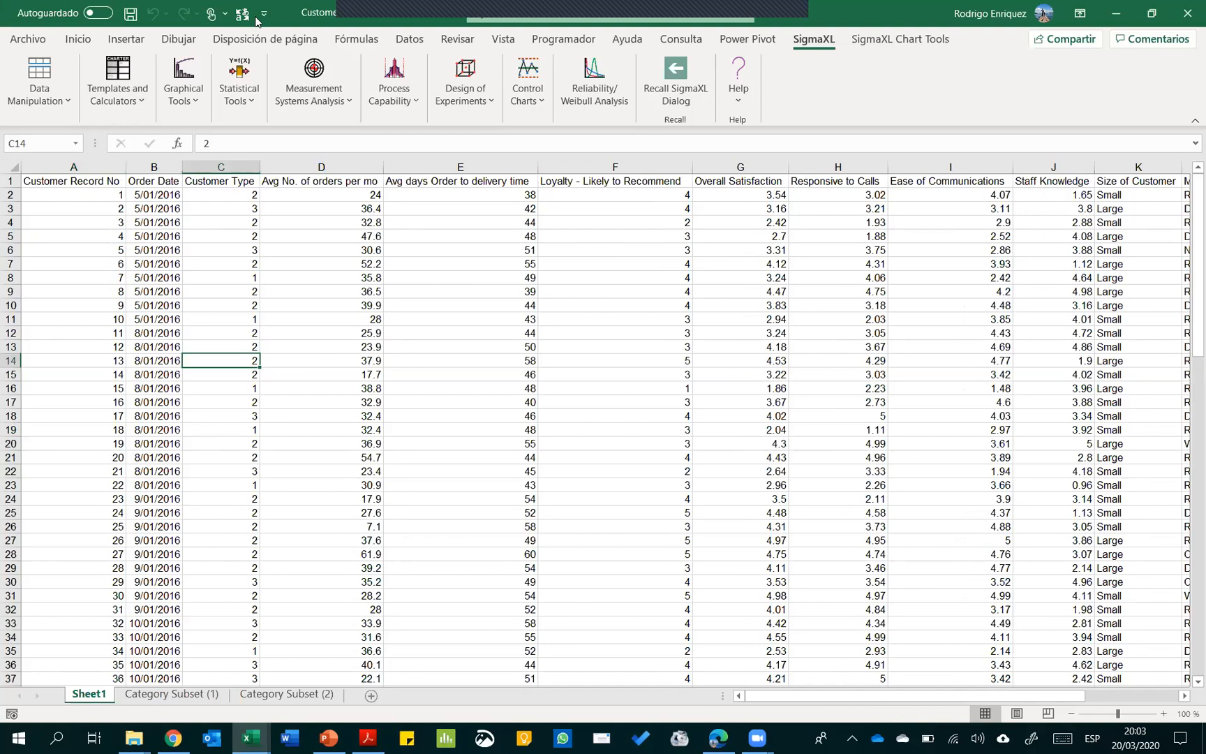
left_click(62, 99)
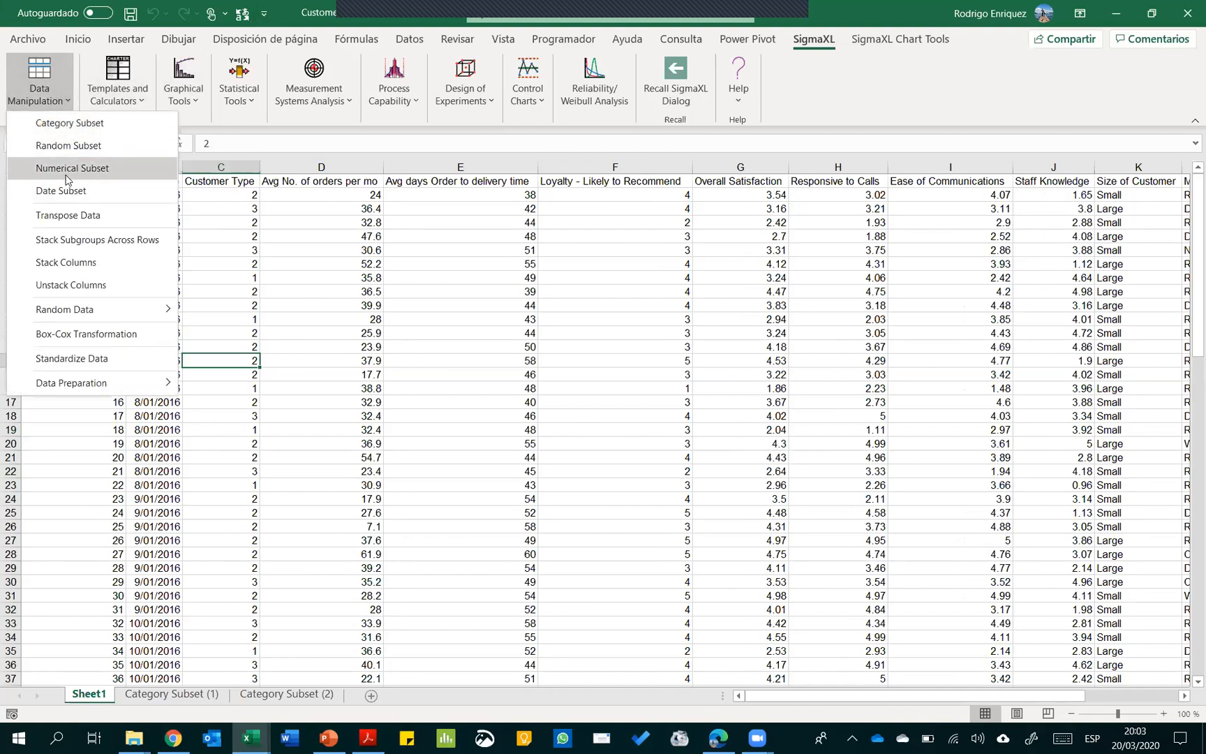
left_click(223, 295)
left_click(223, 277)
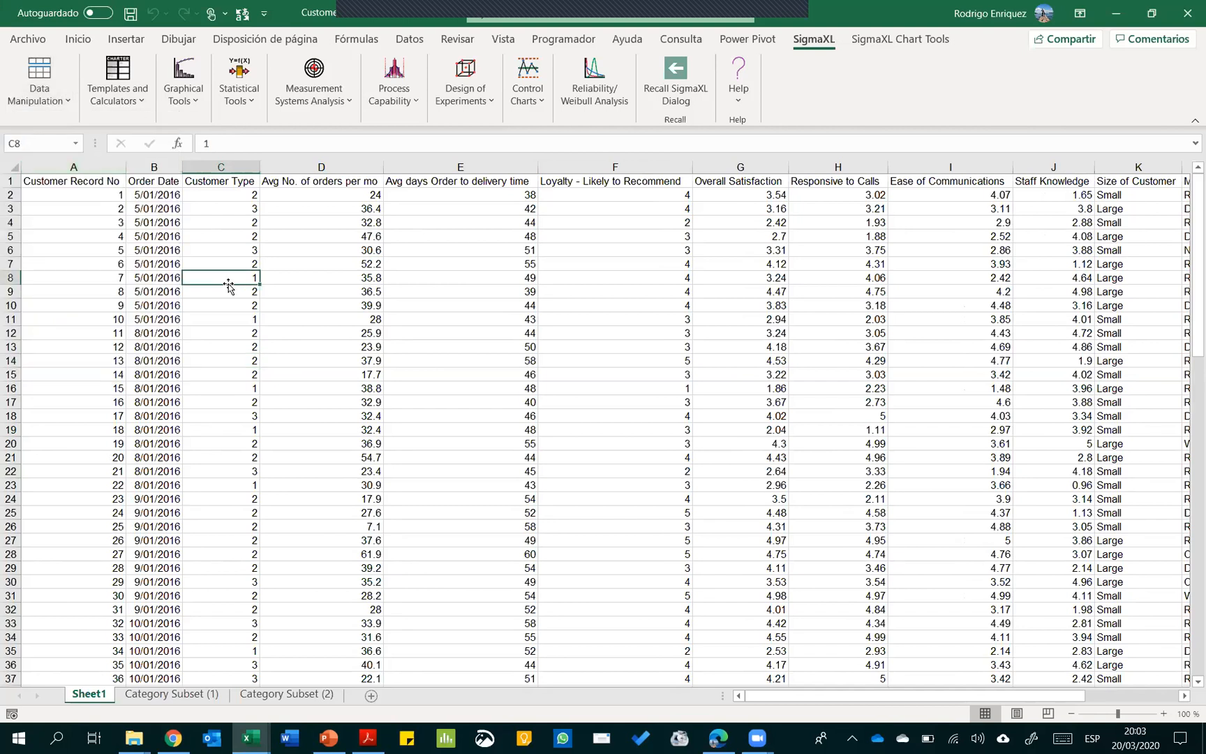
Switch to the PowerPoint presentation and advance to the "Subconjunto de fecha" slide to read the date subset instructions
key("alt+Tab")
key("alt+Tab")
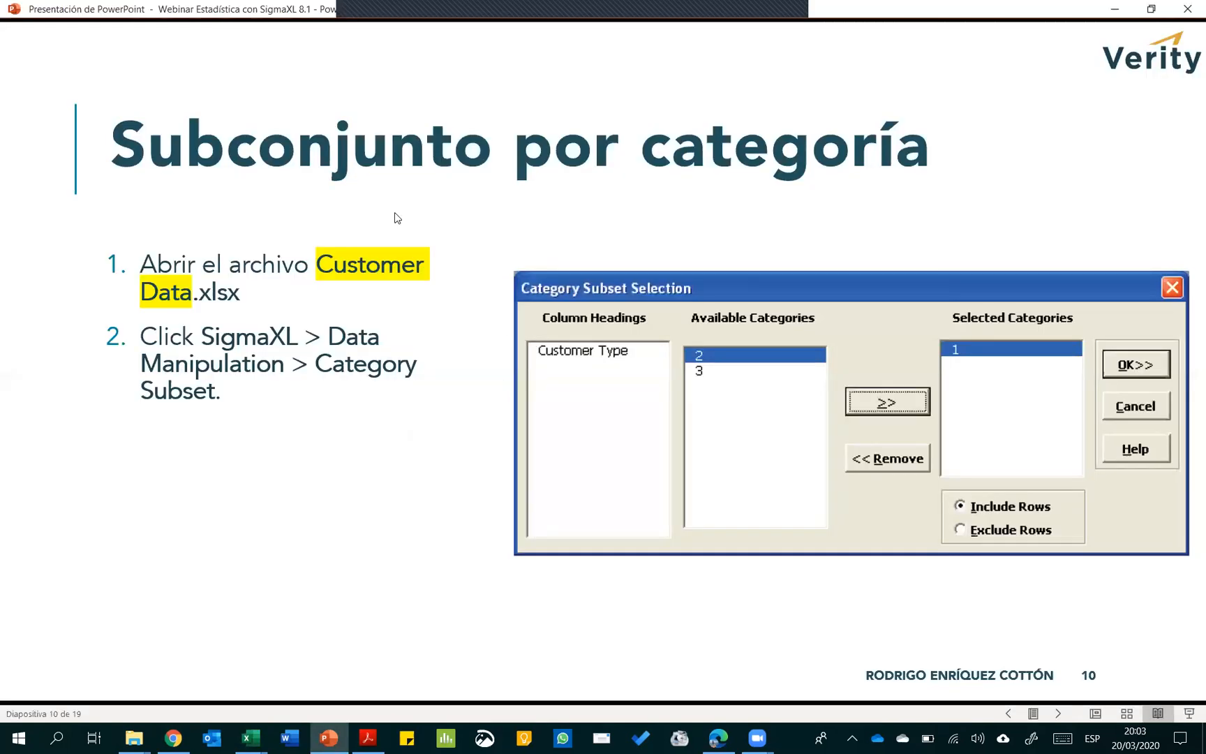
left_click(452, 450)
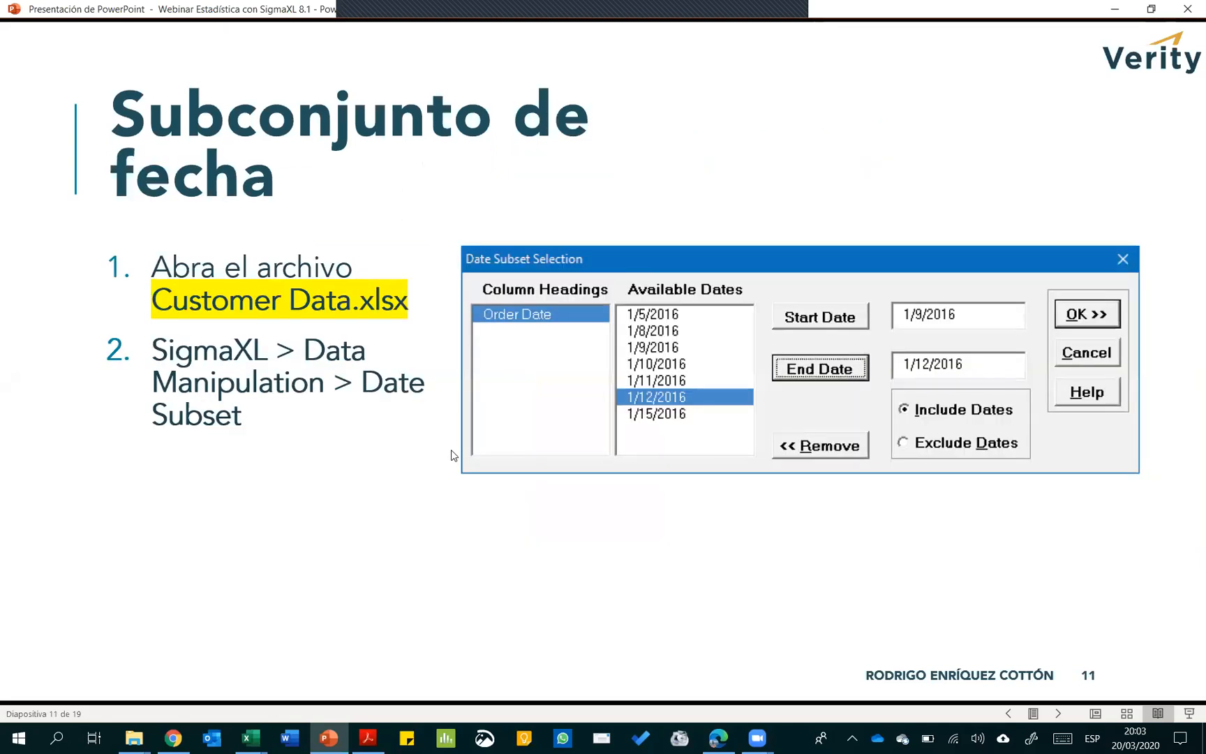
key("Left")
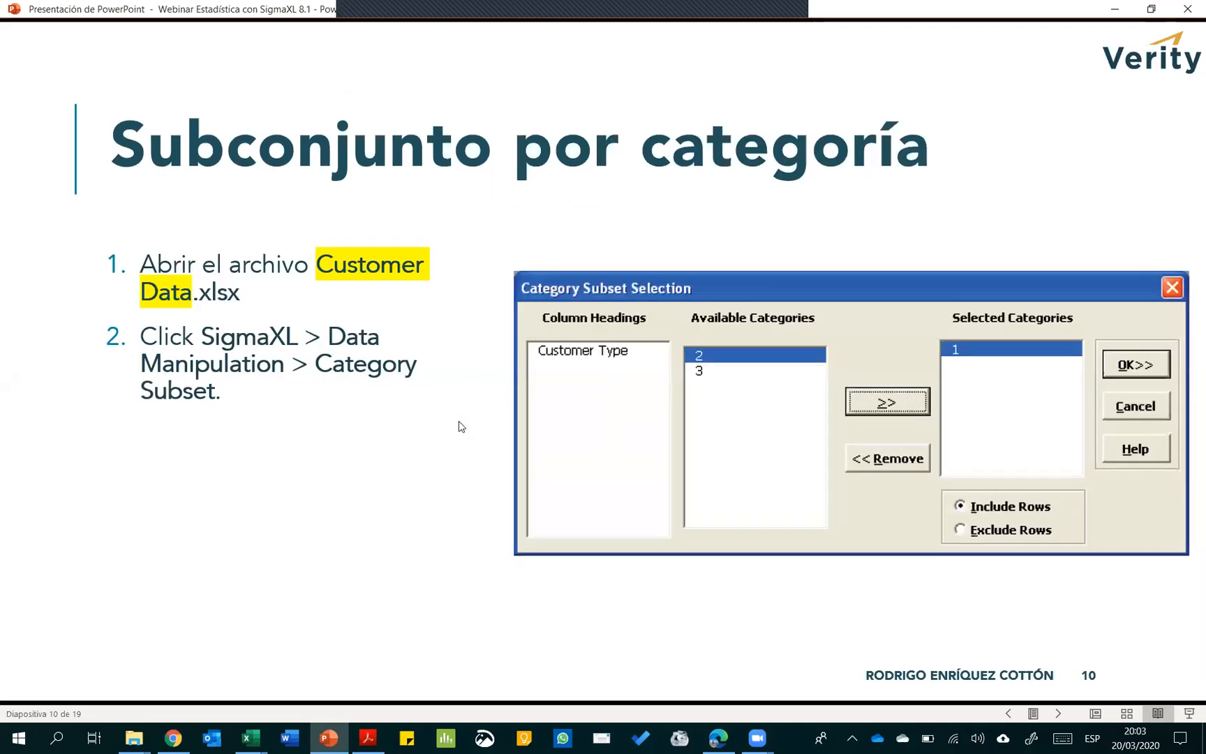
left_click(458, 426)
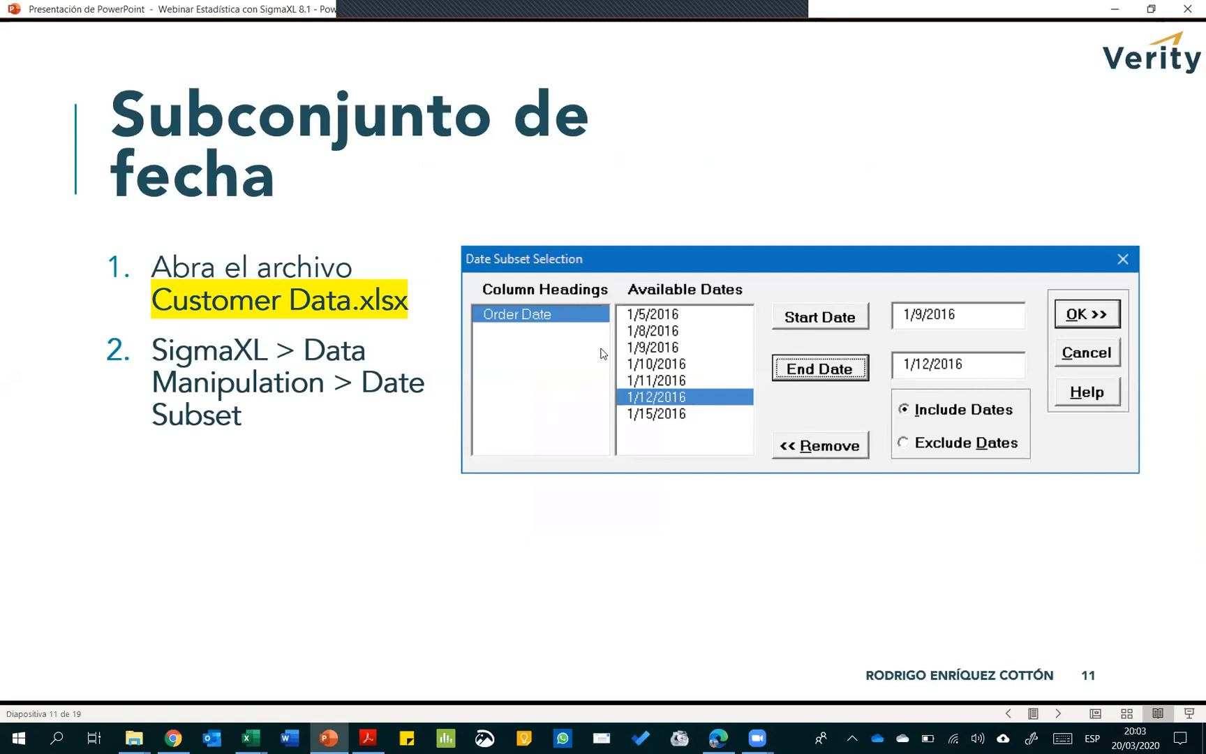
Return to Excel and start a Date Subset on the complete Sheet1 table, range A1:N101, using data labels
key("alt+Tab")
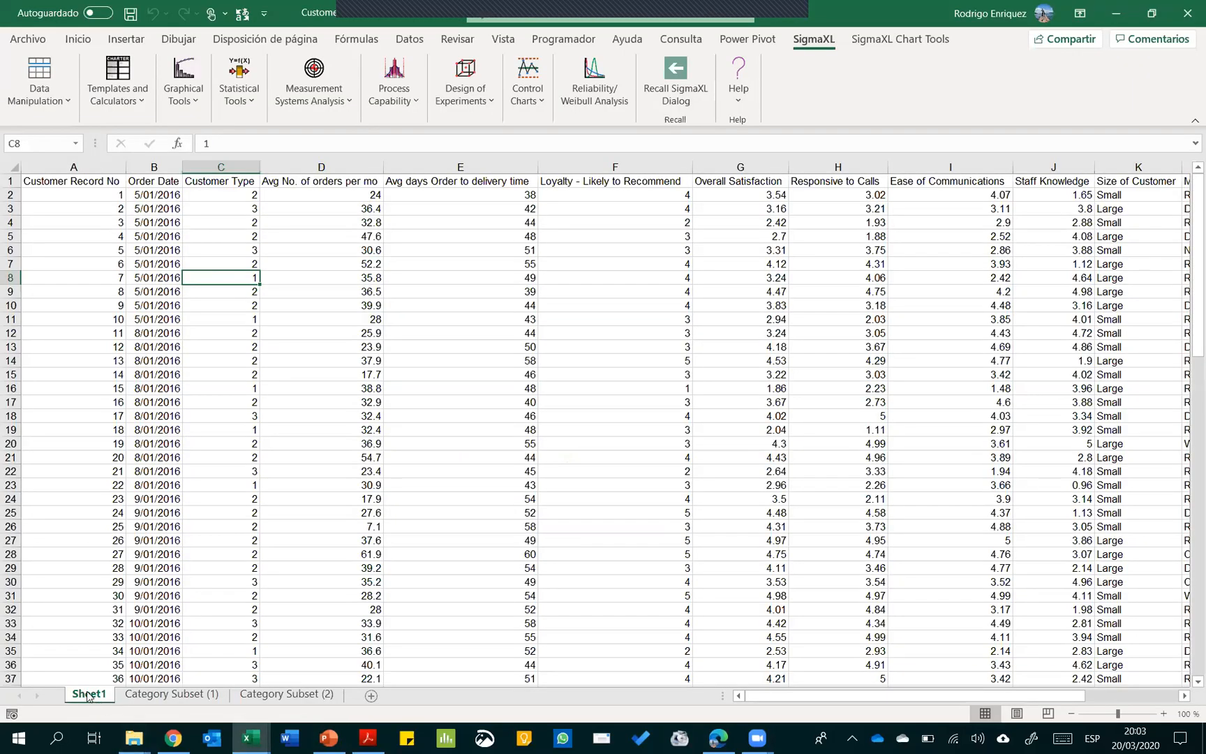
left_click(154, 167)
left_click(158, 195)
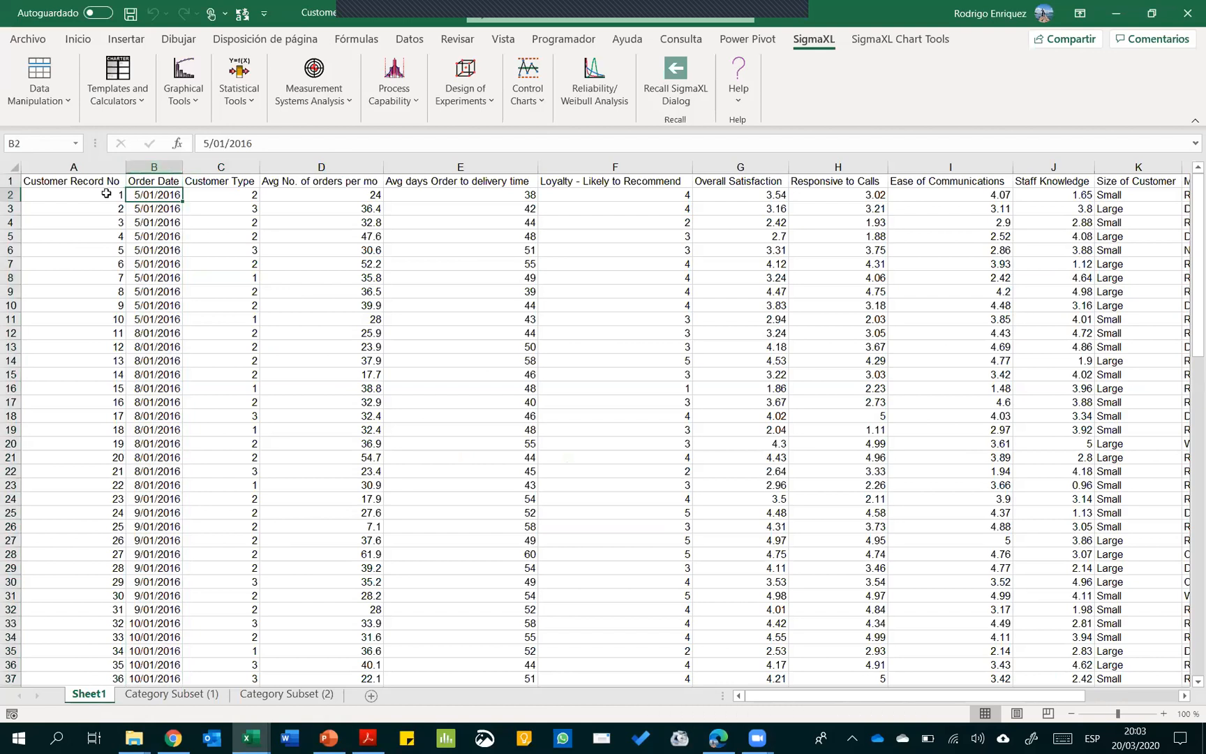
left_click(74, 180)
key("ctrl+shift+Right")
key("ctrl+shift+Down")
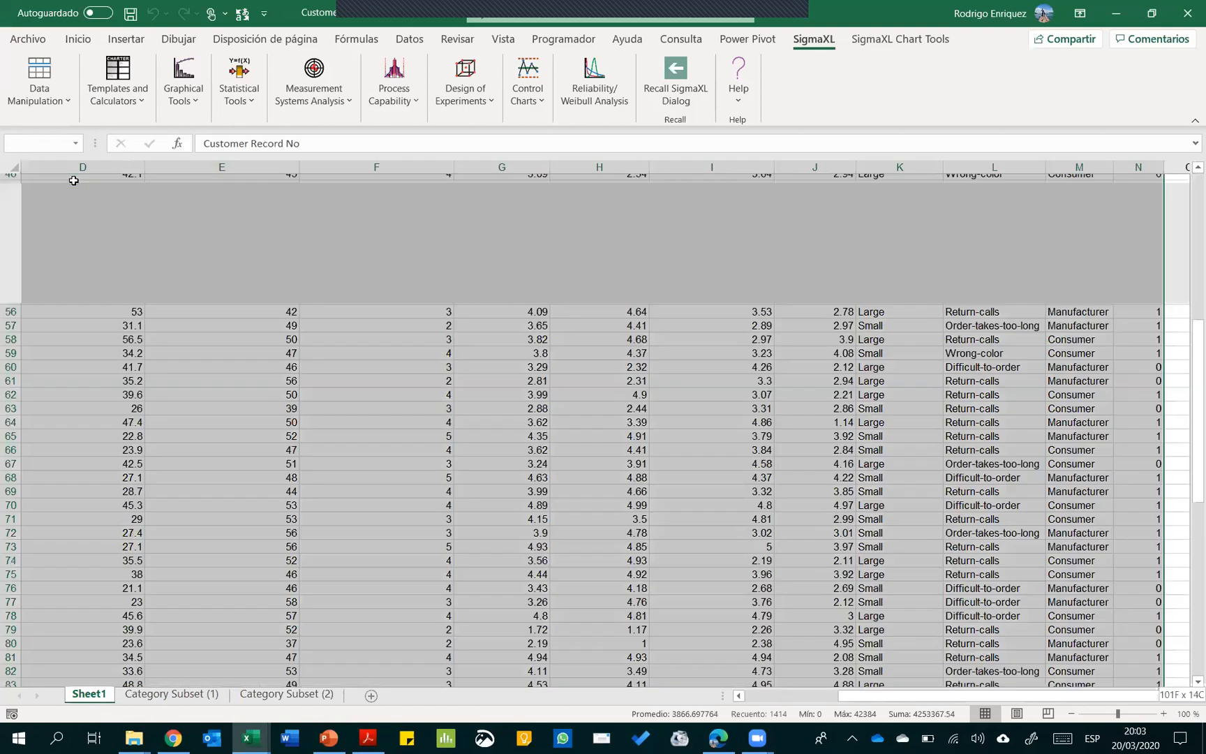
scroll(19, 345, "up", 20)
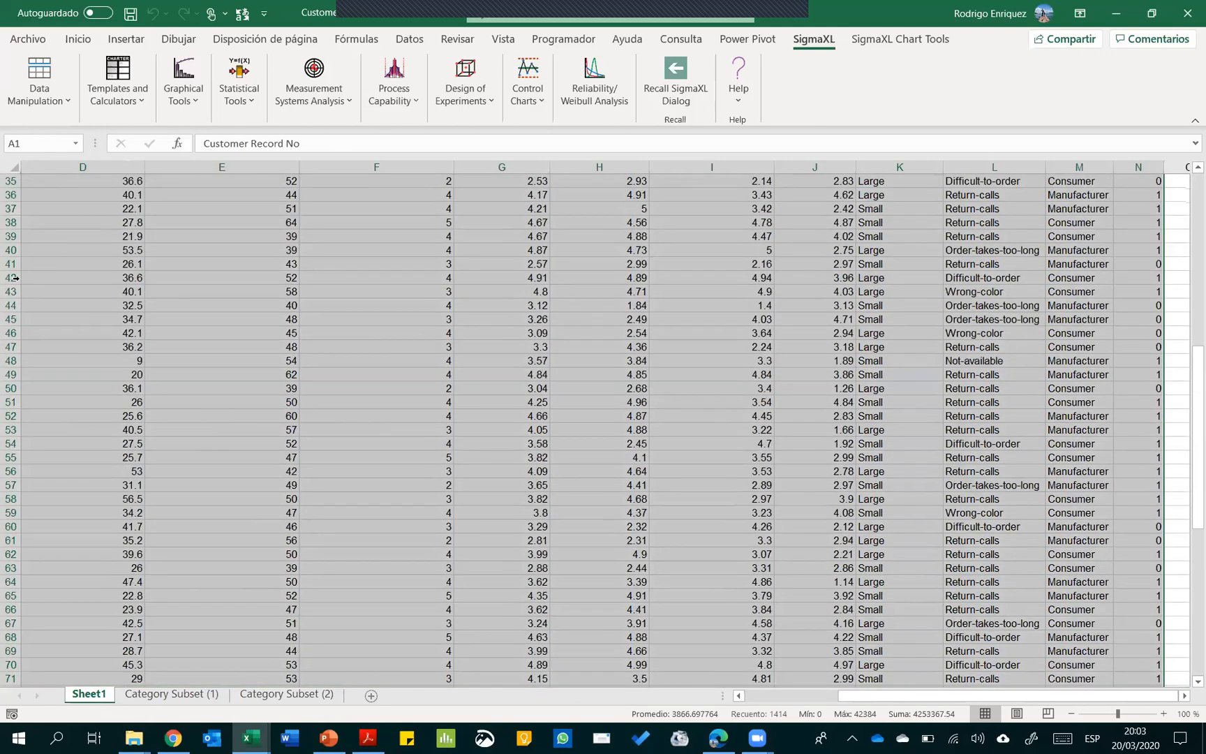
left_click(44, 89)
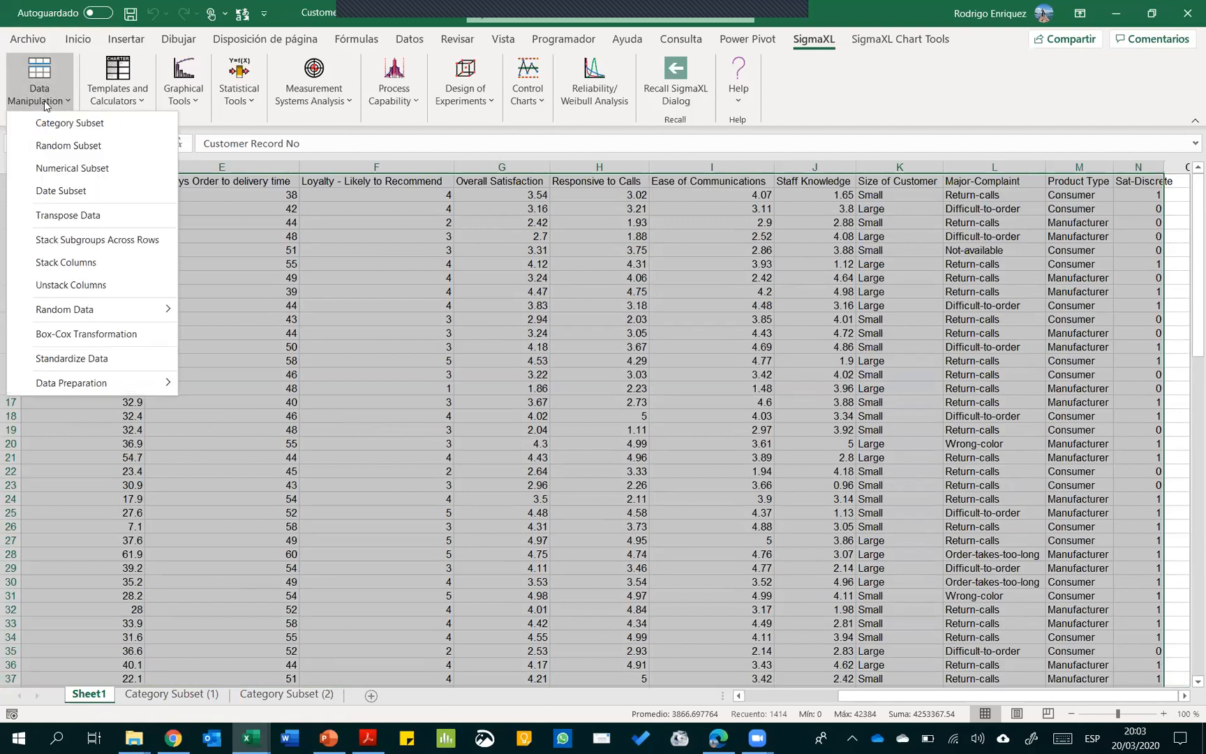
left_click(85, 197)
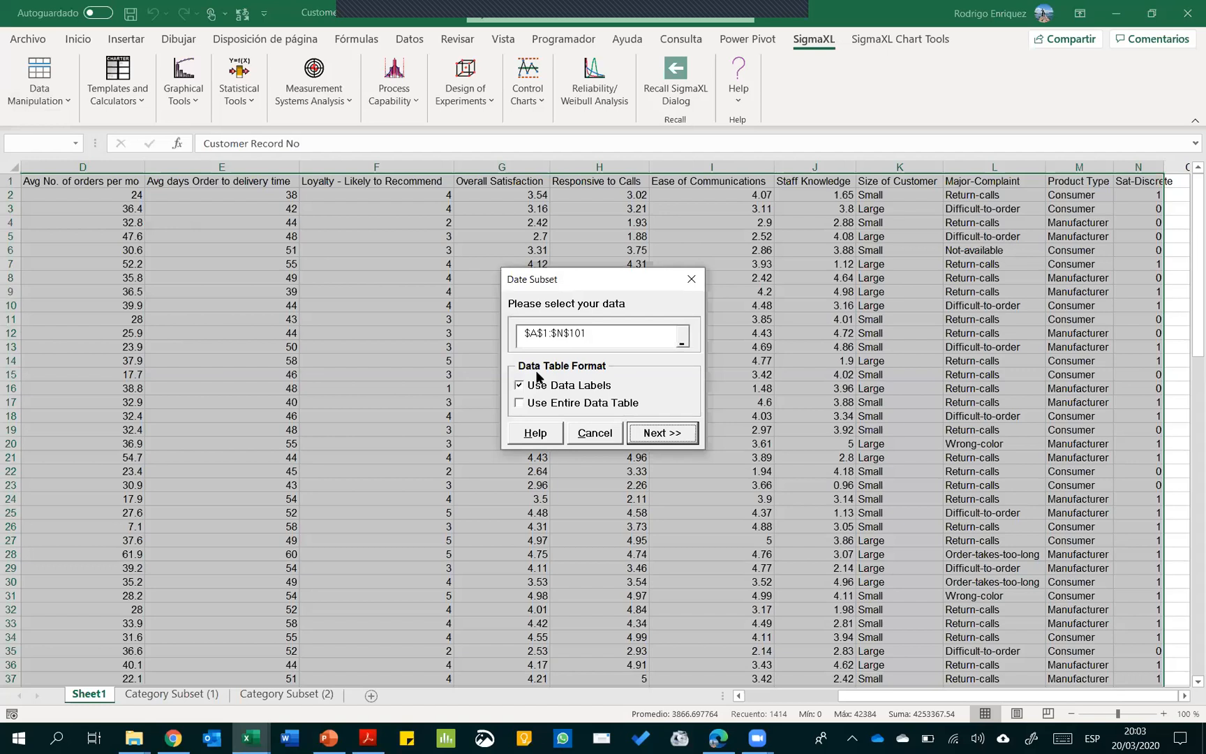
left_click(532, 403)
left_click(663, 434)
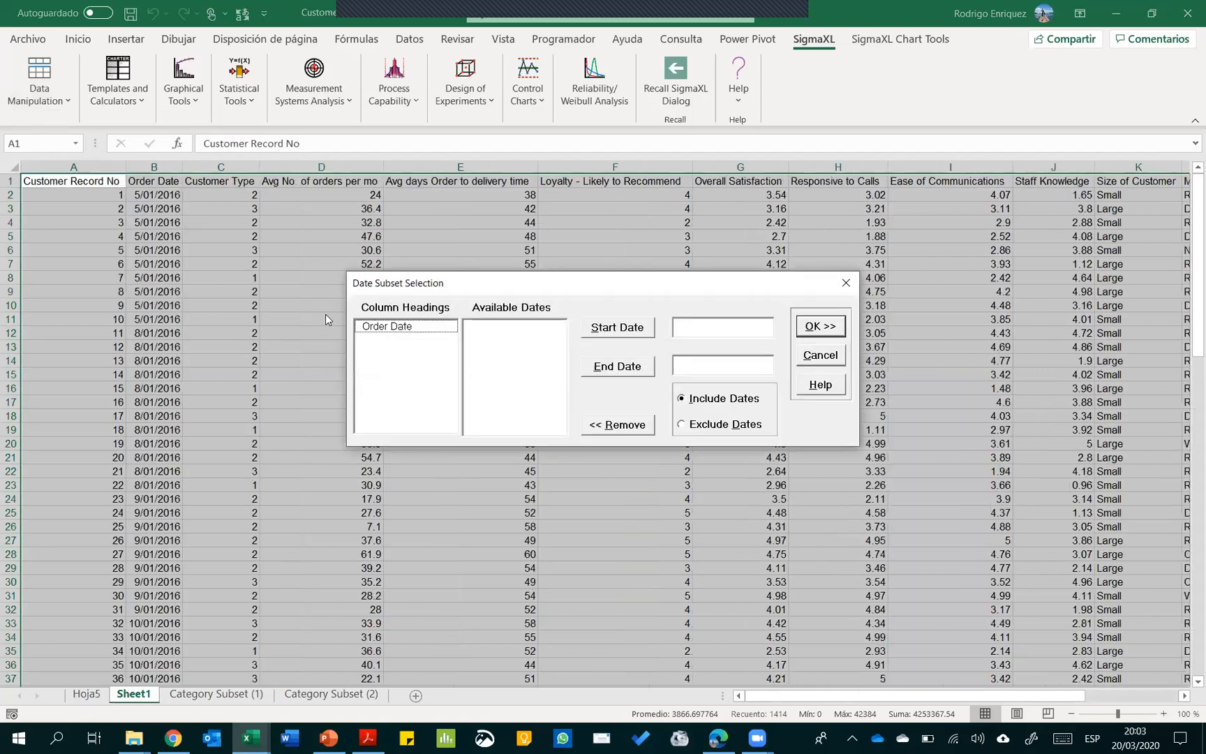
Create a date subset by Order Date that includes the dates from 8/01/2016 to 12/01/2016
left_click(391, 326)
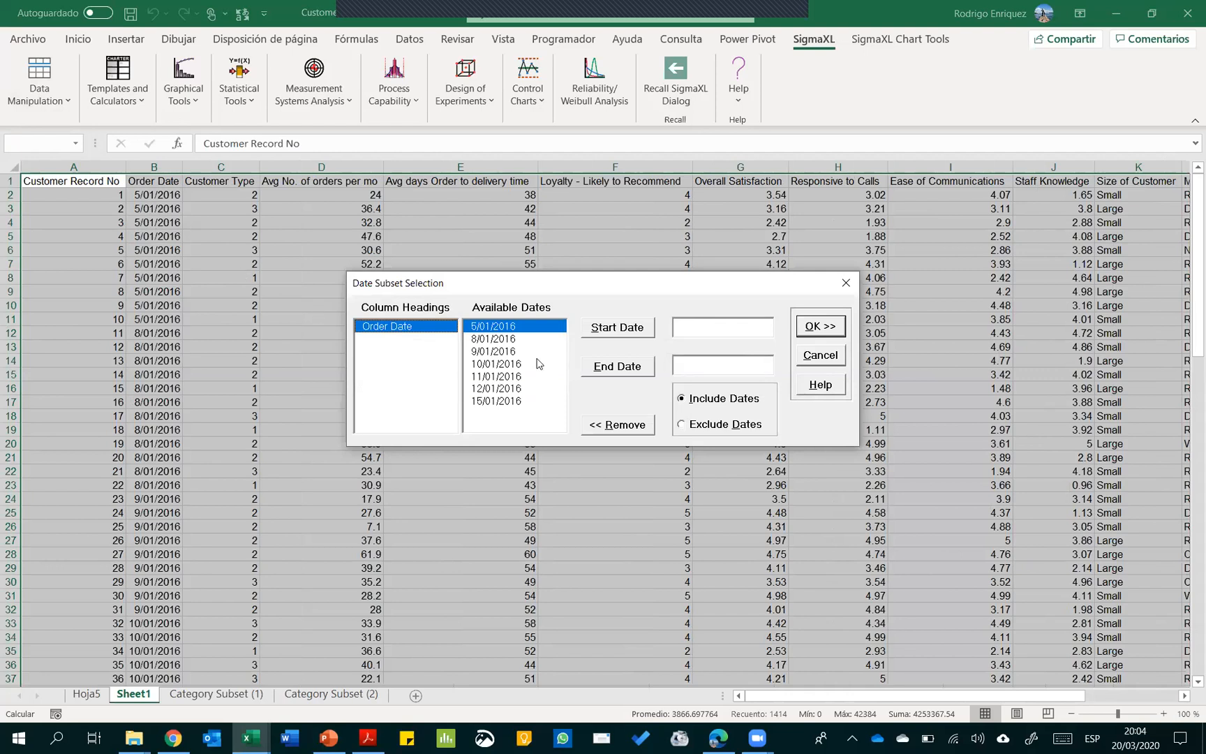
left_click(492, 339)
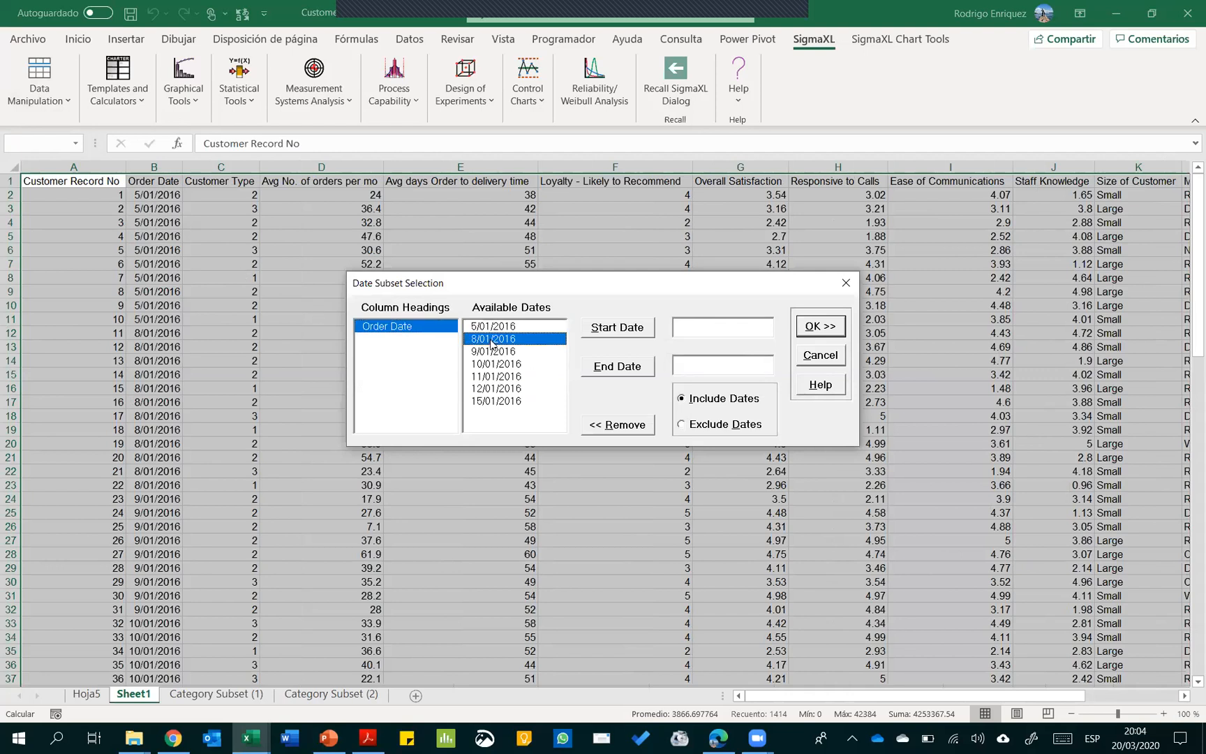
left_click(620, 333)
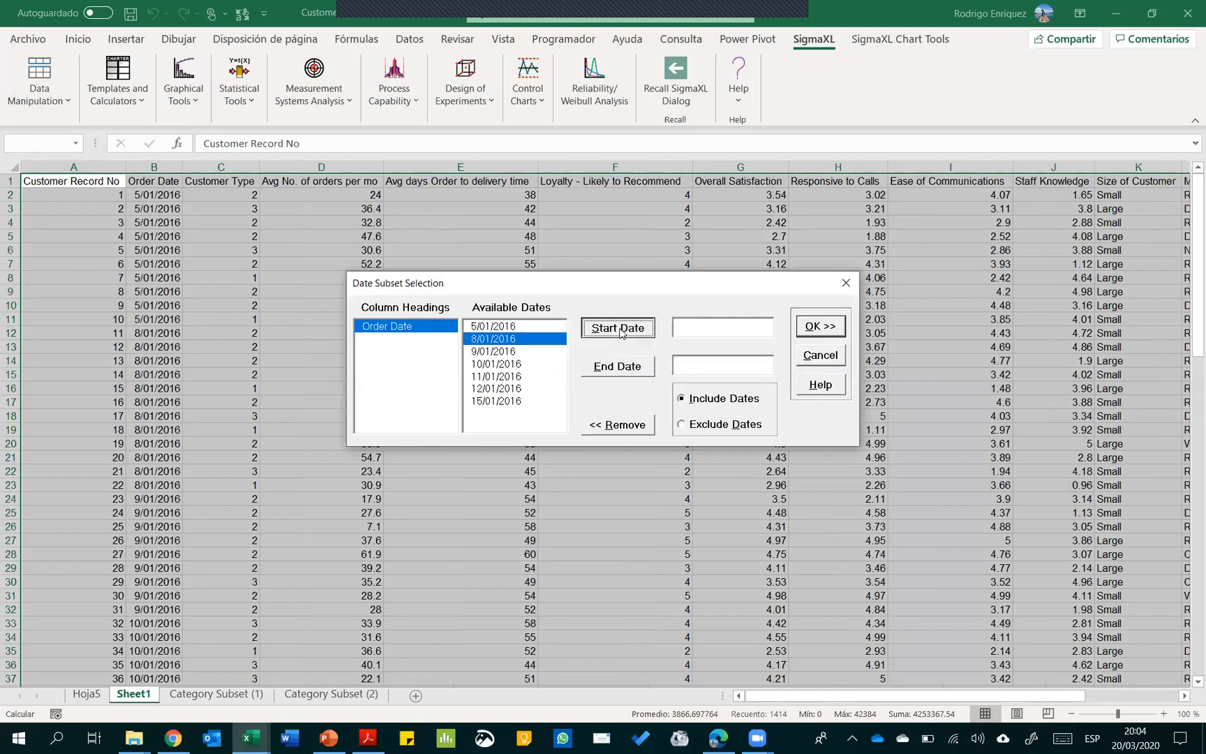
left_click(491, 389)
left_click(617, 367)
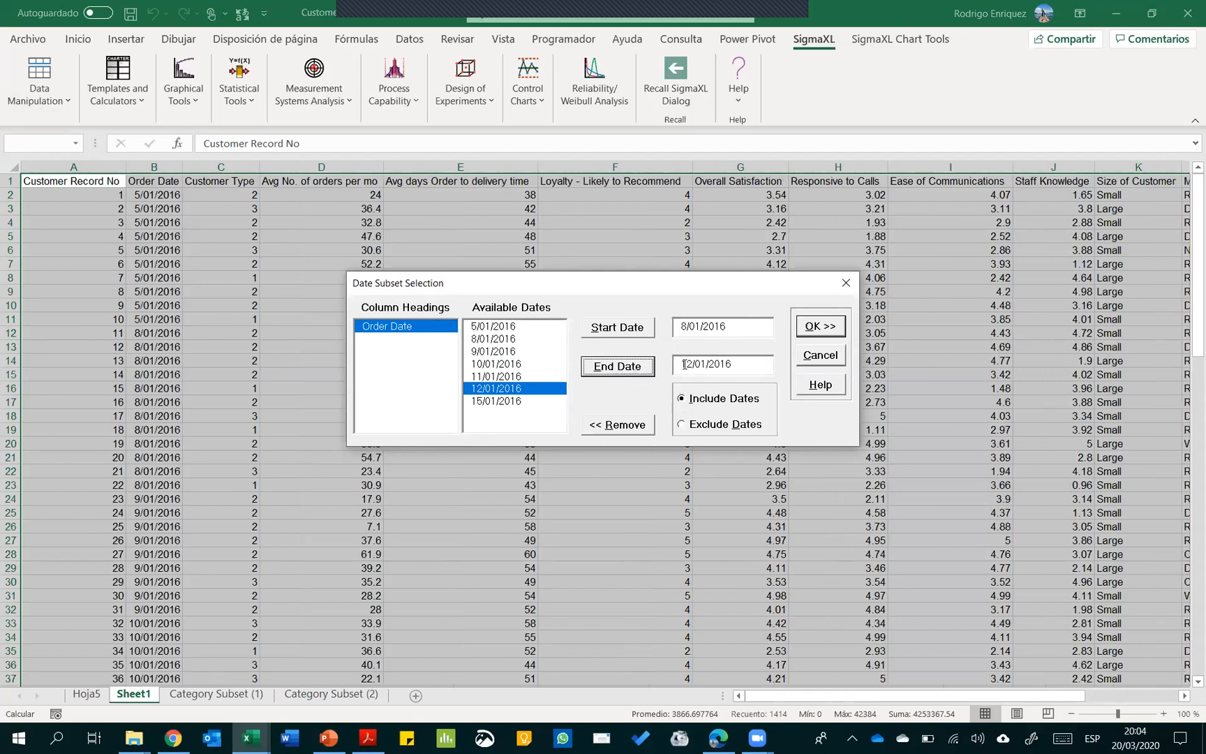
left_click(682, 425)
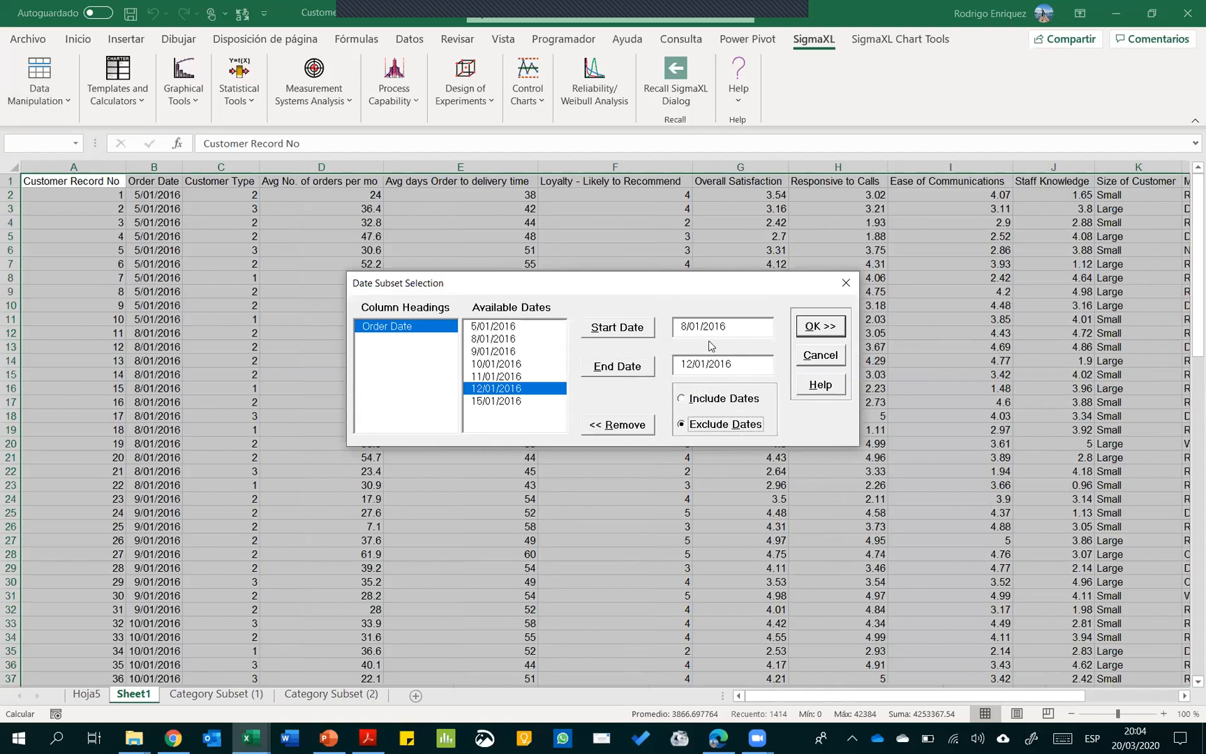
left_click(683, 401)
left_click(817, 327)
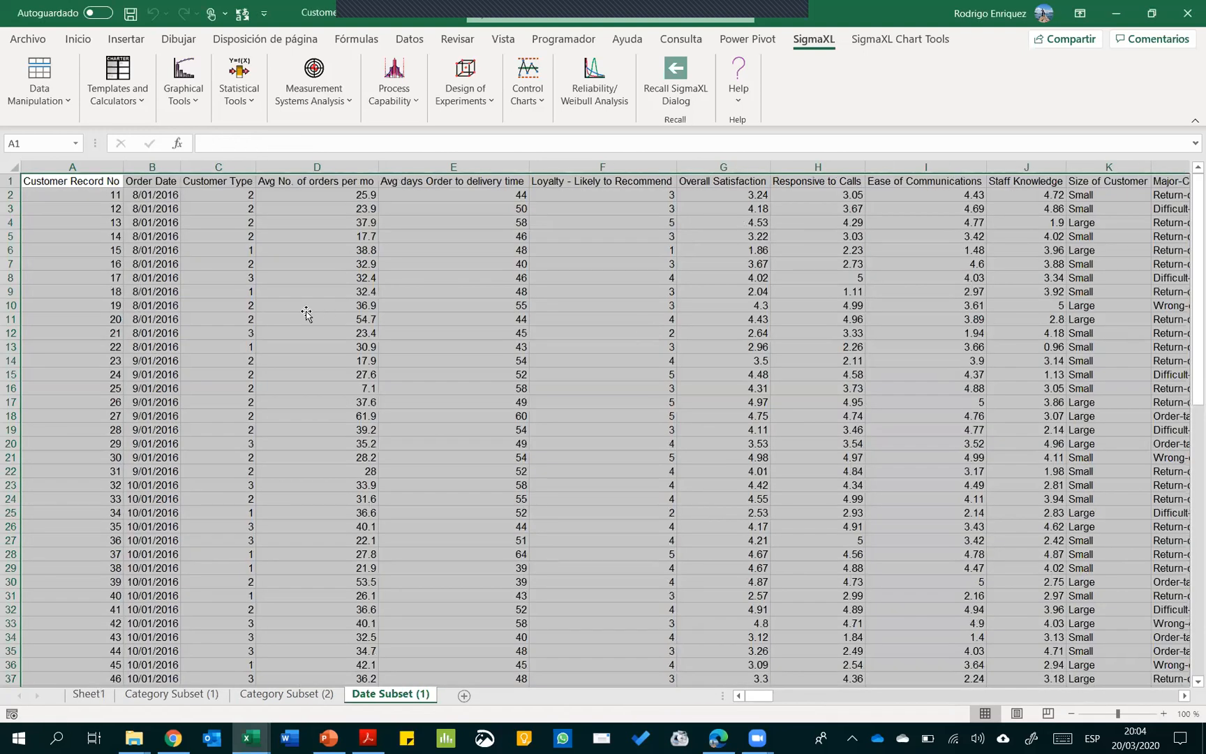
Check the Order Date column in the Date Subset (1) sheet from its first to its last row
left_click(309, 312)
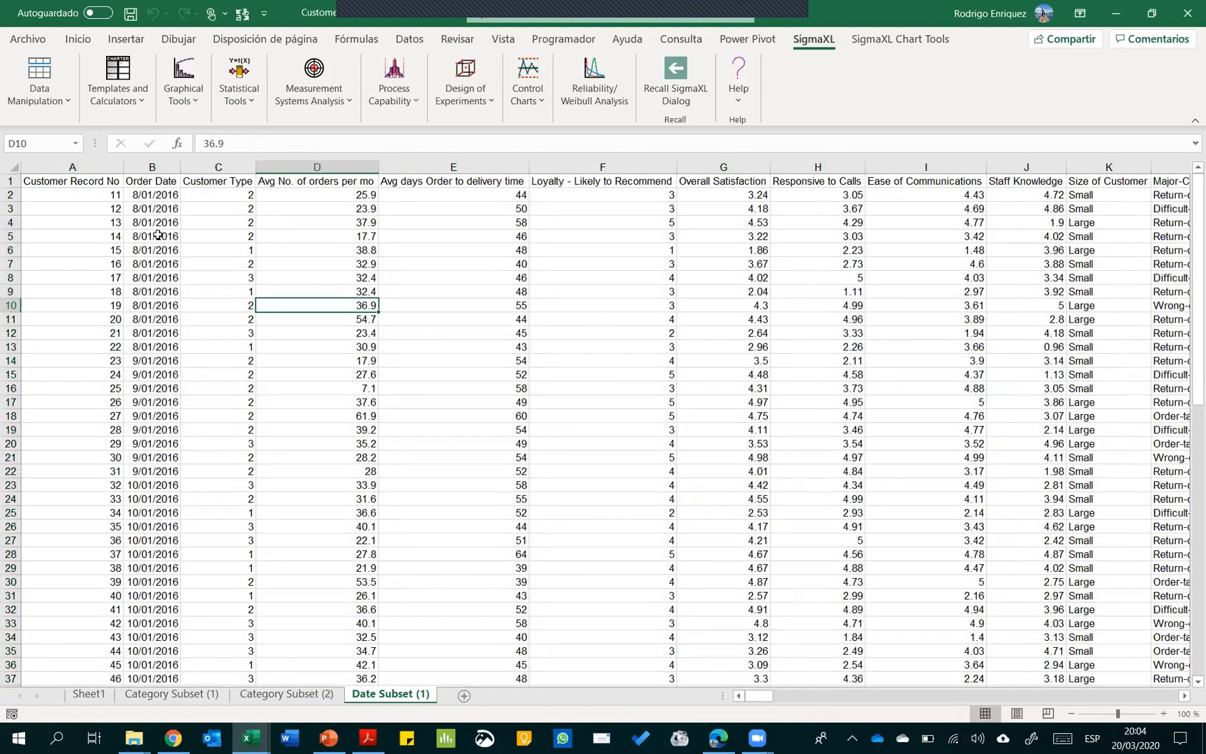
left_click(152, 167)
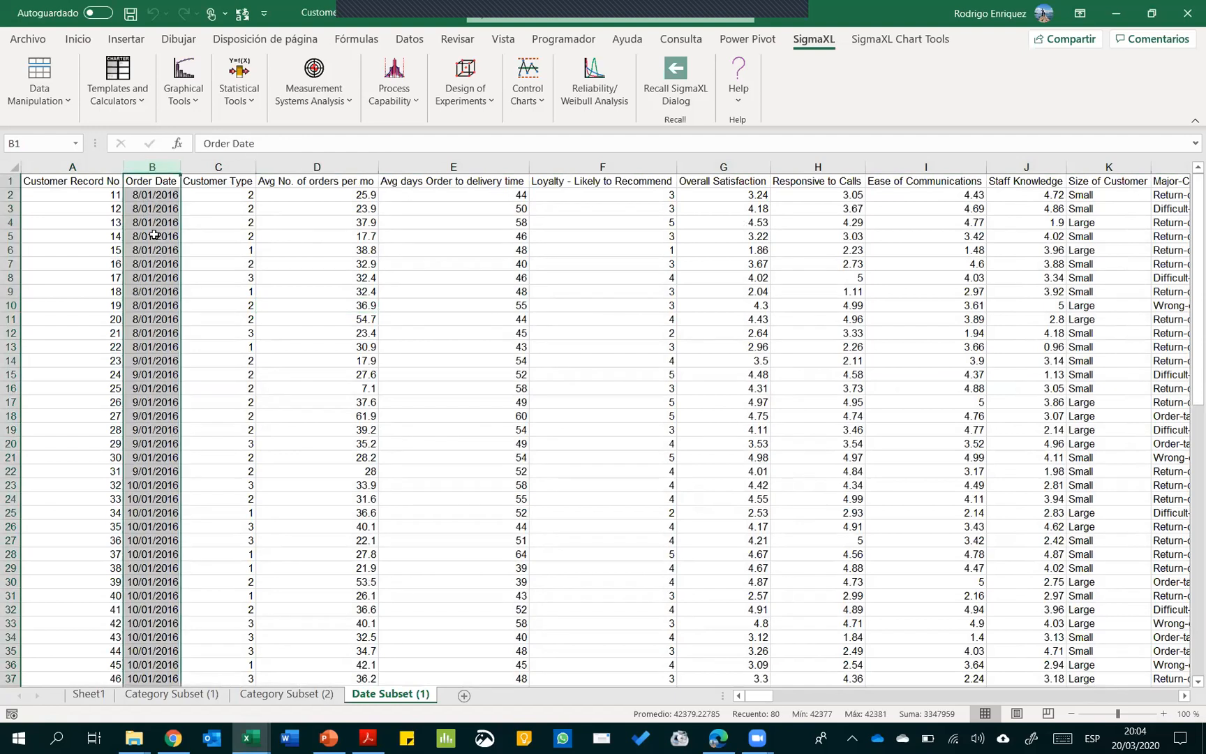
scroll(154, 234, "down", 20)
scroll(146, 349, "down", 4)
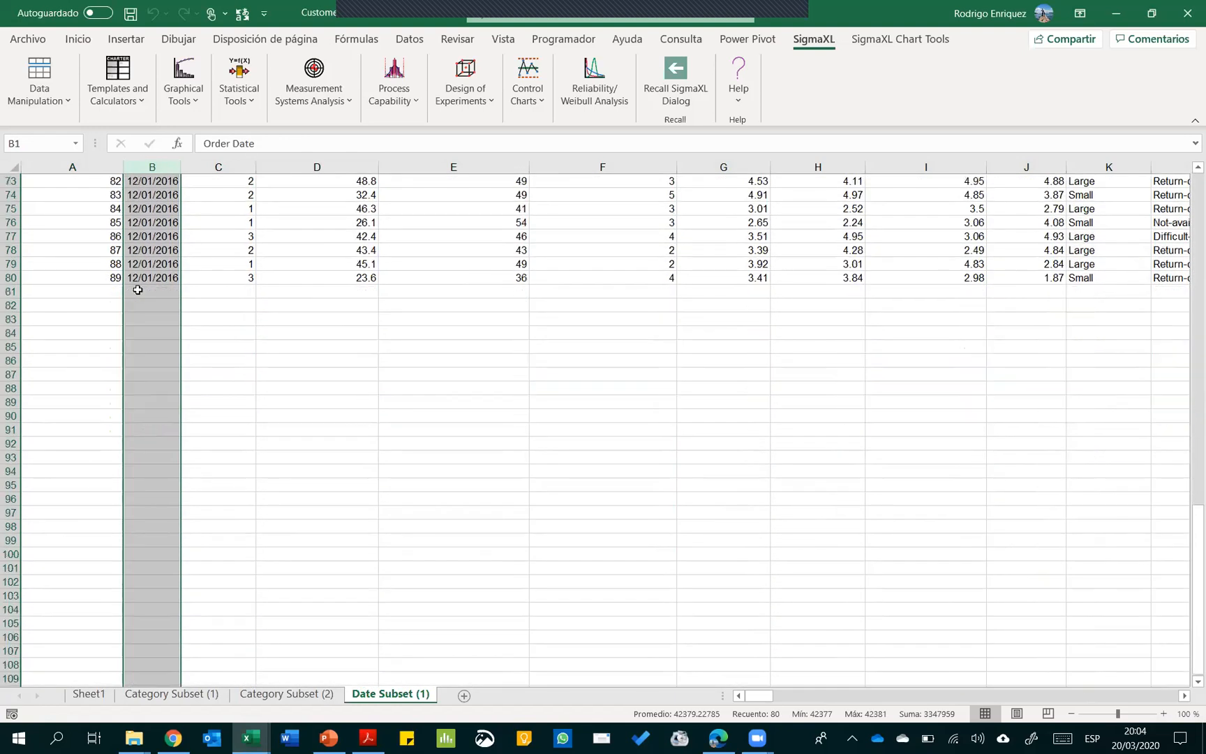
left_click(145, 263)
scroll(156, 288, "up", 10)
scroll(156, 288, "up", 14)
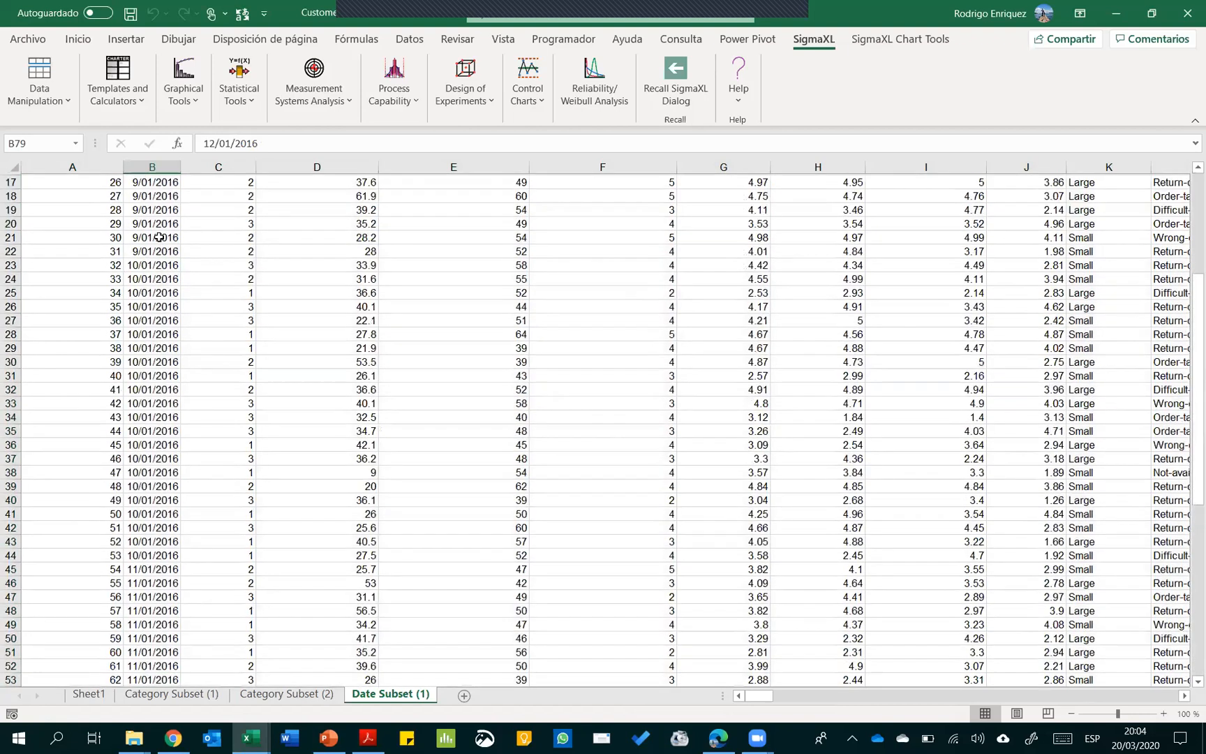
Return from the top of the Date Subset (1) sheet to Sheet1 and look through the available data manipulation commands
left_click(152, 168)
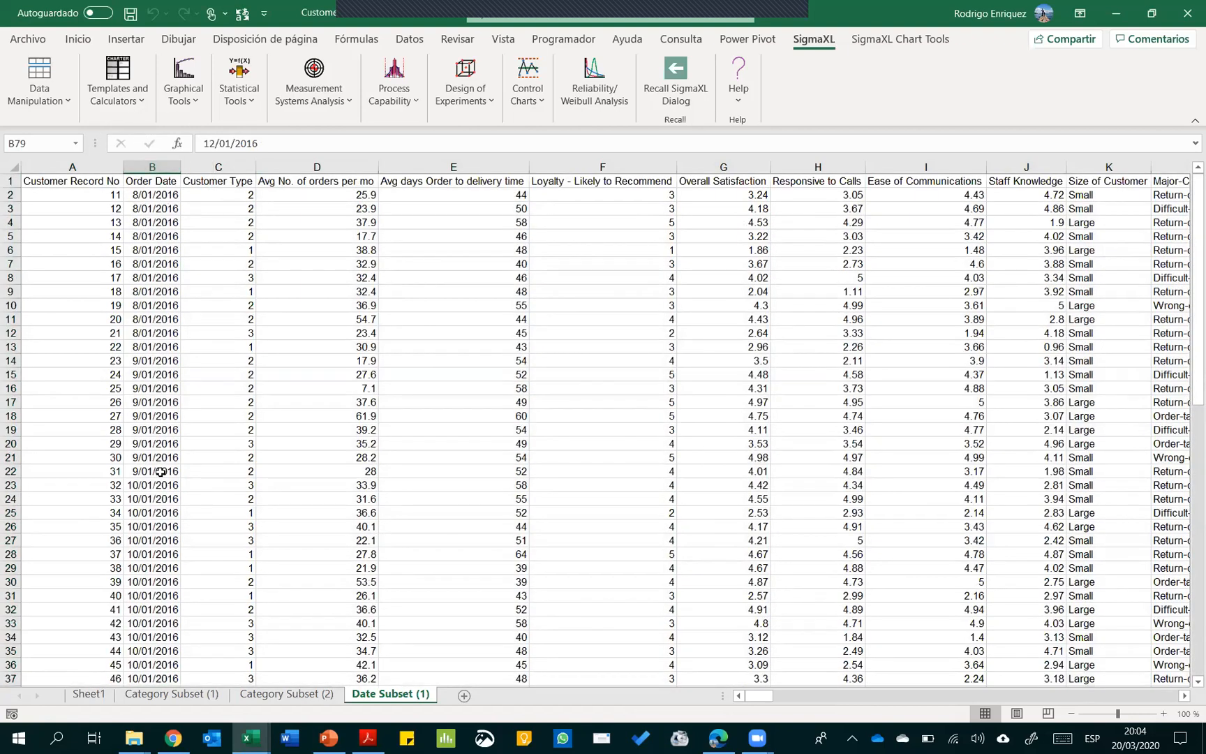
left_click(129, 550)
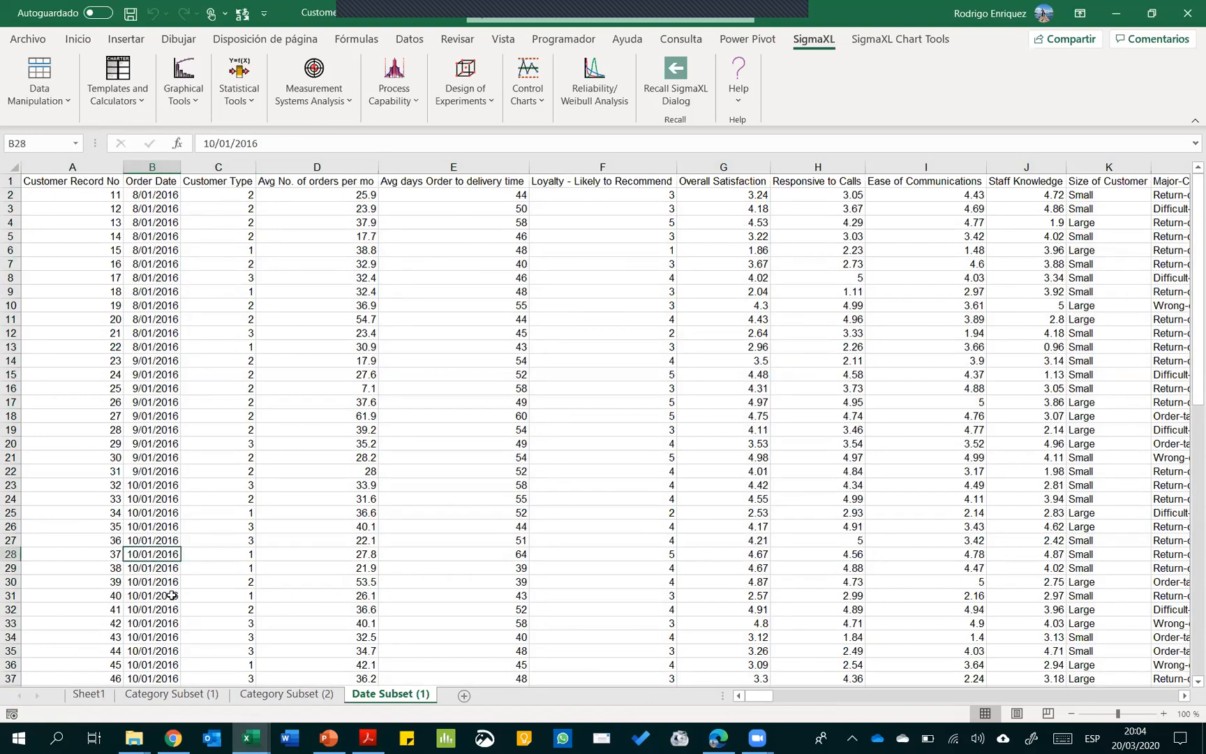
left_click(80, 692)
left_click(127, 291)
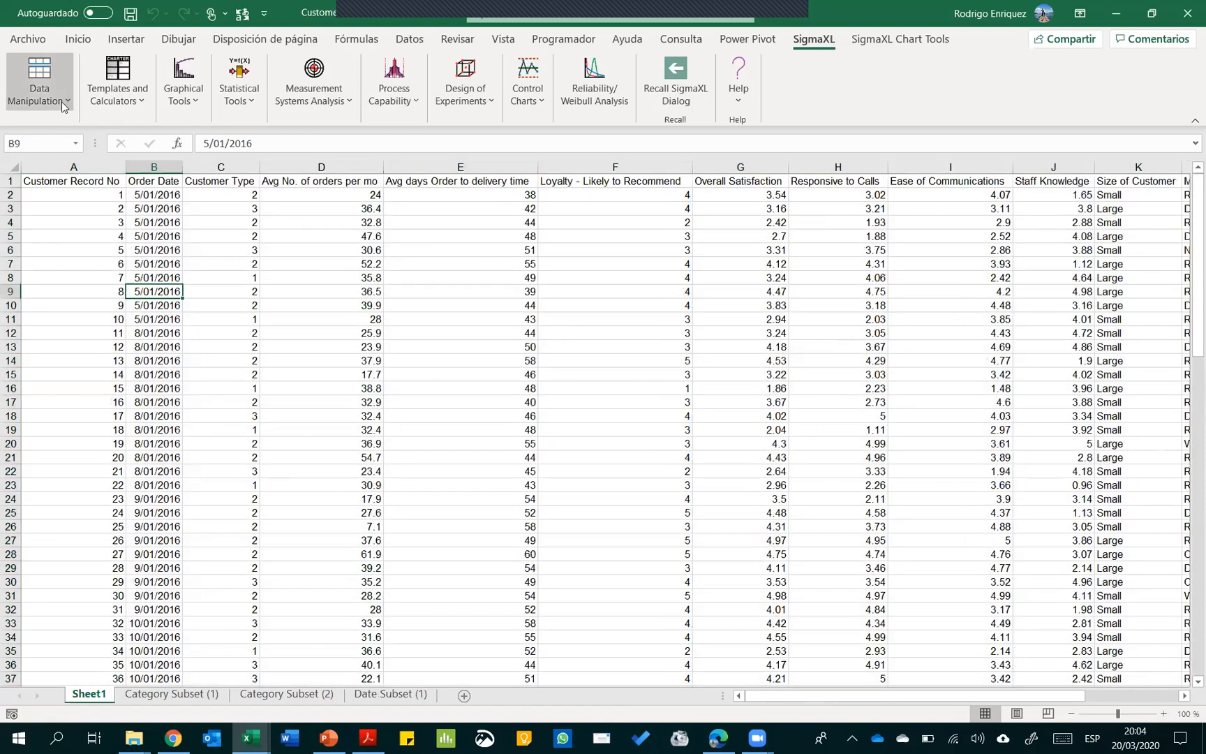
left_click(62, 100)
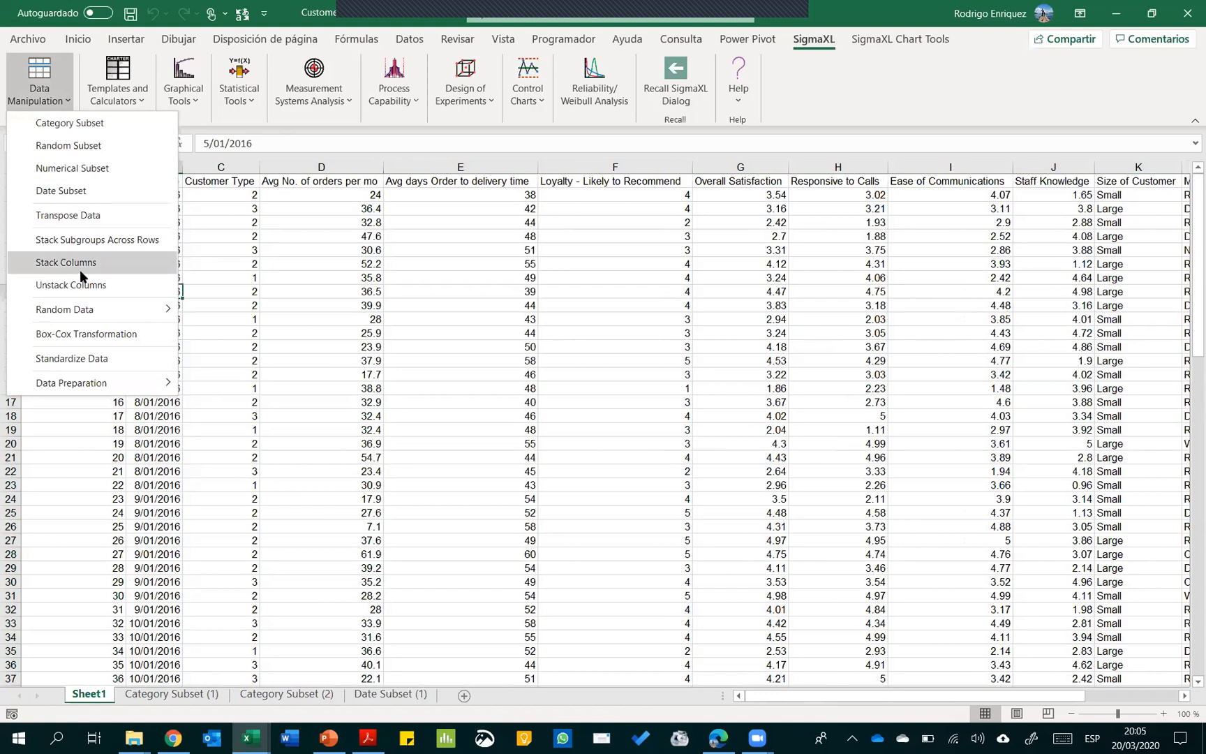
left_click(233, 348)
Switch to the PowerPoint presentation and advance to the "Estadística descriptiva y resumen de estadísticos" slide
key("alt+Tab")
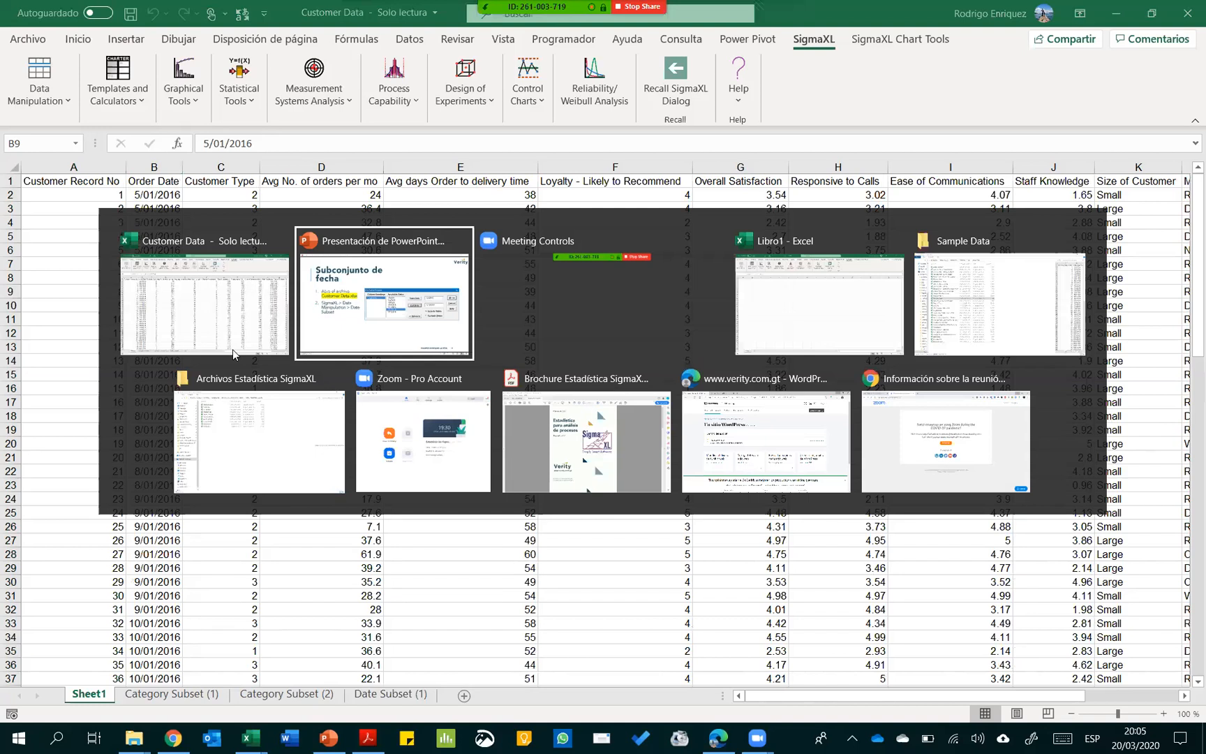
key("Right")
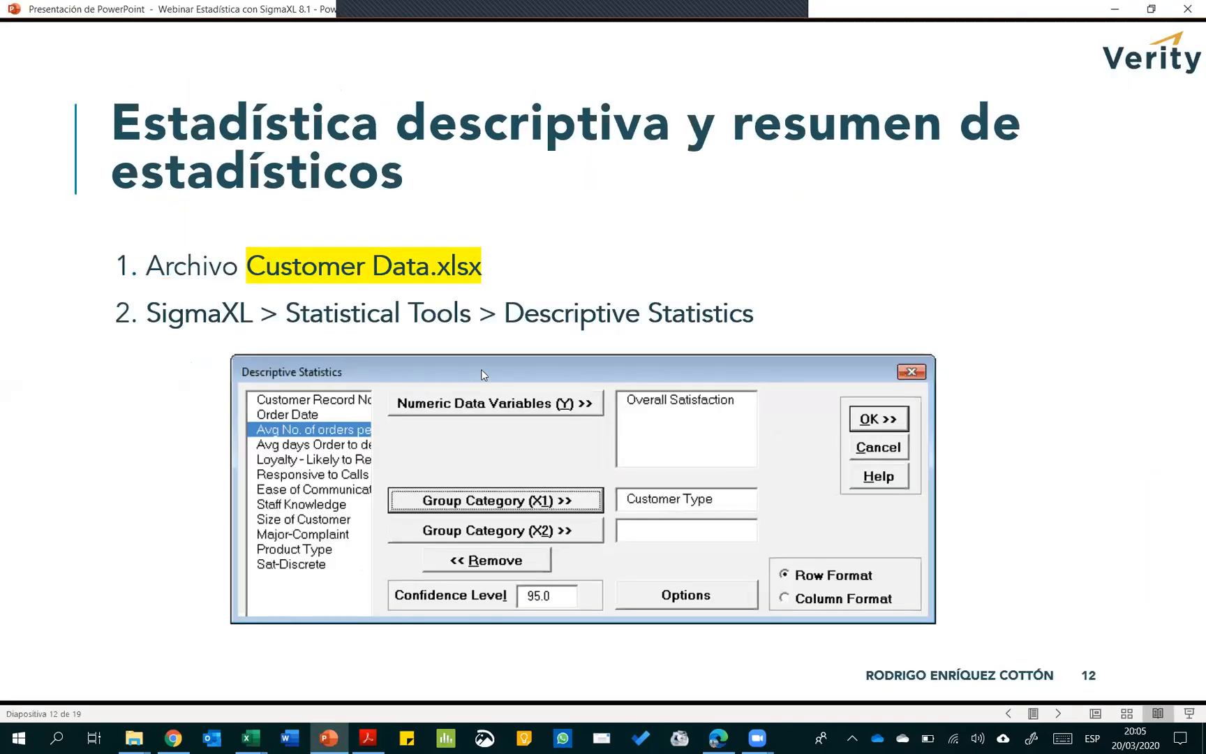
key("Left")
key("Right")
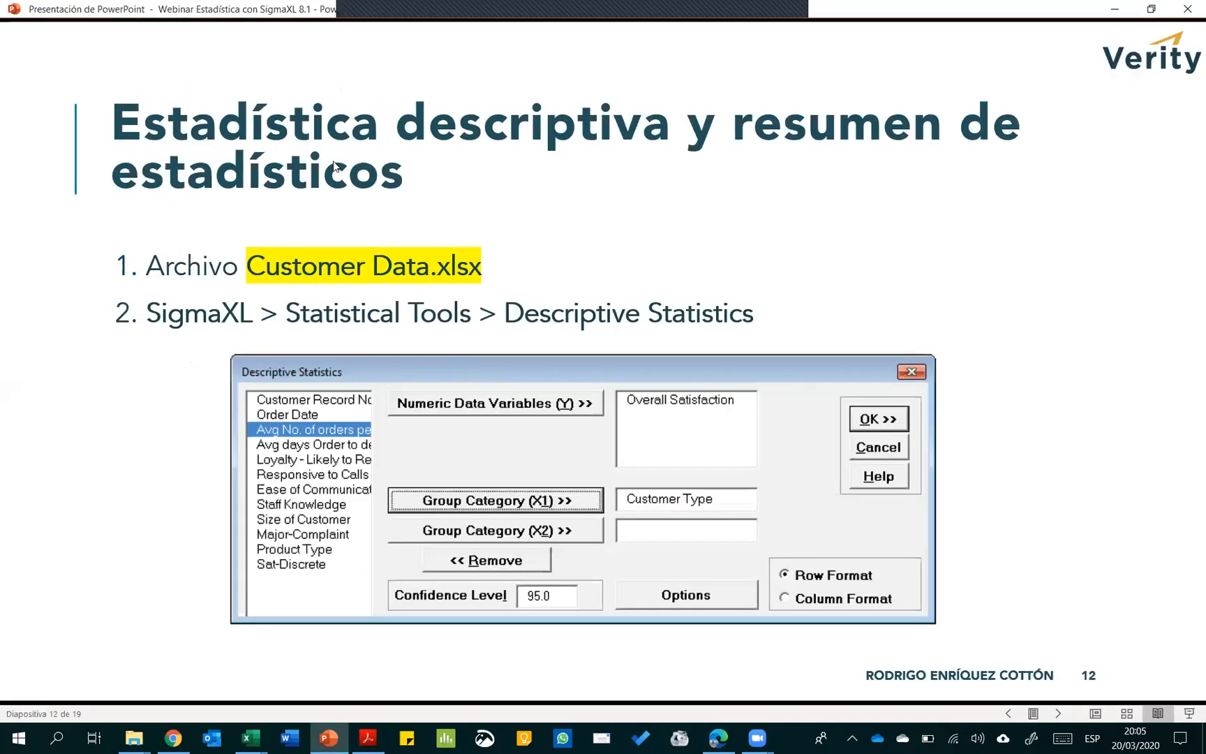
Return to Excel and start a Numerical Subset on the complete Sheet1 table, range A1:N101, using data labels
key("alt+Tab")
left_click(61, 102)
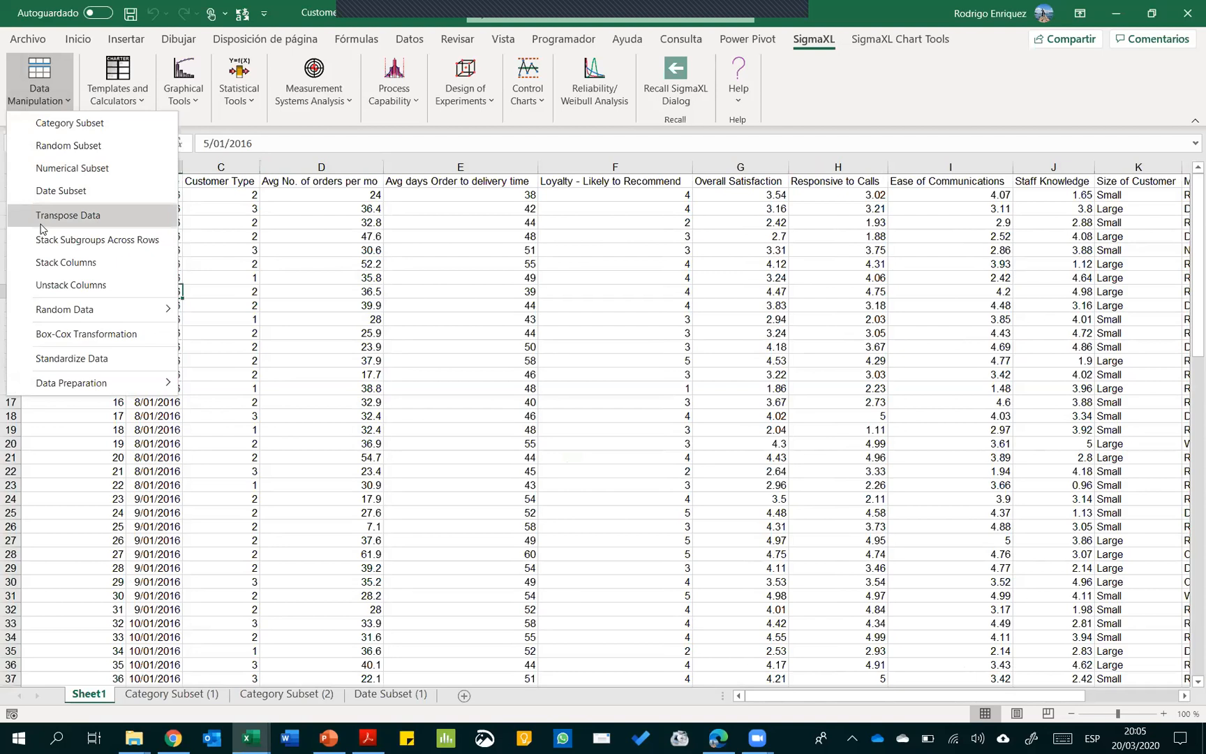
left_click(79, 168)
left_click(519, 404)
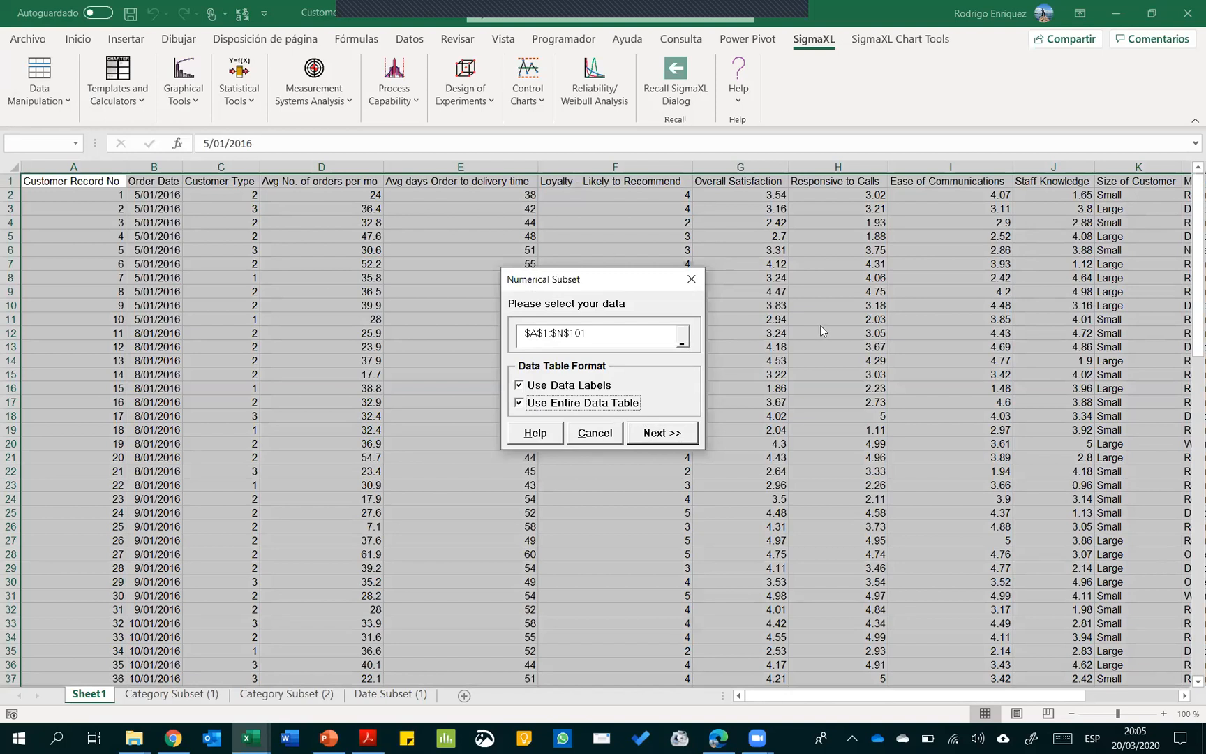
left_click(519, 404)
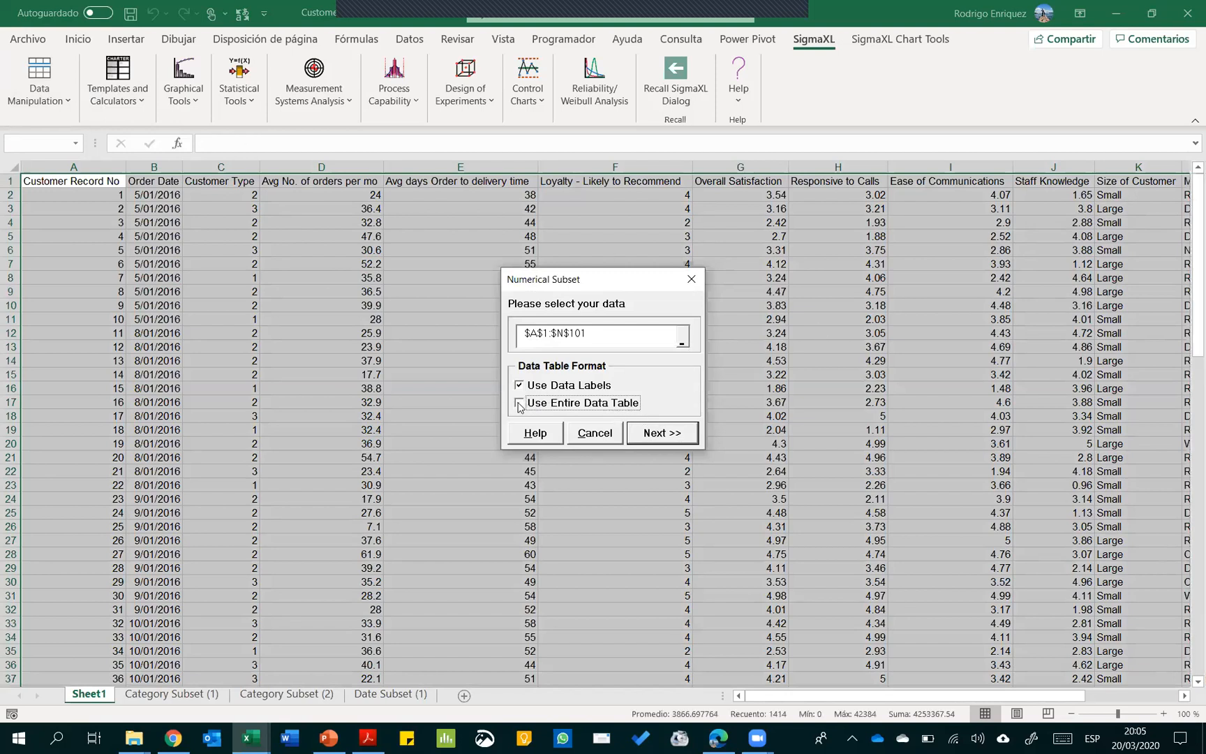
left_click(656, 435)
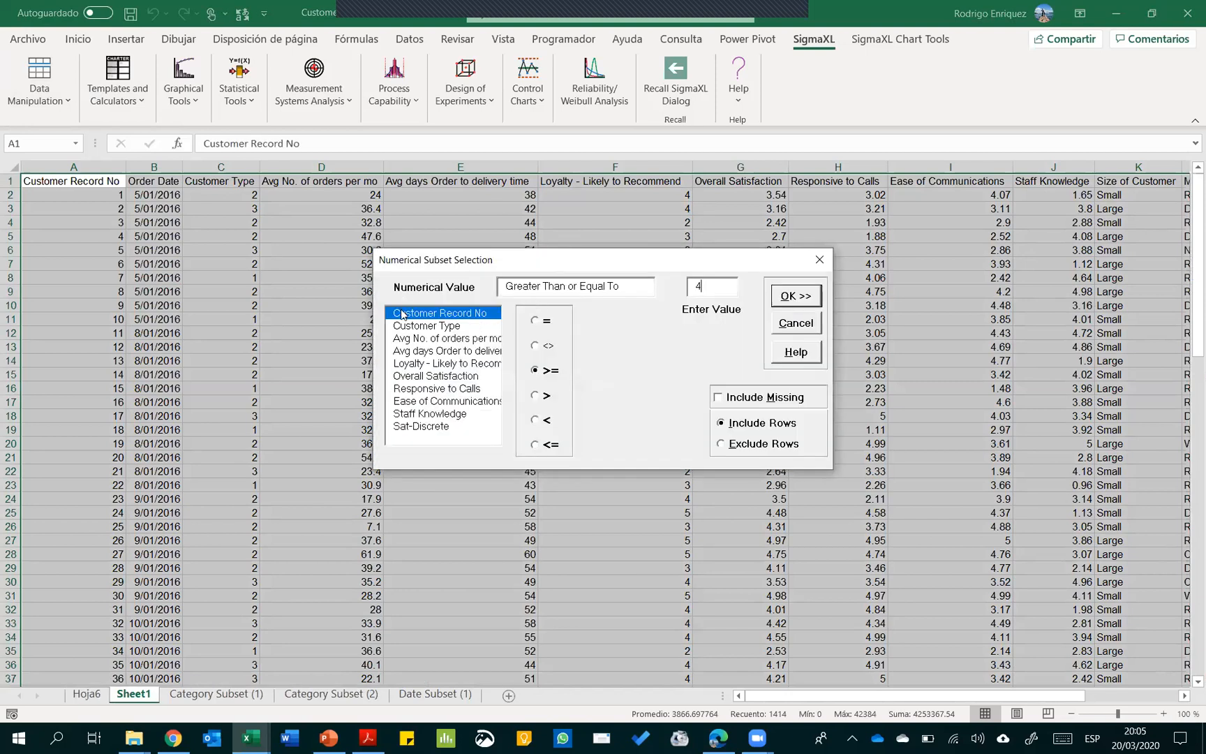
Choose Overall Satisfaction as the subset variable, try the other comparison operators and settle on Greater Than or Equal To
left_click(416, 379)
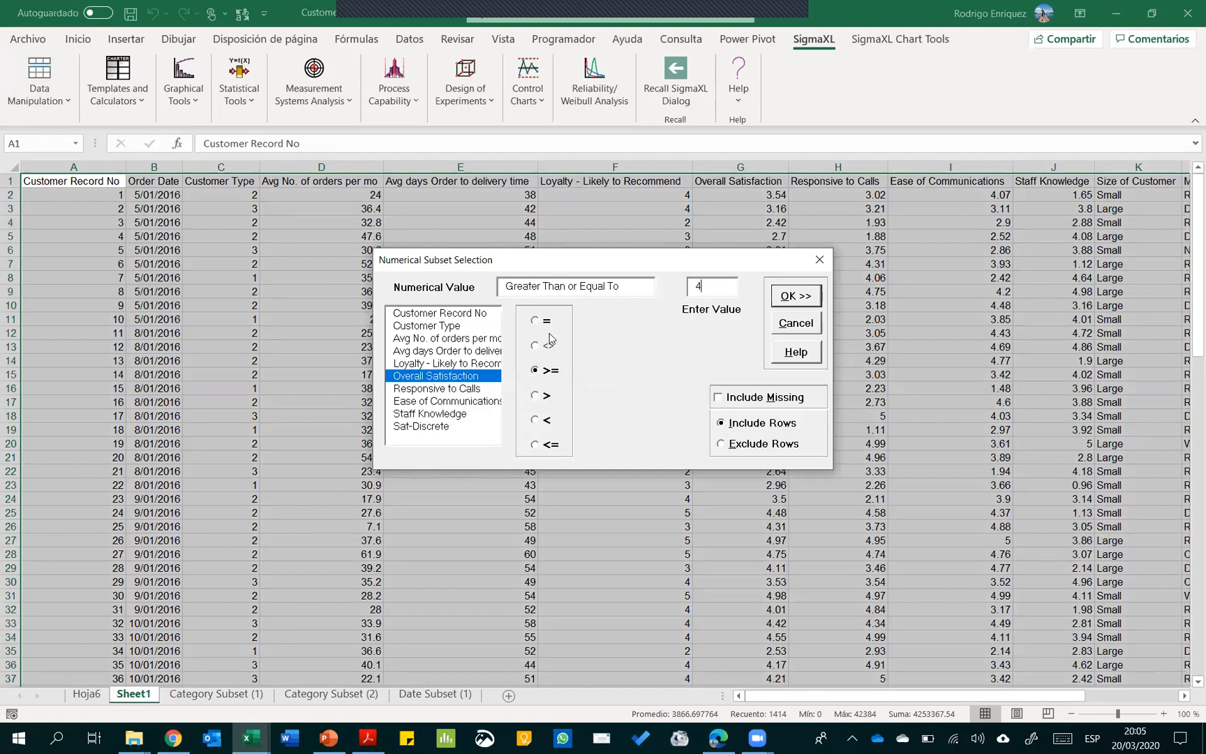
left_click(535, 371)
left_click(535, 345)
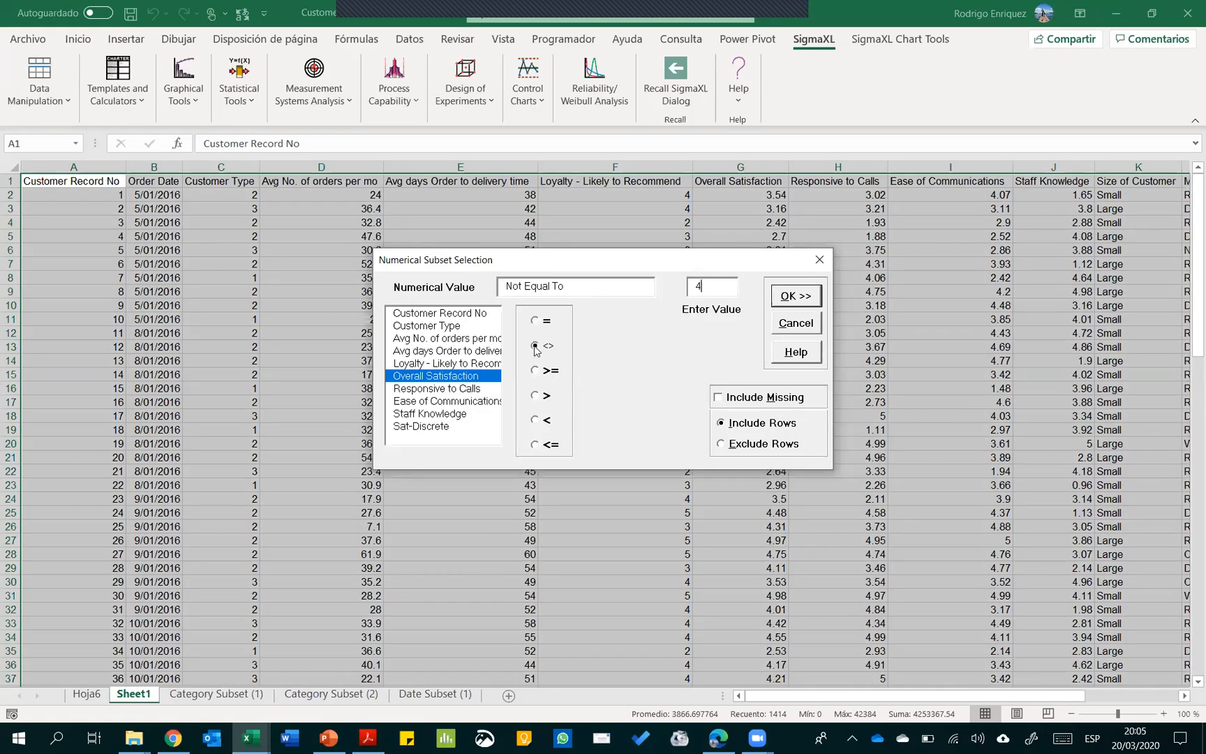
left_click(534, 396)
left_click(536, 421)
left_click(535, 445)
left_click(535, 370)
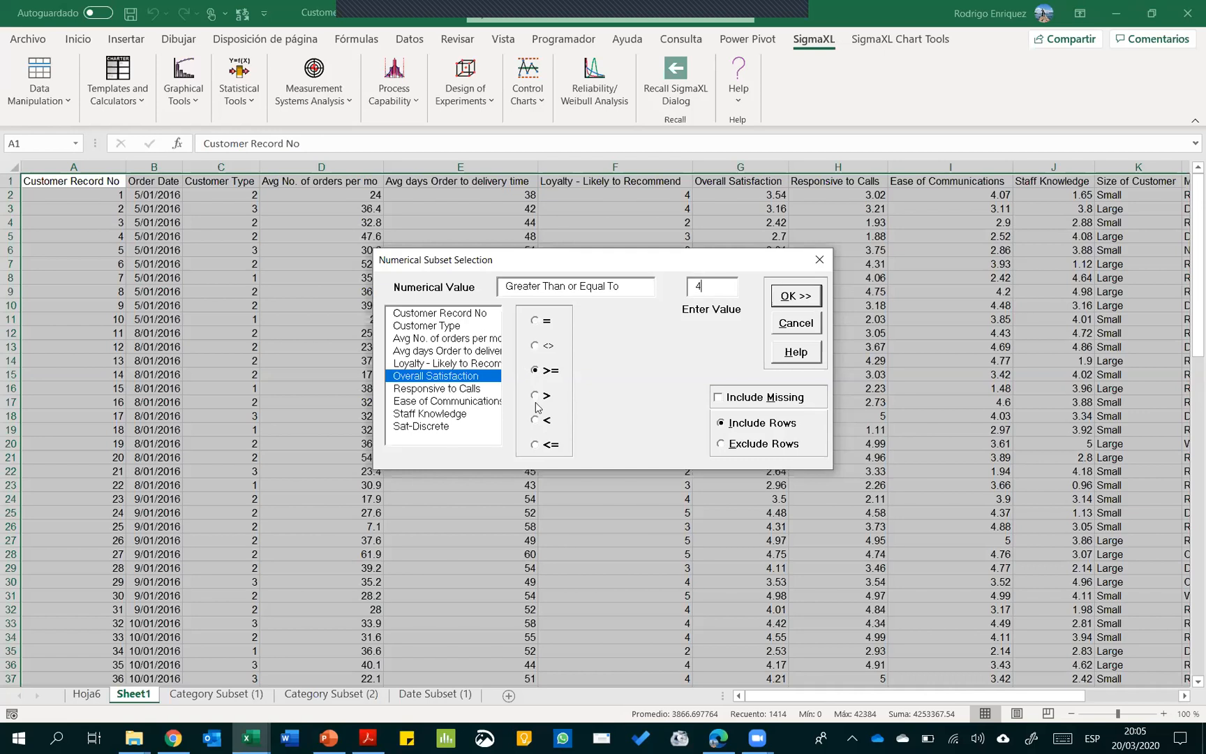
Set the comparison value to 3 and create the numerical subset from the included rows
key("BackSpace")
left_click(792, 297)
left_click(792, 297)
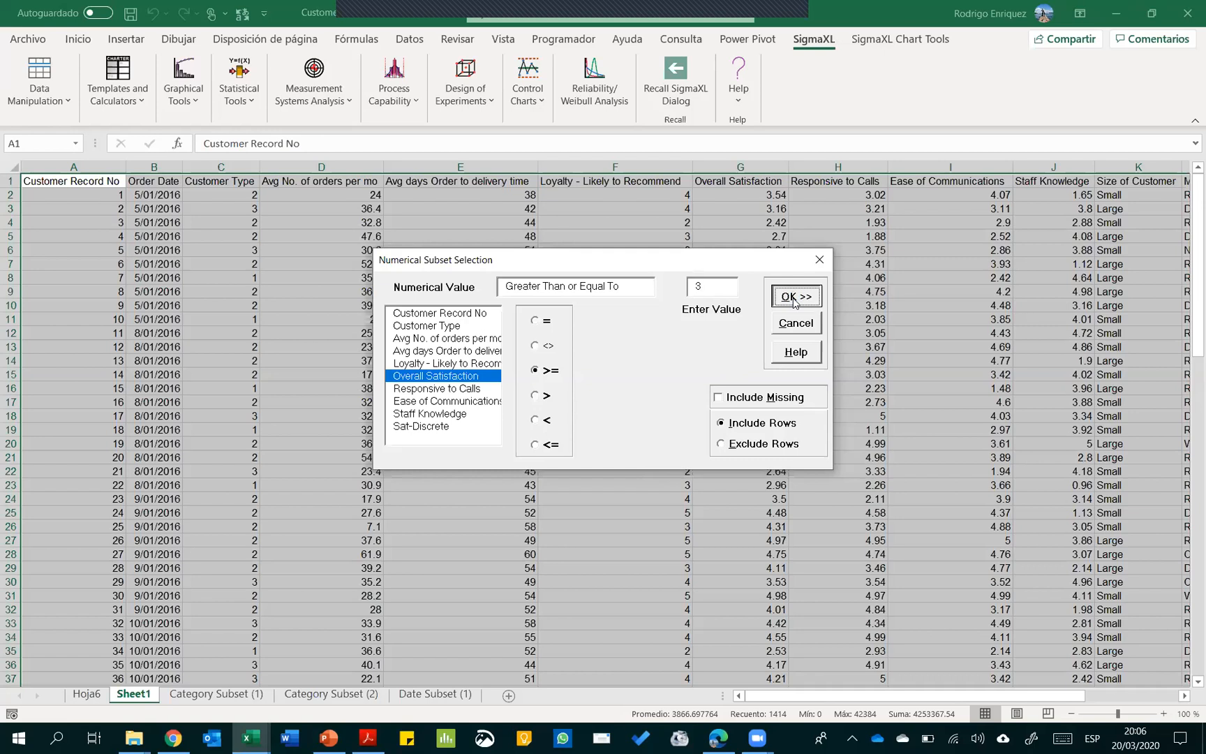
left_click(793, 299)
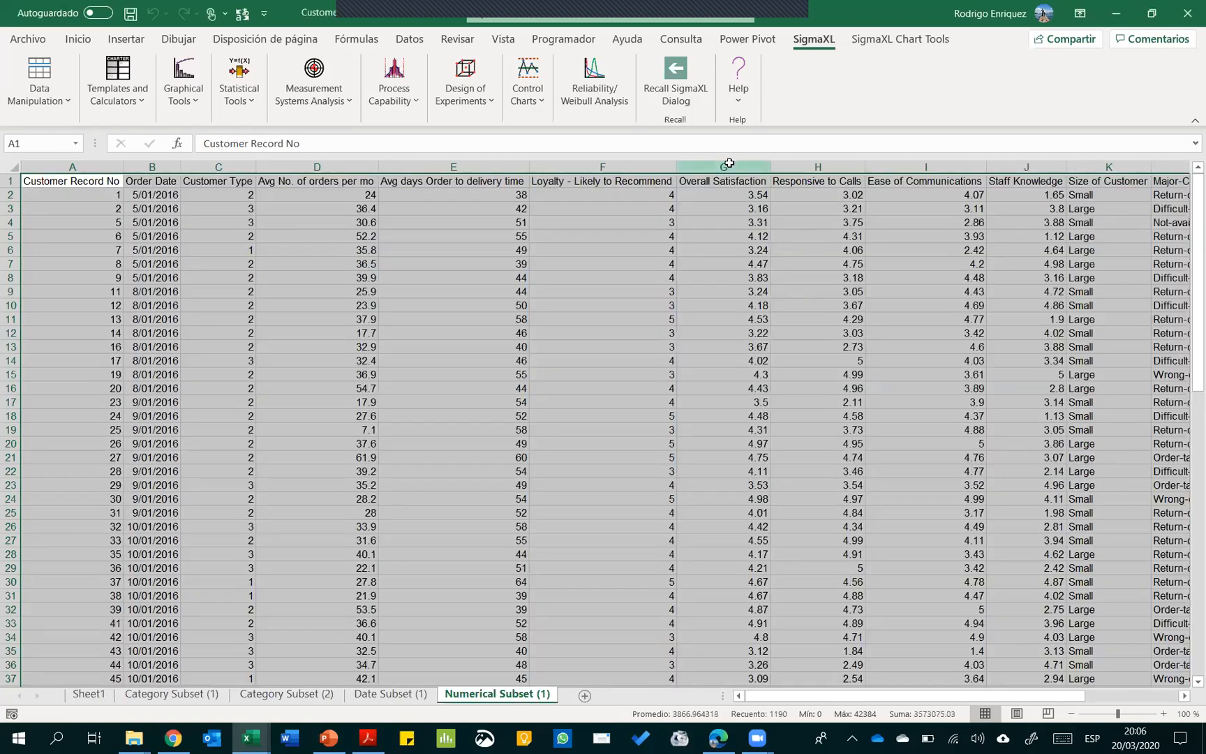
Check the values in the Overall Satisfaction column of the Numerical Subset (1) sheet
left_click(728, 162)
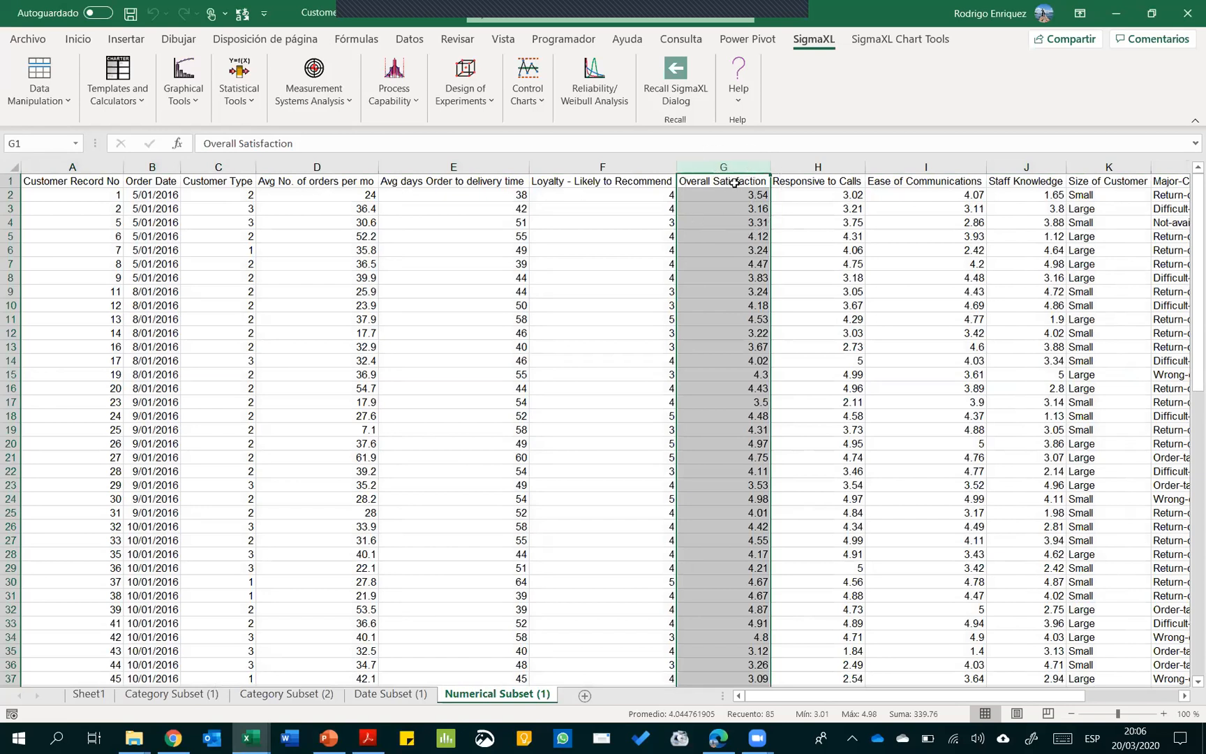
scroll(736, 354, "down", 8)
scroll(736, 354, "down", 12)
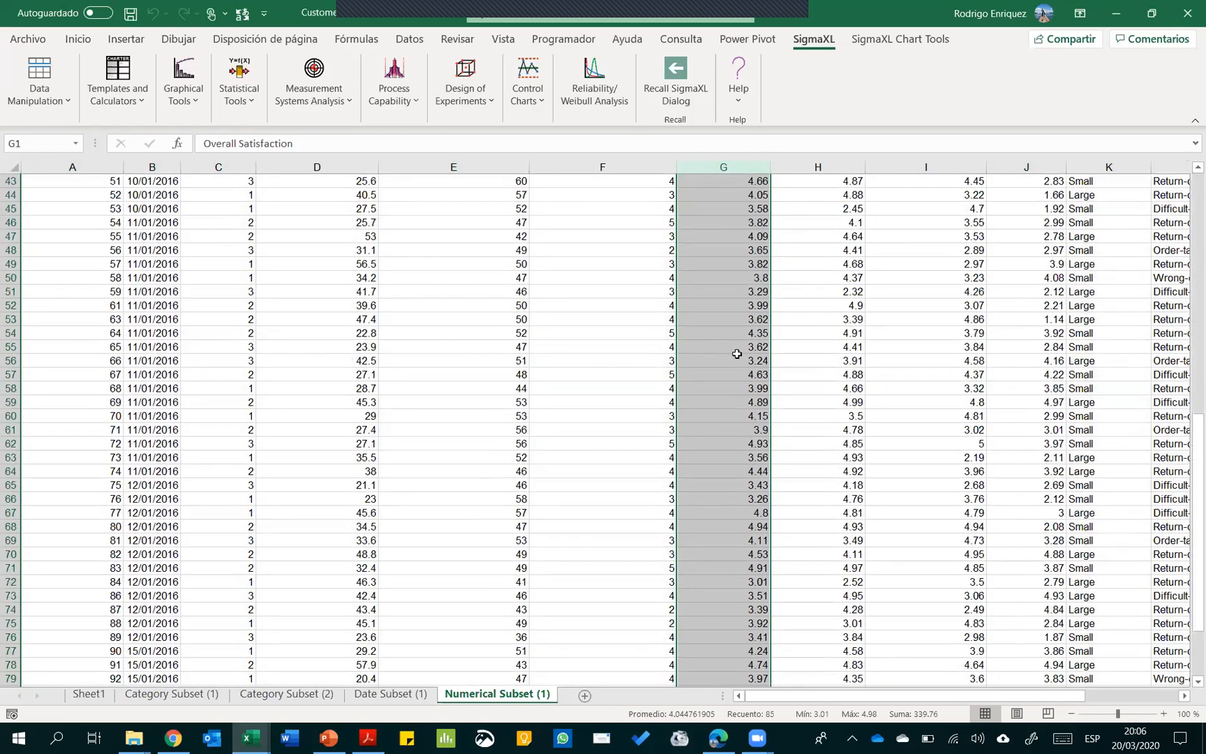
scroll(706, 423, "up", 20)
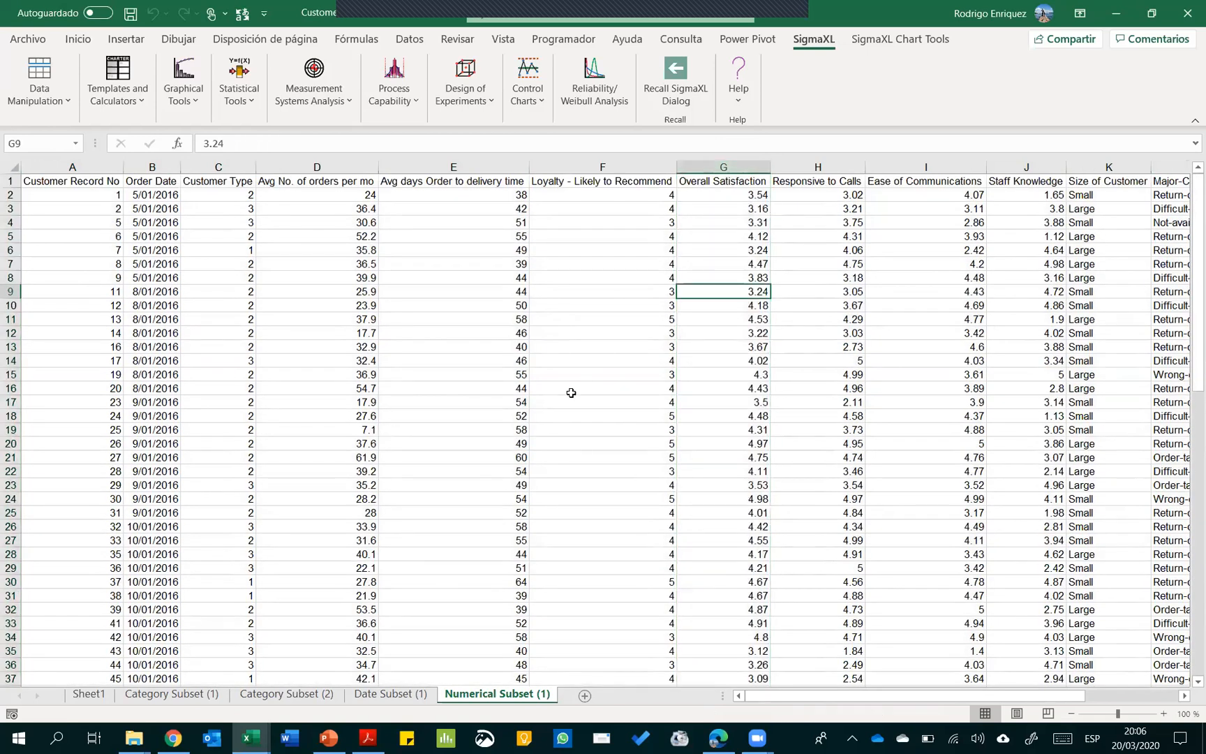
Consult the Descriptive Statistics instructions slide in PowerPoint and return to the first cell of the Numerical Subset (1) sheet in Excel
key("alt+Tab")
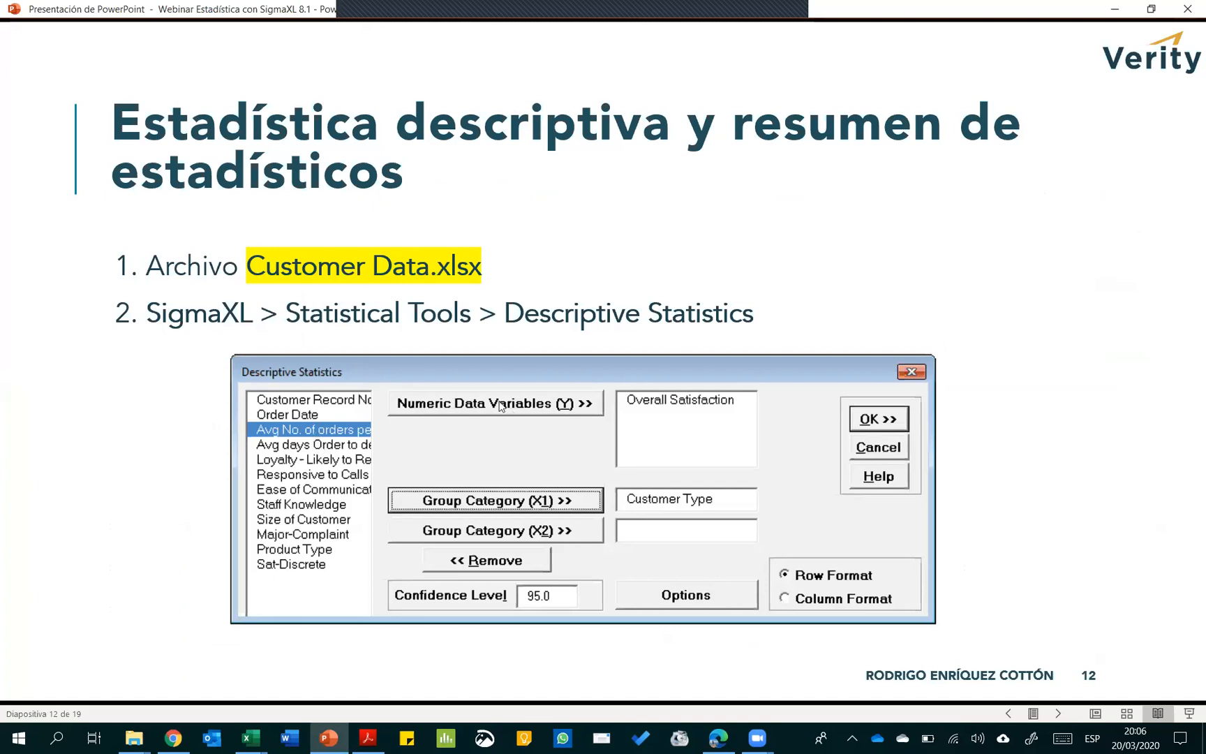
key("alt+Tab")
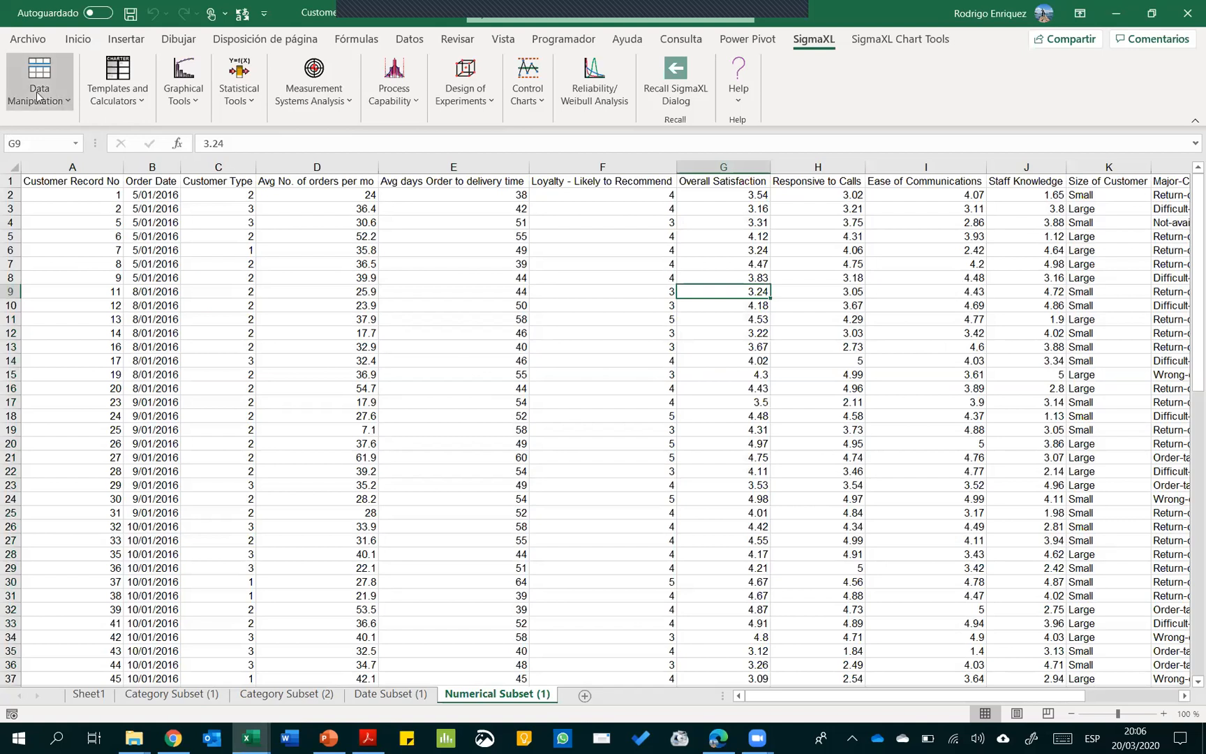
key("alt+Tab")
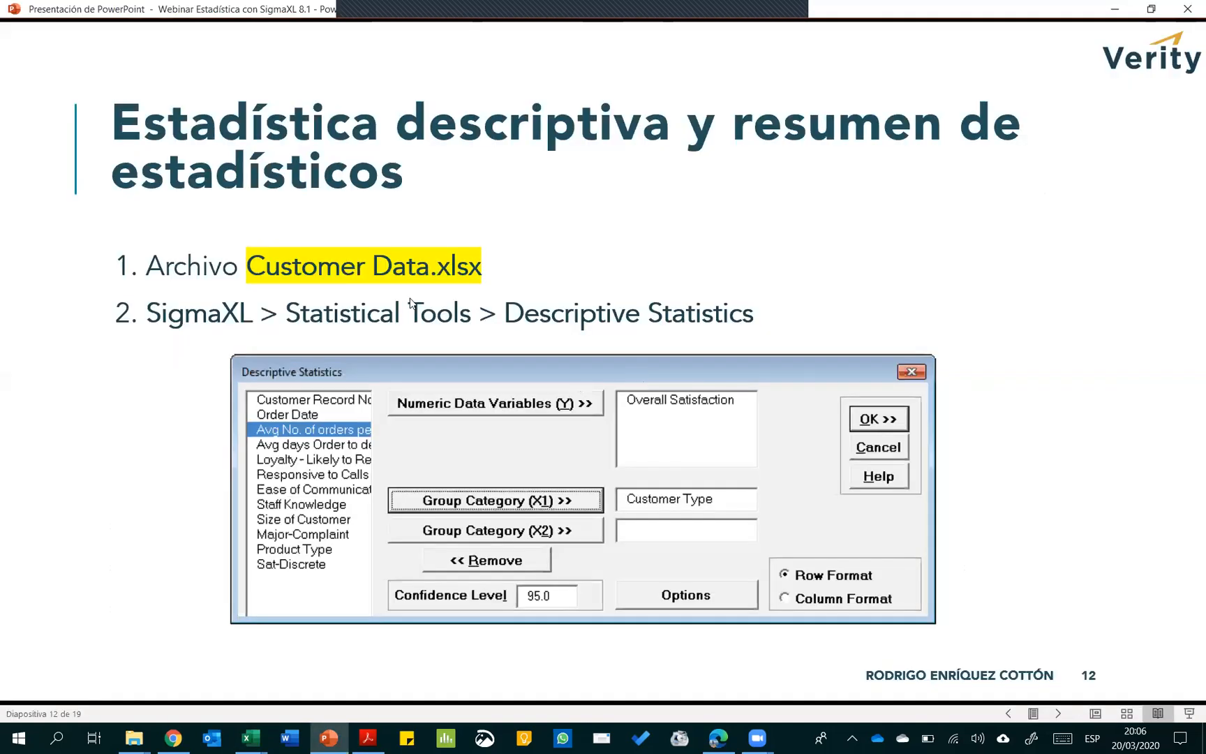
key("alt+Tab")
left_click(146, 235)
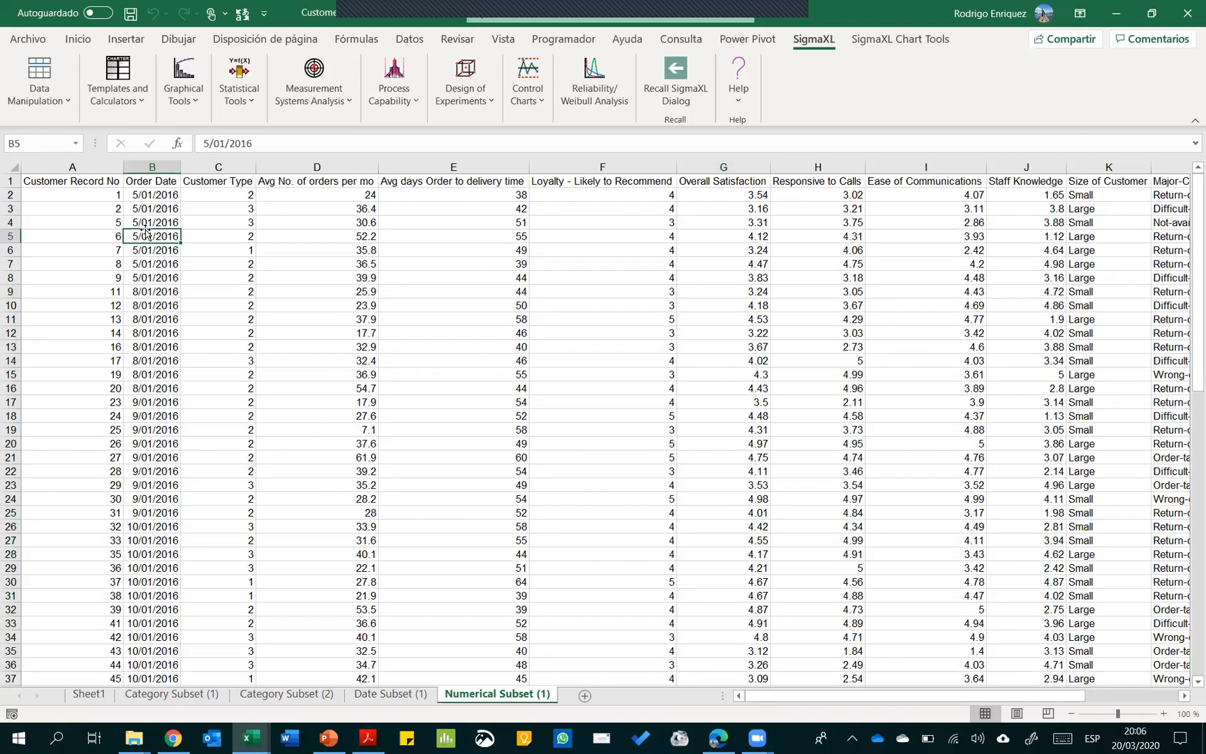
key("ctrl+Home")
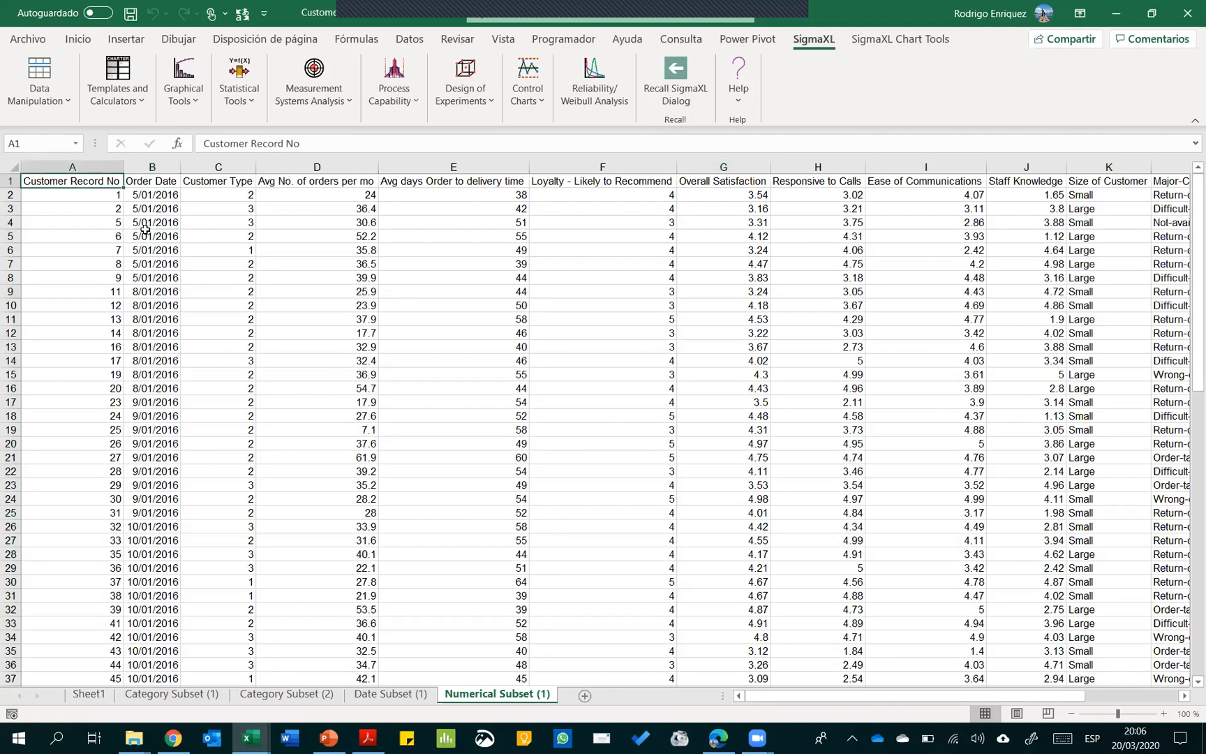
Start Descriptive Statistics on the whole Sheet1 table, range A1:N101, using data labels
left_click(89, 694)
key("ctrl+q")
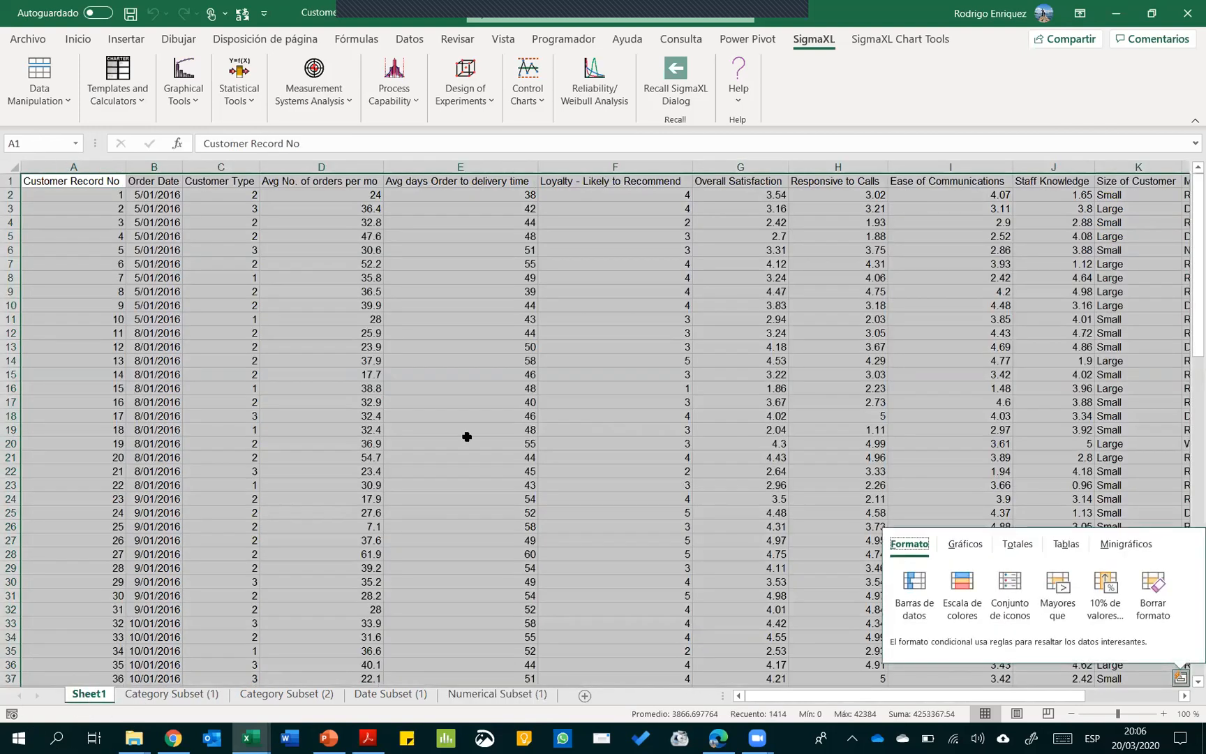
left_click(980, 505)
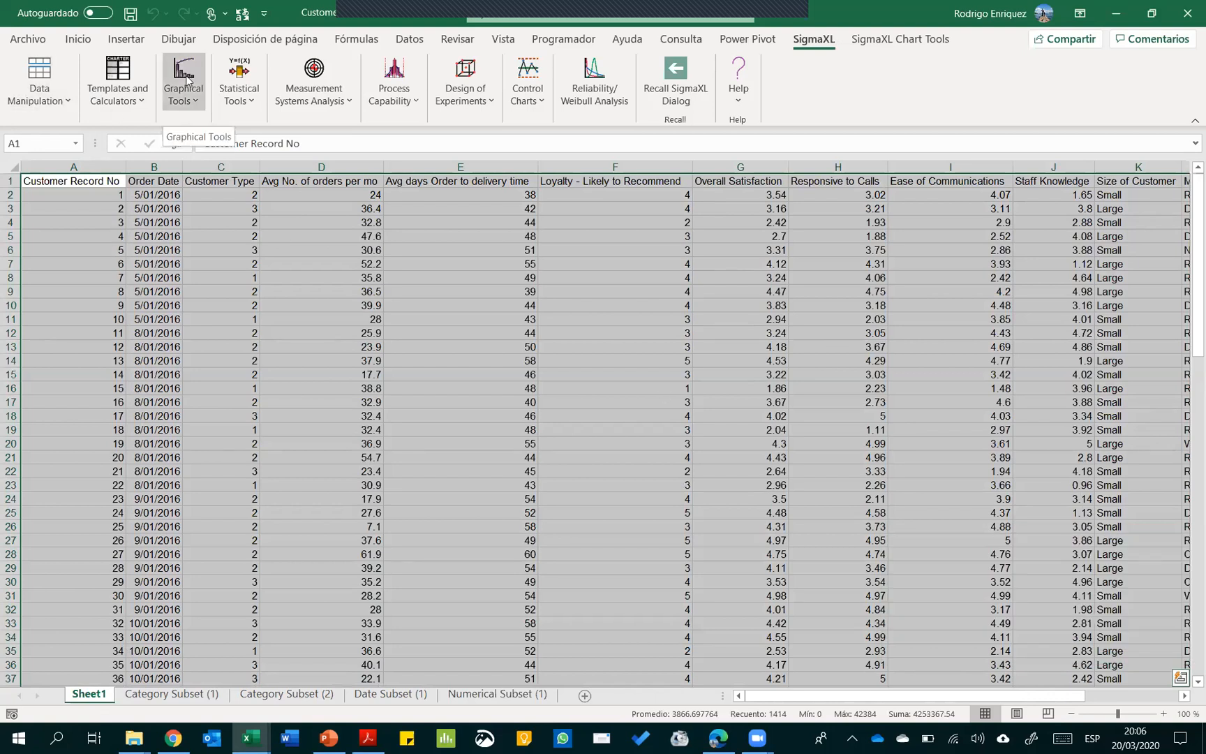
left_click(240, 90)
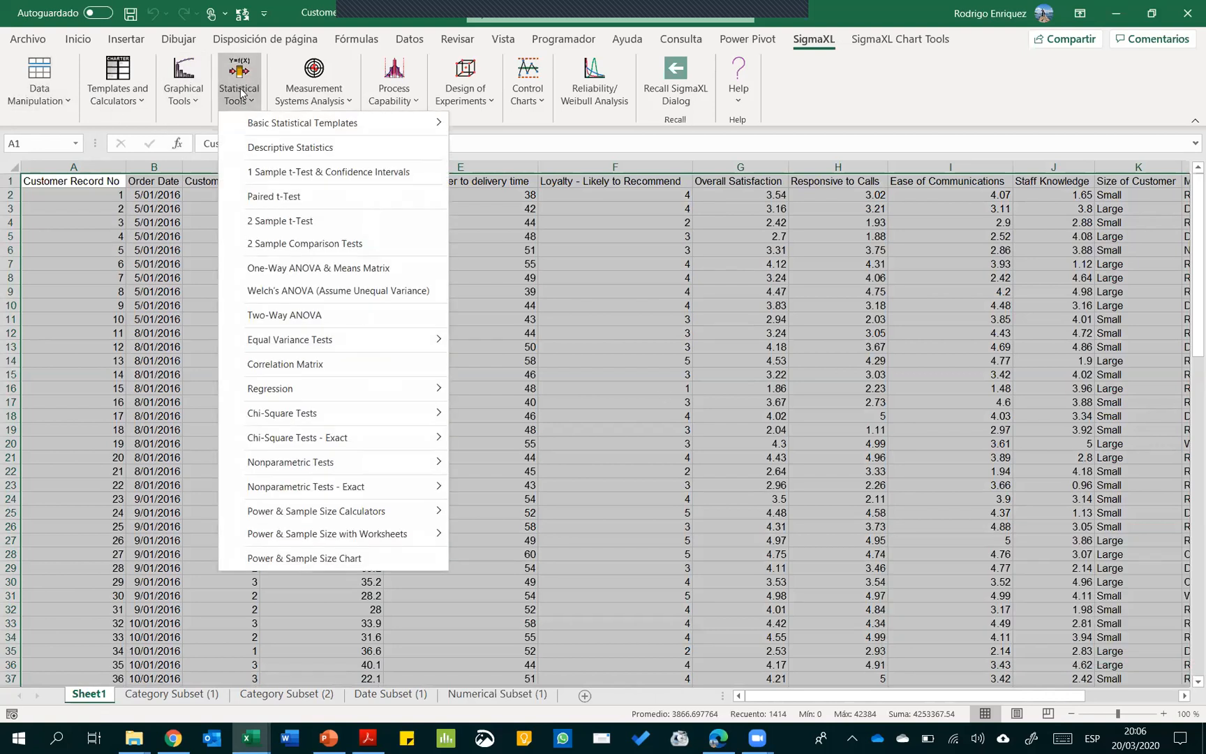
key("ctrl")
key("ctrl")
left_click(345, 147)
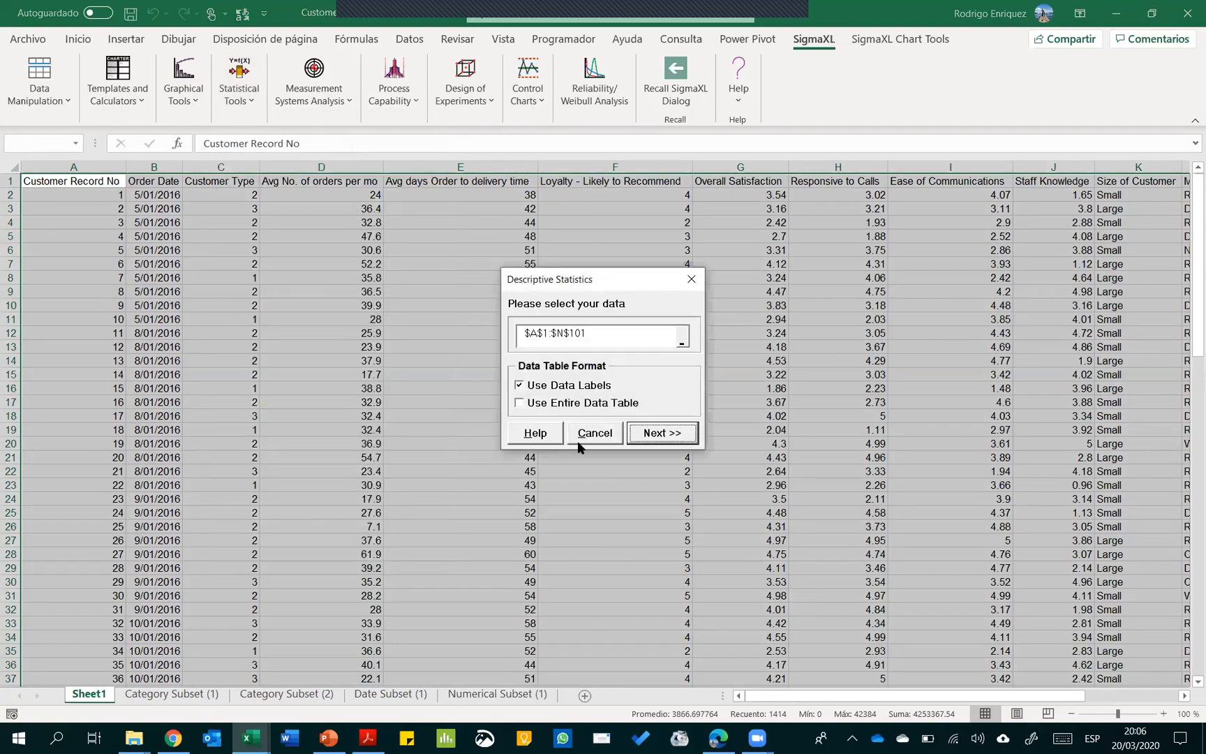
left_click(653, 435)
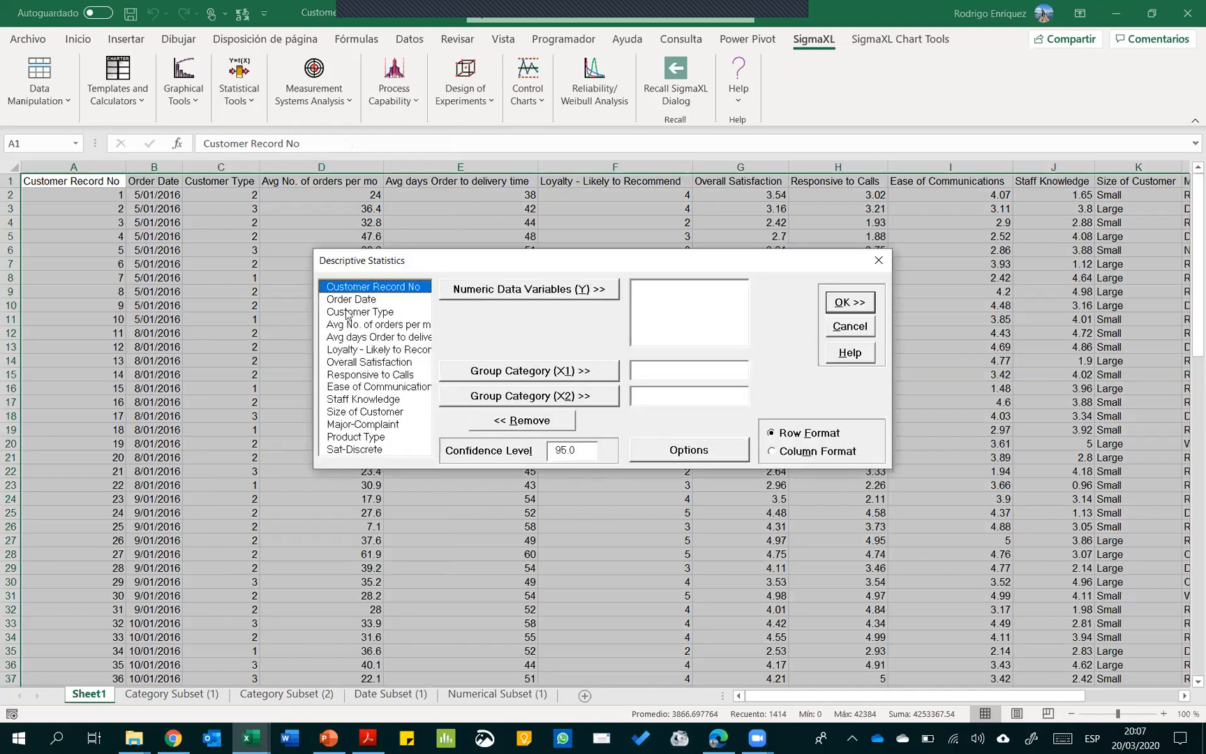
Calculate descriptive statistics for Overall Satisfaction without grouping, with a 95.0 confidence level and row format
left_click(369, 362)
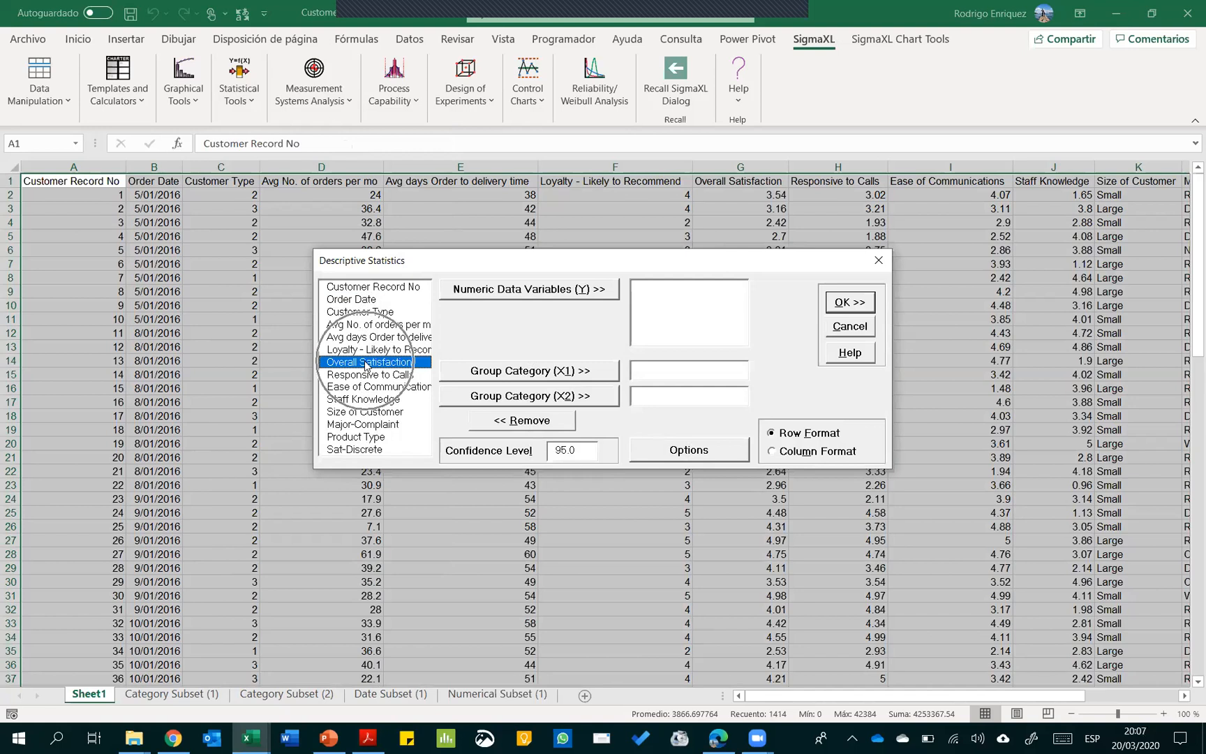
left_click(541, 296)
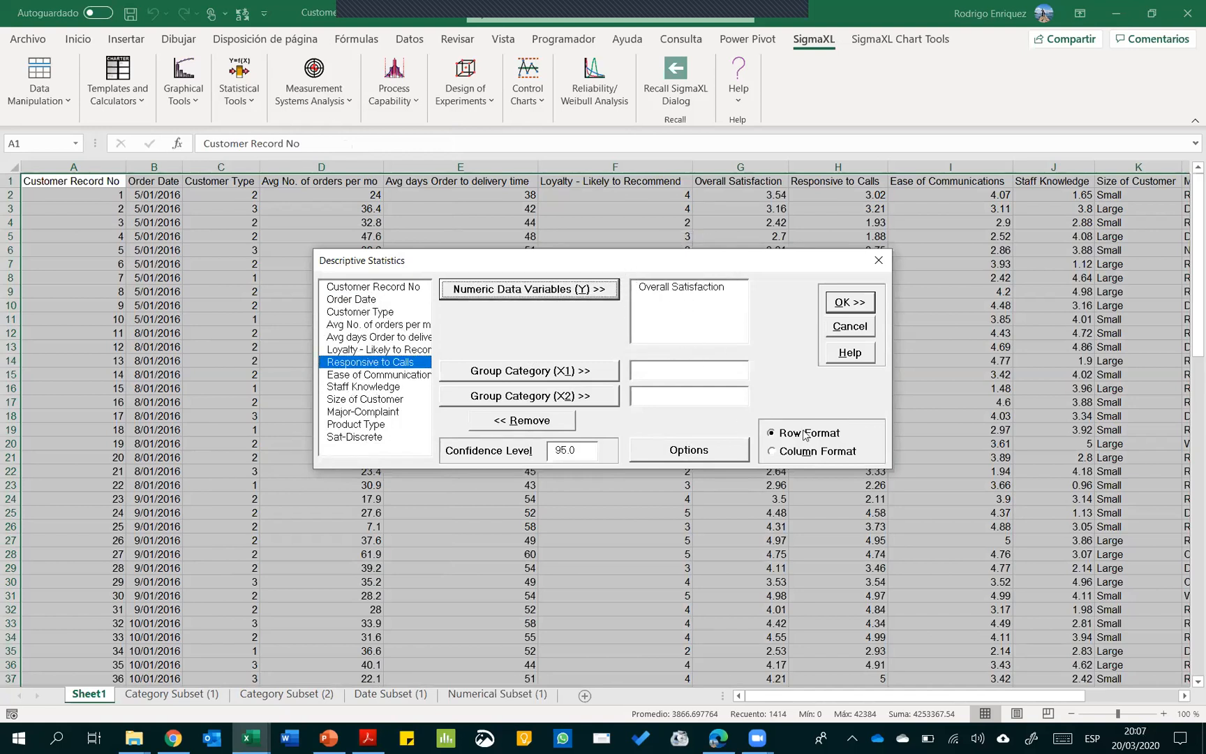
left_click(577, 450)
key("ctrl")
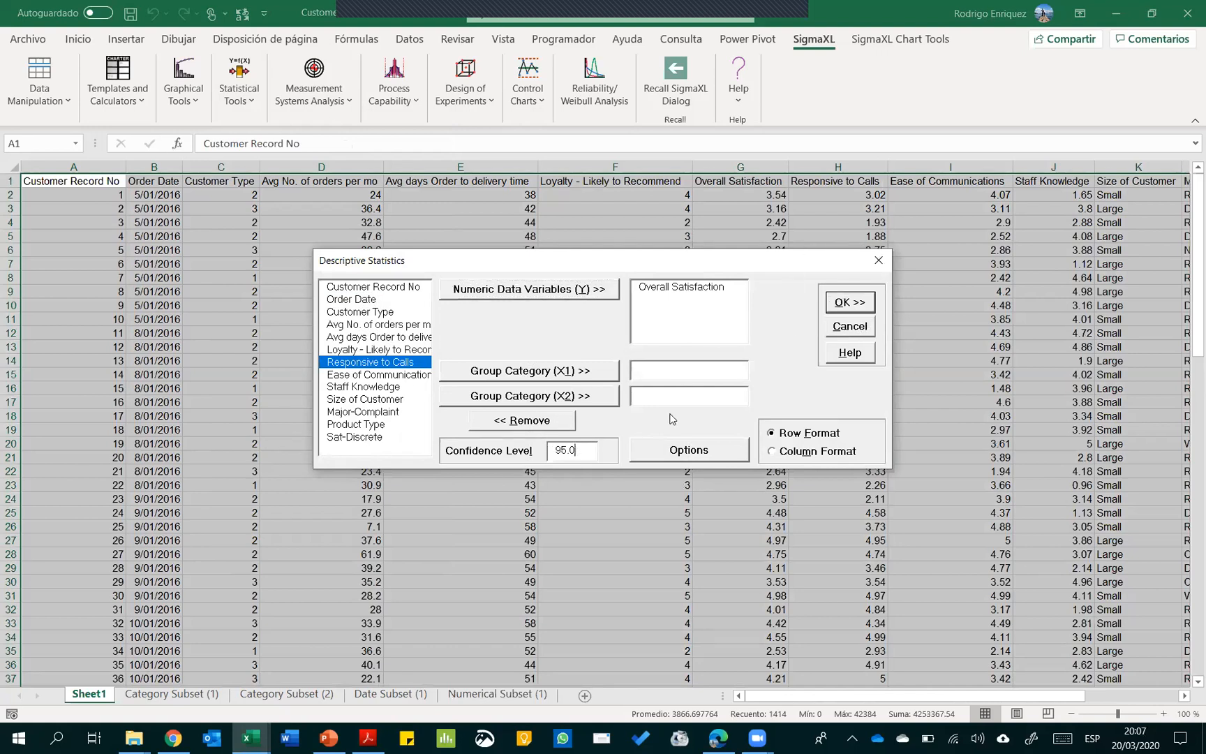
left_click(841, 309)
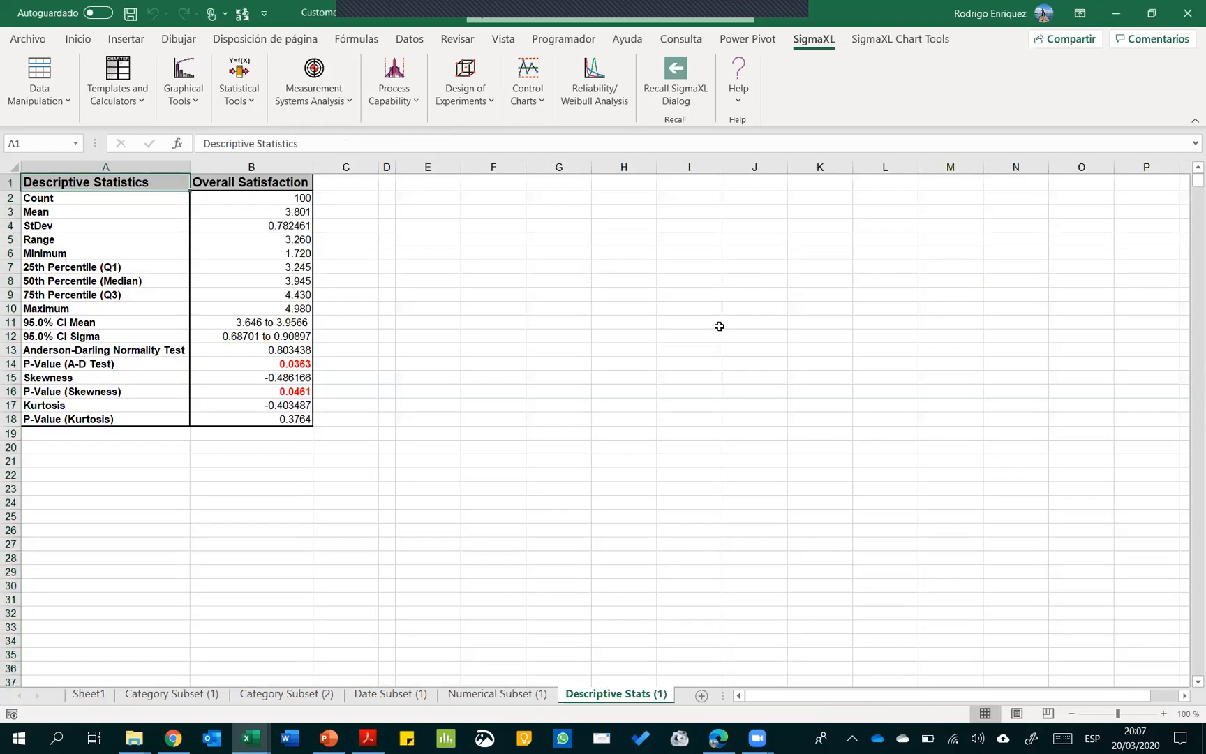
Review the Overall Satisfaction results from Count and Mean through the quartiles and Maximum on the Descriptive Stats (1) sheet
left_click_drag(91, 188, 262, 415)
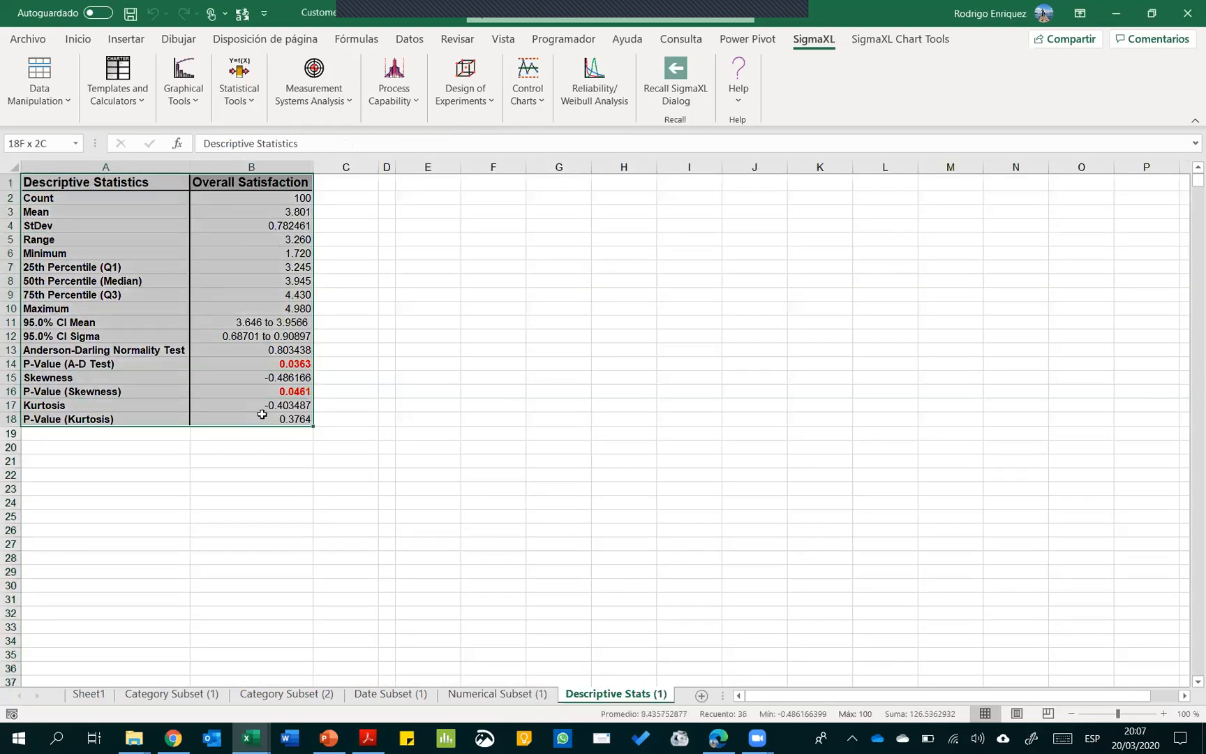
left_click(484, 395)
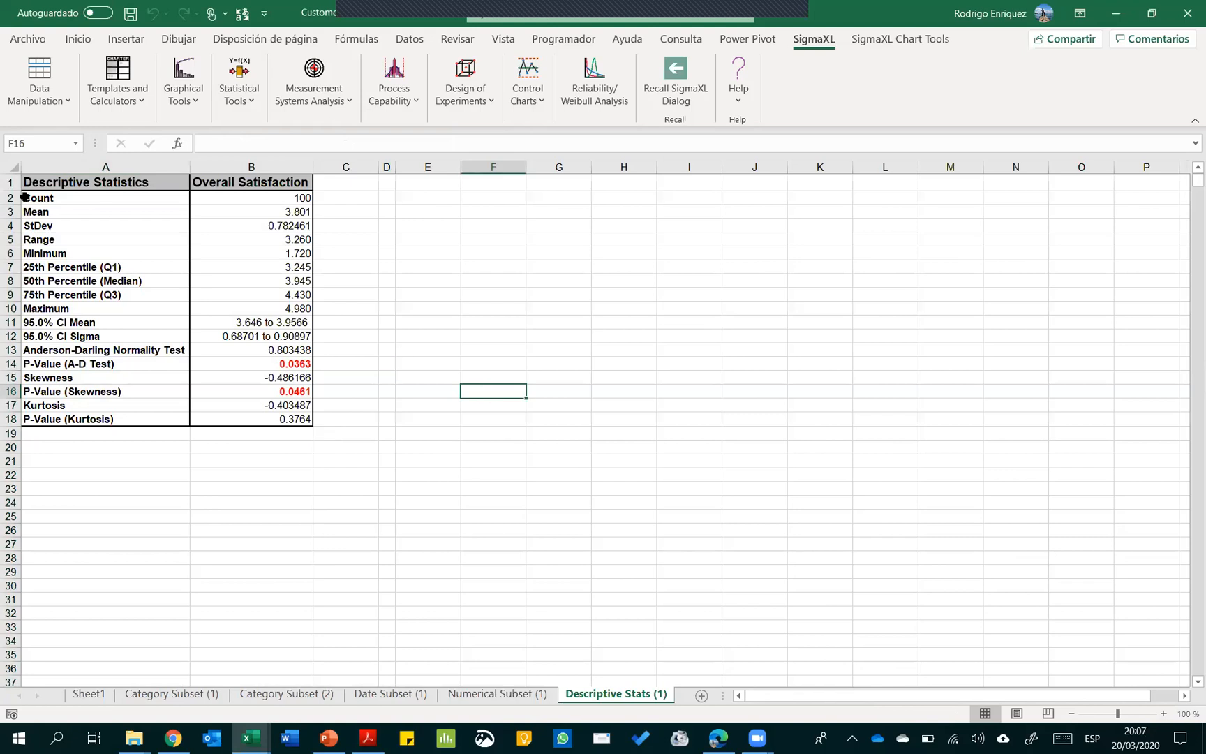
left_click(246, 199)
key("Down")
key("Down")
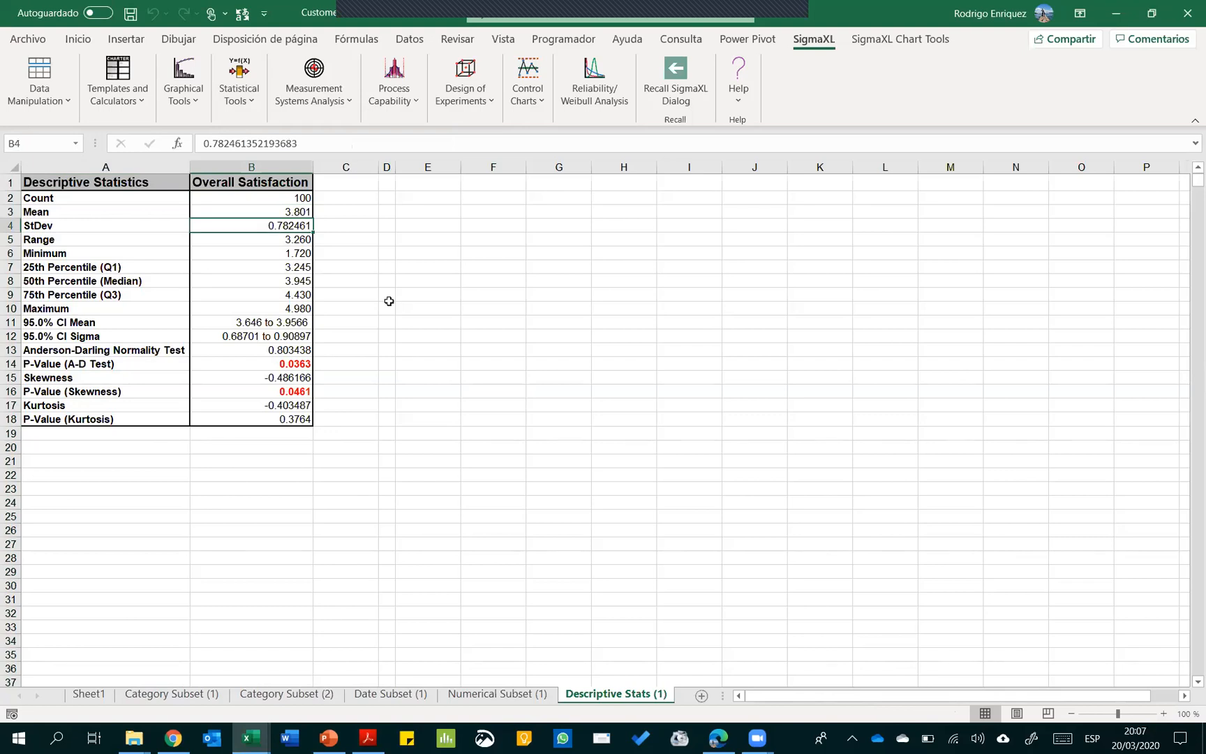
key("Down")
key("Down")
key("Down")
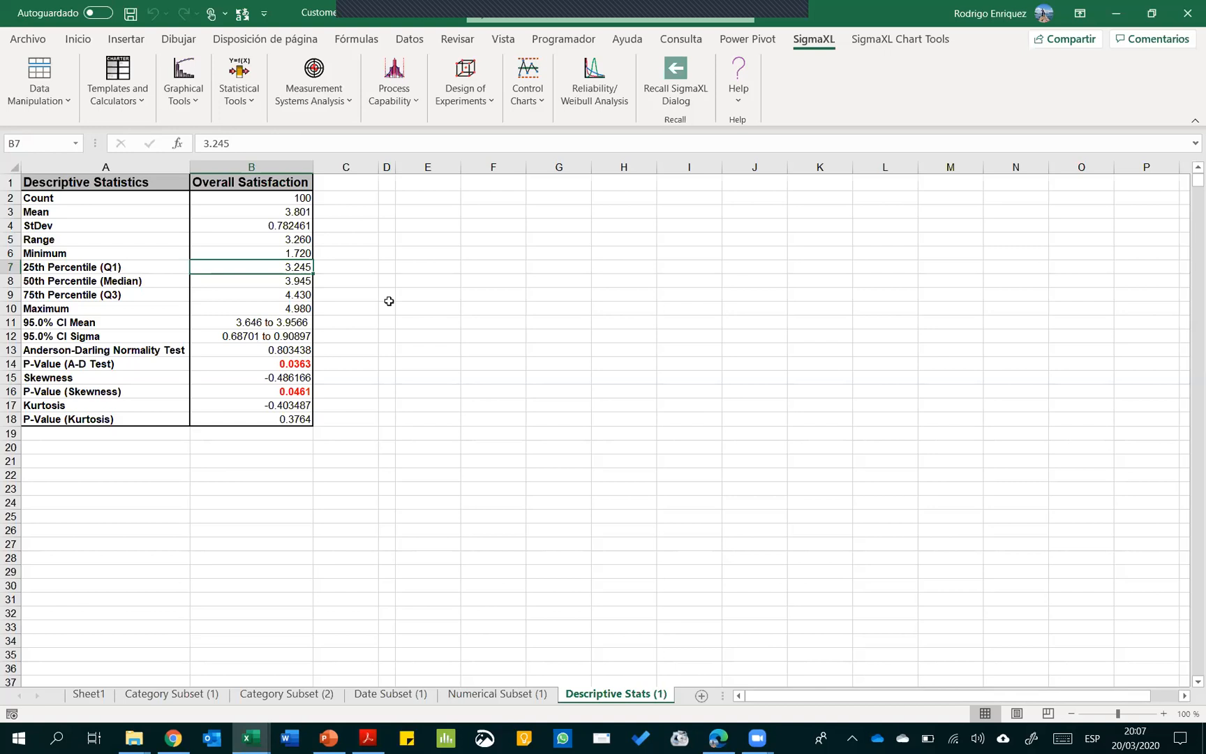
key("Down")
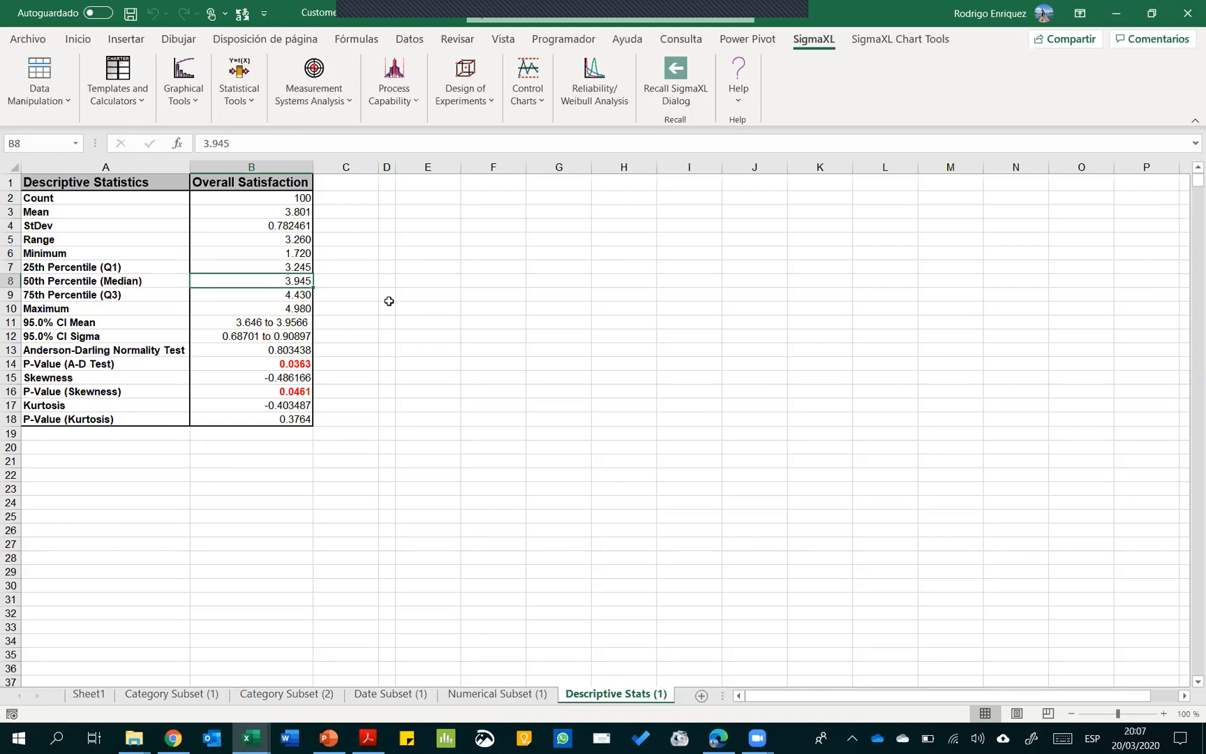
key("Down")
key("Down")
Examine the 95.0% confidence intervals for the mean and sigma of Overall Satisfaction
key("Down")
key("Left")
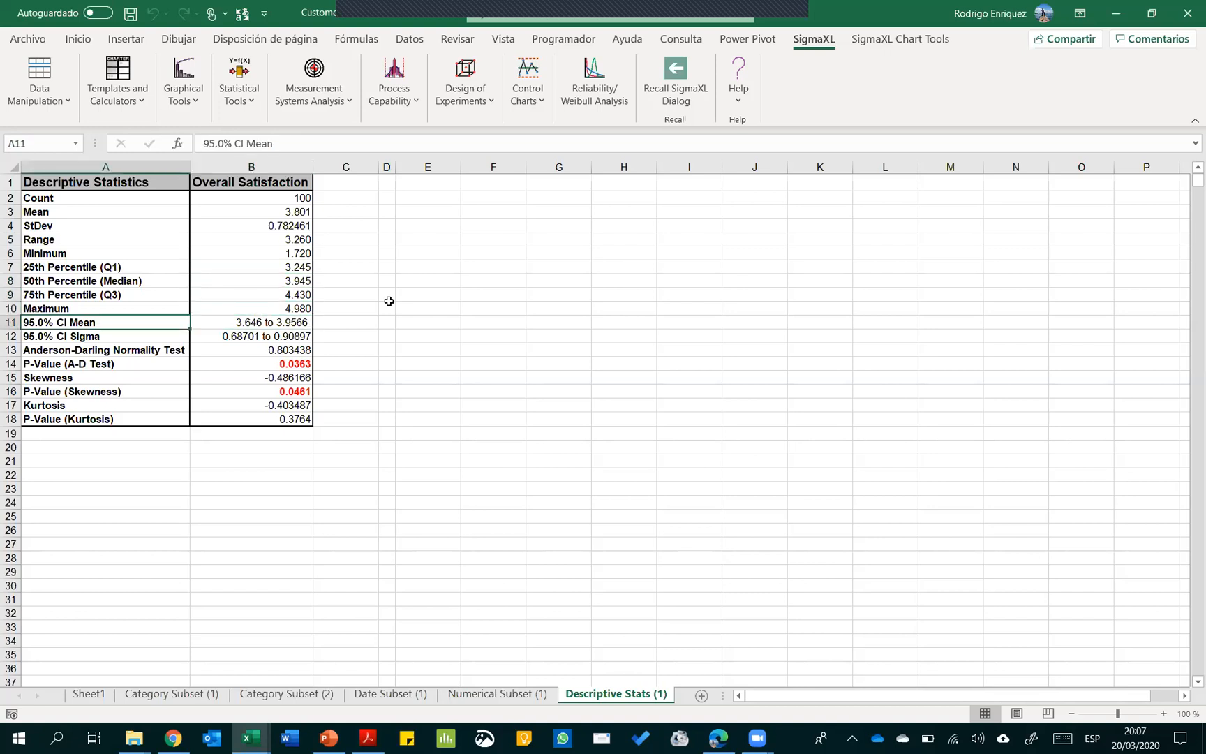
key("Down")
key("Right")
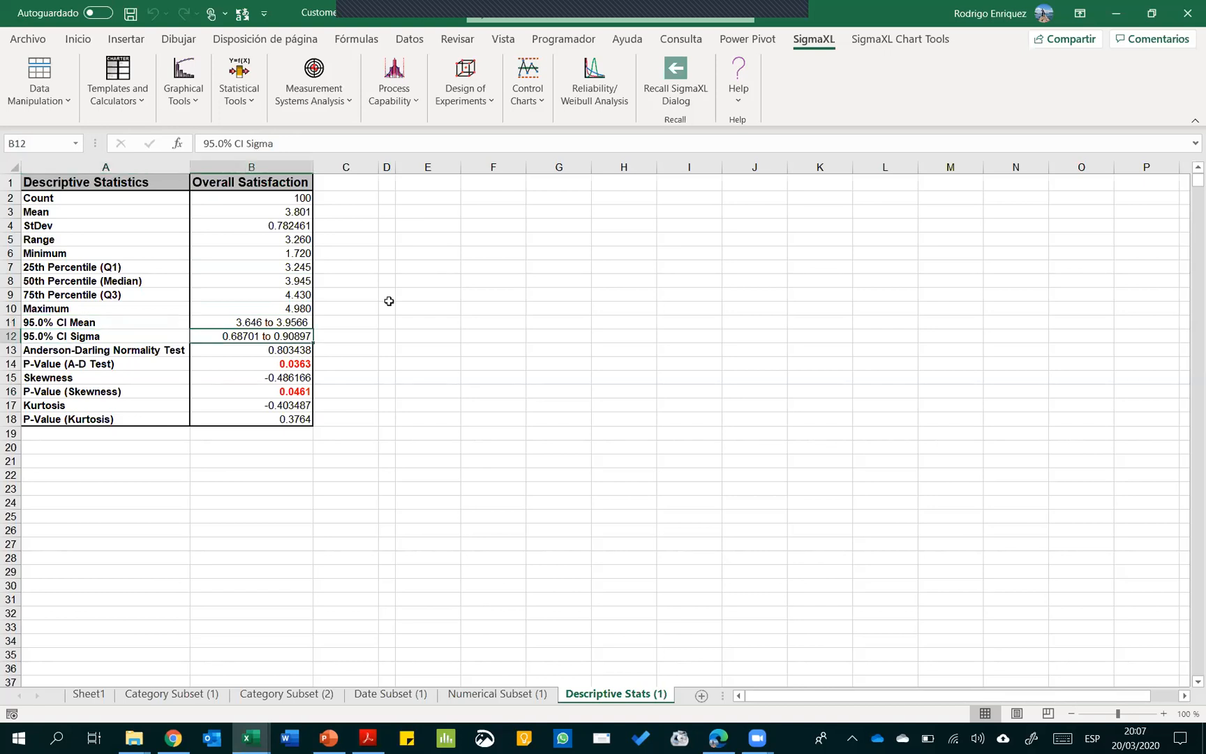
key("Up")
key("Down")
key("Up")
key("Down")
key("Up")
key("Down")
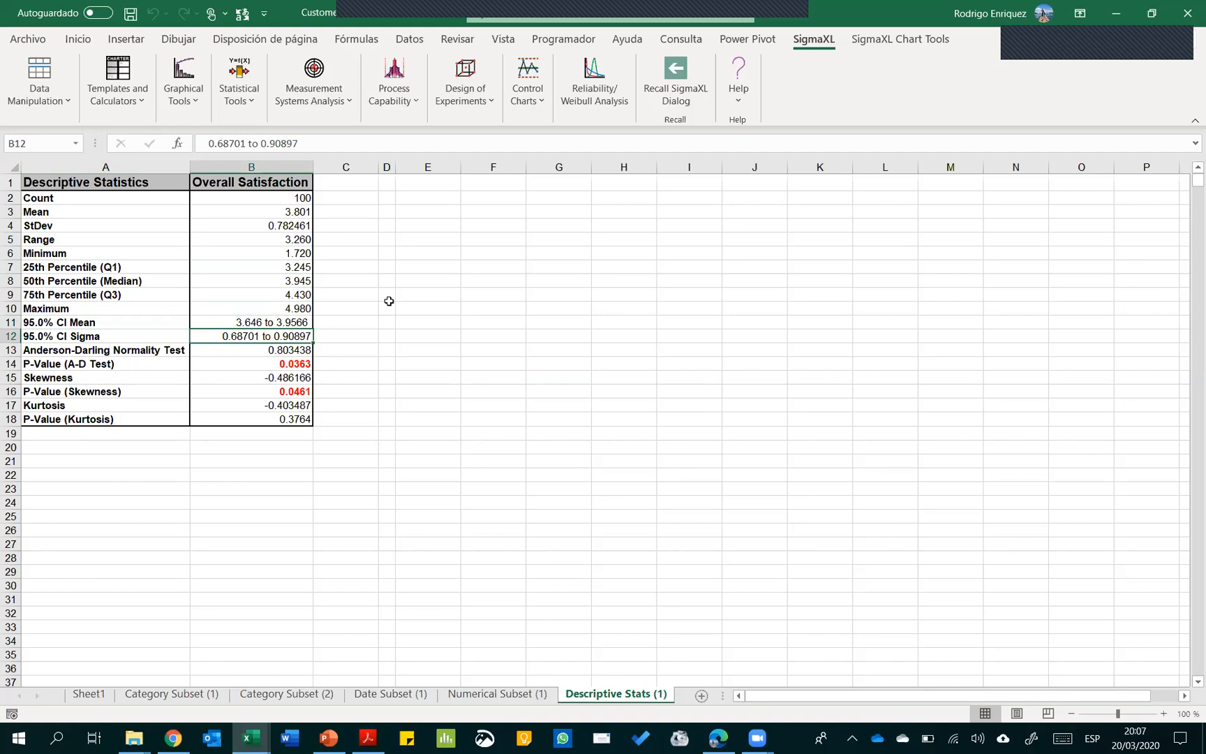
key("Left")
key("shift+Right")
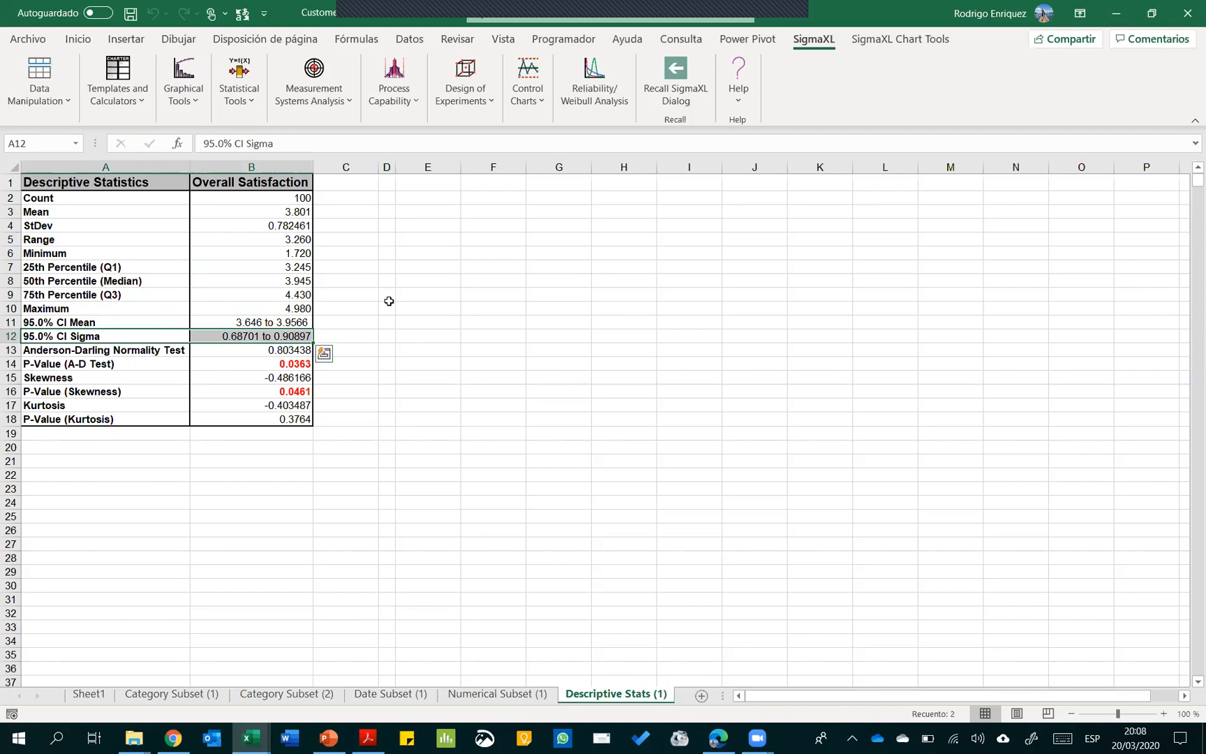
key("Up")
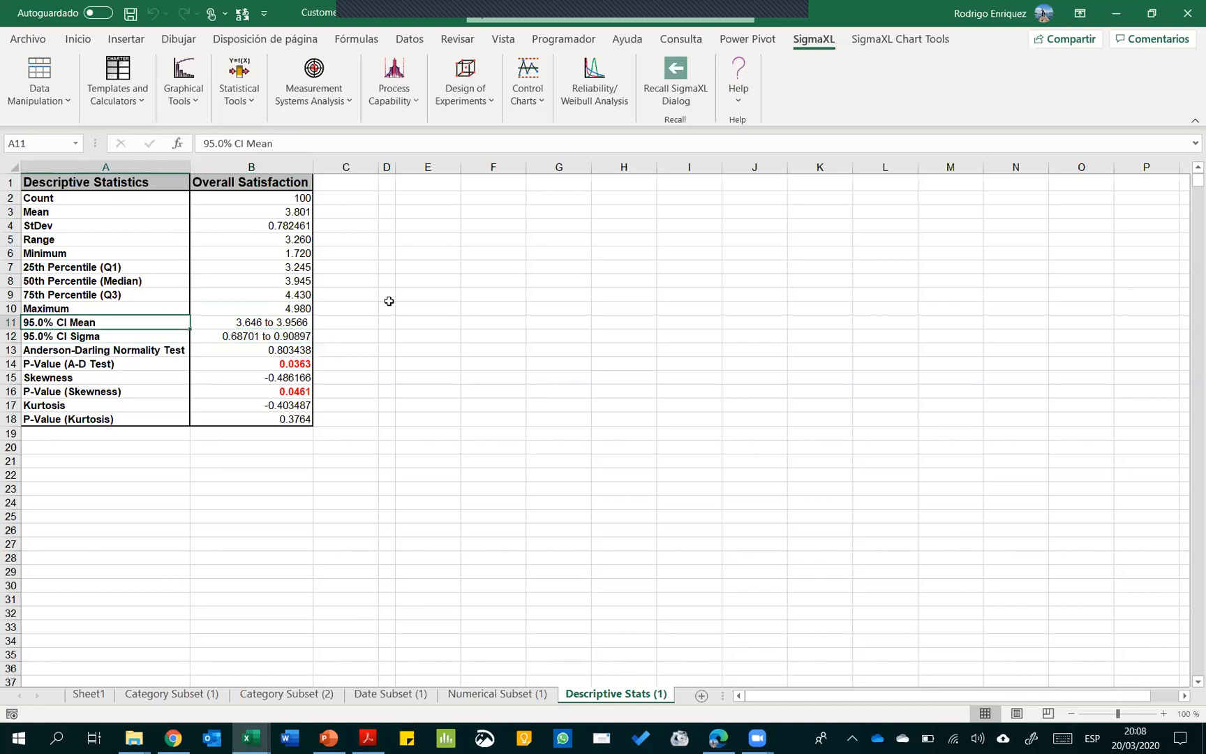
key("shift+Right")
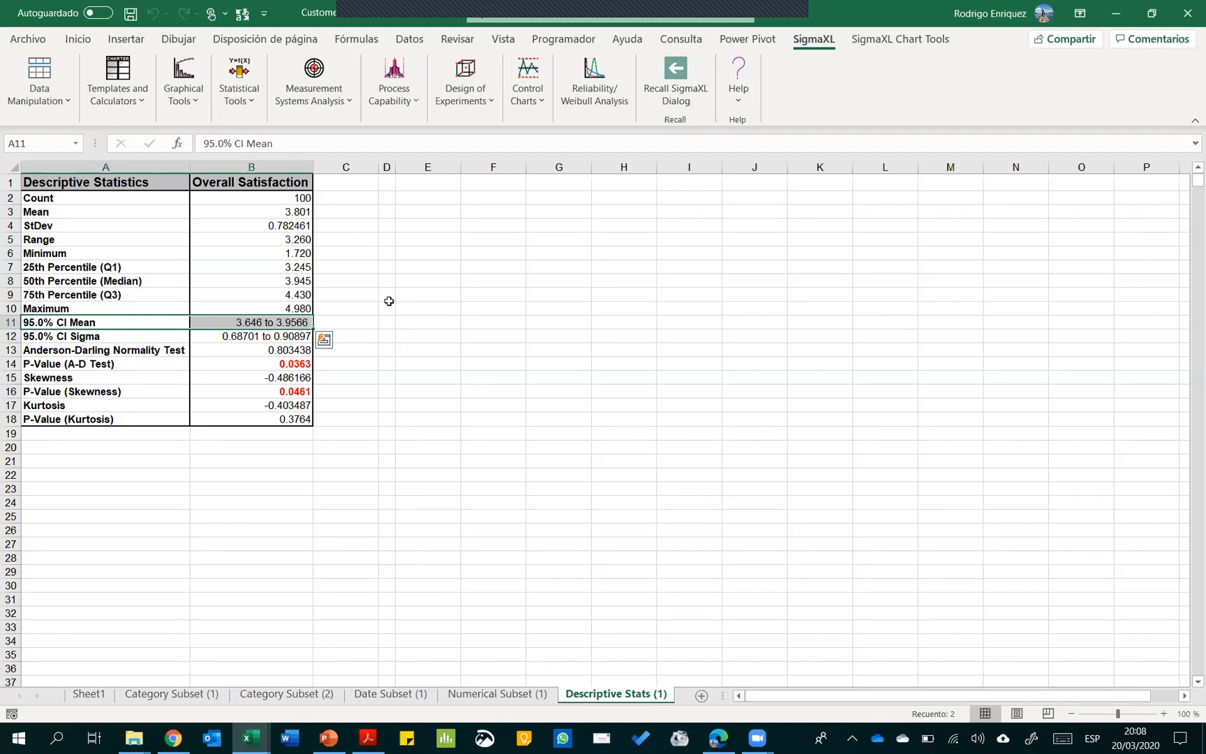
Examine the Anderson-Darling normality test, its P-value, and the skewness and kurtosis results for Overall Satisfaction
key("Down")
key("Down")
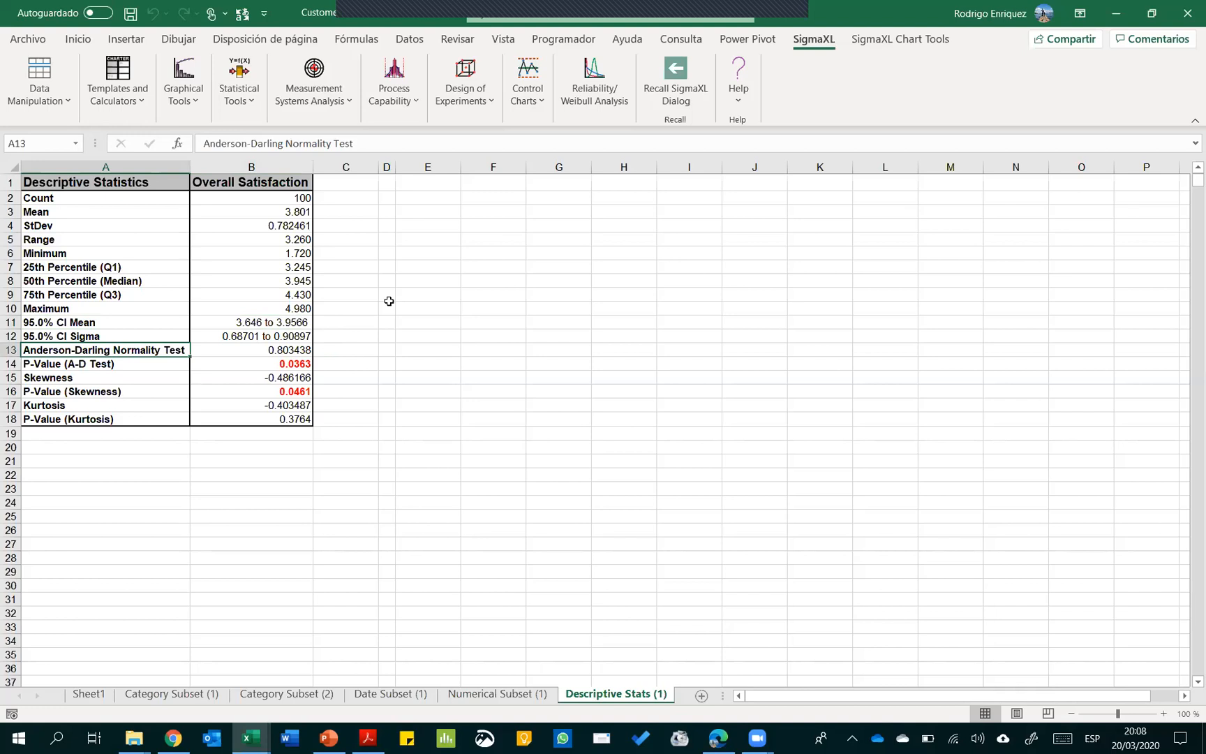
key("Right")
key("Left")
key("Down")
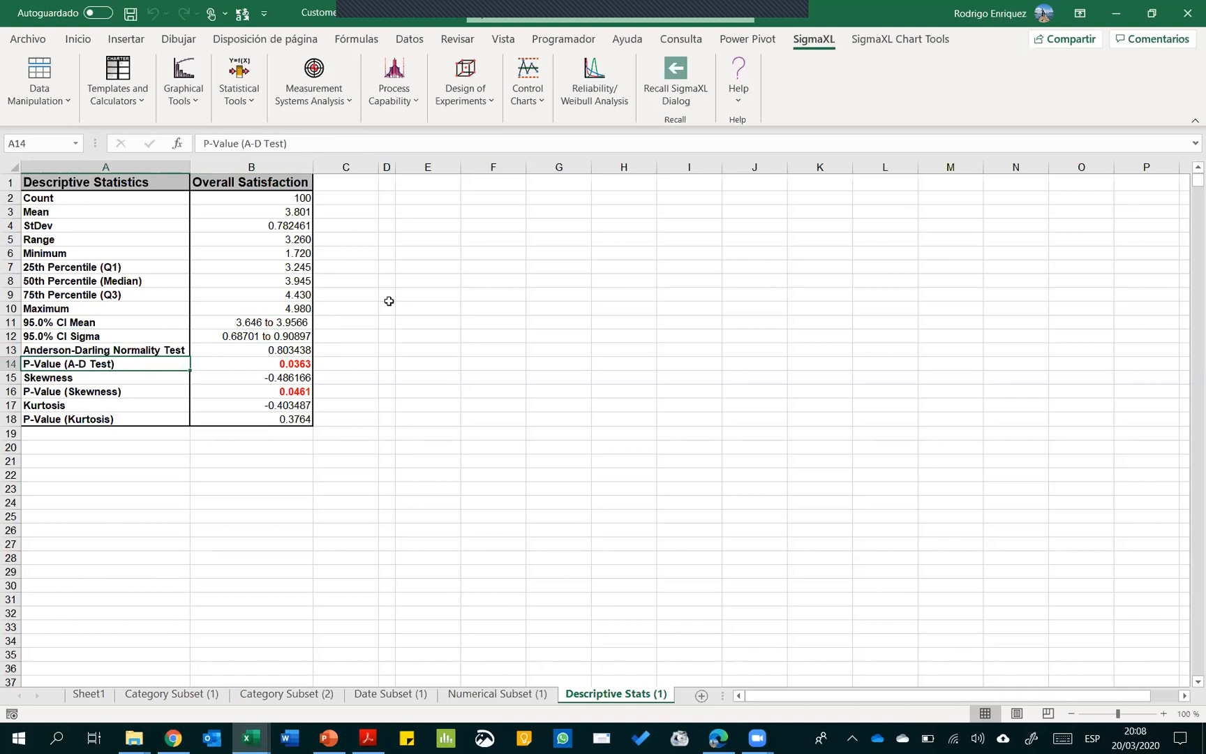
key("Down")
key("Right")
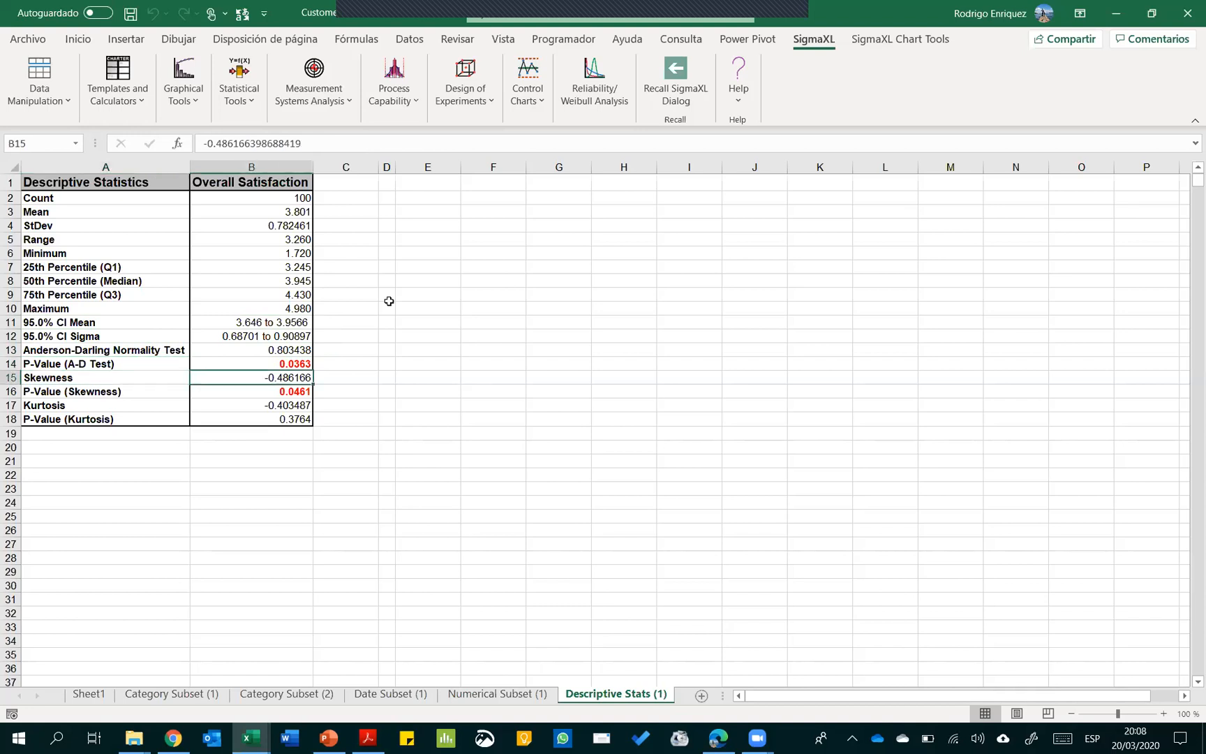
key("Left")
key("Down")
key("Down")
key("Right")
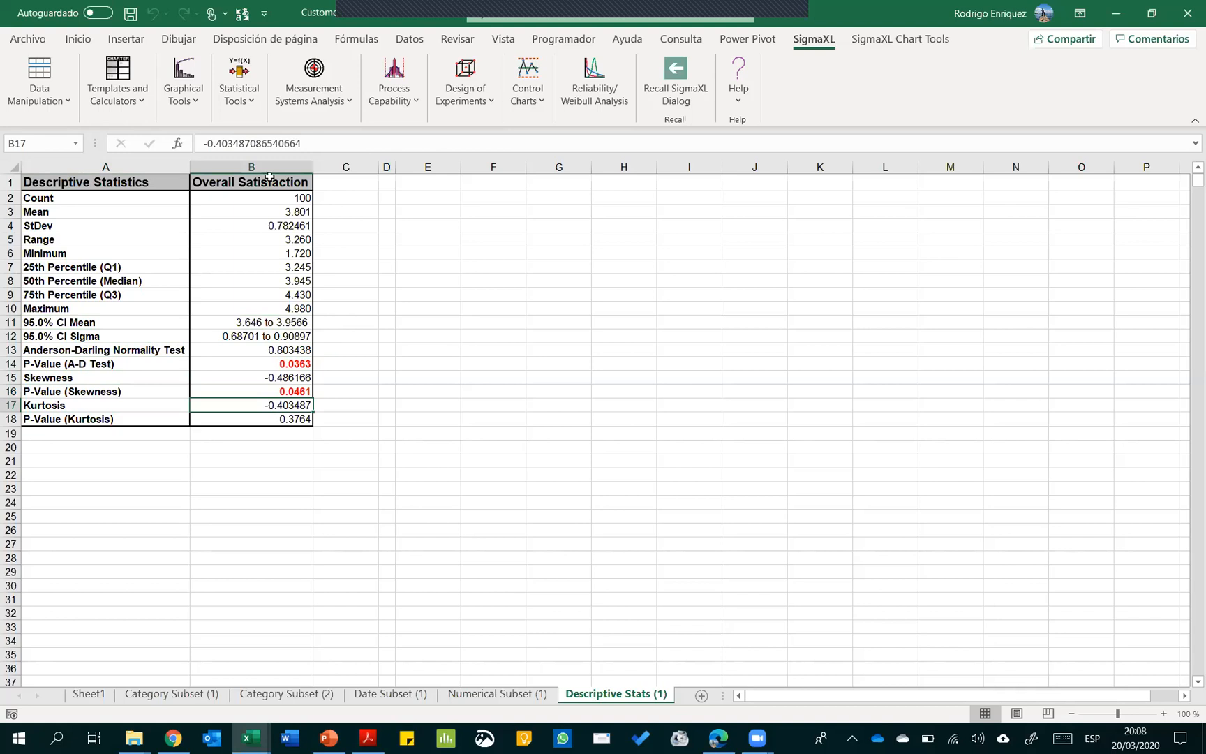
left_click(392, 379)
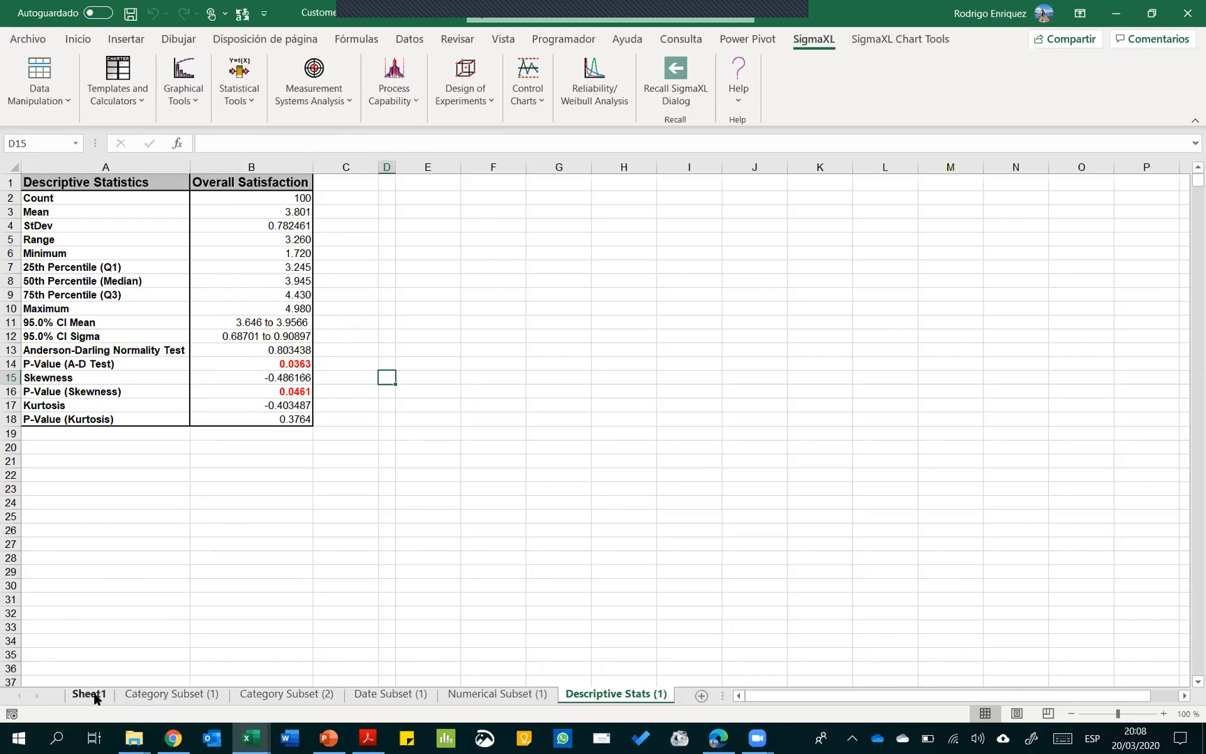
Return to Sheet1 and start another Descriptive Statistics analysis on the selected customer data table
left_click(89, 694)
left_click(239, 91)
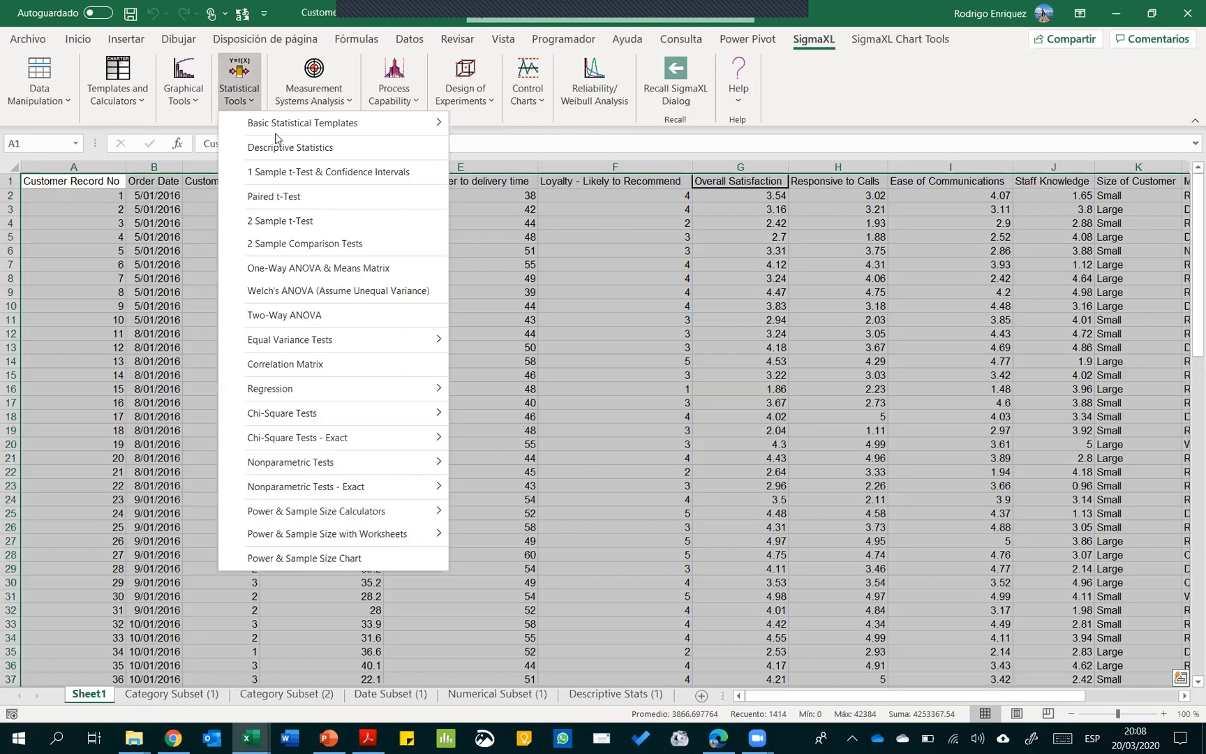
left_click(294, 148)
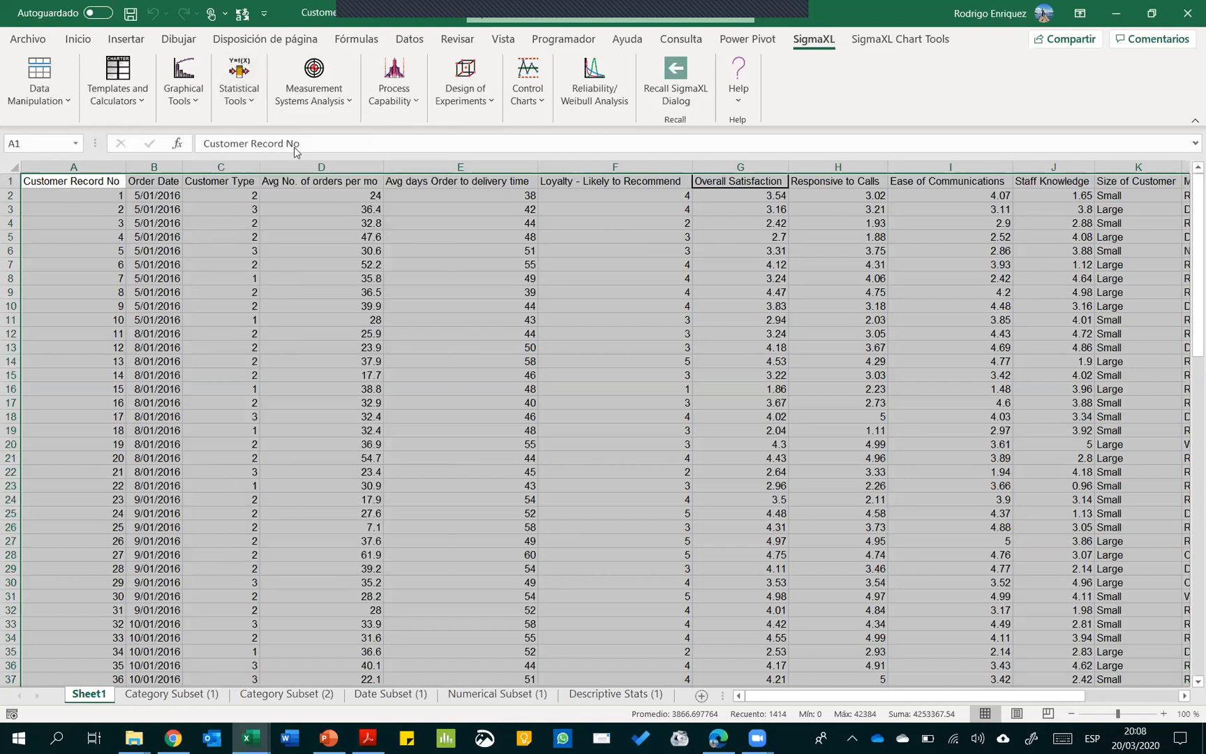
left_click(651, 434)
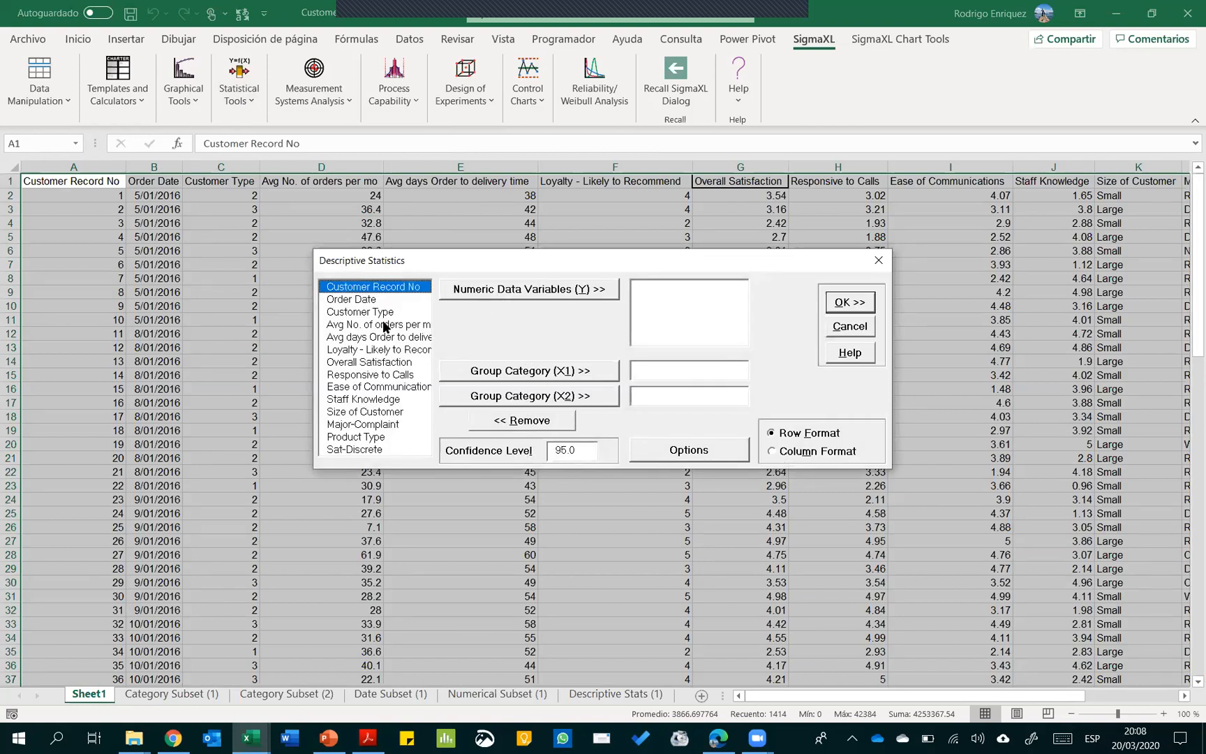
Calculate descriptive statistics for Overall Satisfaction with Customer Type as Group Category X1, and highlight the resulting statistics for the three customer types
left_click(368, 362)
left_click(507, 290)
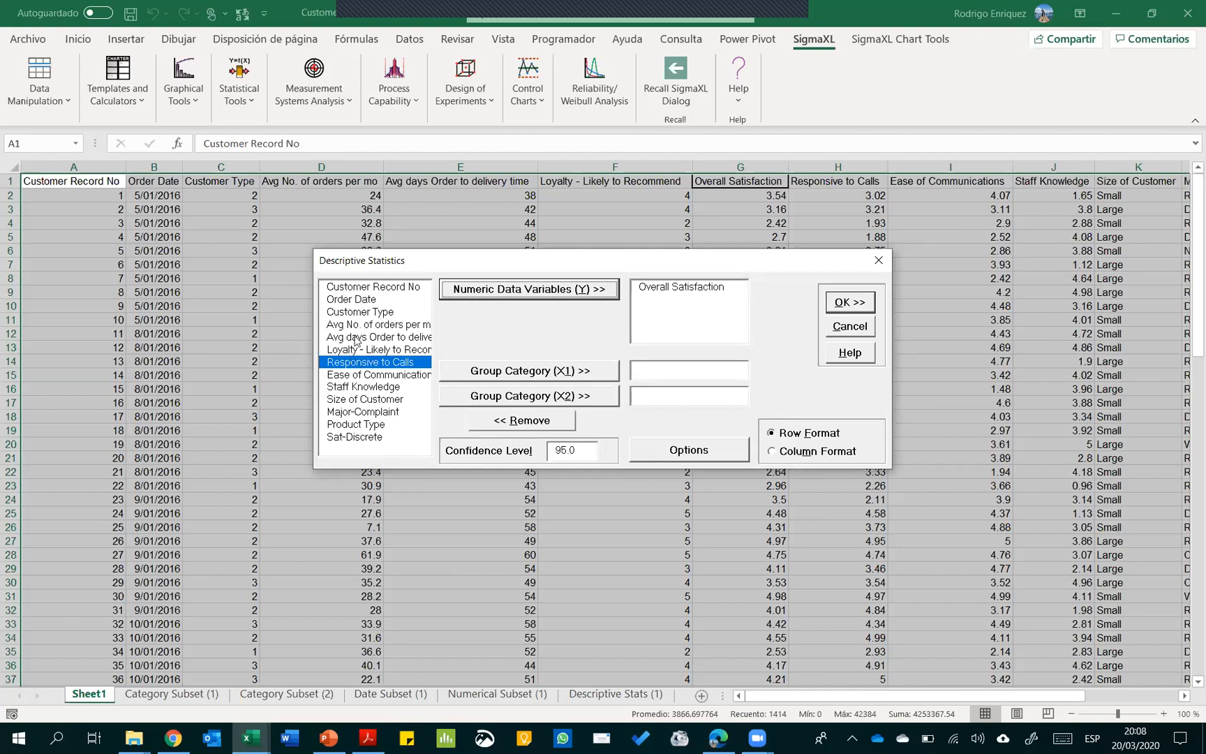
left_click(351, 438)
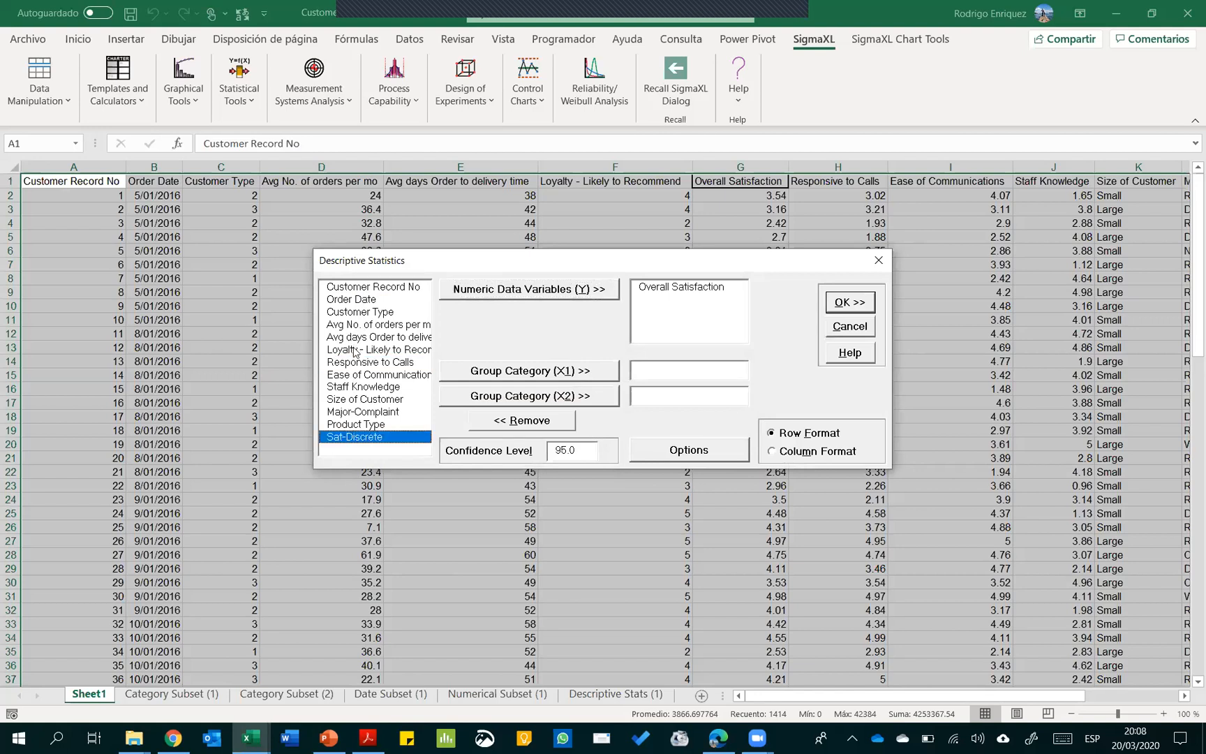
left_click(363, 288)
left_click(366, 312)
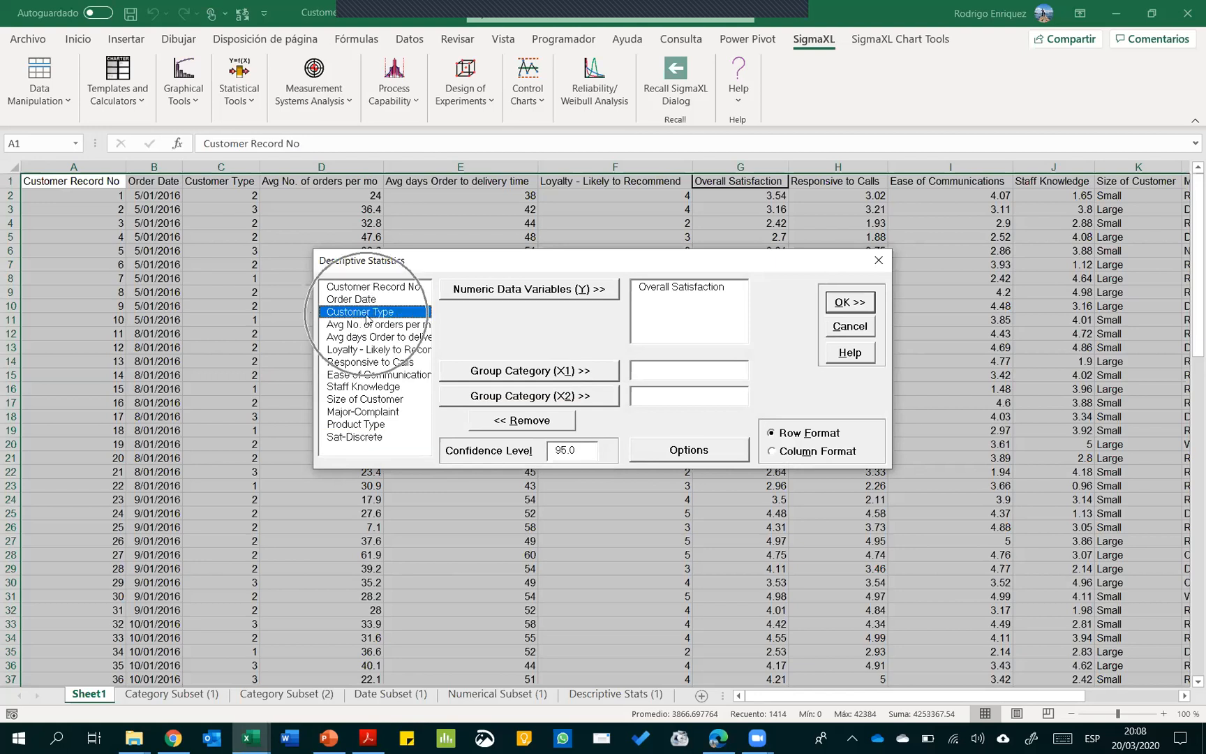
left_click(529, 376)
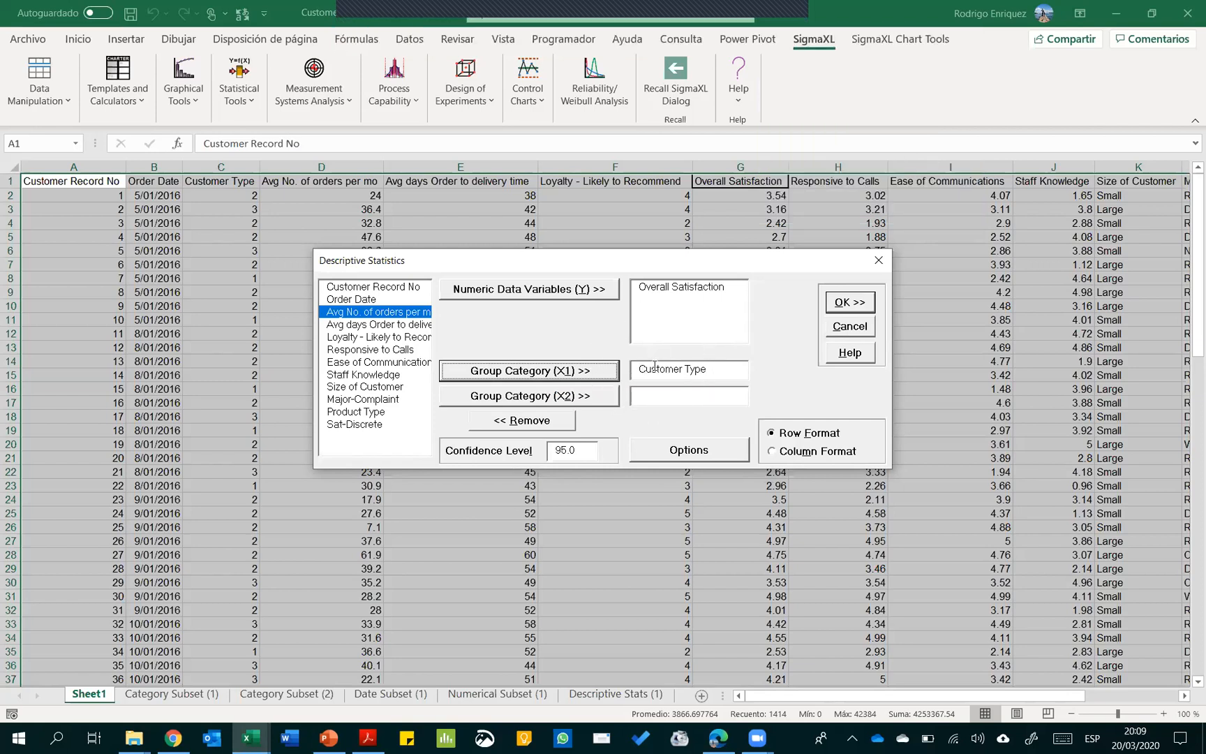
left_click(838, 307)
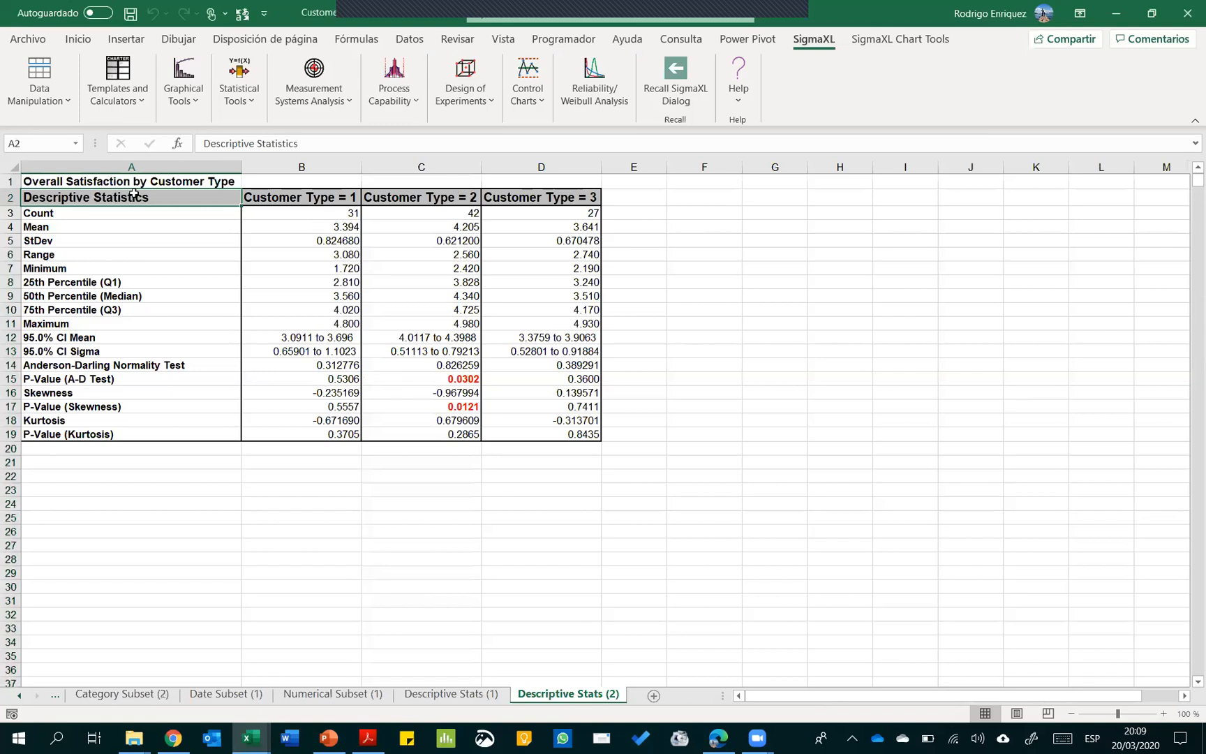
left_click_drag(328, 198, 537, 434)
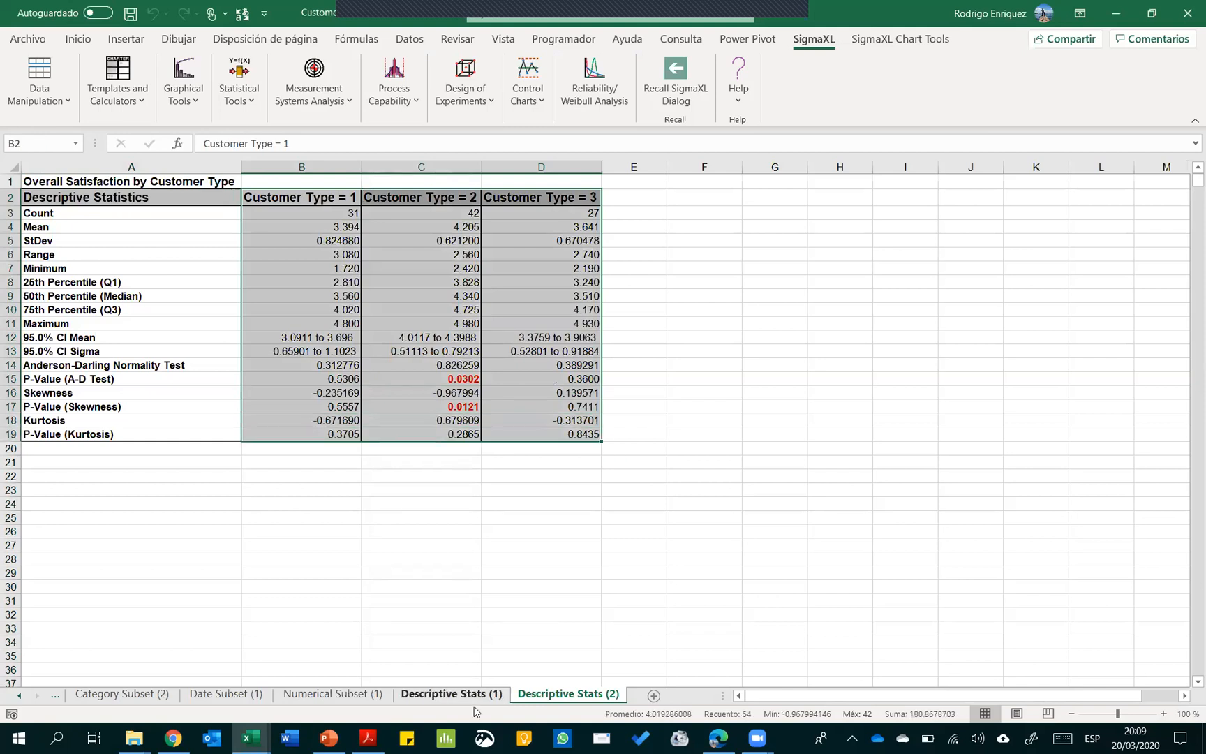
Copy the ungrouped statistics table, A1:B18 of Descriptive Stats (1), to cell E2 of Descriptive Stats (2), beside the Customer Type results
left_click(464, 694)
left_click_drag(224, 181, 226, 416)
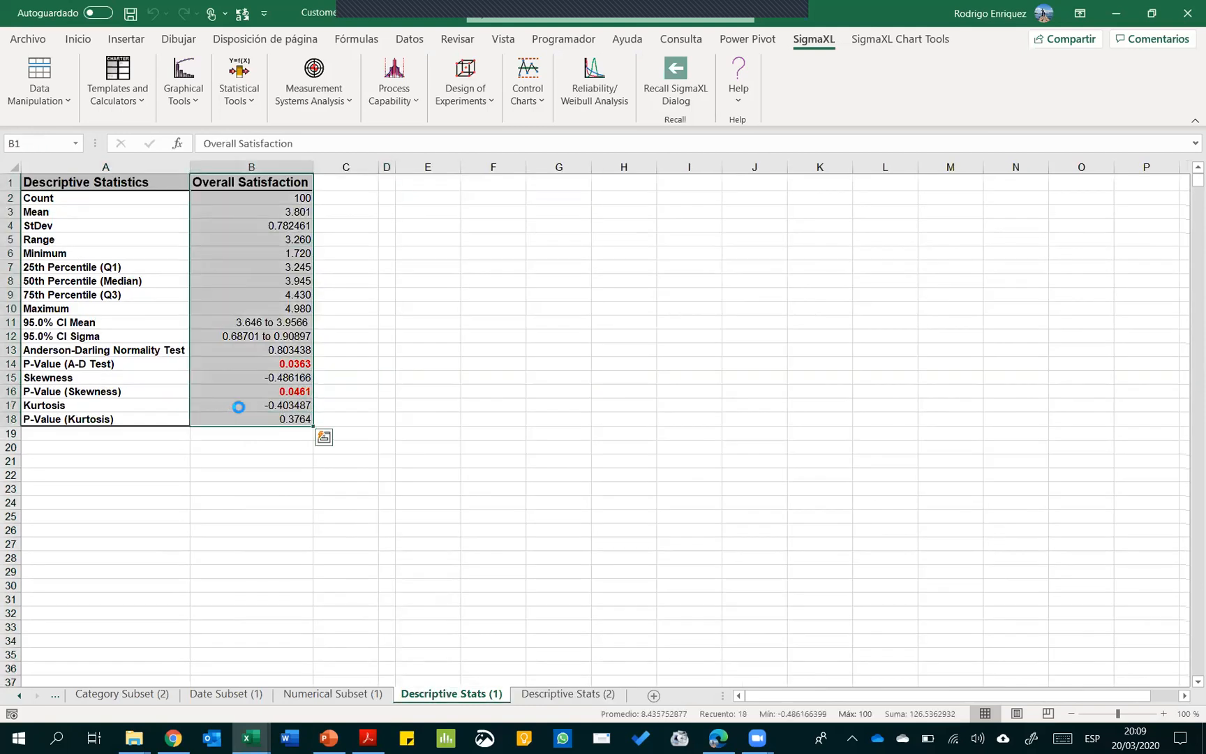
key("ctrl+c")
left_click_drag(105, 182, 251, 420)
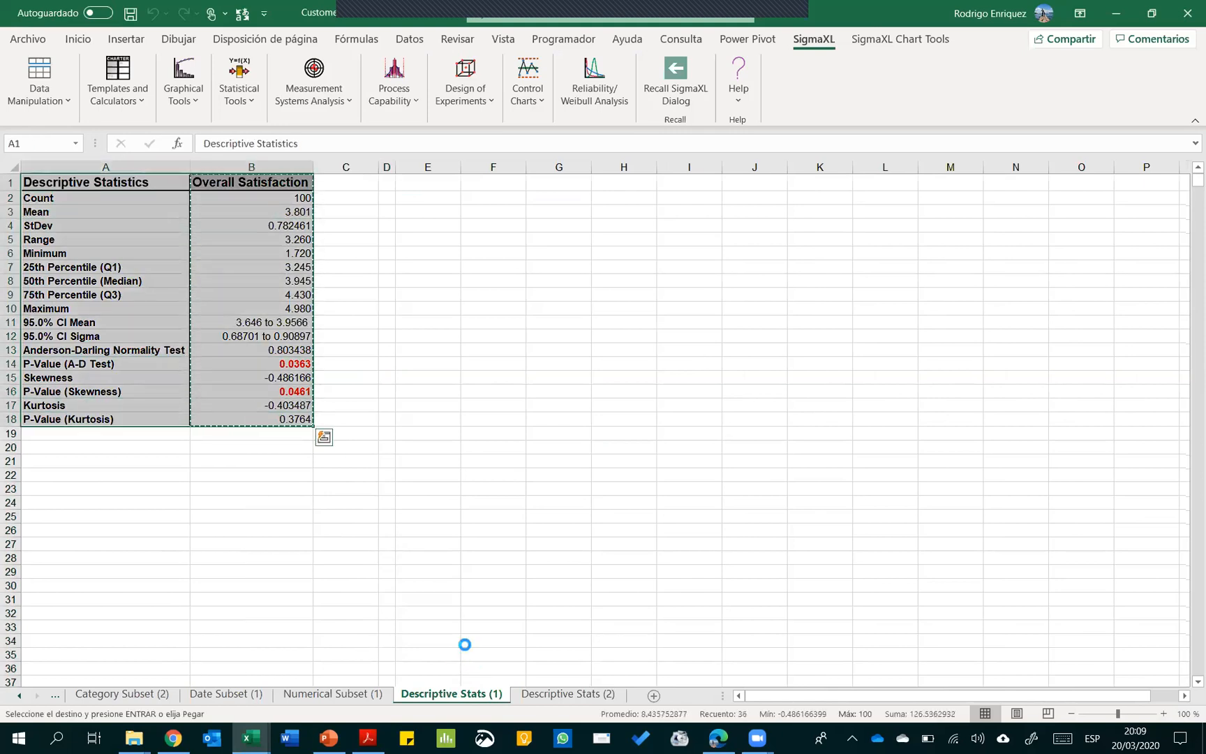
left_click(544, 692)
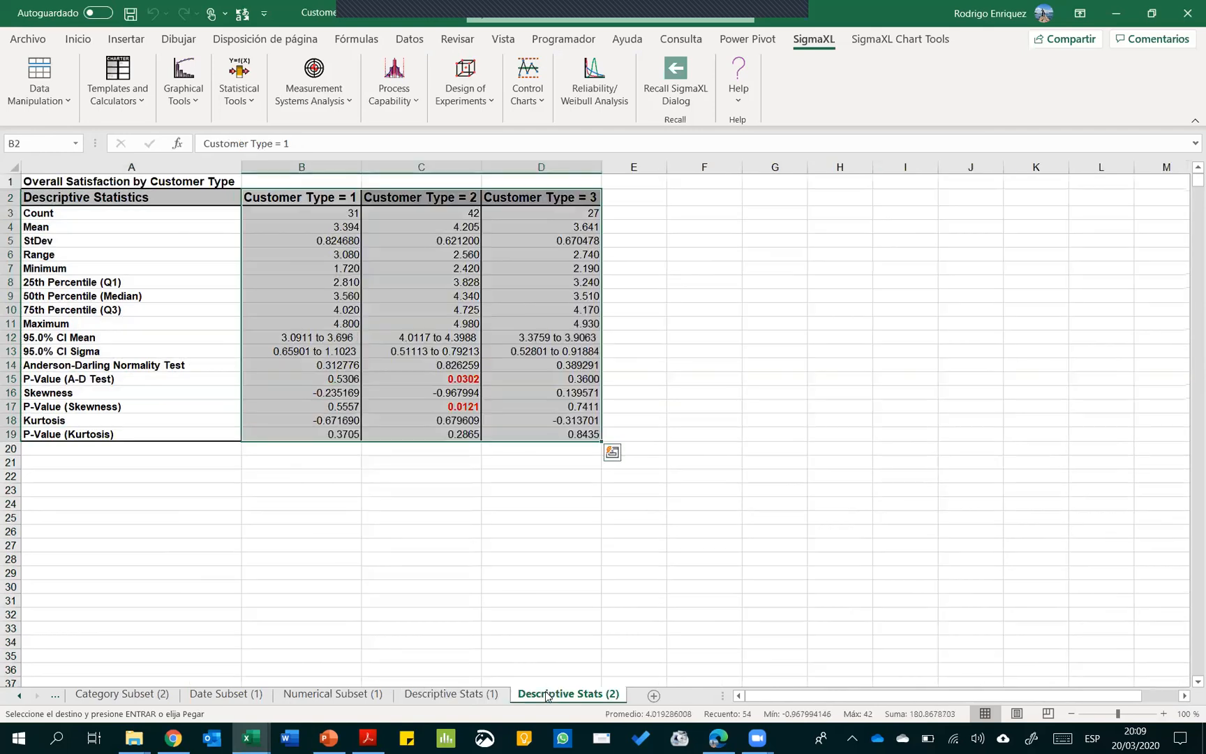
left_click(636, 197)
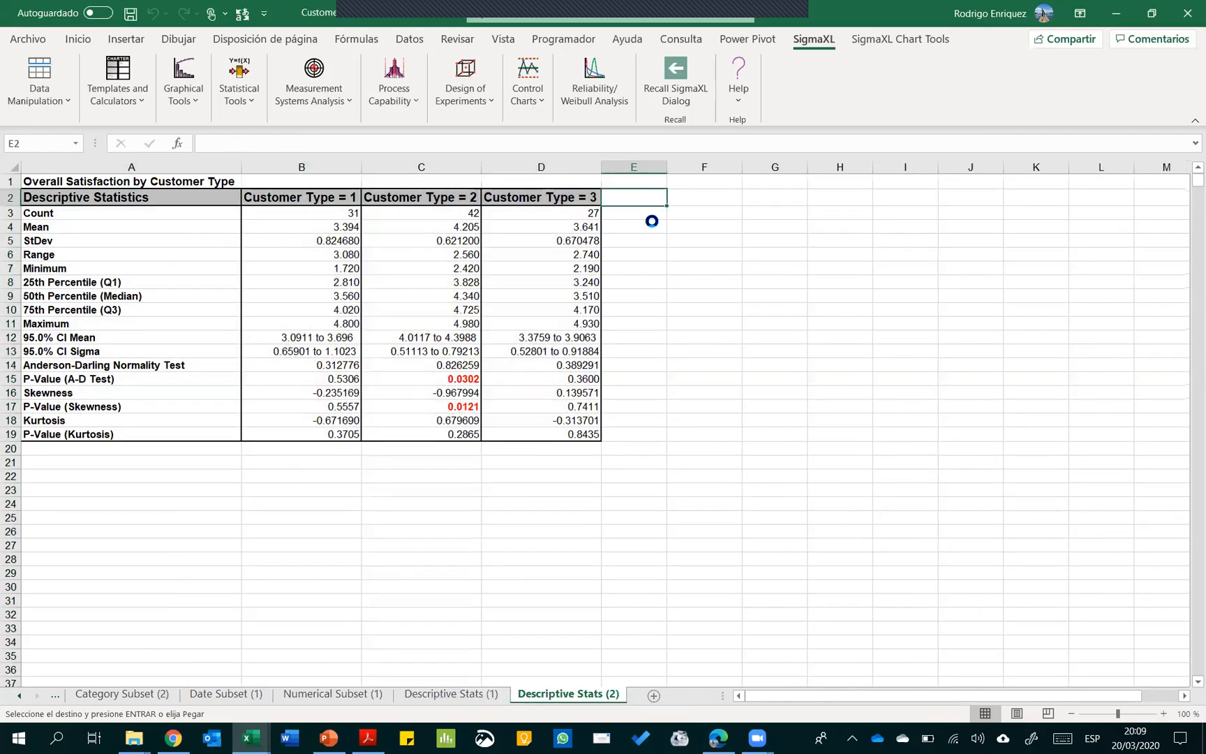
key("ctrl+v")
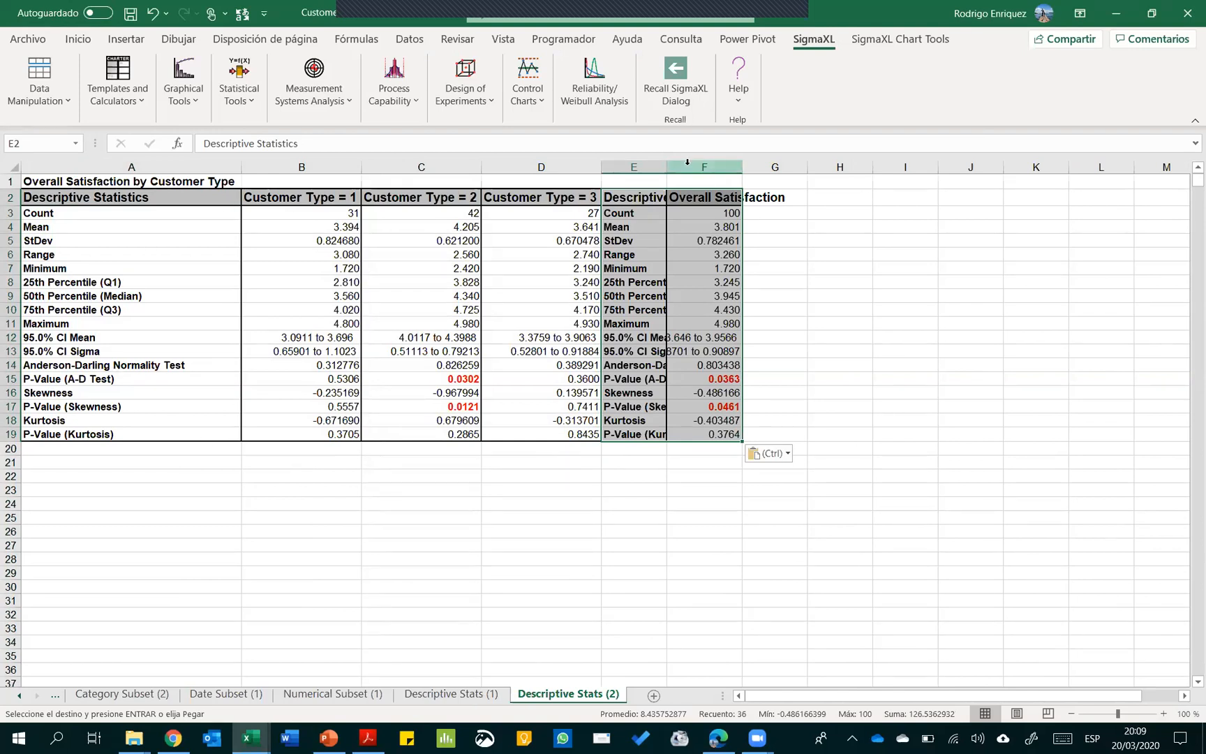
Delete the duplicate statistic-label column E and autofit the width of the pasted Overall Satisfaction column
right_click(638, 164)
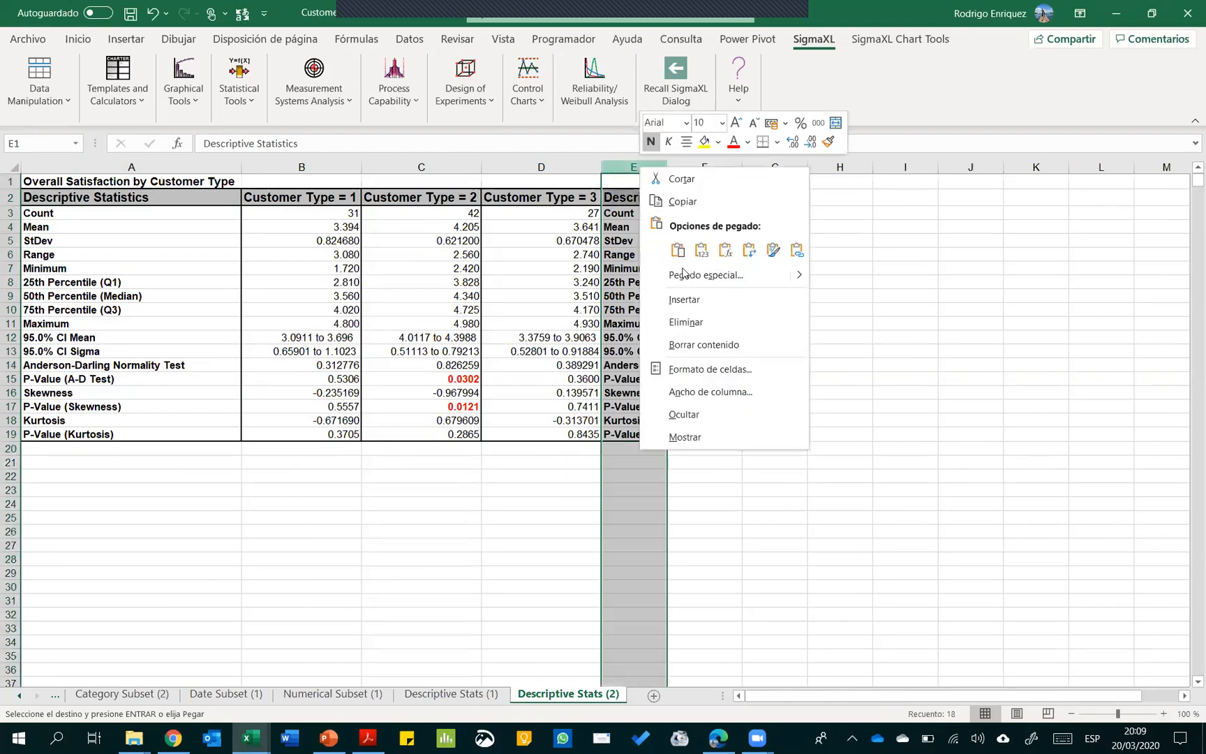
left_click(681, 323)
left_click(776, 293)
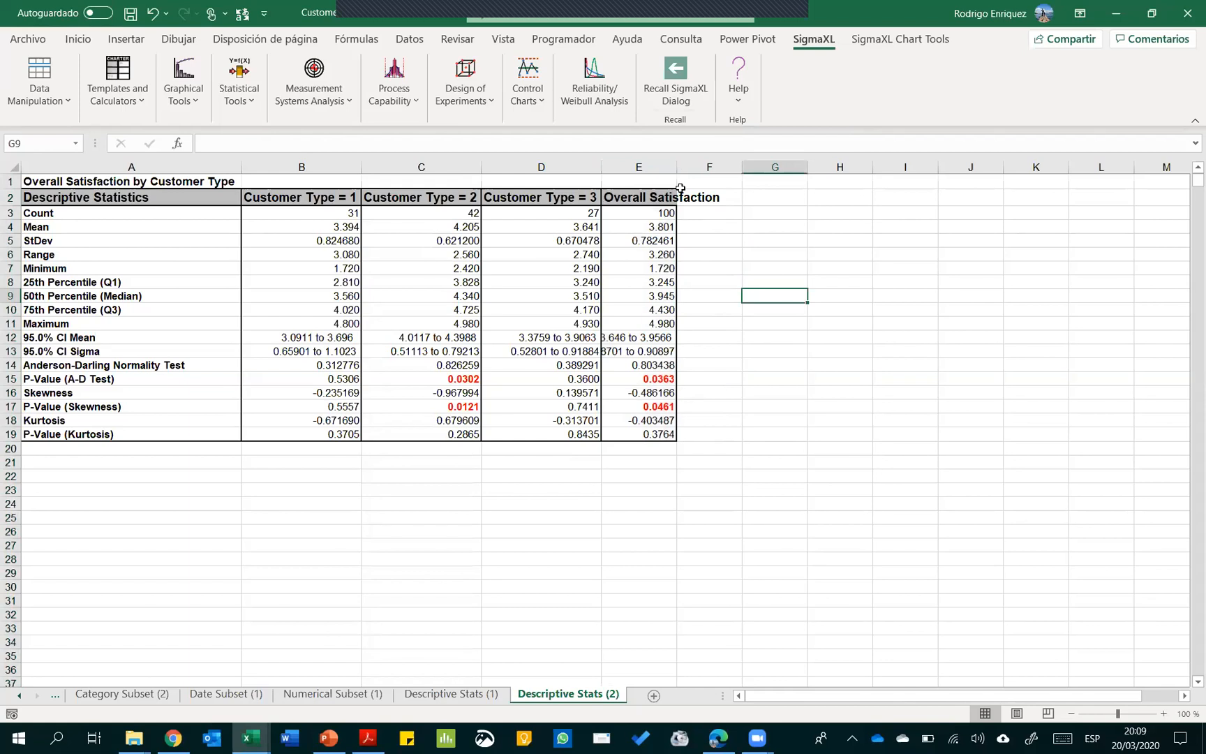
double_click(676, 167)
left_click_drag(674, 200, 651, 435)
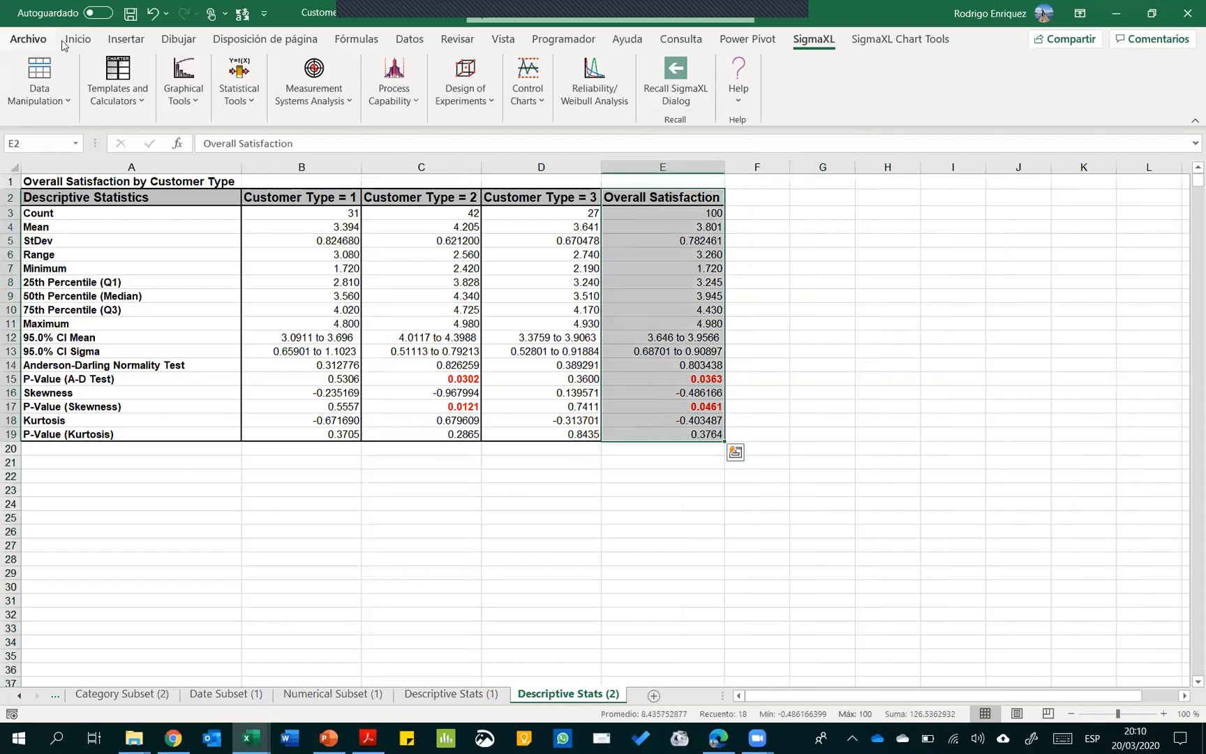
left_click(835, 349)
Compare the mean satisfaction of Customer Type 1 with that of Customer Type 2
left_click(303, 228)
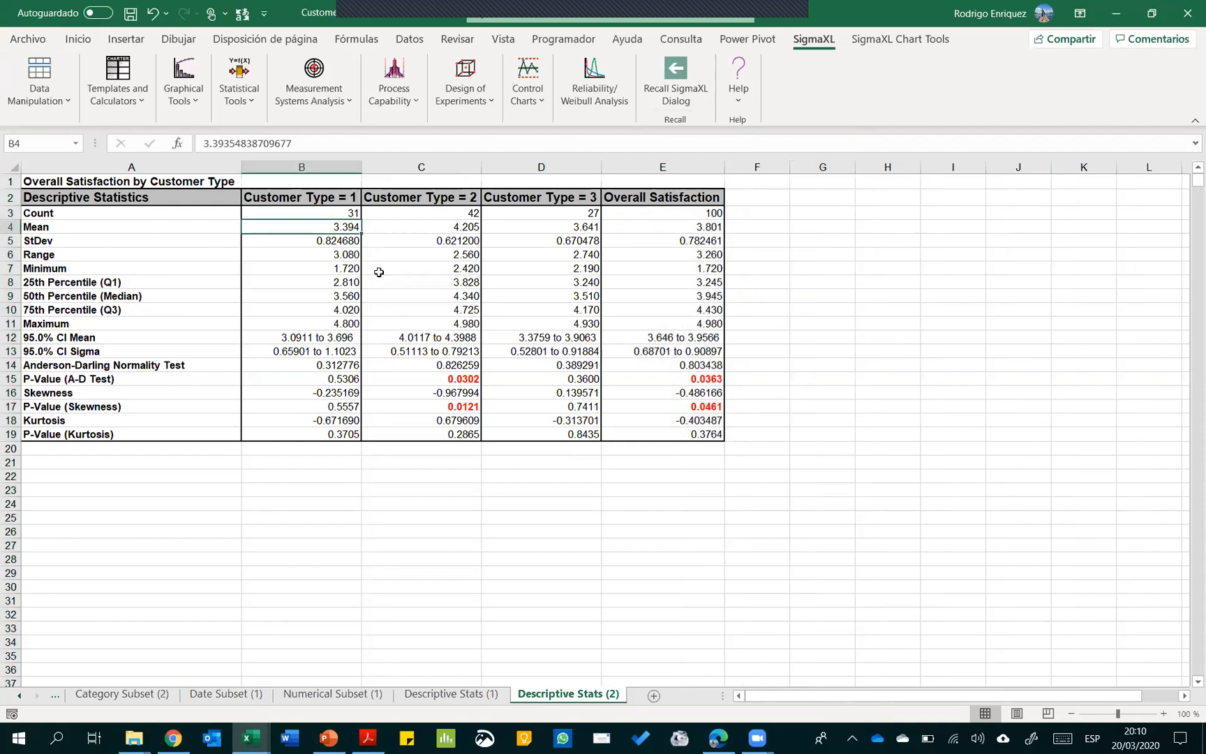
key("Right")
key("Left")
key("Left")
key("Right")
key("Right")
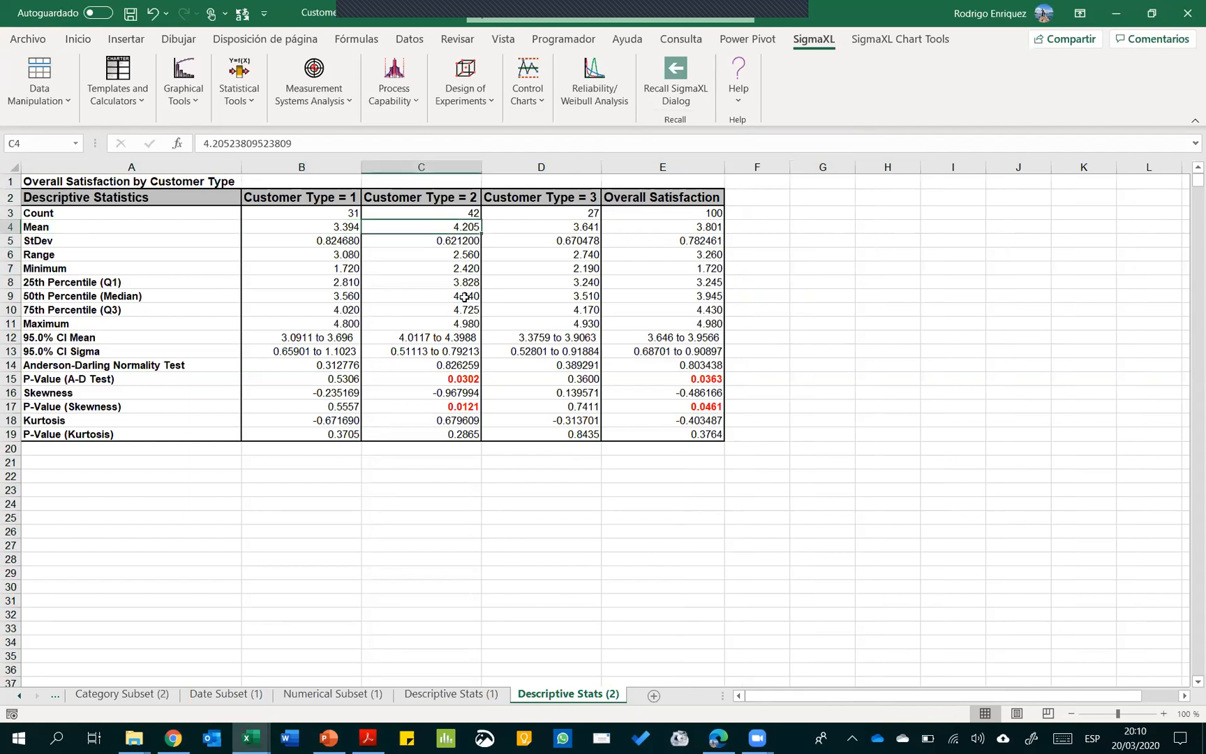
Compare the mean satisfaction of the three customer types in the Mean row
key("Right")
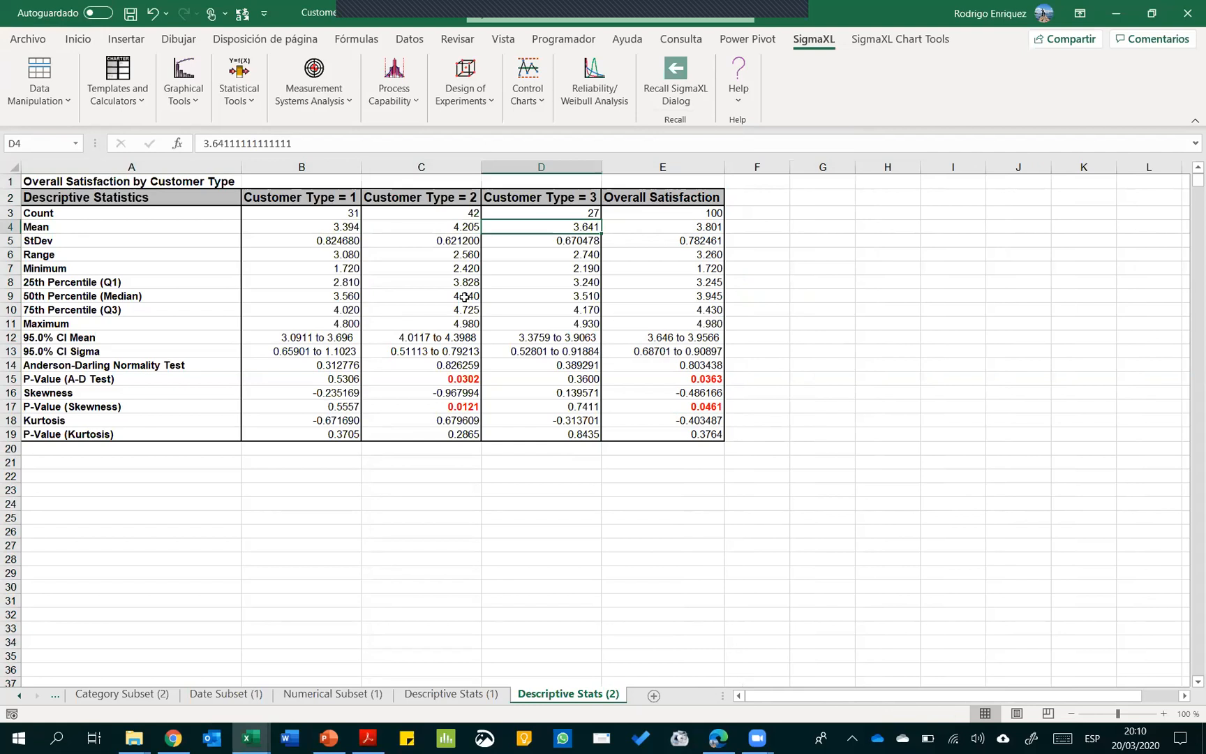
key("Left")
key("Left")
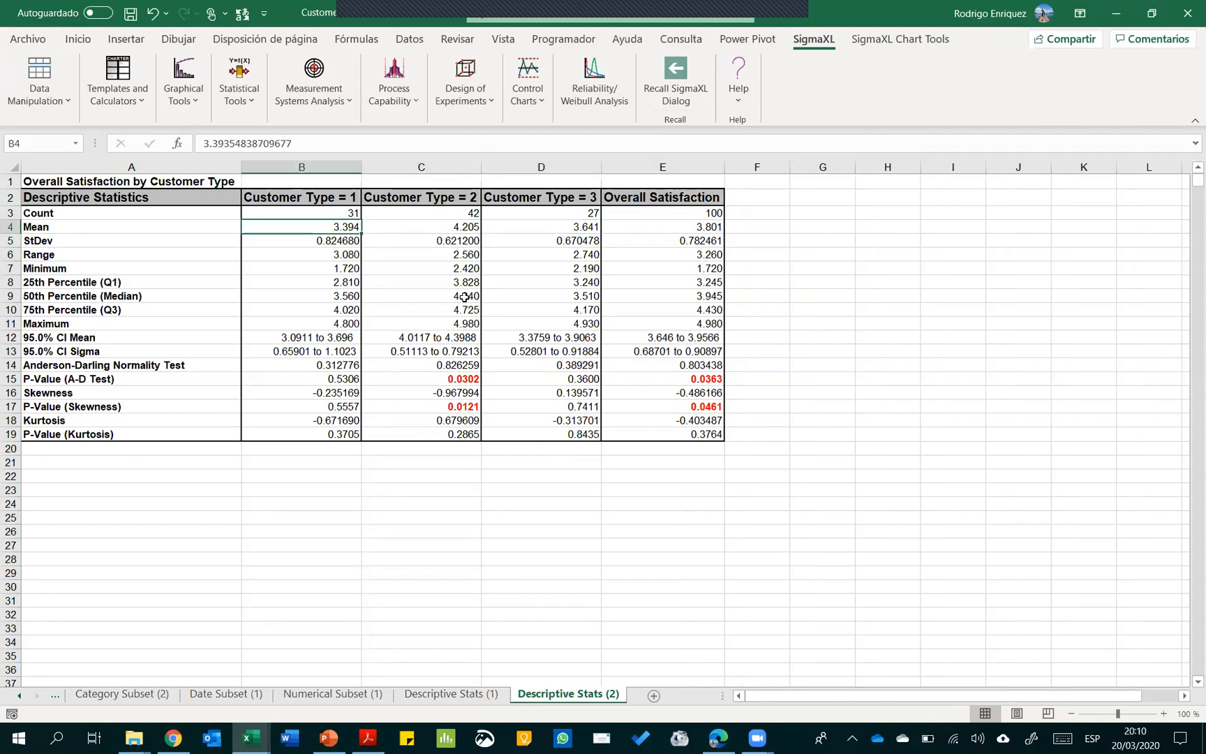
key("Right")
key("Up")
key("Up")
key("Down")
key("Down")
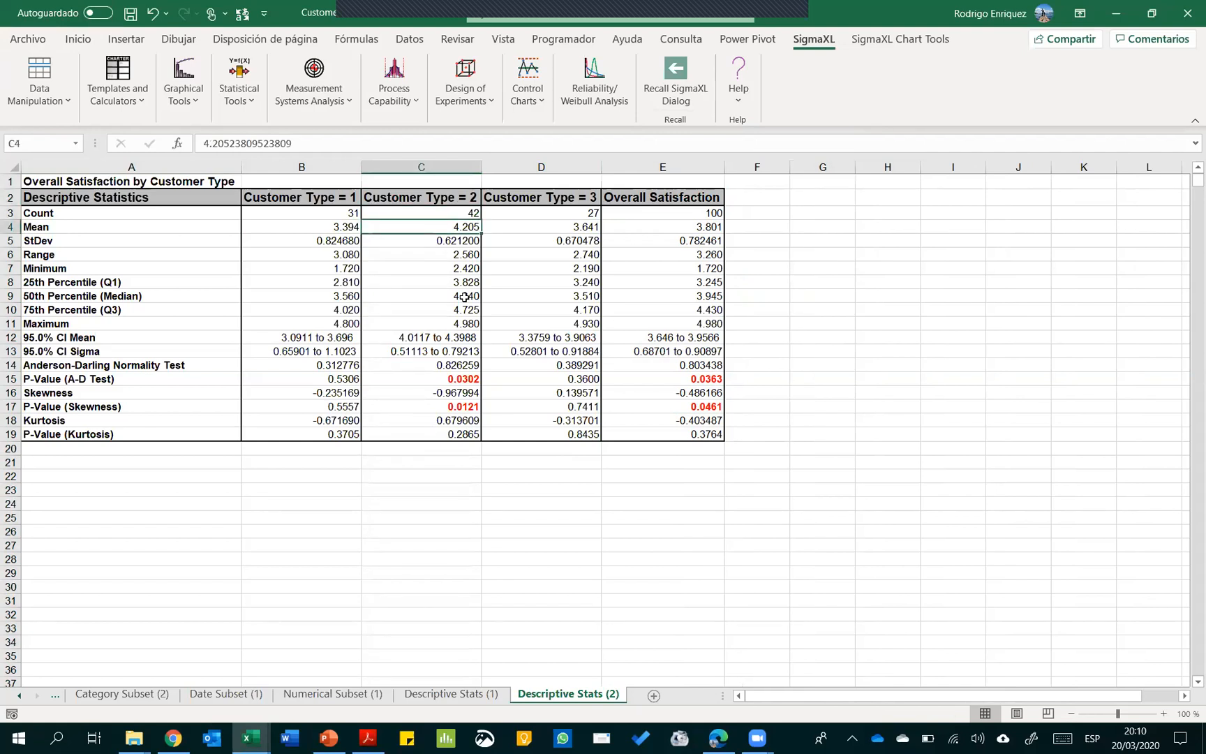
Compare the standard deviations of the customer types with that of Overall Satisfaction in the StDev row
key("Down")
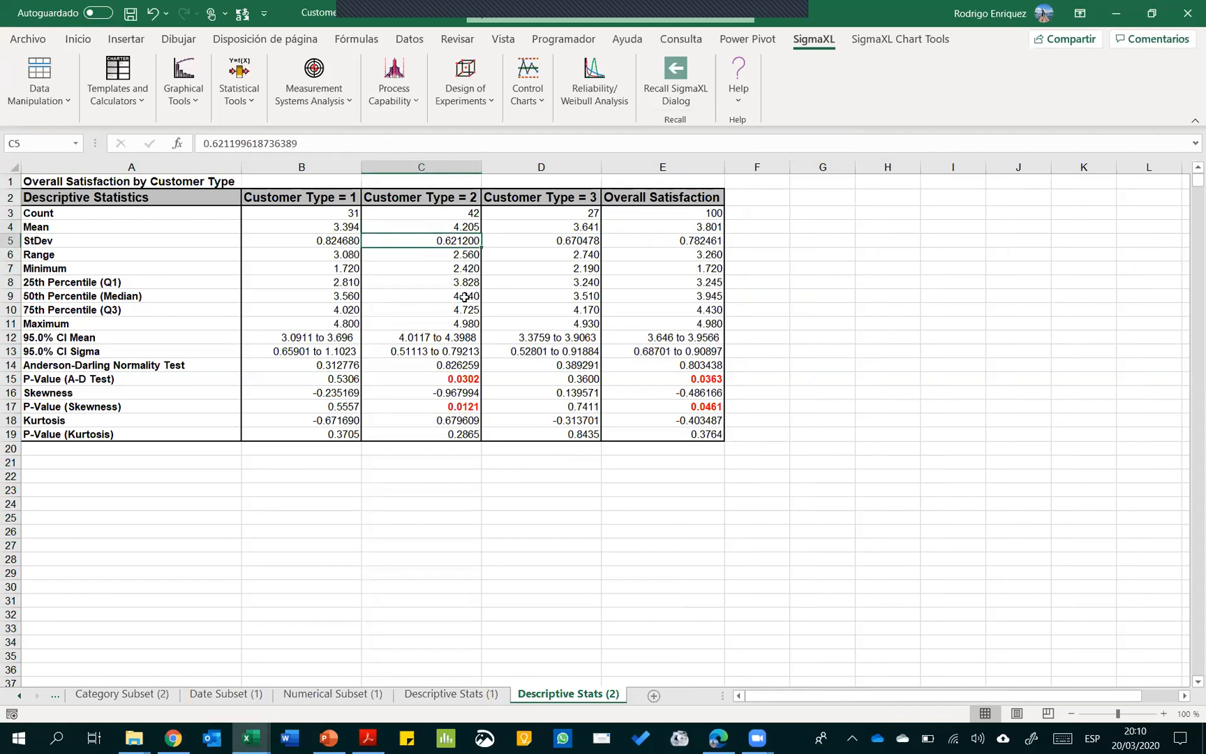
key("Left")
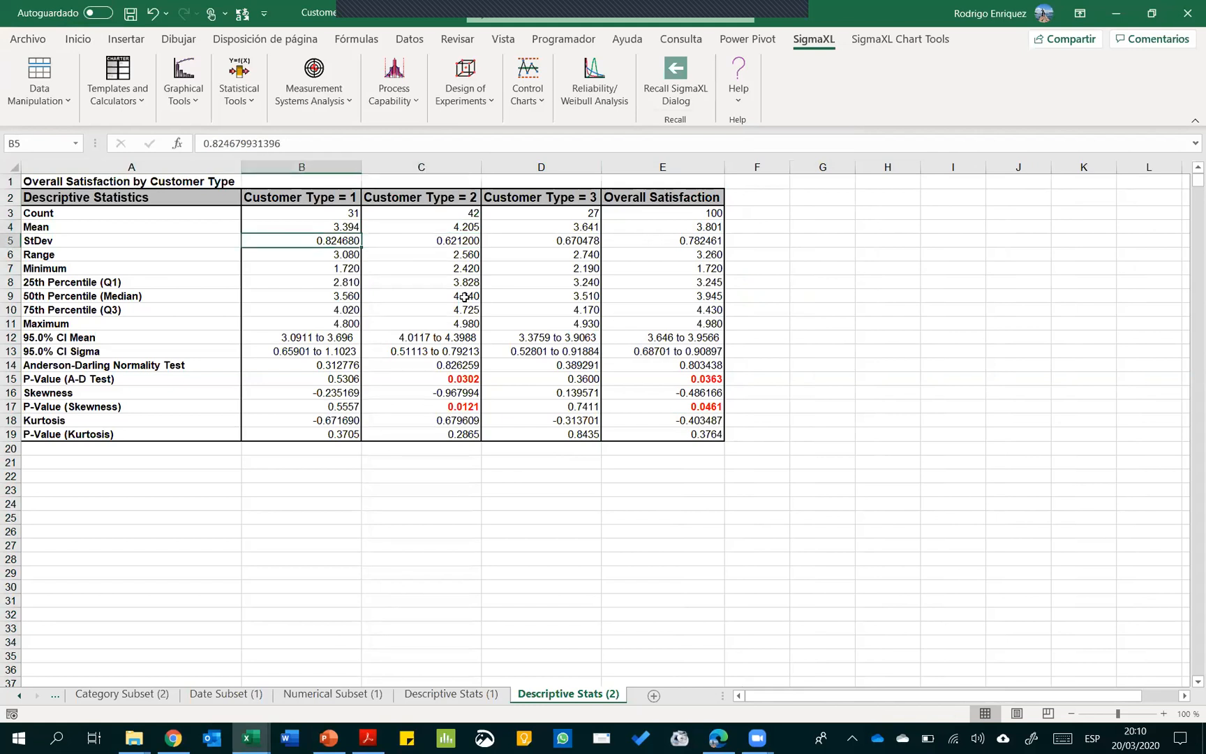
key("Right")
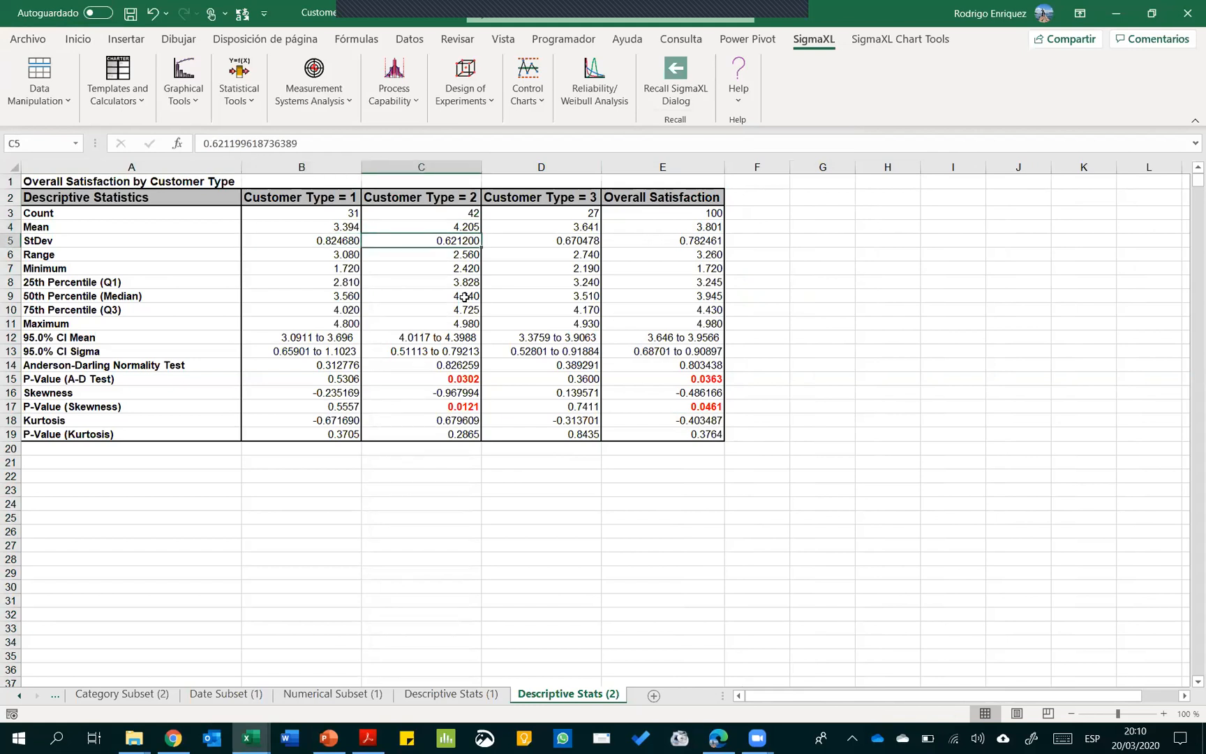
key("Right")
key("Right")
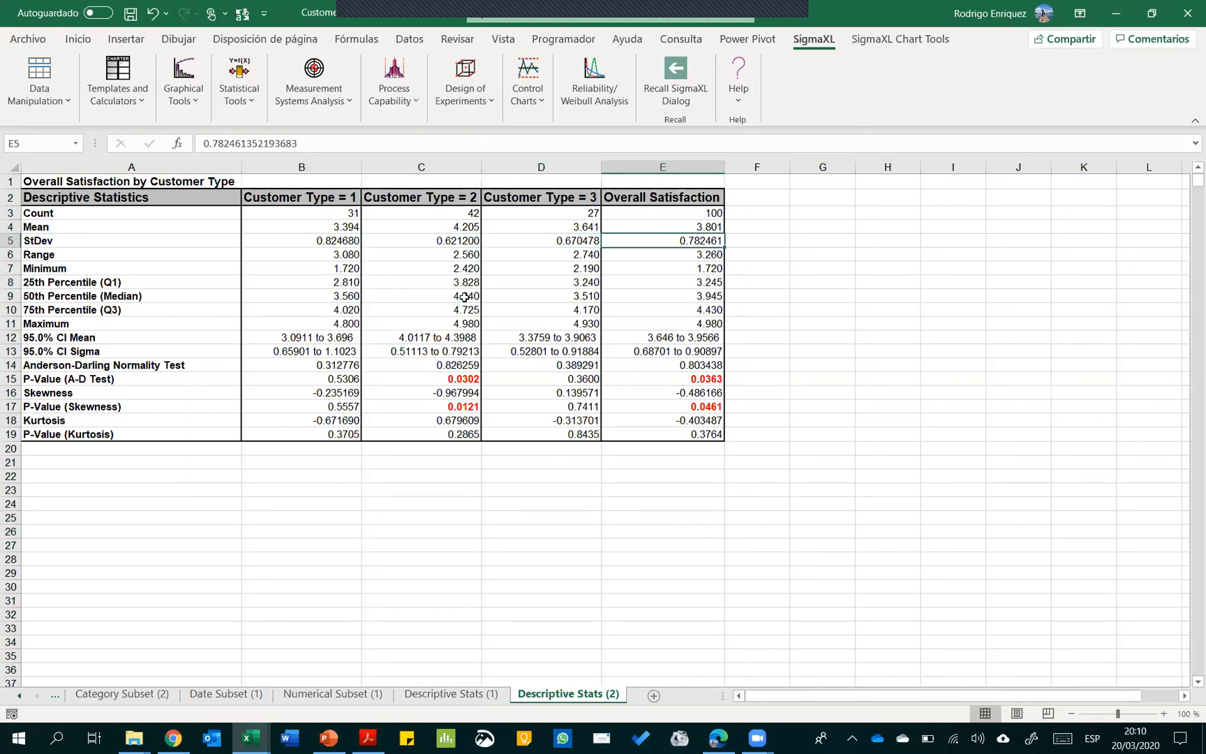
key("Left")
key("Left")
Look through the range, minimum and percentile statistics of Customer Type 1
key("Down")
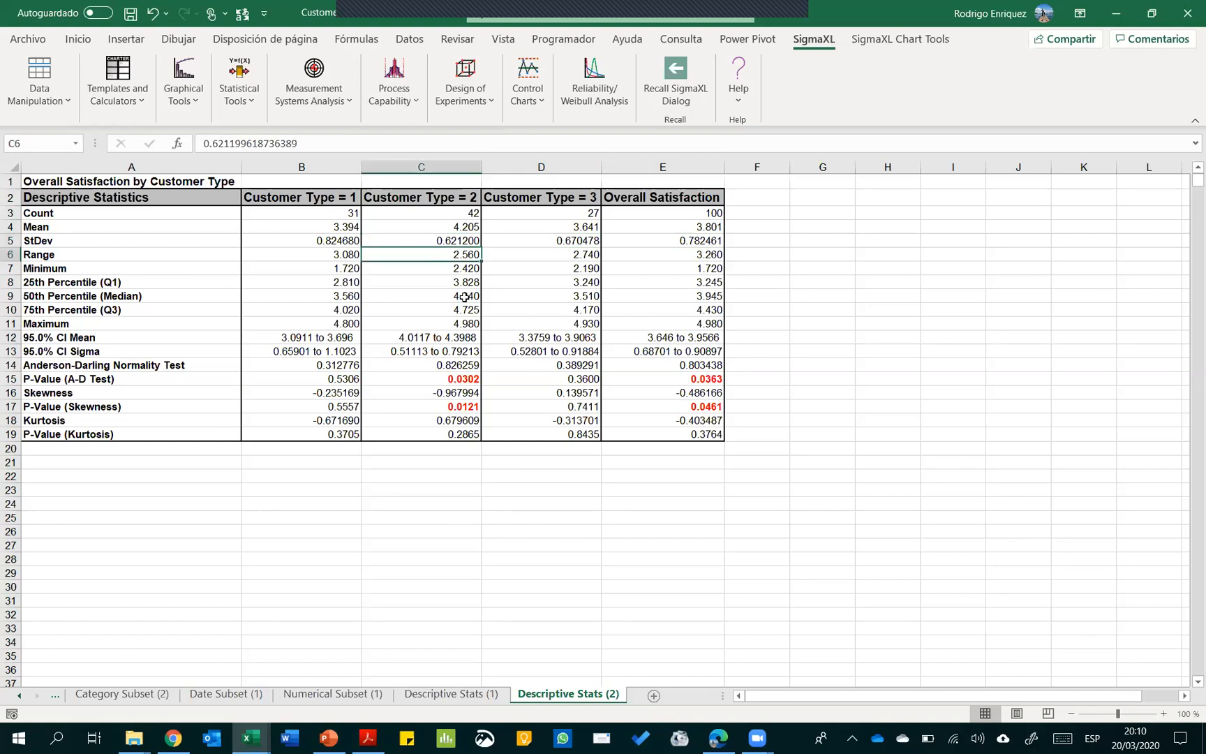
key("Down")
key("Left")
key("Down")
key("Down")
key("Down")
key("Down")
key("Down")
key("Down")
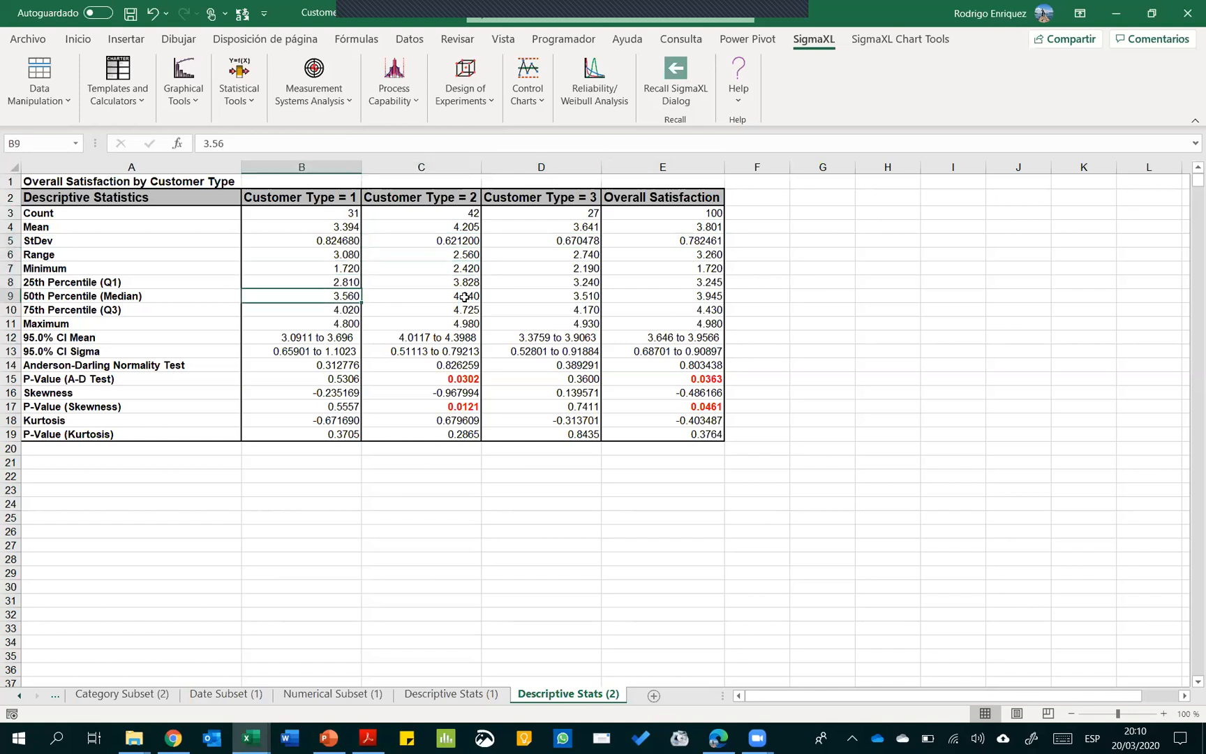
key("Up")
key("Up")
key("Up")
key("Up")
key("Up")
key("Up")
key("Up")
key("Up")
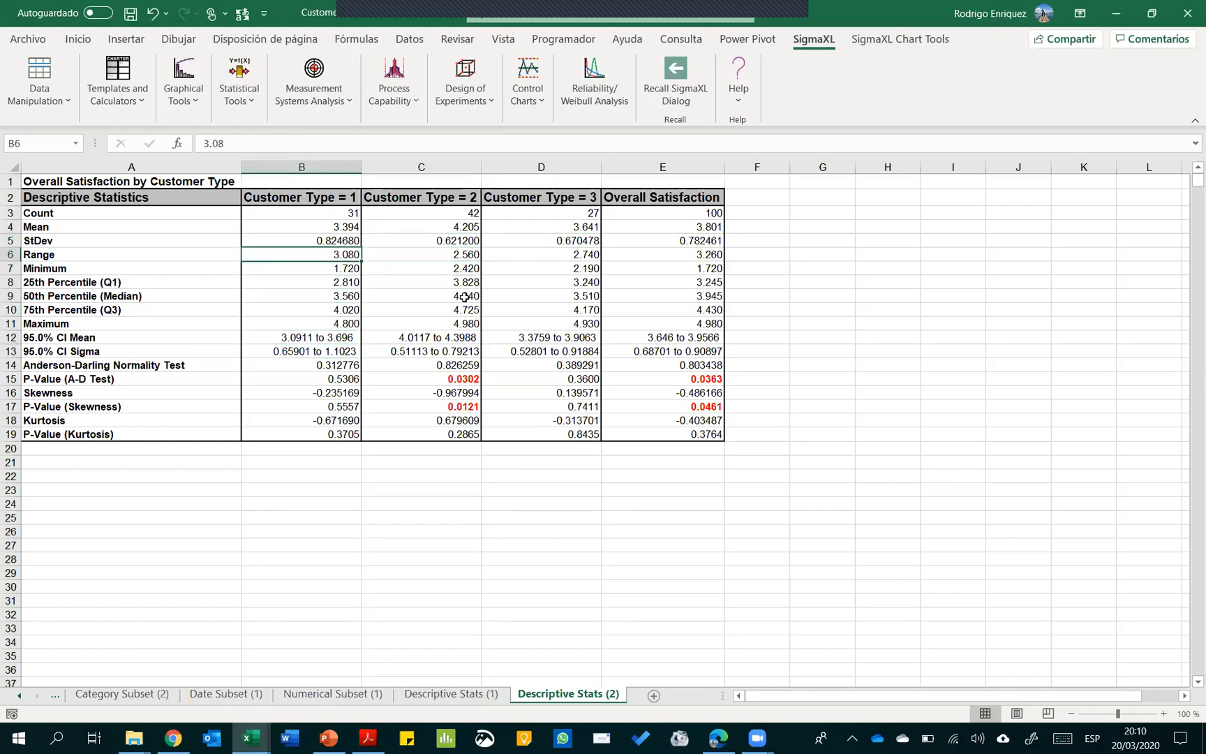
Highlight the Mean and StDev values of all customer types and Overall Satisfaction, B4:E5
key("Down")
key("Up")
key("Up")
key("shift+Down")
key("shift+Right")
key("shift+Right")
key("shift+Right")
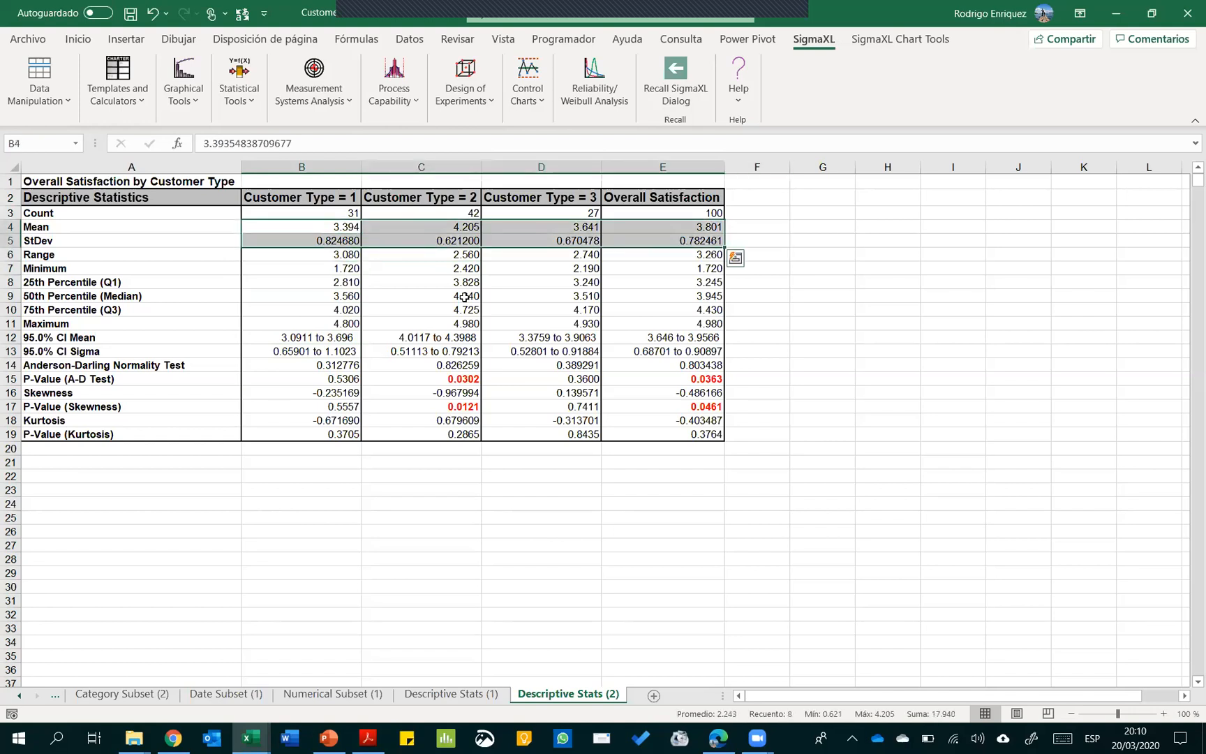
Highlight the 25th, 50th and 75th percentile values across all four result columns, B8:E10
key("Down")
key("Down")
key("Down")
key("Down")
key("shift+Right")
key("shift+Right")
key("shift+Right")
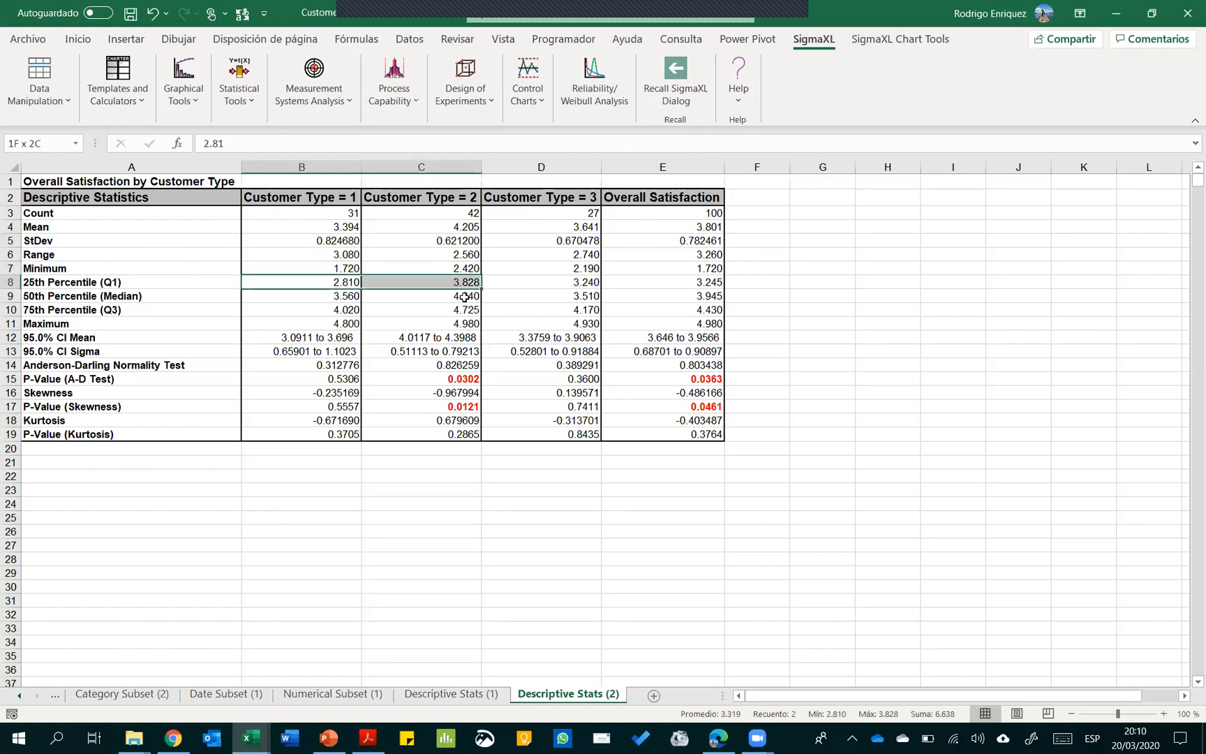
key("shift+Down")
key("shift+Down")
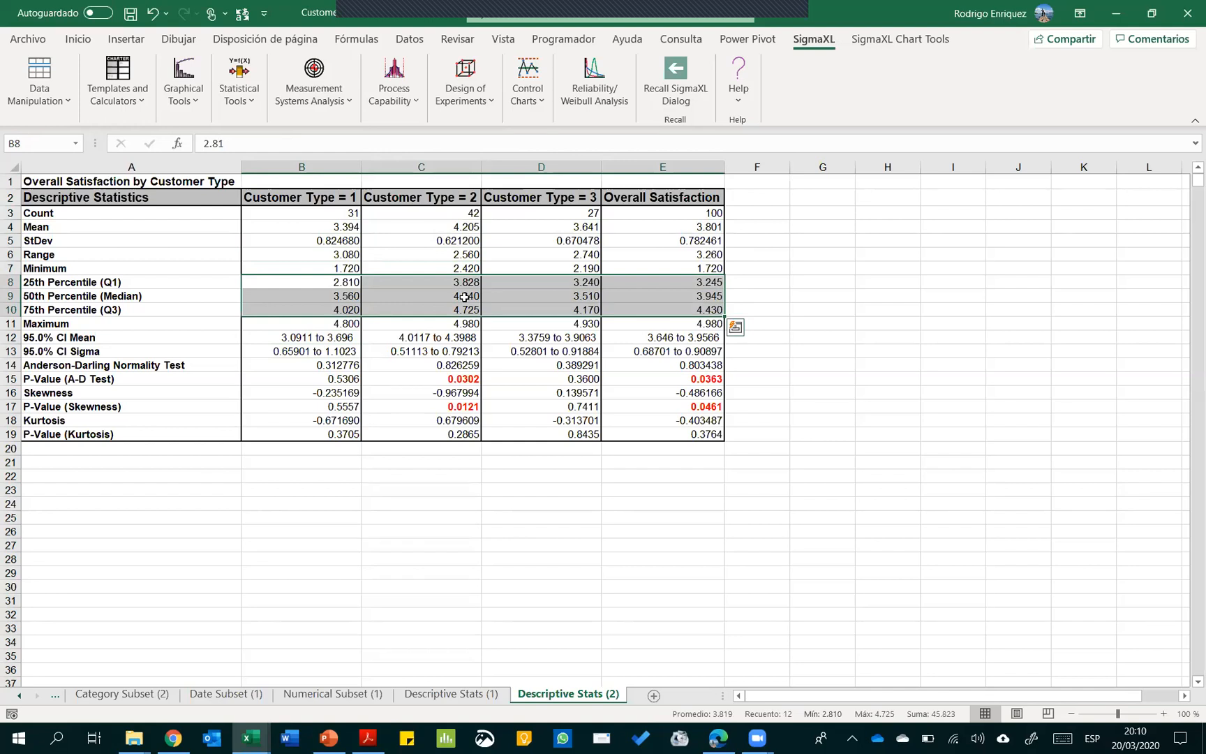
Highlight the 95.0% CI Mean and CI Sigma intervals across all four result columns, B12:E13
key("Left")
key("Down")
key("Down")
key("Down")
key("Down")
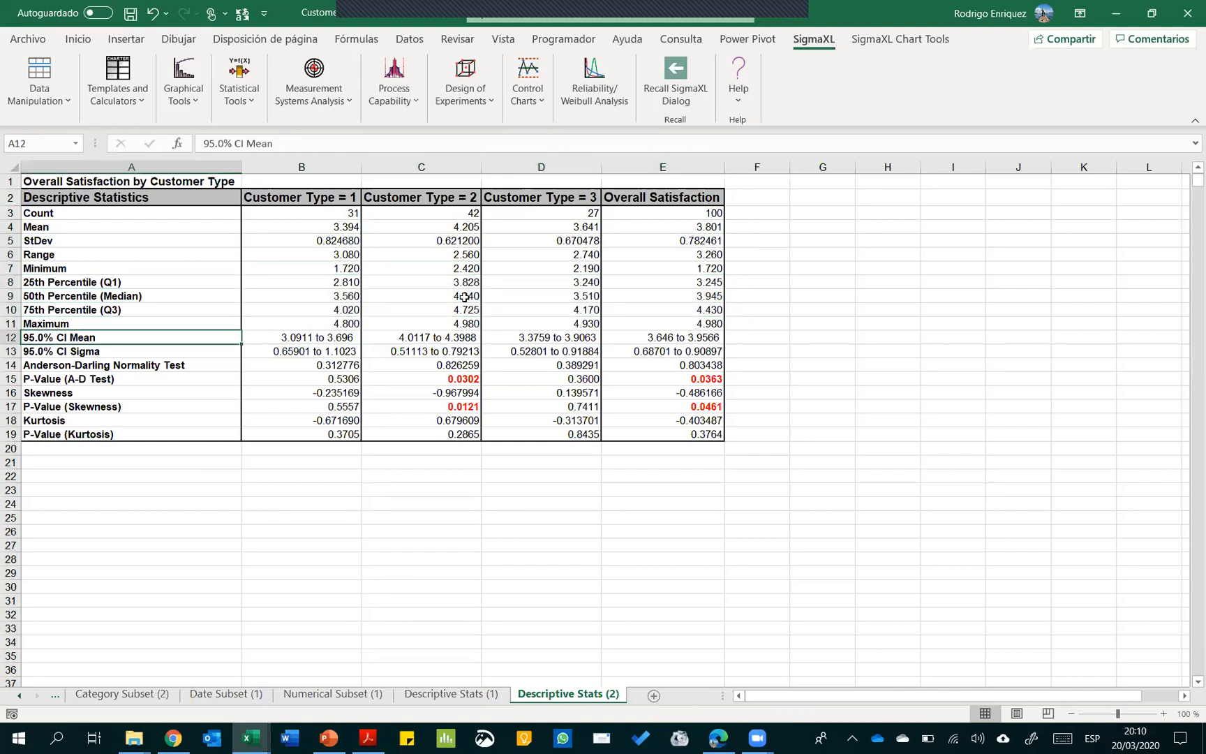
key("Right")
key("shift+Down")
key("shift+Right")
key("shift+Right")
key("shift+Right")
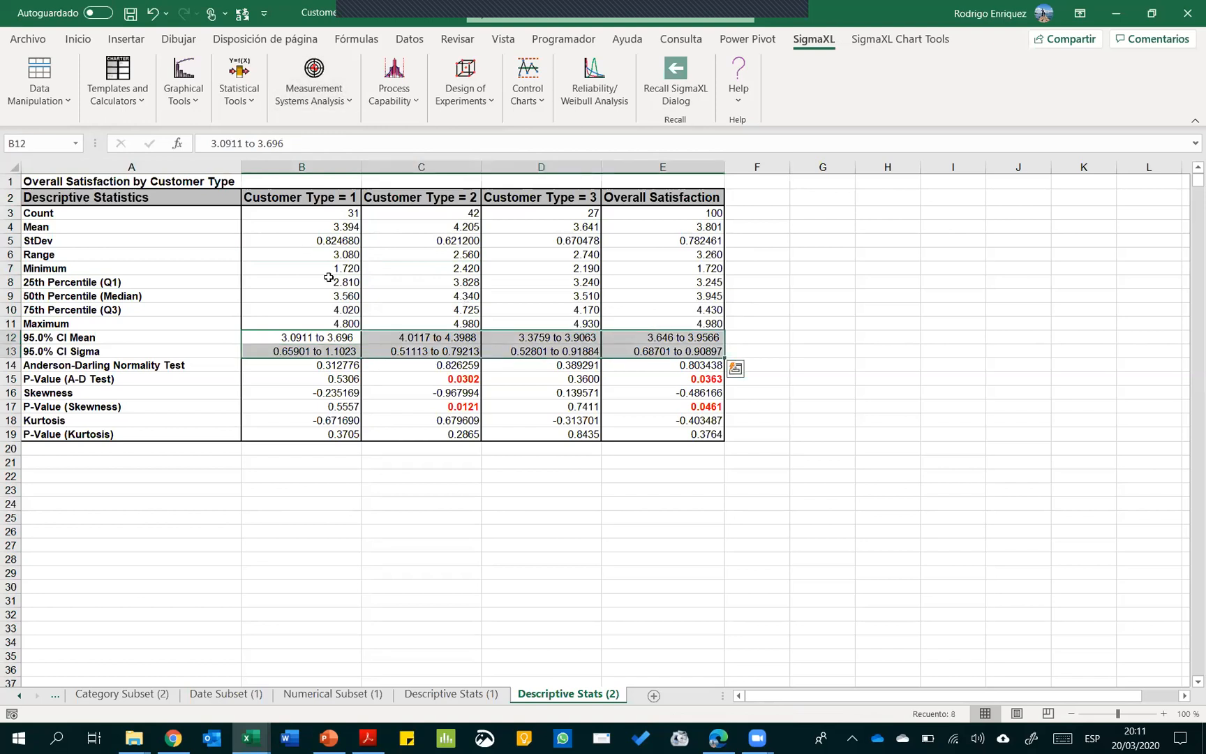
Compare the 95.0% CI Mean intervals of the three customer types and Overall Satisfaction one by one
left_click(422, 338)
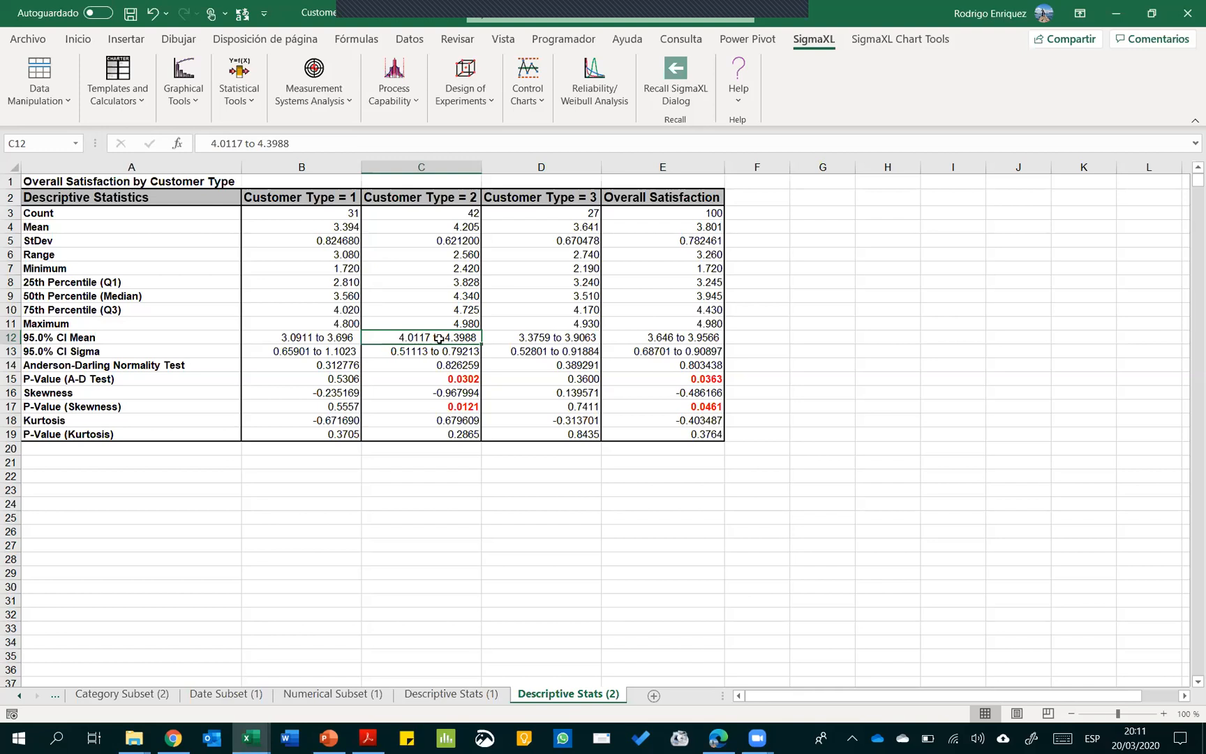
left_click(325, 336)
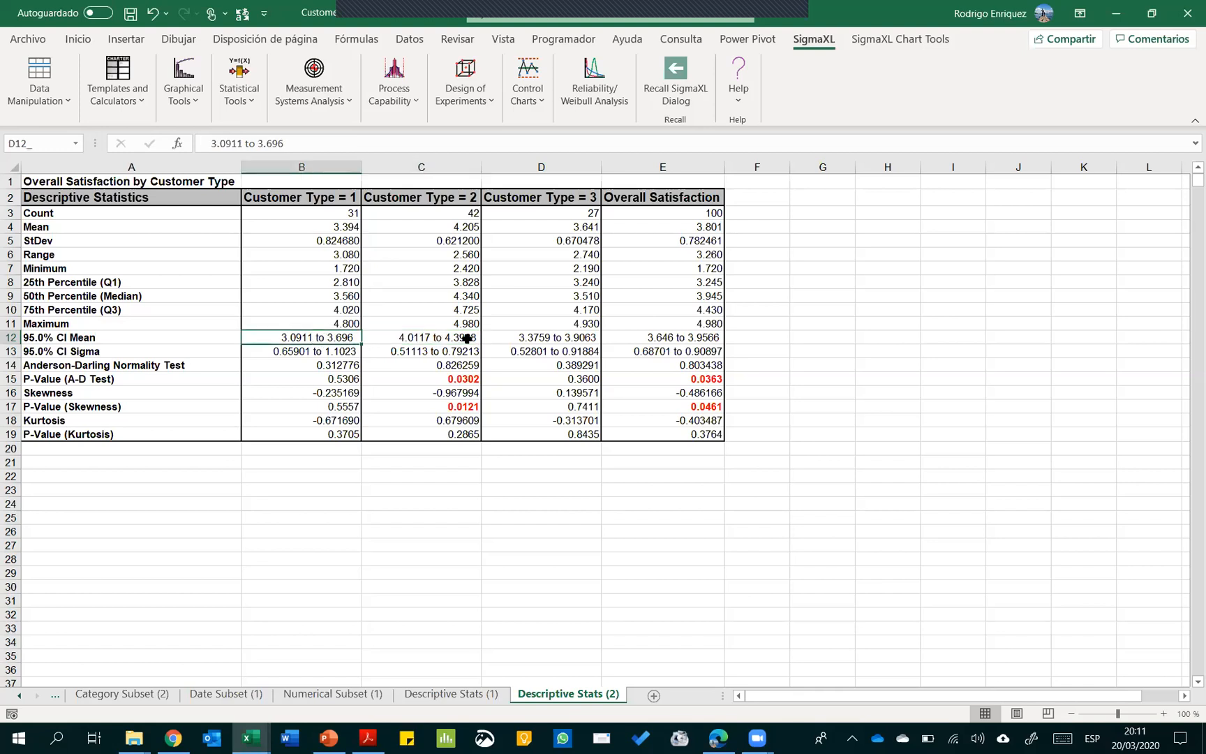
left_click(509, 340)
left_click(654, 335)
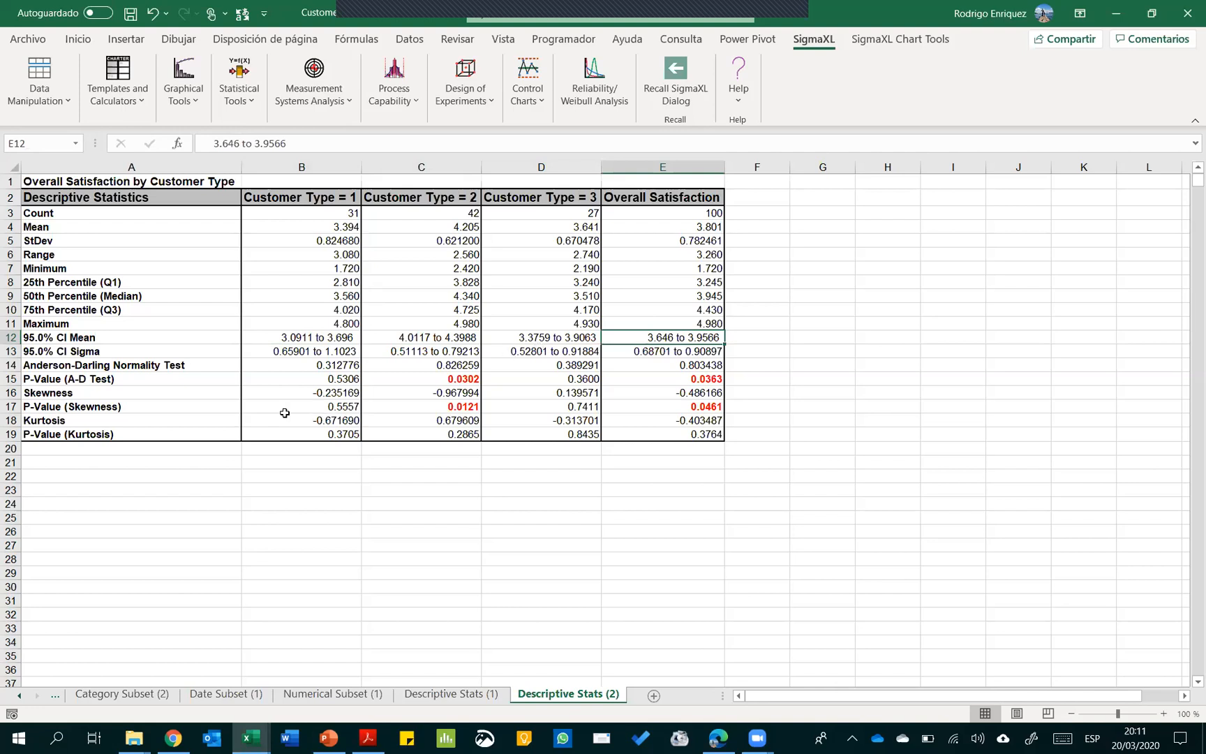
Examine the Anderson-Darling P-Value row, checking the values for Customer Types 2 and 3
left_click(10, 378)
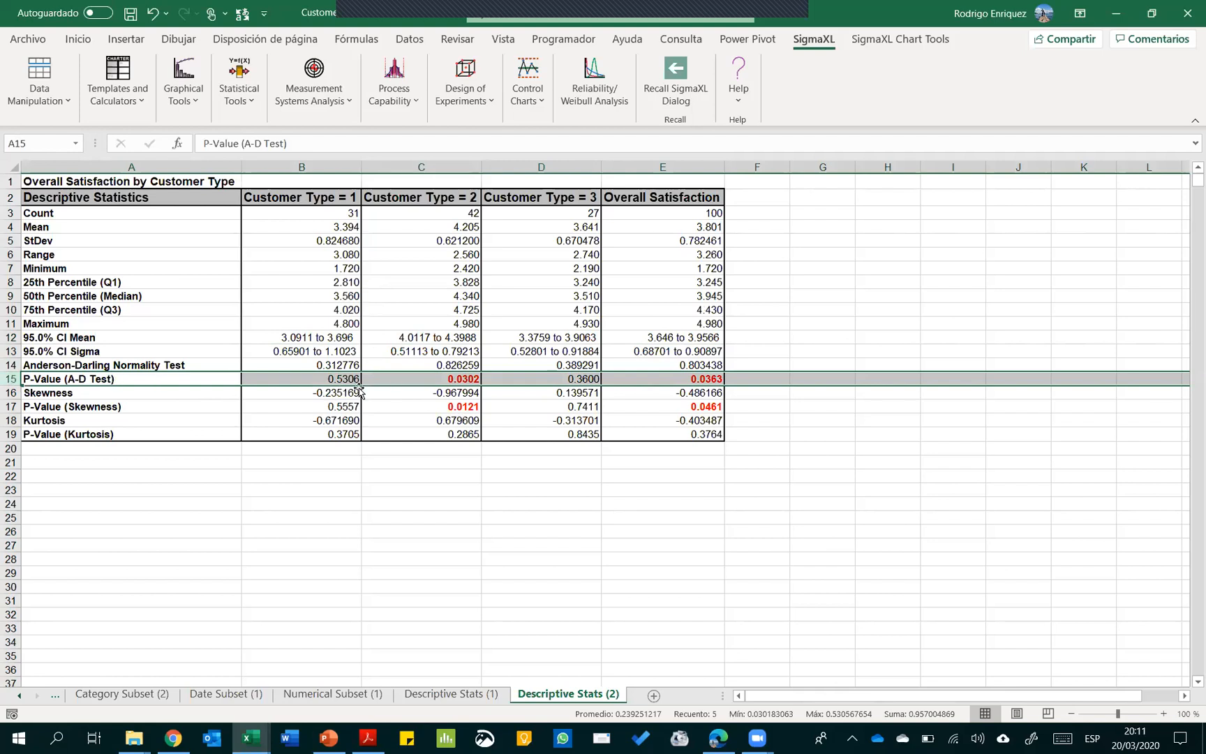
left_click(395, 379)
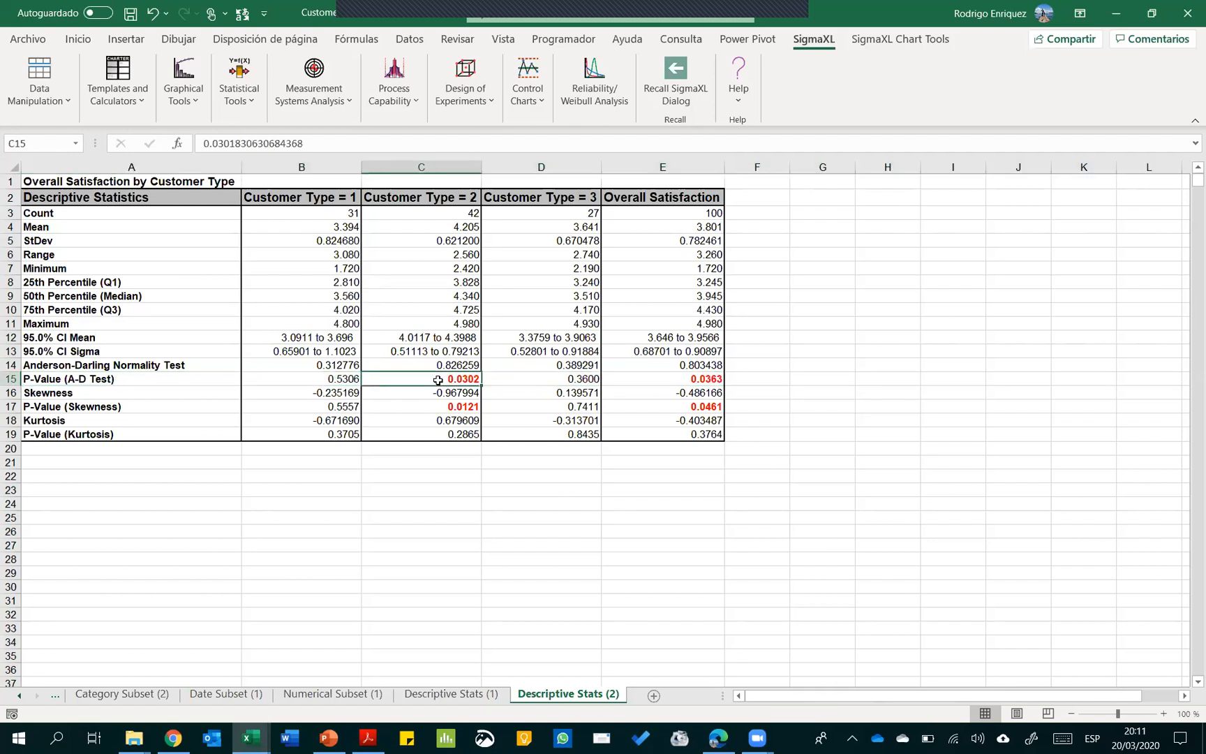
left_click(569, 381)
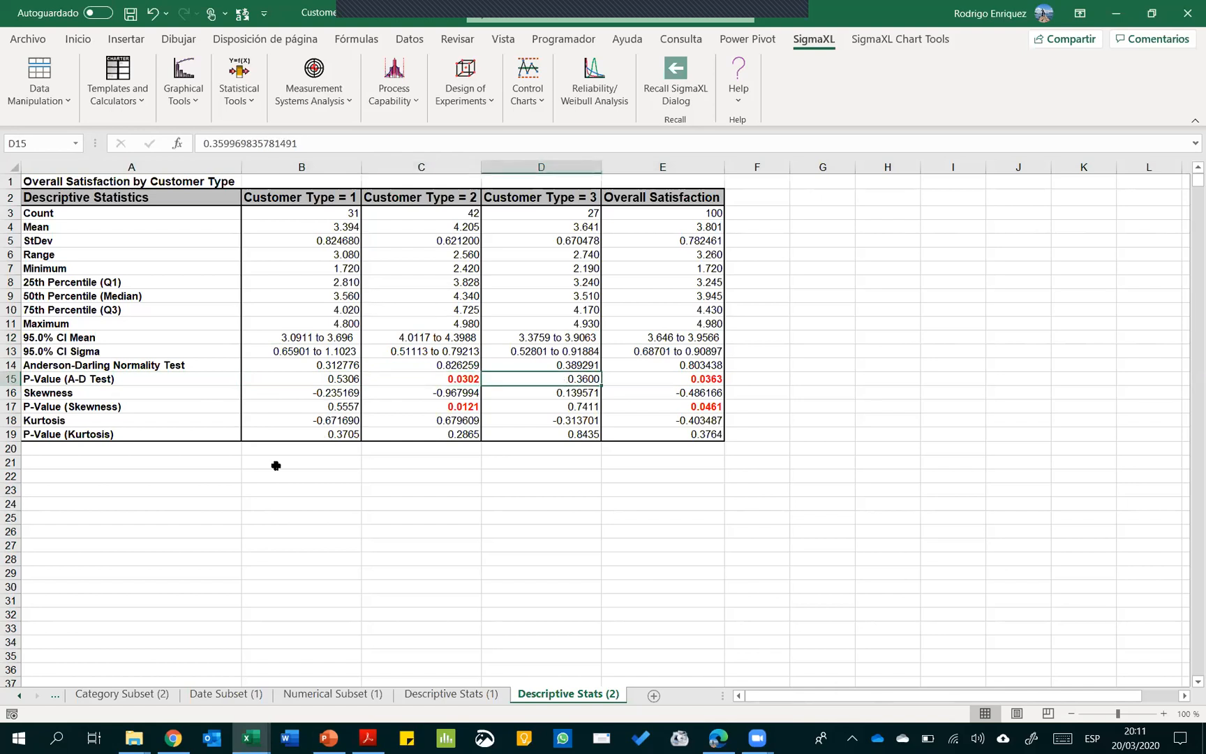
Switch to the PowerPoint presentation and advance to slide 13, the "Ejemplo estadística descriptiva" exercise
key("alt+Tab")
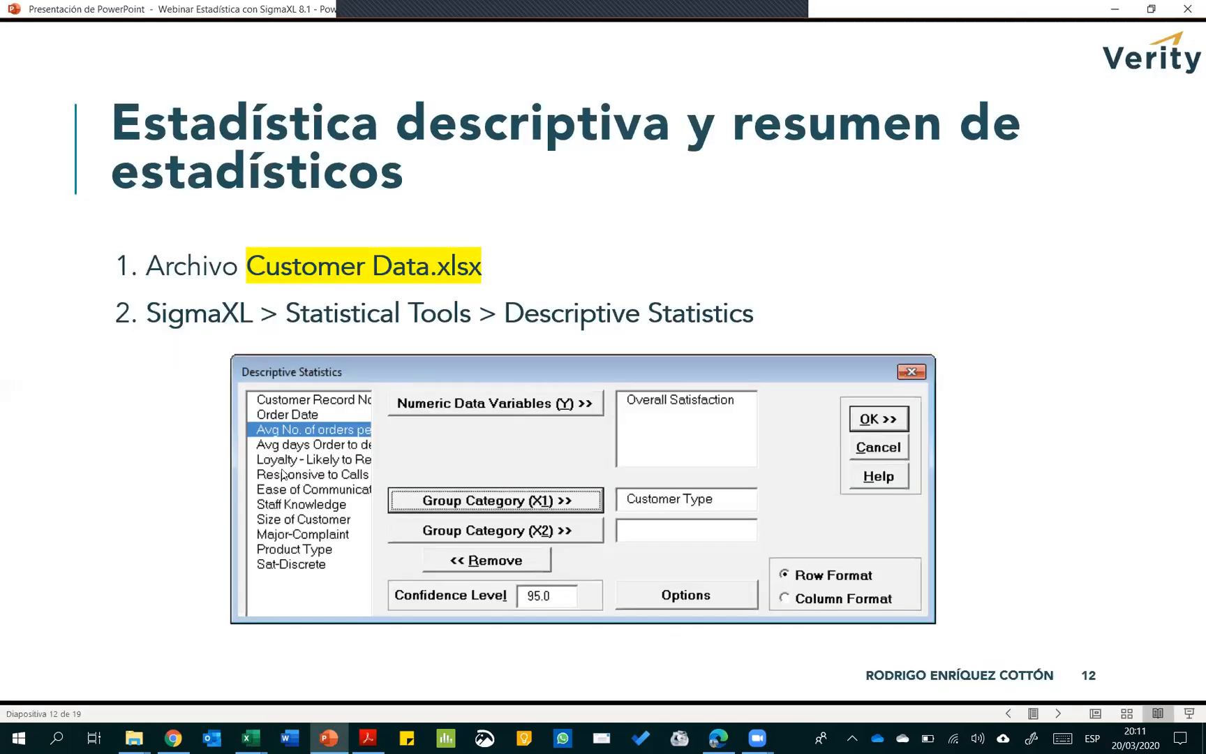
left_click(440, 332)
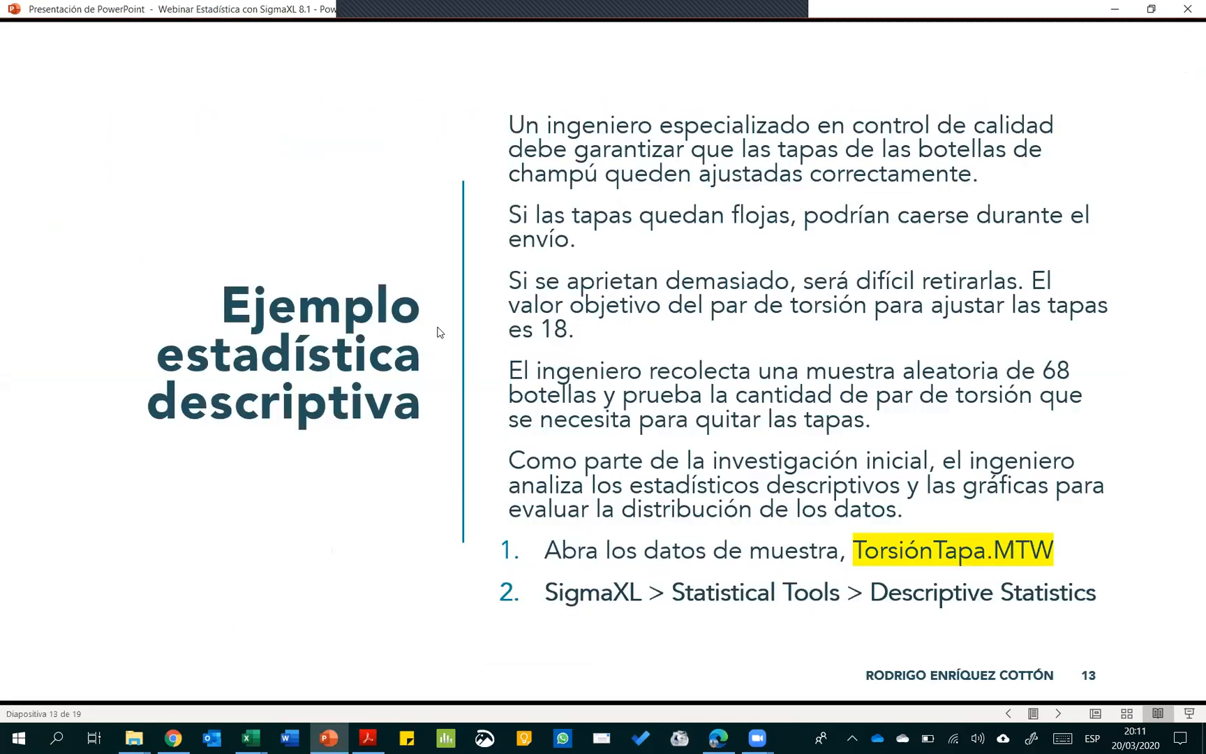
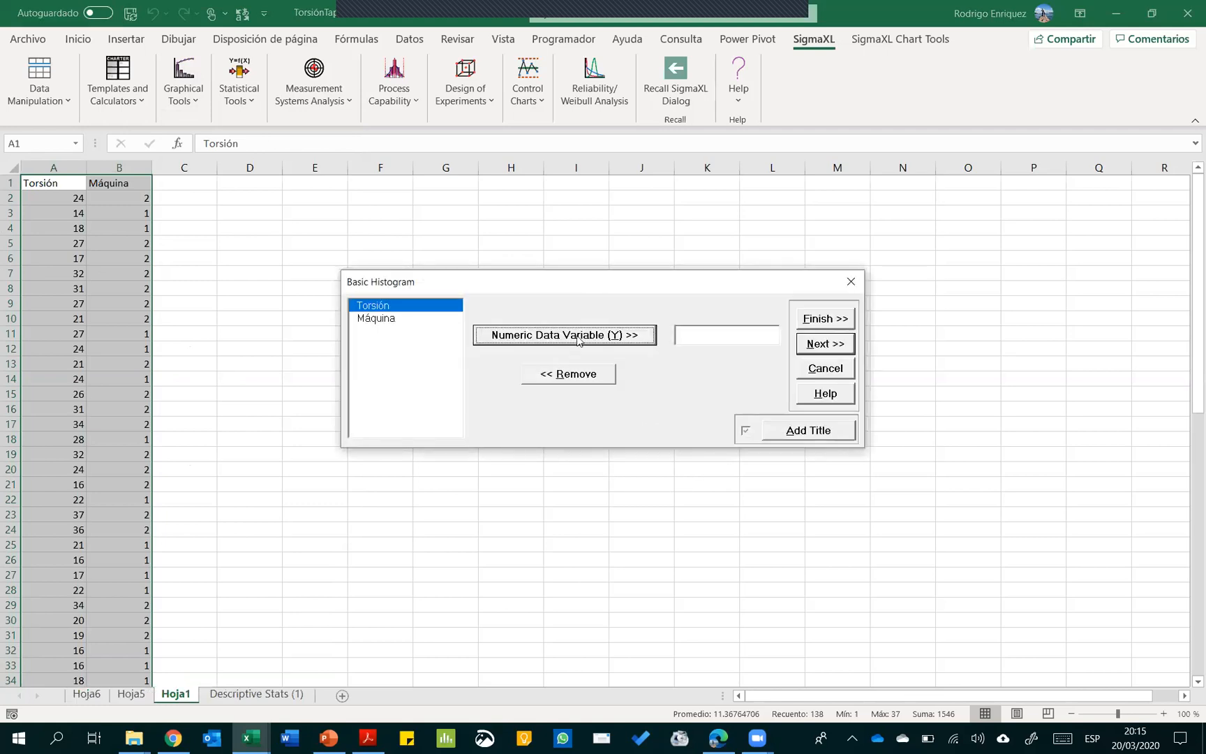
Create a basic histogram with Torsión as the numeric data variable and deselect the finished chart
left_click(403, 307)
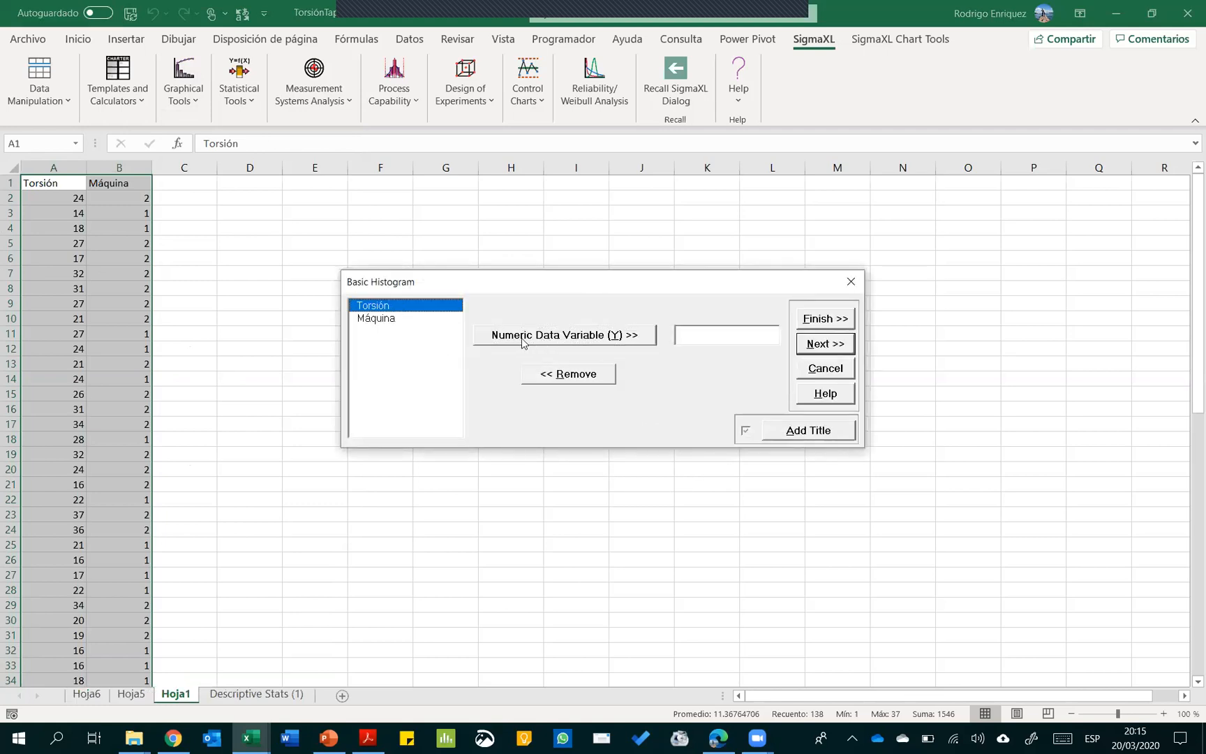
left_click(596, 340)
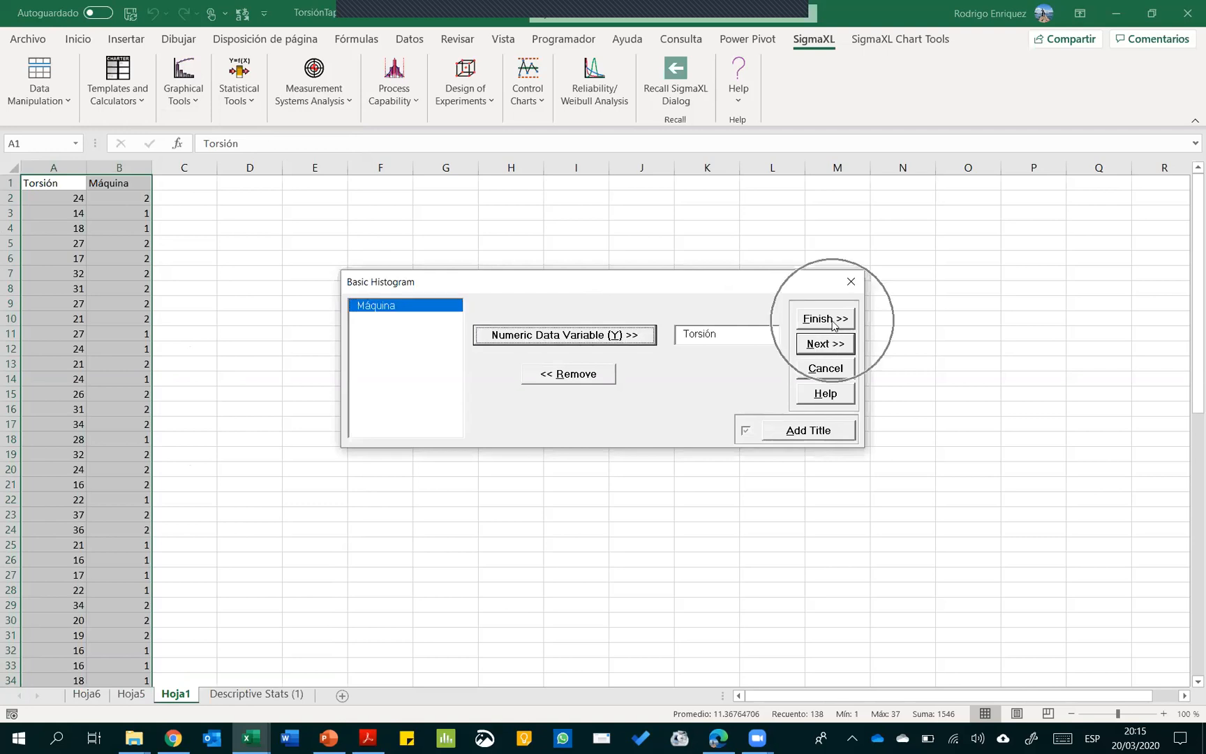
left_click(829, 321)
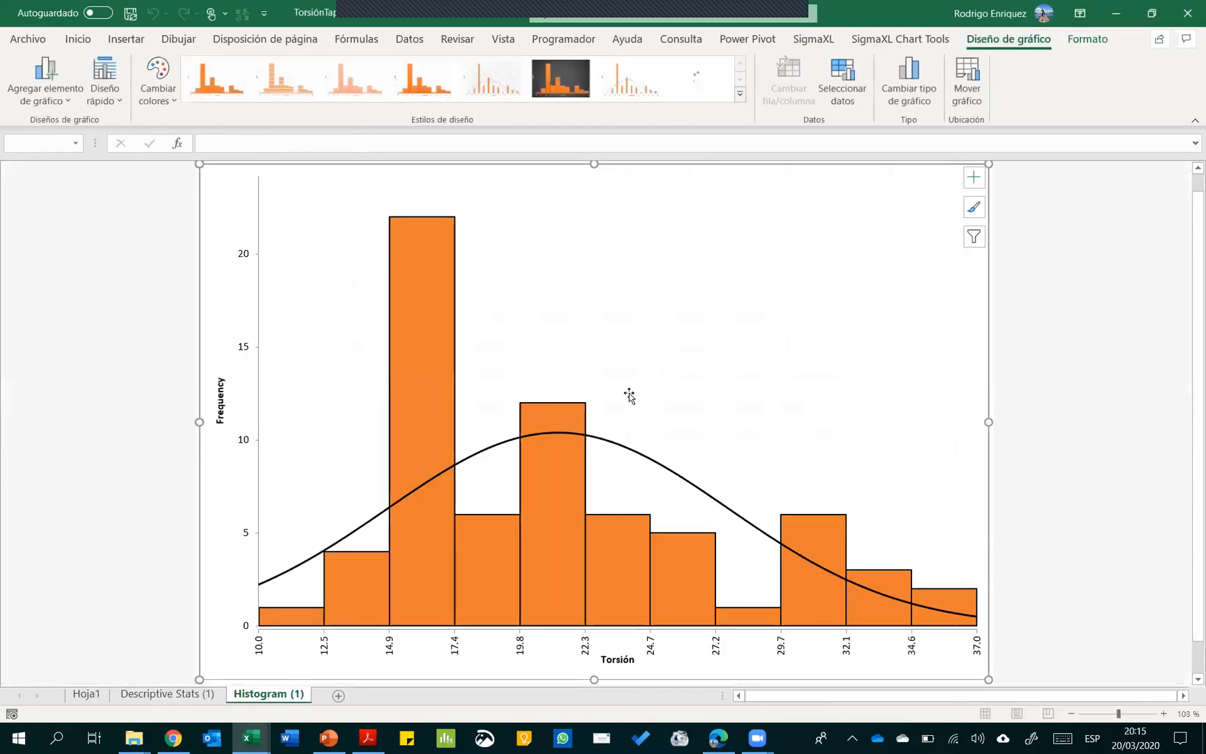
left_click(1087, 312)
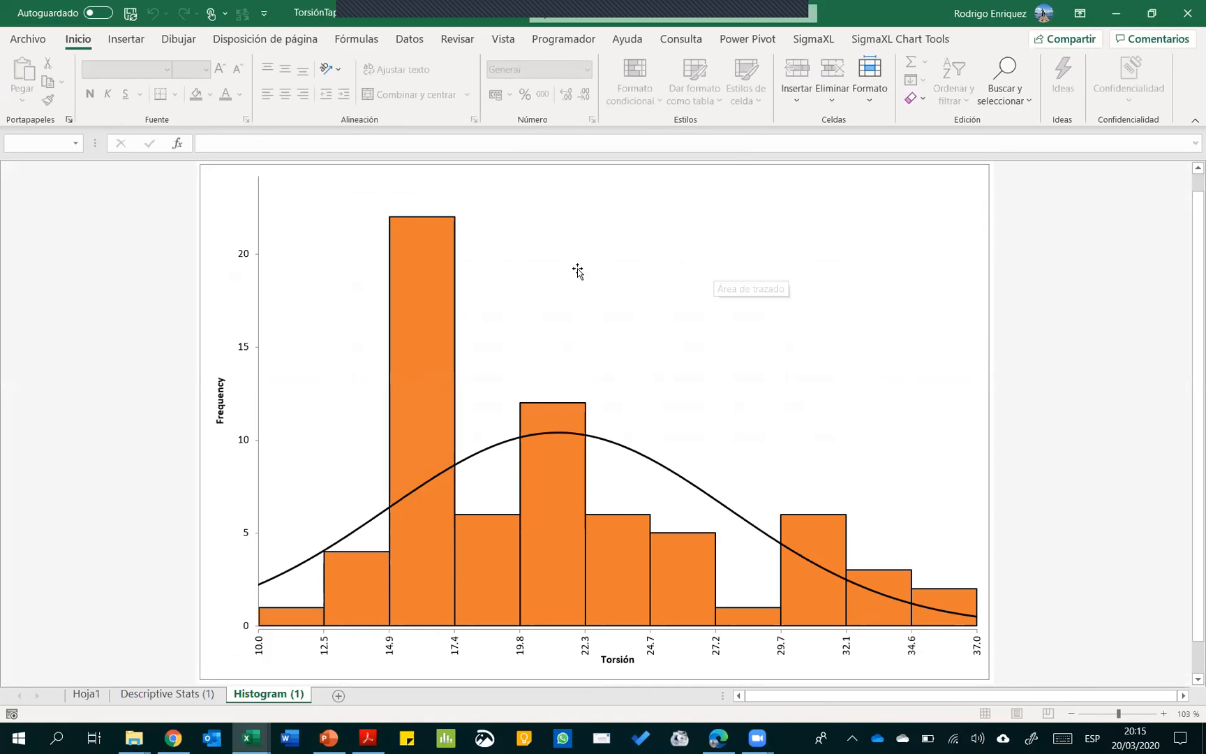
Add data labels to the histogram's bars and deselect the chart
left_click(442, 230)
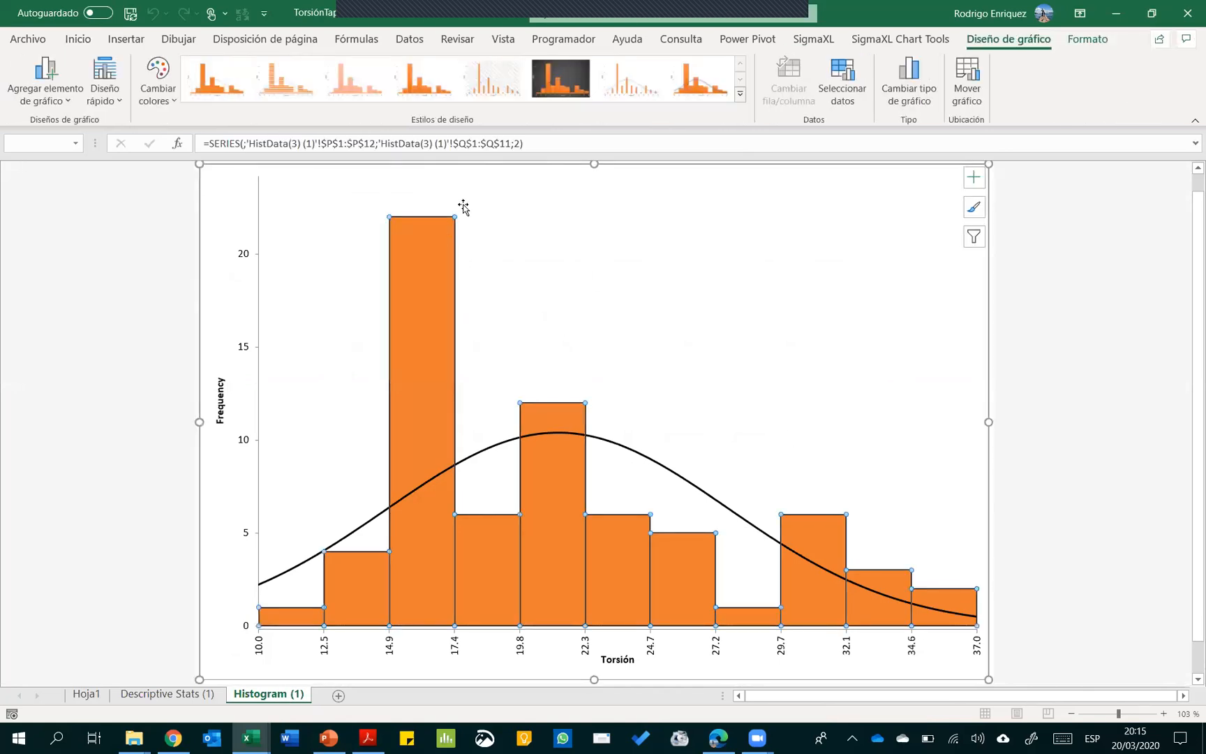
left_click(974, 178)
left_click(1007, 243)
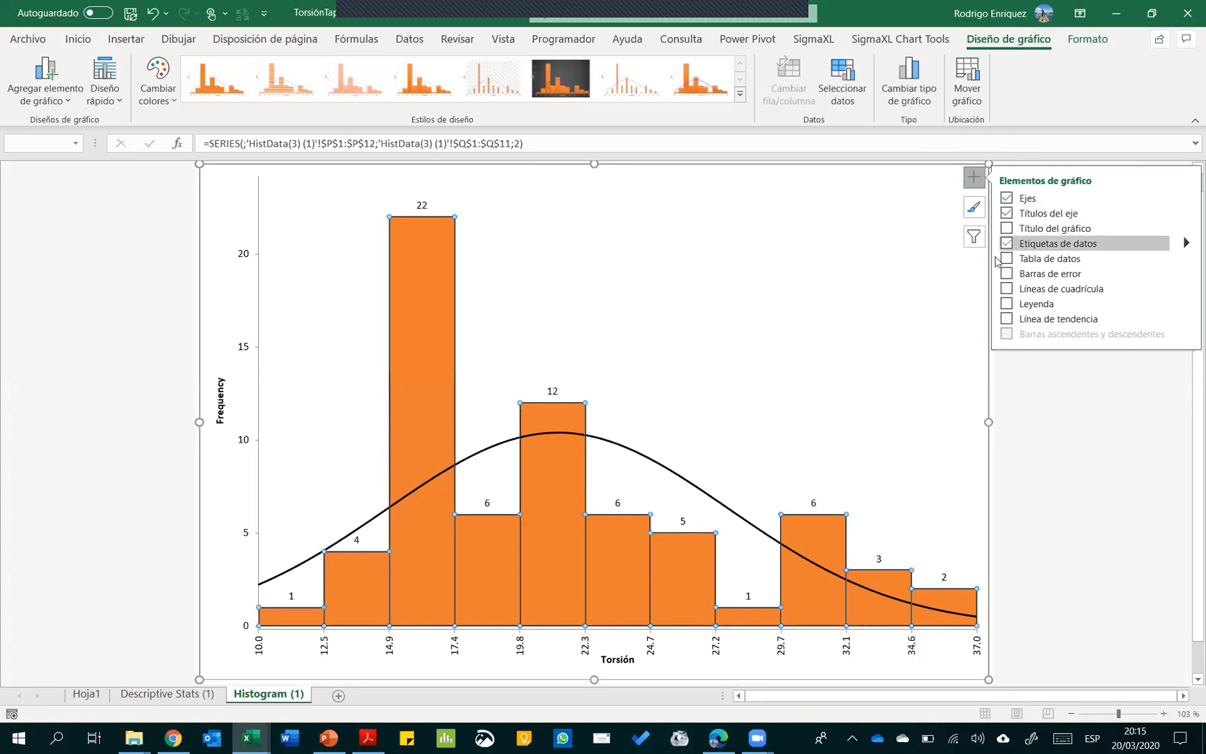
key("Escape")
key("Escape")
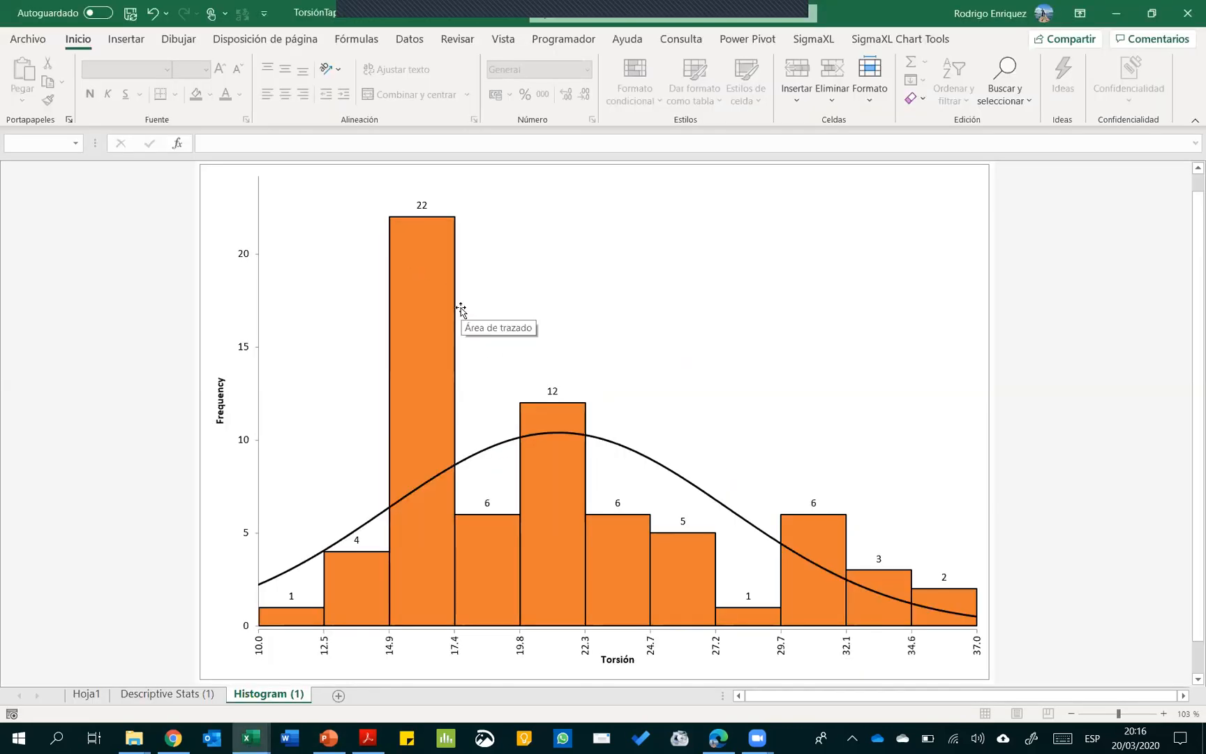
Start Histograms & Descriptive Statistics on the Torsión and Máquina data in Hoja1, using the entire data table with data labels
left_click(90, 694)
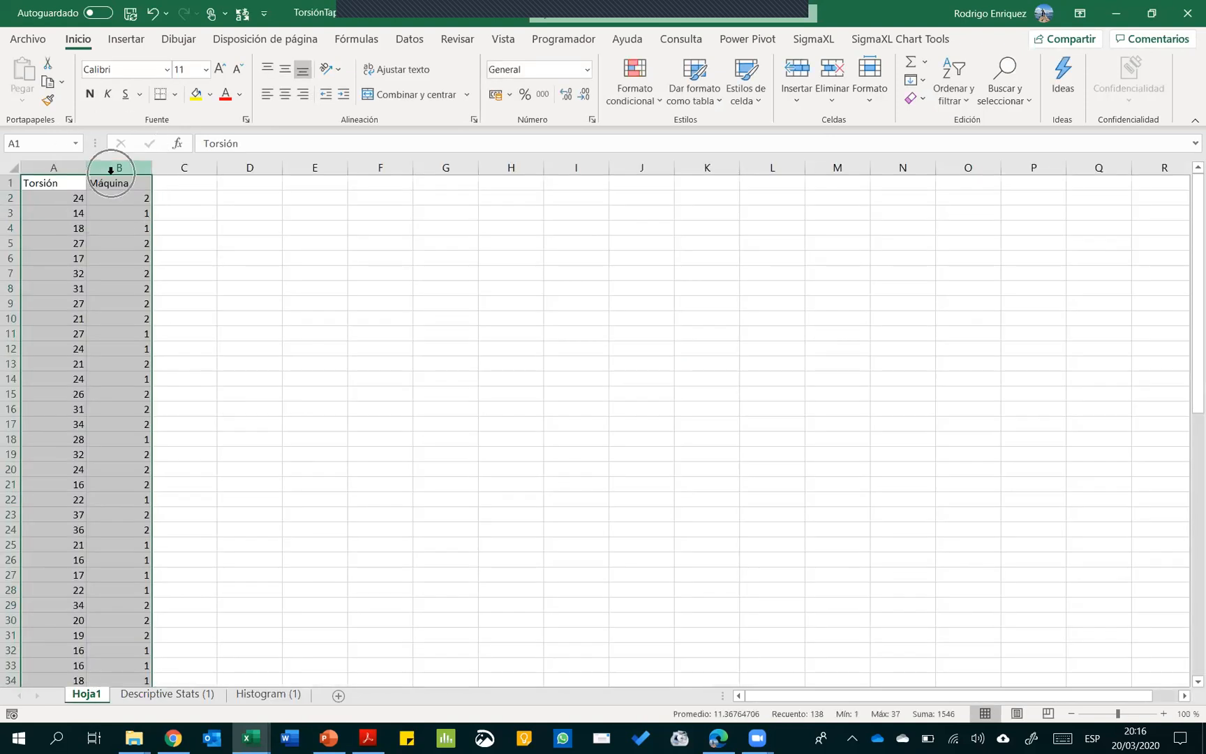
key("ctrl+q")
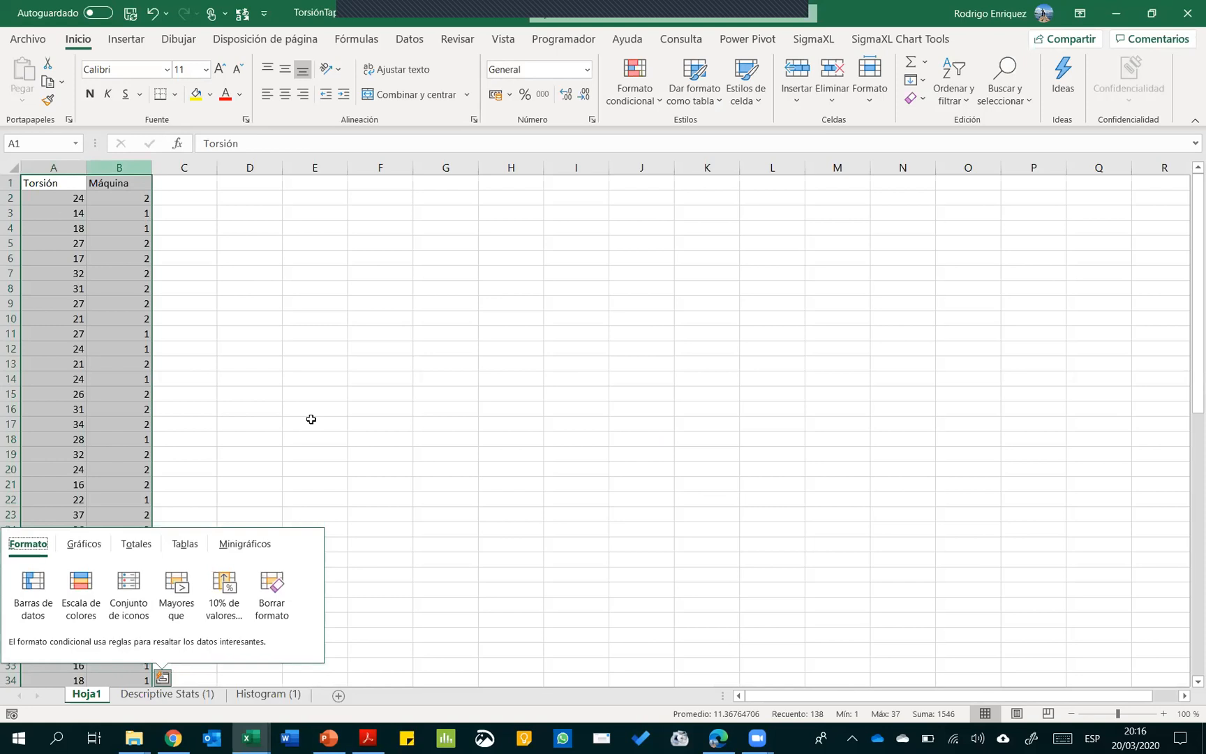
key("Escape")
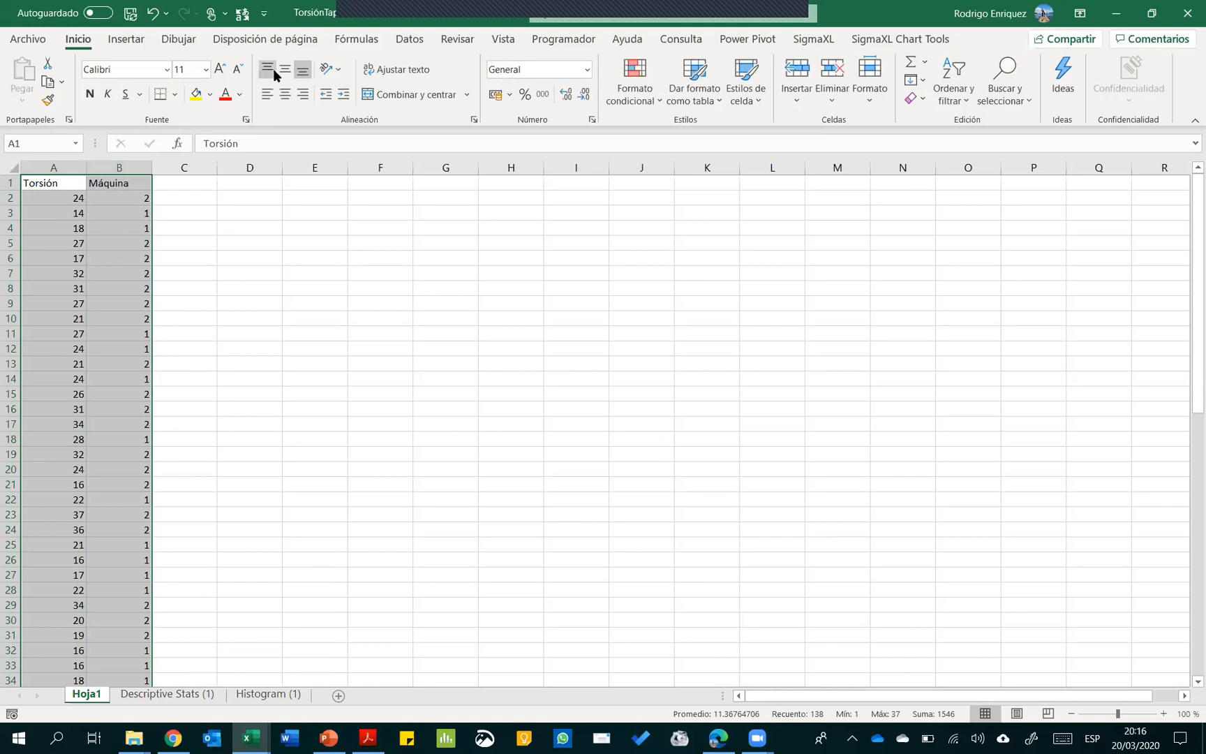
left_click(812, 40)
left_click(171, 105)
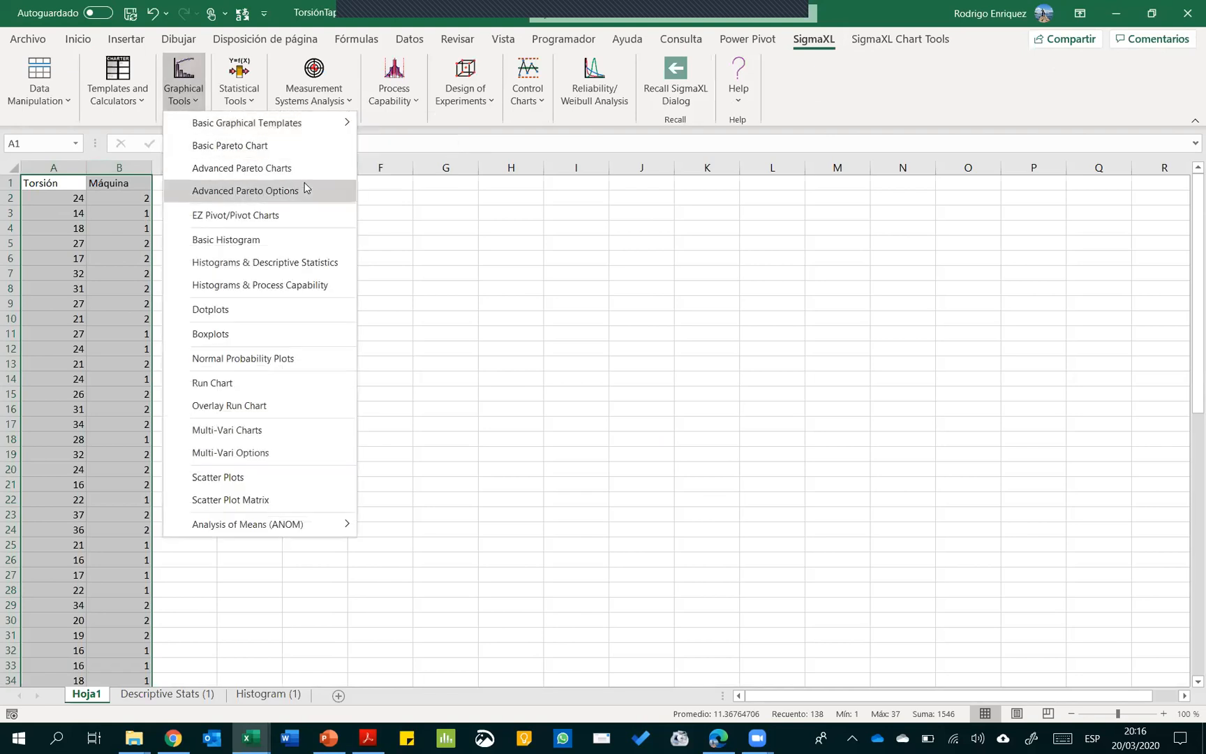
left_click(246, 265)
left_click(278, 267)
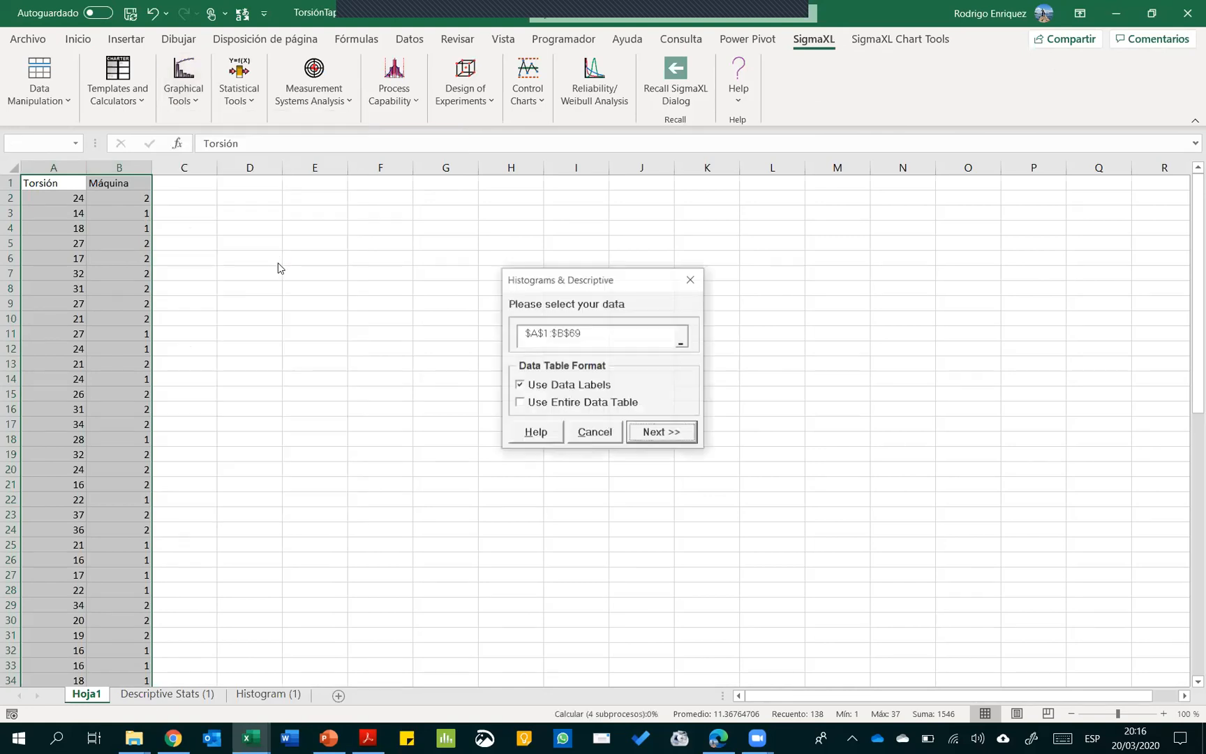
left_click(586, 403)
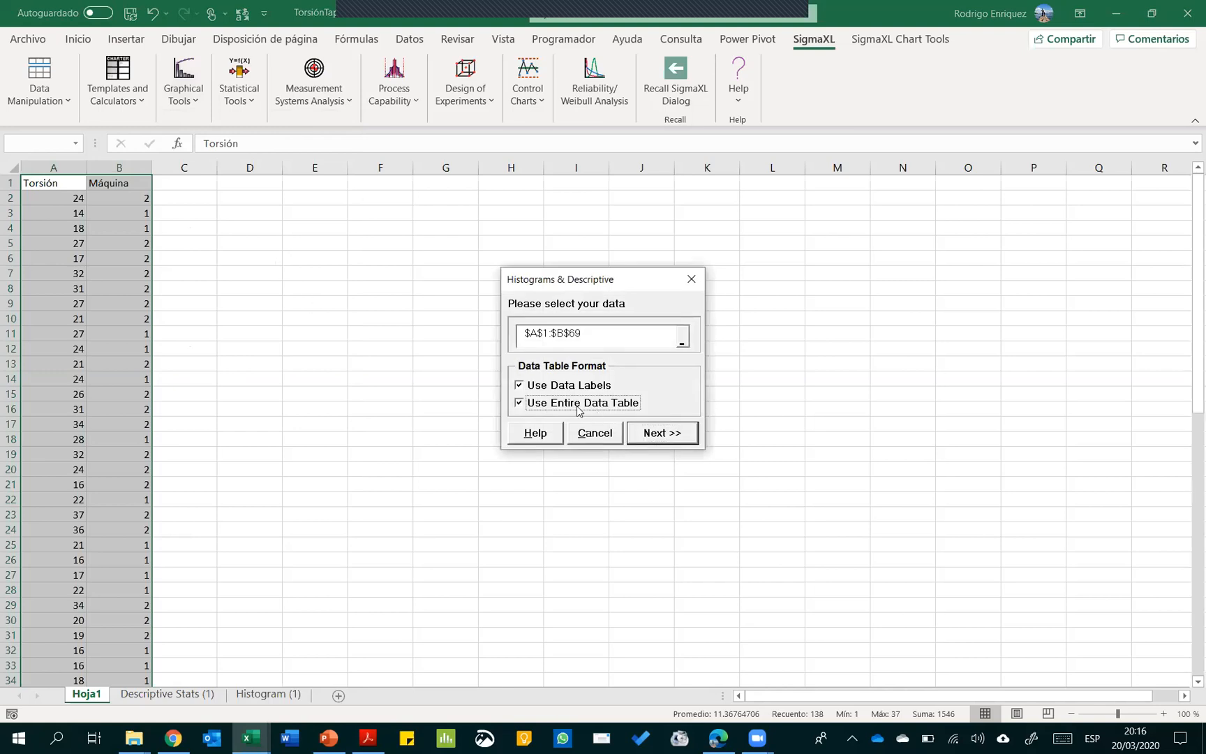
left_click(677, 433)
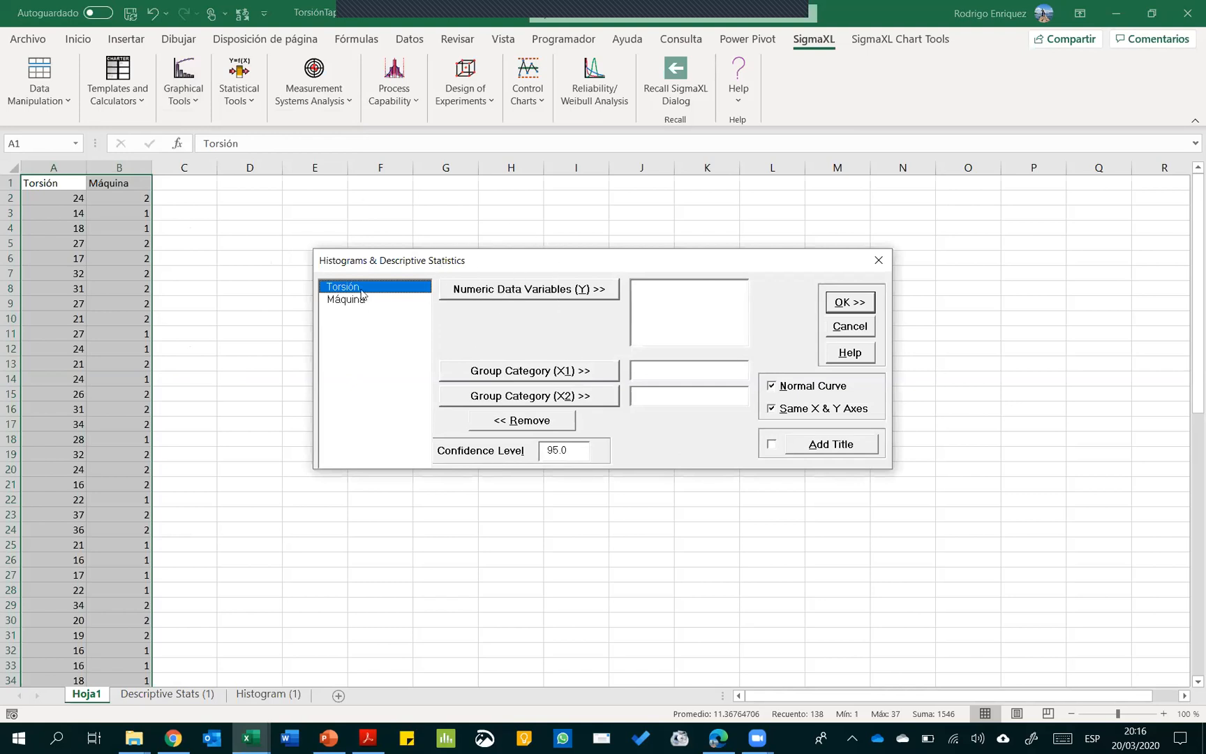
Assign Torsión as the numeric data variable and Máquina as Group Category X1, keeping Normal Curve and Same X & Y Axes enabled
left_click(502, 292)
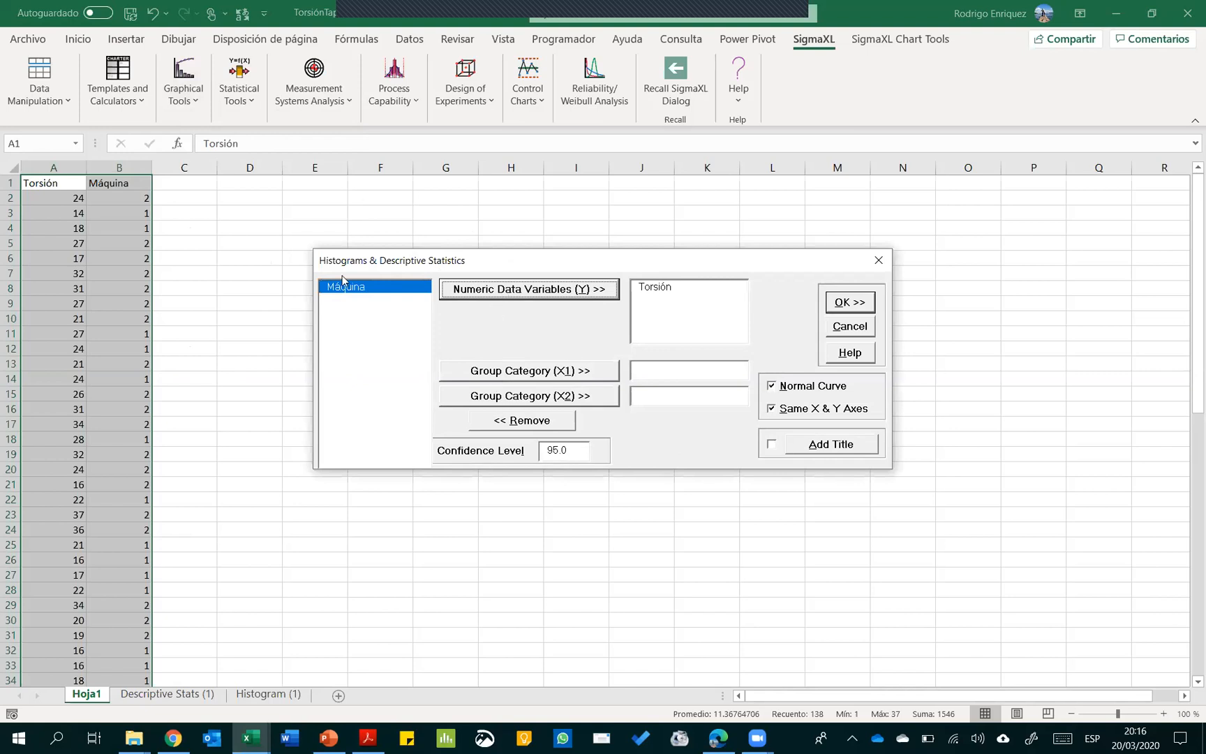
left_click(506, 372)
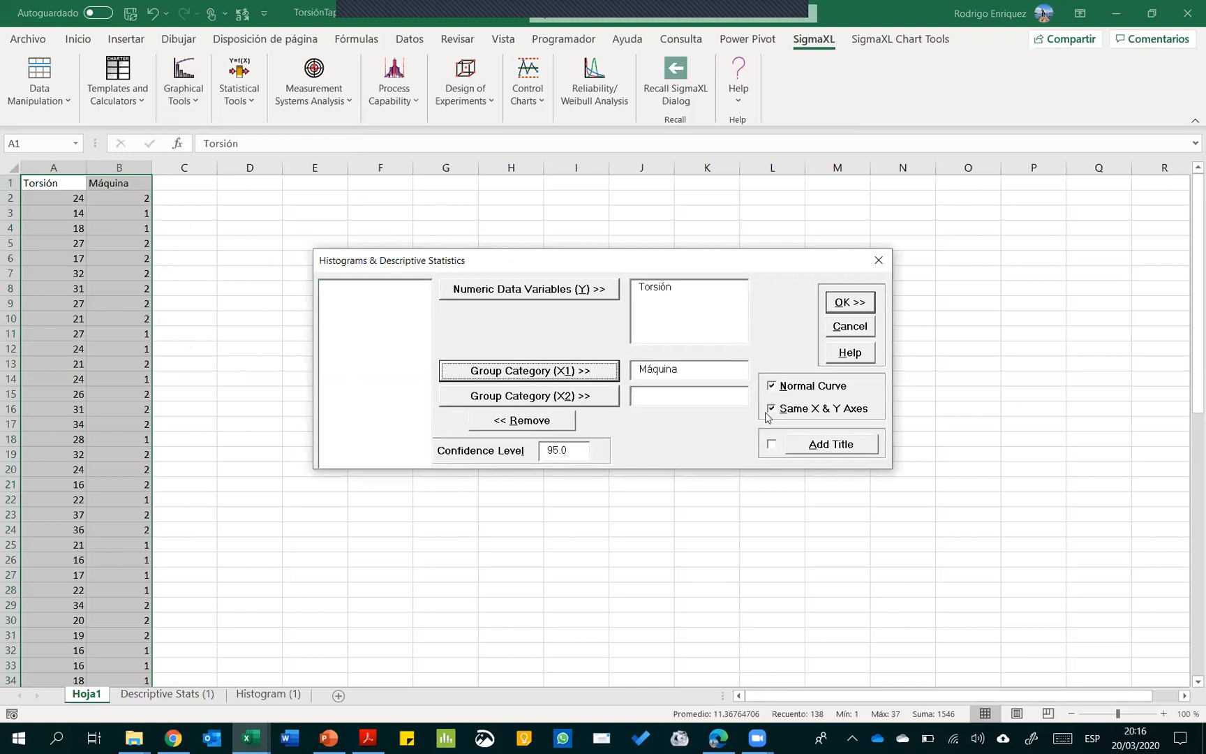
left_click(774, 389)
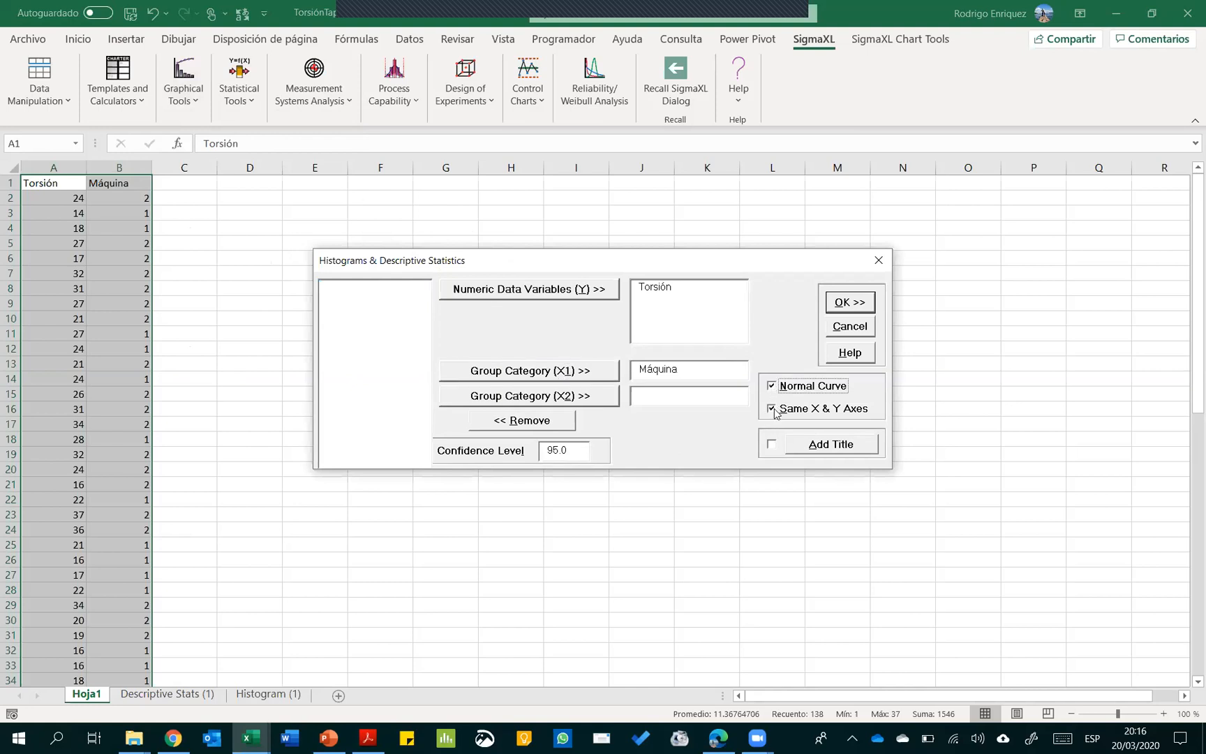
left_click(772, 412)
left_click(772, 411)
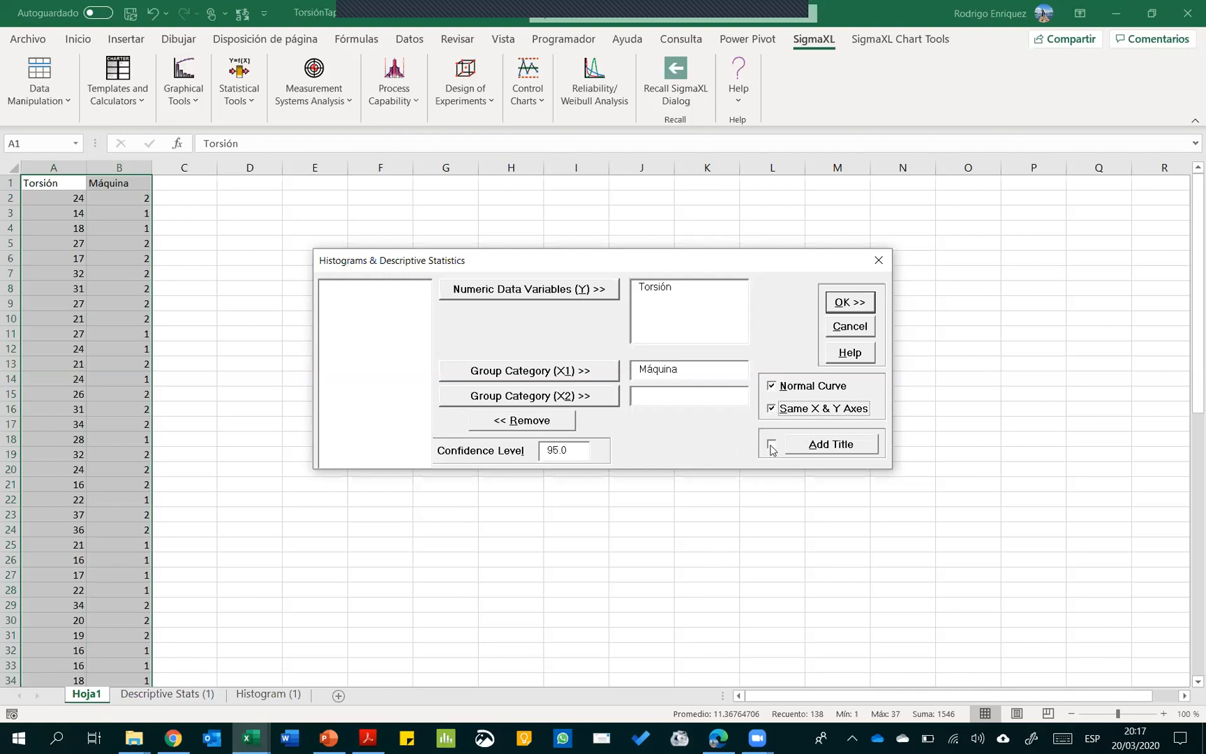
Enable a title for the histograms and select the existing chart title text for replacement
left_click(773, 446)
left_click_drag(636, 358, 444, 353)
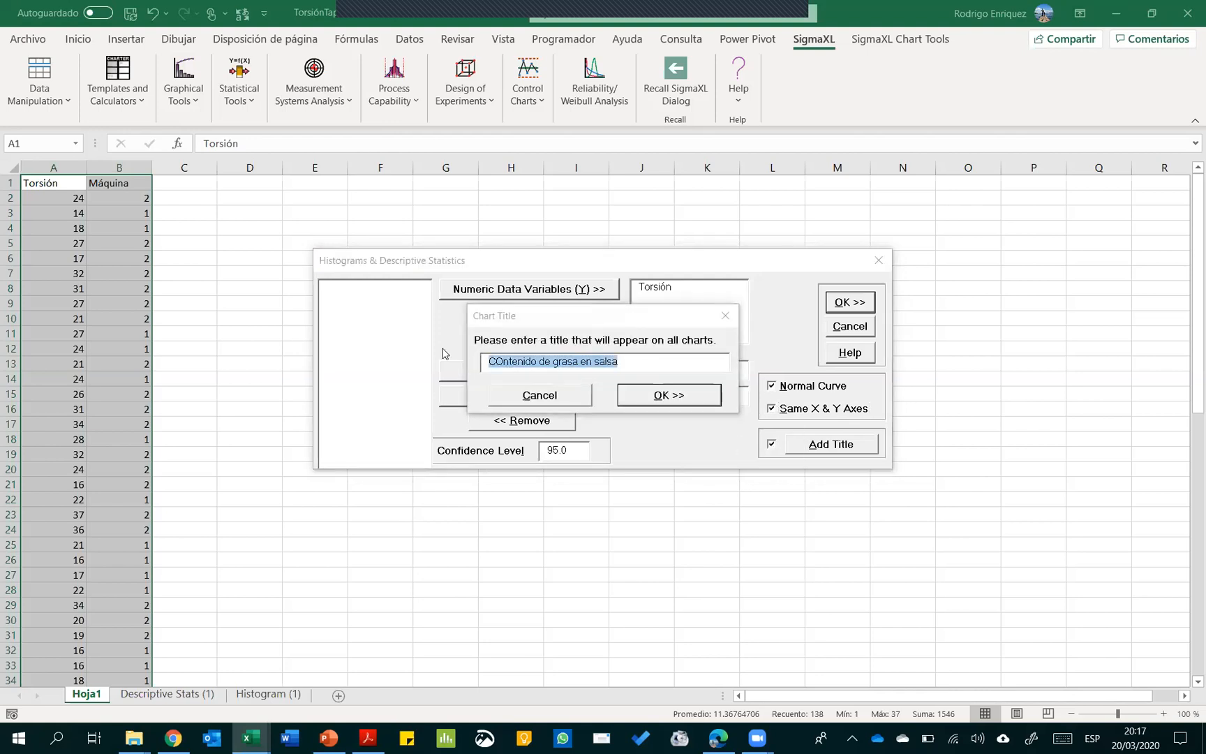
Title the charts "Histograma de torsión por máquina" and generate the torsion histograms with descriptive statistics grouped by machine
key("BackSpace")
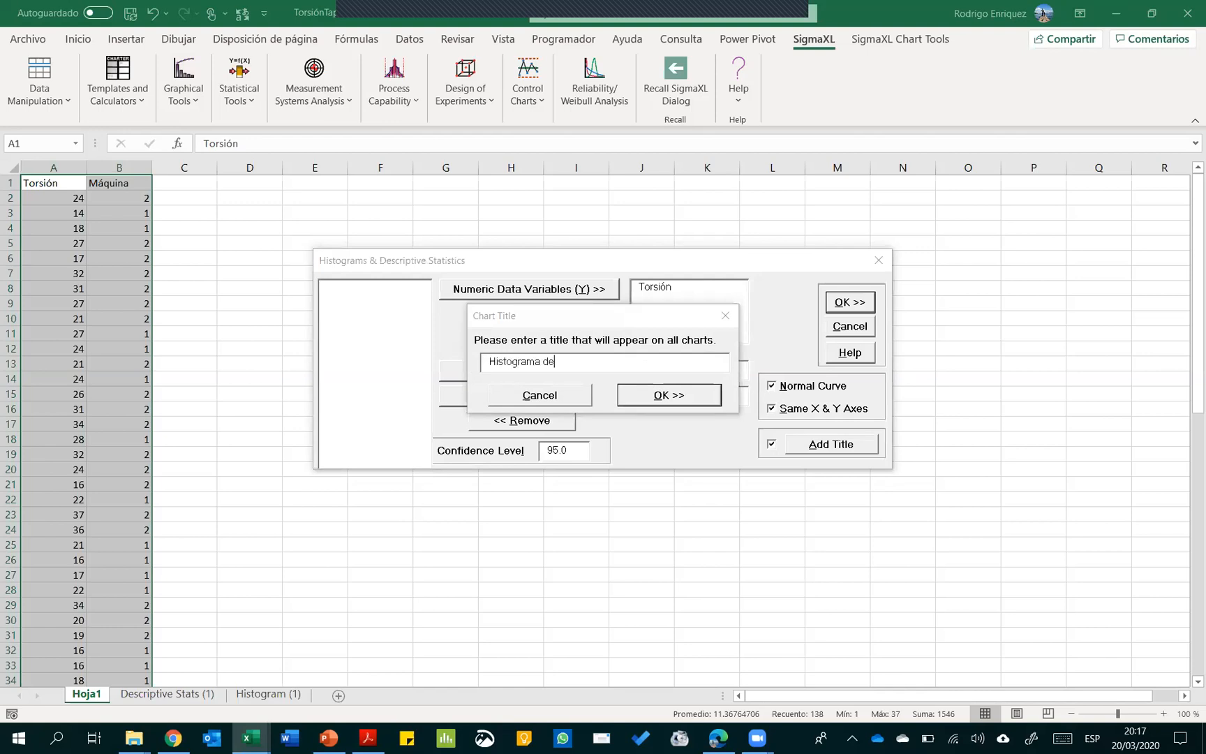
type("Histograma de torsióno")
left_click(663, 395)
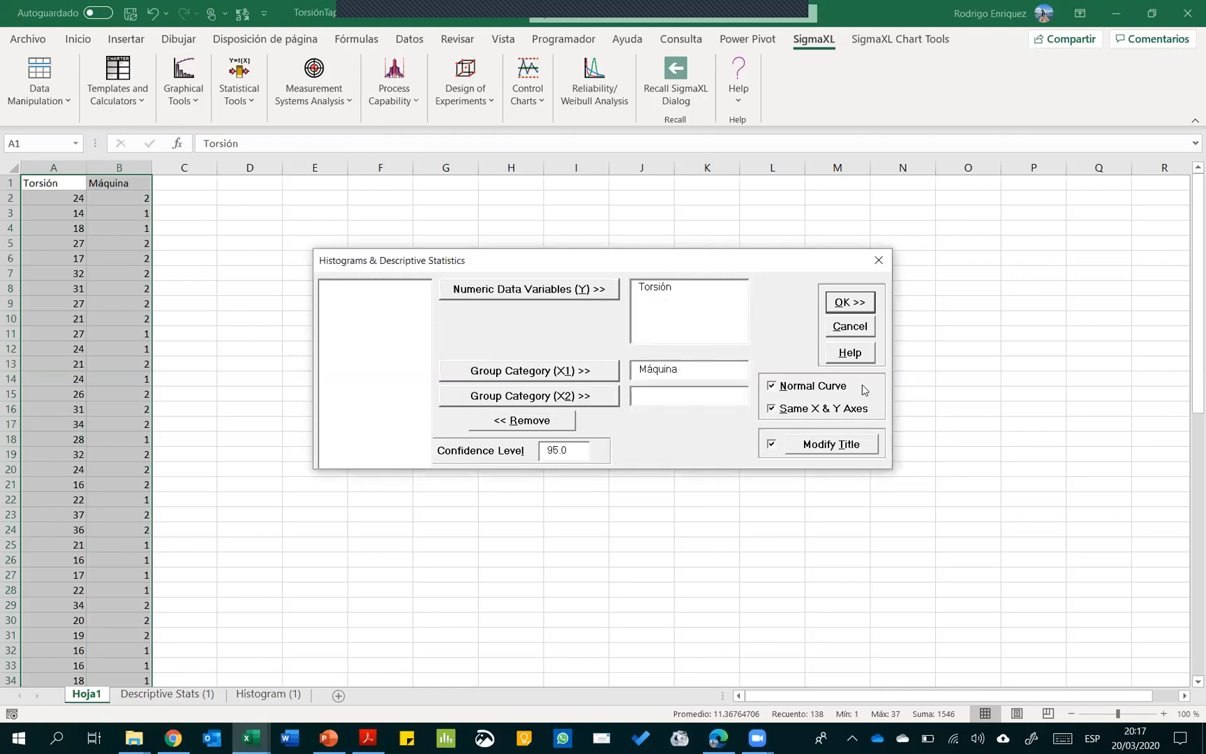
left_click(850, 308)
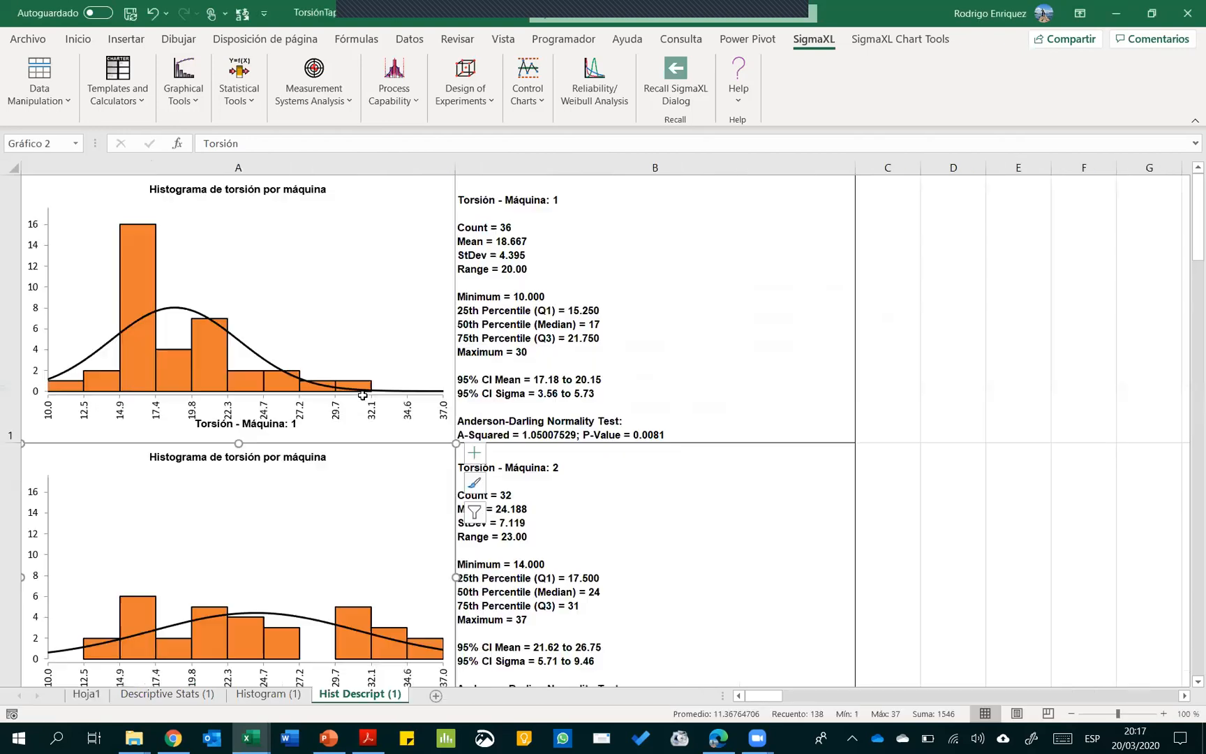
left_click(921, 288)
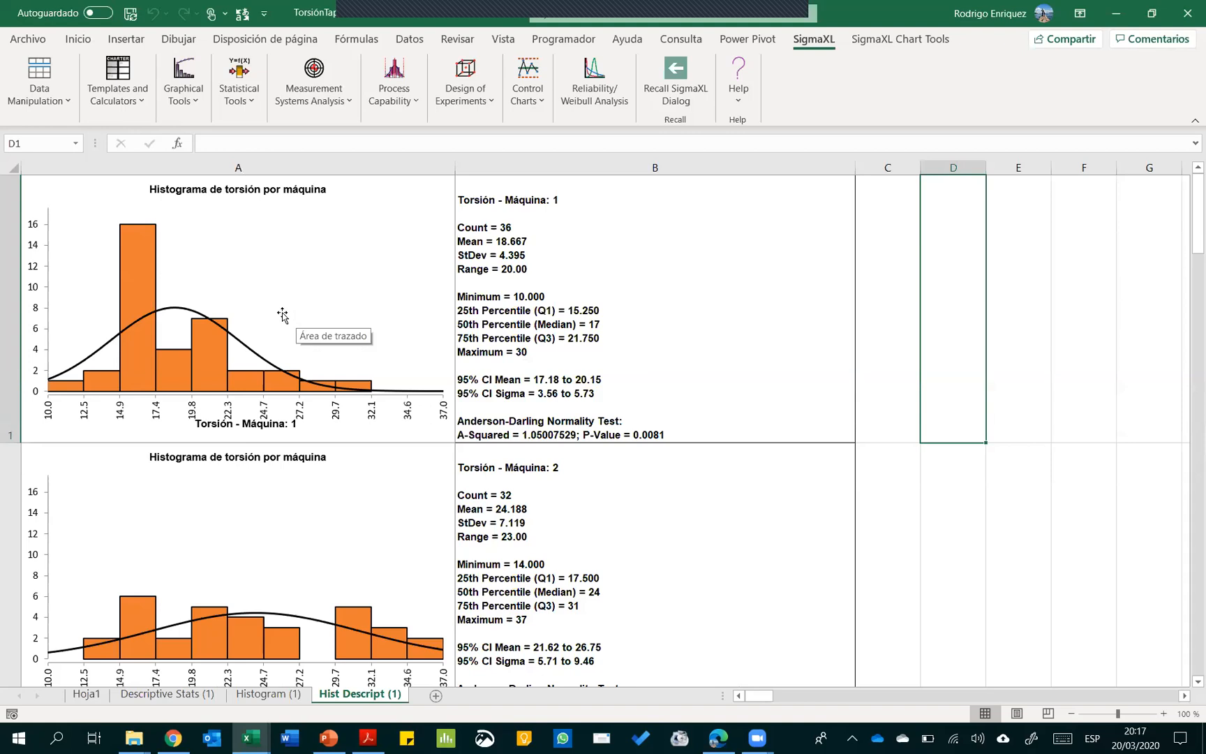
Compare the histograms and statistics blocks of machines 1 and 2 side by side on the results sheet
scroll(282, 314, "down", 1, "ctrl")
left_click(812, 511)
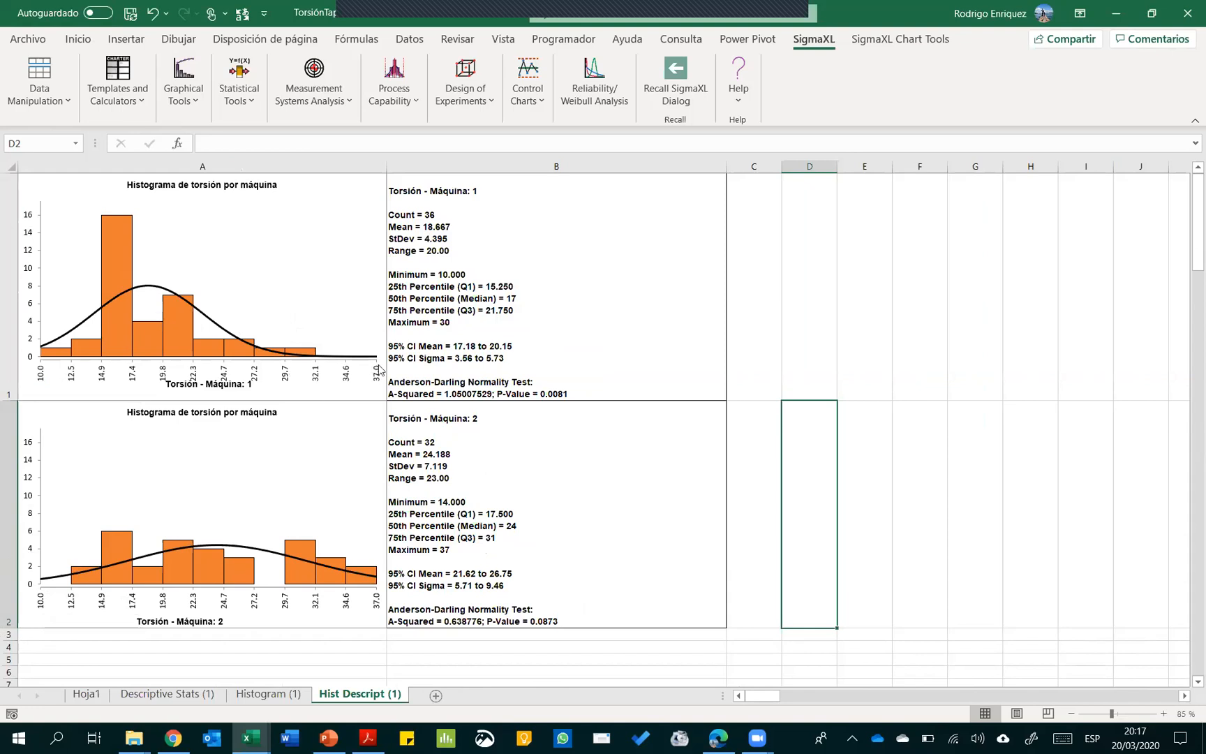
mouse_move(378, 582)
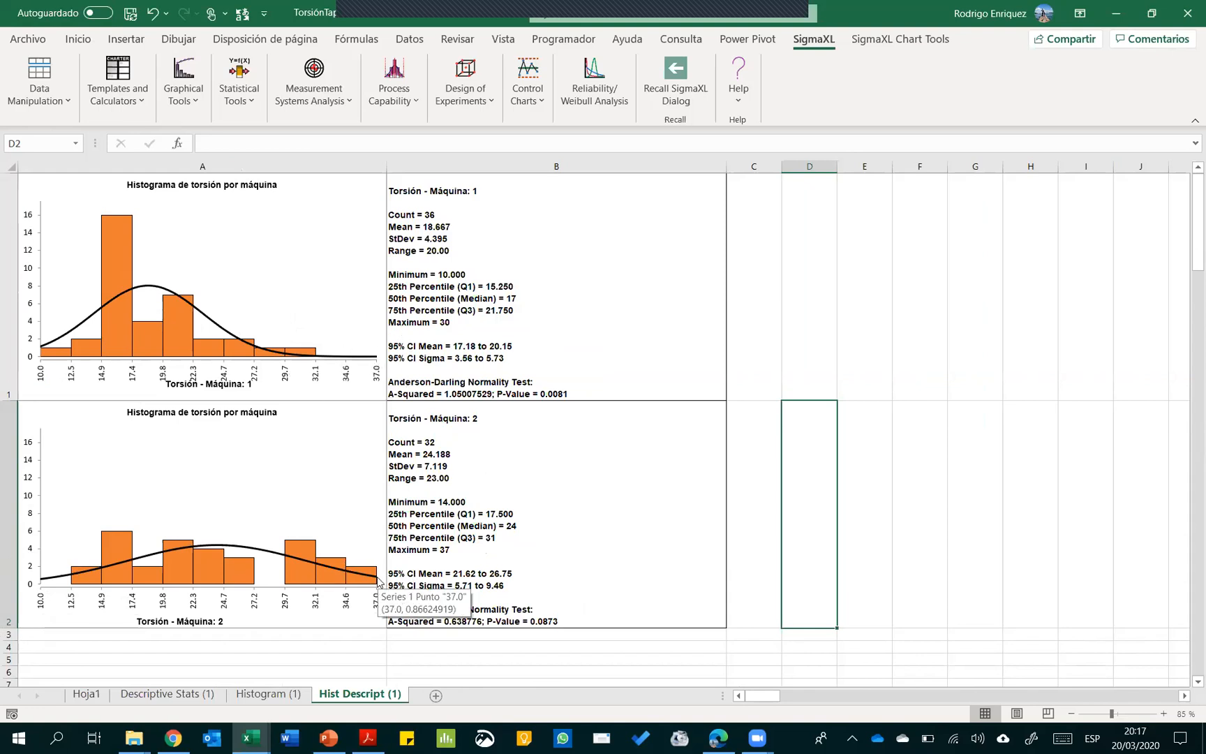
left_click(451, 550)
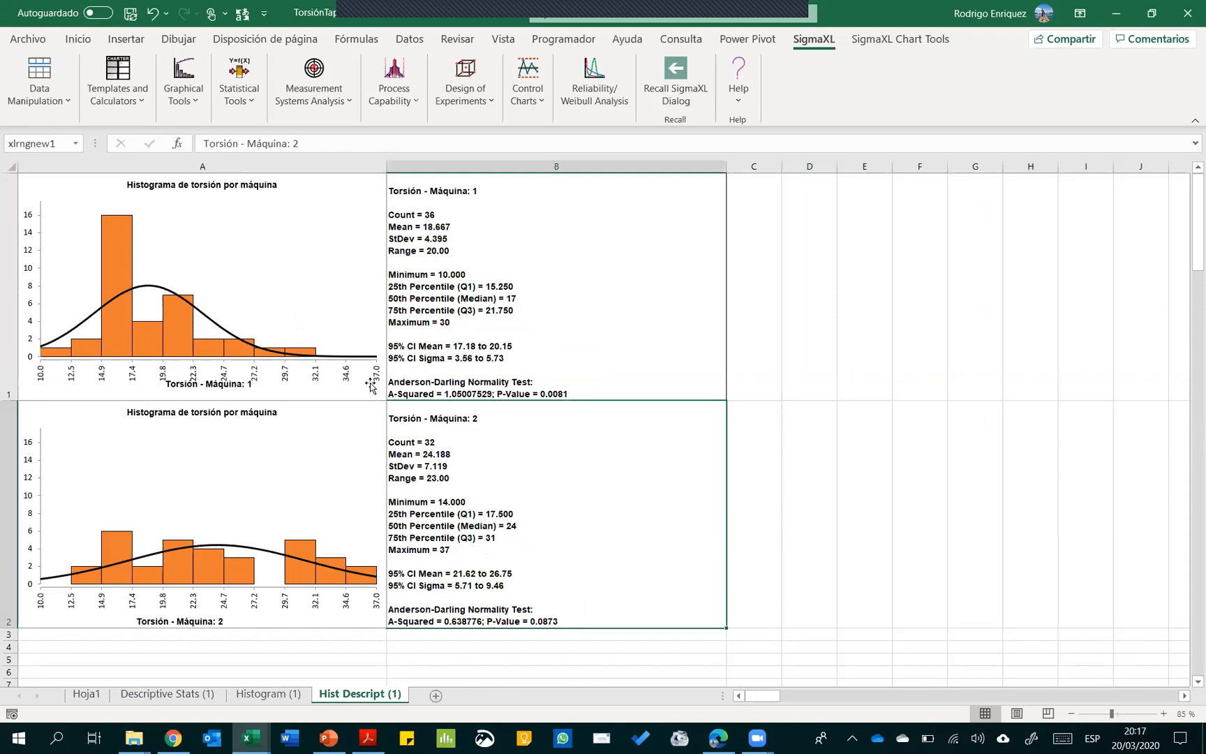
left_click_drag(530, 194, 309, 244)
left_click(554, 537)
left_click_drag(889, 576, 419, 519)
left_click(887, 274)
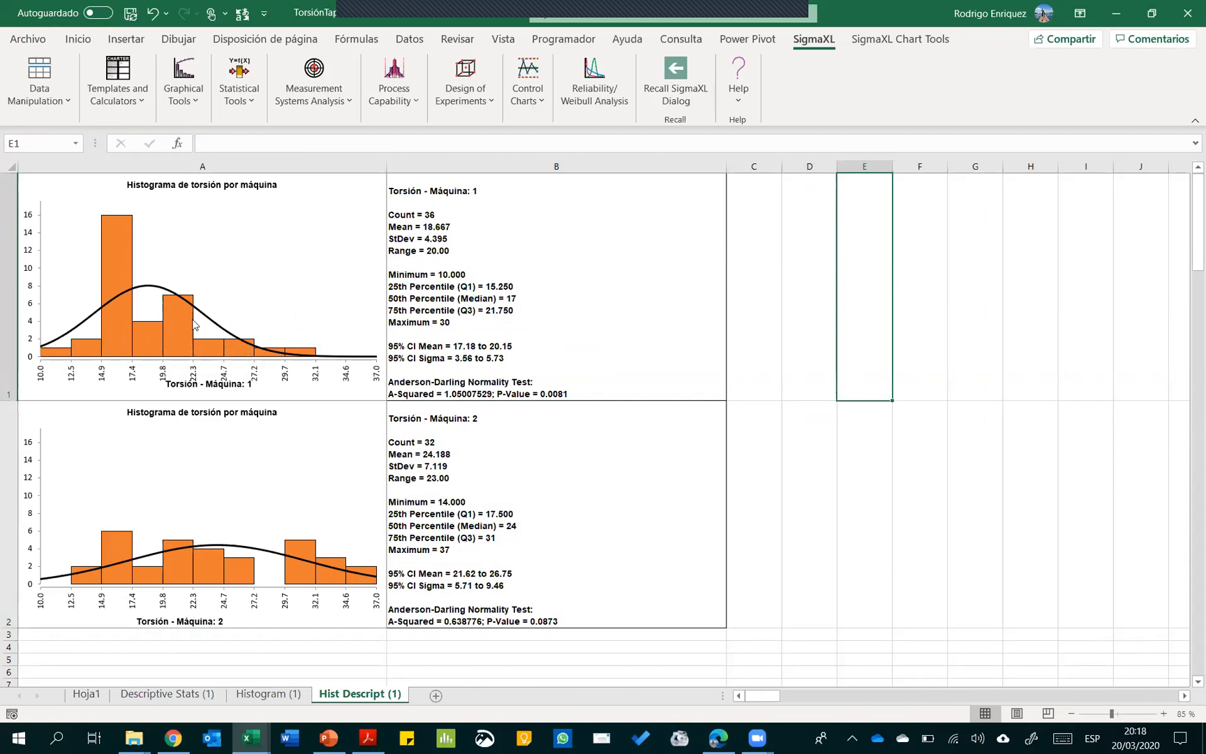
Examine where the bars start and end in each machine's torsion histogram to compare their spread
key("ctrl")
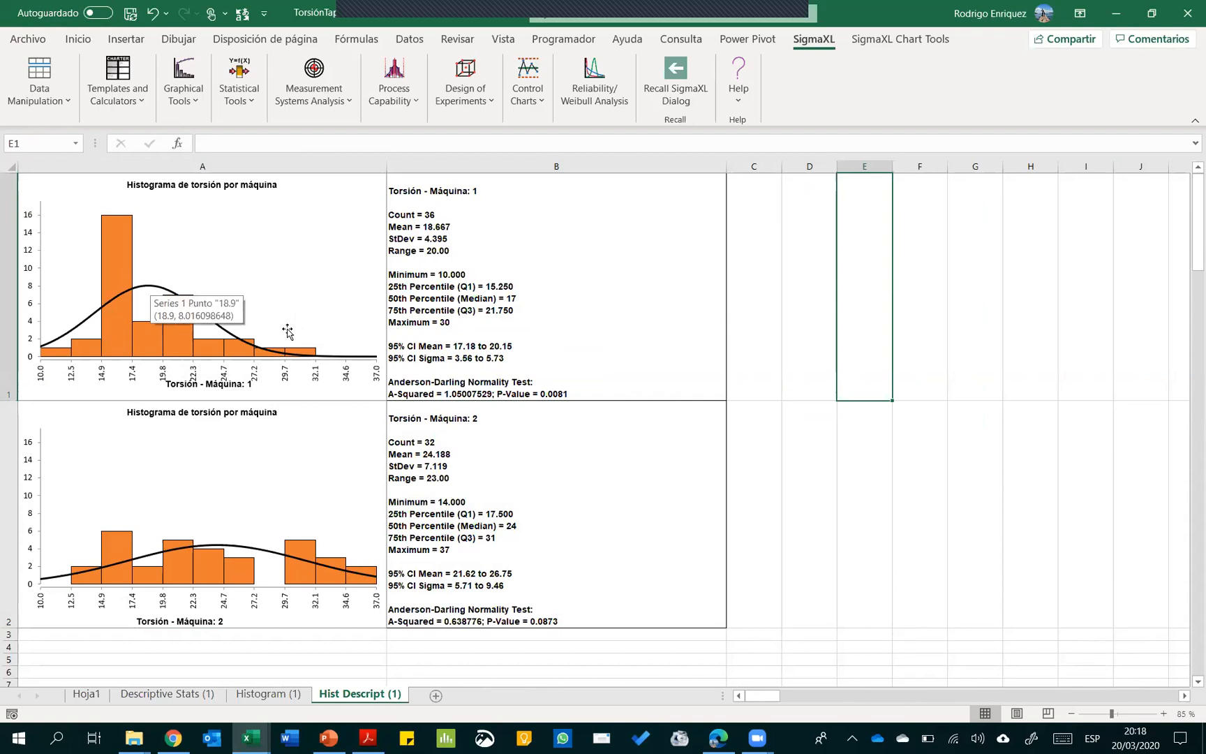
key("ctrl")
mouse_move(41, 354)
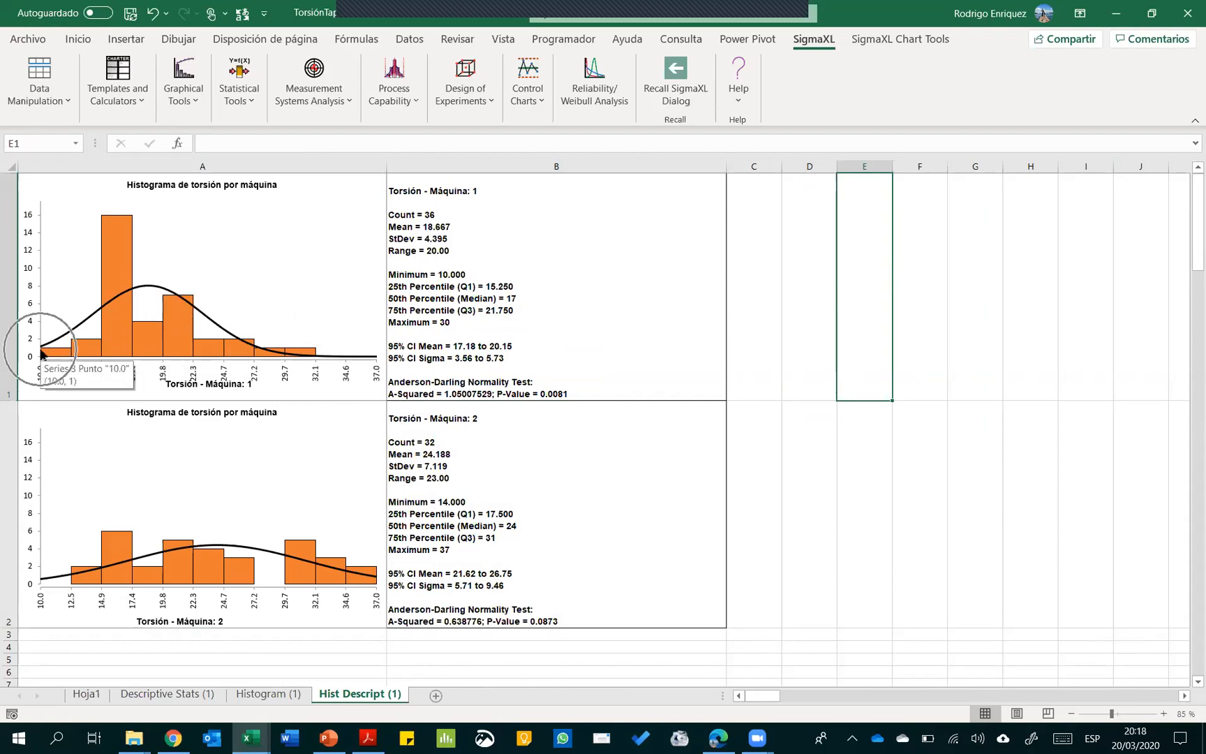
key("ctrl")
mouse_move(318, 359)
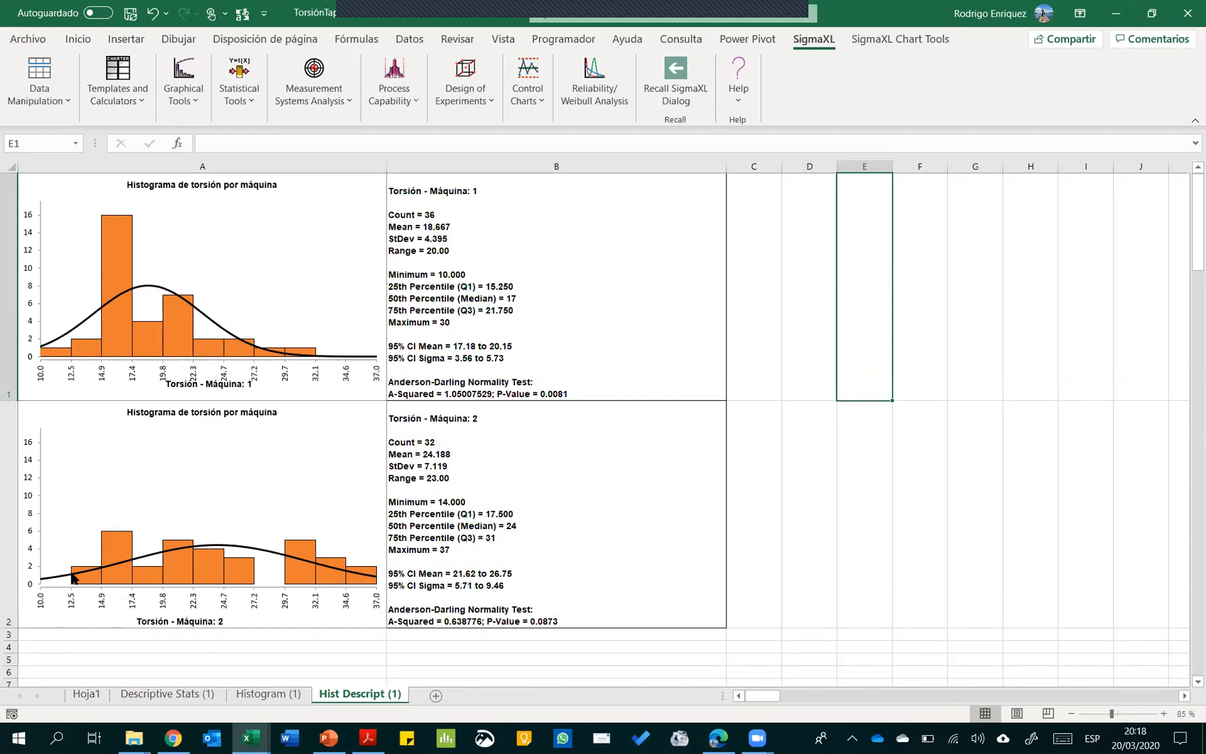
mouse_move(72, 576)
key("ctrl")
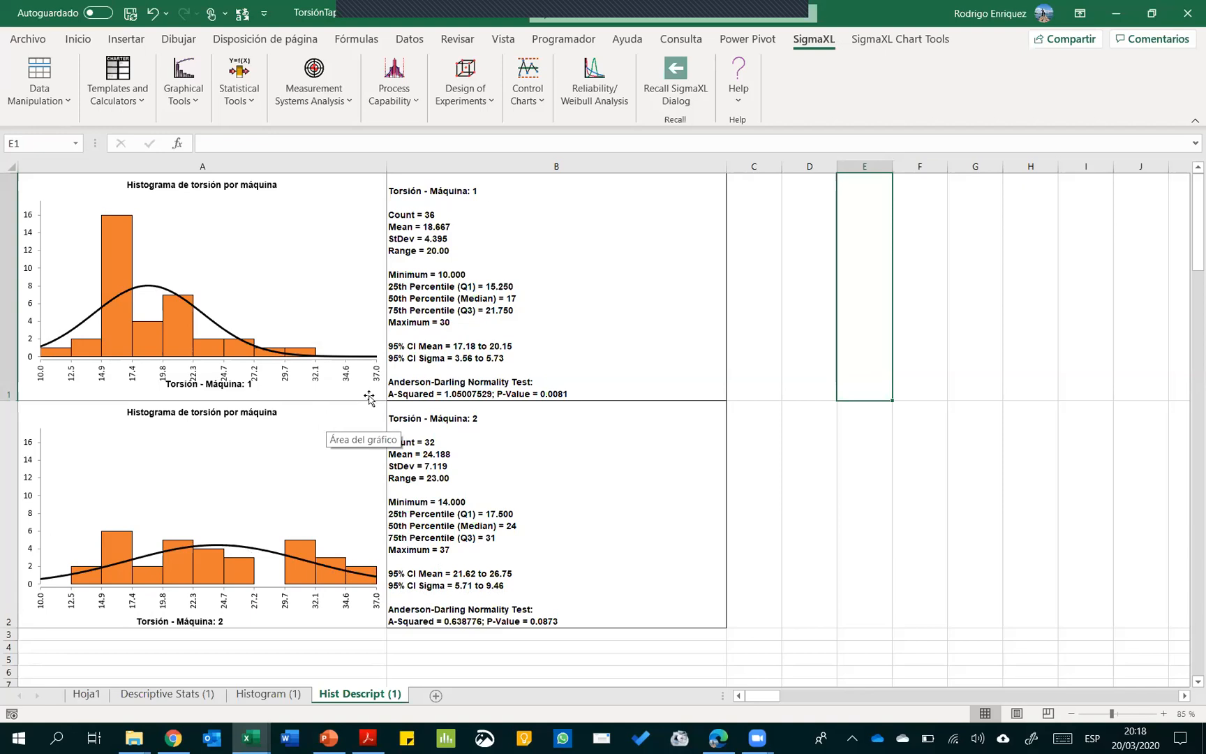
Read through the machine 1 statistics text in cell B1 line by line, leaving the cell unedited
left_click(471, 211)
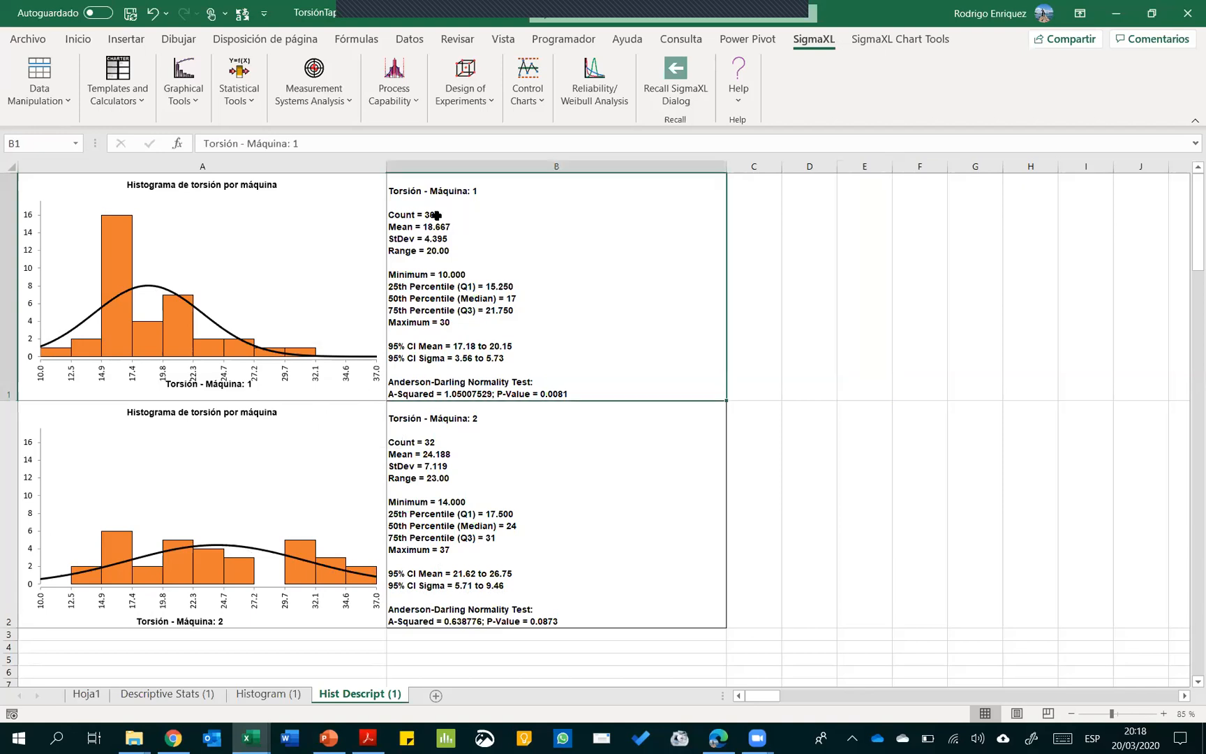
double_click(435, 217)
key("Down")
key("Down")
key("Up")
key("Down")
key("Down")
key("Down")
key("Down")
key("Down")
key("Down")
key("Down")
key("Down")
key("Down")
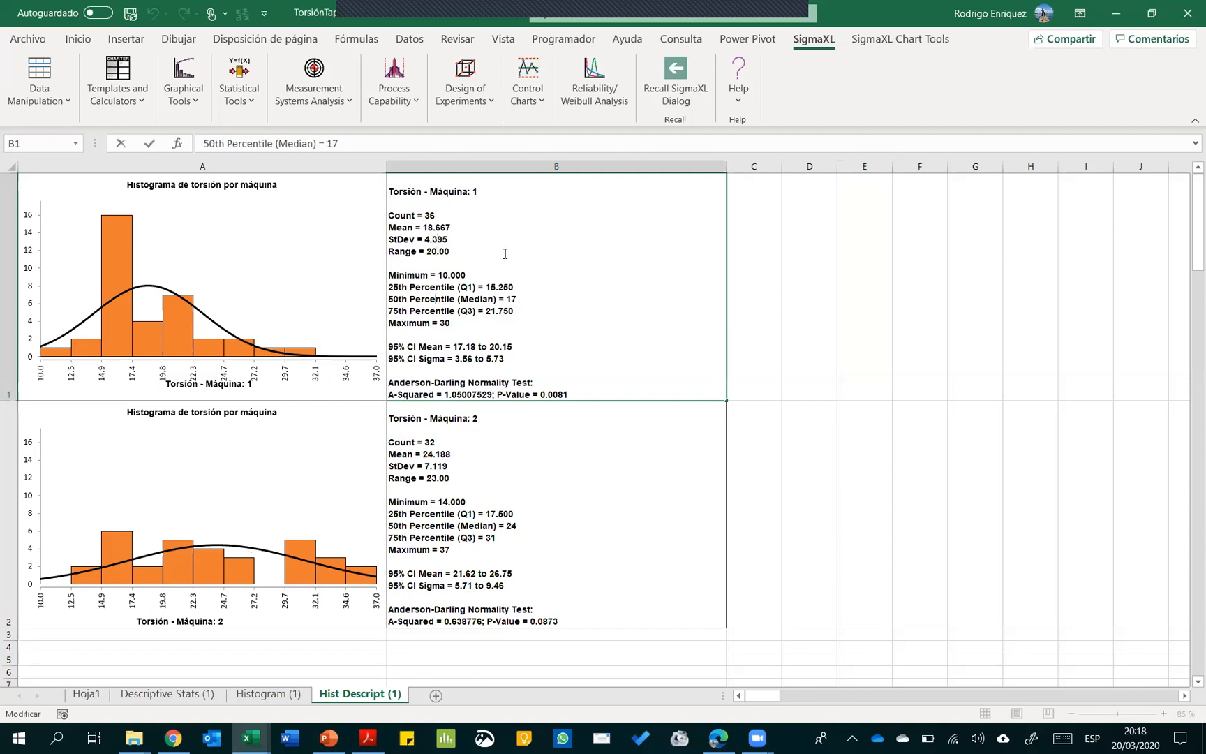
key("Down")
key("Down")
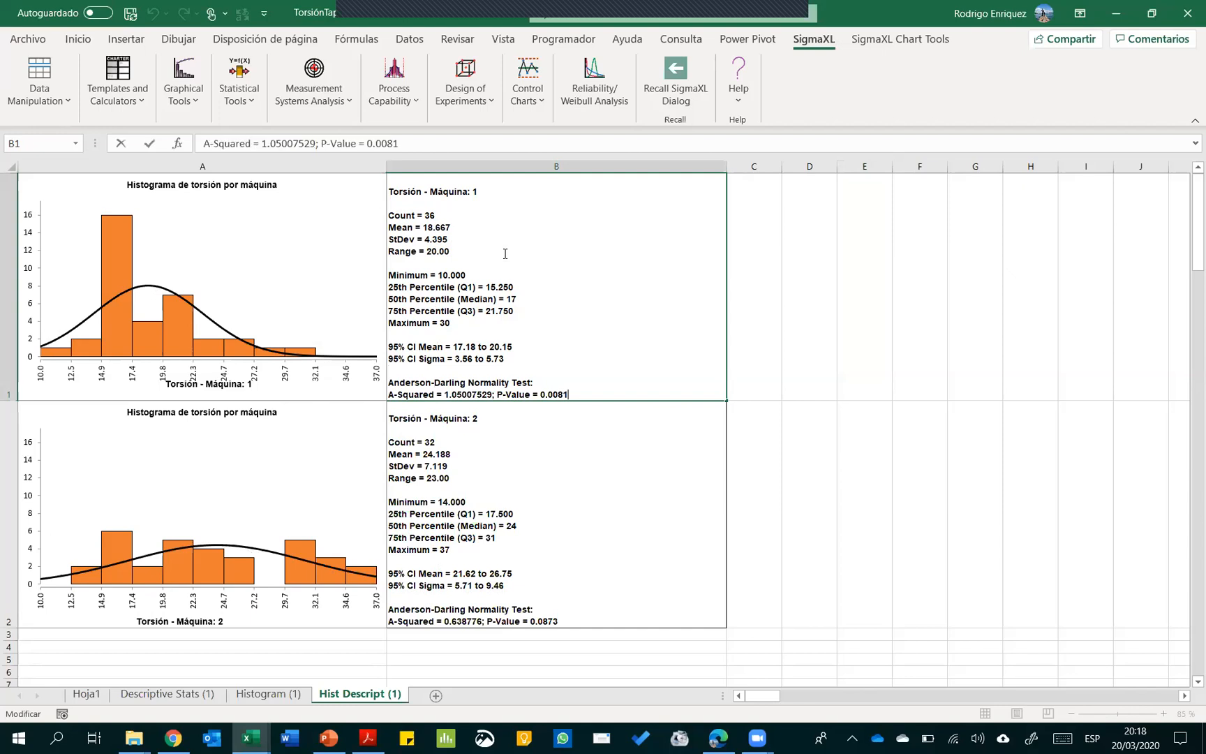
key("Escape")
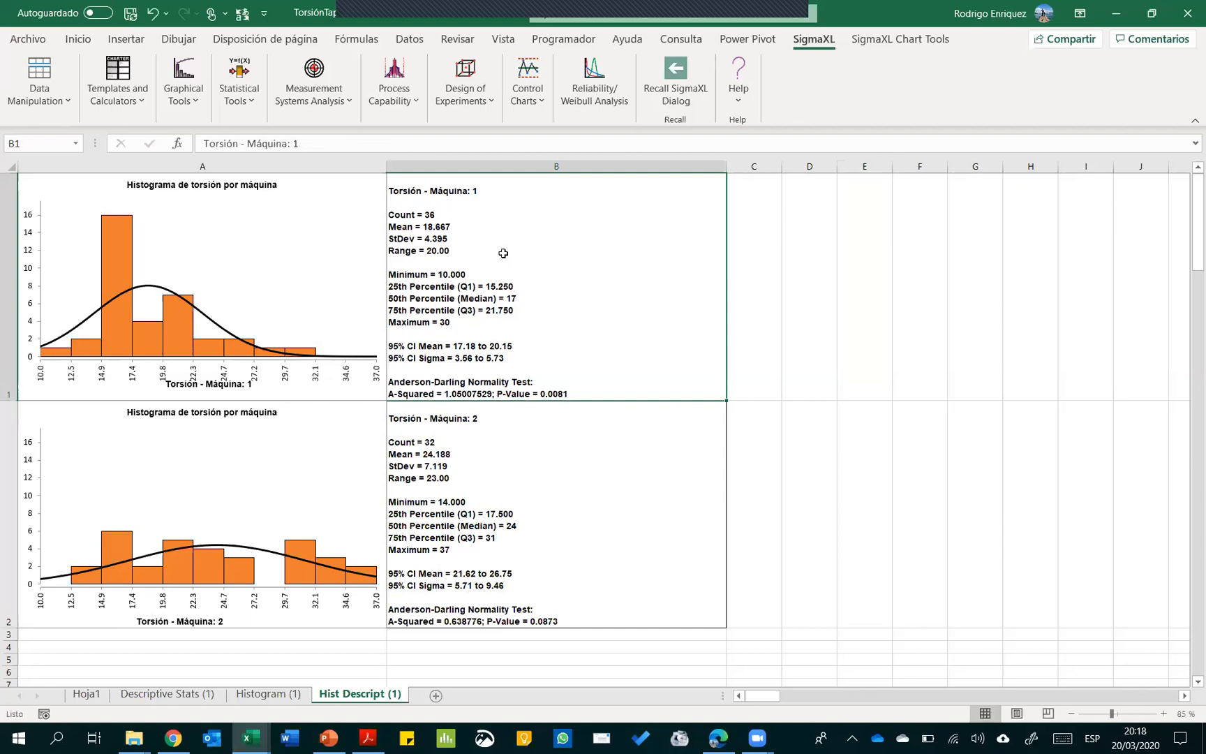
Review the table on the Descriptive Stats (1) sheet against the statistics beside the histograms on Hist Descript (1)
left_click(197, 695)
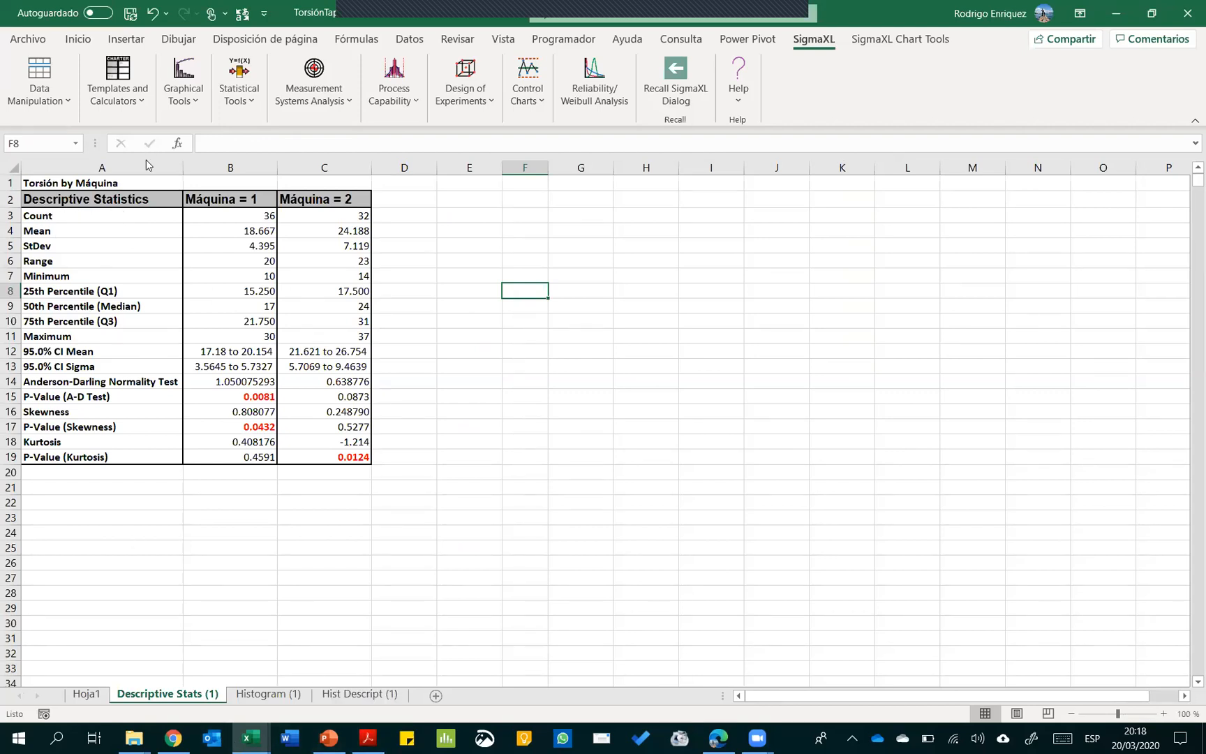
left_click_drag(133, 193, 336, 456)
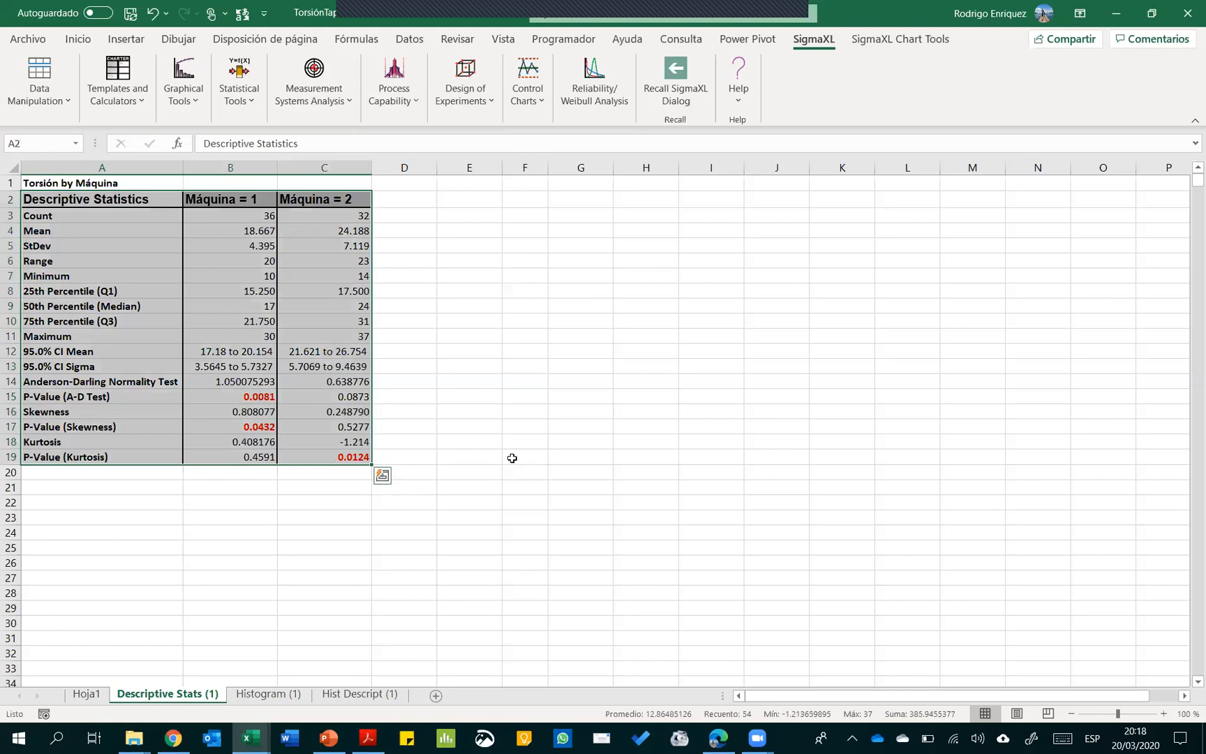
left_click(512, 457)
left_click(359, 694)
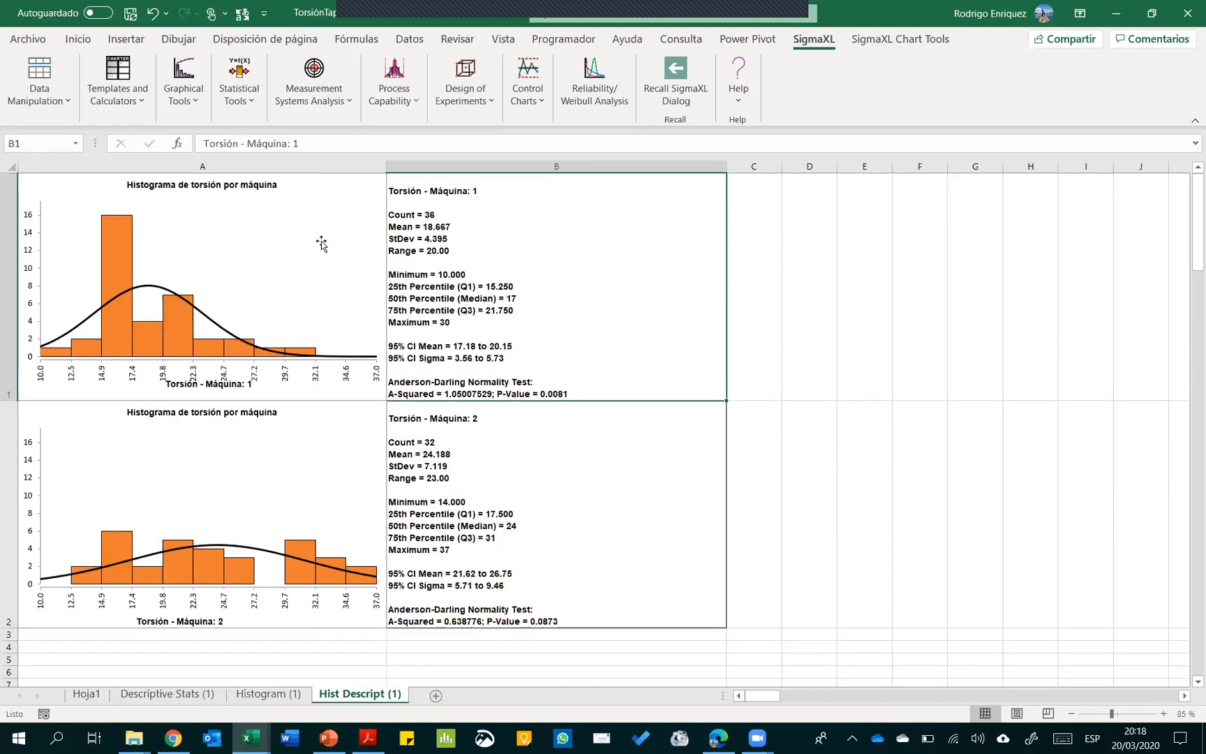
left_click_drag(419, 432, 201, 525)
left_click(875, 304)
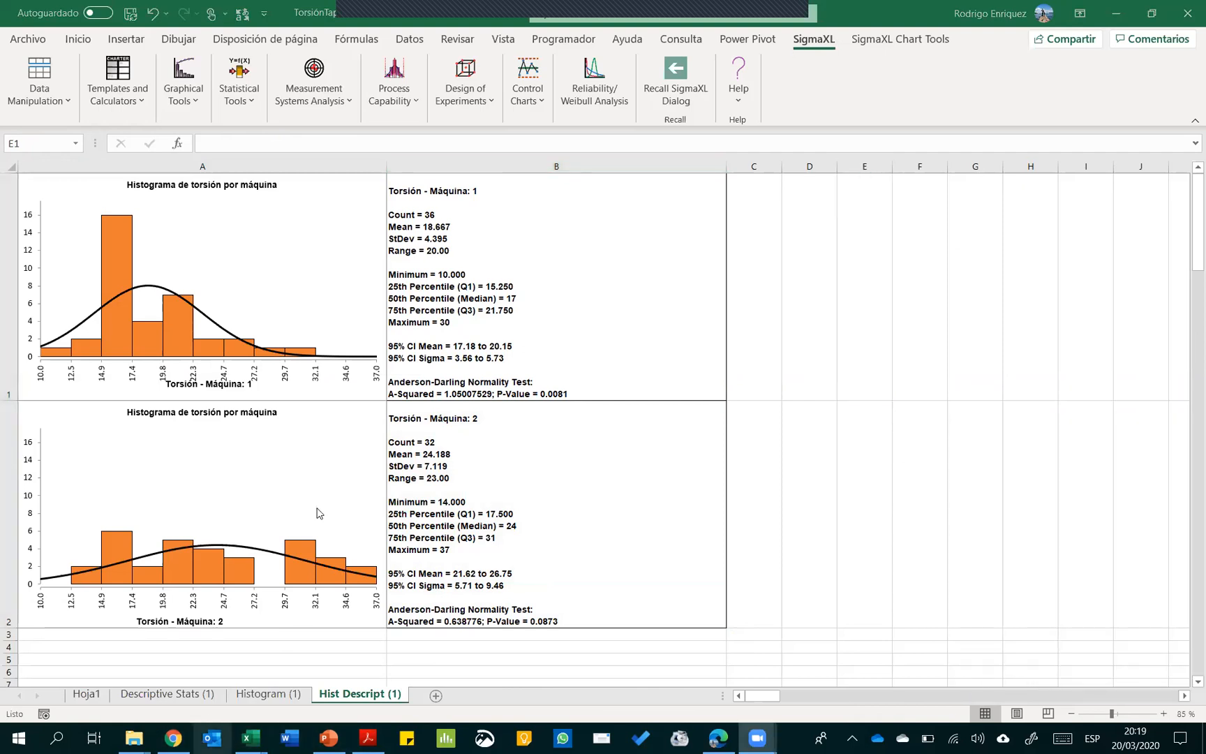
Switch to the PowerPoint presentation and advance to the Histograma slide about piston lengths
key("alt+Tab")
key("alt+Tab")
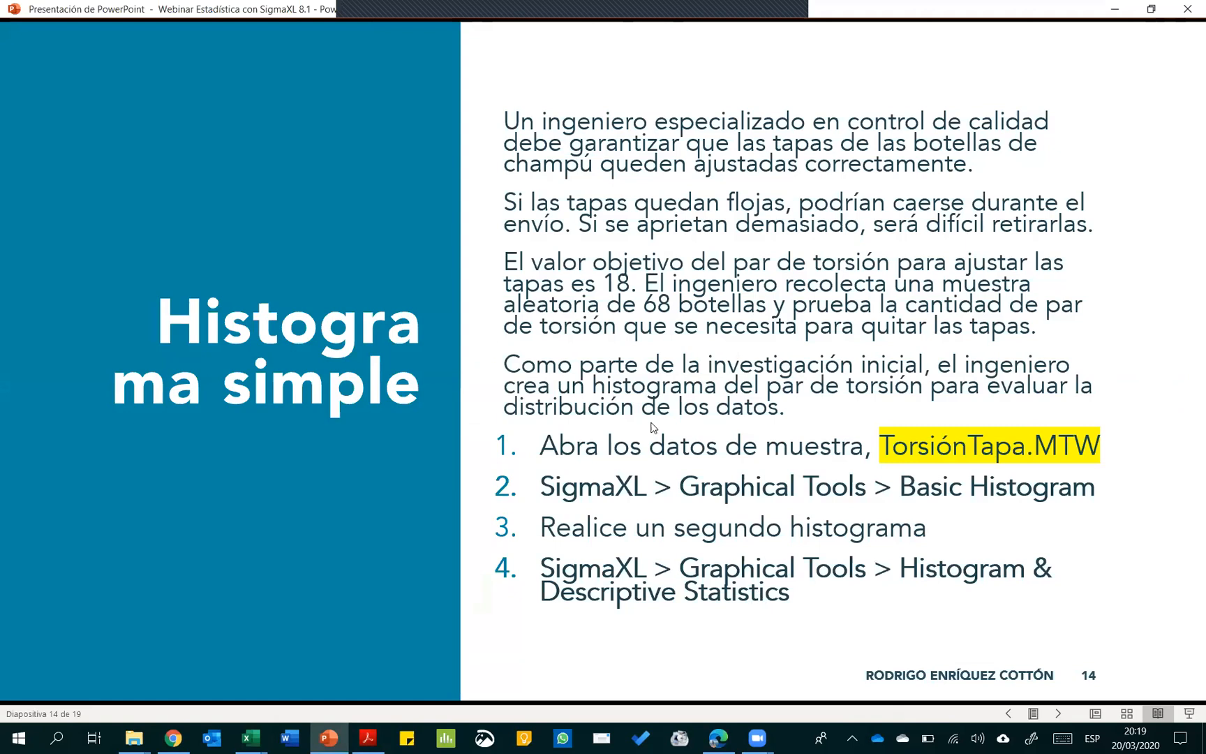
left_click(351, 347)
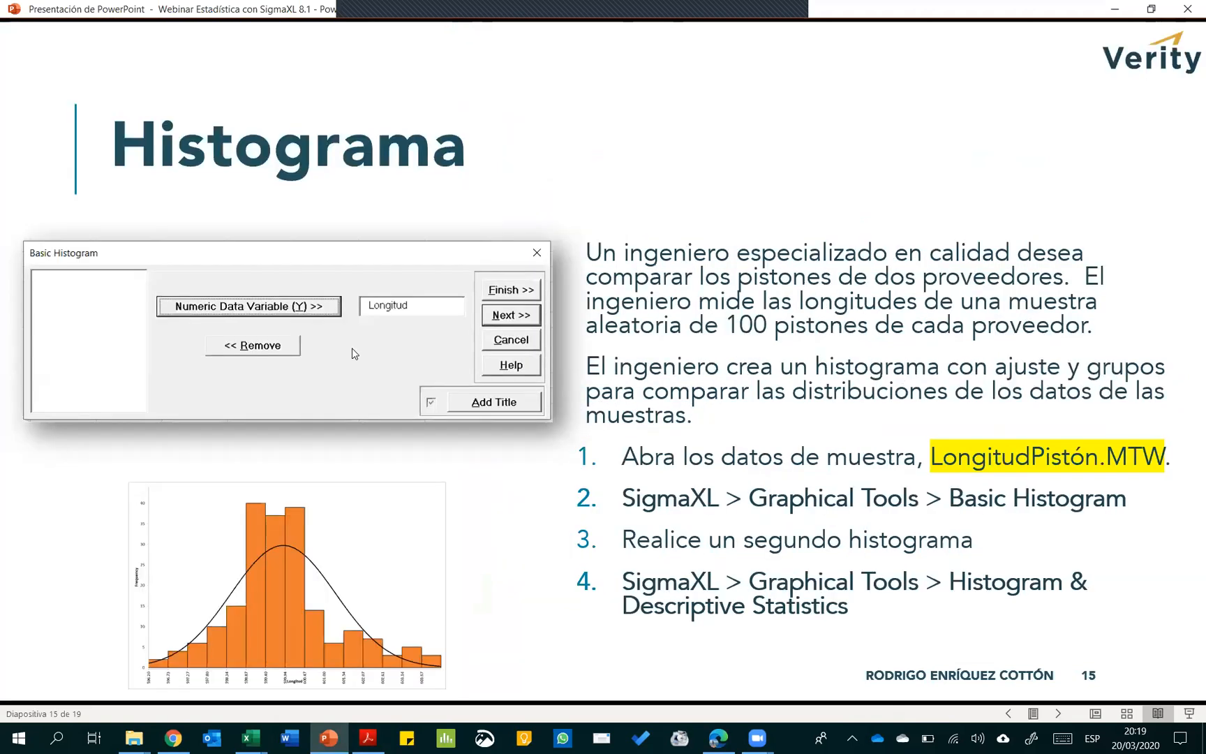
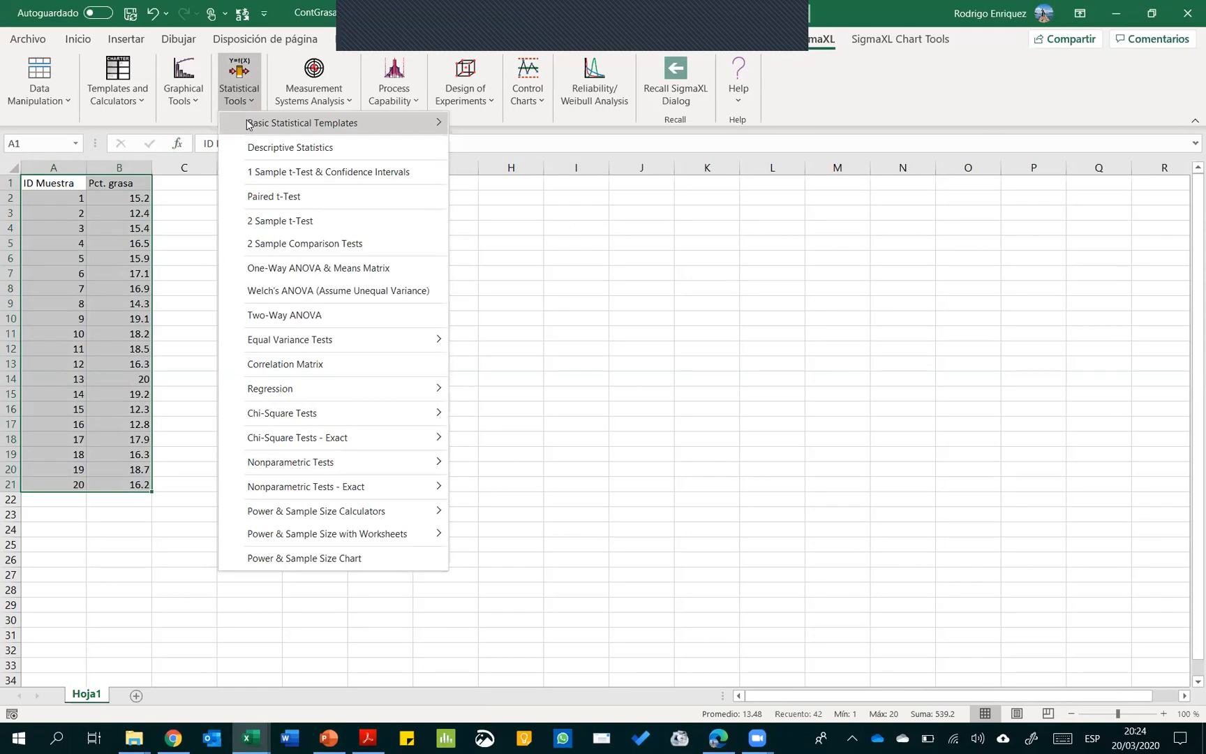
Start a Normal Probability Plot on range A1:B21, using data labels but not the entire data table option
mouse_move(438, 129)
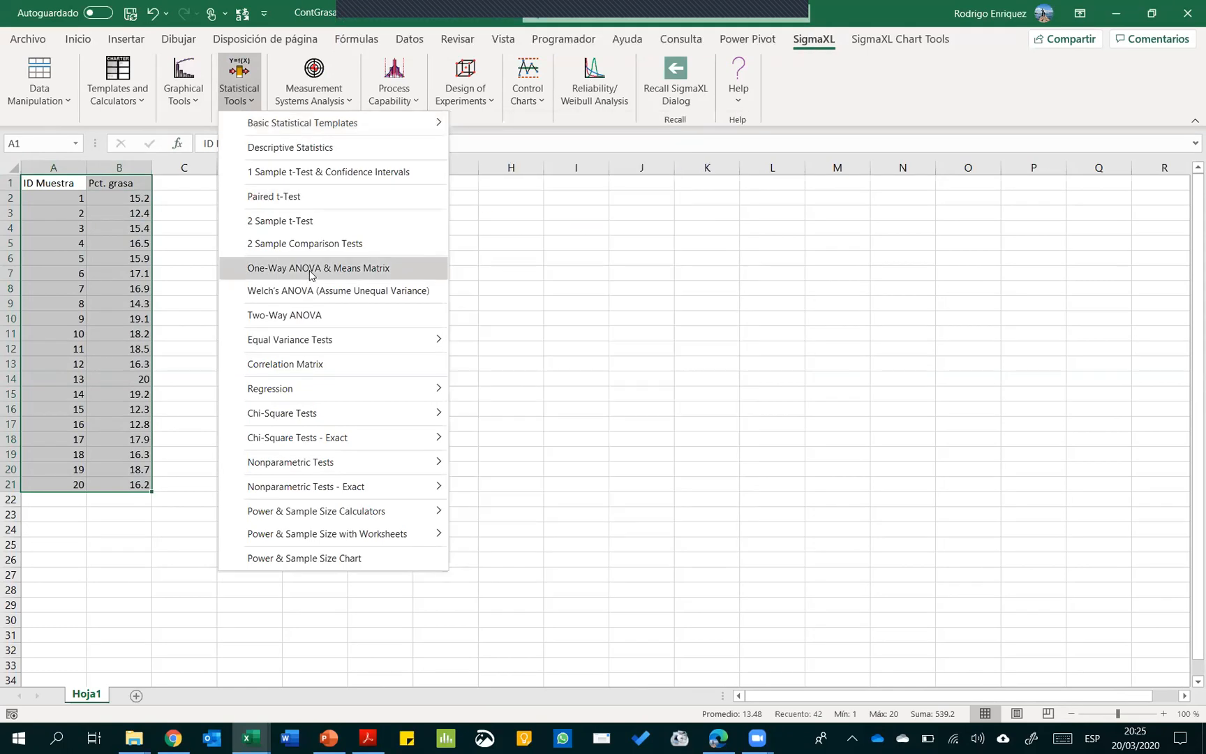
left_click(185, 102)
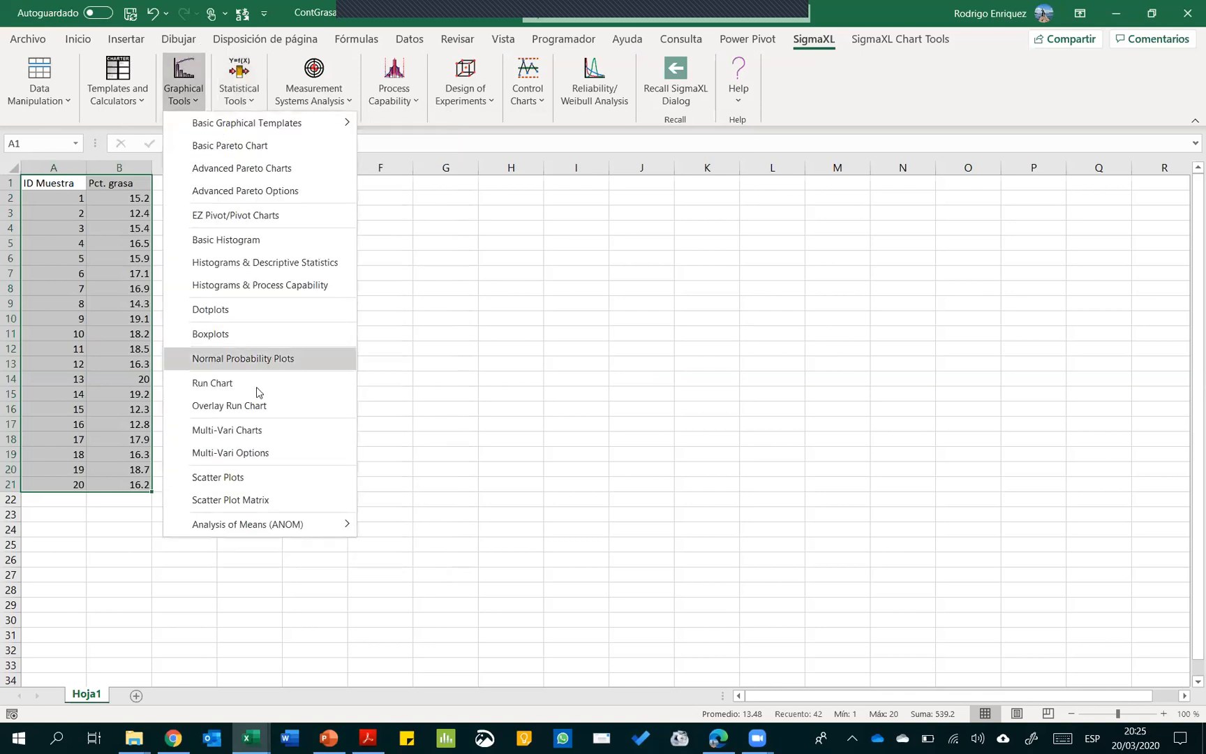
left_click(299, 368)
left_click(300, 362)
left_click(301, 359)
left_click(564, 403)
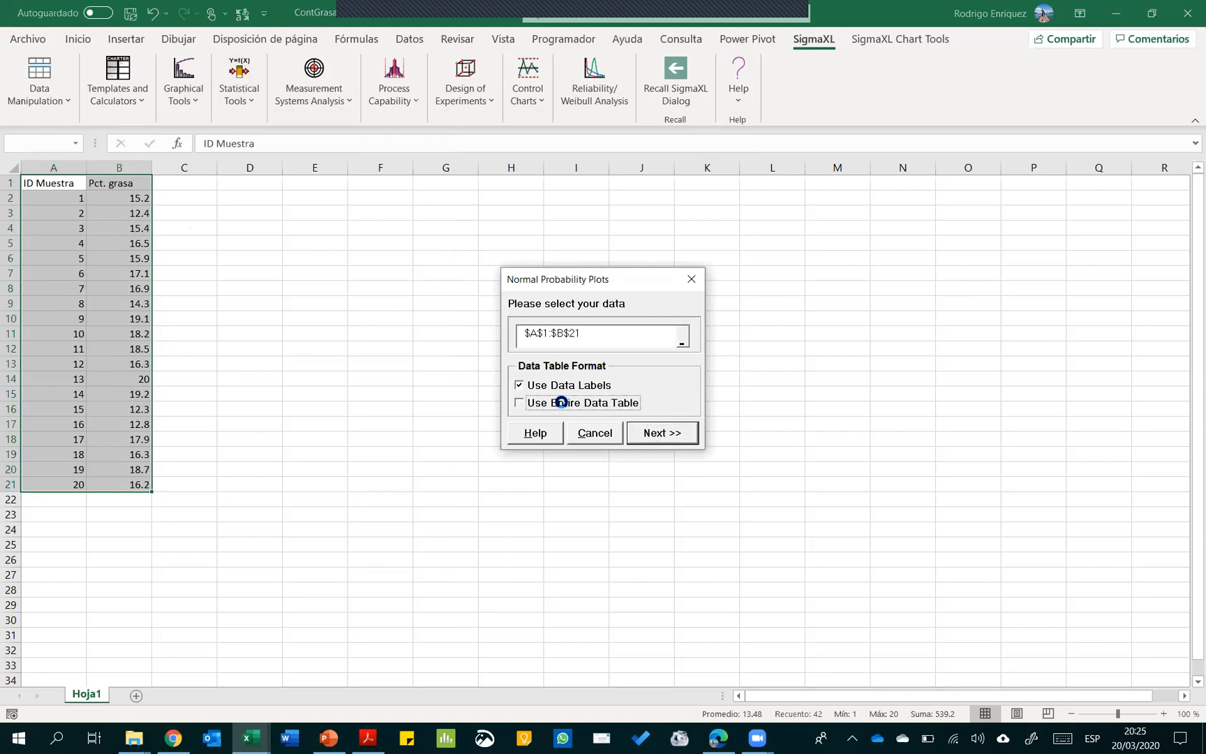
left_click(662, 433)
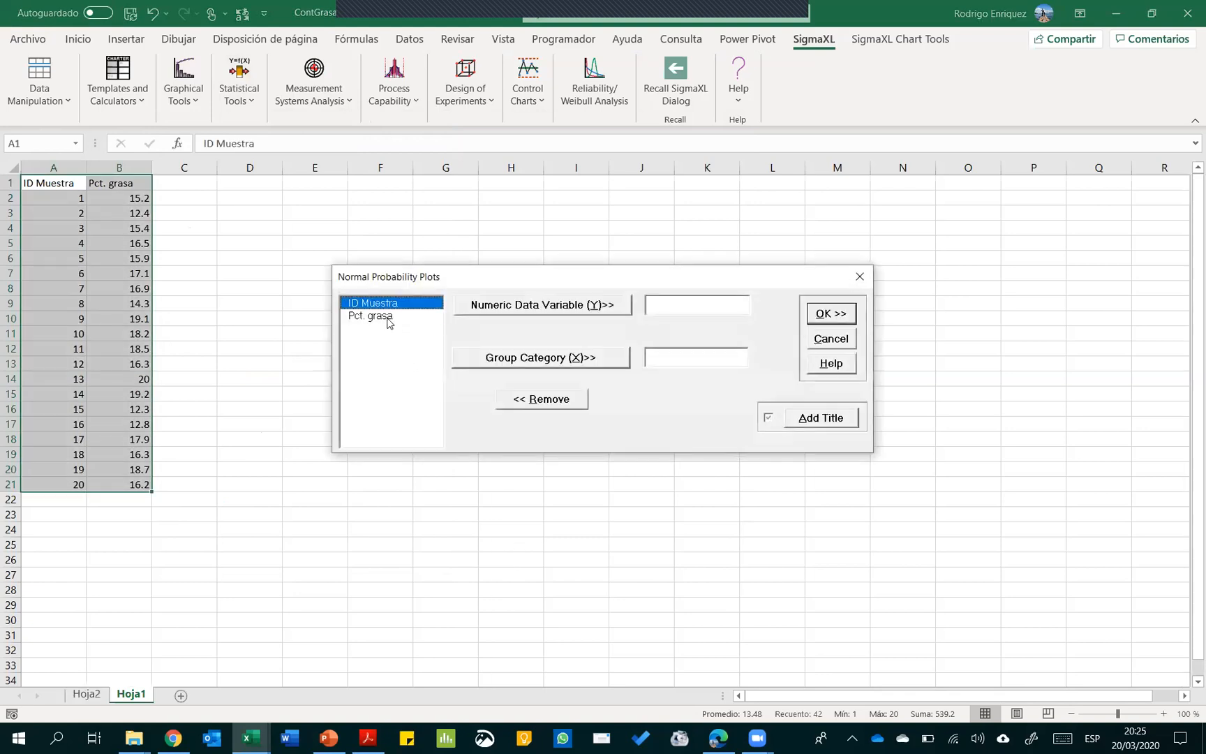
Assign Pct. grasa as the numeric data variable (Y) and leave the group category empty
left_click(382, 317)
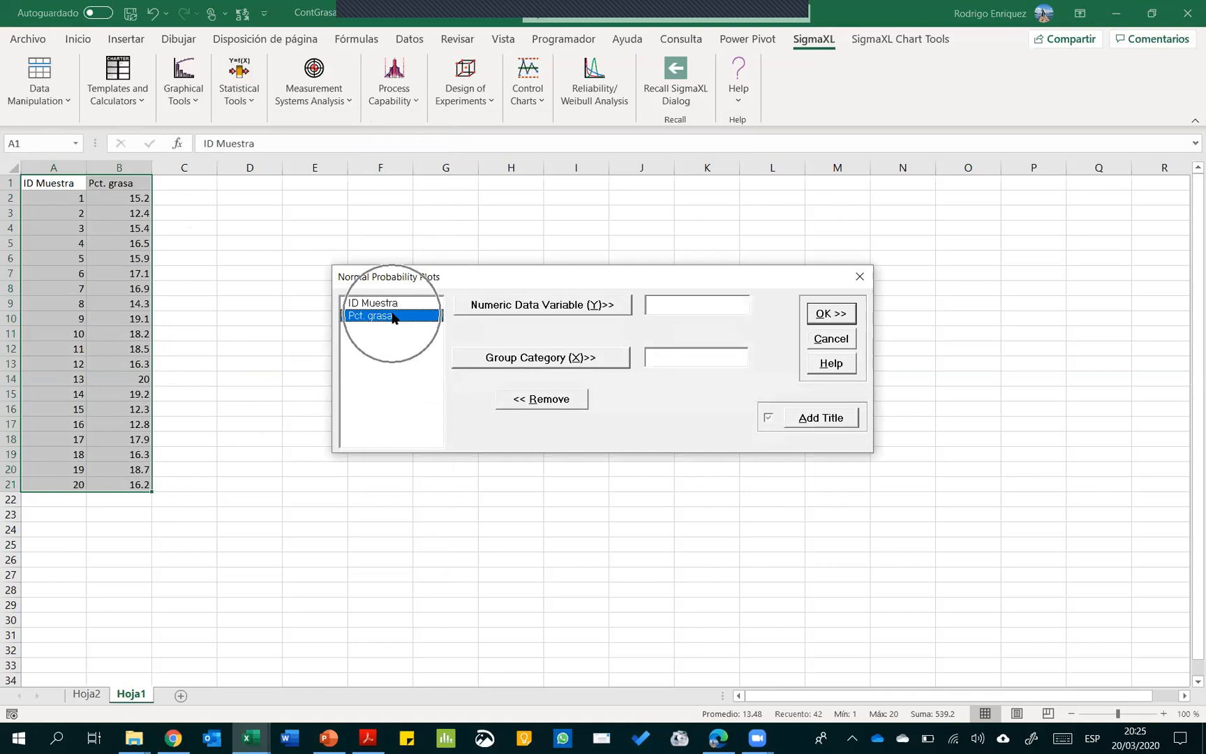
left_click(542, 310)
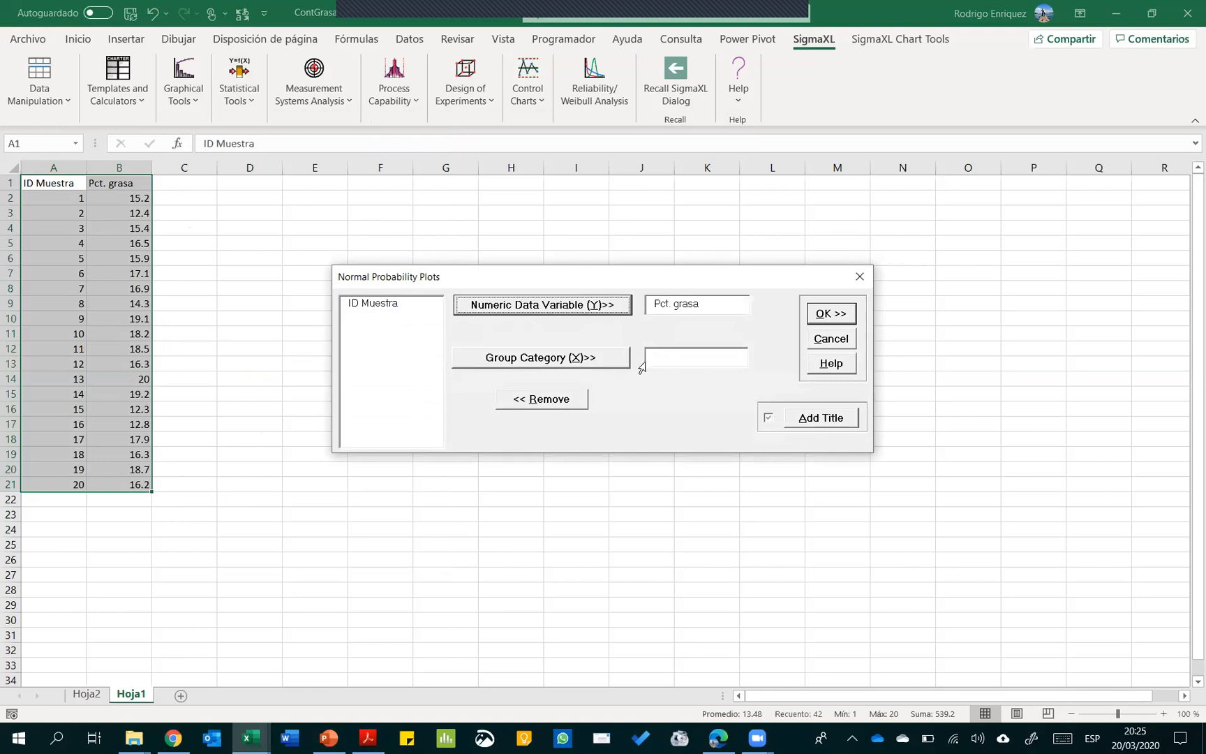
left_click(662, 360)
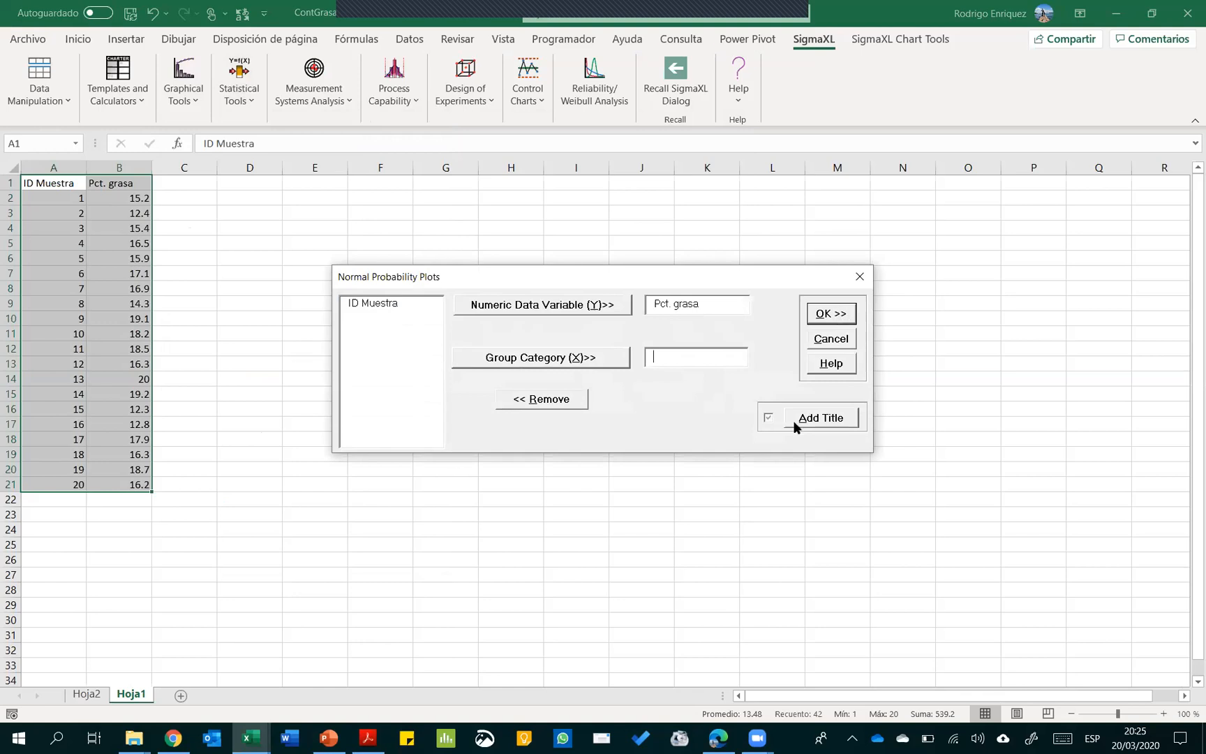
Title the chart "Gráfico de prueba de normalidad" and generate the normal probability plot
left_click(772, 420)
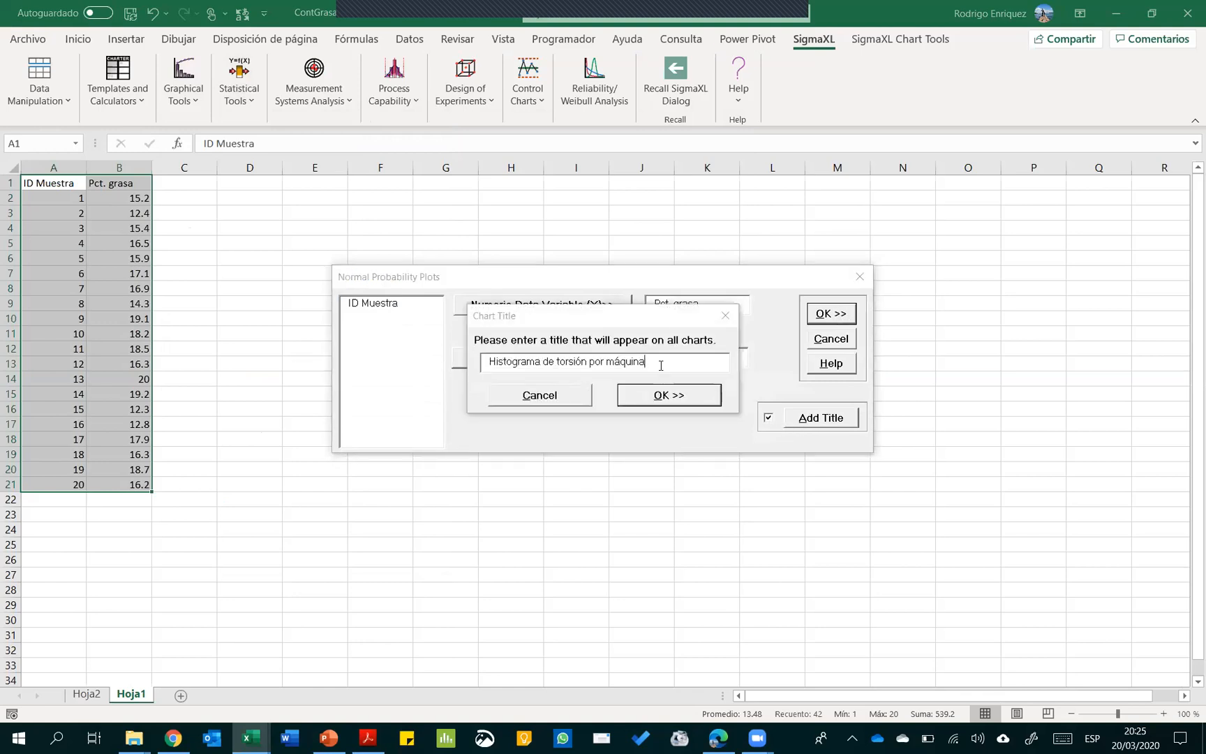
left_click_drag(660, 364, 397, 321)
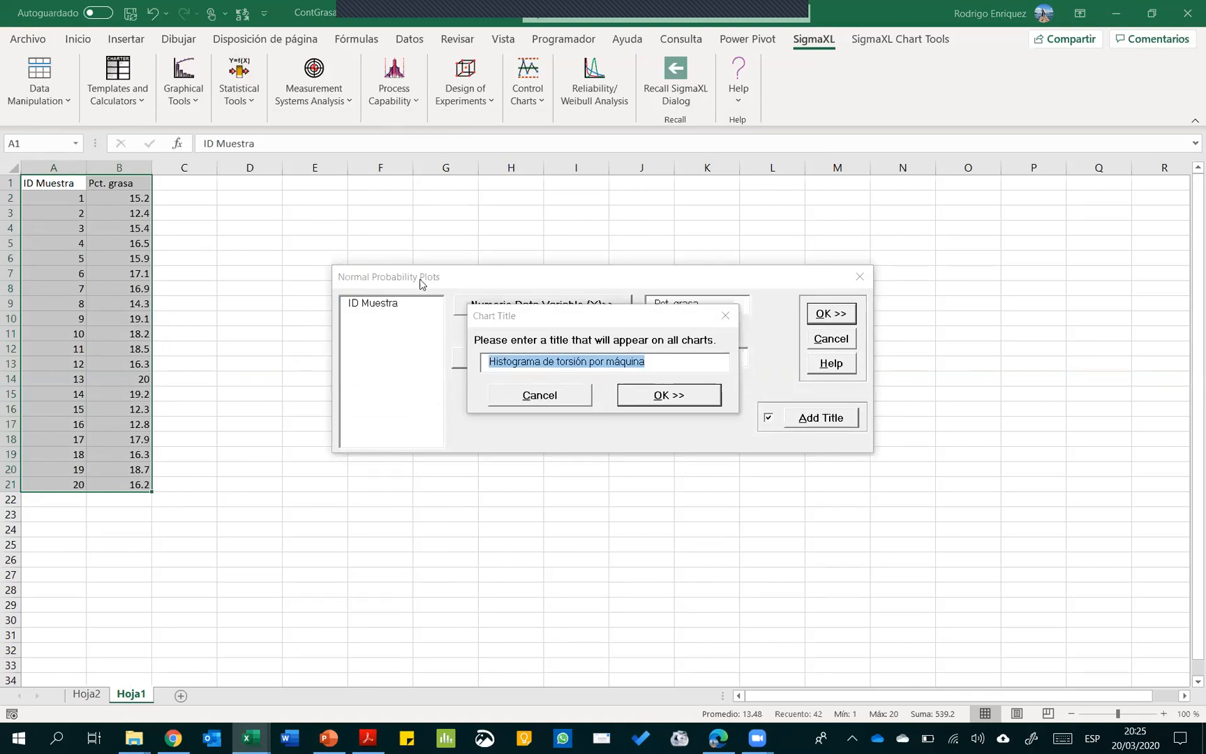
type("Gráfico d")
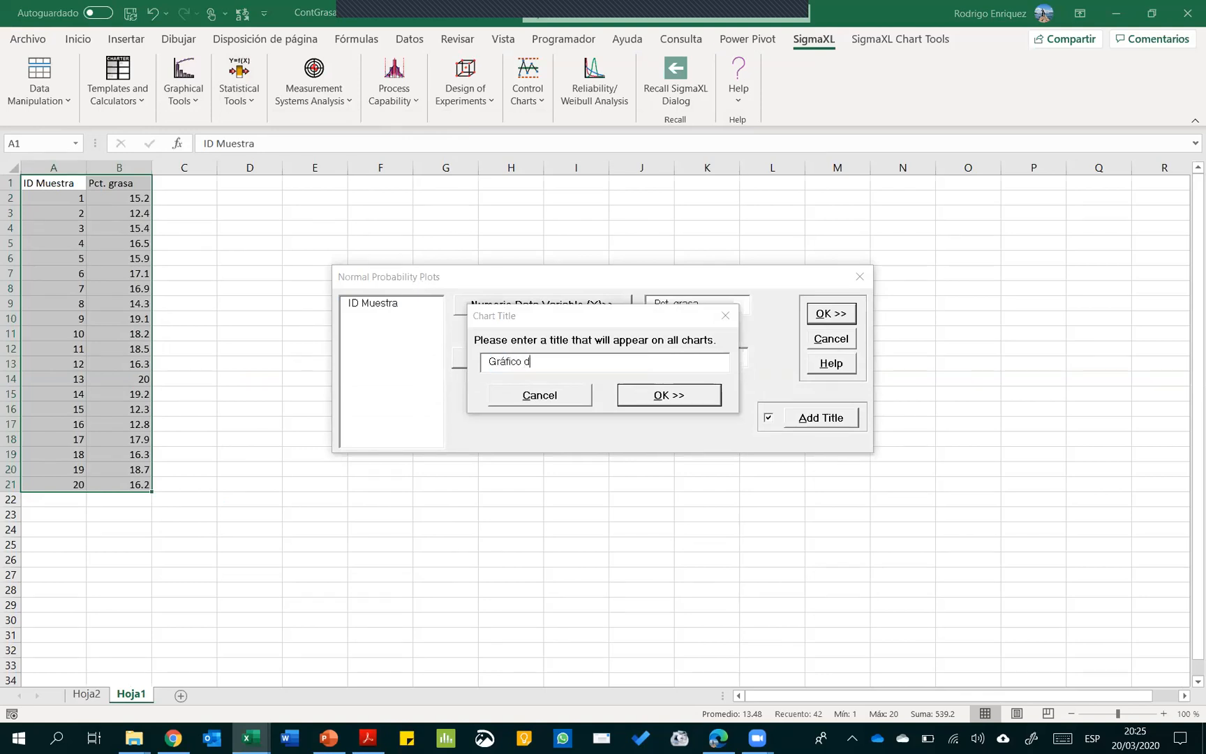
type("e prueba de normalidad")
left_click(670, 395)
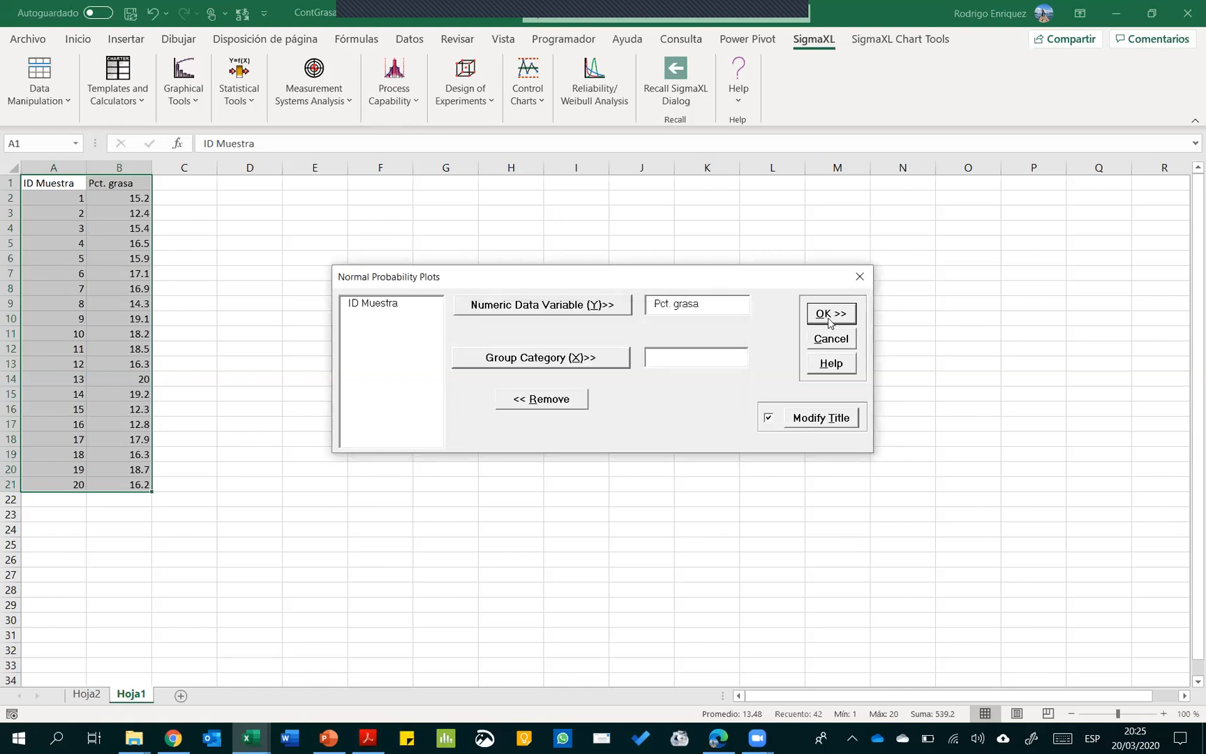
left_click(830, 319)
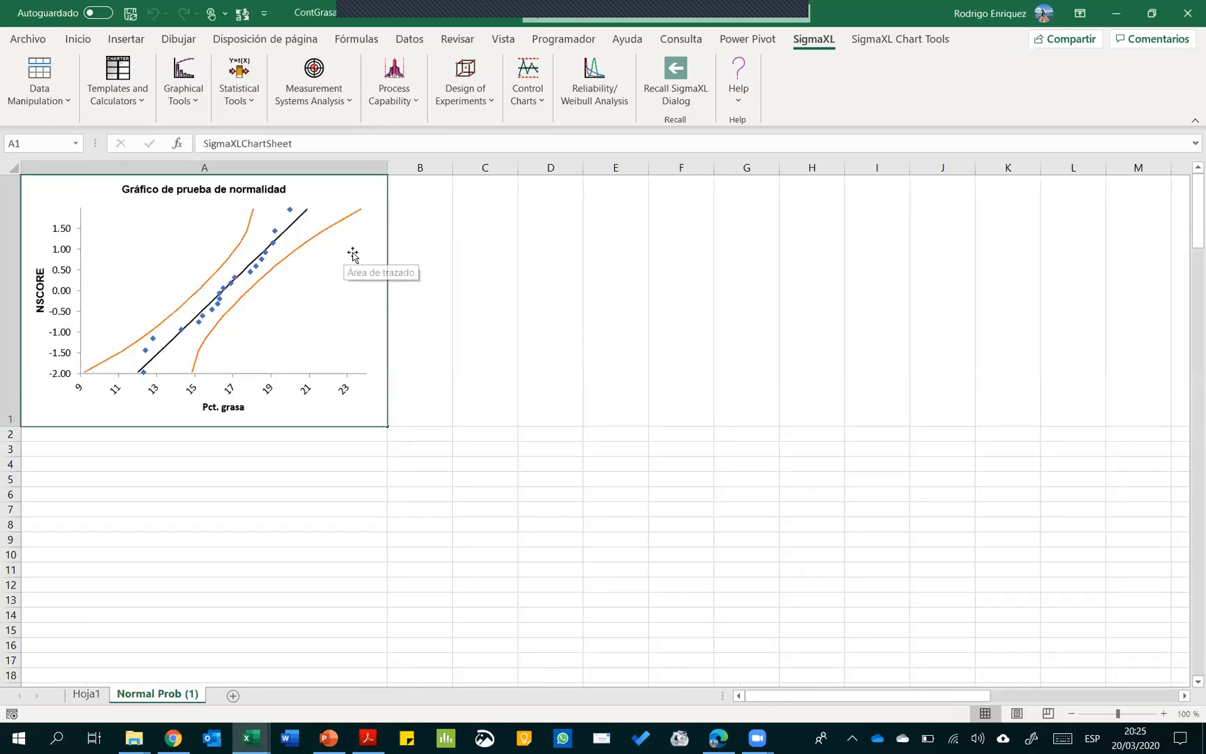
Move the normality plot to its own new chart sheet named "Normal Plot" and deselect the chart
left_click(352, 254)
left_click(522, 279)
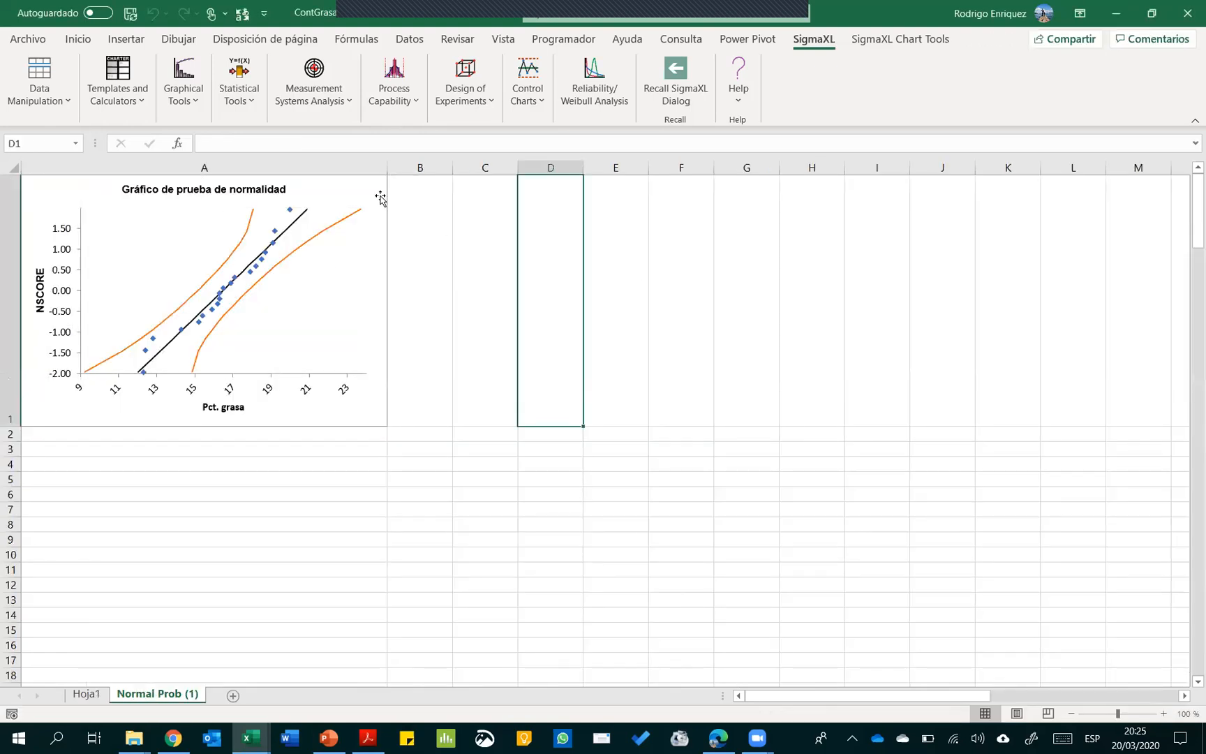
left_click(366, 190)
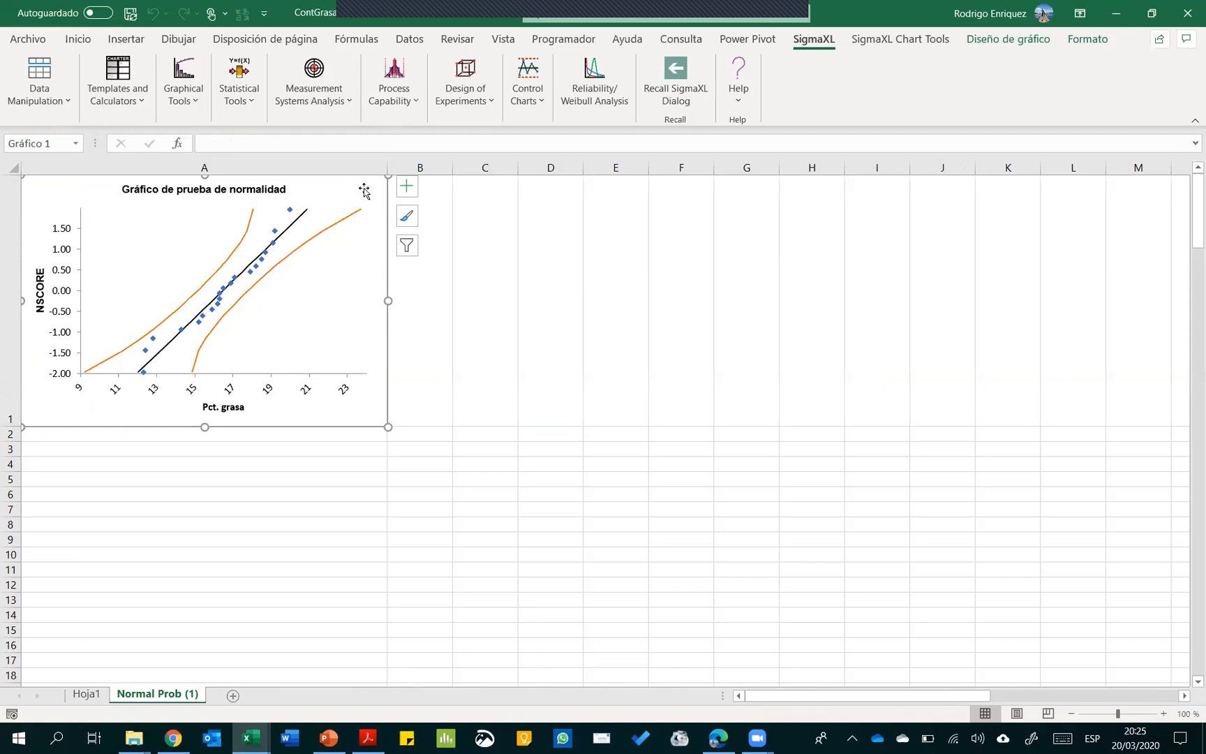
right_click(363, 188)
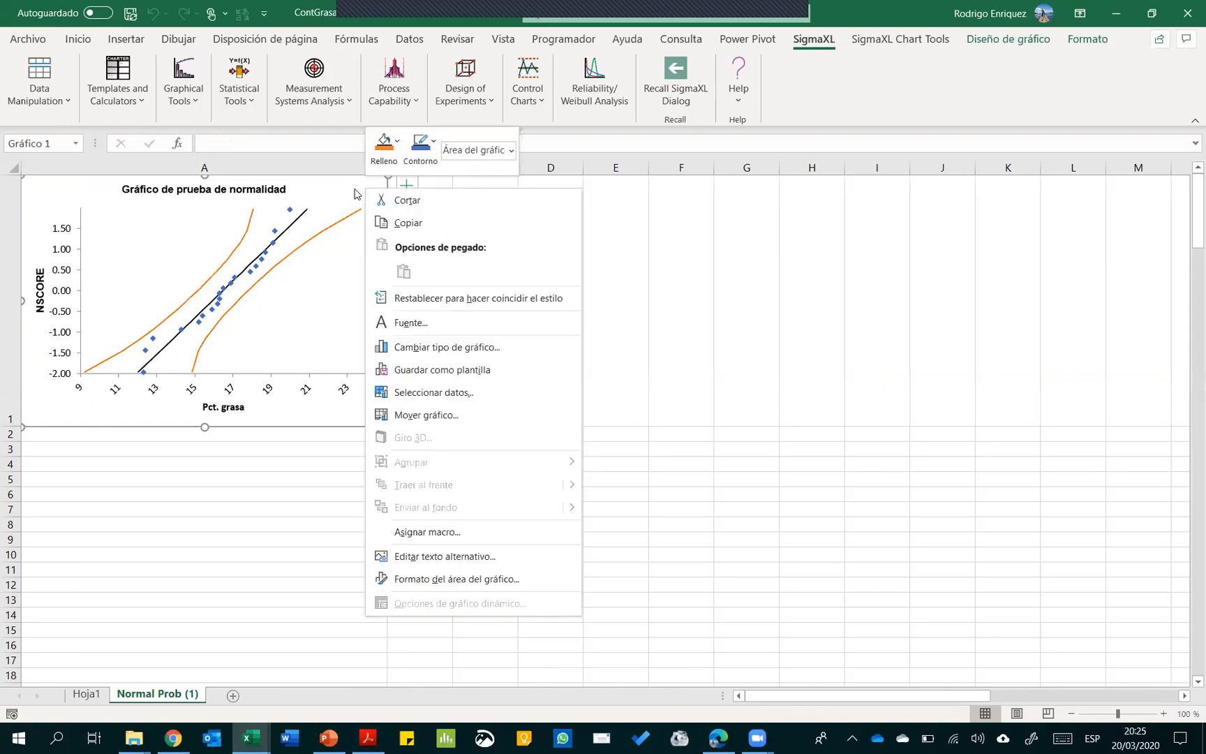
key("Escape")
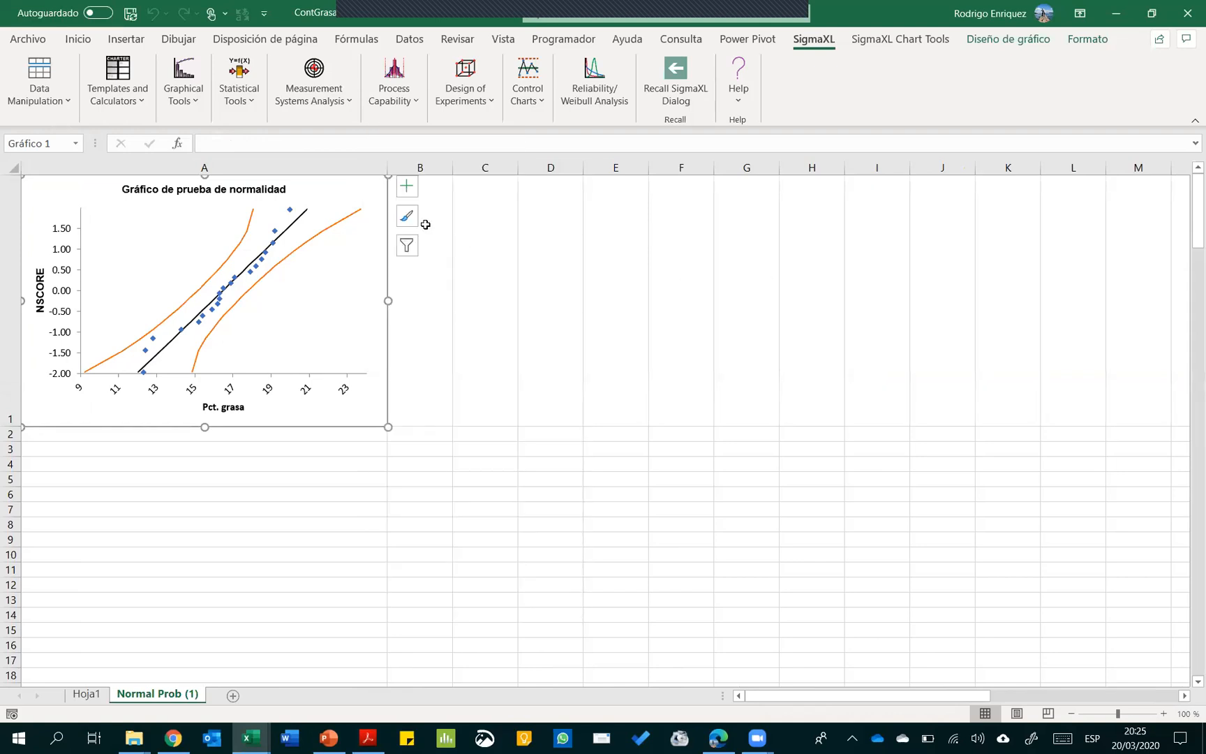
right_click(366, 188)
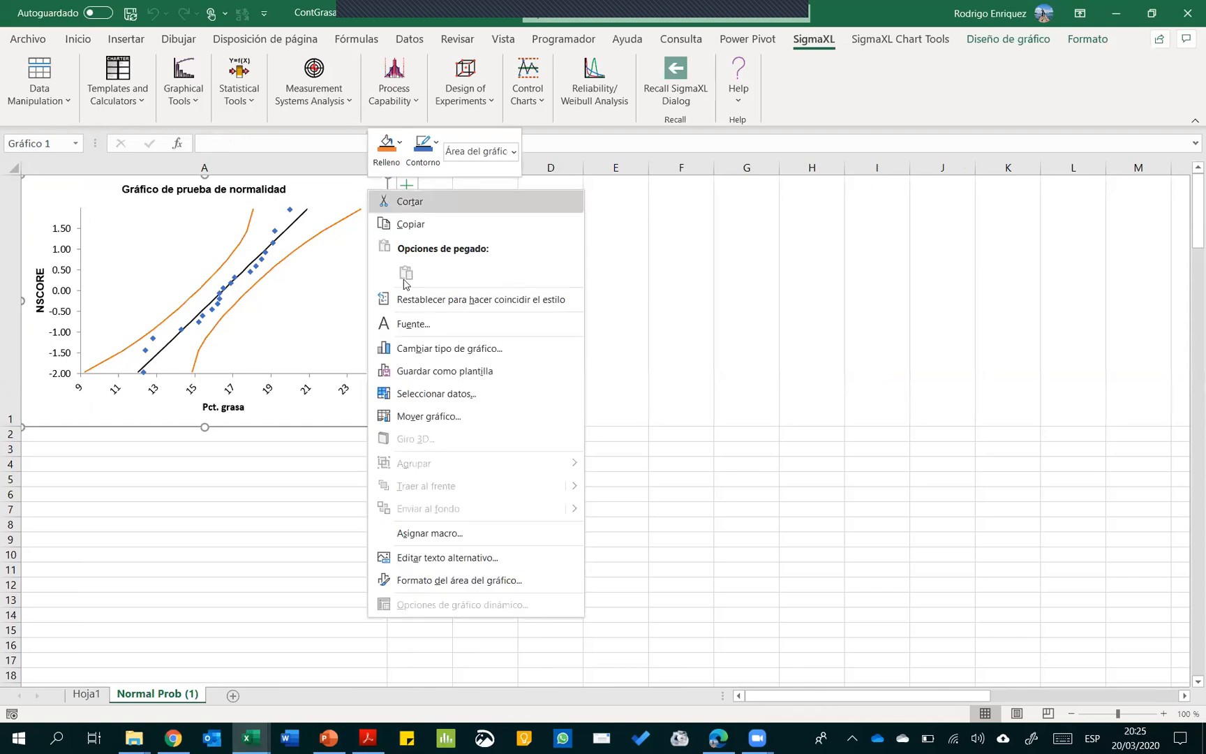
left_click(427, 416)
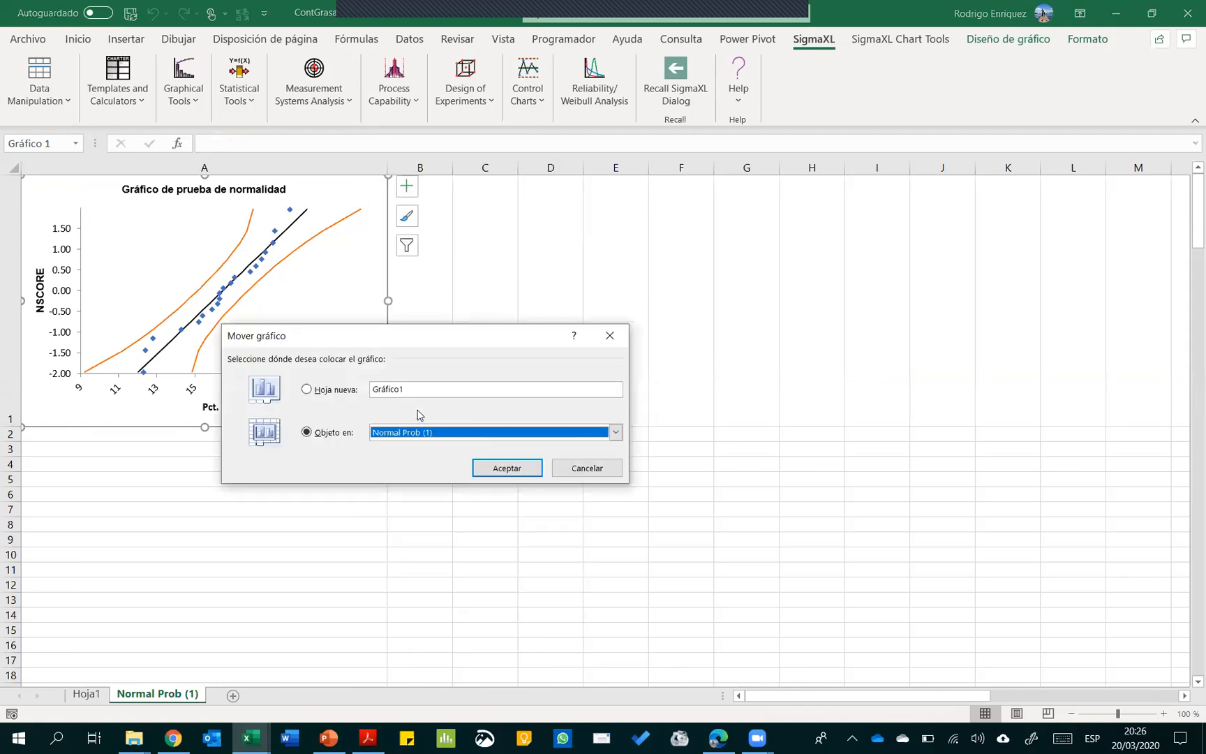
left_click(324, 392)
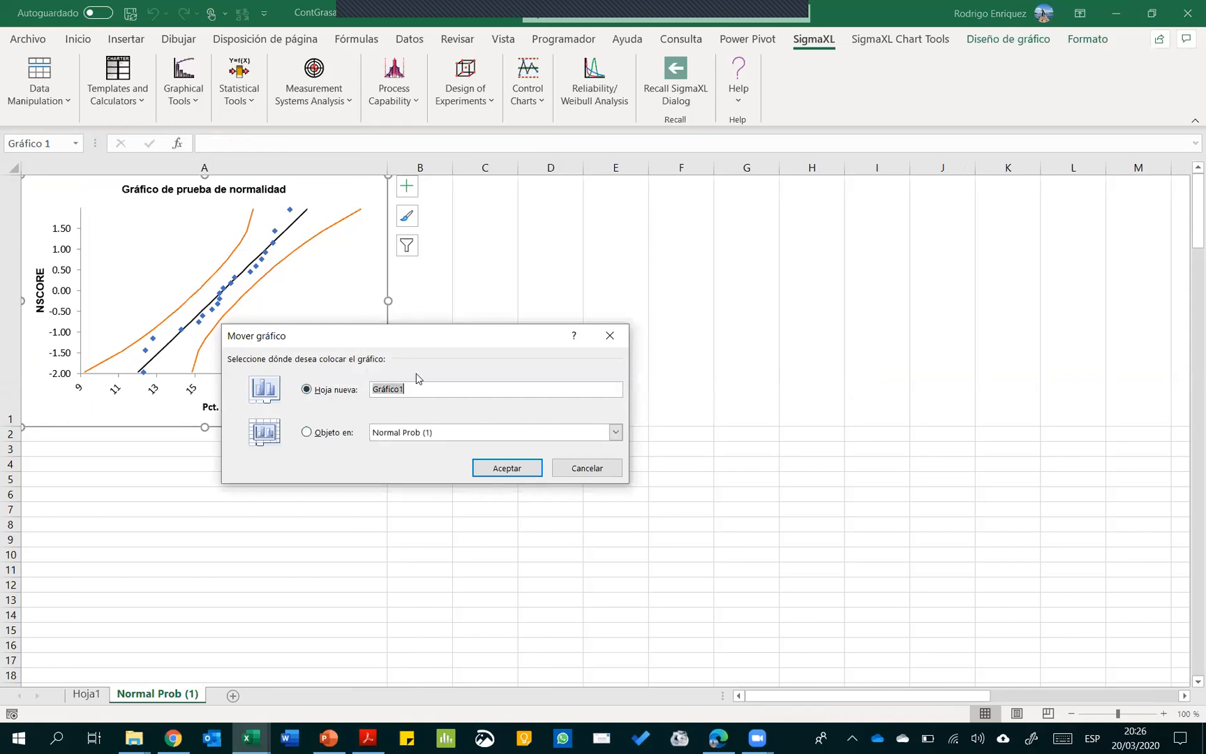
type("P")
type("orma")
left_click(501, 467)
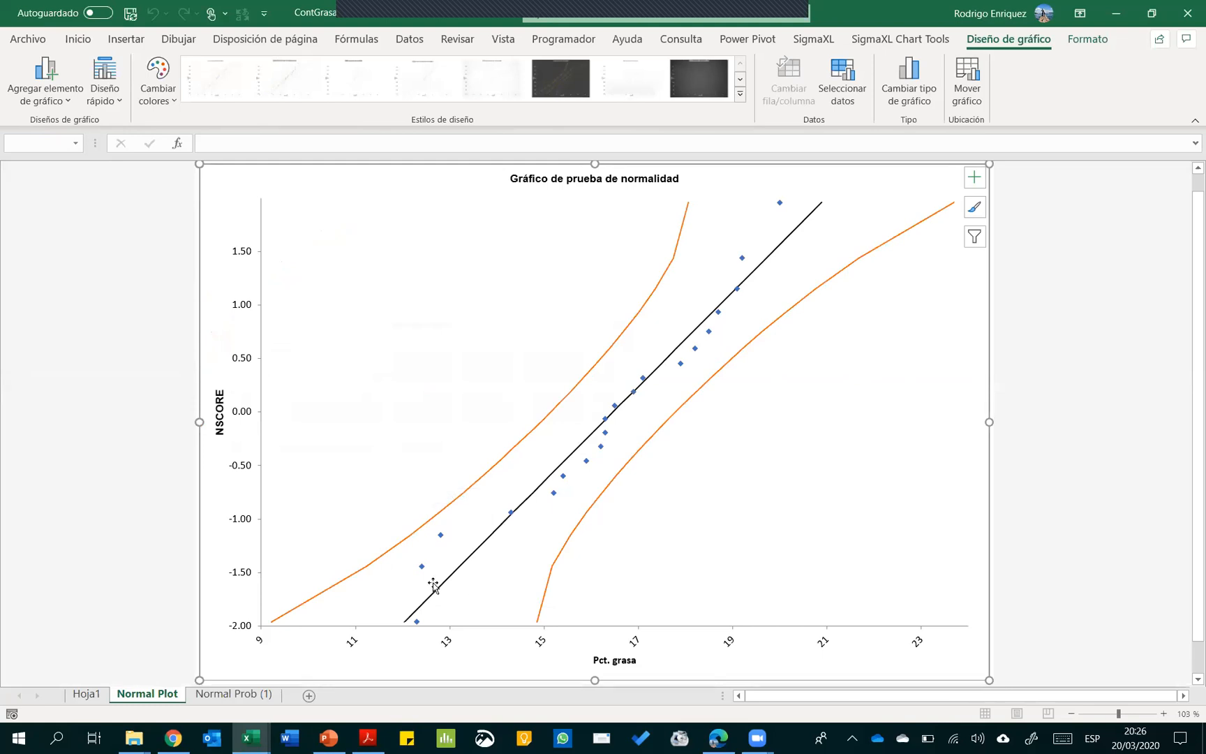
scroll(471, 510, "down", 1)
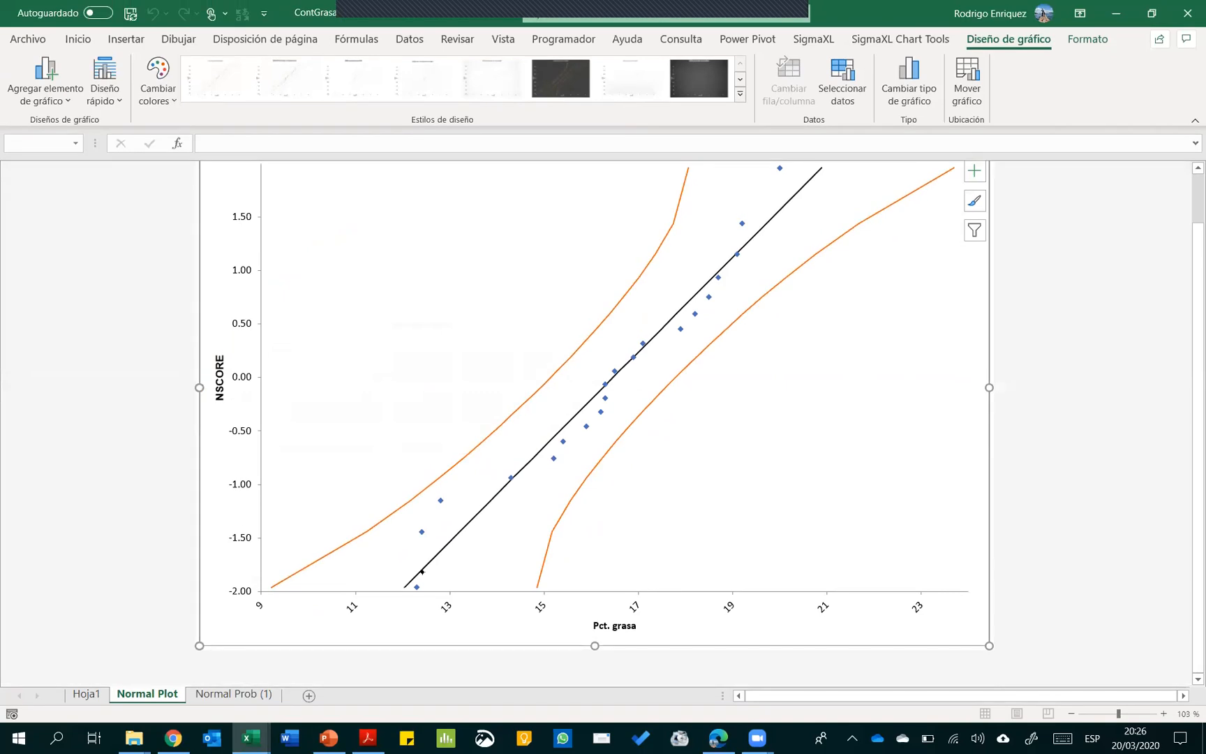
scroll(429, 492, "up", 2)
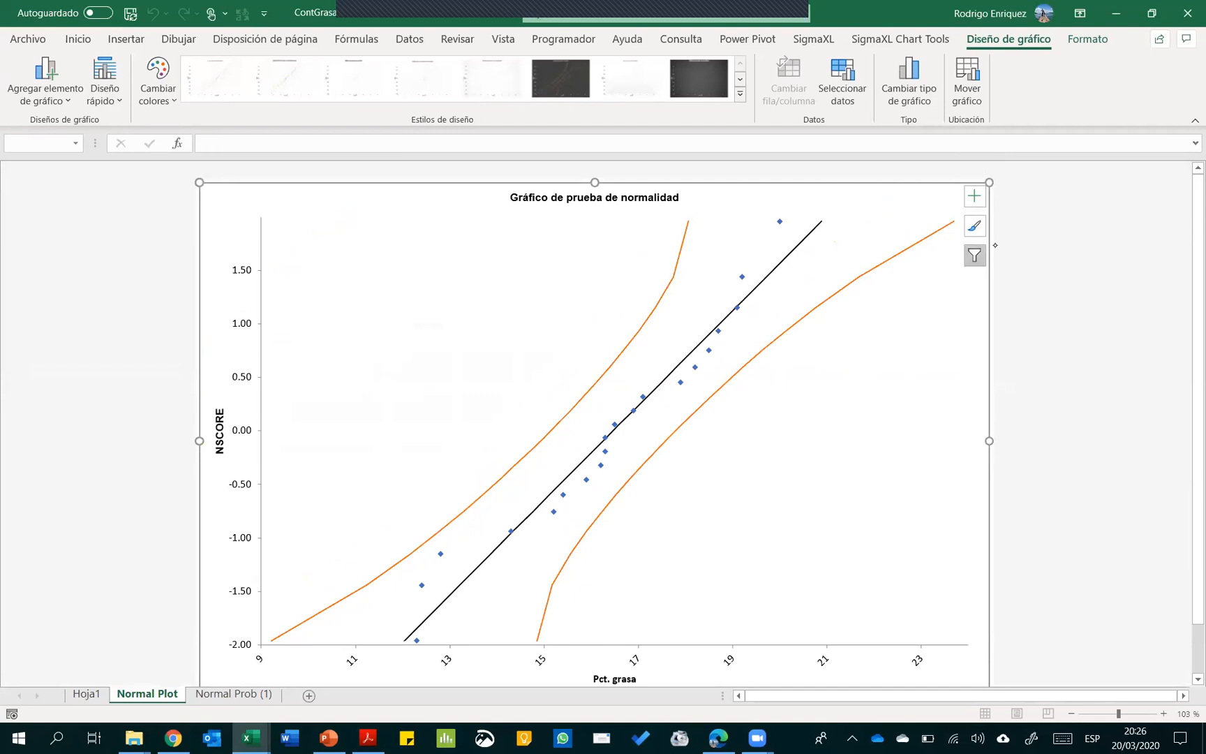
mouse_move(682, 360)
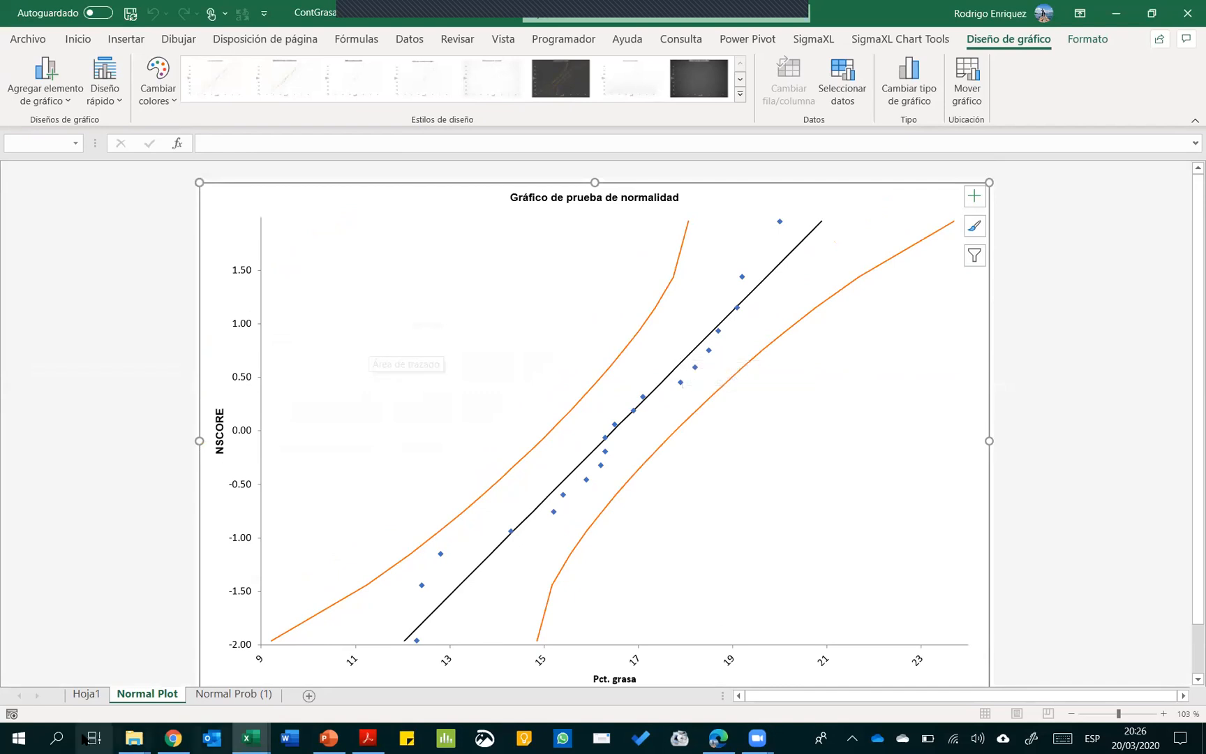
left_click(1004, 401)
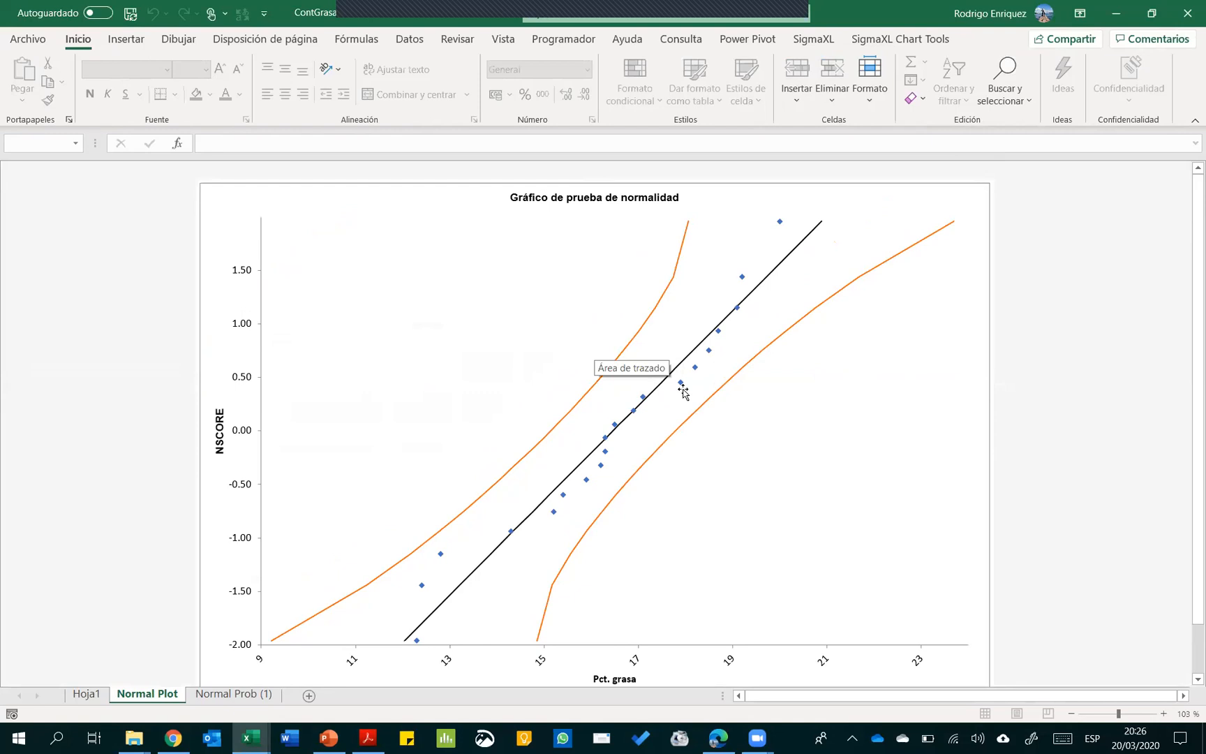
Start Histograms & Descriptive Statistics on the Hoja1 data with data labels and the entire data table, assigning Pct. grasa as numeric variable (Y)
left_click(88, 694)
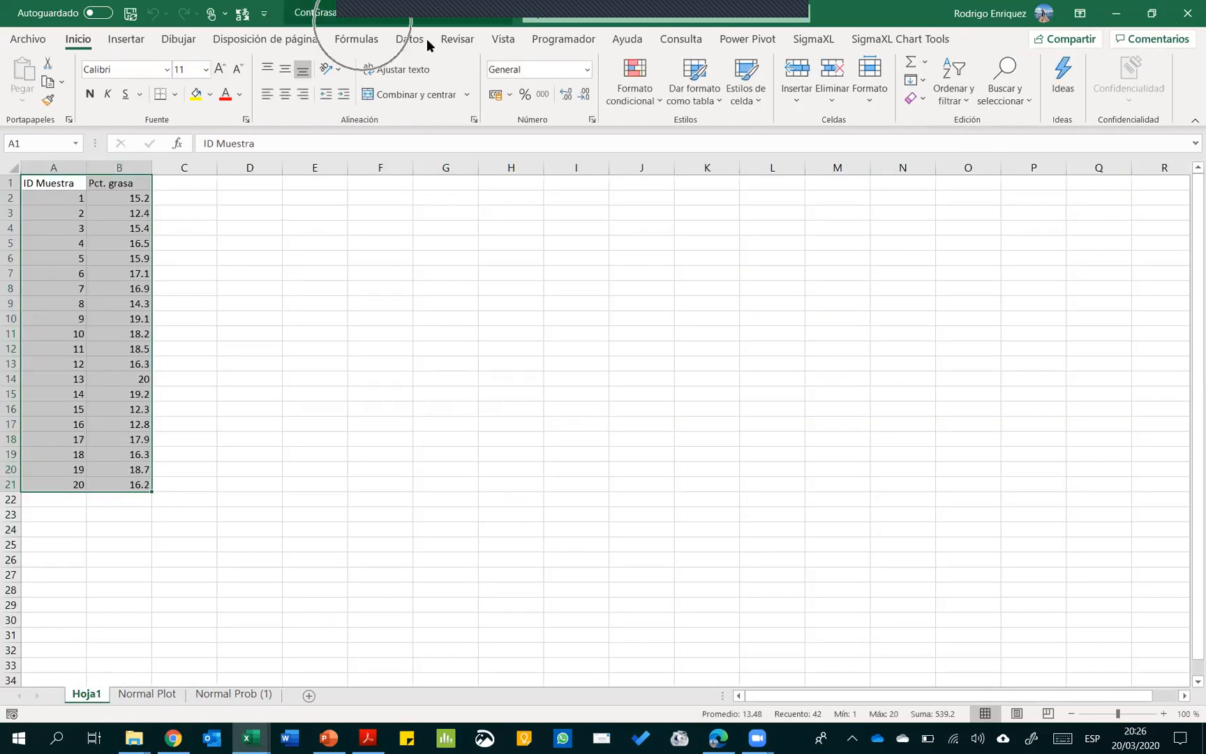
left_click(814, 38)
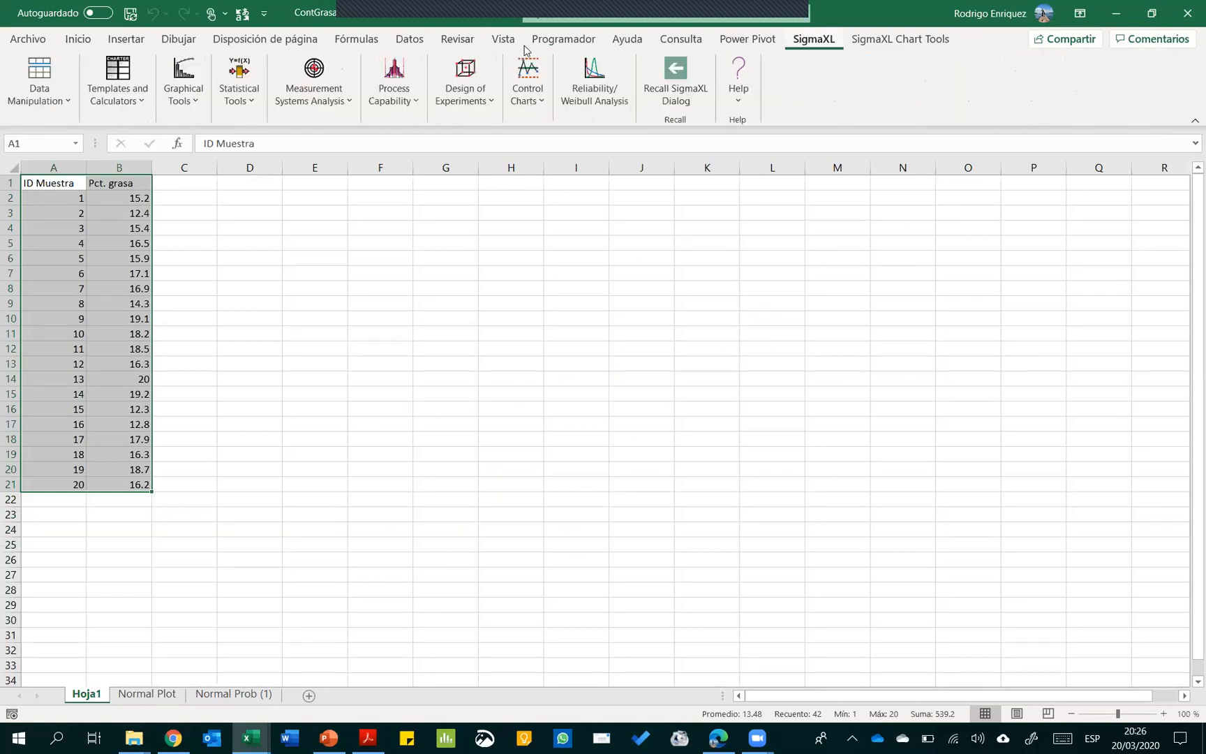
left_click(195, 103)
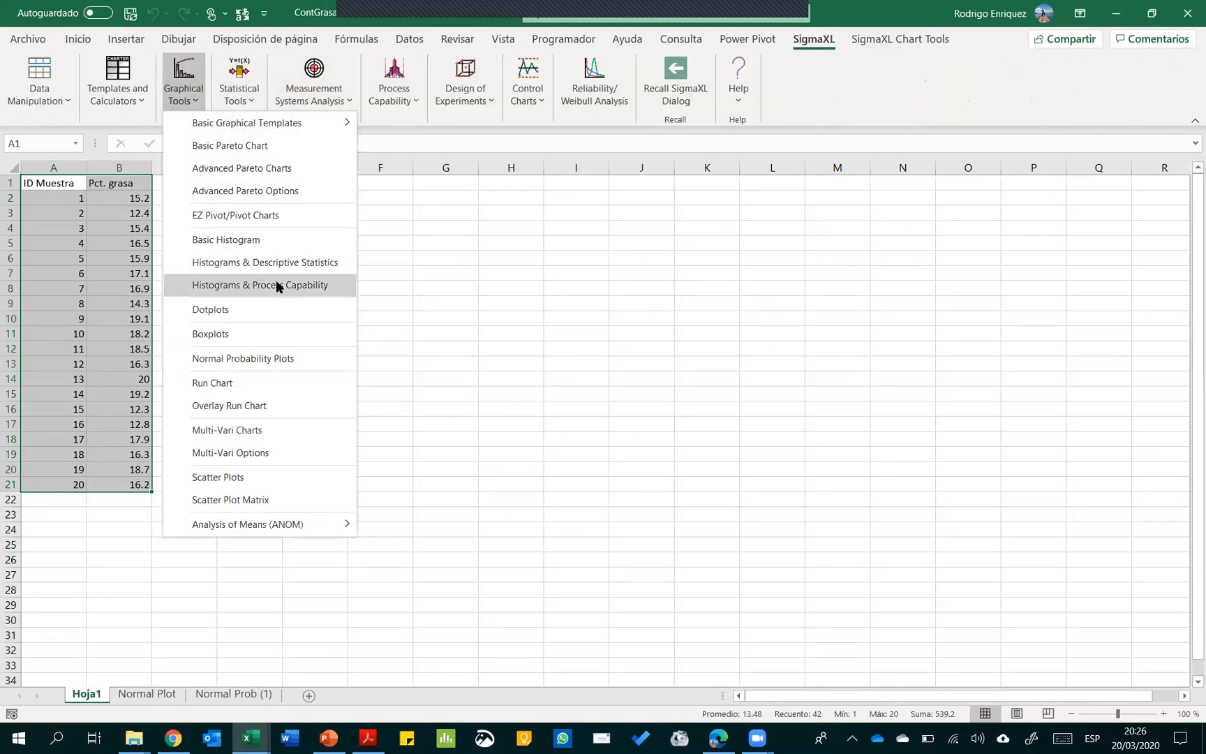
left_click(280, 263)
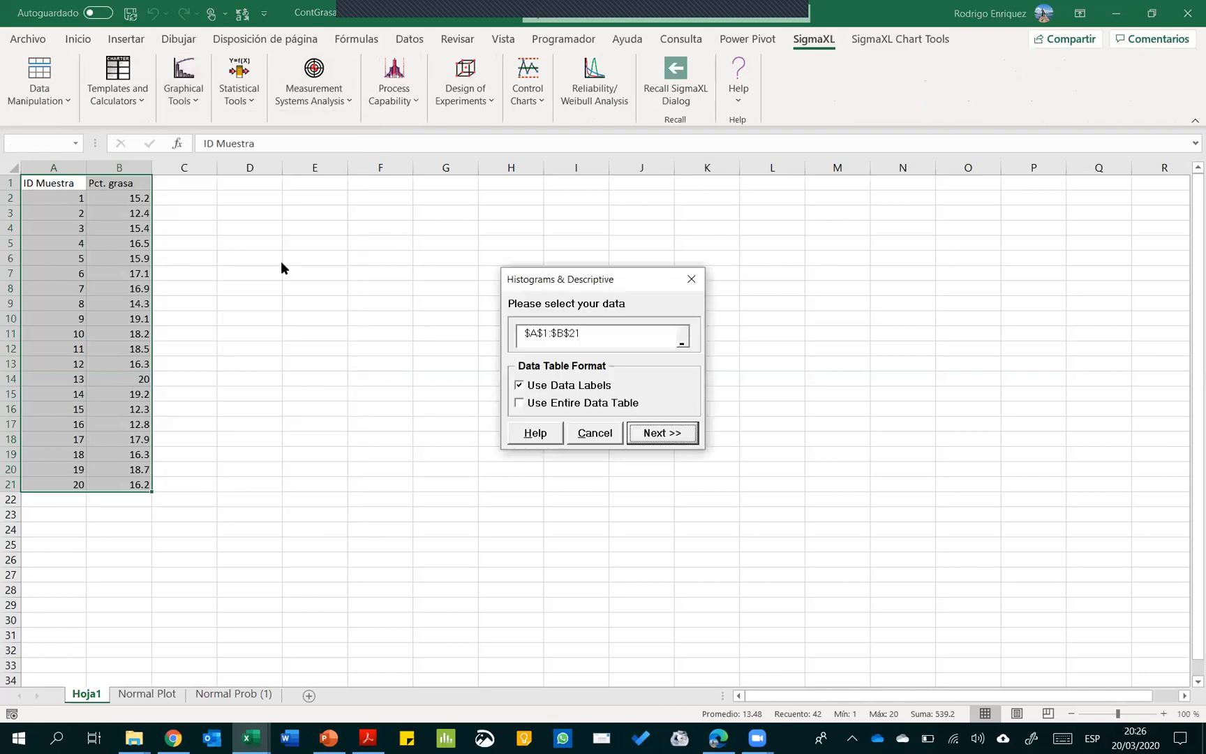
left_click(555, 409)
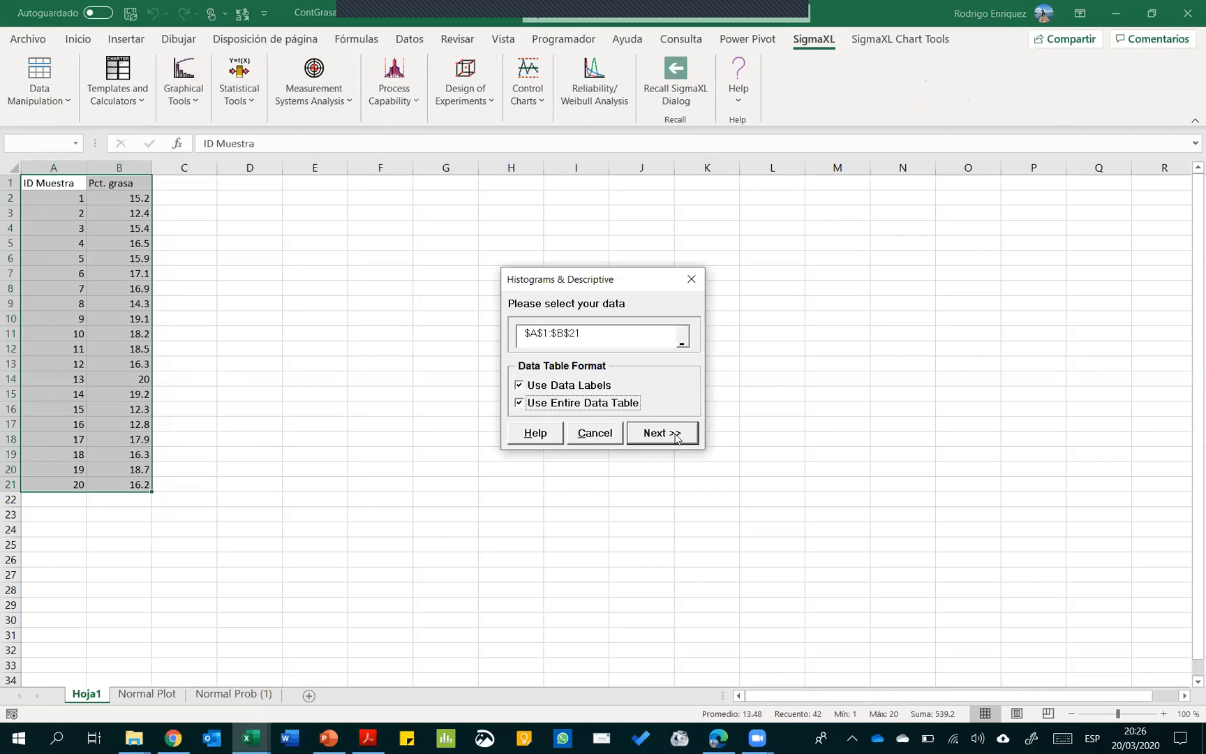
left_click(660, 433)
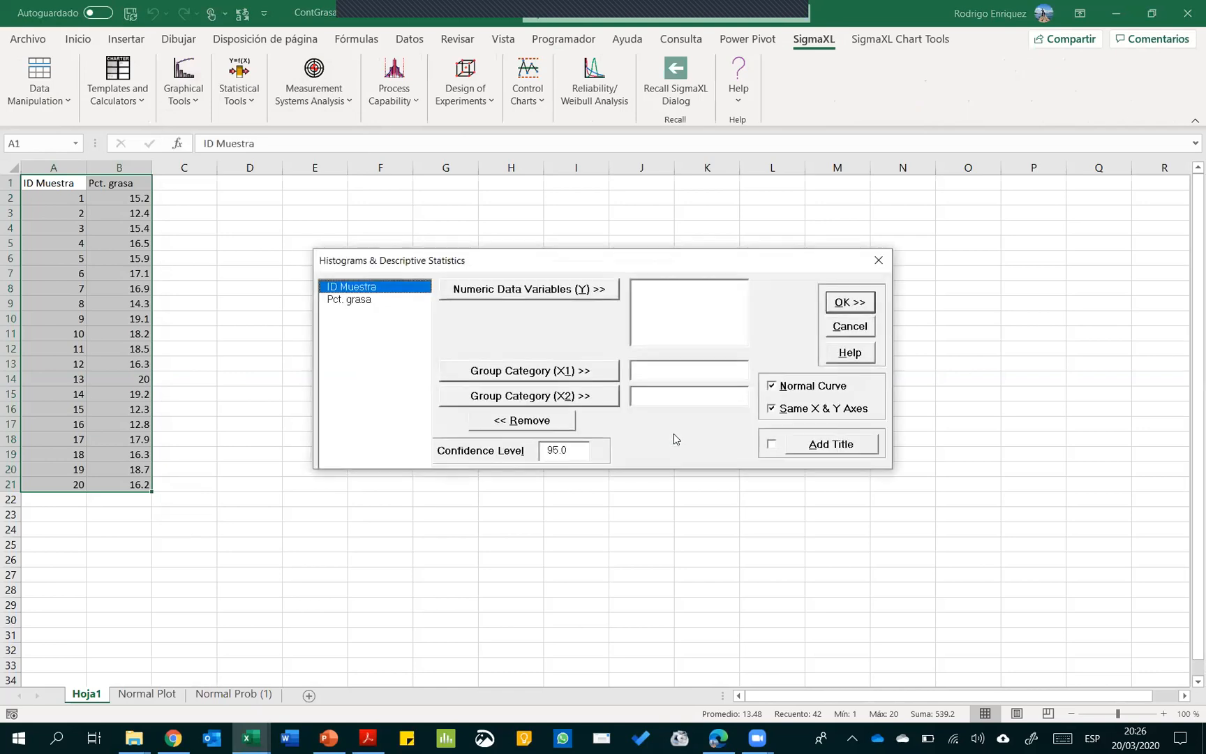
left_click(364, 300)
left_click(487, 291)
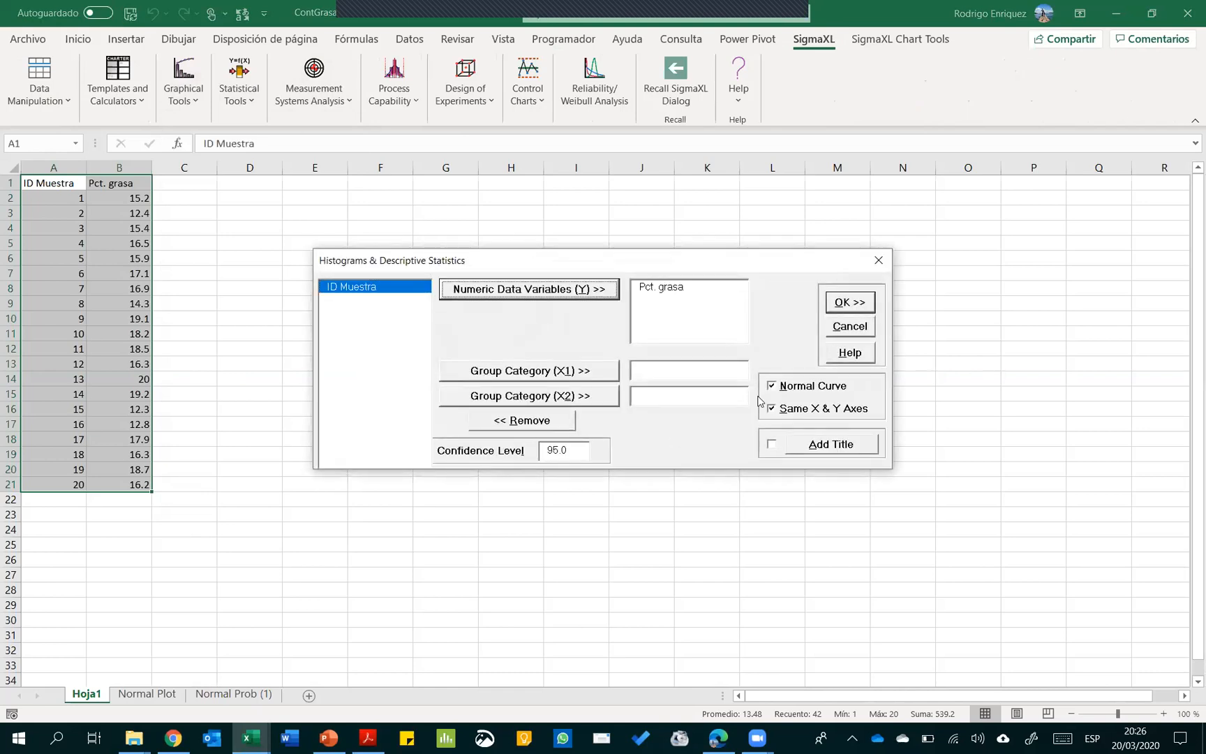
Title the chart "Análisis de porcentaje de grasa" and generate the histogram with descriptive statistics
left_click(772, 445)
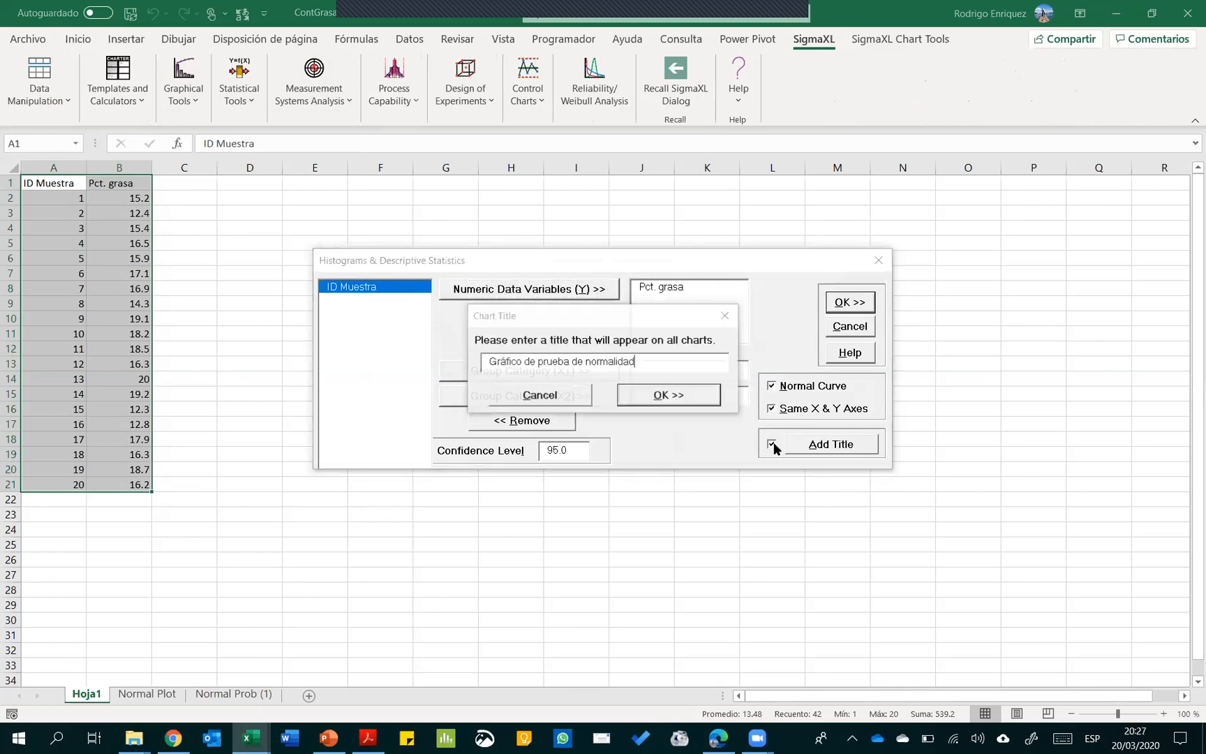
left_click_drag(637, 360, 442, 341)
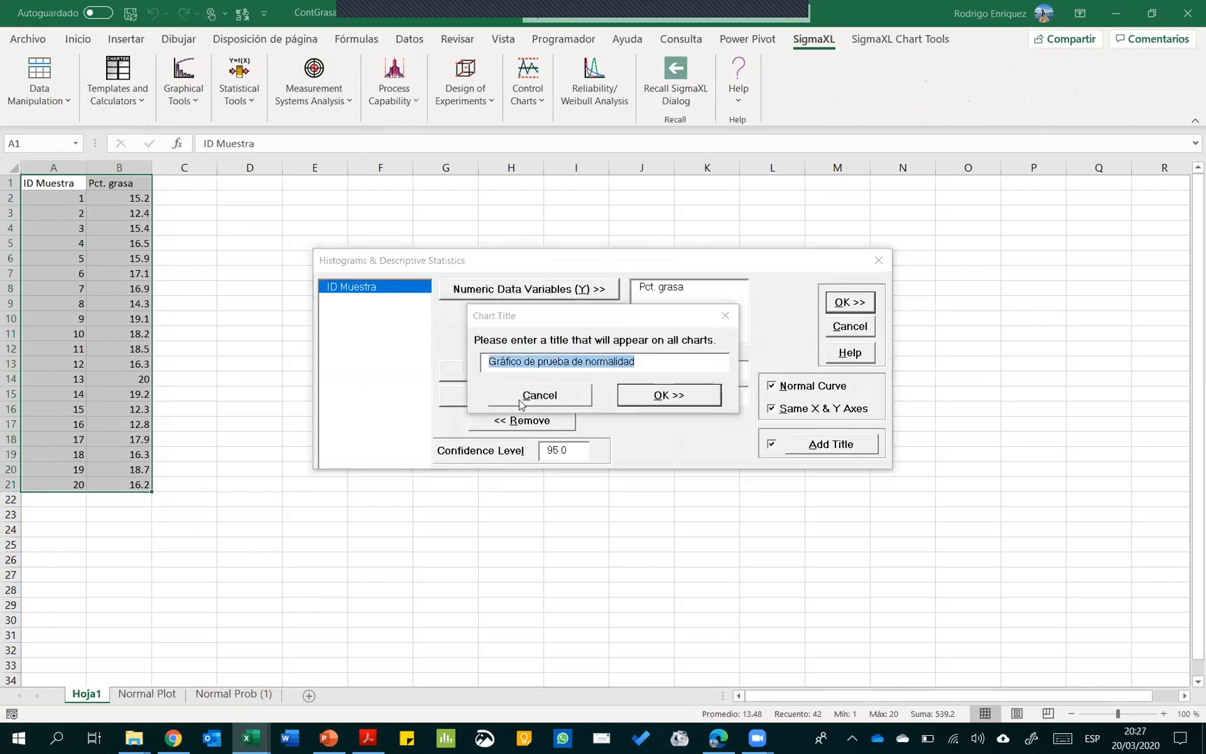
type("A")
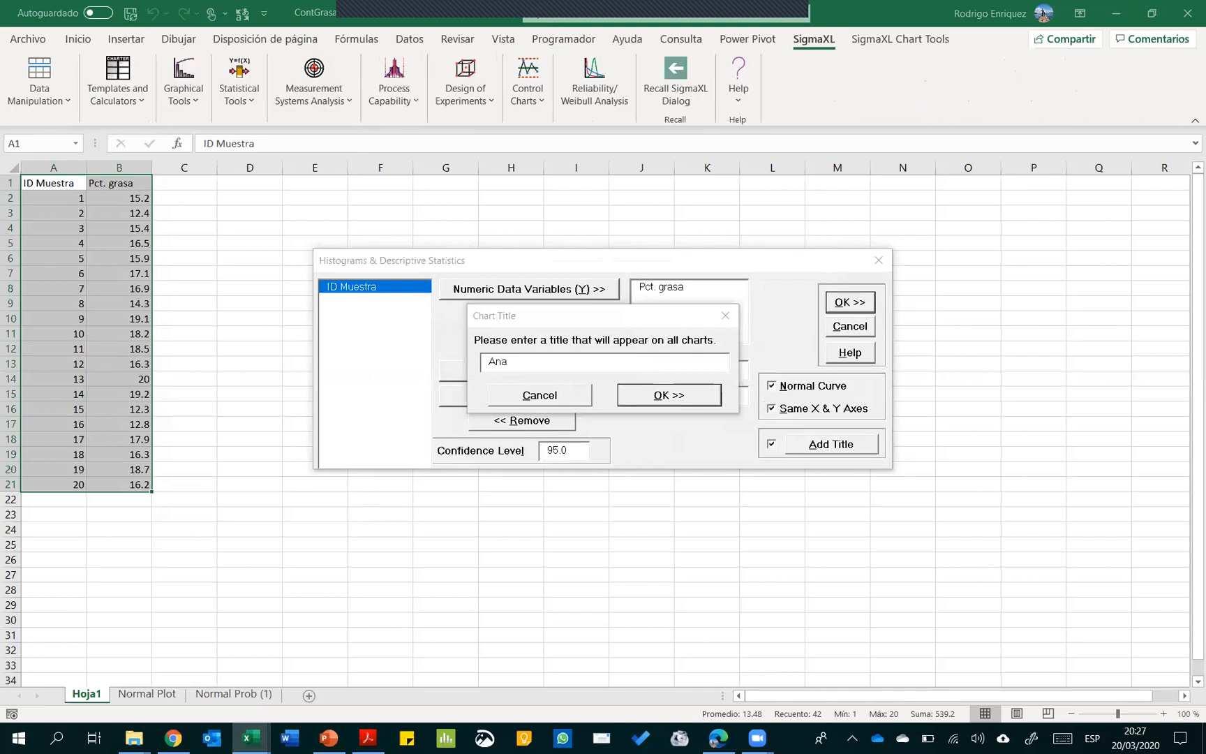
type("nálisis e ")
type("porce")
key("Left")
key("Left")
key("Left")
key("Left")
key("Left")
key("Left")
key("Left")
key("Left")
key("Left")
key("Left")
key("Left")
key("Left")
key("Left")
key("Left")
key("Left")
key("Left")
key("Left")
key("Left")
key("Left")
key("Left")
type("d")
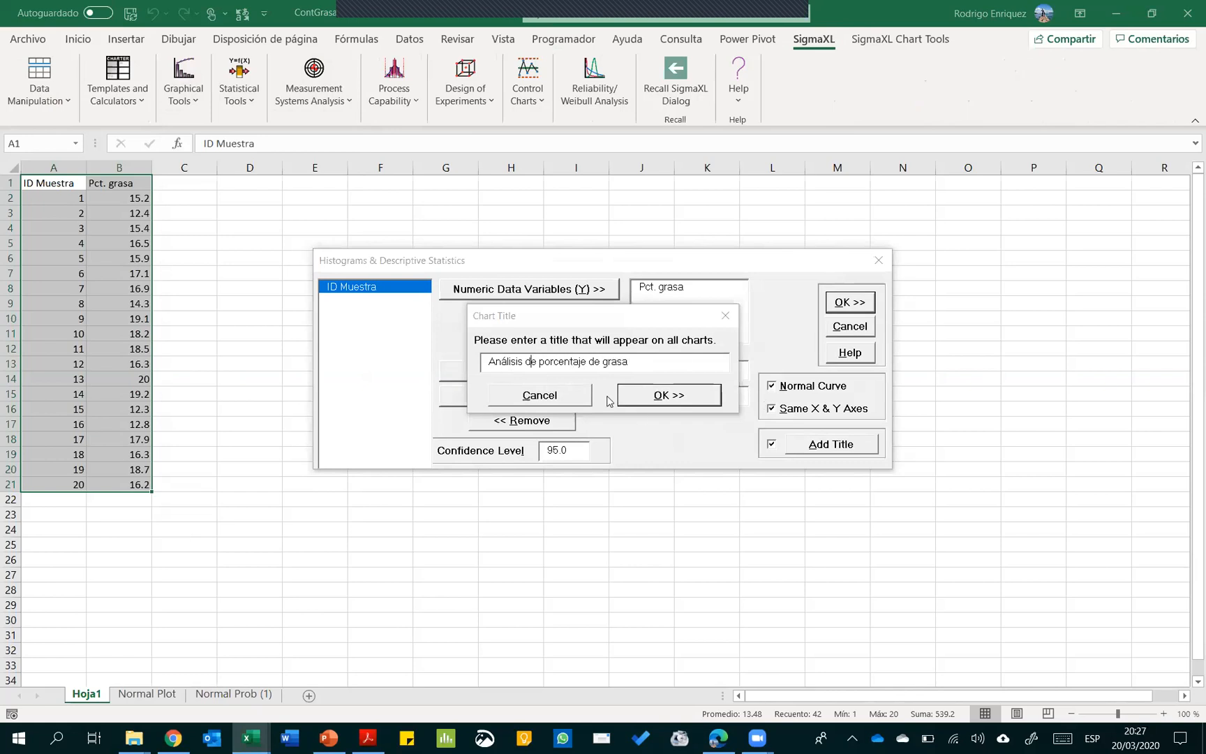
left_click(647, 394)
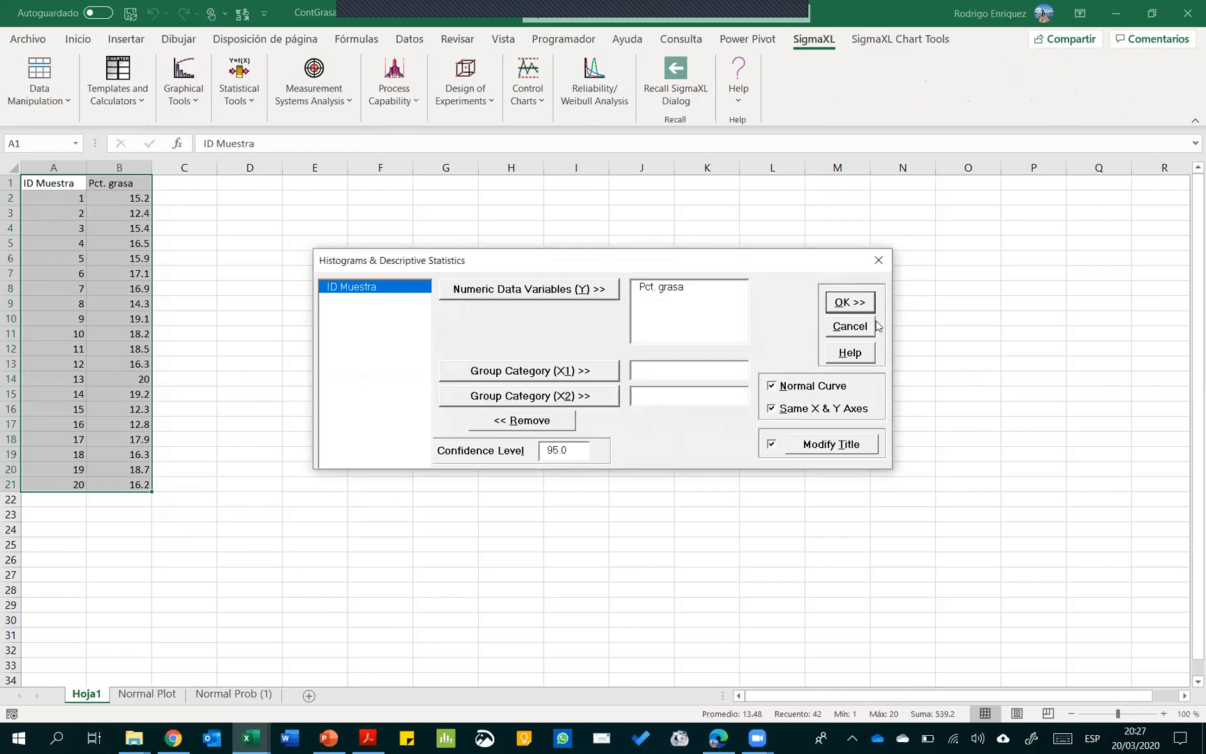
left_click(841, 306)
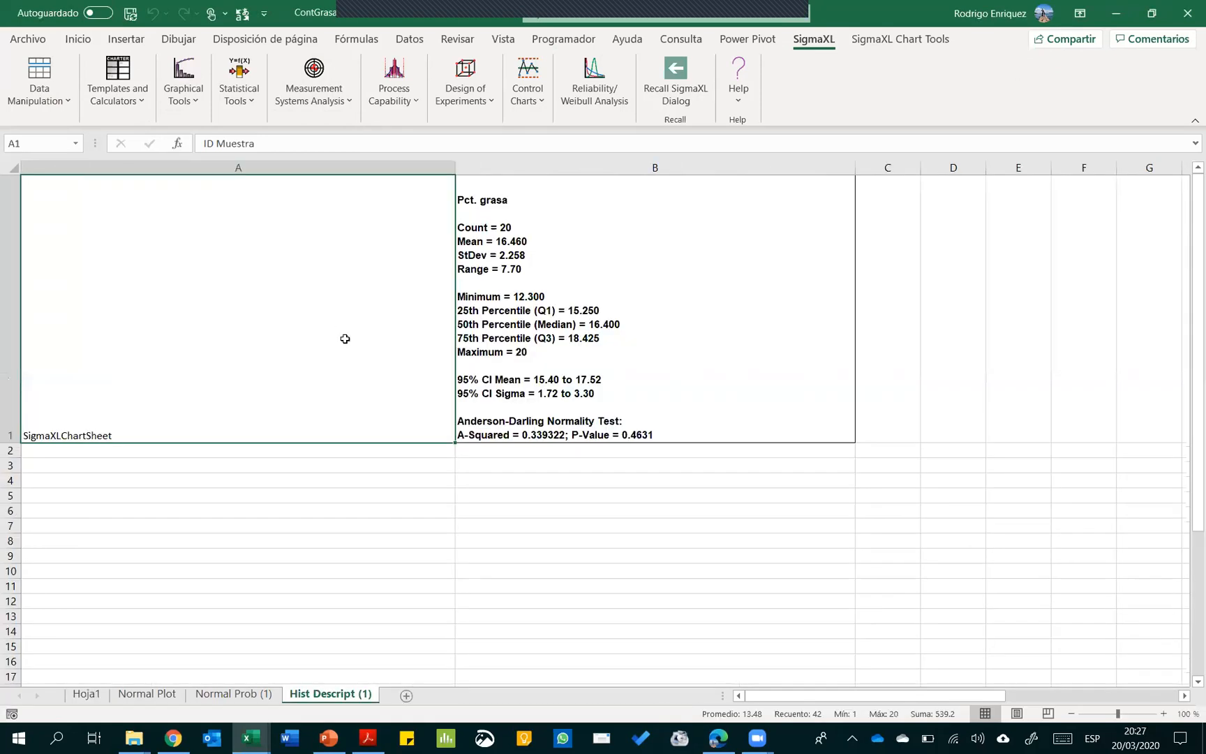
left_click(208, 505)
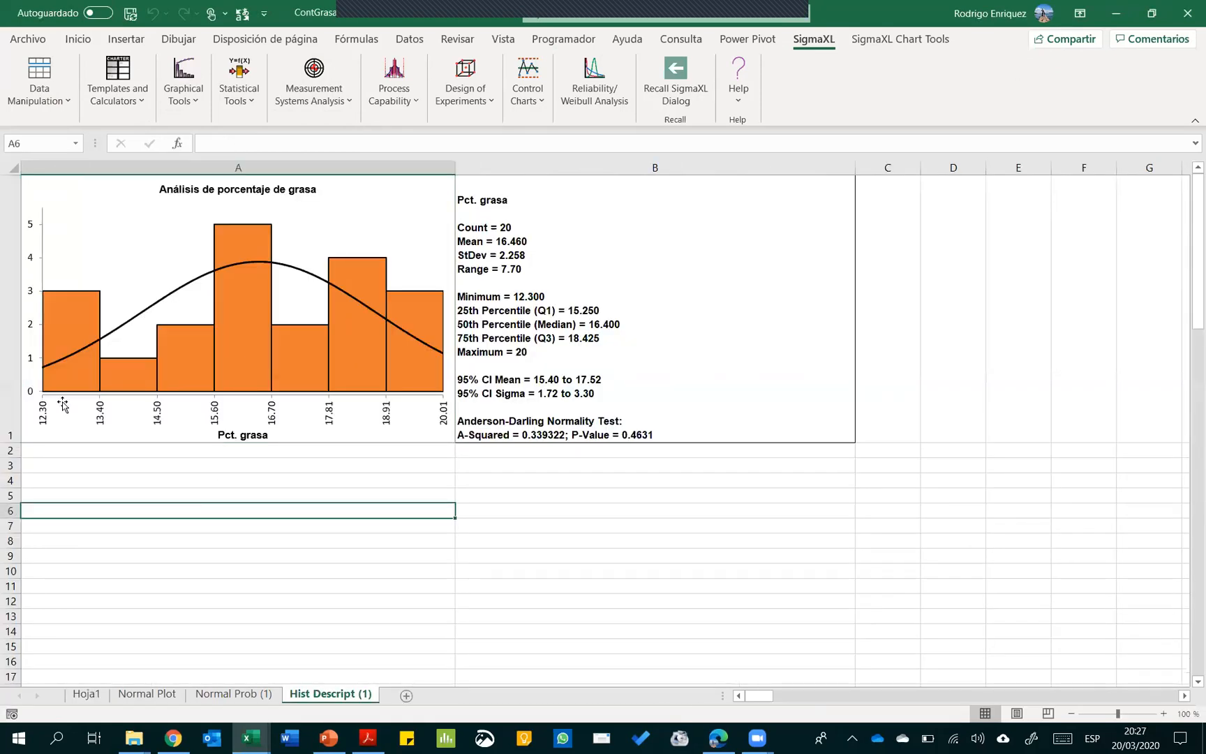
Highlight the Anderson-Darling P-Value in the descriptive statistics cell beside the histogram, leaving the text as it is
left_click(494, 215)
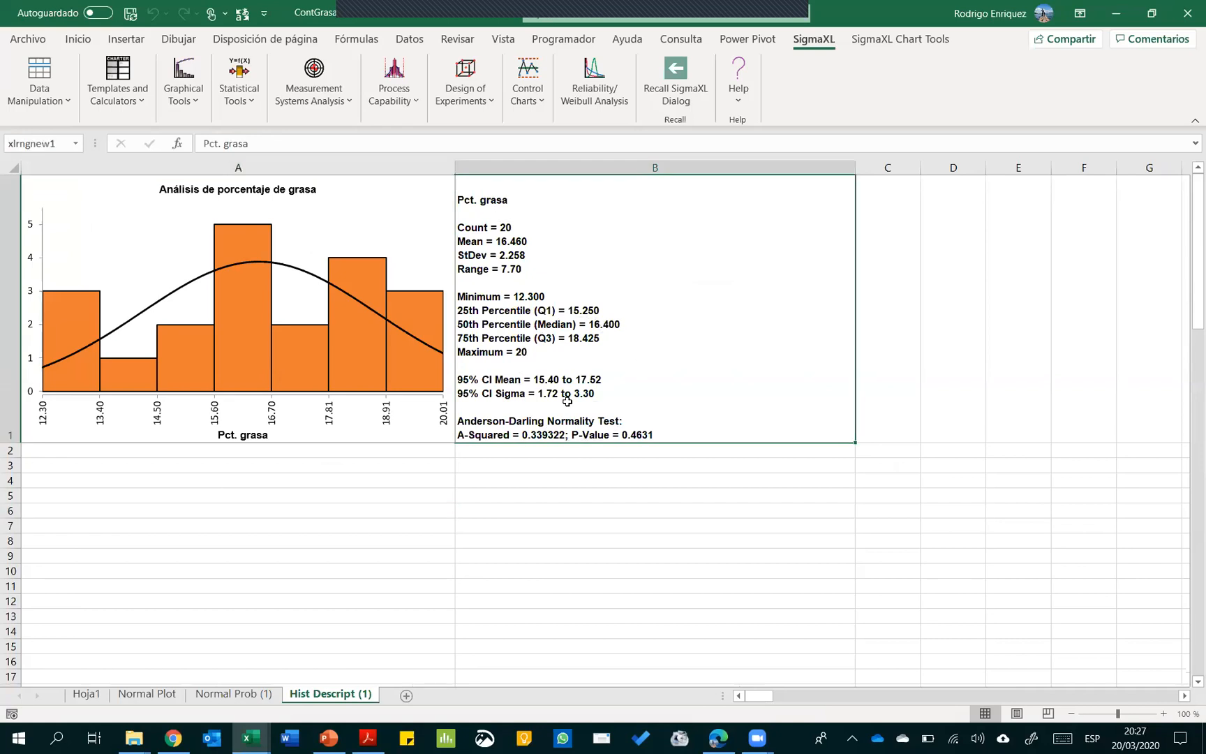
double_click(523, 435)
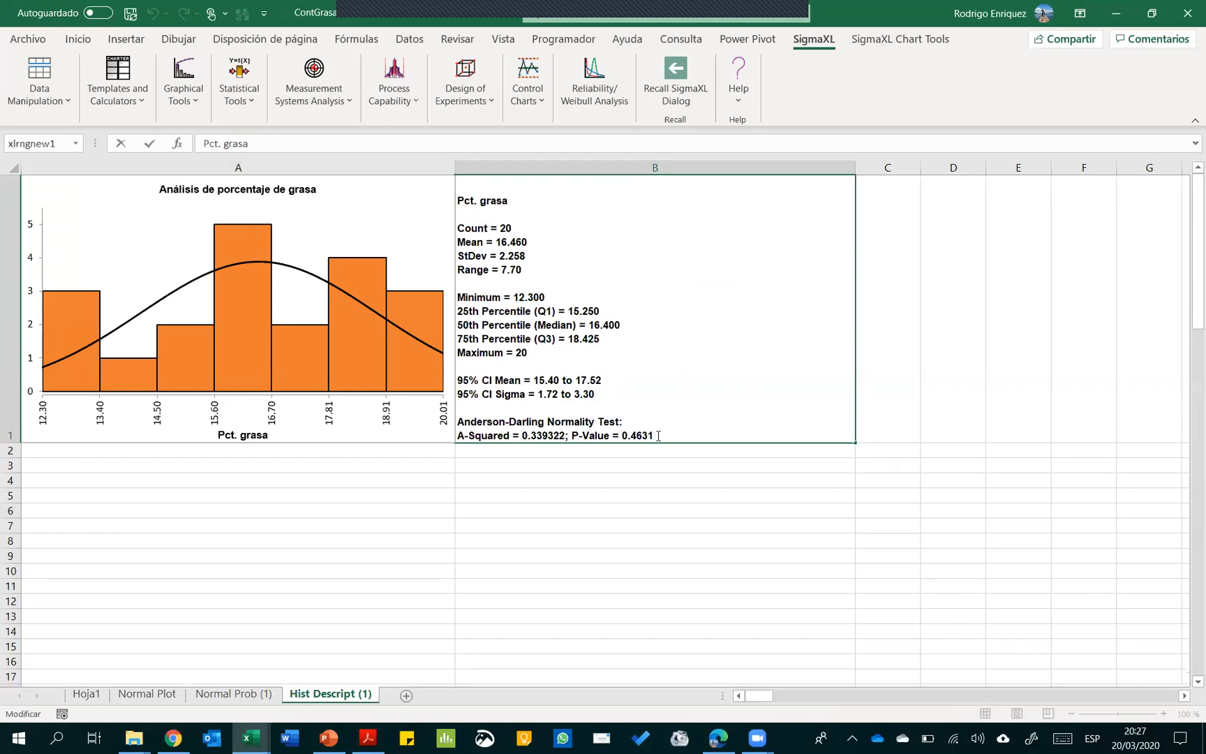
left_click_drag(570, 434, 653, 436)
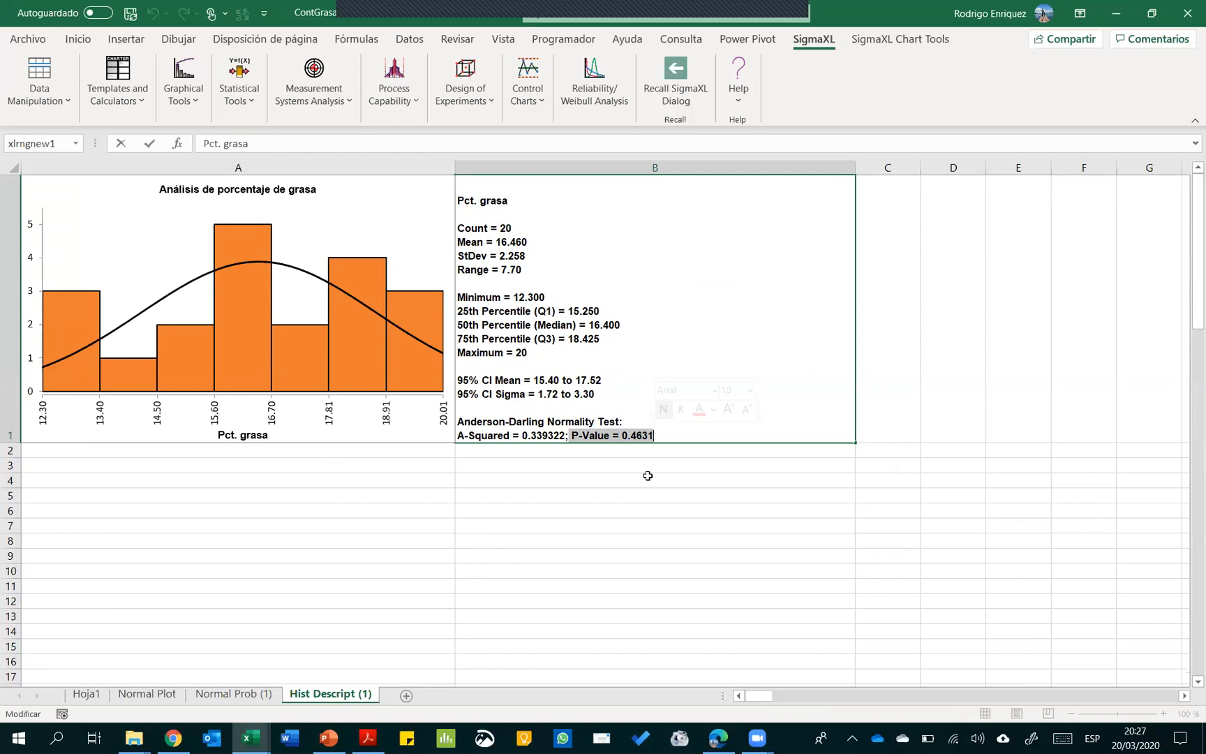
left_click(648, 475)
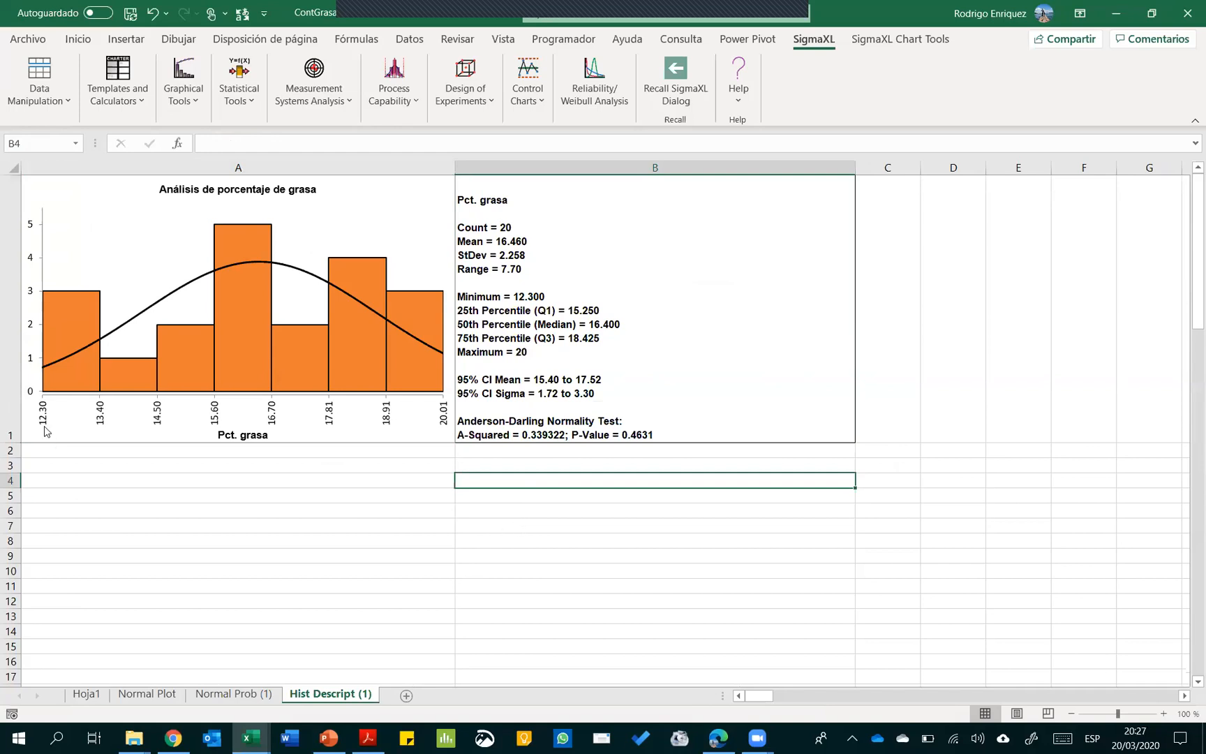
Set the histogram's horizontal axis limits to a minimum of 5.0 and a maximum of 30
left_click(101, 413)
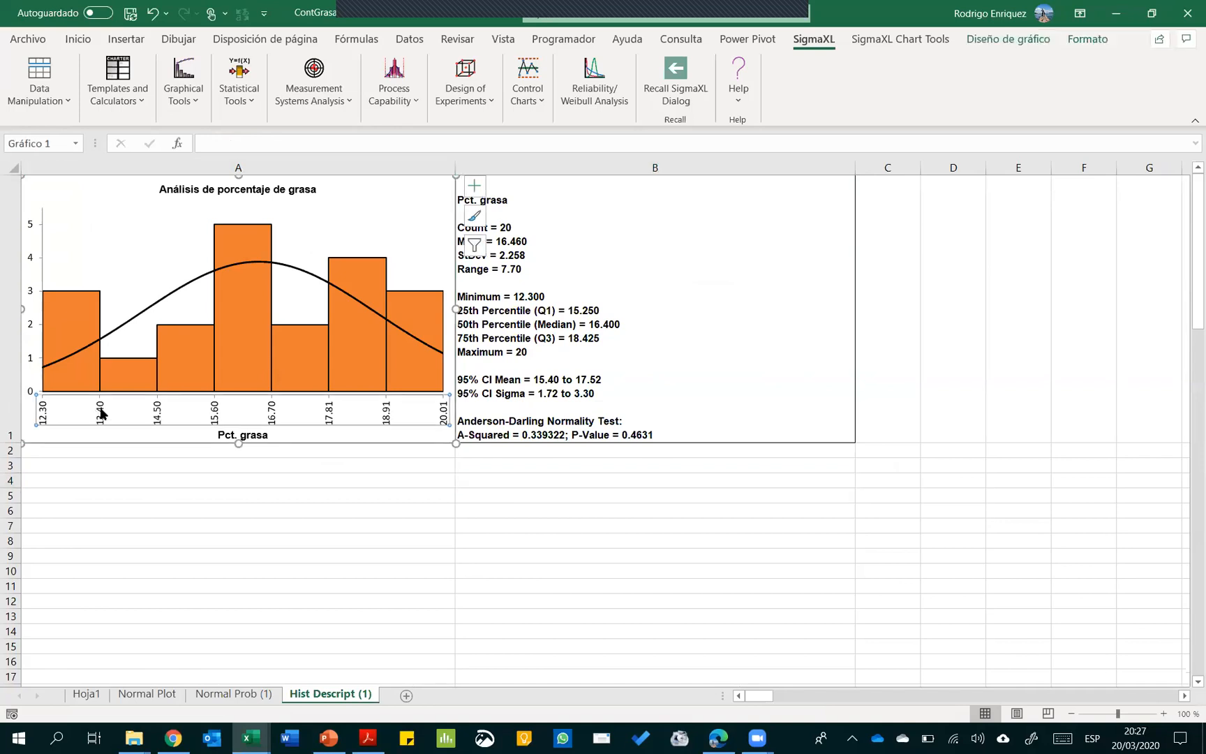
right_click(100, 416)
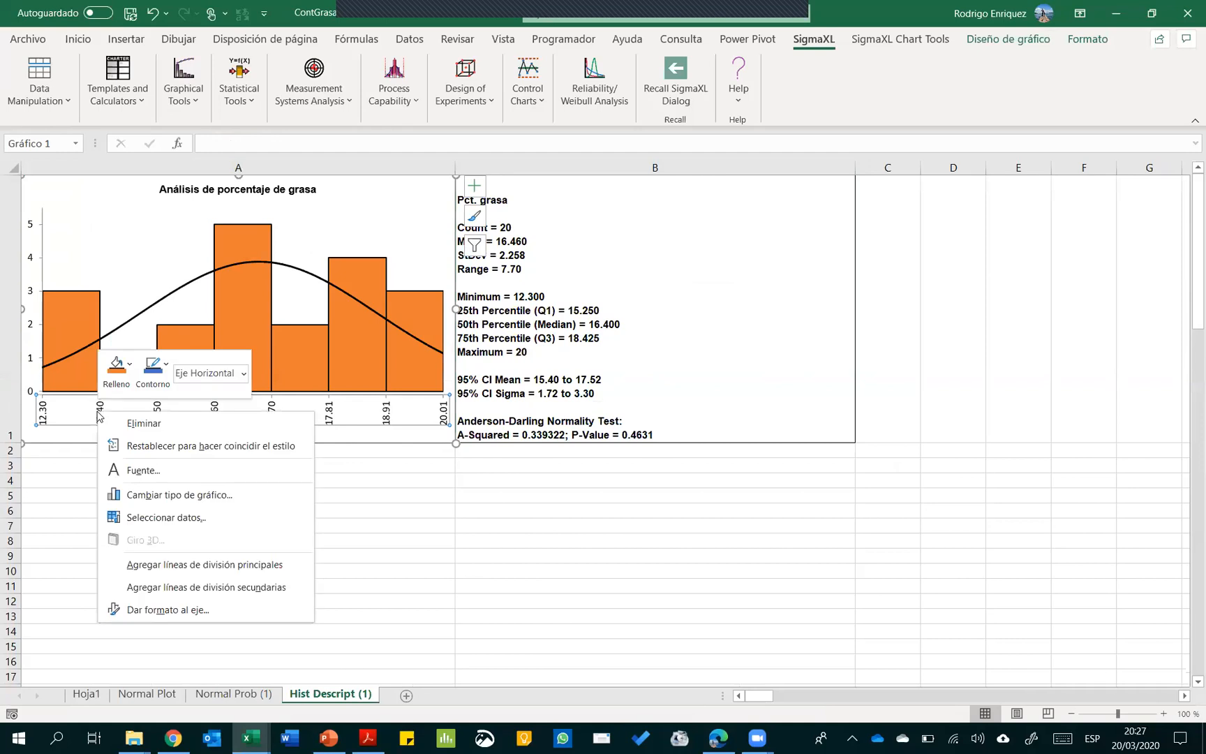
left_click(91, 421)
right_click(103, 410)
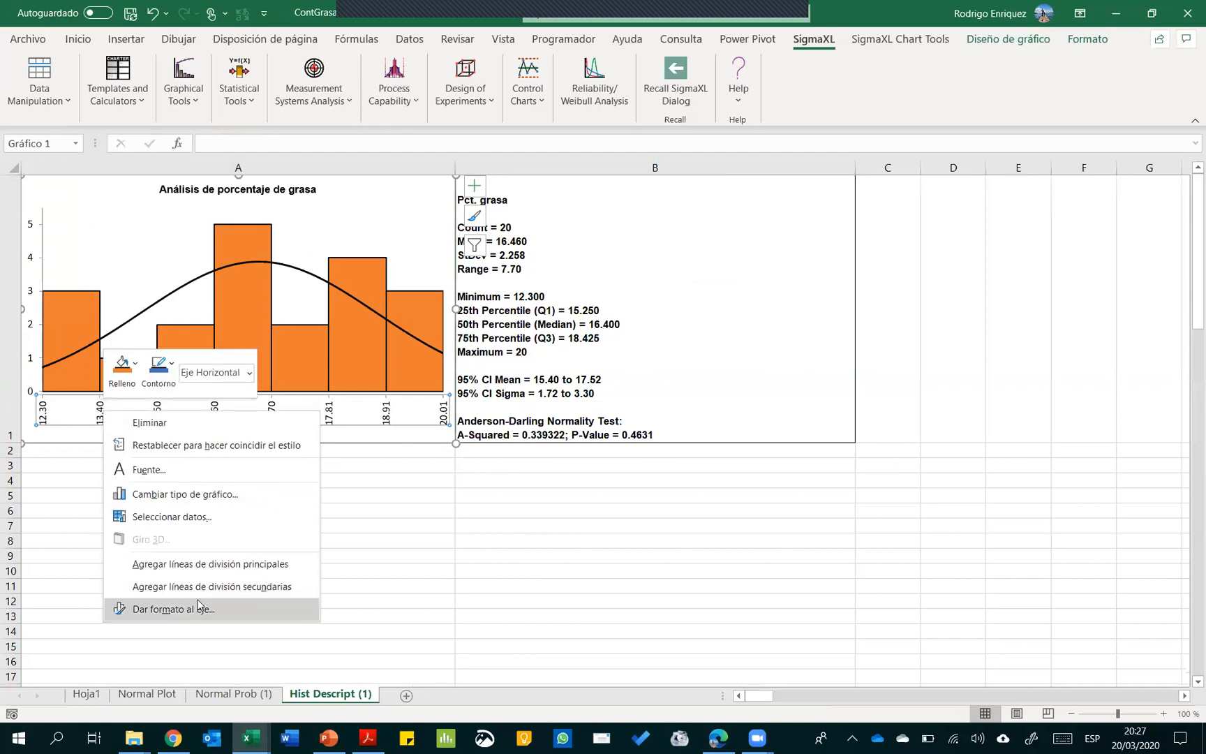
left_click(197, 610)
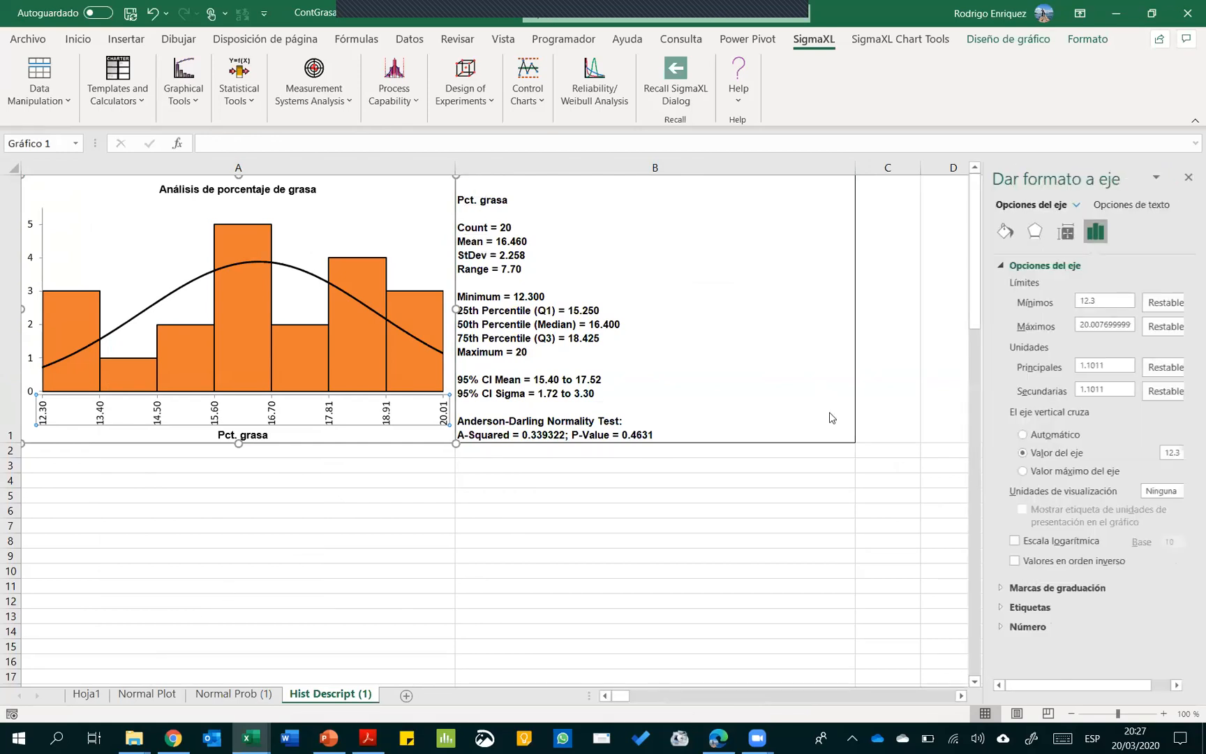
left_click(1107, 303)
double_click(1083, 302)
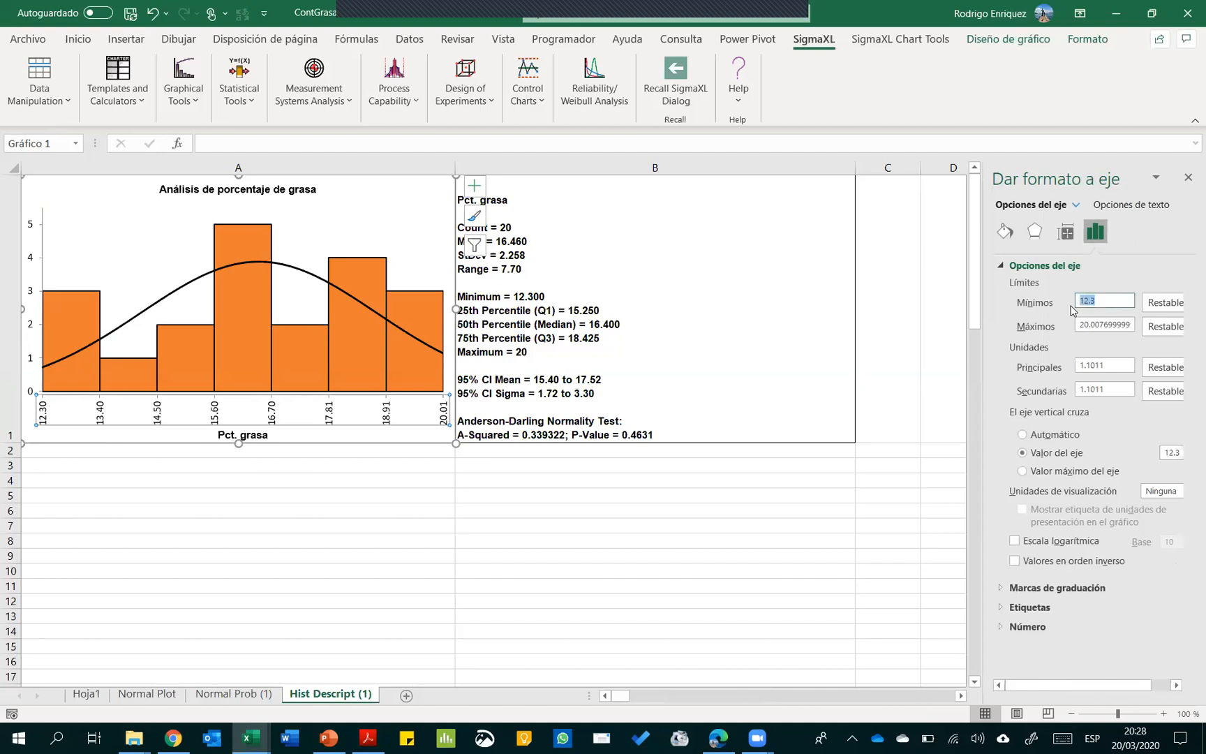
type("5.0")
left_click(1086, 325)
double_click(1086, 325)
type("30")
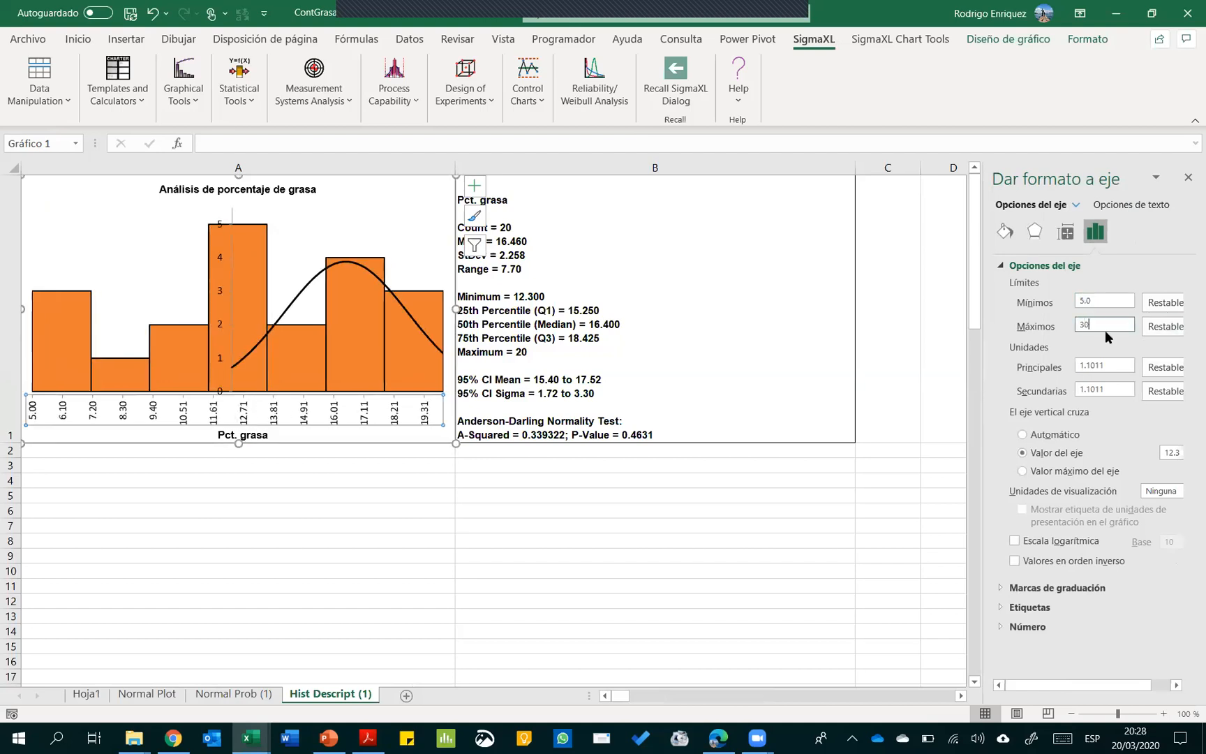
key("Return")
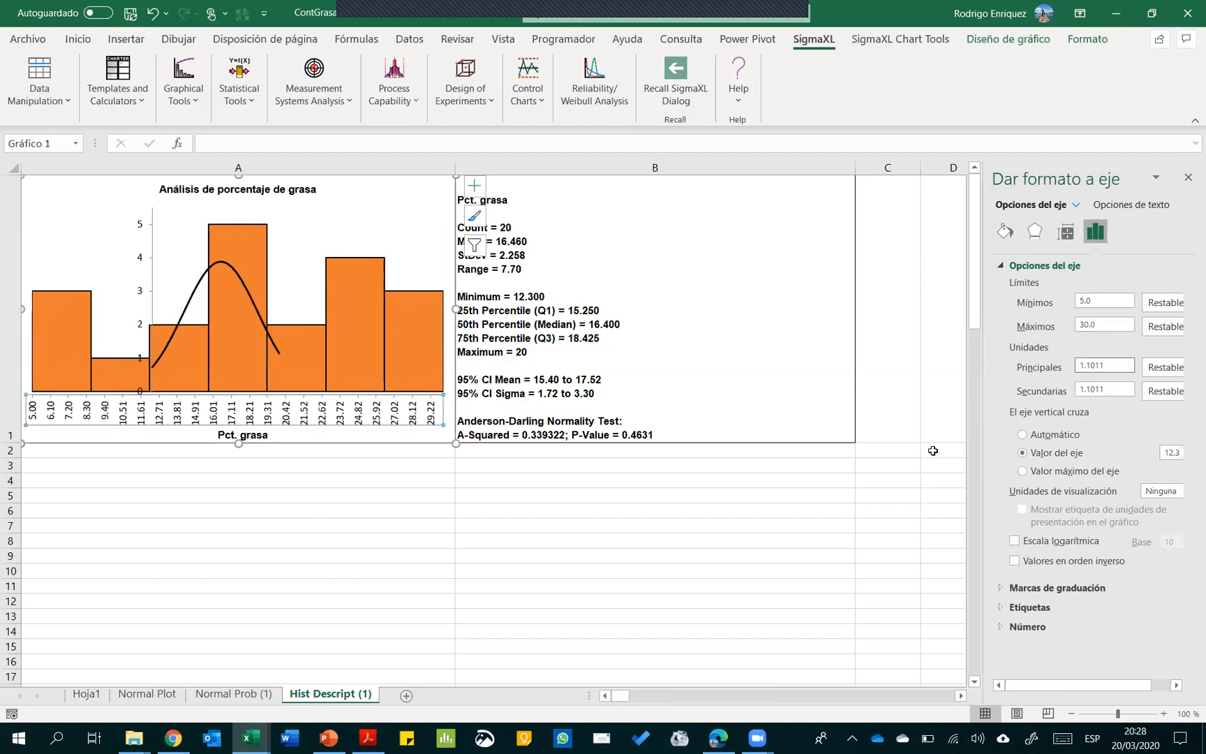
Try the automatic, axis value and maximum axis value options for where the vertical axis crosses the histogram's horizontal axis
left_click(1024, 435)
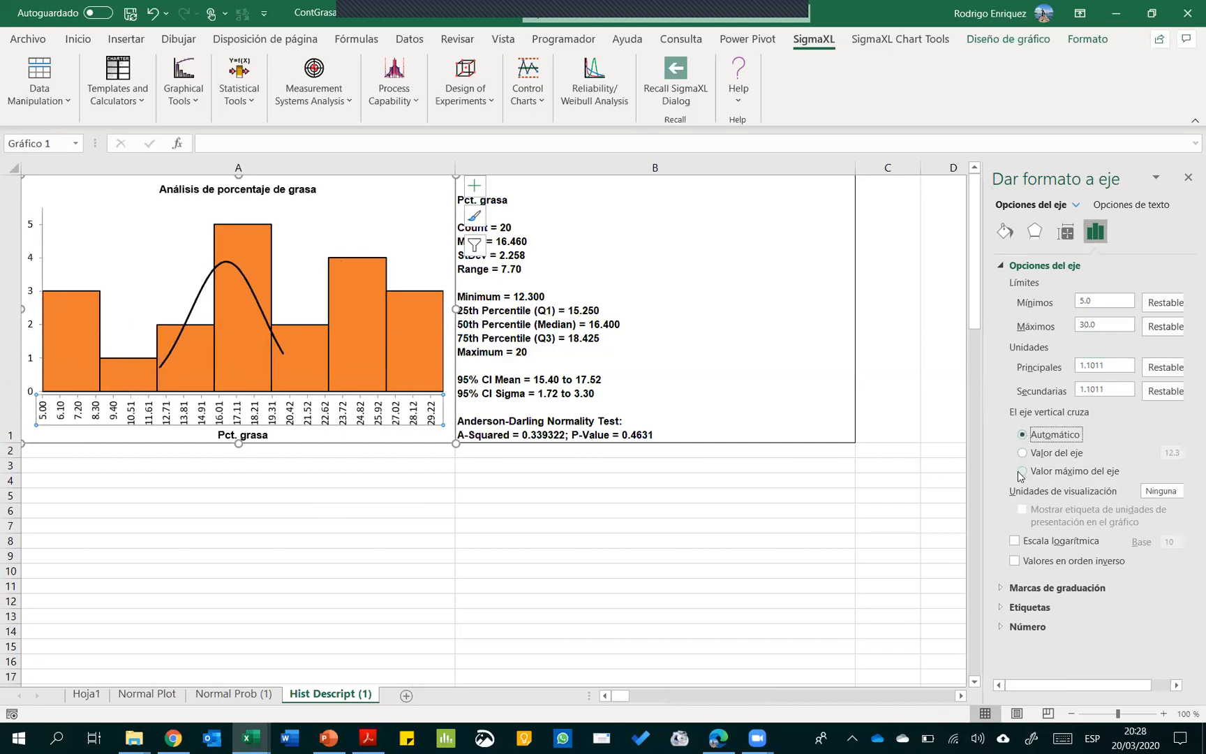
left_click(1022, 452)
left_click(1023, 472)
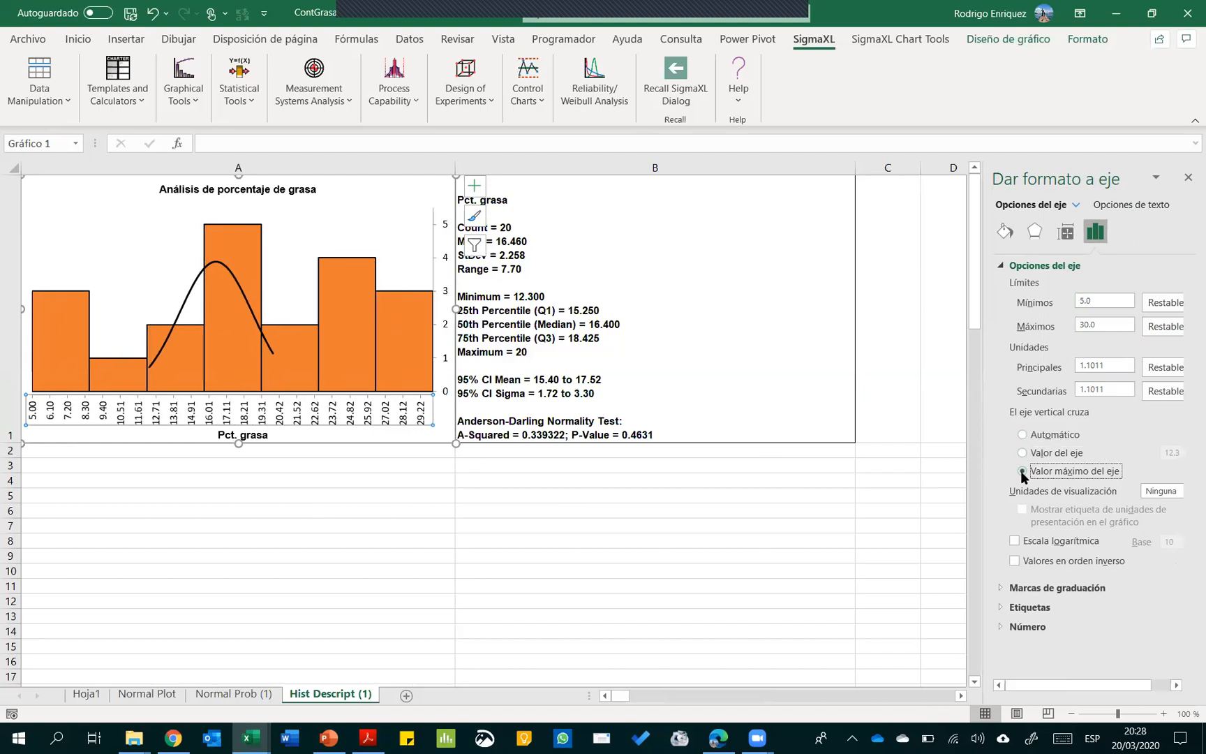
left_click(412, 568)
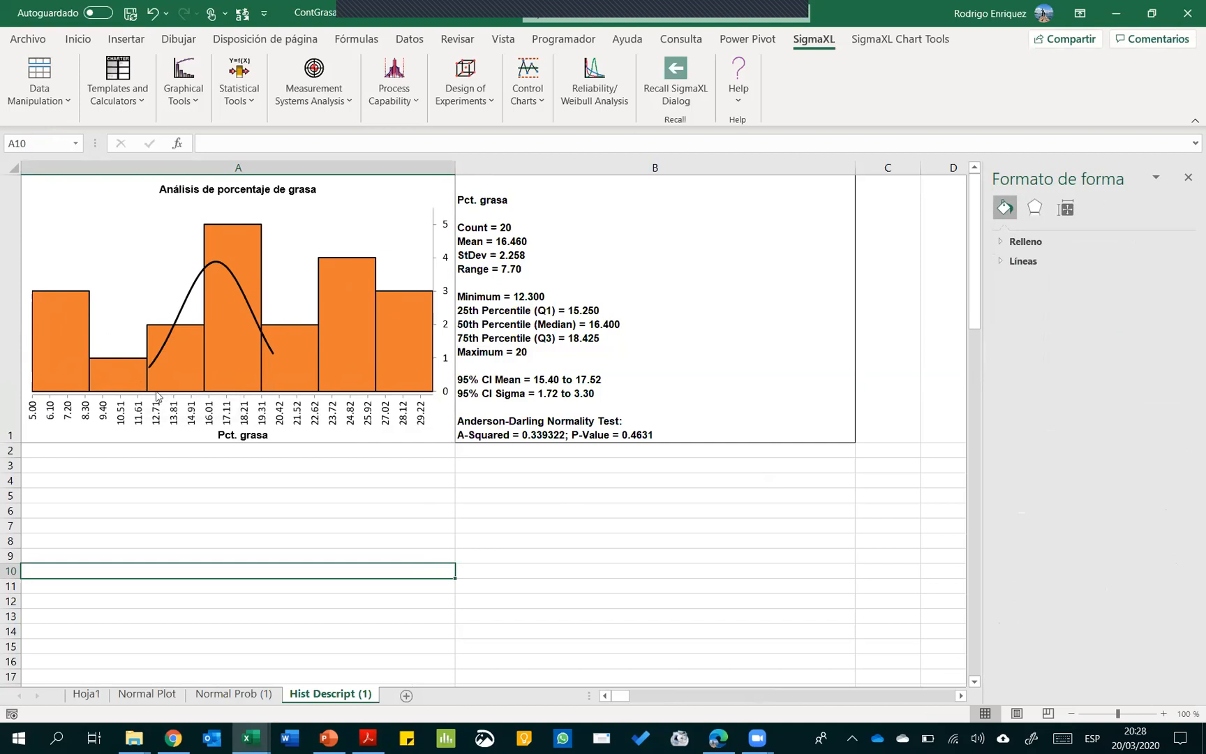
Try plotting the histogram's normal curve series on the secondary axis, and return it to the primary axis
left_click(252, 320)
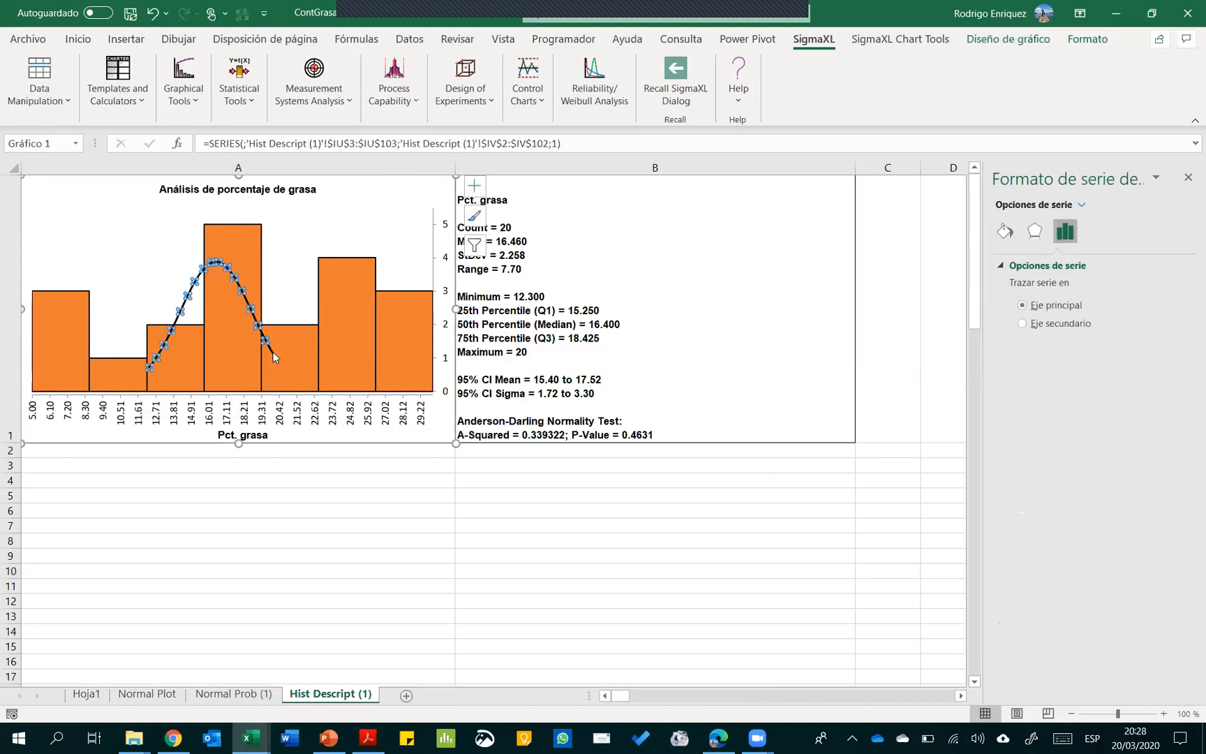
left_click(1023, 323)
left_click(1022, 305)
left_click(578, 490)
left_click(294, 540)
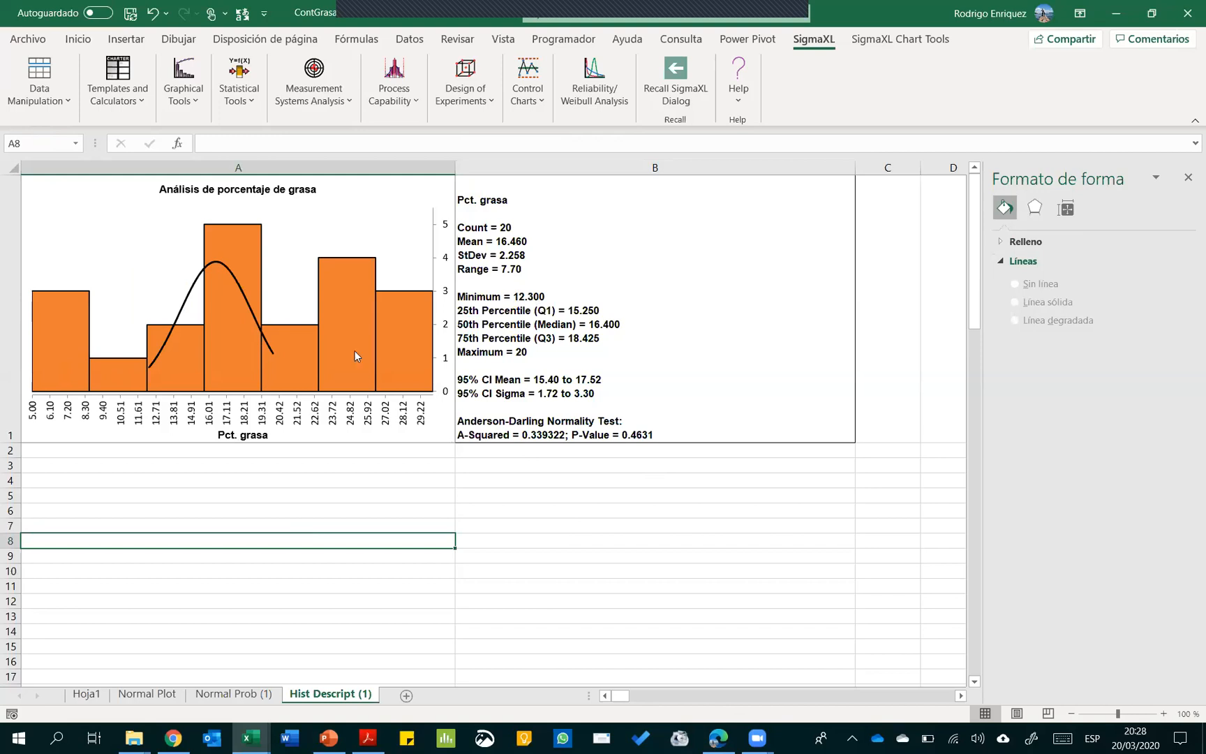
Undo the series axis, vertical axis crossing and horizontal axis limit changes on the histogram, and close the formatting pane
left_click(152, 14)
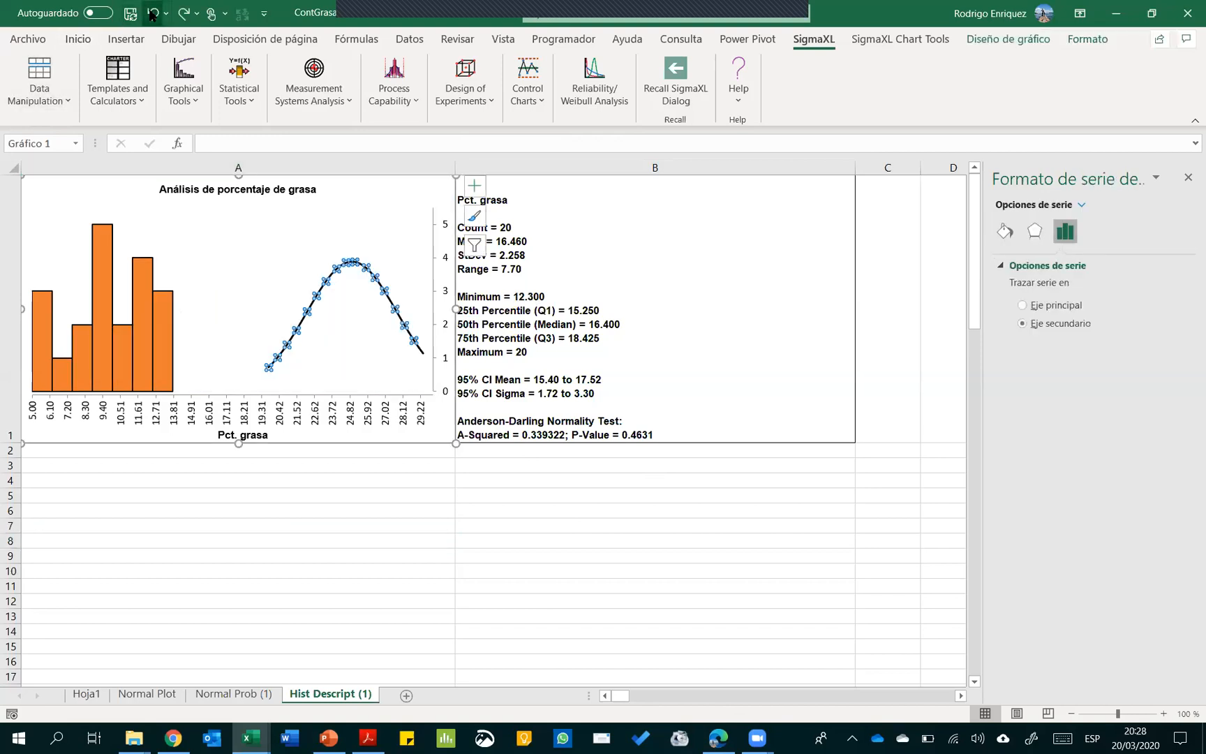
left_click(153, 13)
left_click(152, 14)
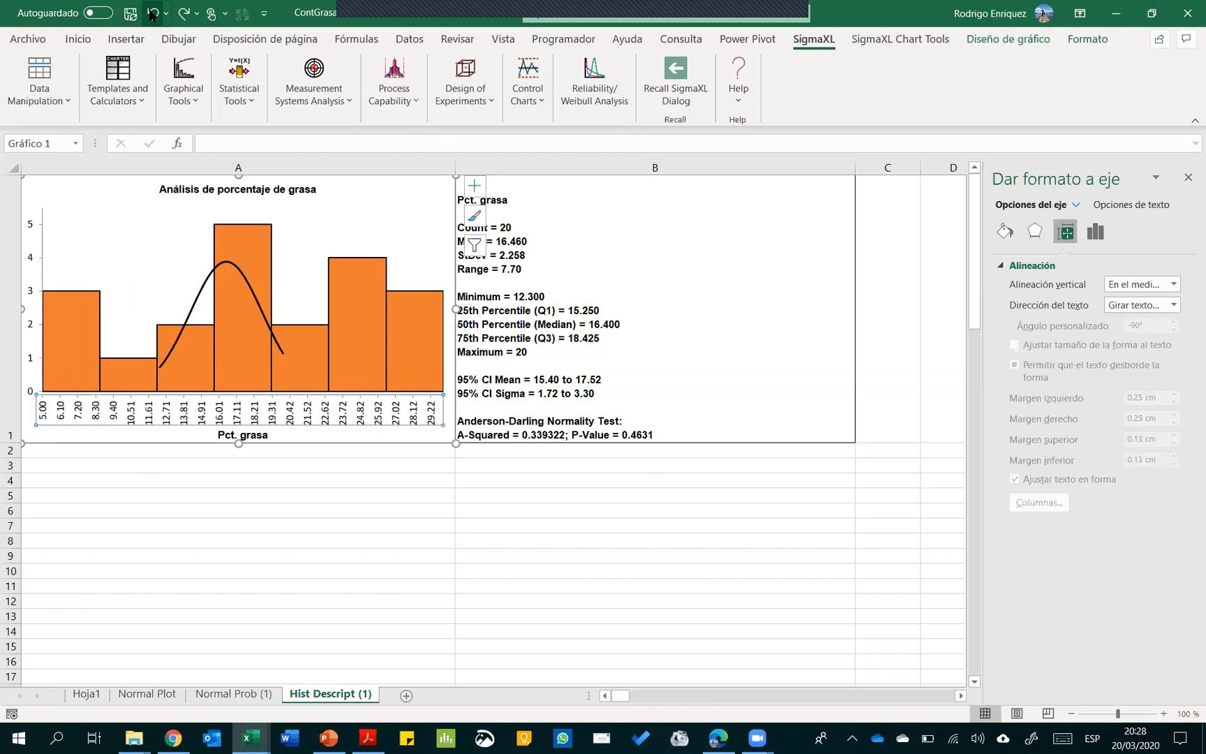
left_click(153, 13)
left_click(152, 14)
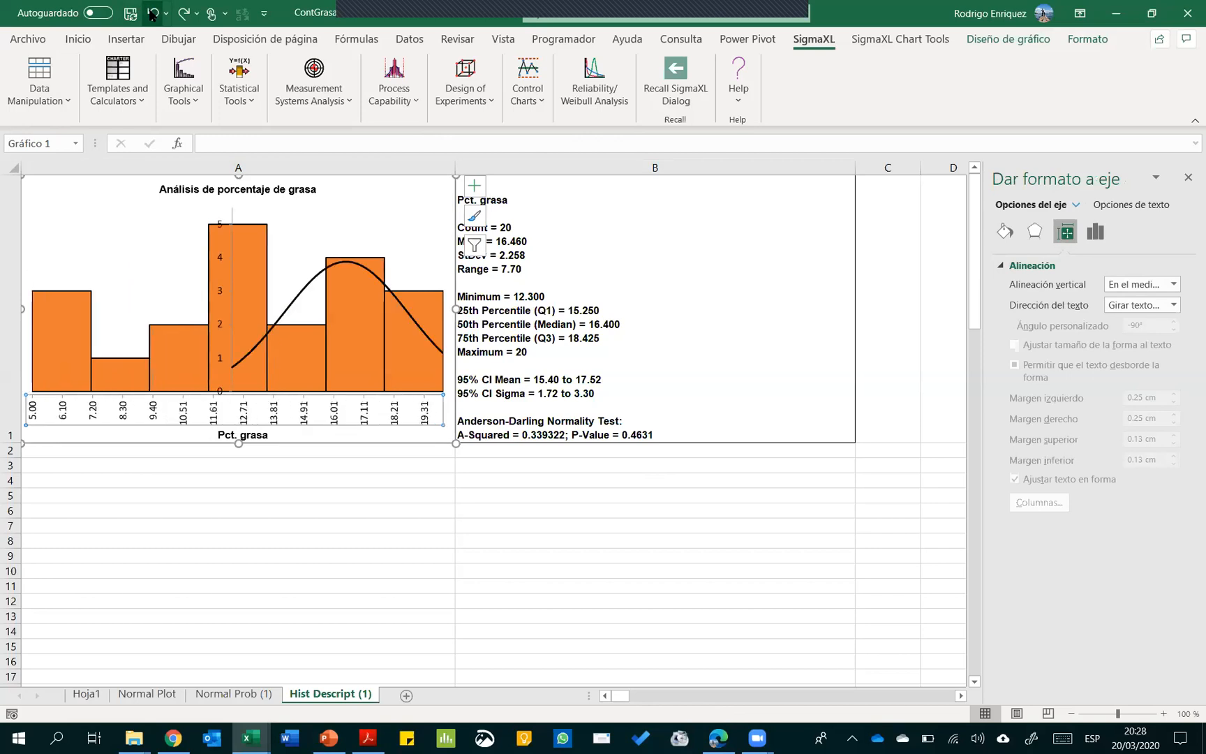
left_click(152, 14)
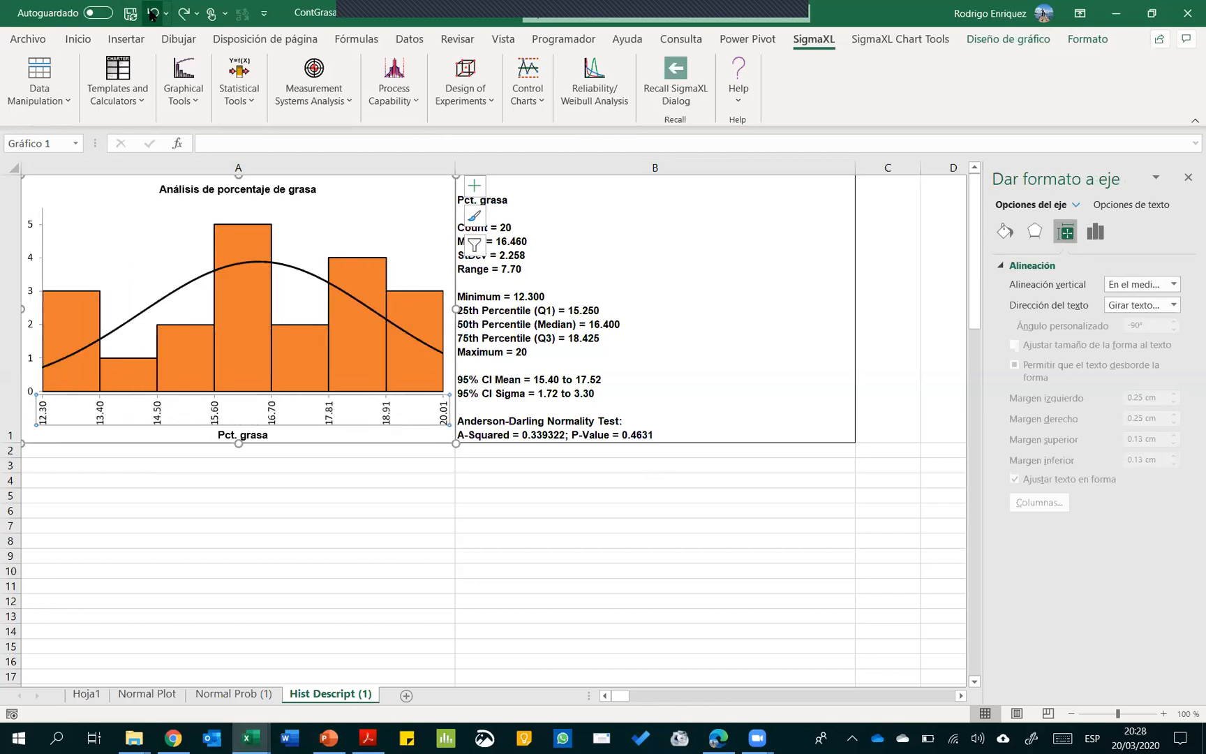
left_click(535, 537)
left_click(1188, 177)
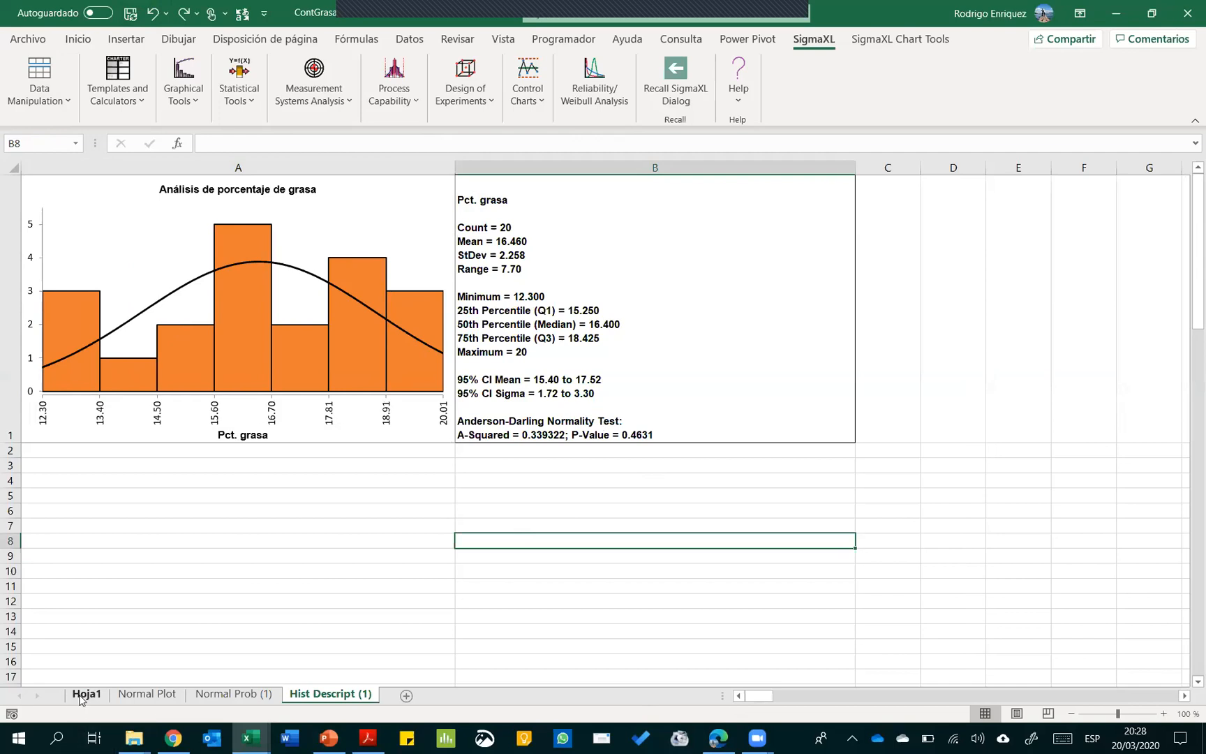
Highlight the P-Value text of the Anderson-Darling Normality Test in the statistics cell beside the histogram without editing it
double_click(577, 435)
scroll(576, 434, "up", 20)
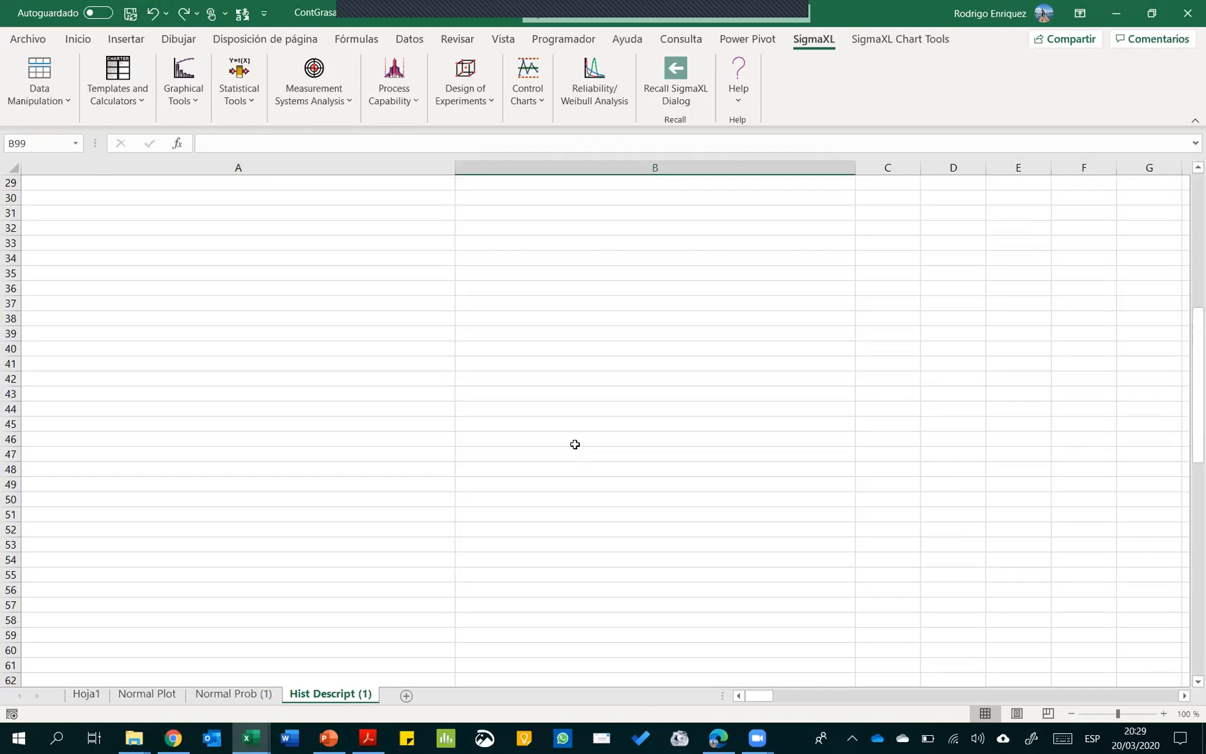
left_click(570, 439)
double_click(574, 435)
left_click_drag(572, 434, 655, 434)
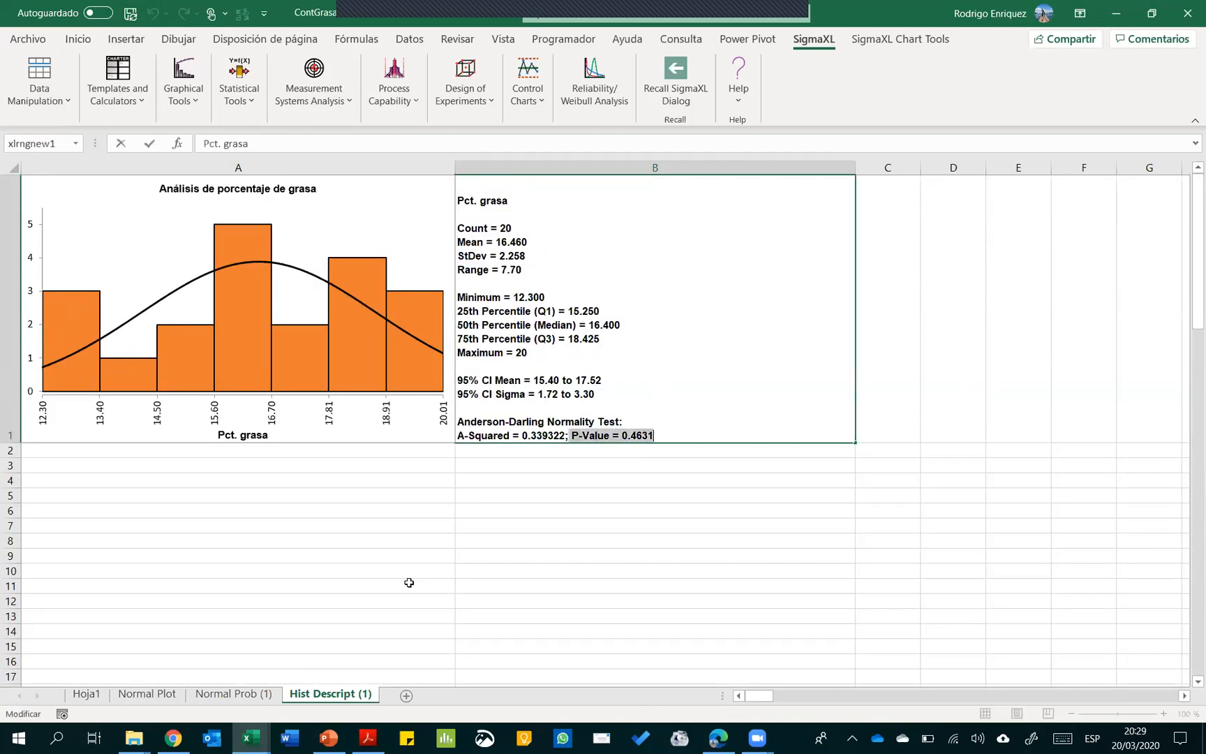
left_click(567, 492)
Generate Descriptive Statistics from the entire Hoja1 data table with data labels, using Pct. grasa as the numeric data variable (Y)
left_click(86, 693)
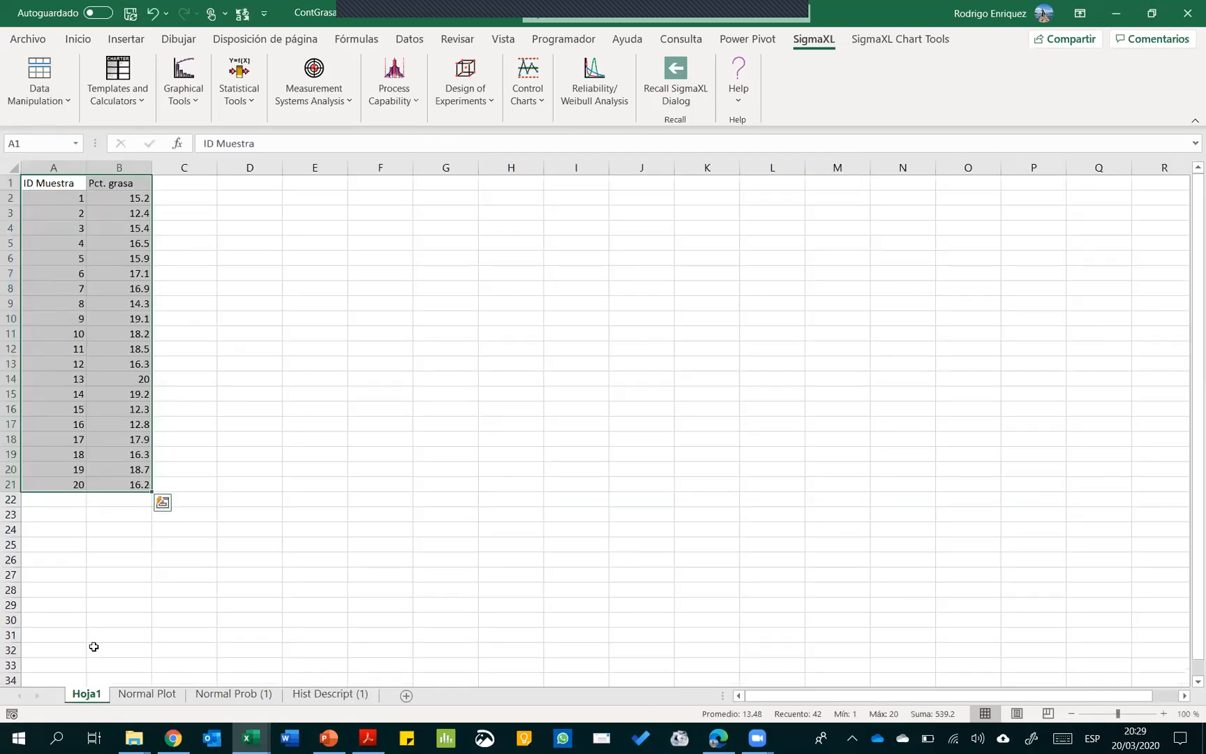
left_click(239, 87)
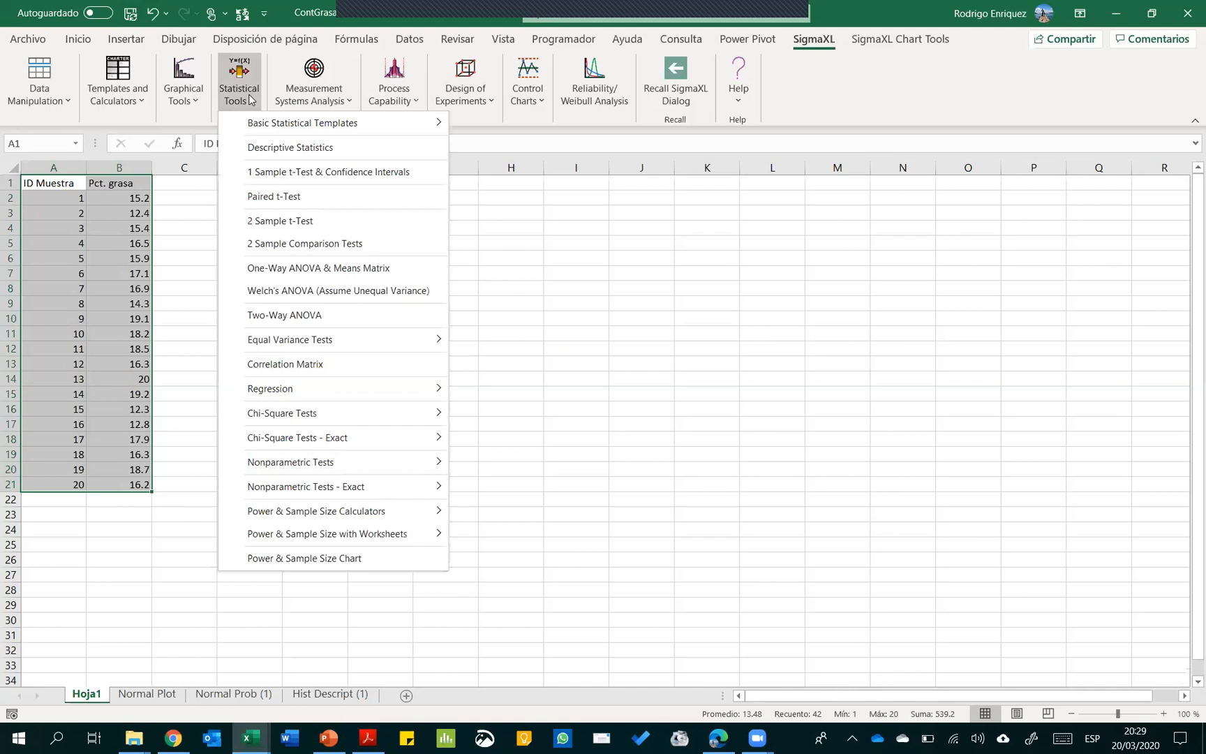
left_click(298, 148)
left_click(560, 403)
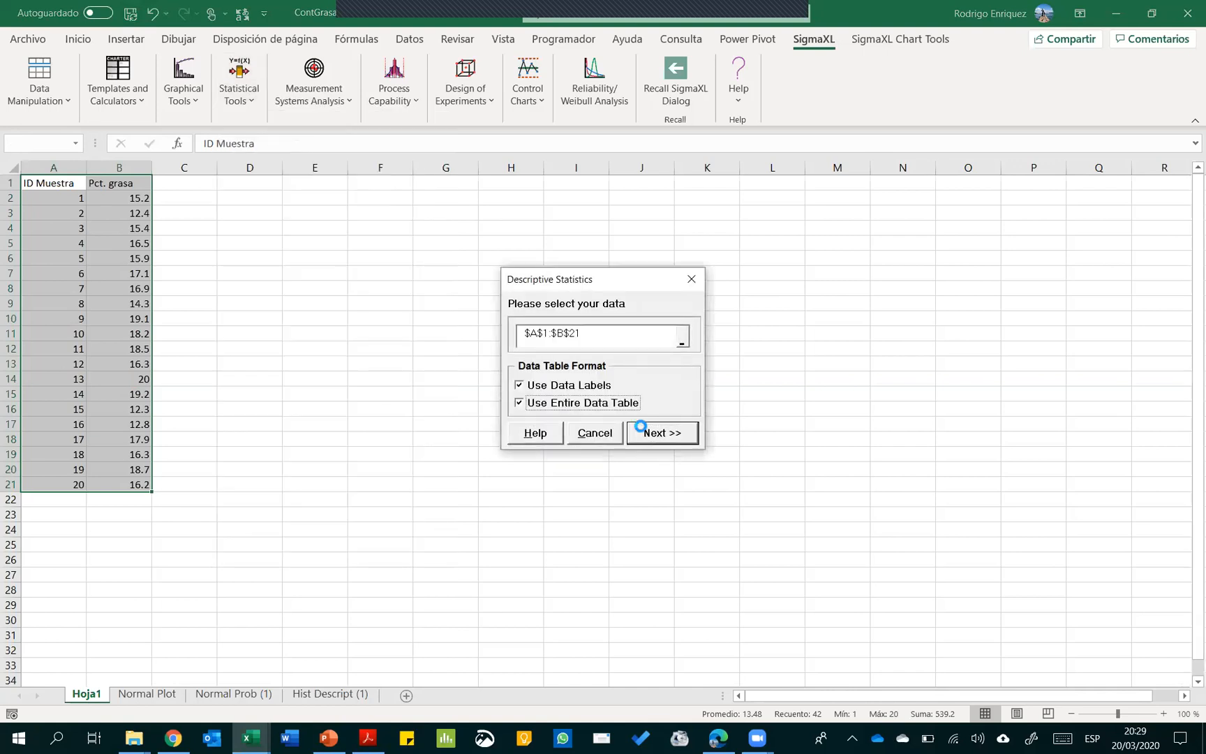
left_click(646, 433)
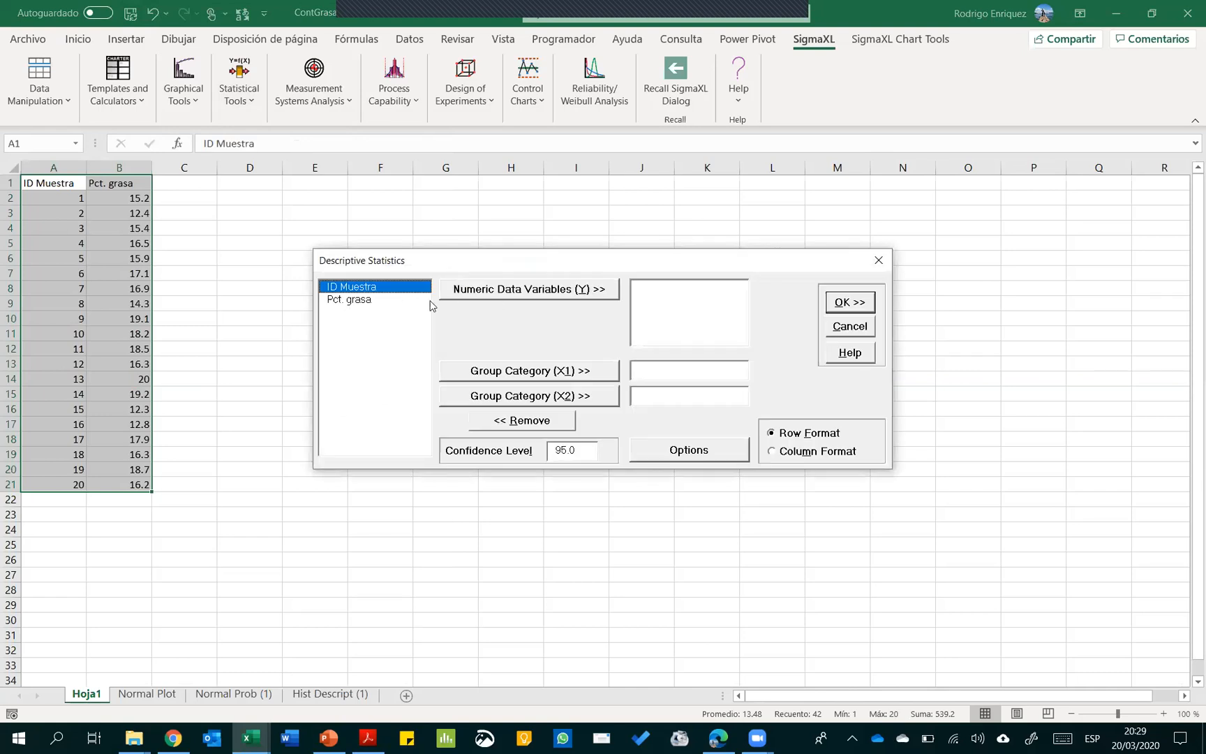
left_click(373, 301)
left_click(545, 294)
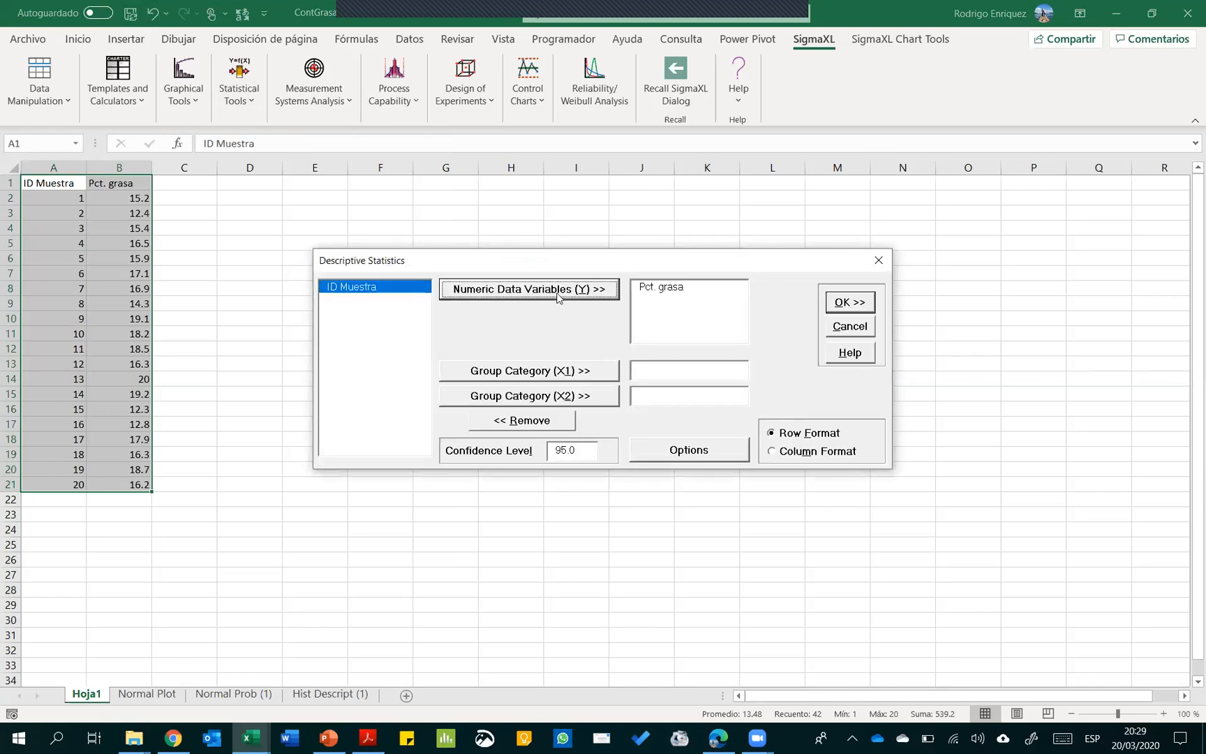
left_click(860, 303)
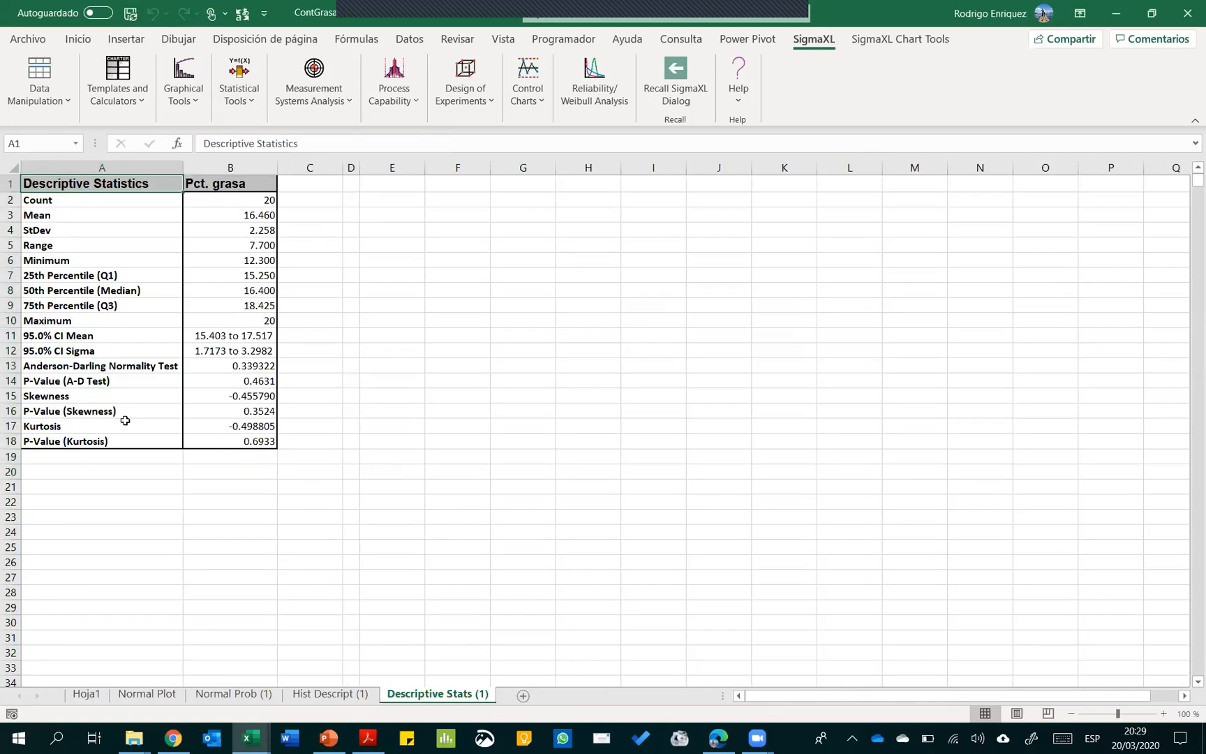
Fill the P-Value (A-D Test) label and its value in row 14 with yellow
left_click(66, 379)
left_click_drag(60, 379, 206, 380)
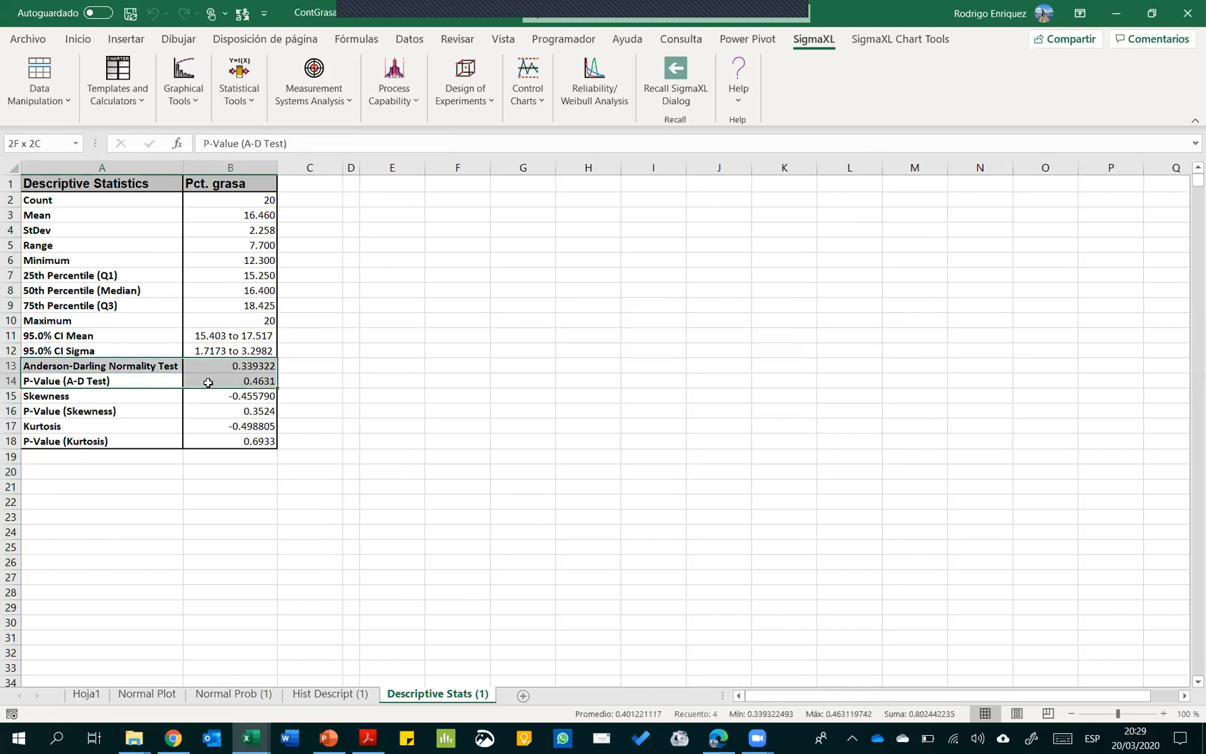
left_click(78, 38)
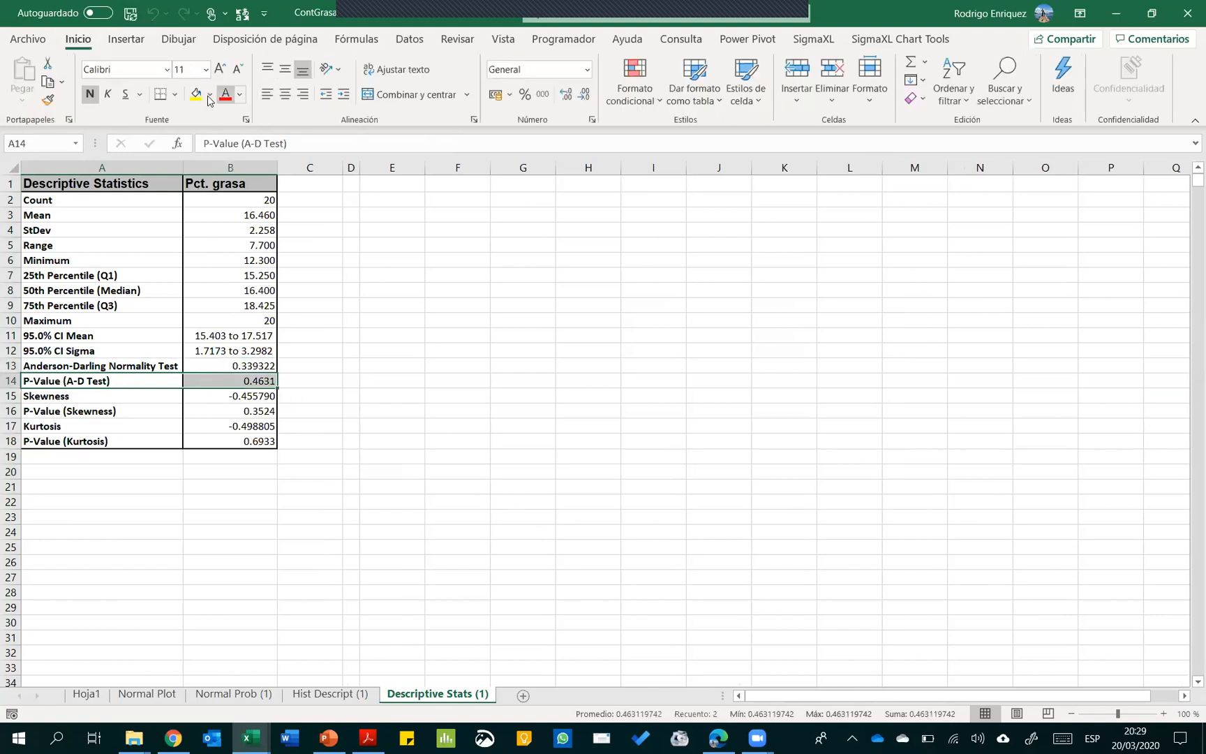
left_click(196, 94)
left_click(230, 380)
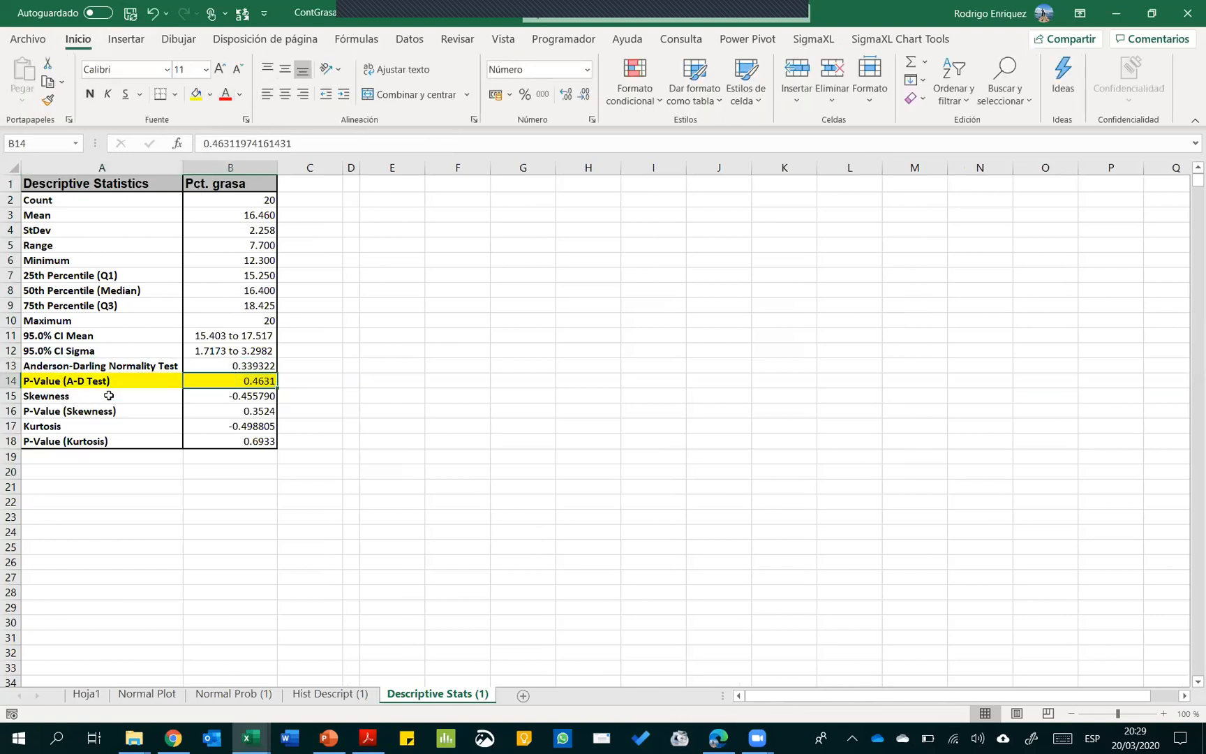
Compare the P-Value (A-D Test) row with the Anderson-Darling P-Value beside the histogram on the Hist Descript (1) sheet
left_click(72, 384)
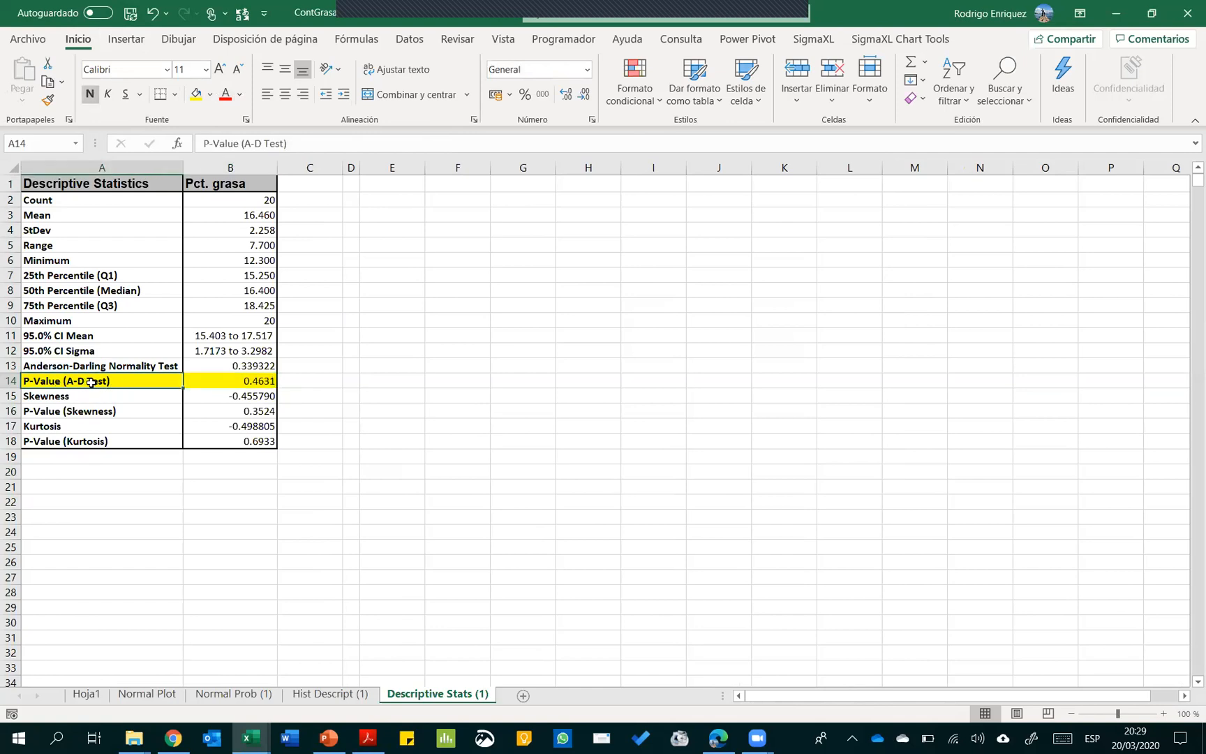
left_click_drag(97, 388, 246, 383)
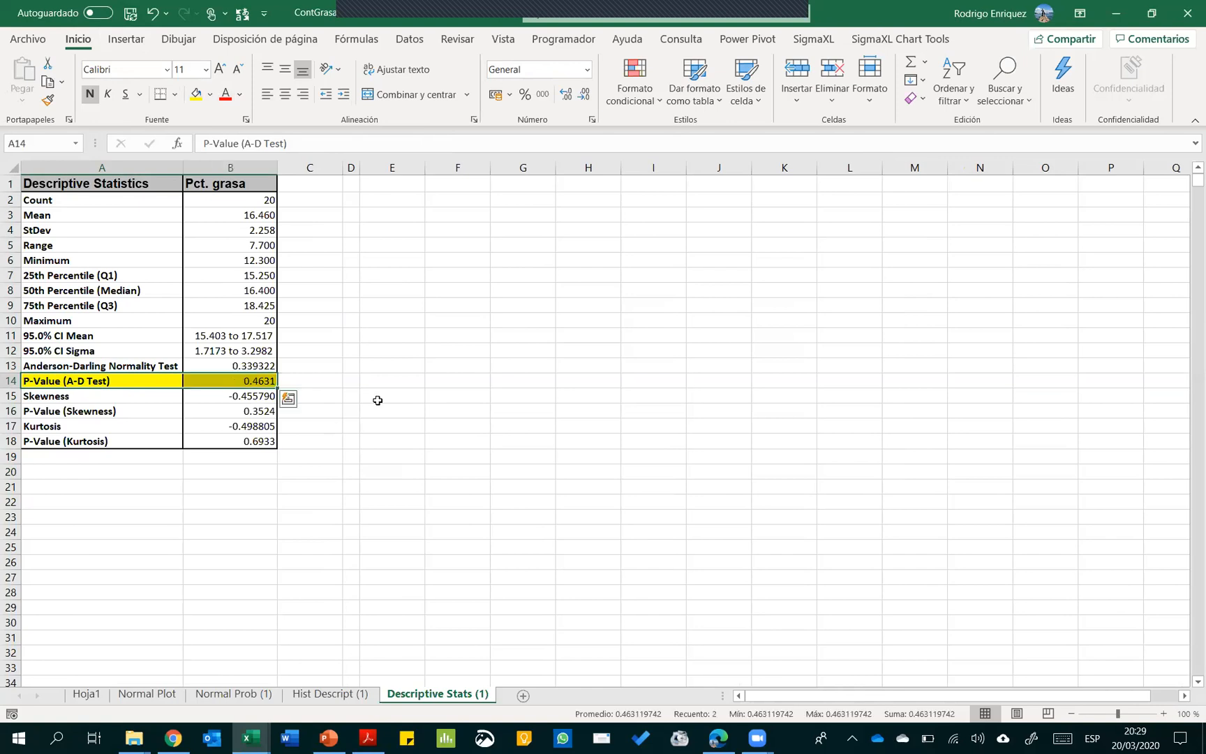
left_click(289, 398)
left_click(335, 694)
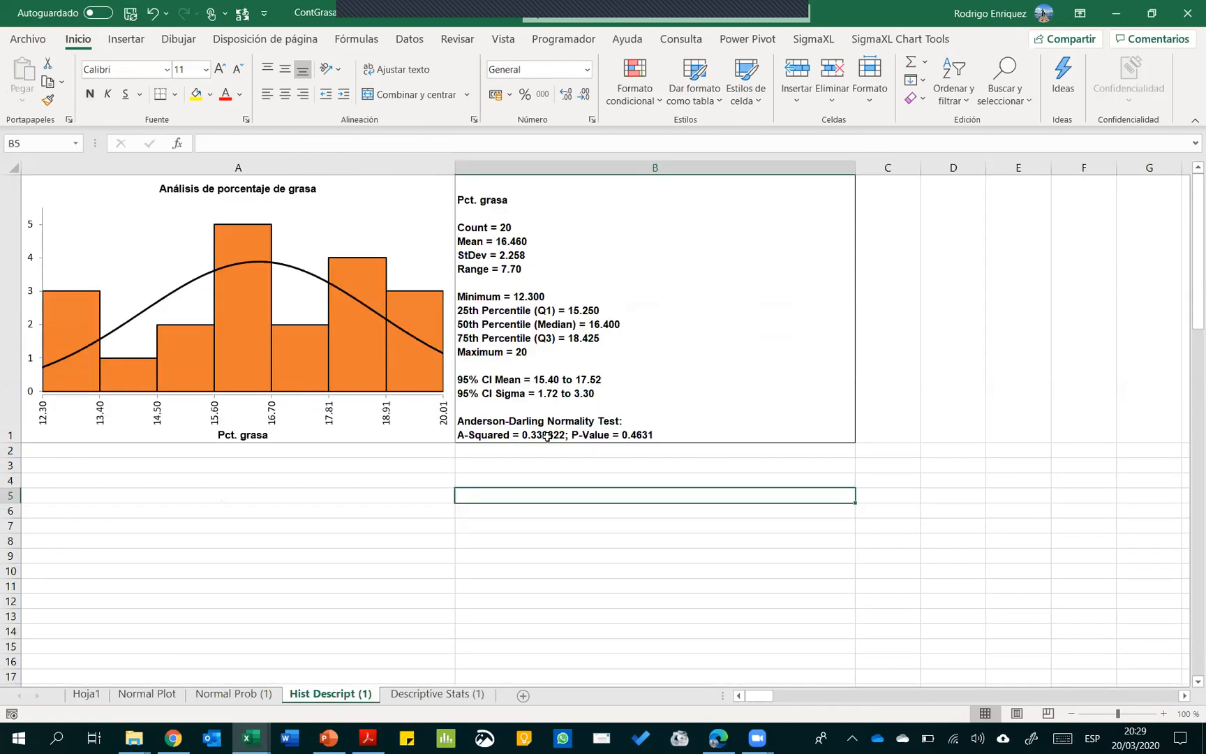
double_click(601, 433)
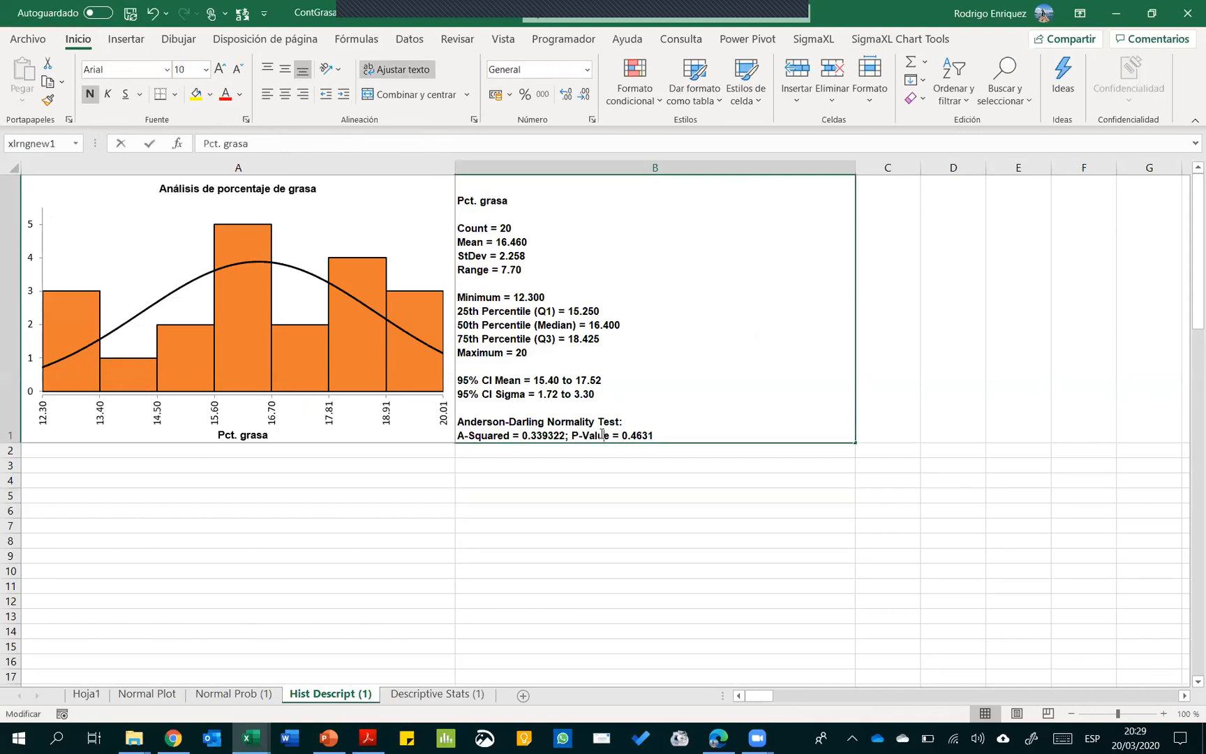
left_click_drag(572, 434, 667, 434)
left_click(667, 538)
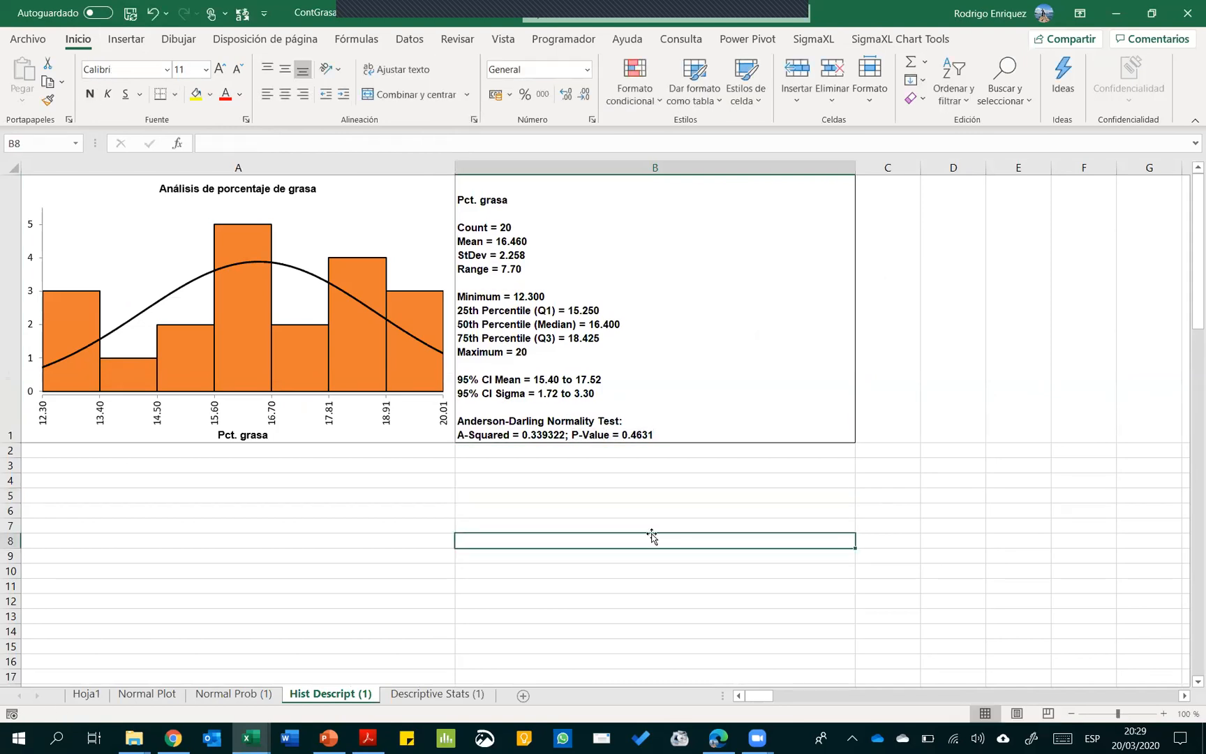
Switch to the PowerPoint webinar presentation to view the "Prueba de normalidad" exercise slide
key("alt+Tab")
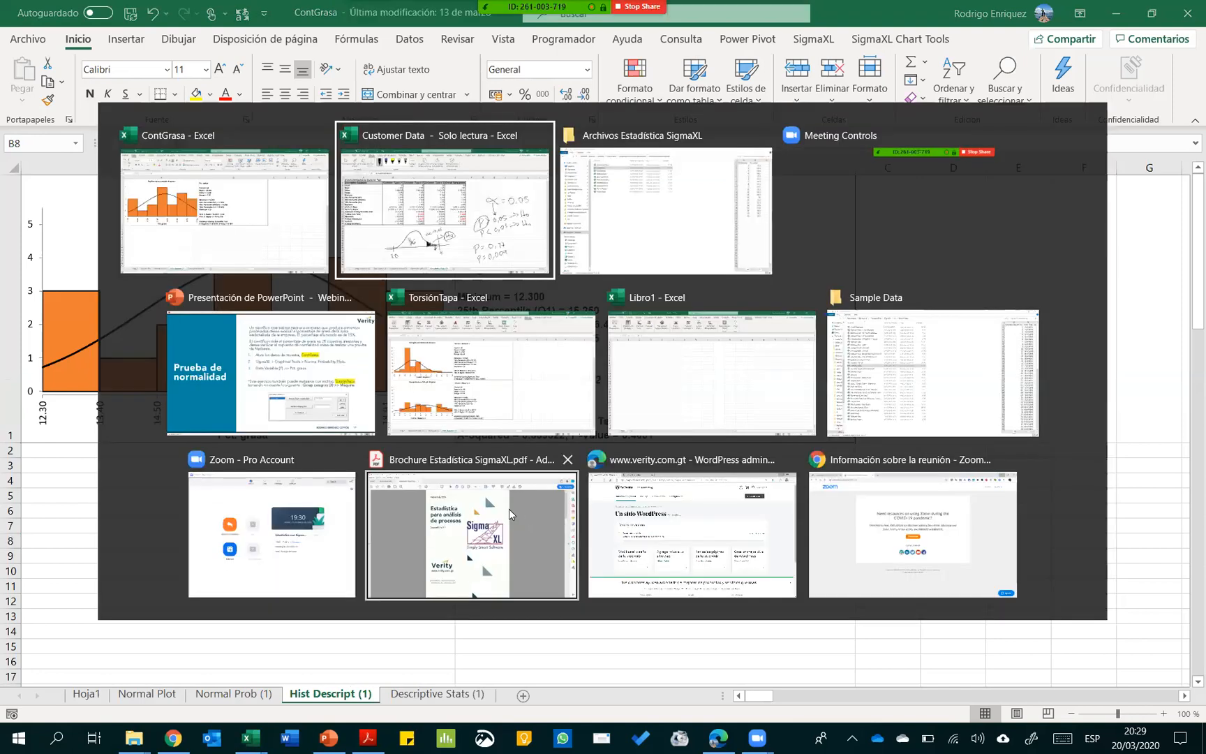
left_click(303, 331)
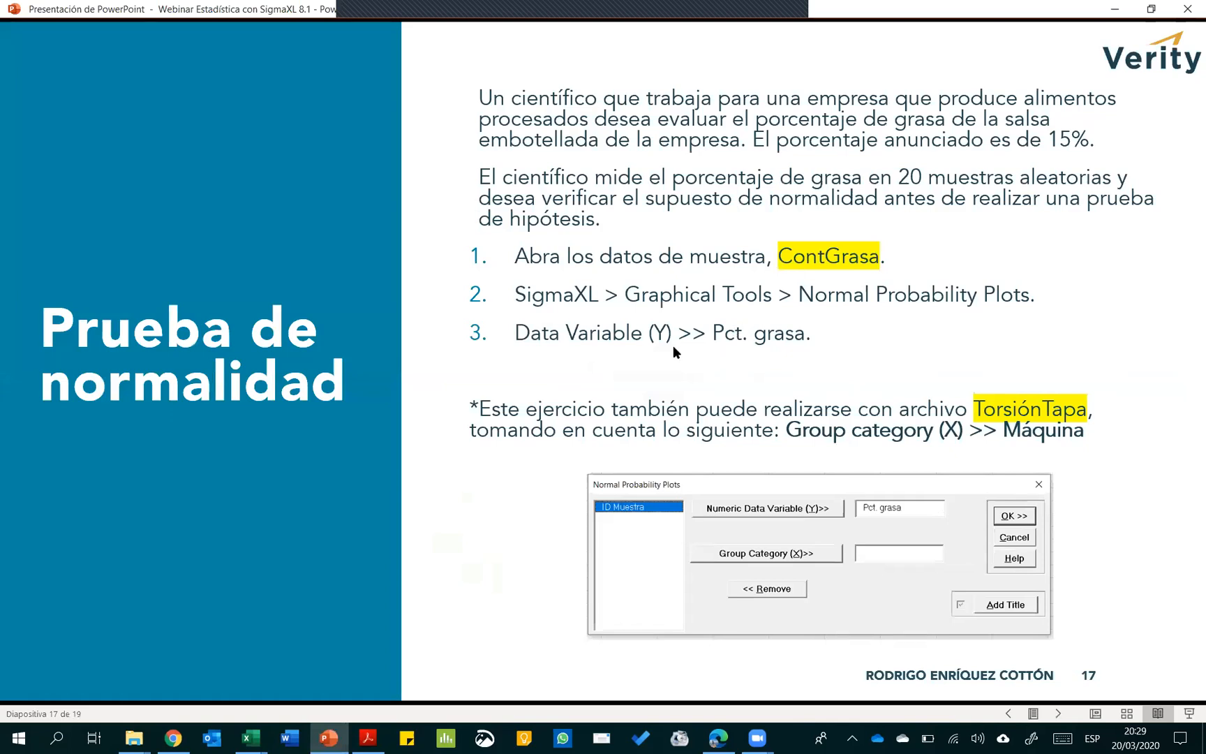
Review the Anderson-Darling result beside the fat percentage histogram in Excel and return to the "Prueba de normalidad" slide
key("alt+Tab")
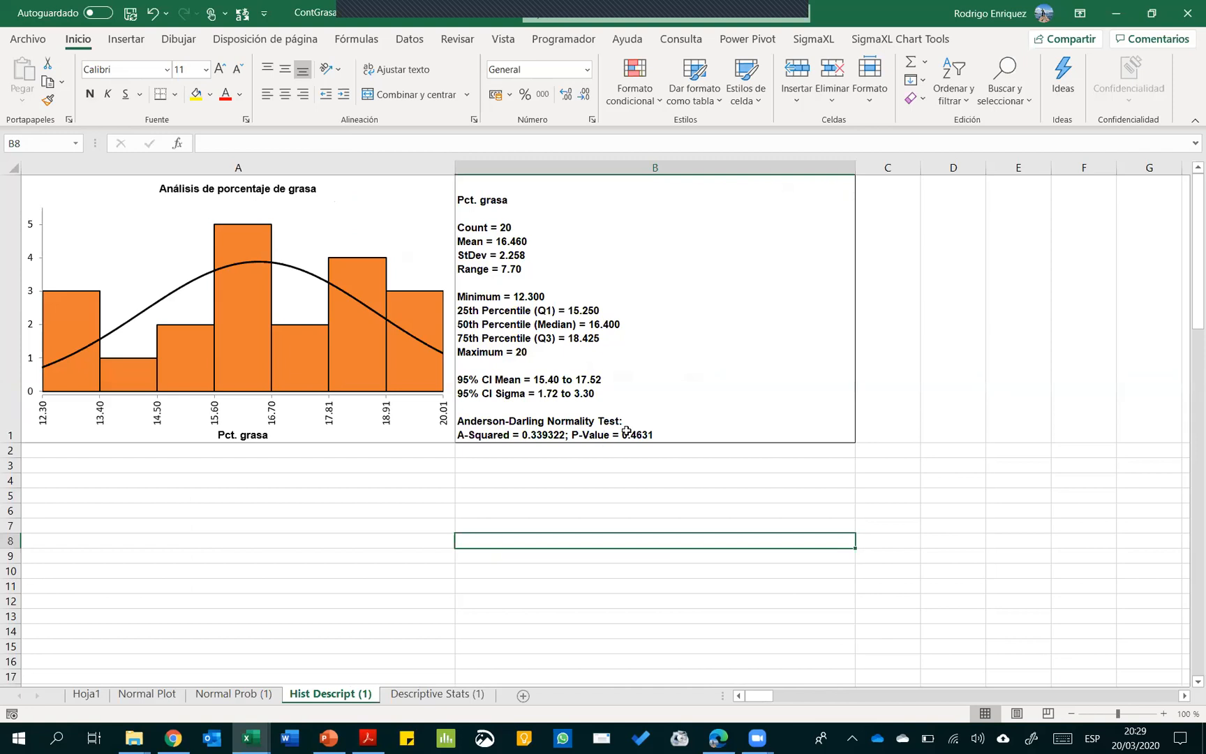
key("alt+Tab")
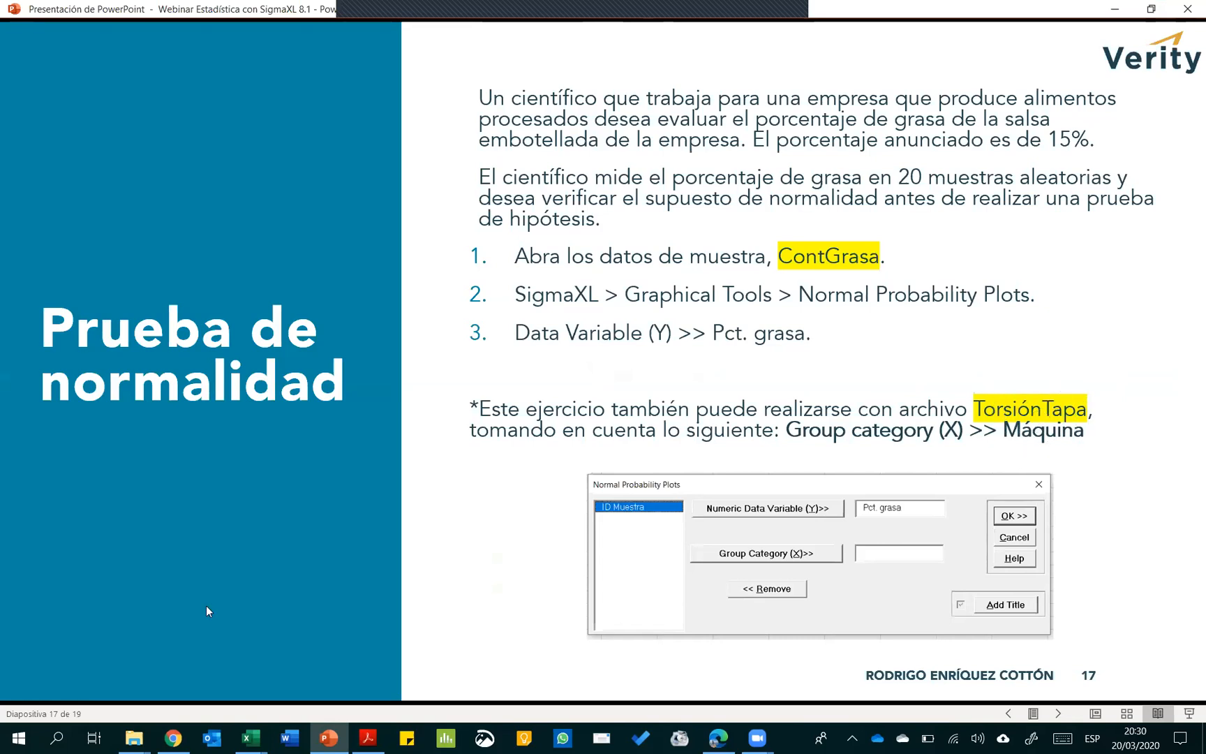
Switch to the TorsiónTapa workbook in Excel and select the Torsión and Máquina data on Hoja1
left_click(251, 738)
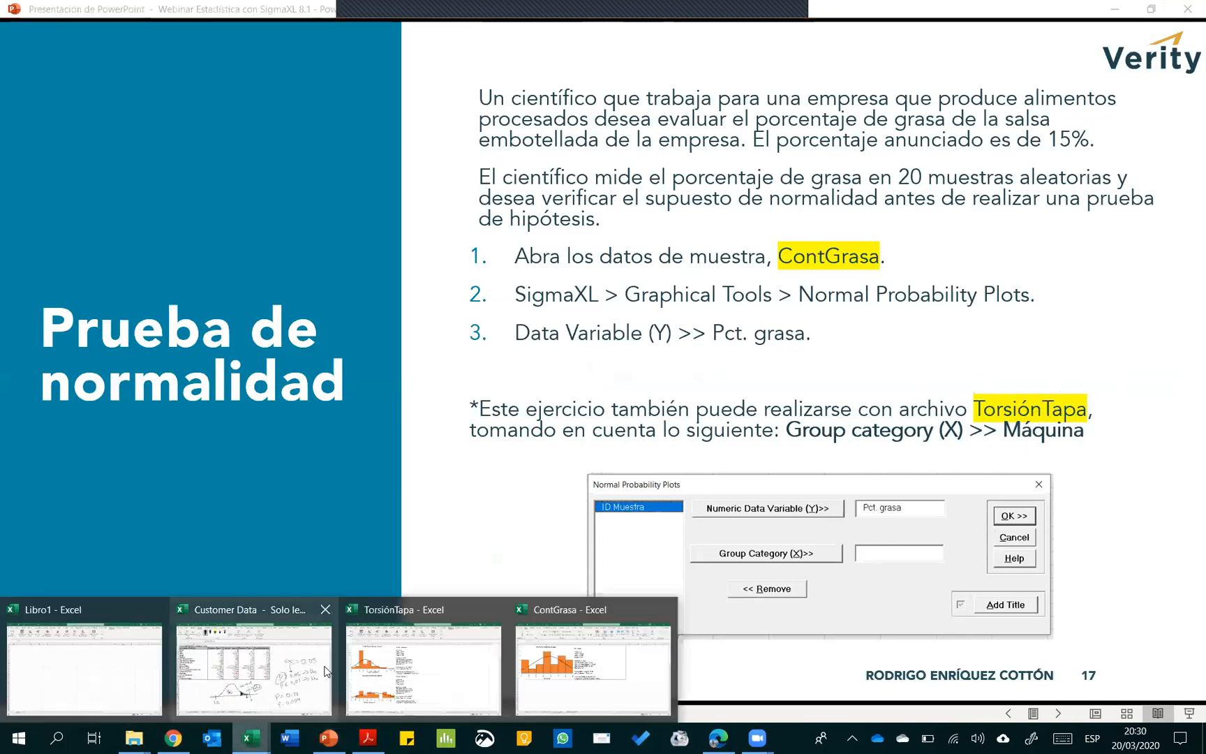
left_click(396, 647)
left_click(87, 694)
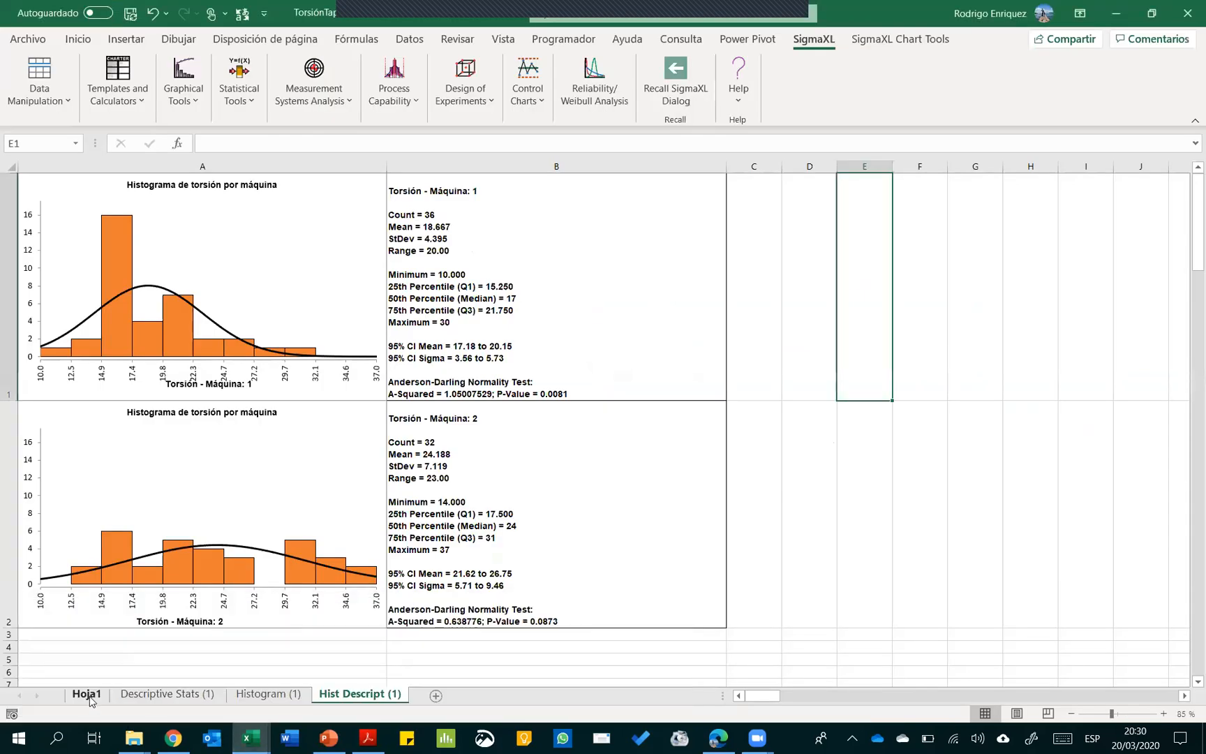
key("ctrl+q")
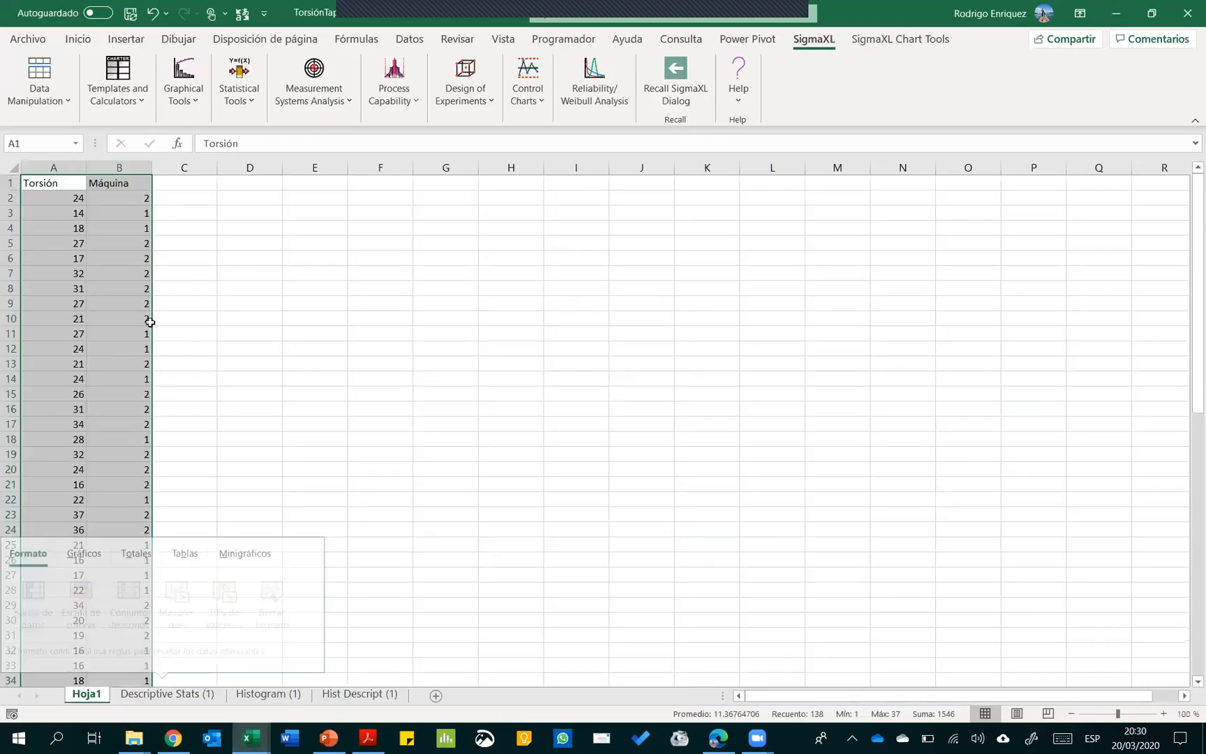
Create Normal Probability Plots from the entire data table with labels, using Torsión as numeric data variable (Y) and Máquina as group category (X)
left_click(187, 102)
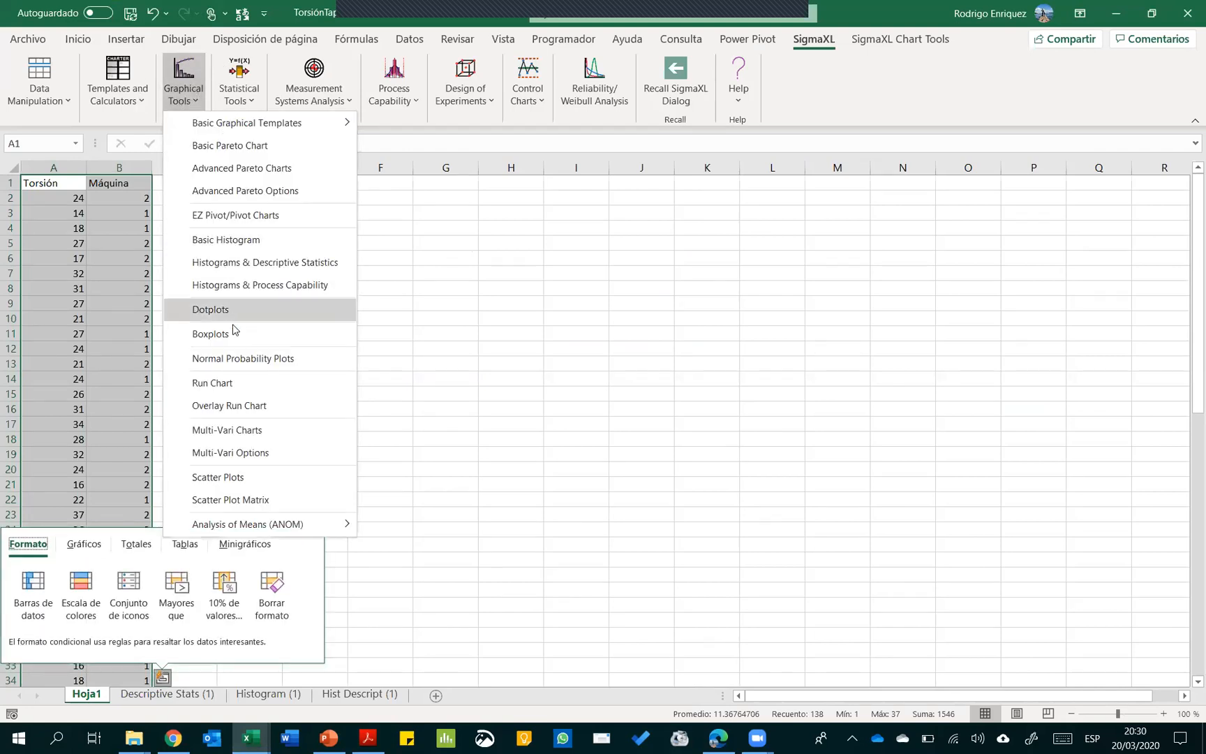
left_click(280, 363)
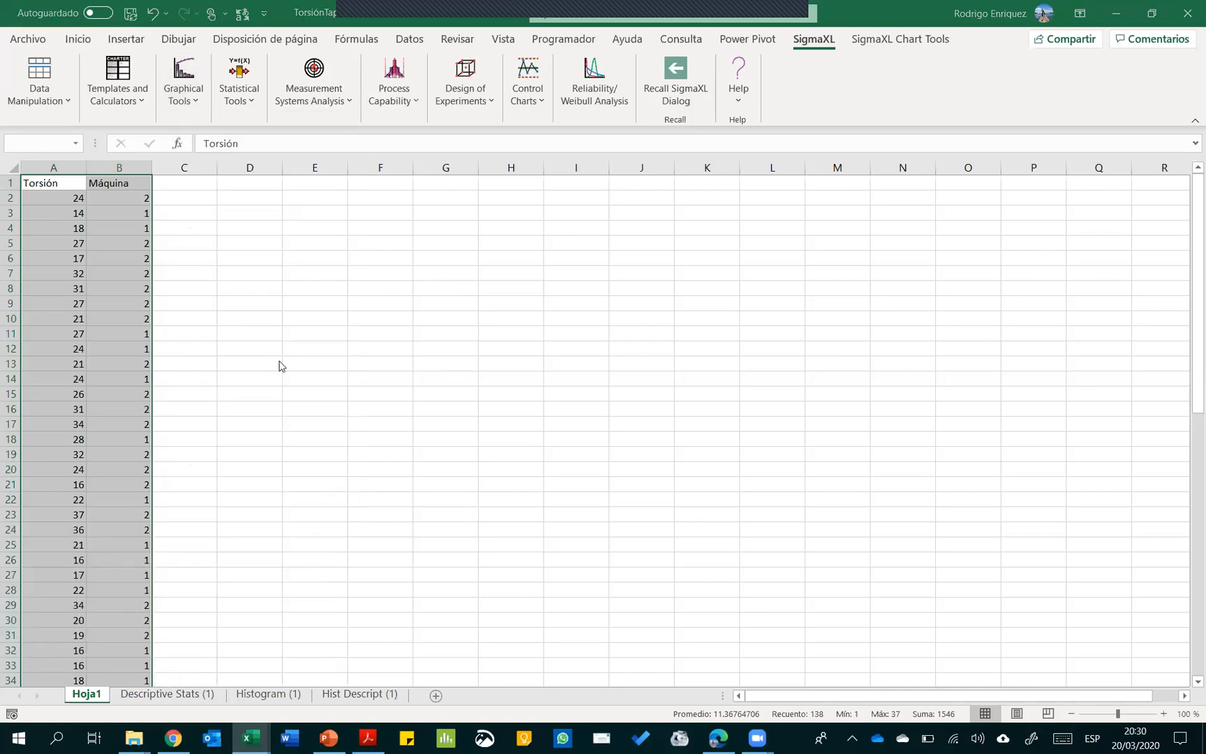
left_click(583, 402)
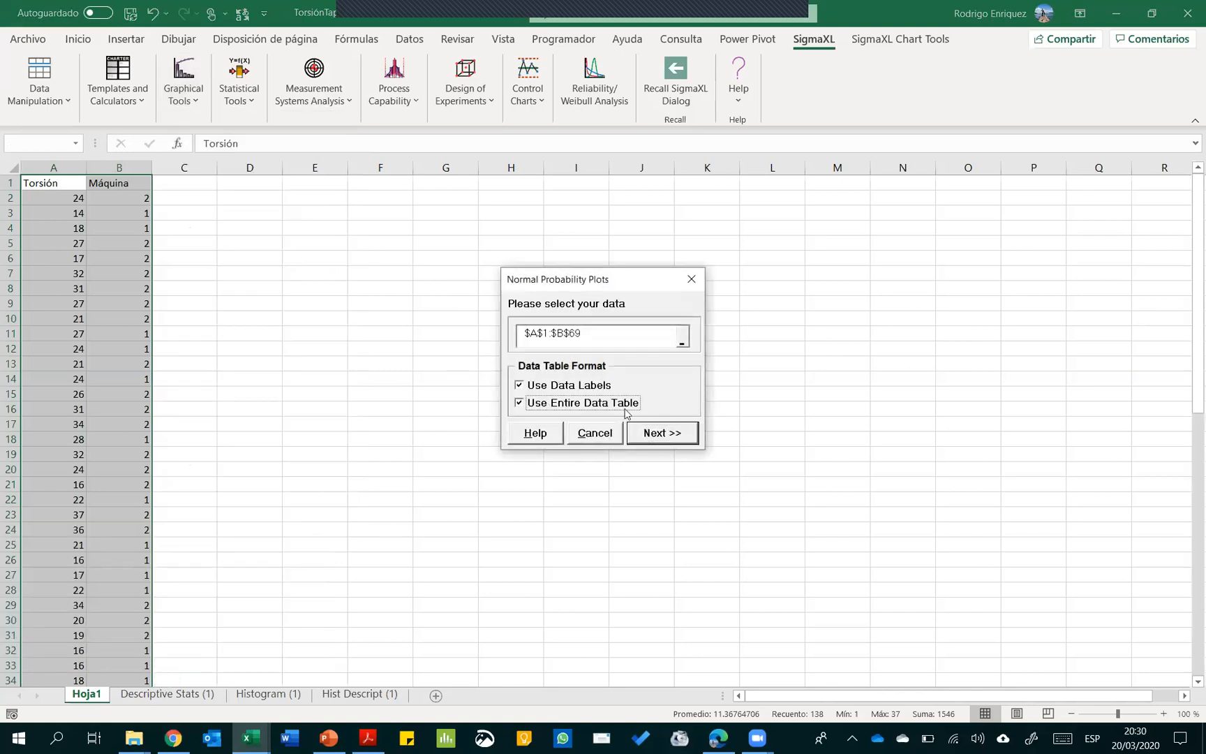
left_click(661, 433)
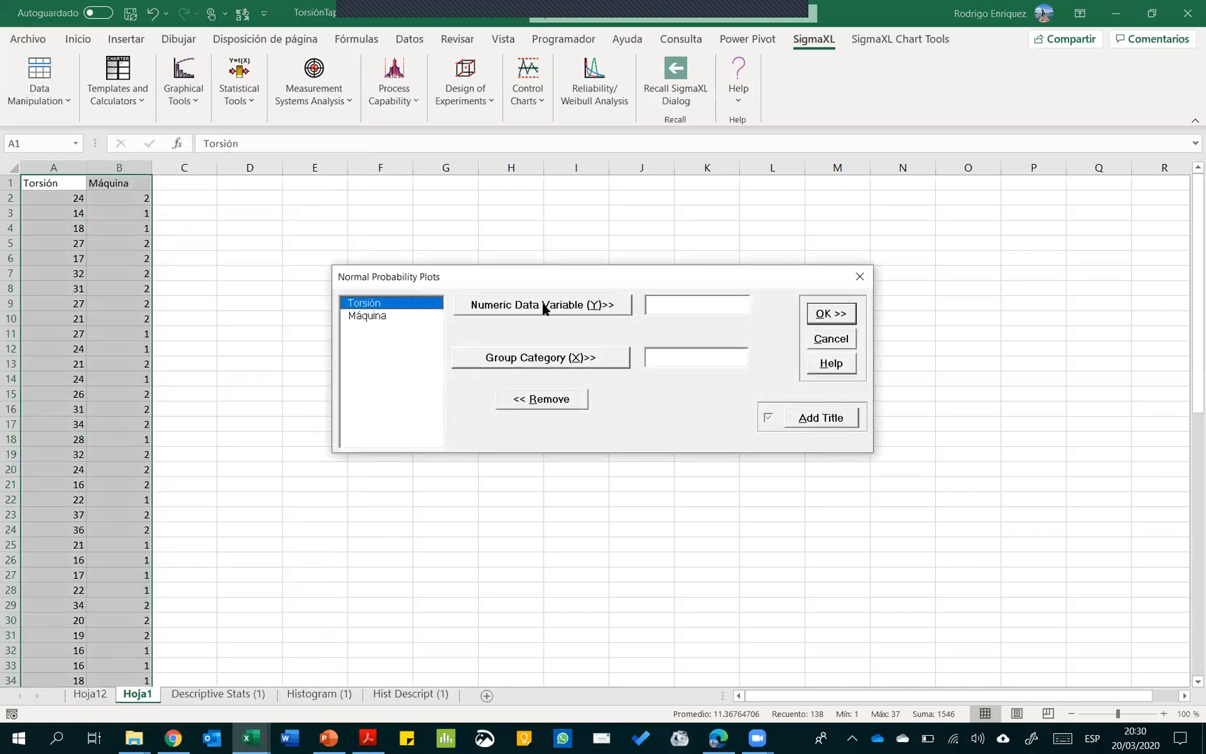
left_click(542, 307)
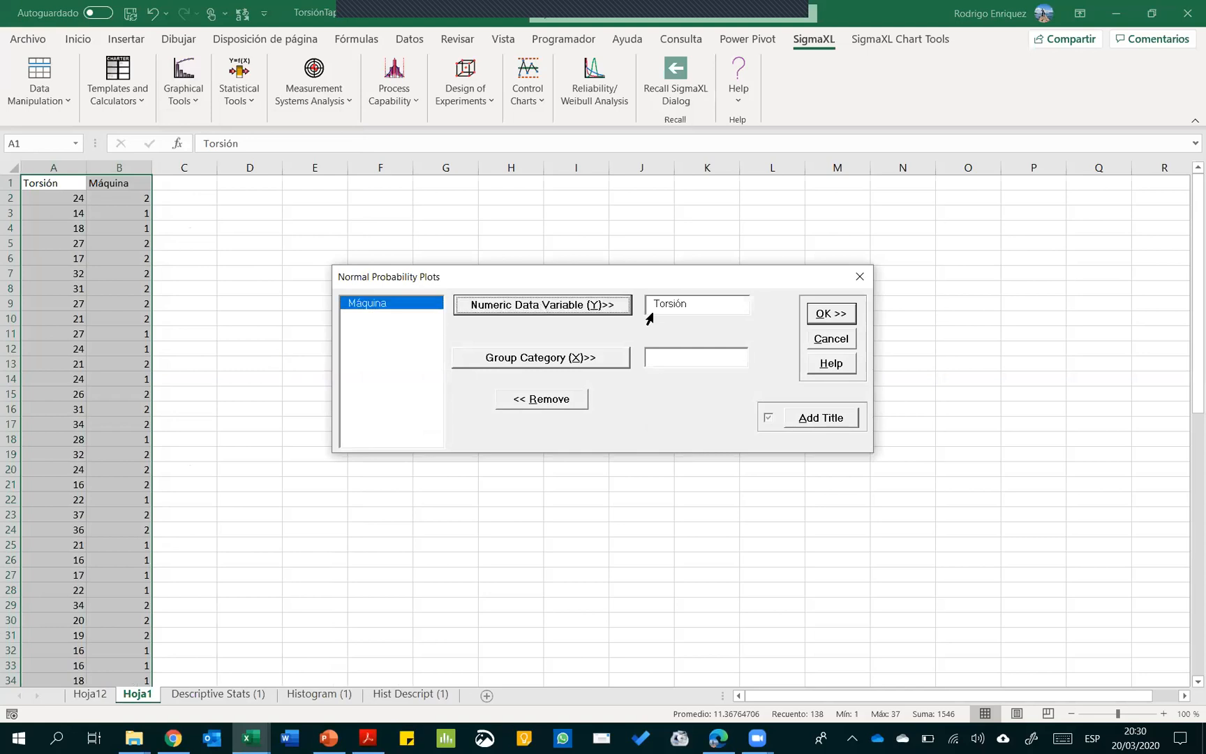
left_click(545, 362)
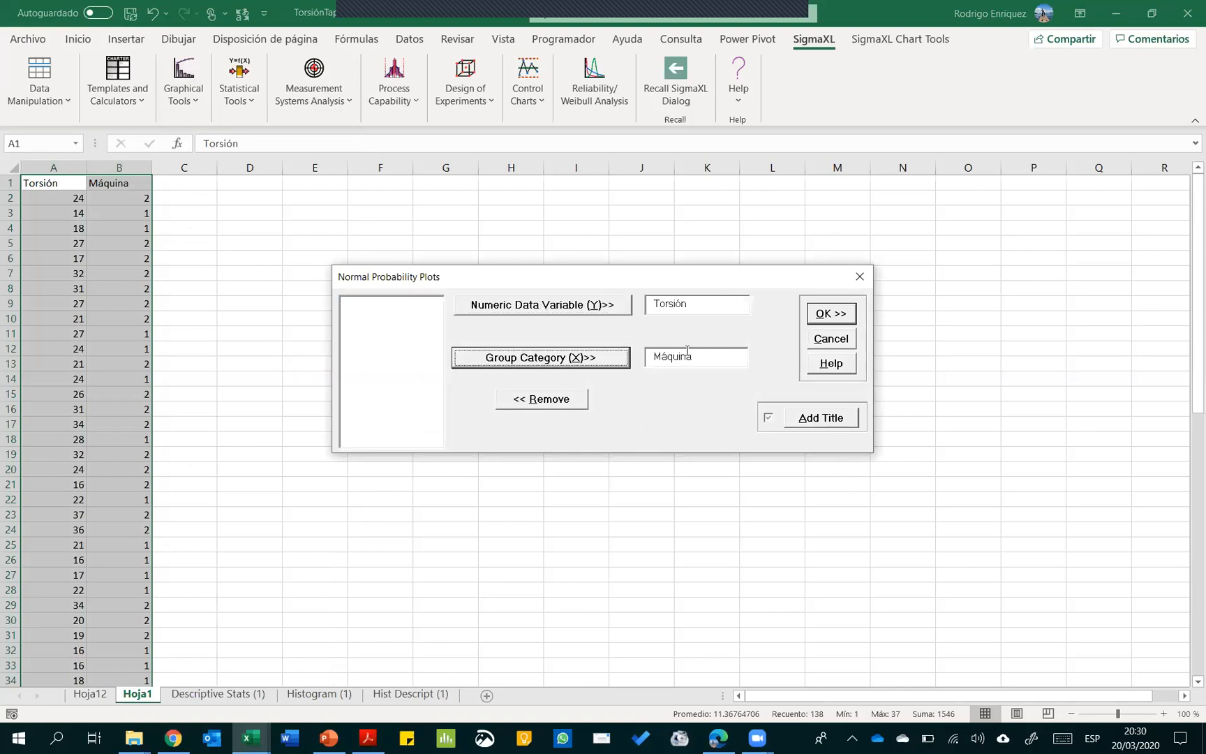
left_click(845, 318)
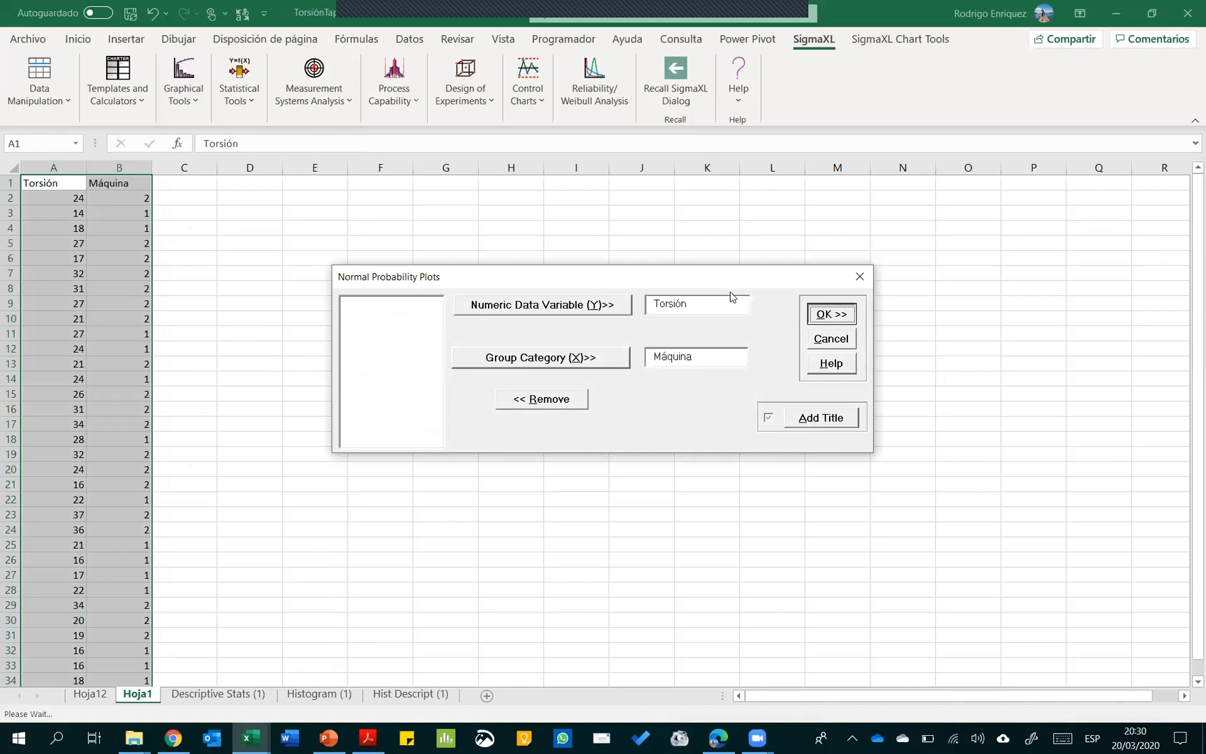
left_click(517, 534)
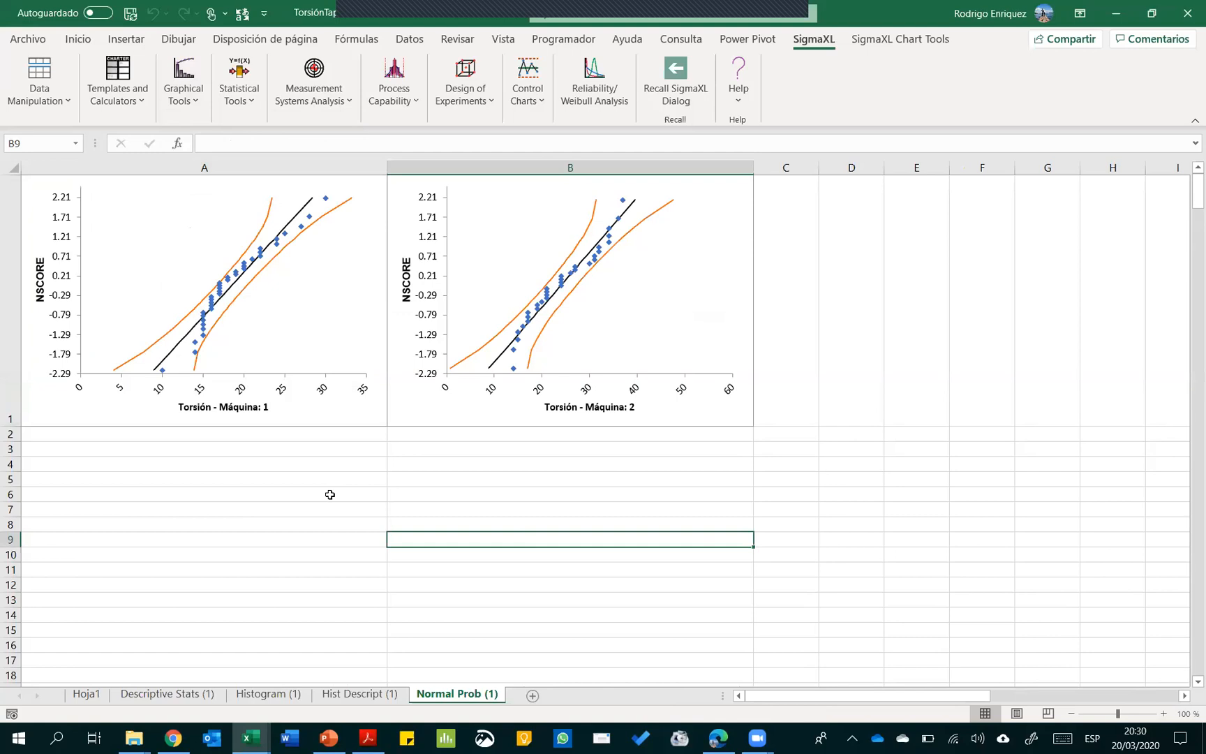
Try to trace the point patterns on the Máquina 1 and Máquina 2 probability plots with the black pen
left_click(179, 39)
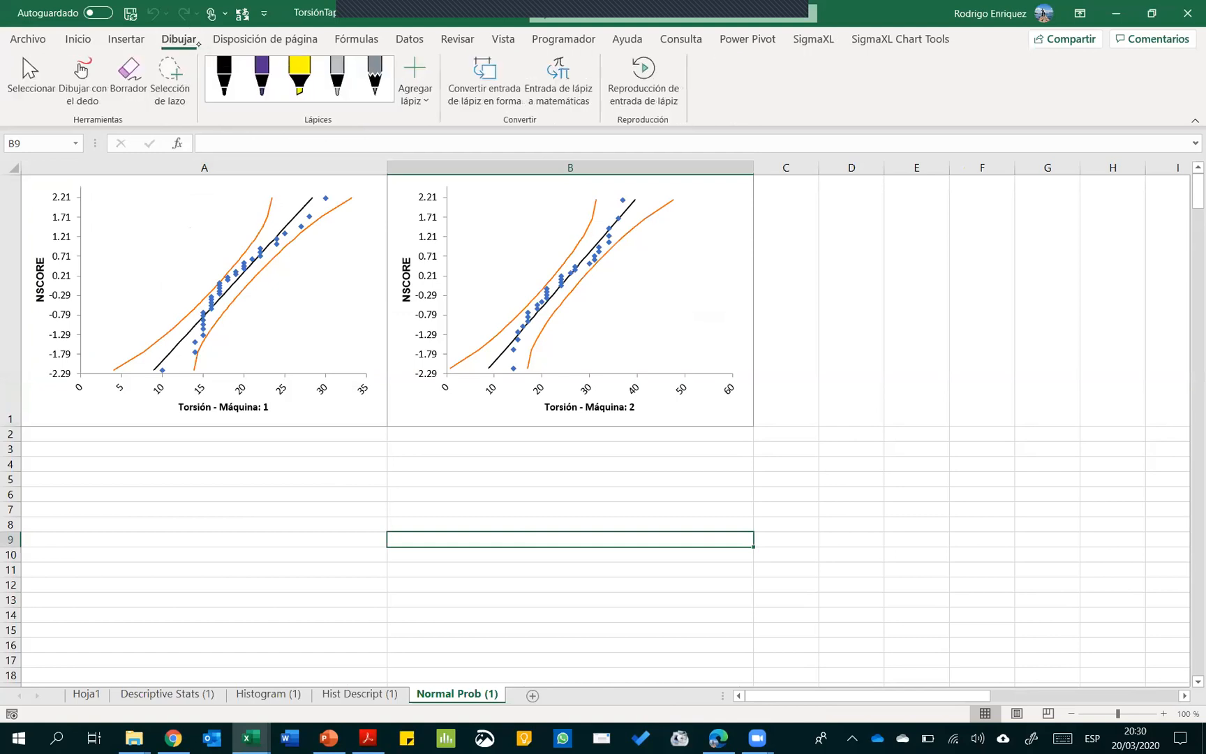
left_click(223, 76)
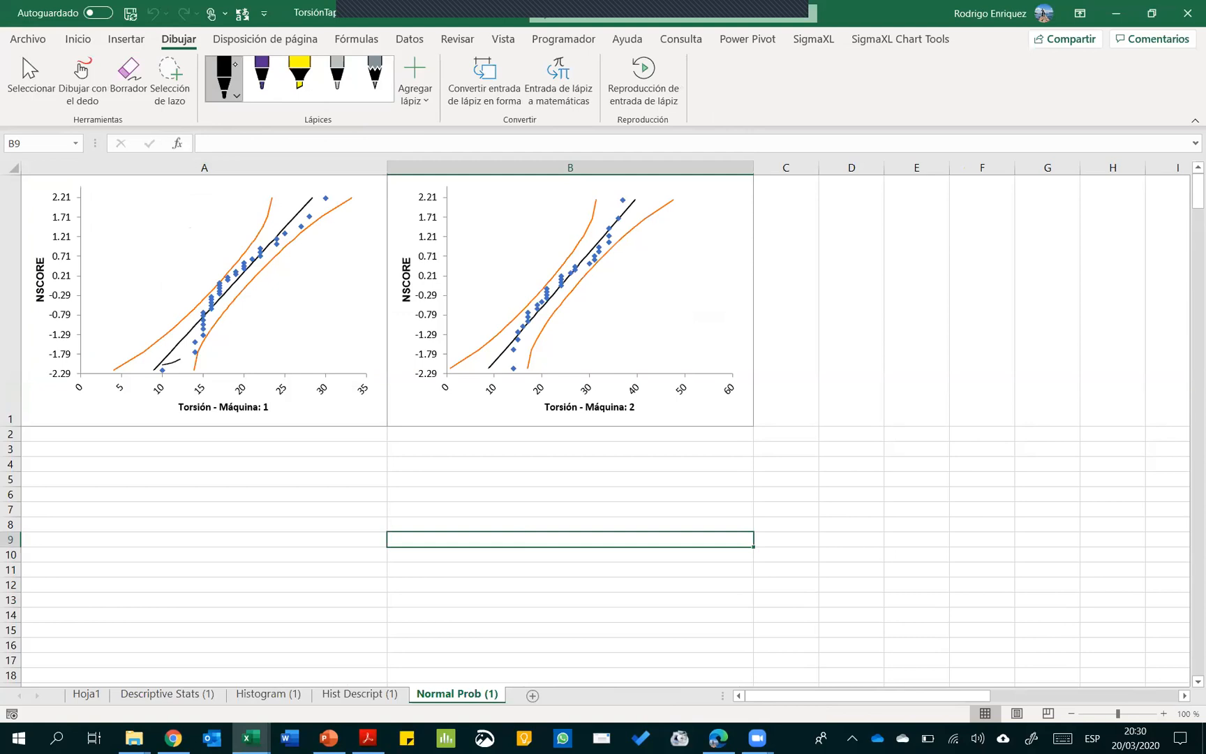
left_click_drag(204, 311, 326, 197)
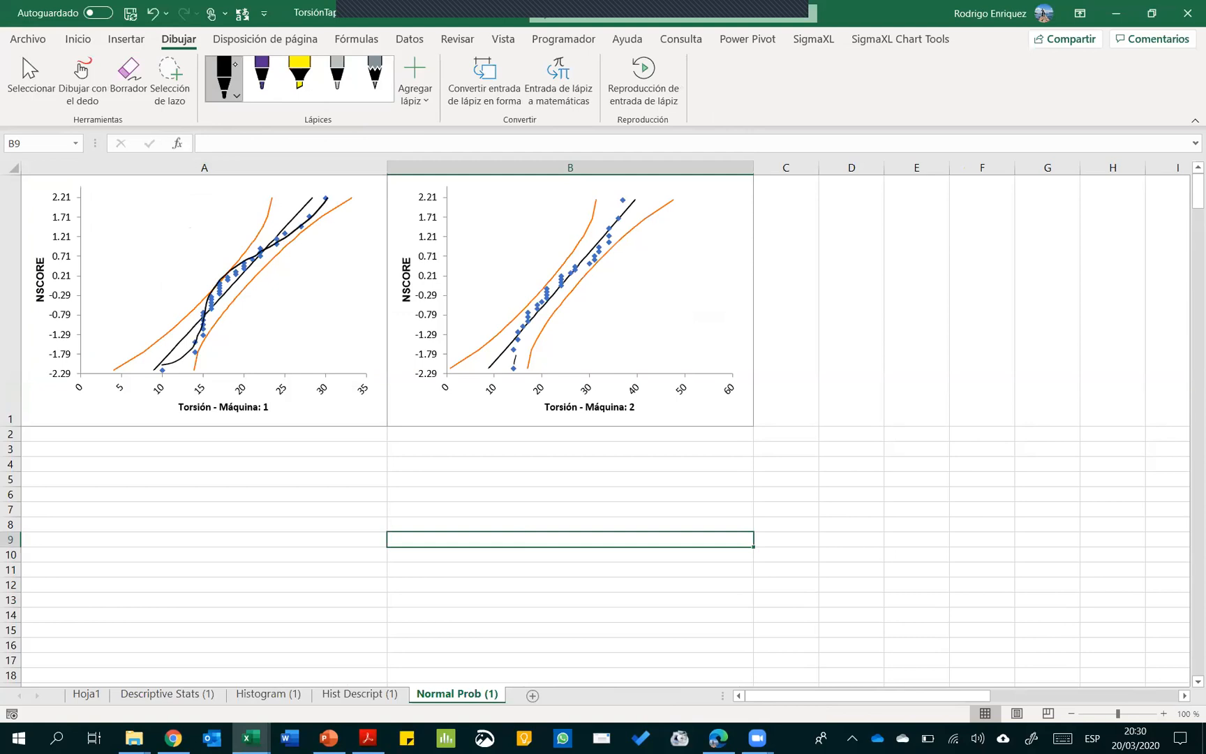
left_click_drag(542, 292, 615, 209)
left_click(225, 276)
left_click(590, 263)
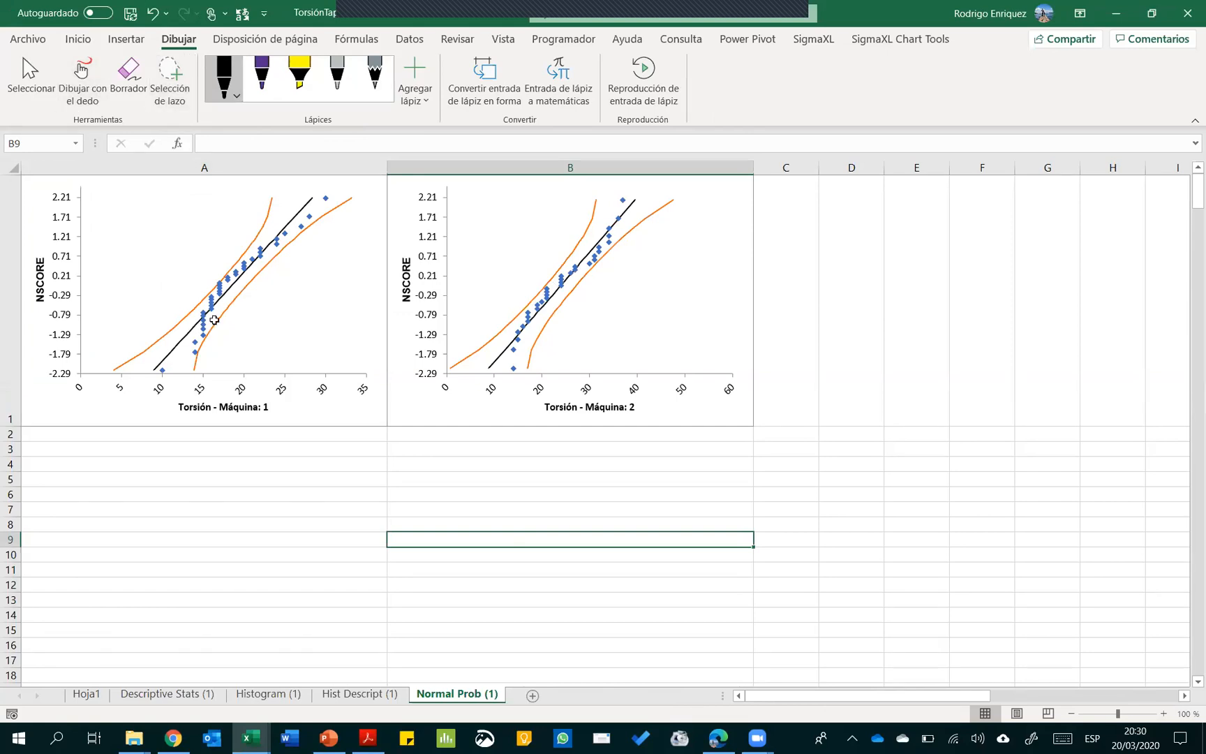
Enlarge the two probability plots and set the drawing pen's colour to dark green
scroll(223, 322, "up", 3)
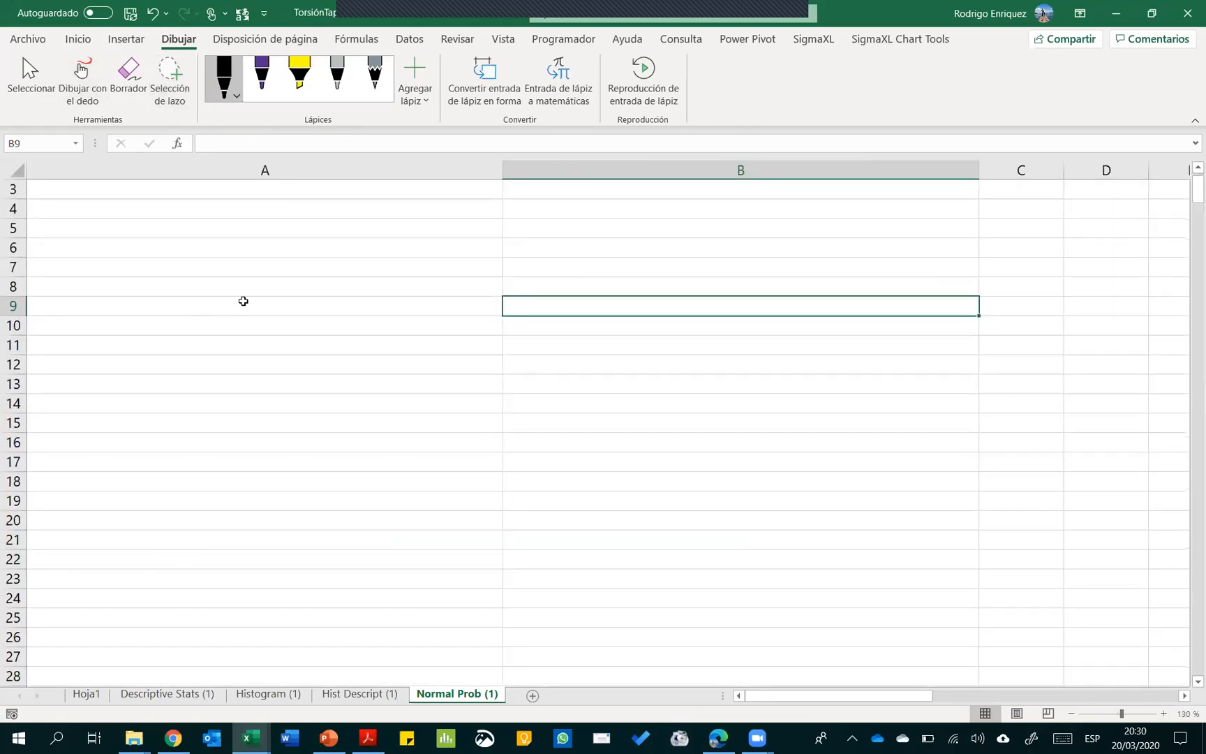
scroll(243, 301, "up", 2)
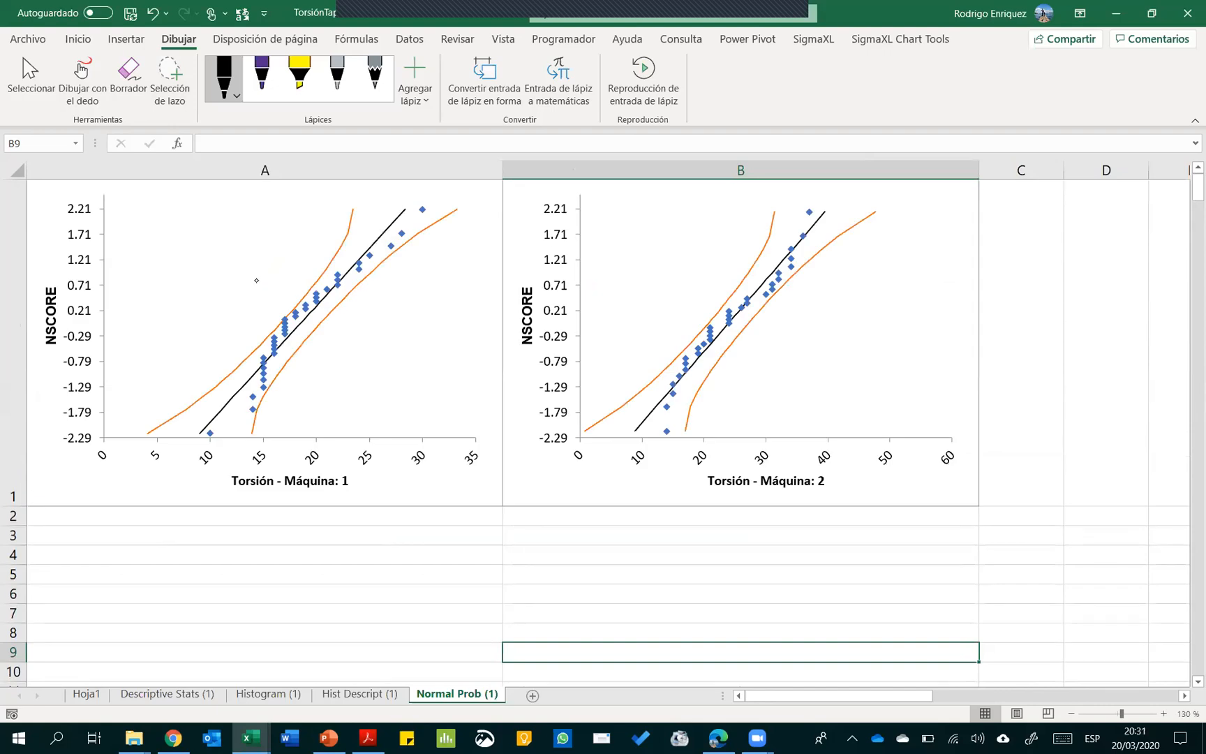
left_click(237, 95)
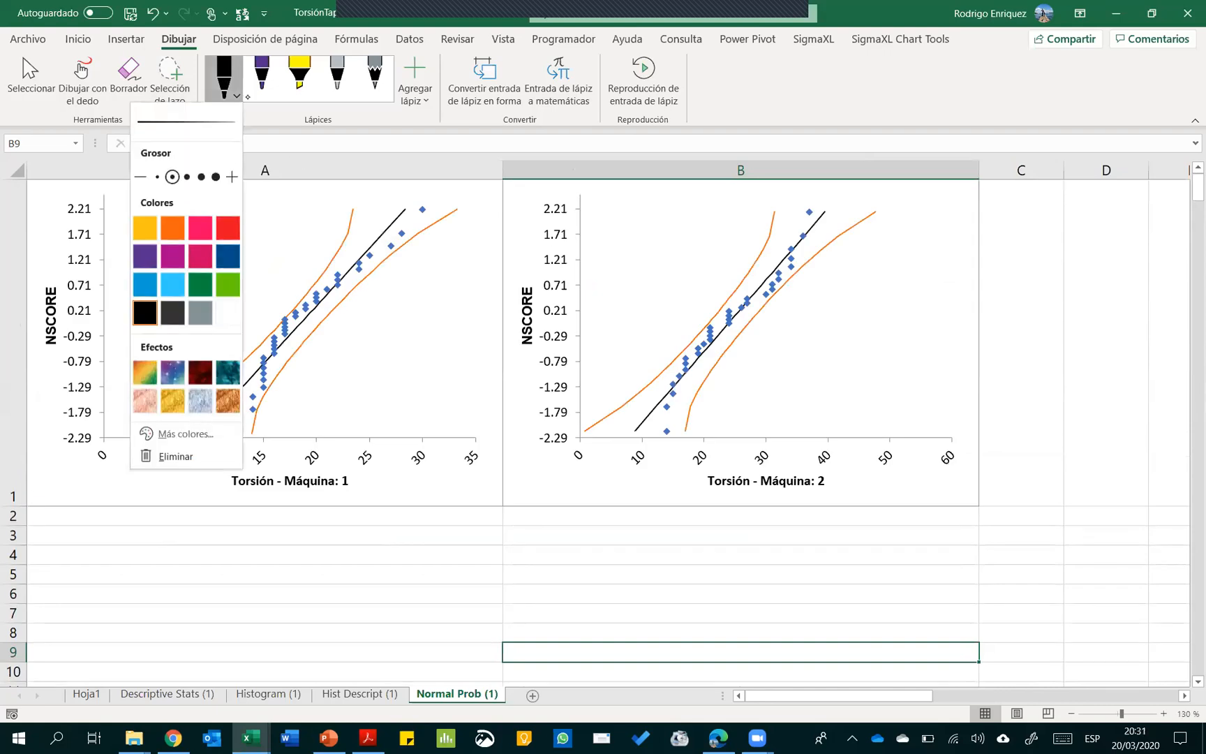
left_click(227, 230)
left_click(146, 285)
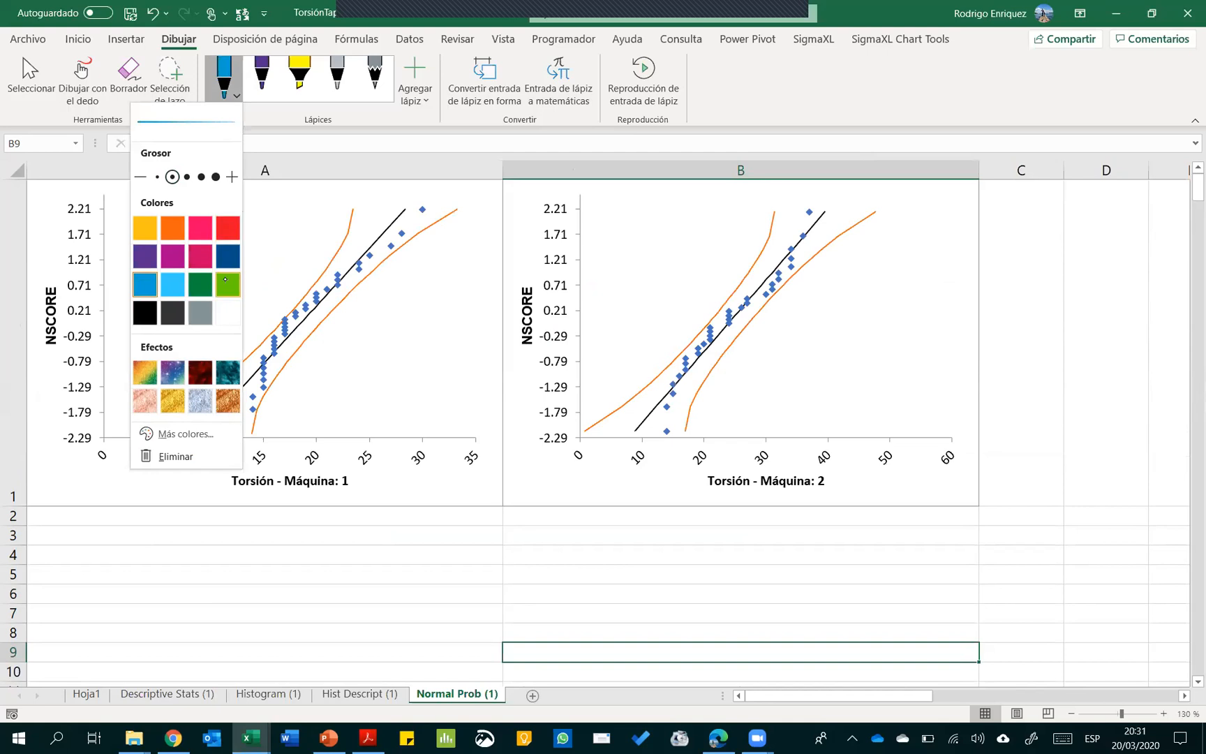
left_click(200, 285)
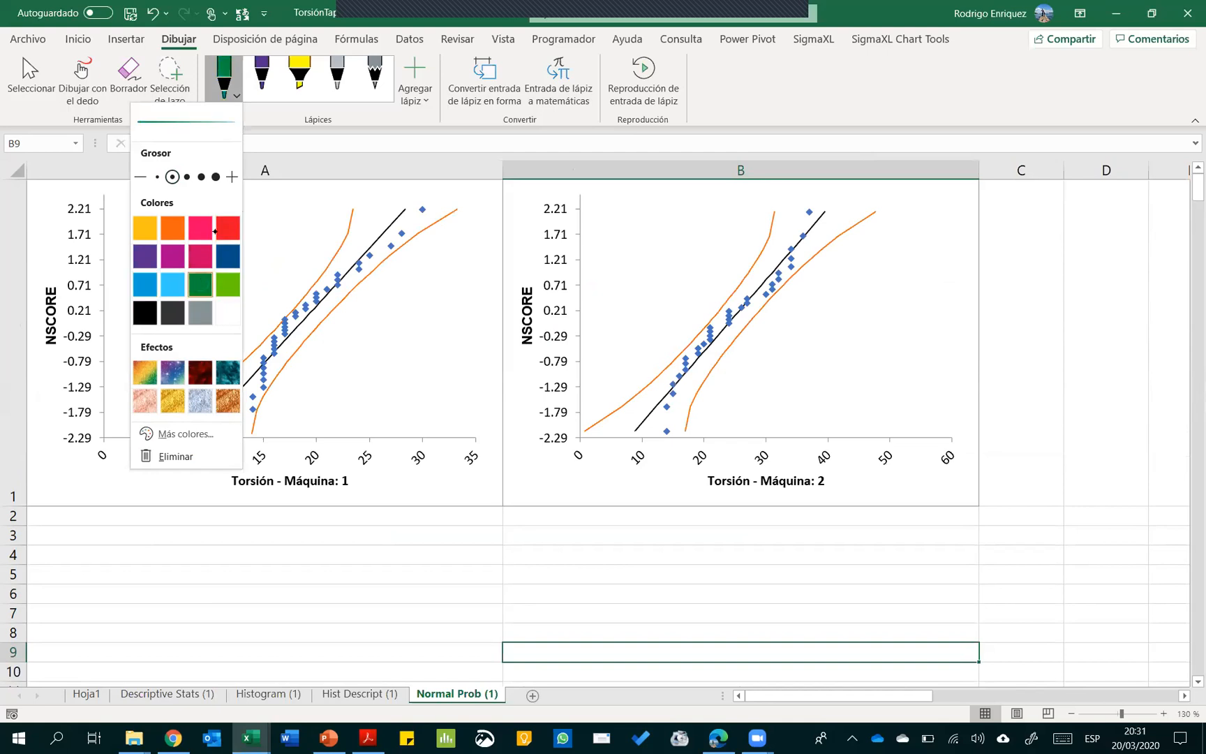
Trace the curved point patterns on the Máquina 1 and Máquina 2 probability plots with repeated green pen strokes
left_click_drag(262, 421, 258, 396)
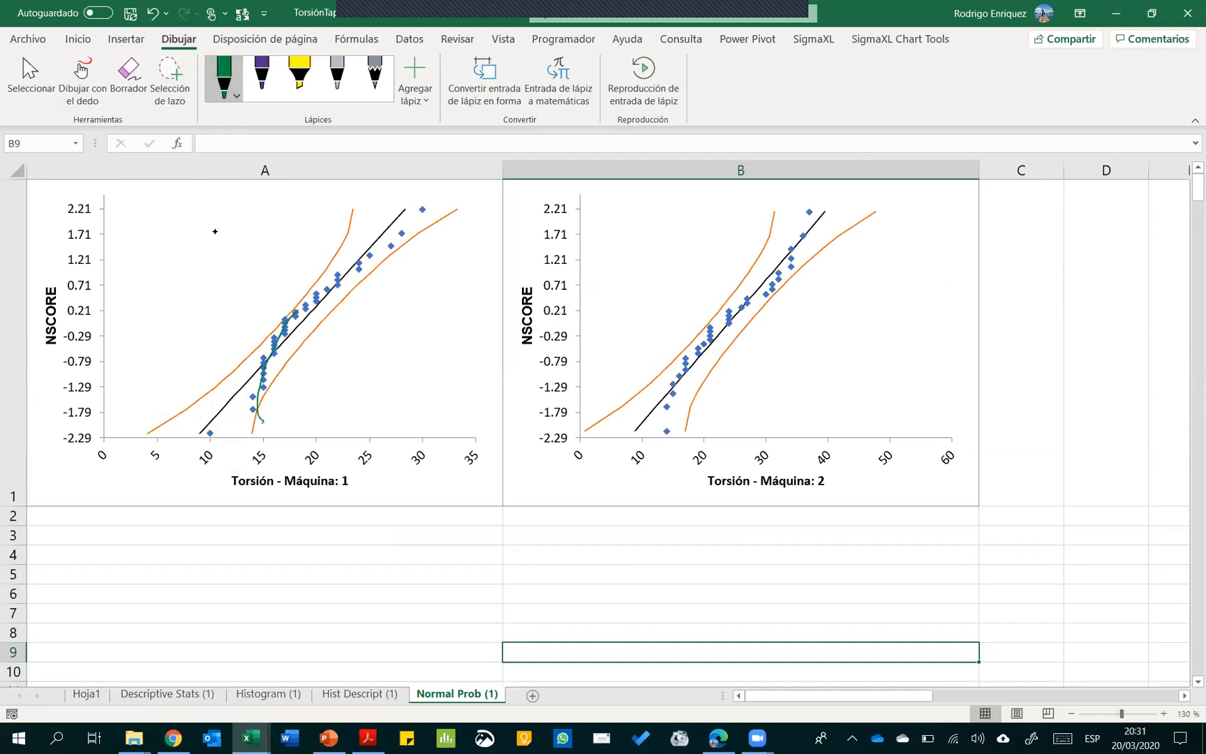
left_click_drag(390, 237, 421, 209)
left_click_drag(351, 273, 423, 204)
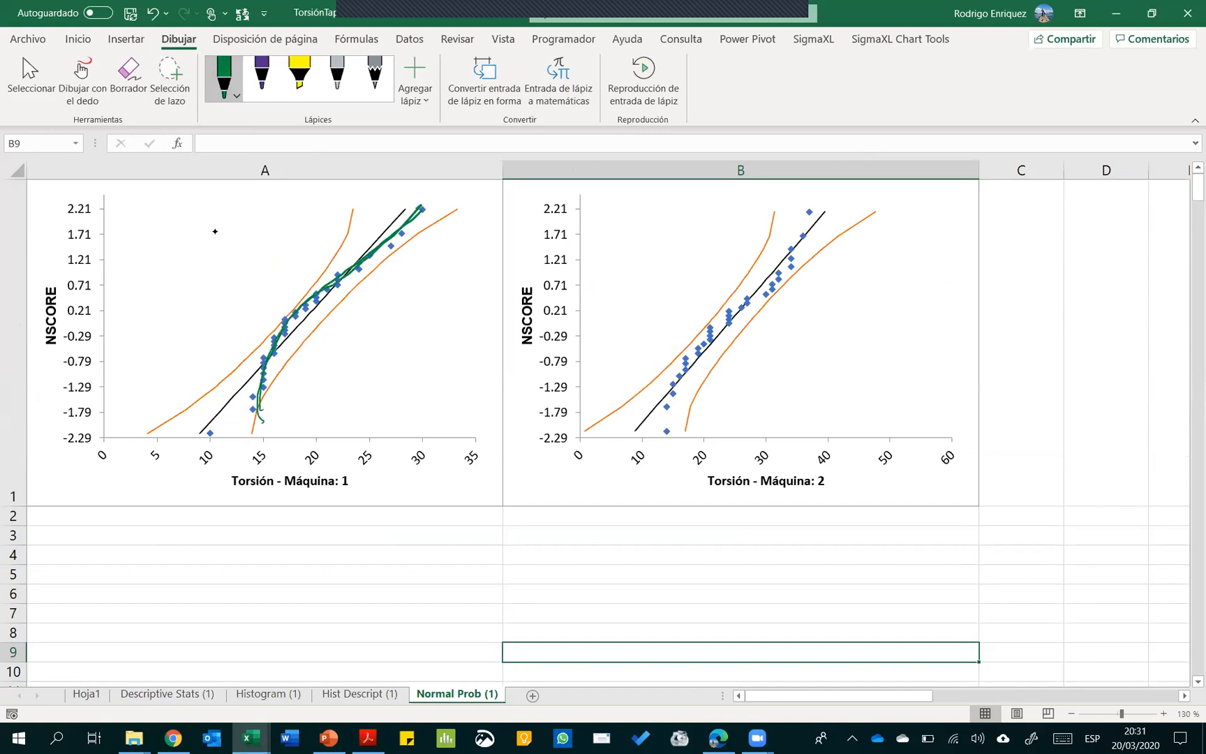
left_click_drag(300, 303, 422, 202)
mouse_move(265, 387)
left_mouse_down()
mouse_move(316, 284)
mouse_move(415, 196)
left_mouse_up()
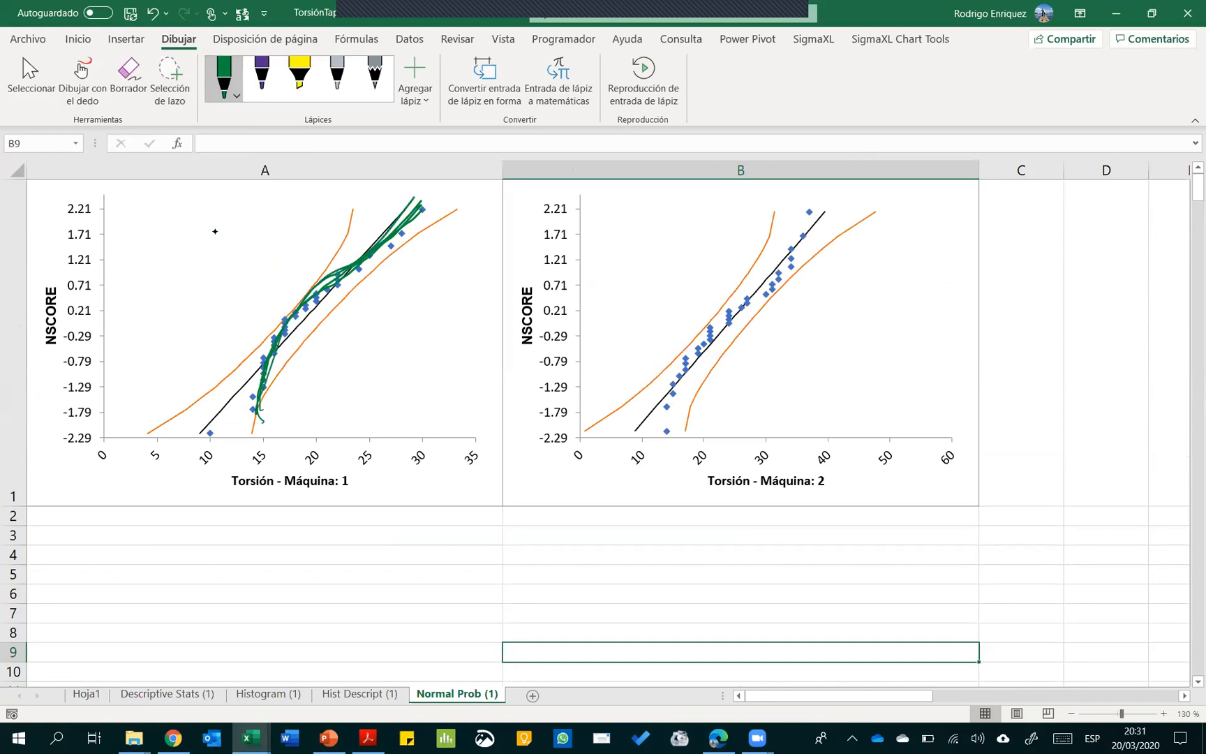
mouse_move(668, 422)
left_mouse_down()
mouse_move(808, 224)
mouse_move(712, 328)
mouse_move(821, 211)
mouse_move(672, 378)
mouse_move(644, 433)
left_mouse_up()
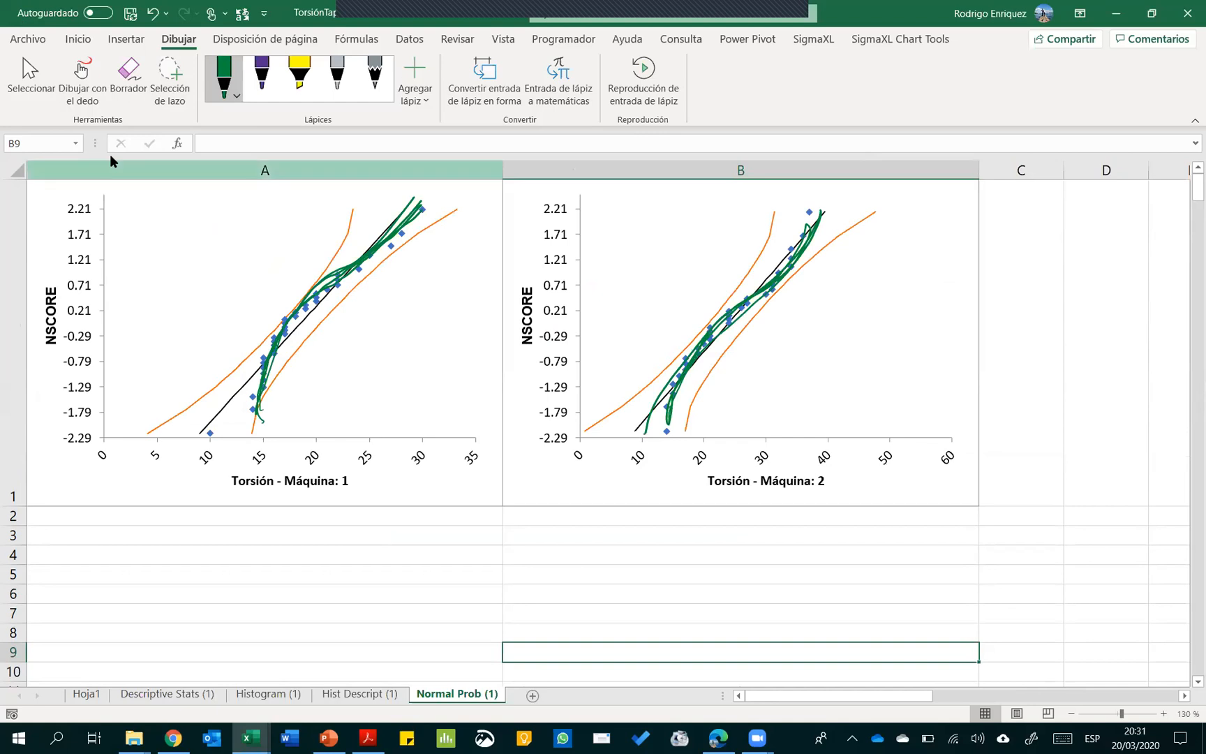
Generate Histograms & Descriptive Statistics from the entire Hoja1 table, using Torsión as numeric data variable (Y) and Máquina as group category (X1)
left_click(87, 694)
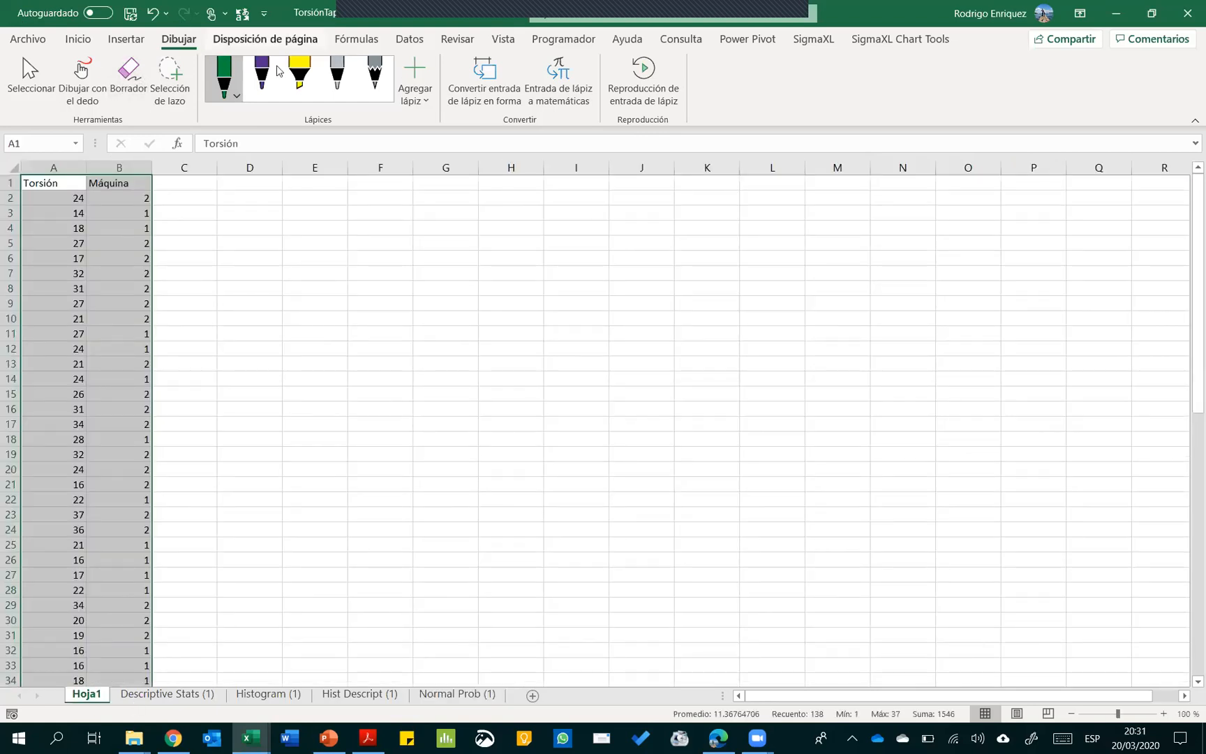
left_click(813, 39)
left_click(174, 94)
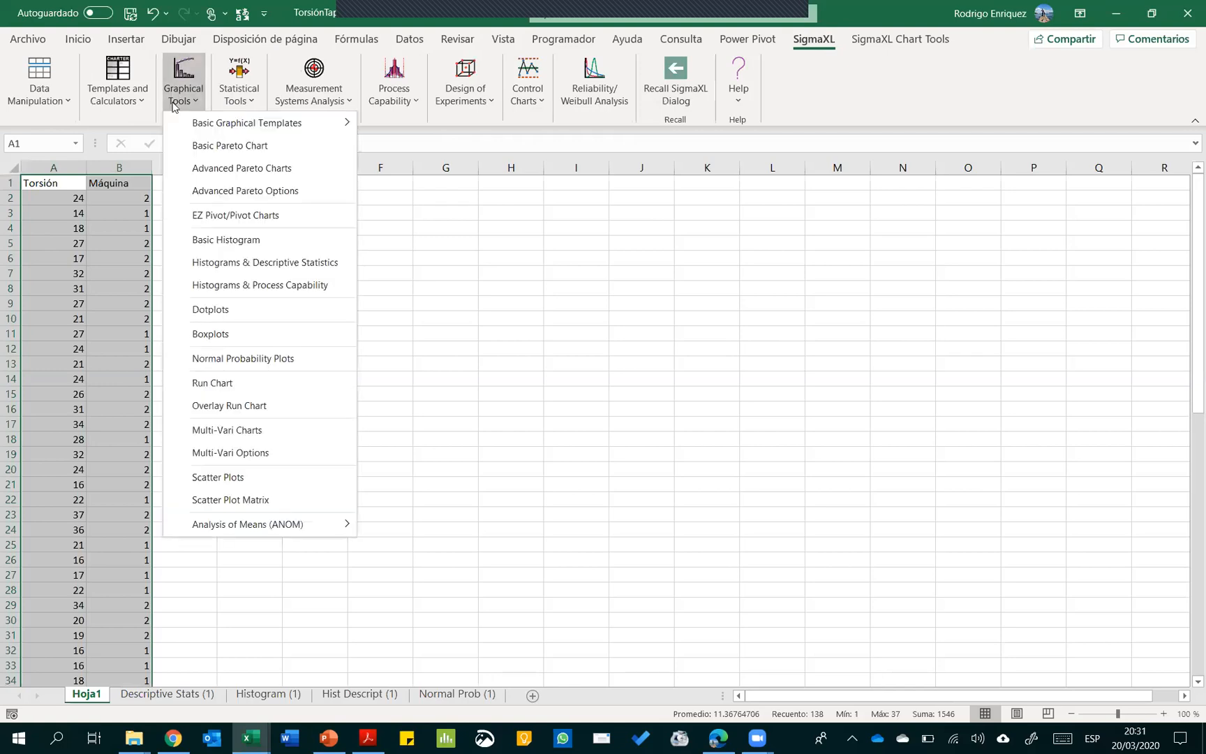
left_click(237, 265)
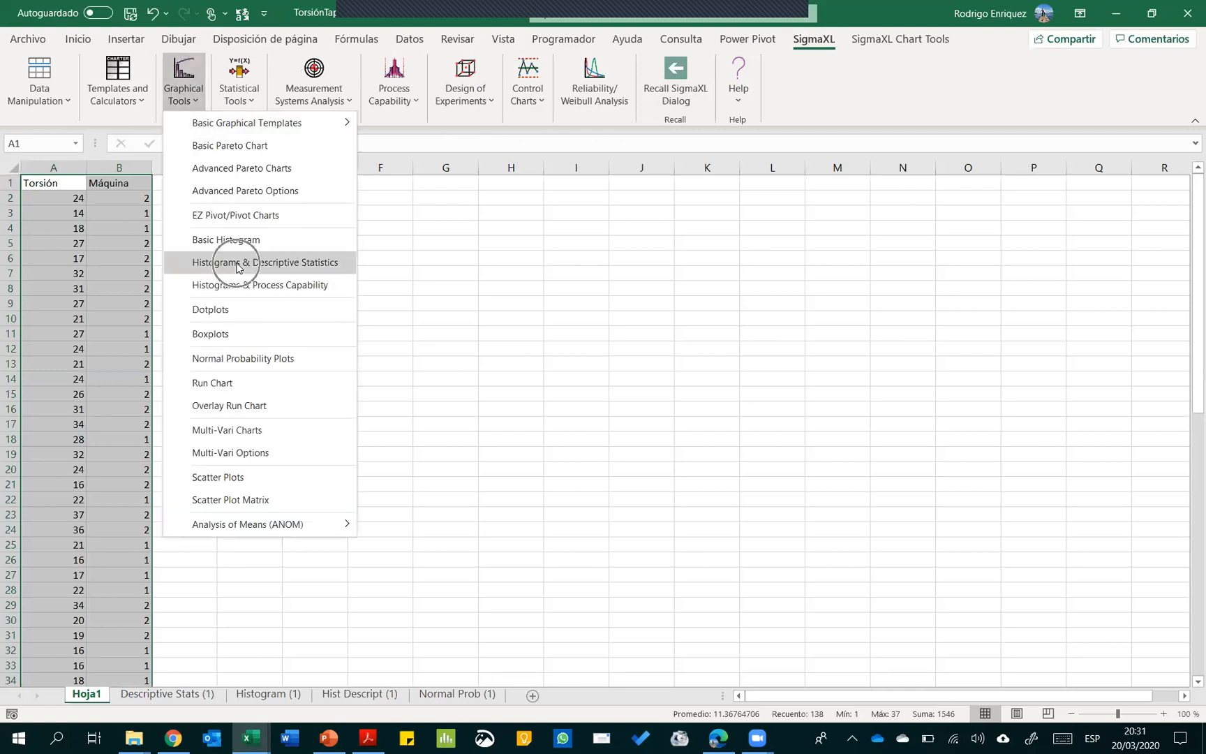
key("ctrl")
key("ctrl")
left_click(292, 265)
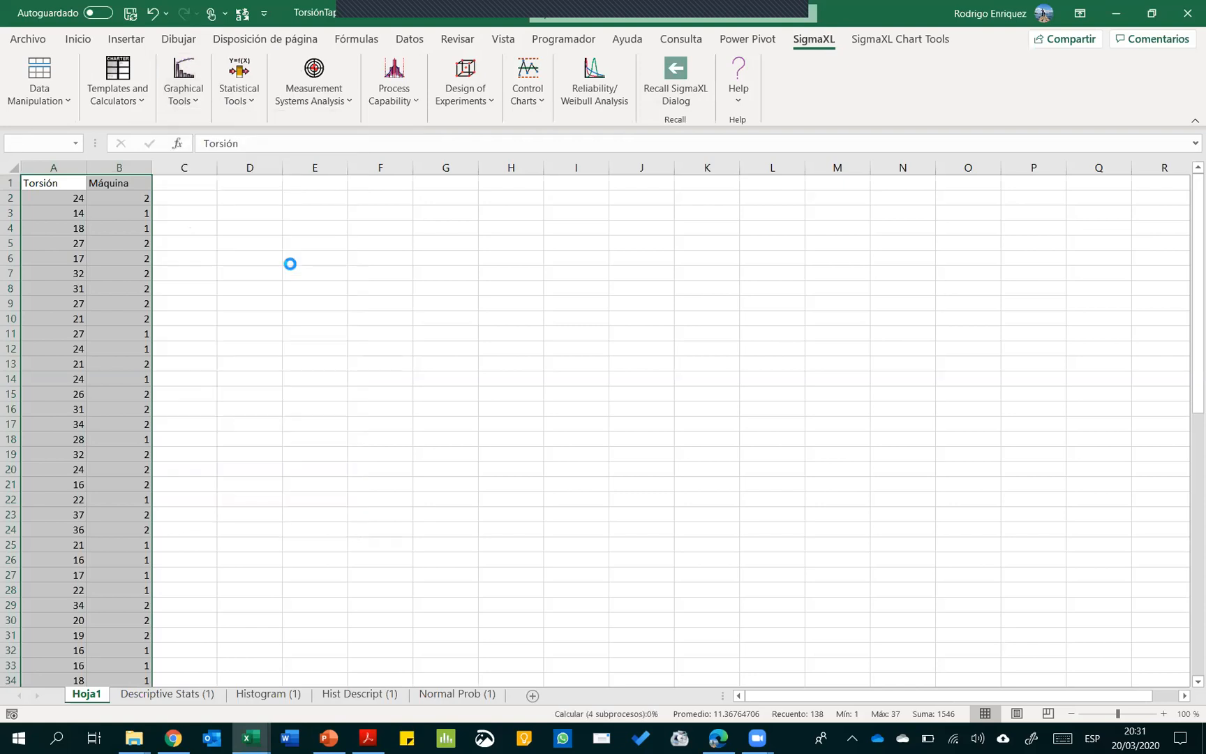
left_click(566, 403)
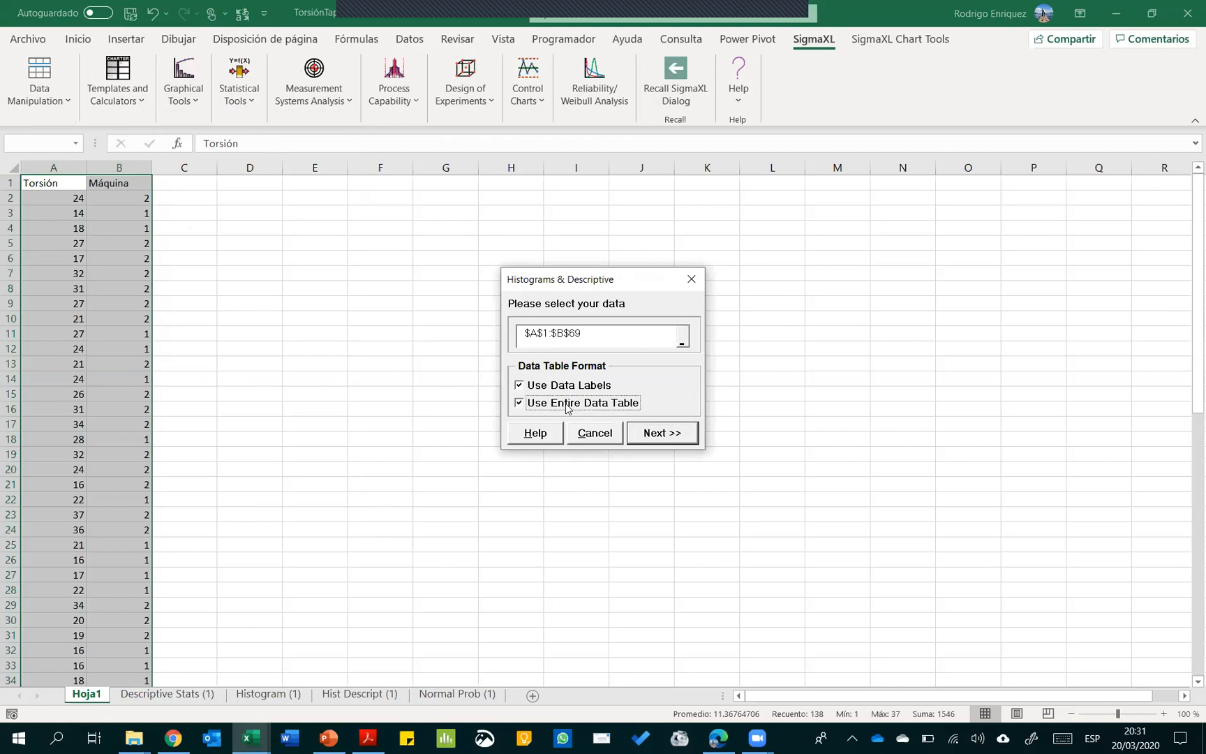
left_click(681, 434)
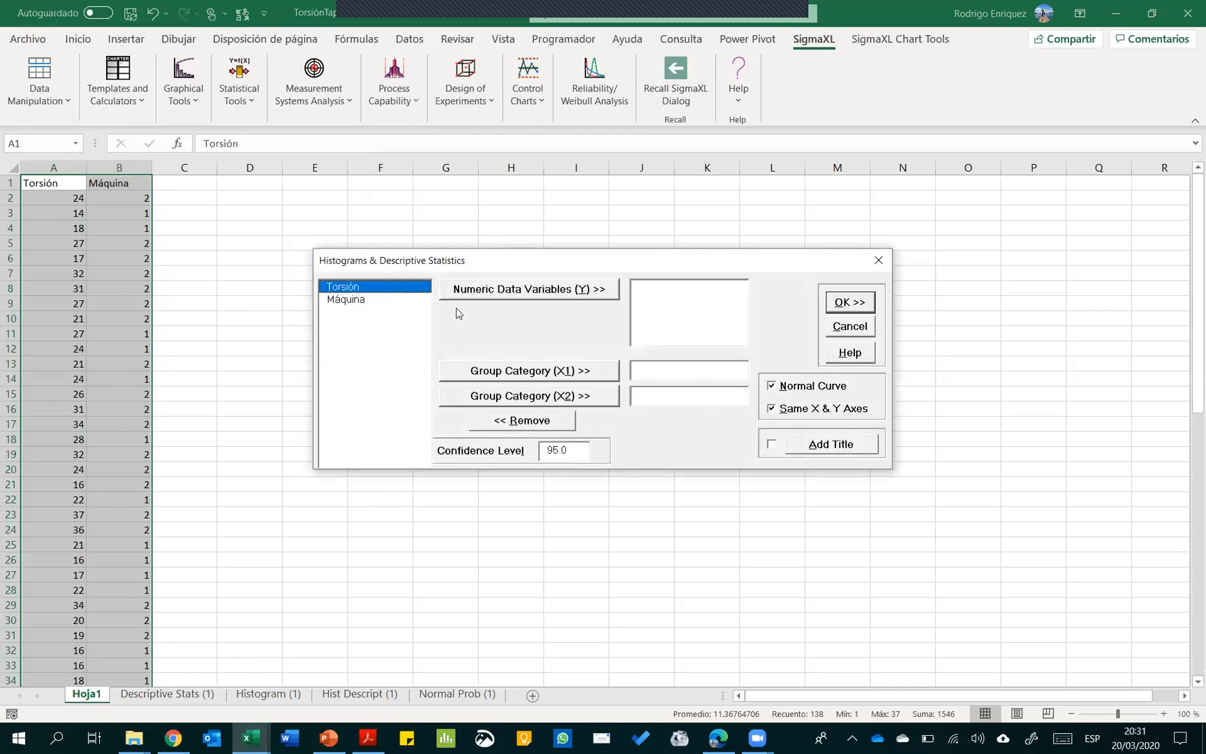
left_click(463, 287)
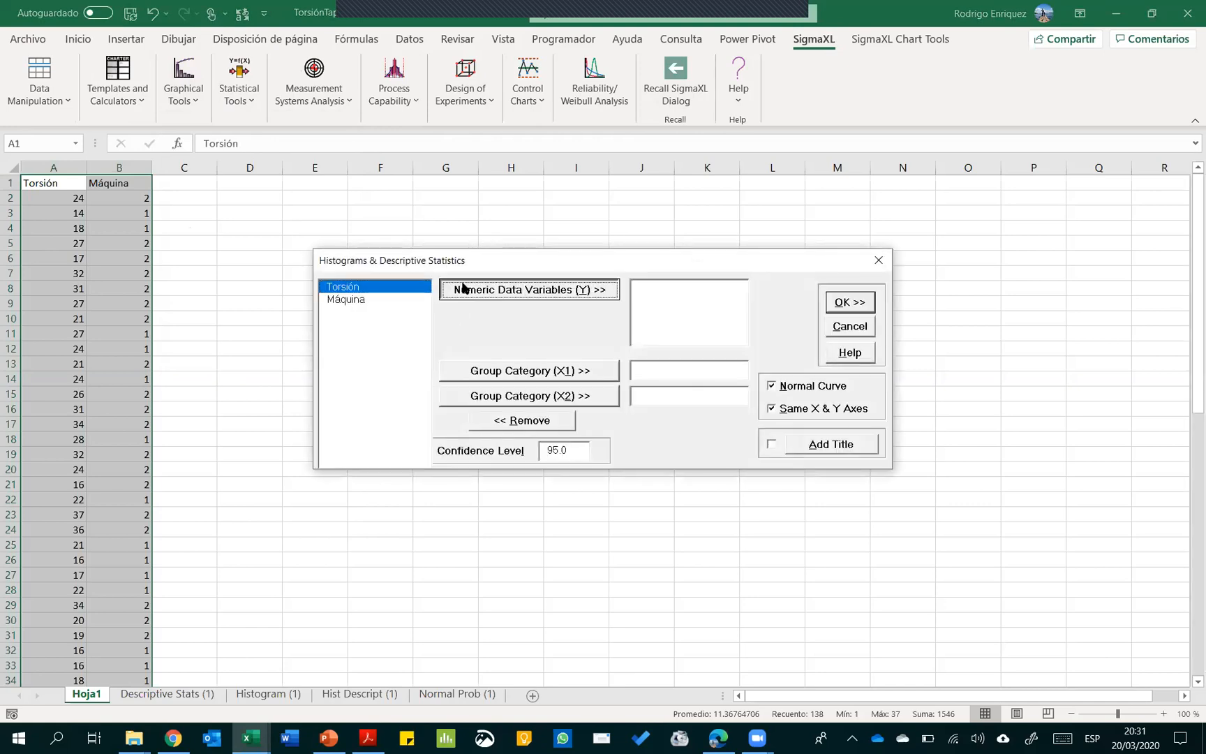
left_click(536, 375)
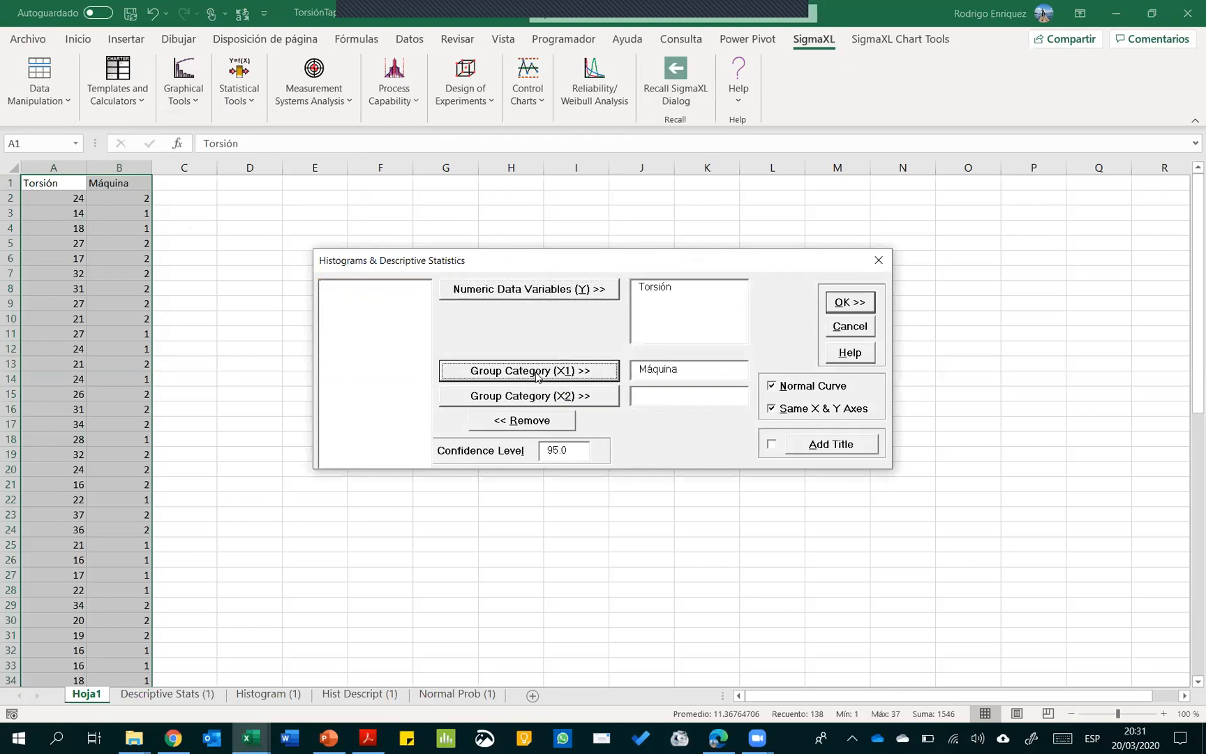
left_click(863, 306)
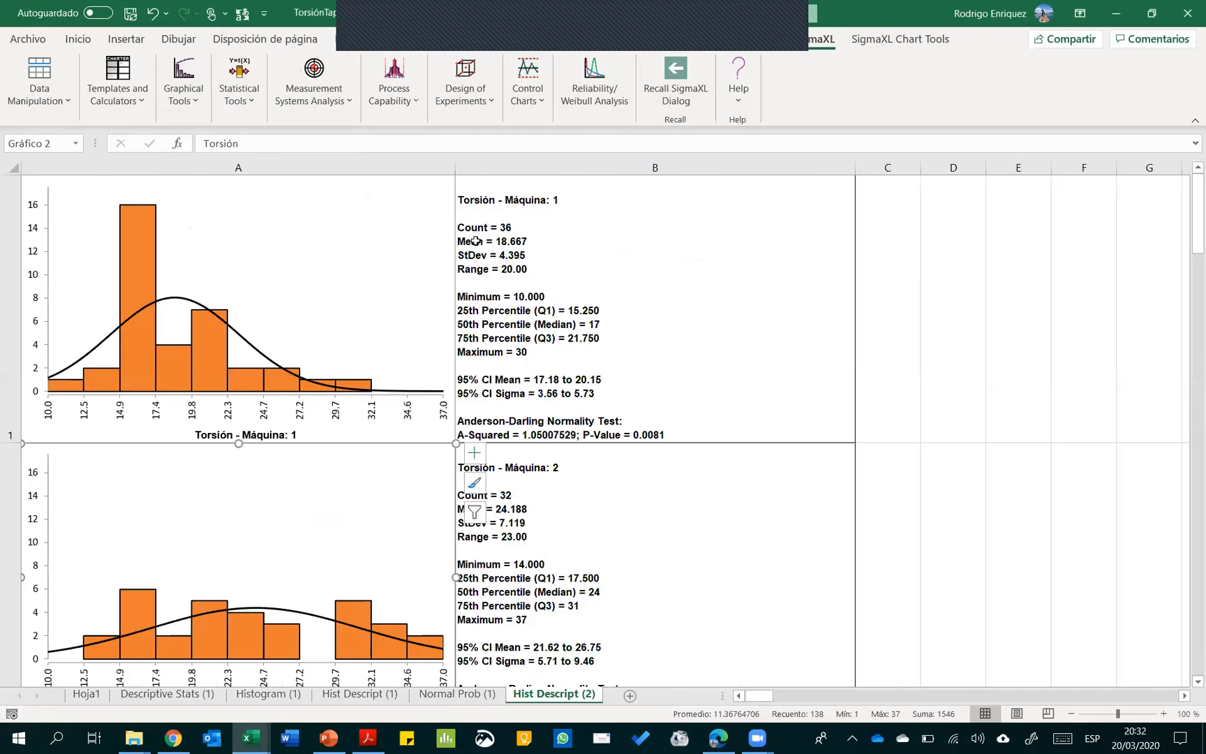
Highlight the Anderson-Darling P-Value for Máquina 1 in its descriptive statistics text, leaving the cell's contents as they are
left_click(739, 355)
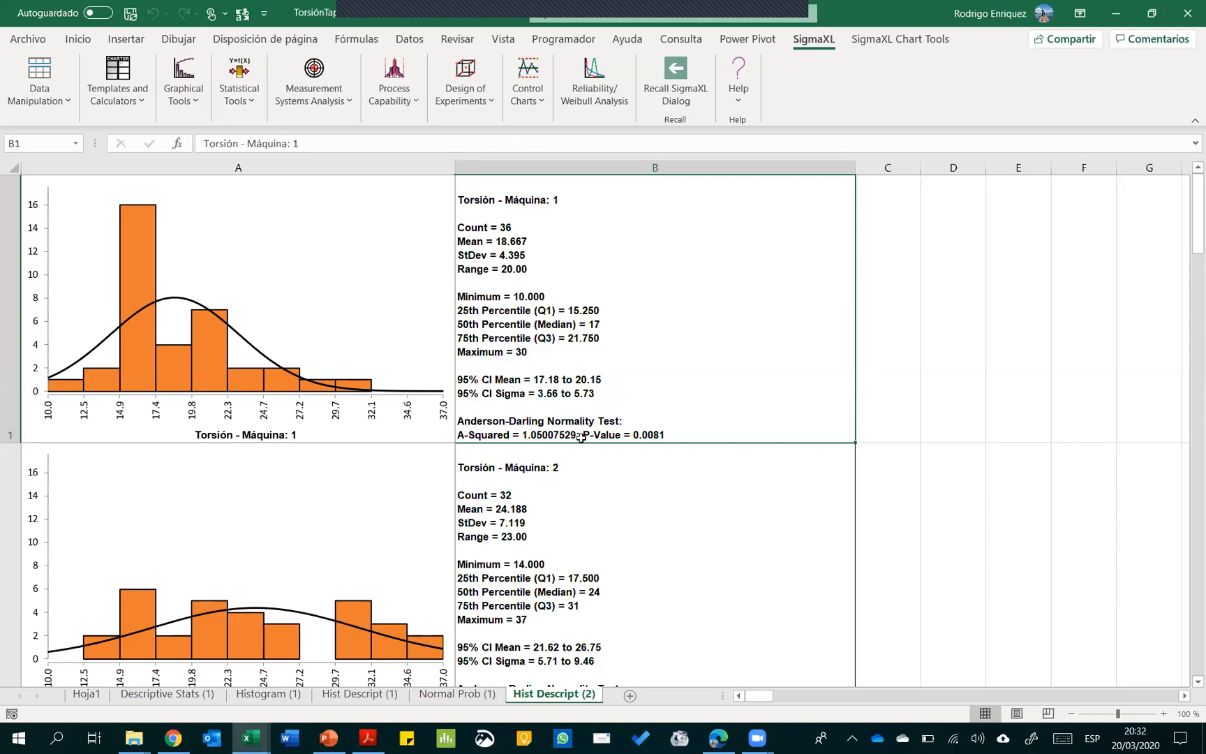
double_click(632, 435)
left_click_drag(632, 435, 681, 438)
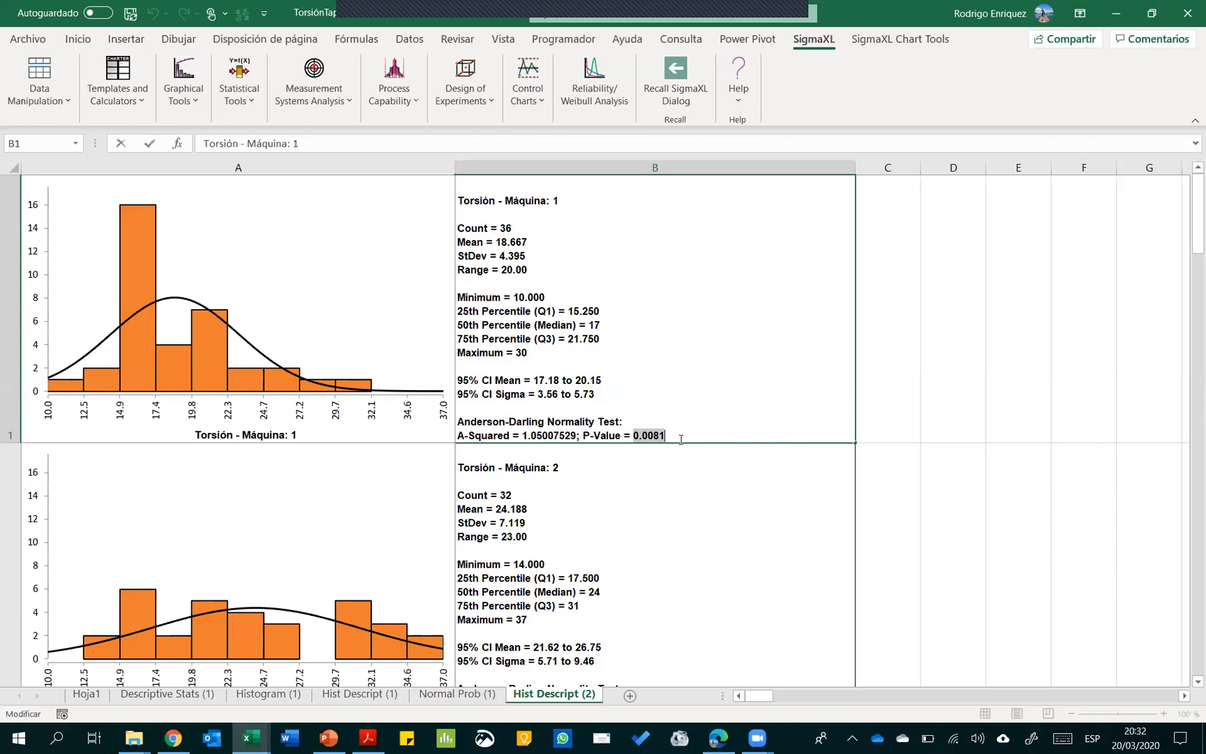
key("ctrl")
key("ctrl")
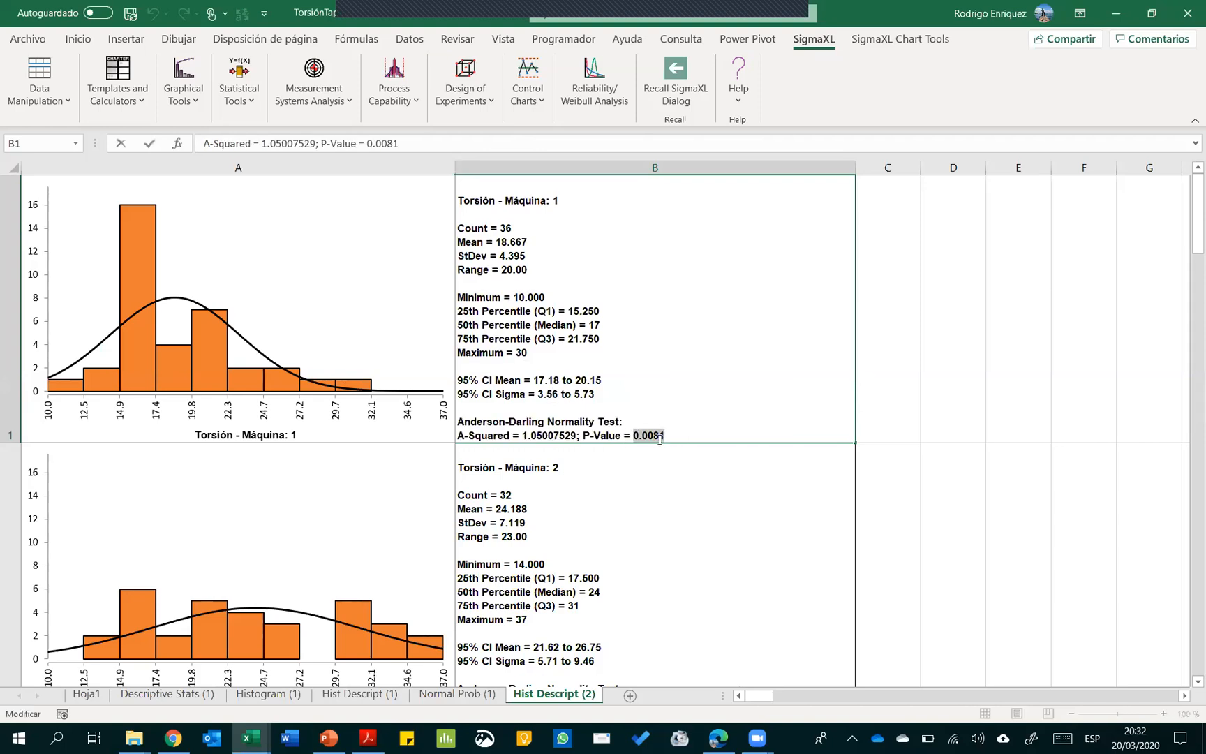
left_click(917, 394)
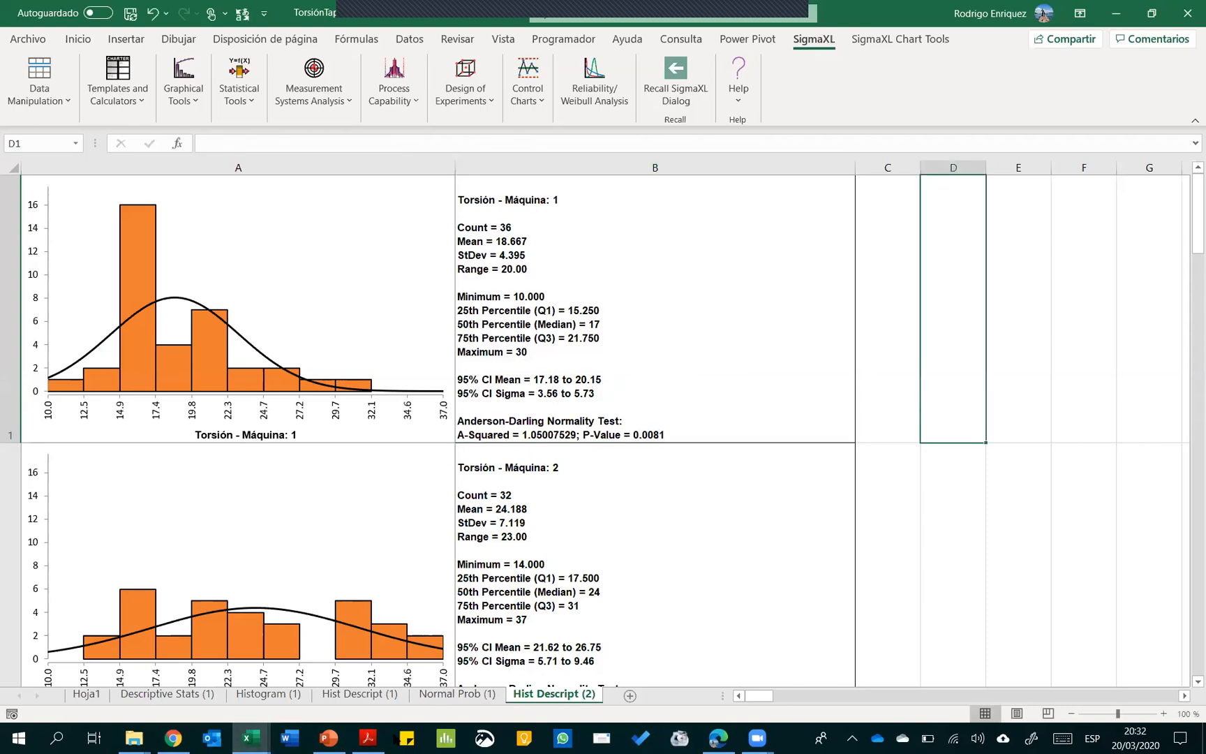
Compare with the Máquina probability plots on Normal Prob (1), and highlight the Máquina 2 Anderson-Darling P-Value on Hist Descript (2)
left_click(445, 700)
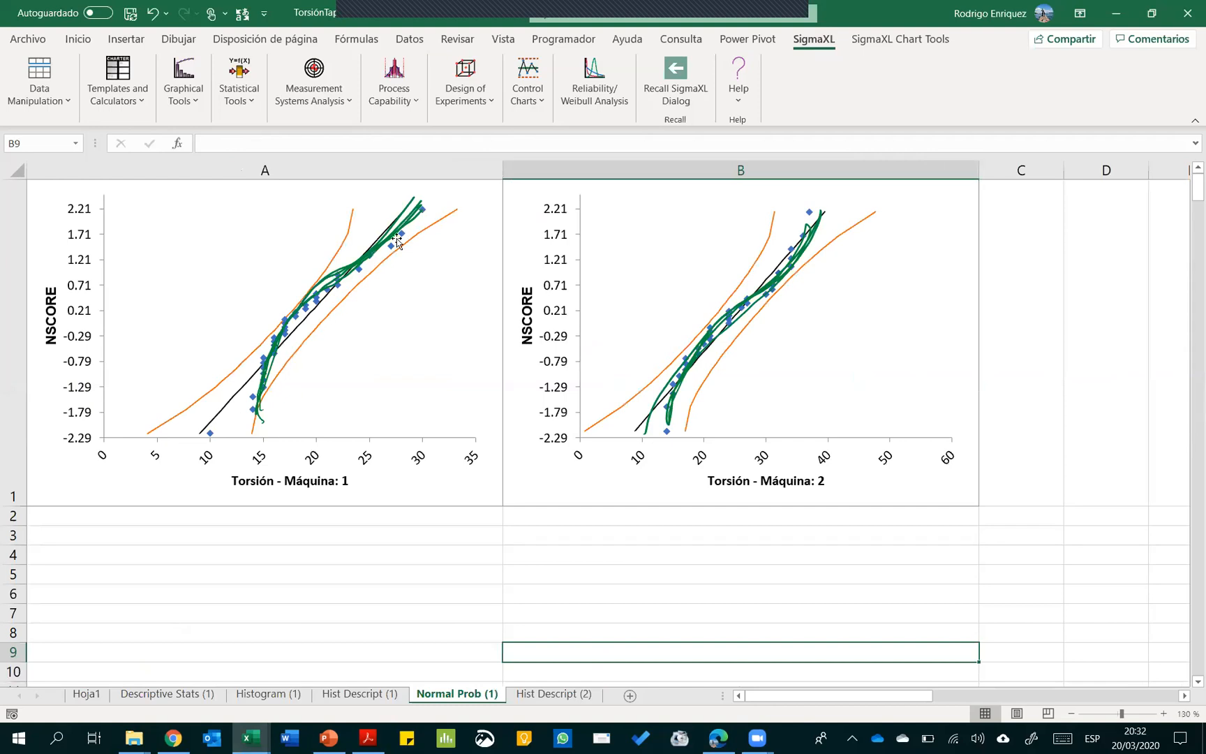
left_click(551, 693)
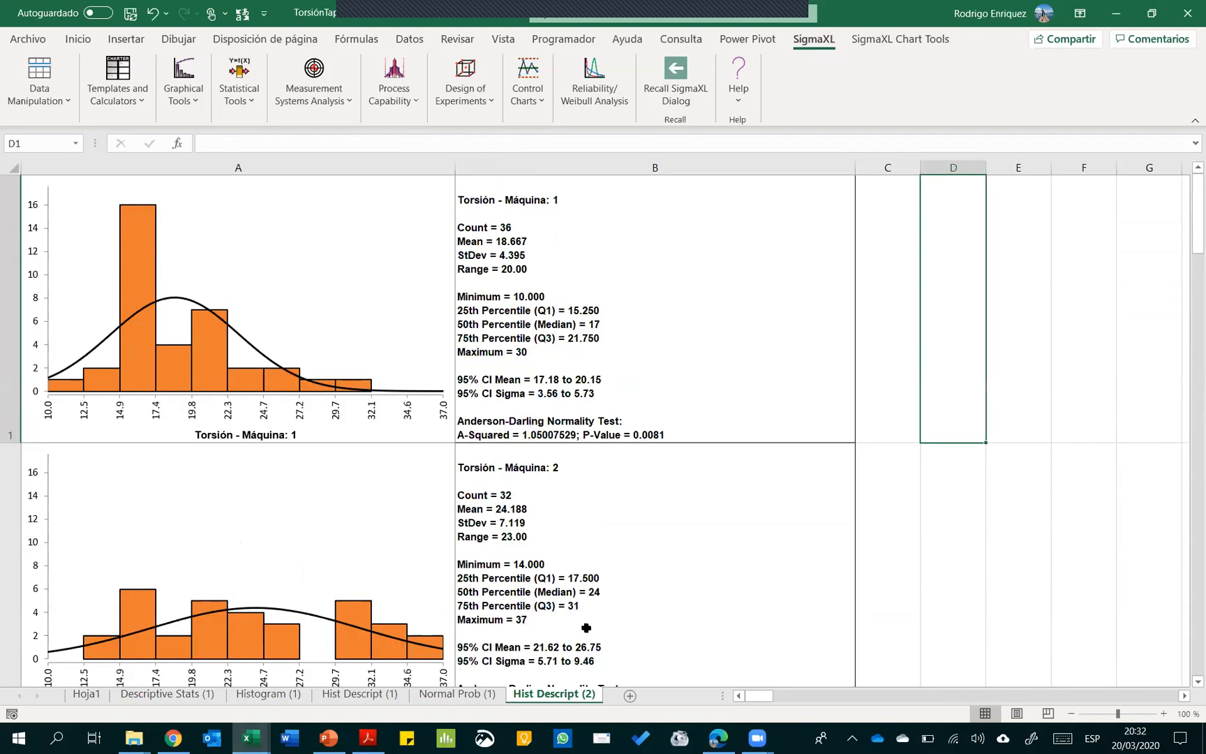
scroll(561, 621, "down", 1)
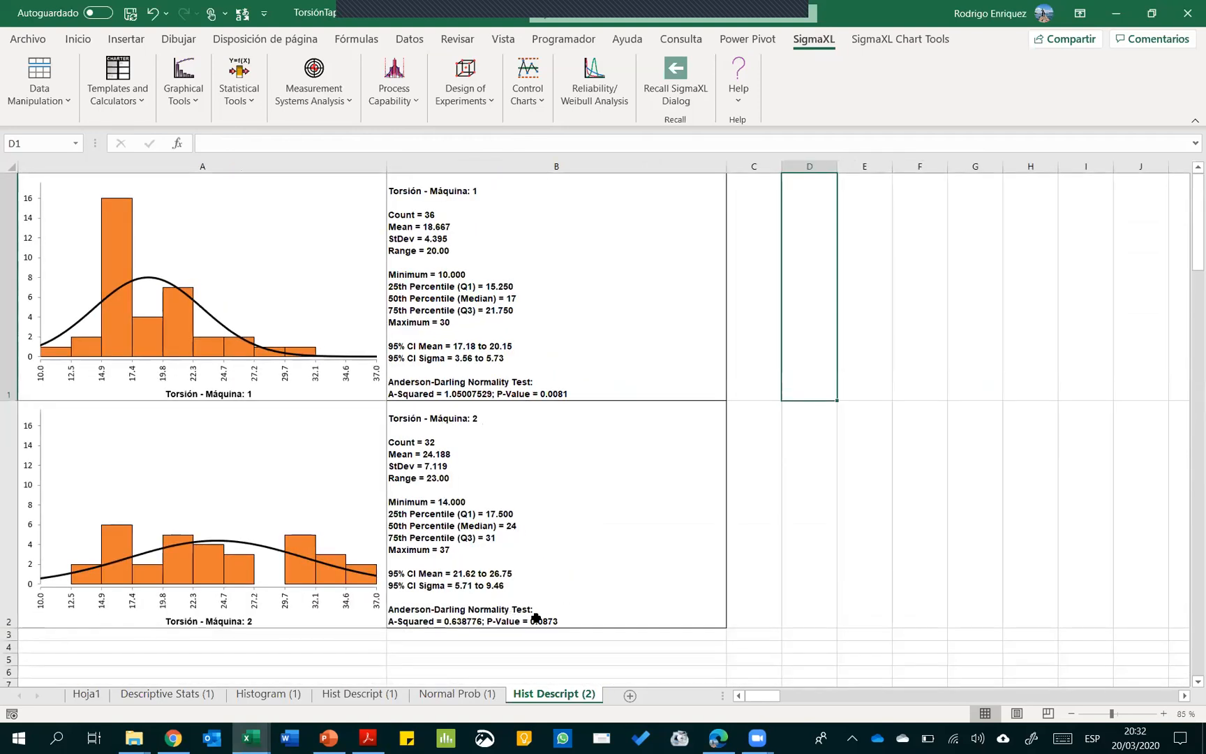
double_click(536, 618)
left_click_drag(531, 619, 743, 611)
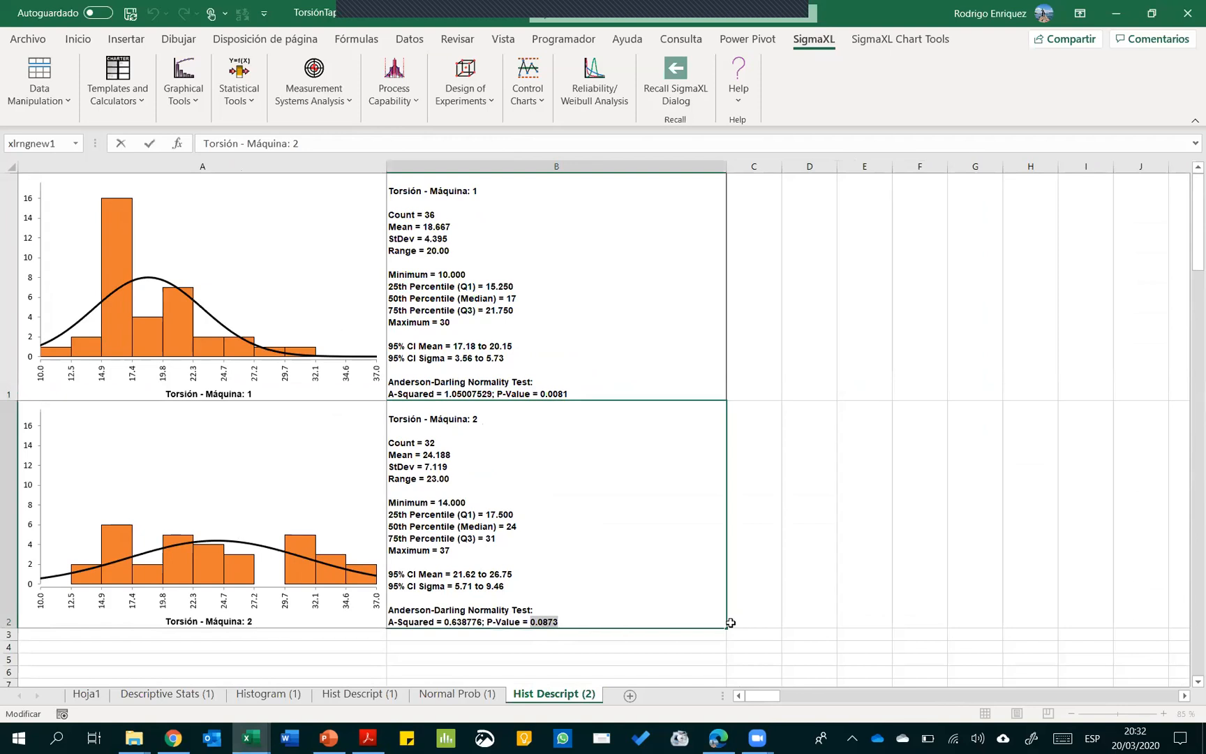
left_click(745, 544)
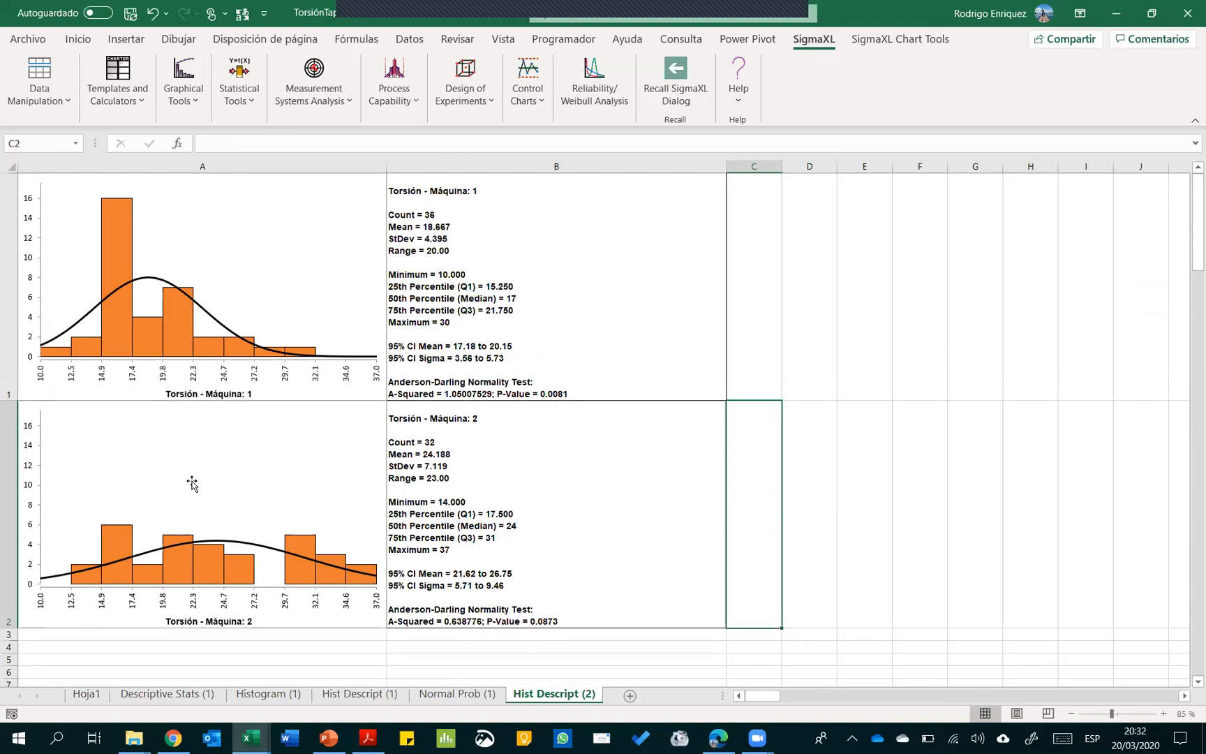
Switch to the PowerPoint presentation and bring up slide 18, Ejemplo de un análisis integral de los datos
left_click(329, 737)
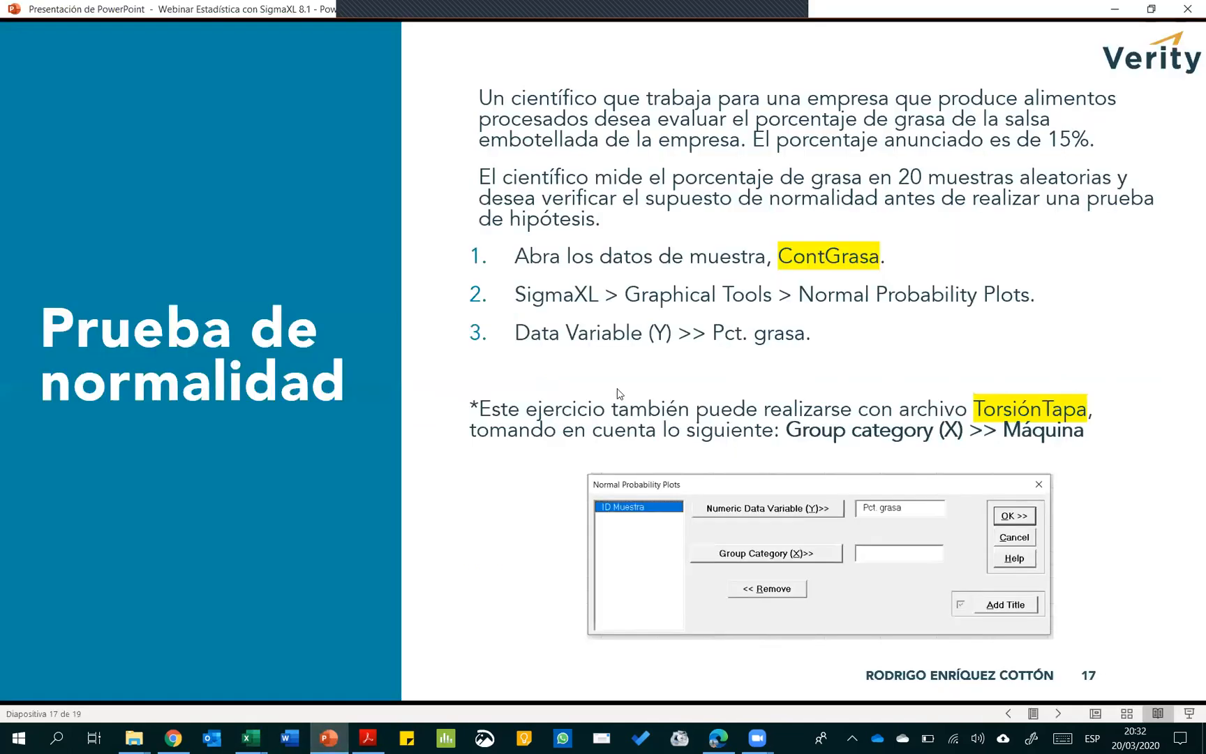
left_click(614, 393)
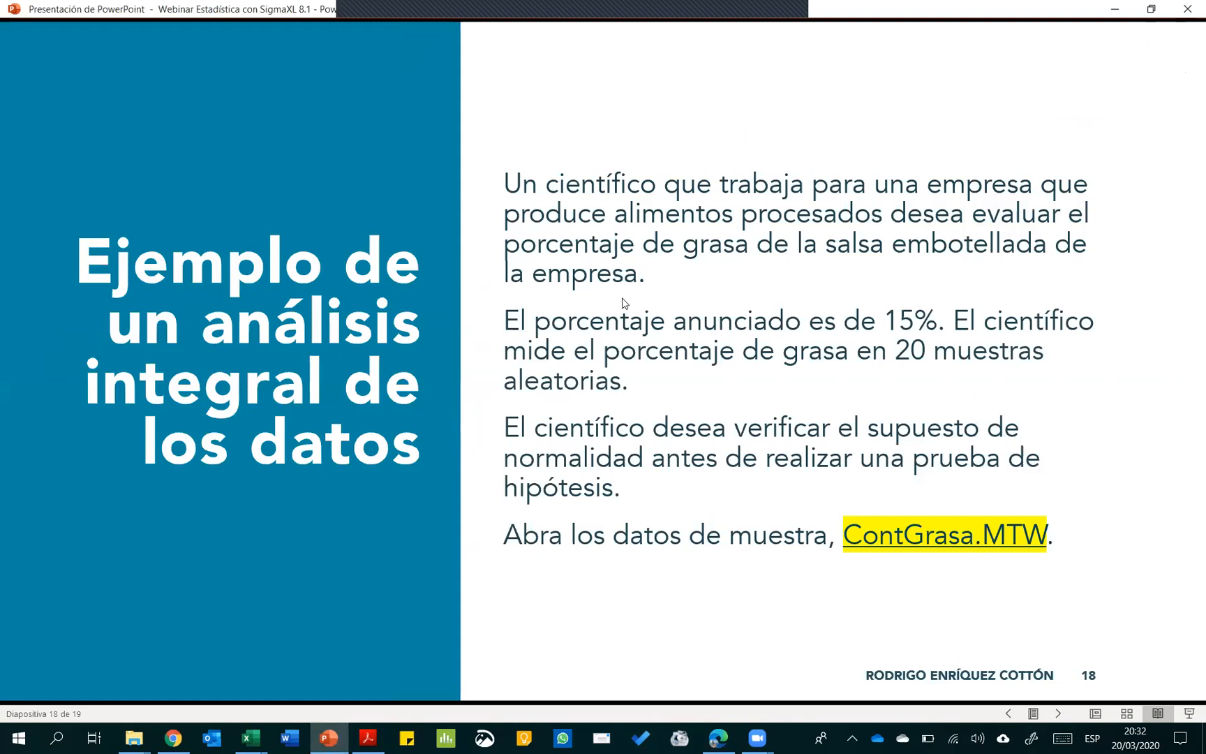
left_click(761, 358)
left_click(164, 282)
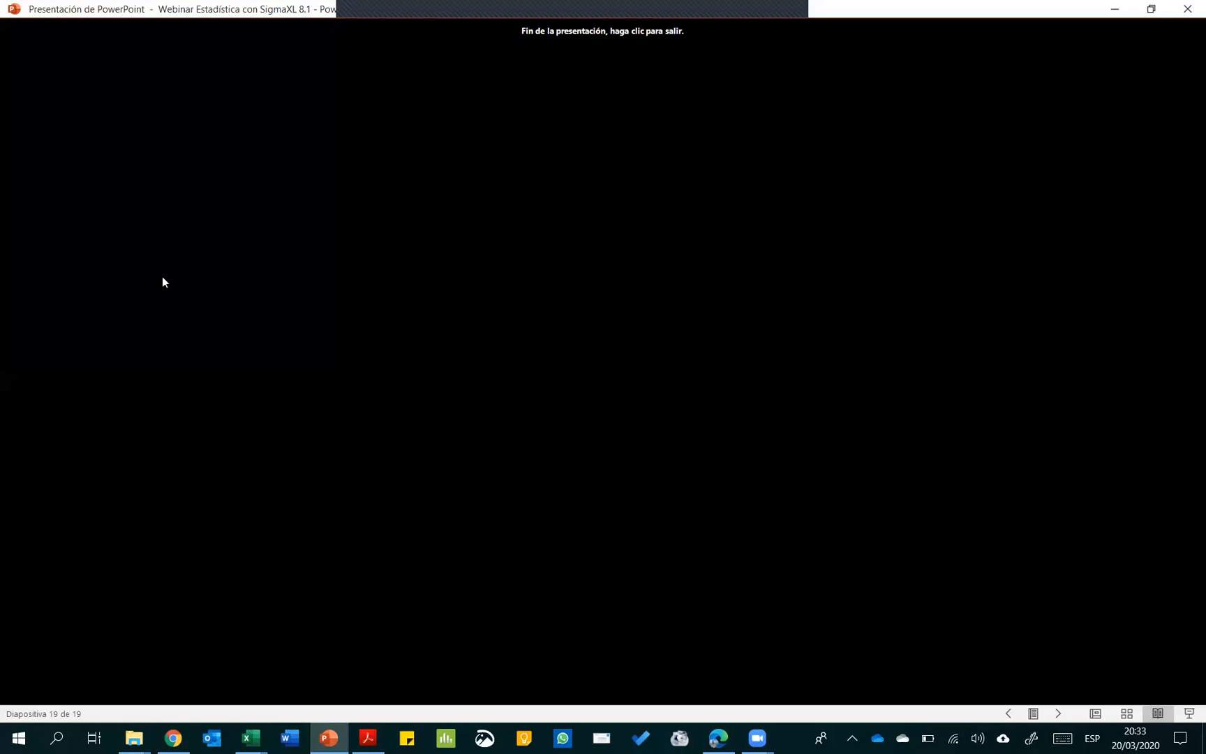
key("Left")
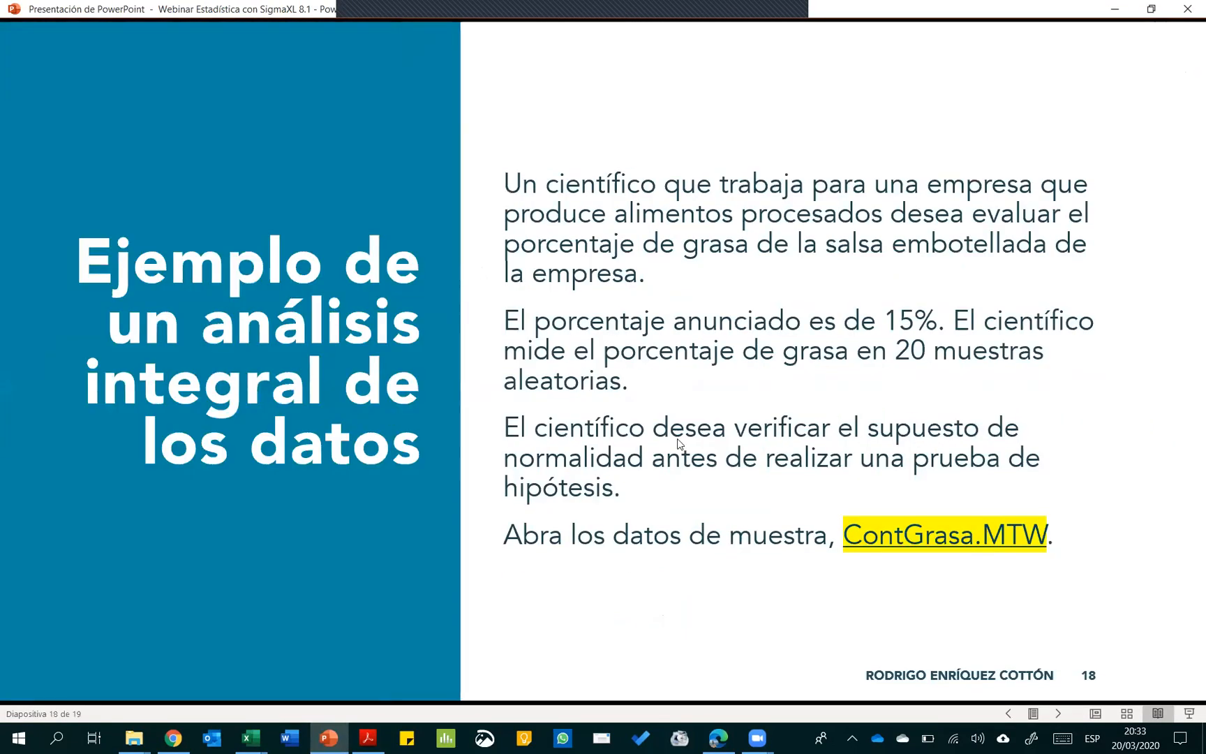
Switch to Excel and look back through the torsion result sheets to the source data on Hoja1
key("alt+Tab")
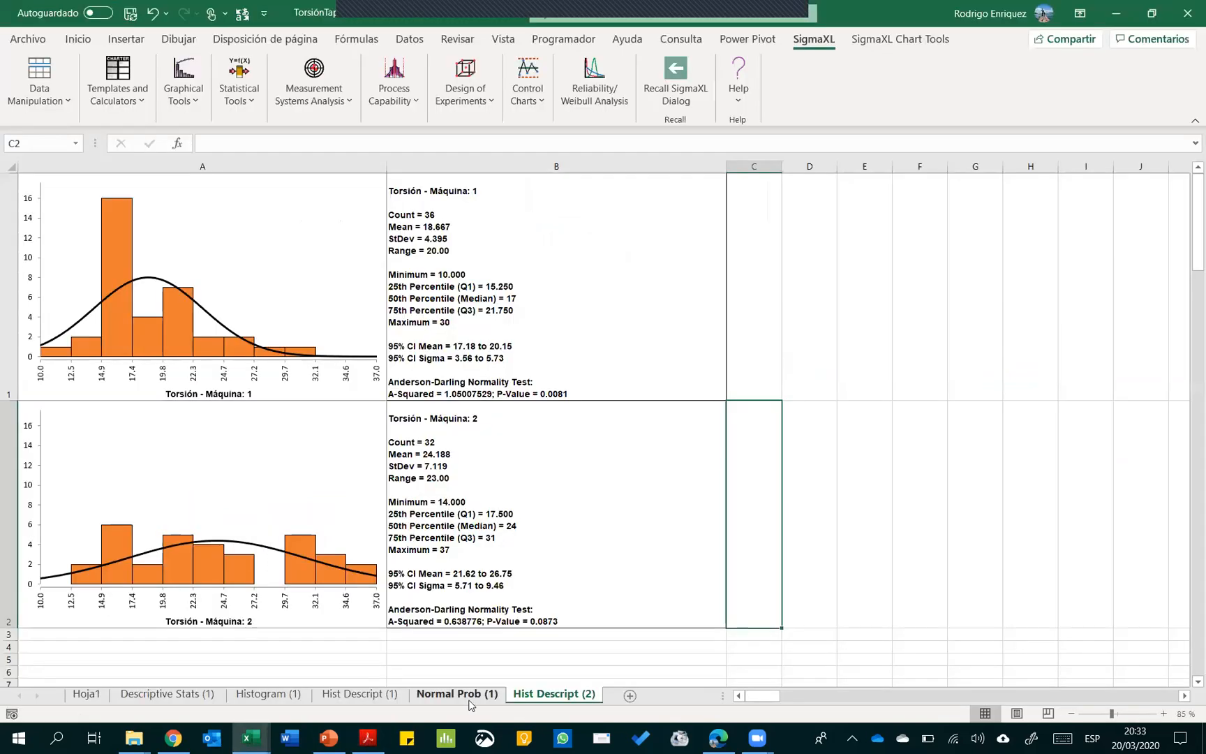
left_click(469, 698)
left_click(345, 695)
left_click(273, 695)
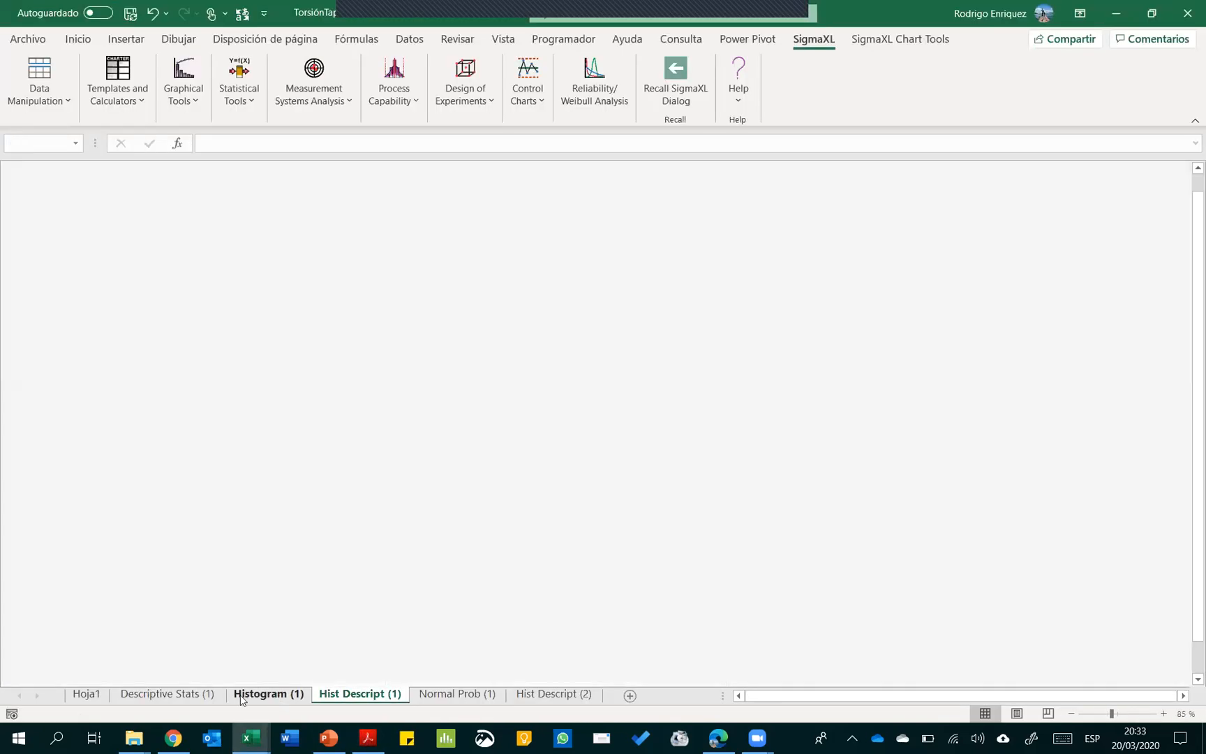
left_click(195, 695)
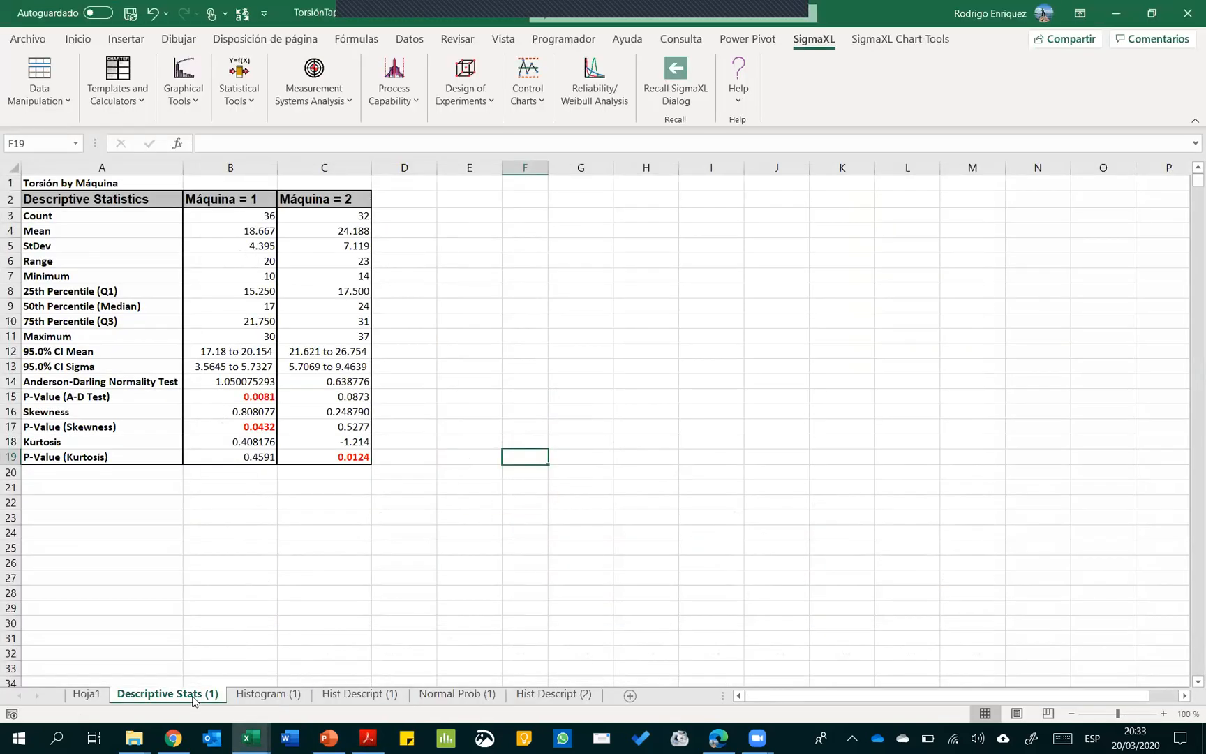
left_click(84, 692)
left_click(277, 439)
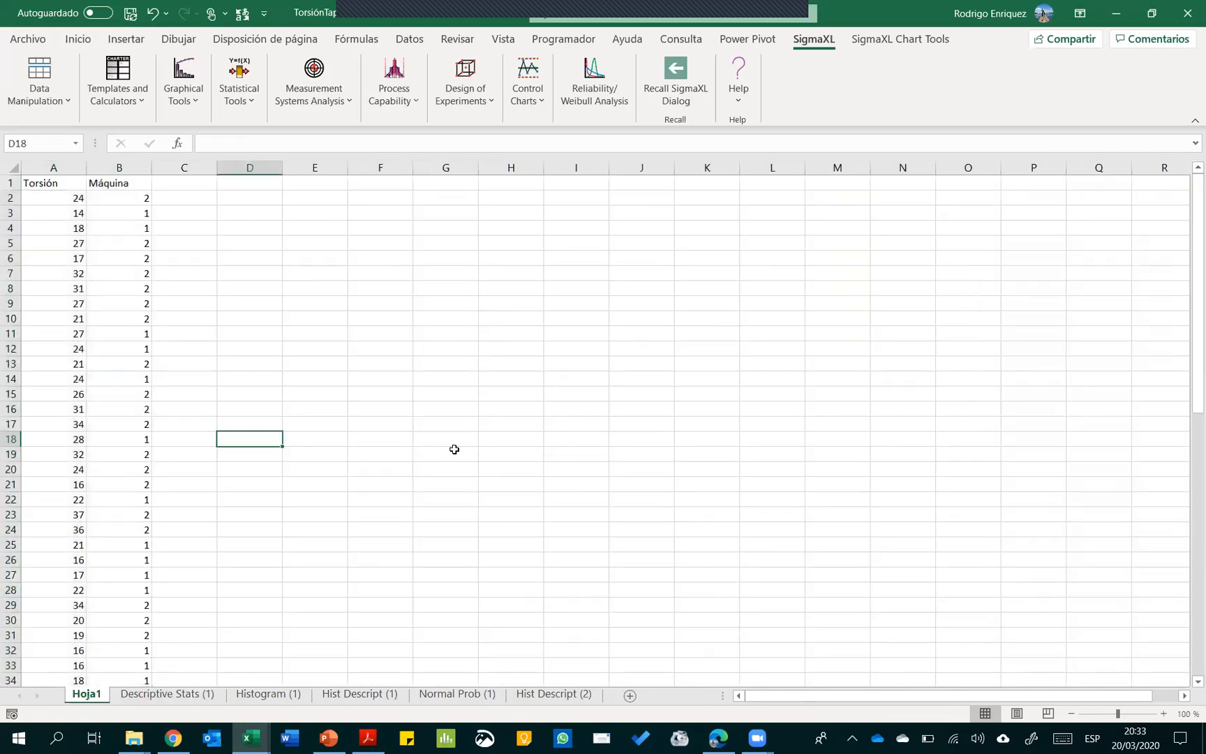
Switch to PowerPoint to read slide 19, Análisis de capacidad normal, and return to Excel
key("alt+Tab")
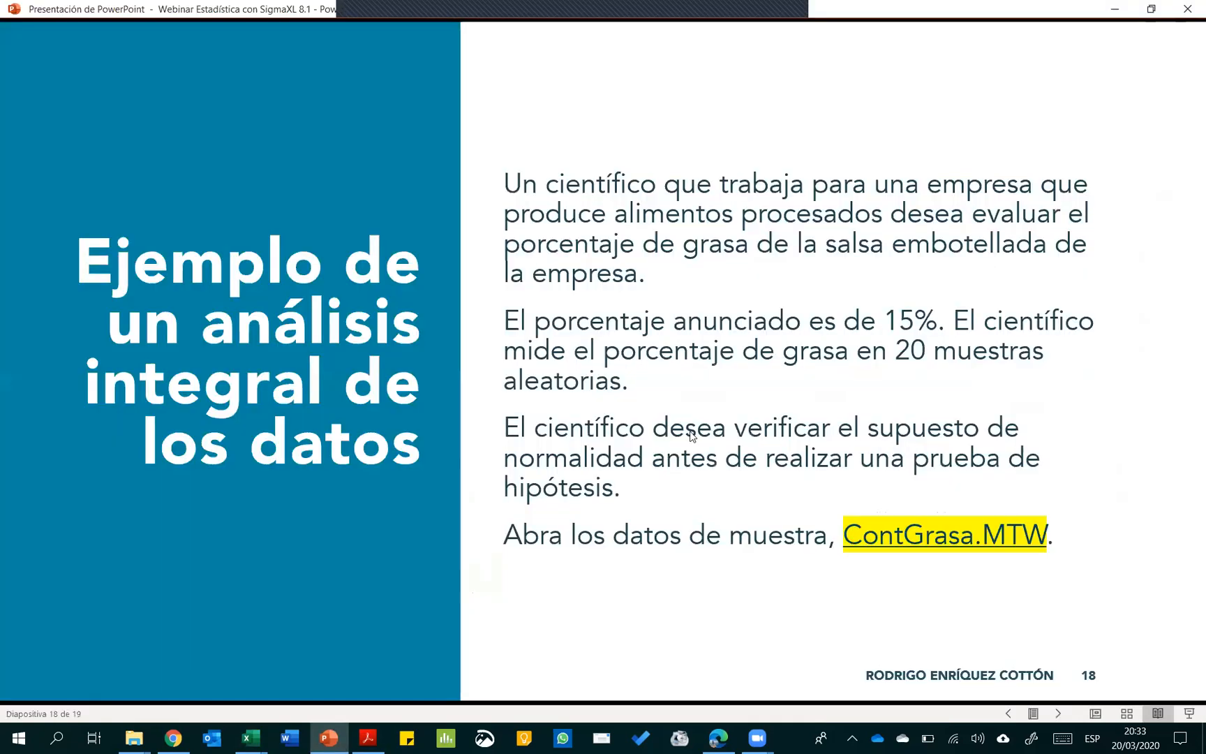
scroll(690, 431, "down", 3)
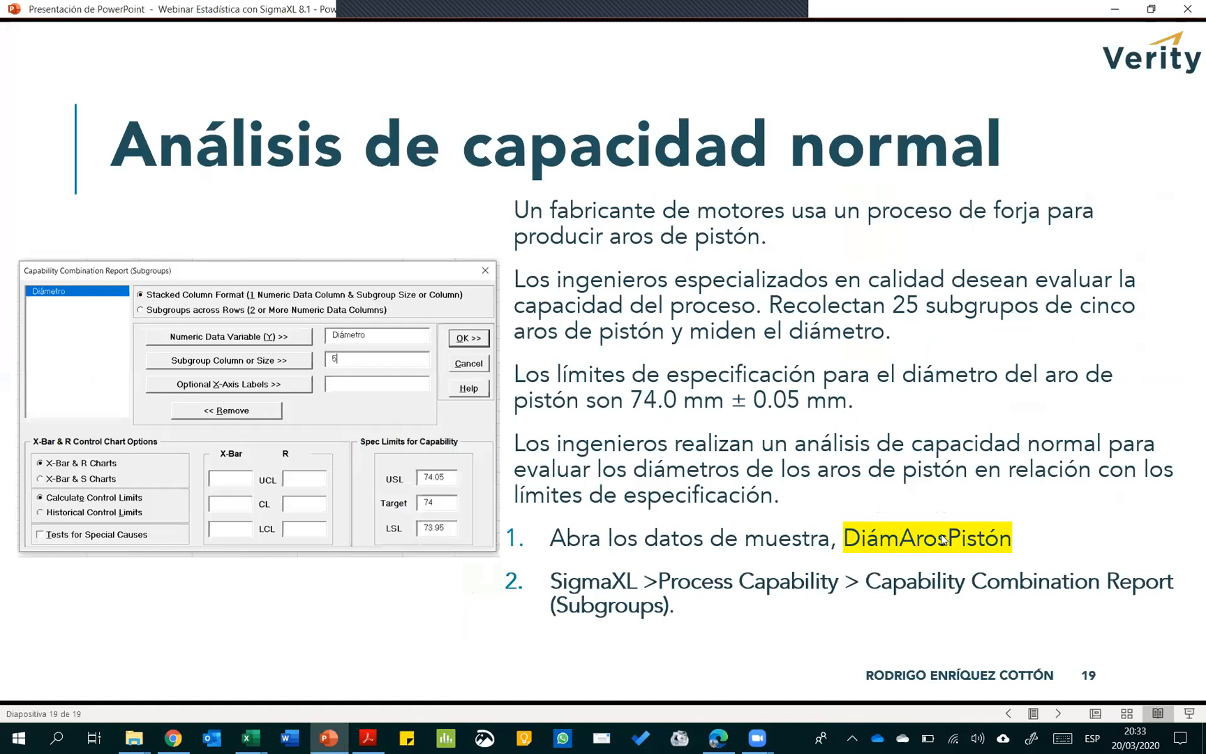
key("alt+Tab")
left_click(254, 734)
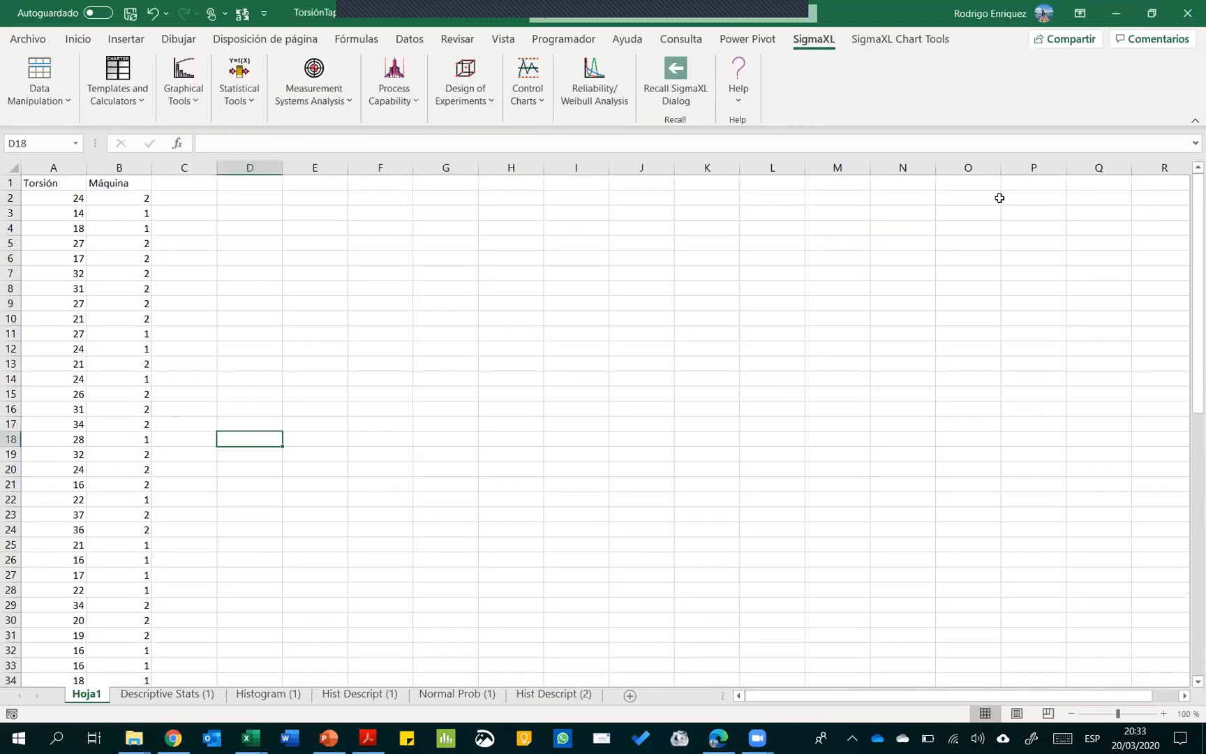
Close the TorsiónTapa and ContGrasa workbooks, keeping Libro1 open
left_click(251, 737)
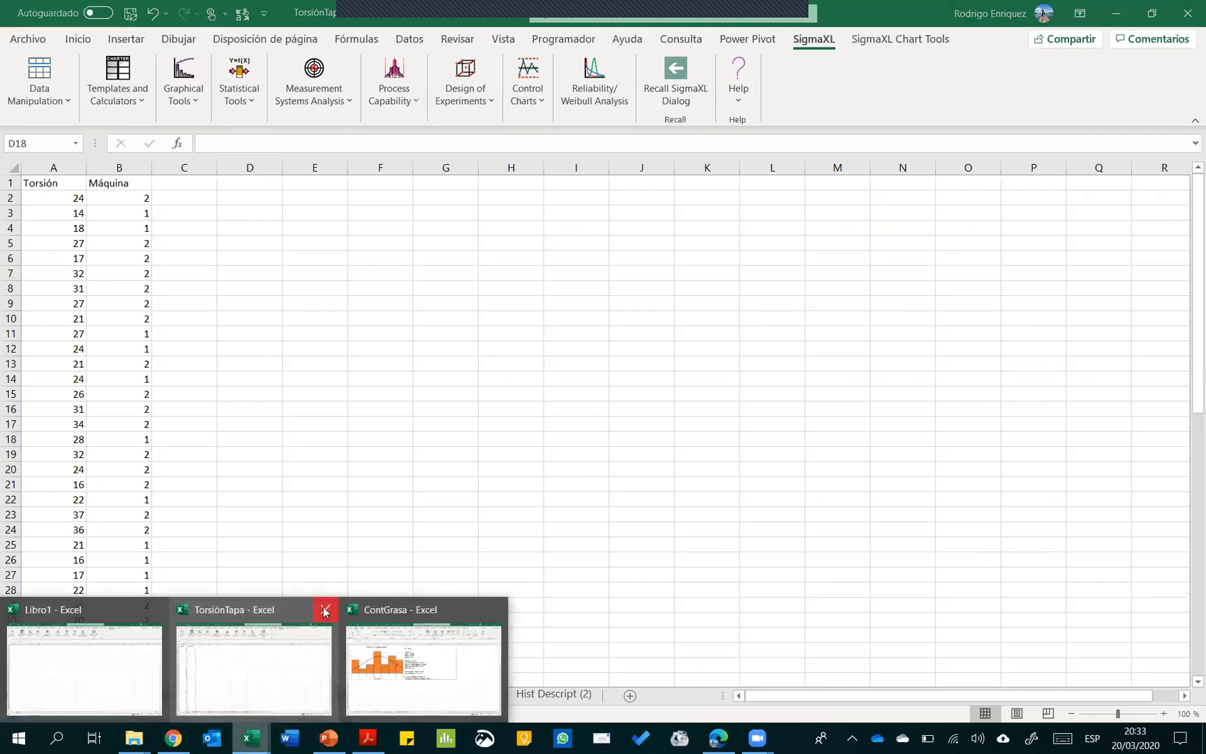
left_click(325, 611)
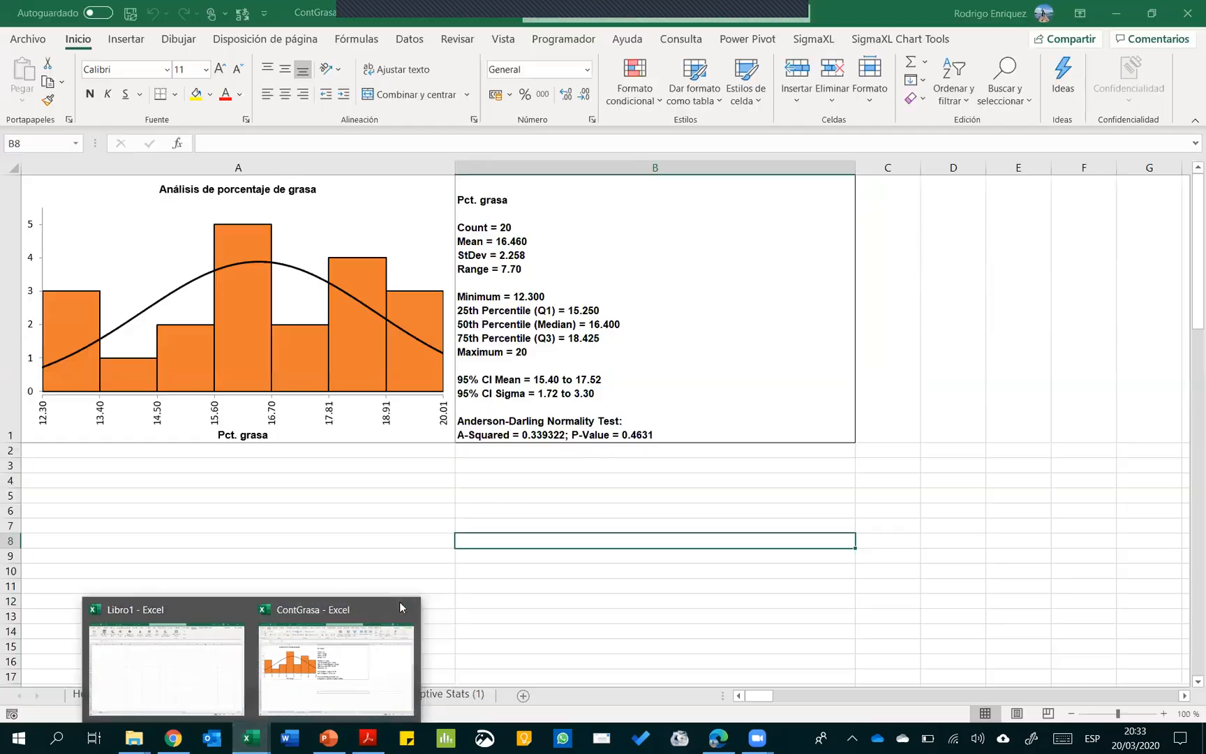
left_click(404, 612)
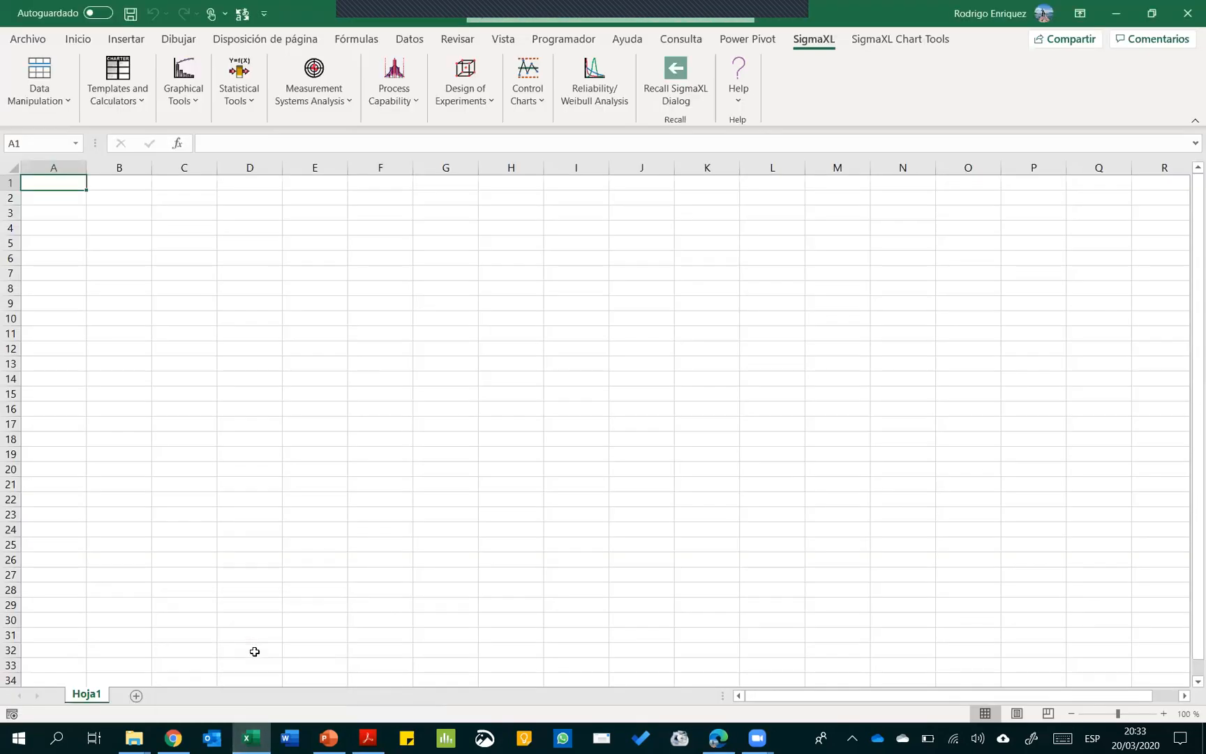
mouse_move(133, 737)
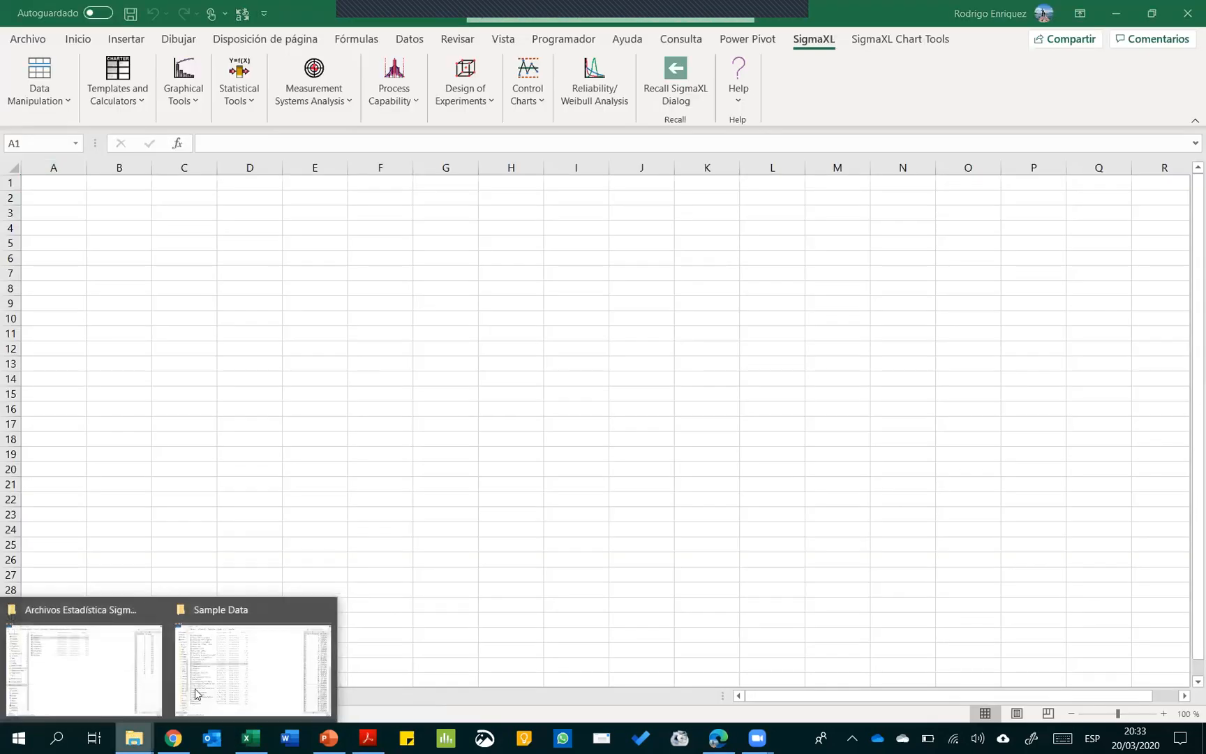
left_click(221, 661)
key("alt+Tab")
key("alt+Tab")
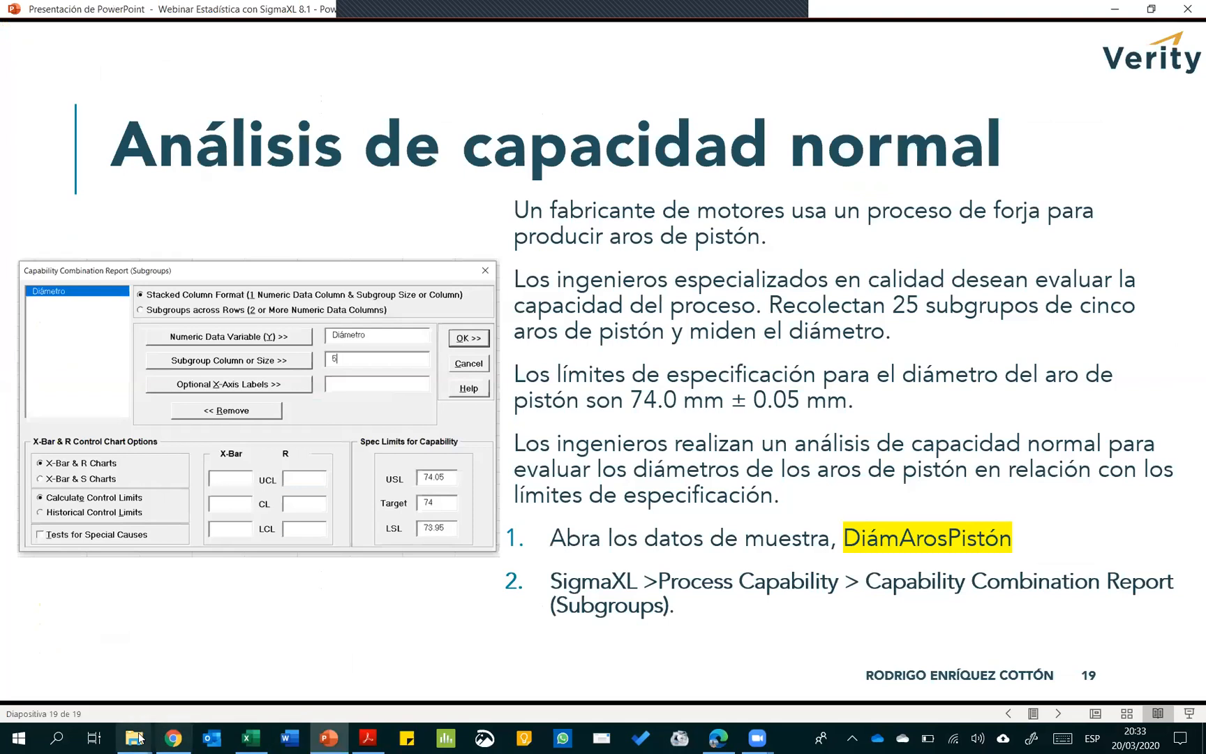
Switch to File Explorer and open the DiámArosPistón workbook from the Archivos Estadística SigmaXL folder
mouse_move(133, 737)
left_click(88, 659)
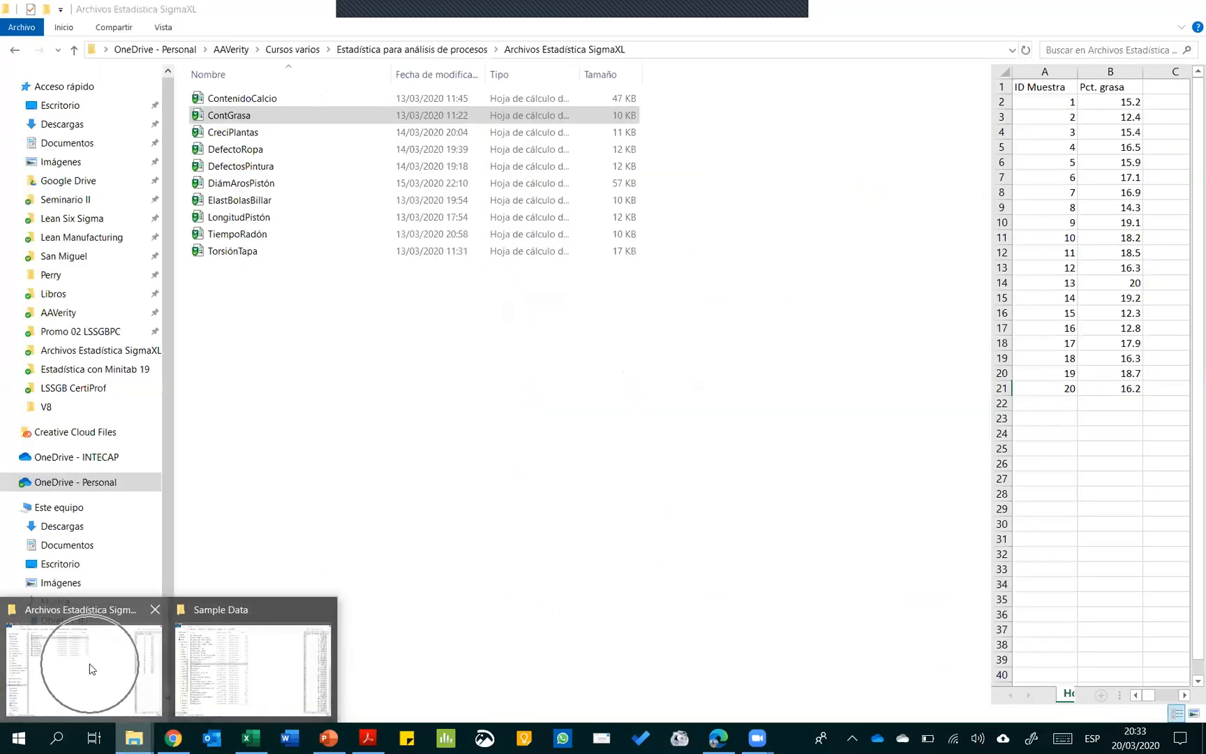
left_click(246, 184)
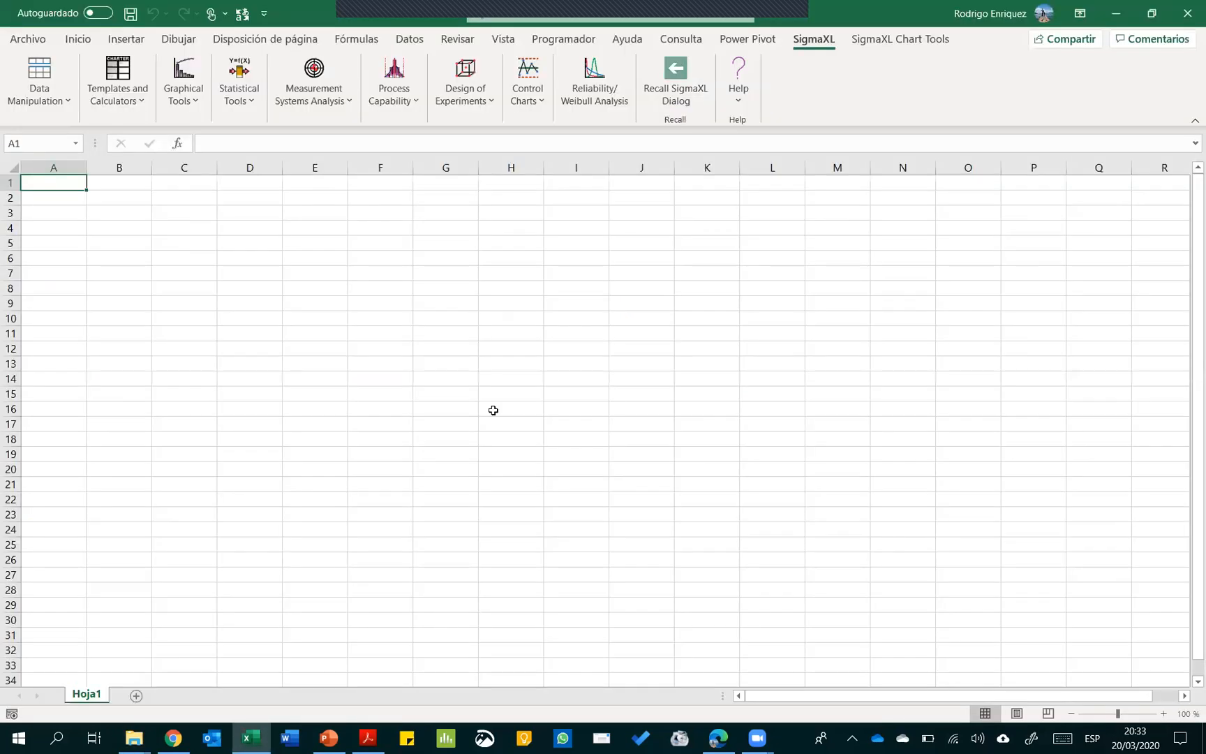
key("alt+Tab")
key("alt+Tab")
key("alt+Tab")
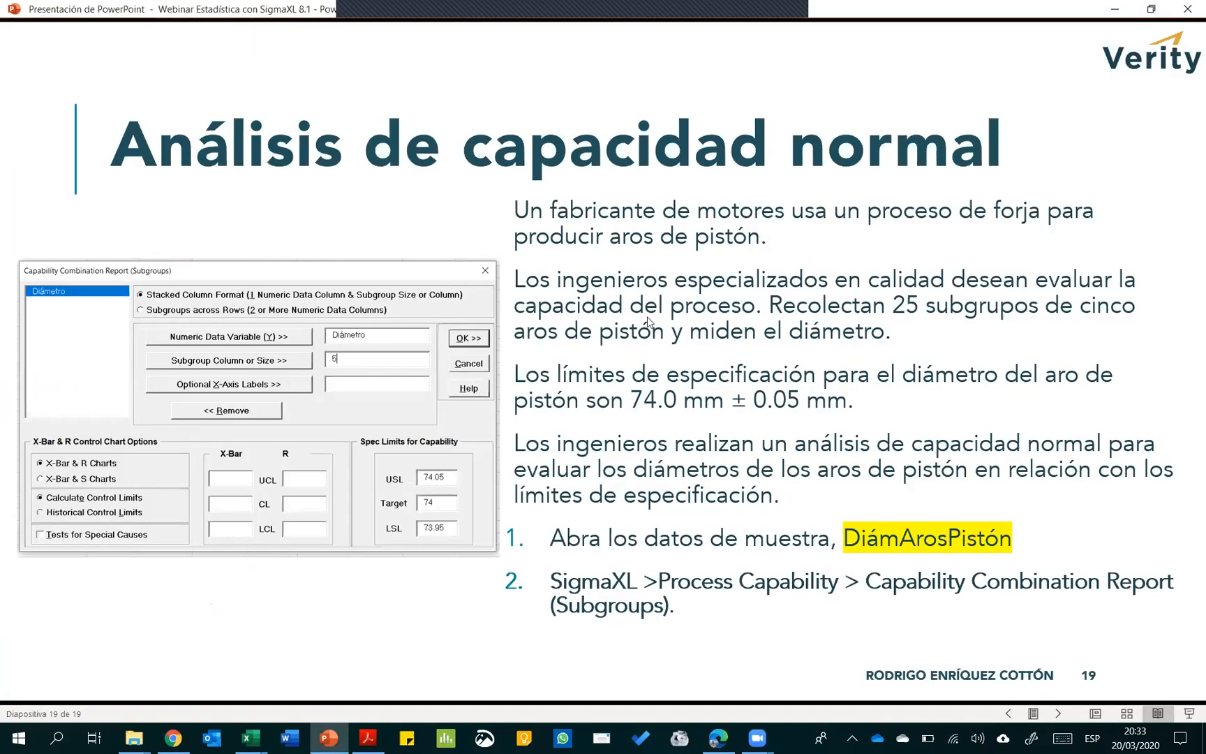
key("alt+Tab")
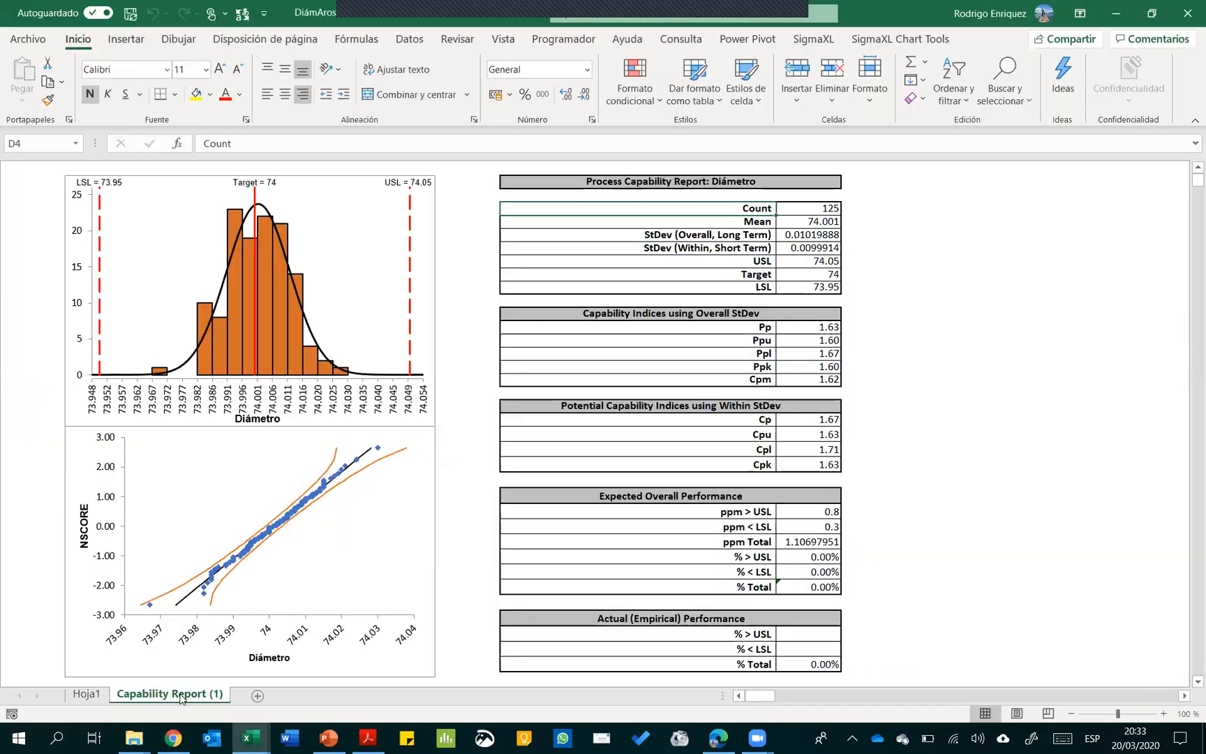
Delete the Capability Report (1) sheet from the DiámArosPistón workbook
right_click(181, 697)
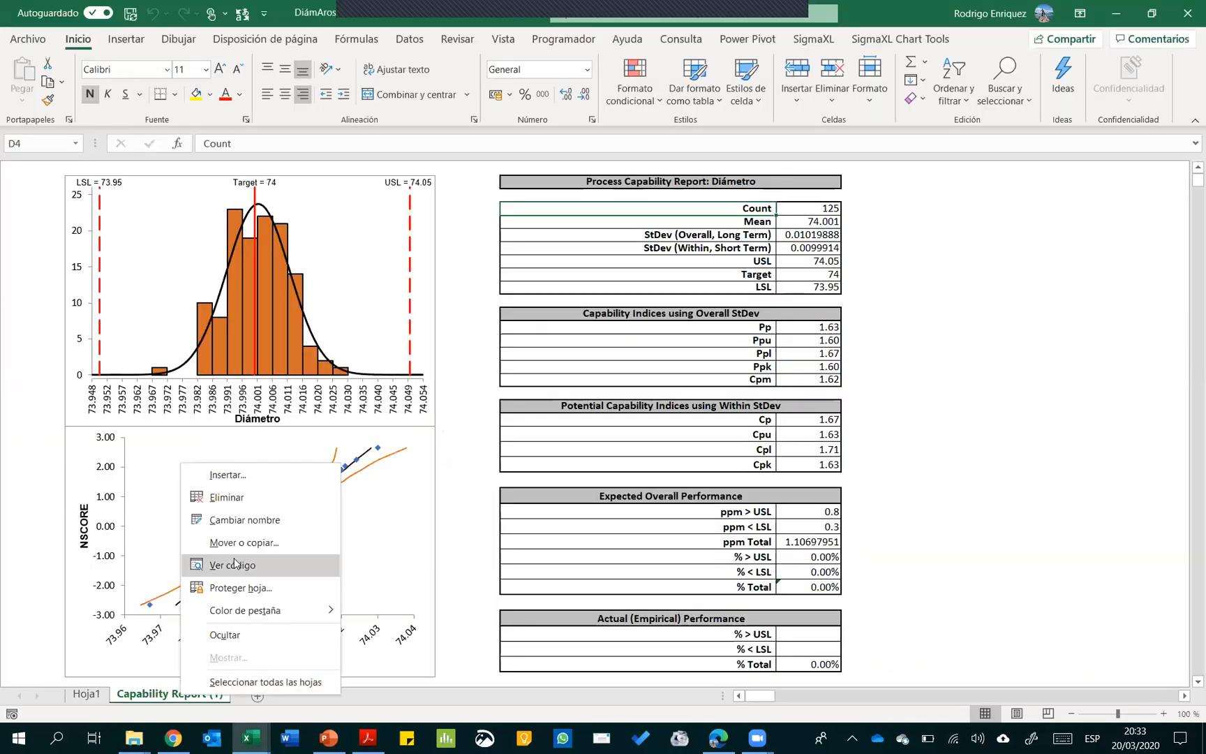
left_click(260, 497)
left_click(118, 468)
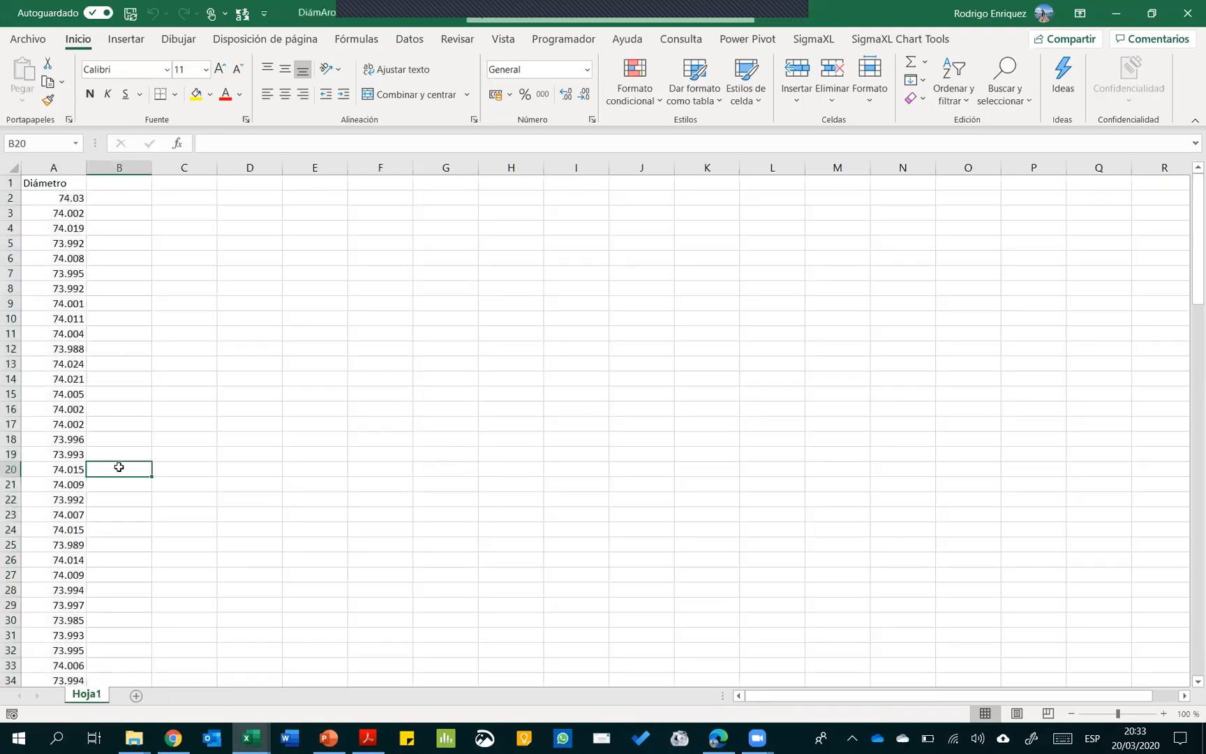
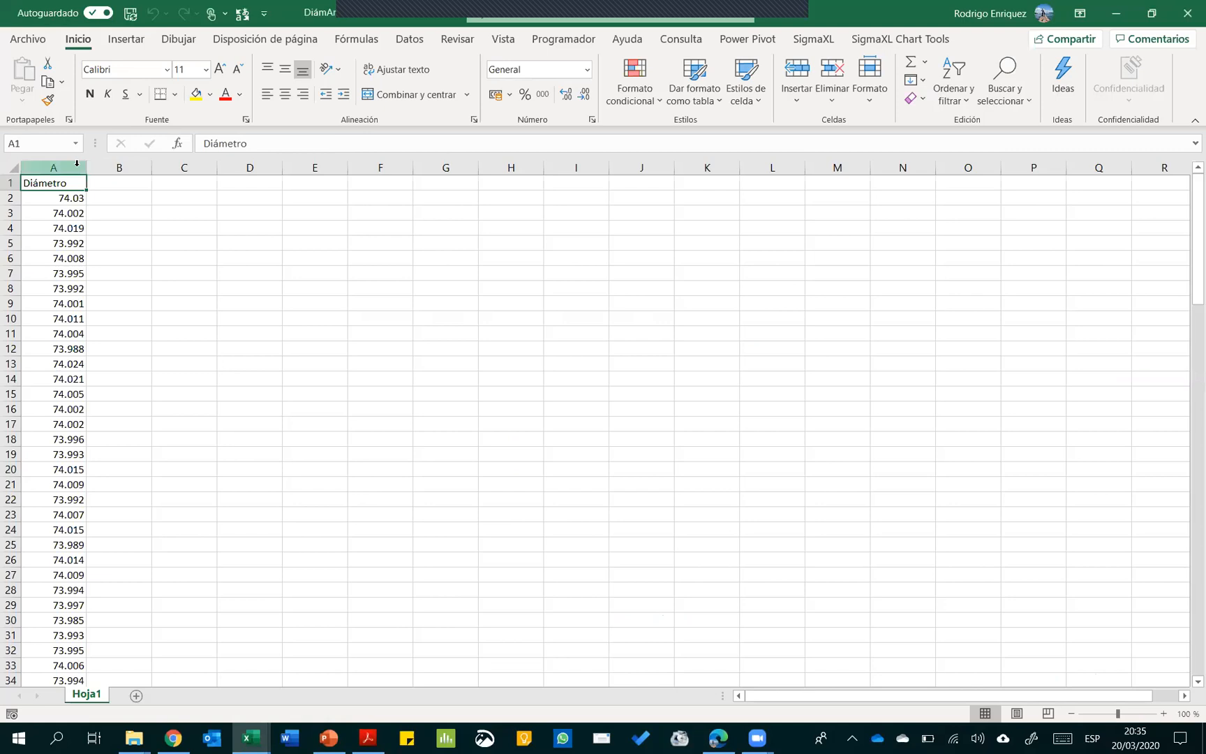
Start a Capability Combination Report (Subgroups) on the Diámetro data in A1:A126, with data labels and the entire data table used
left_click(821, 42)
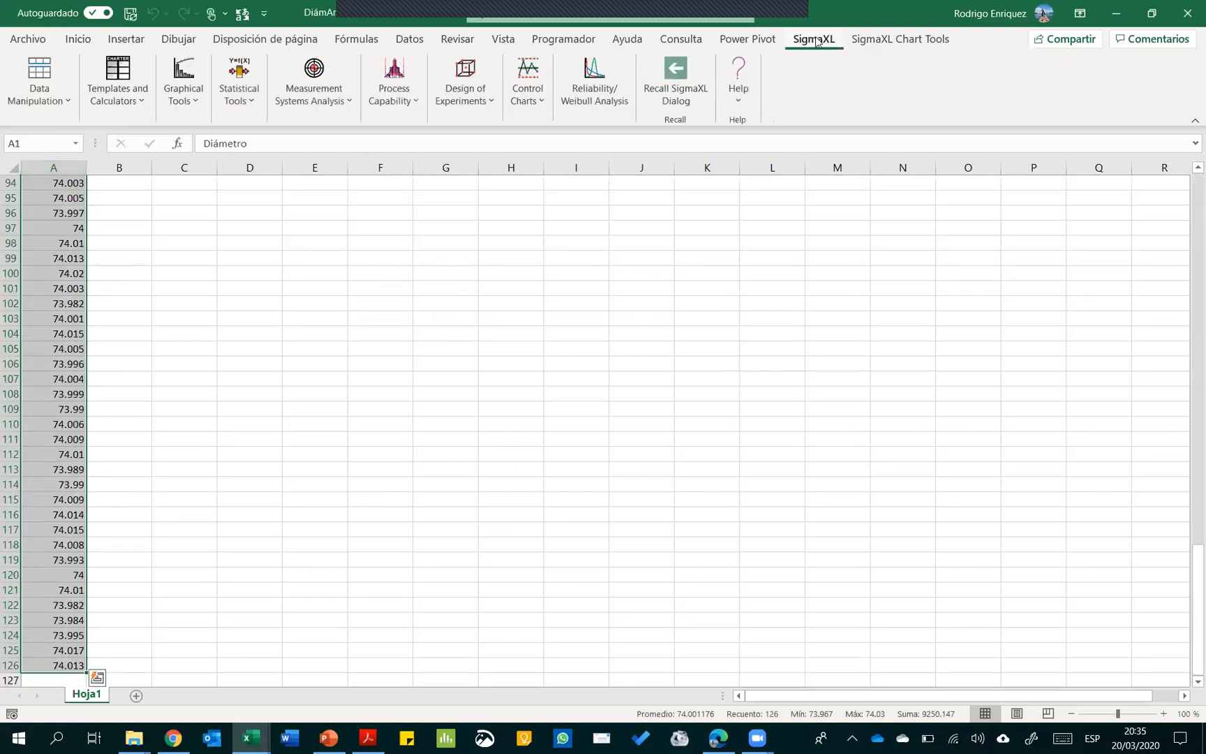
left_click(409, 99)
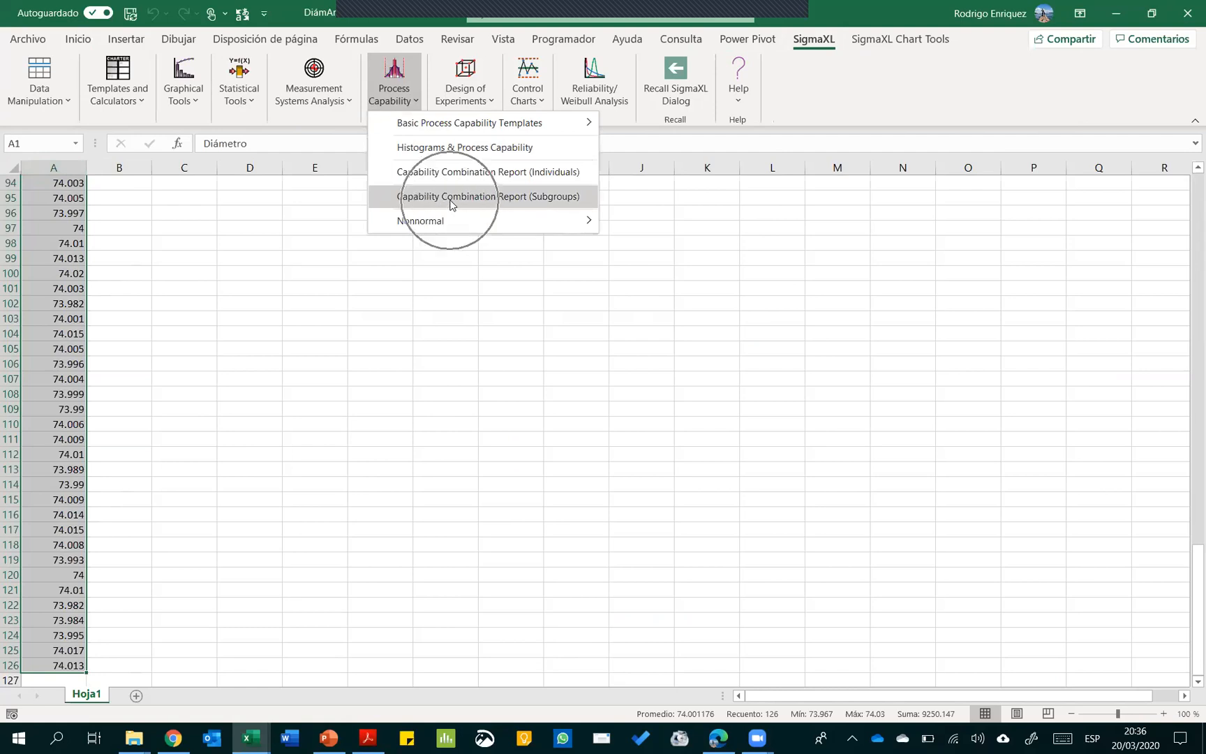
left_click(559, 198)
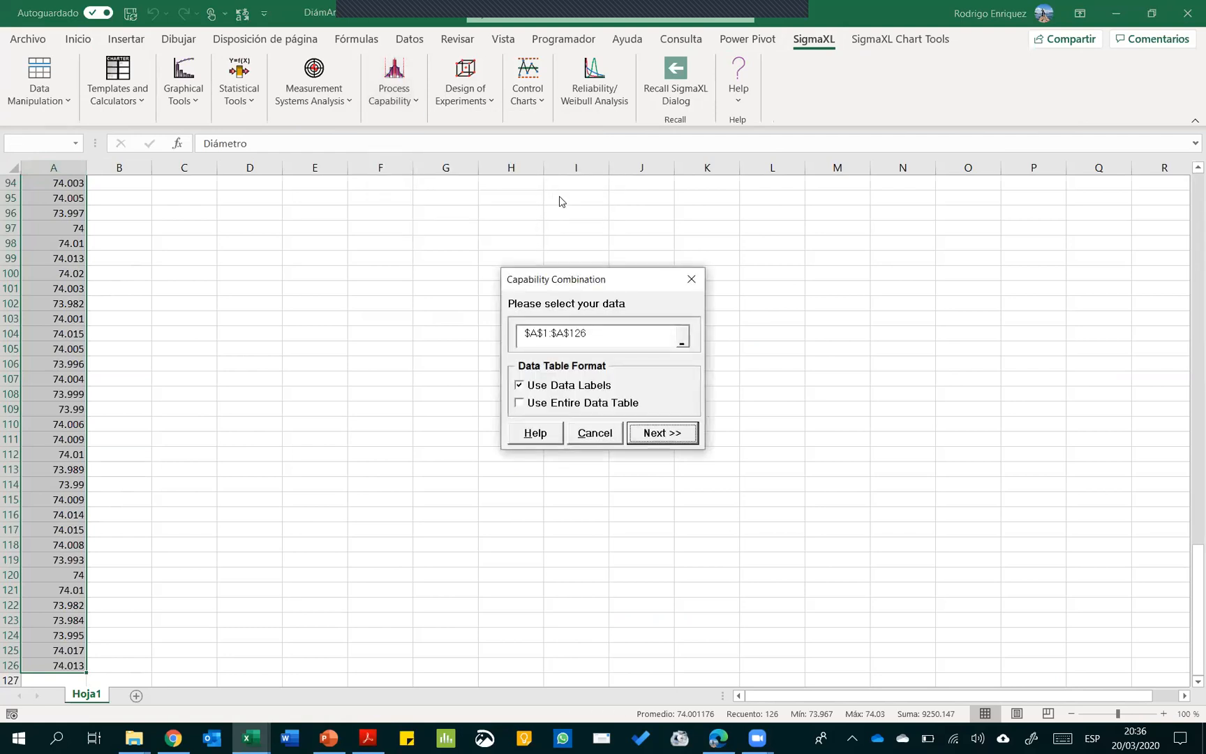
left_click(551, 404)
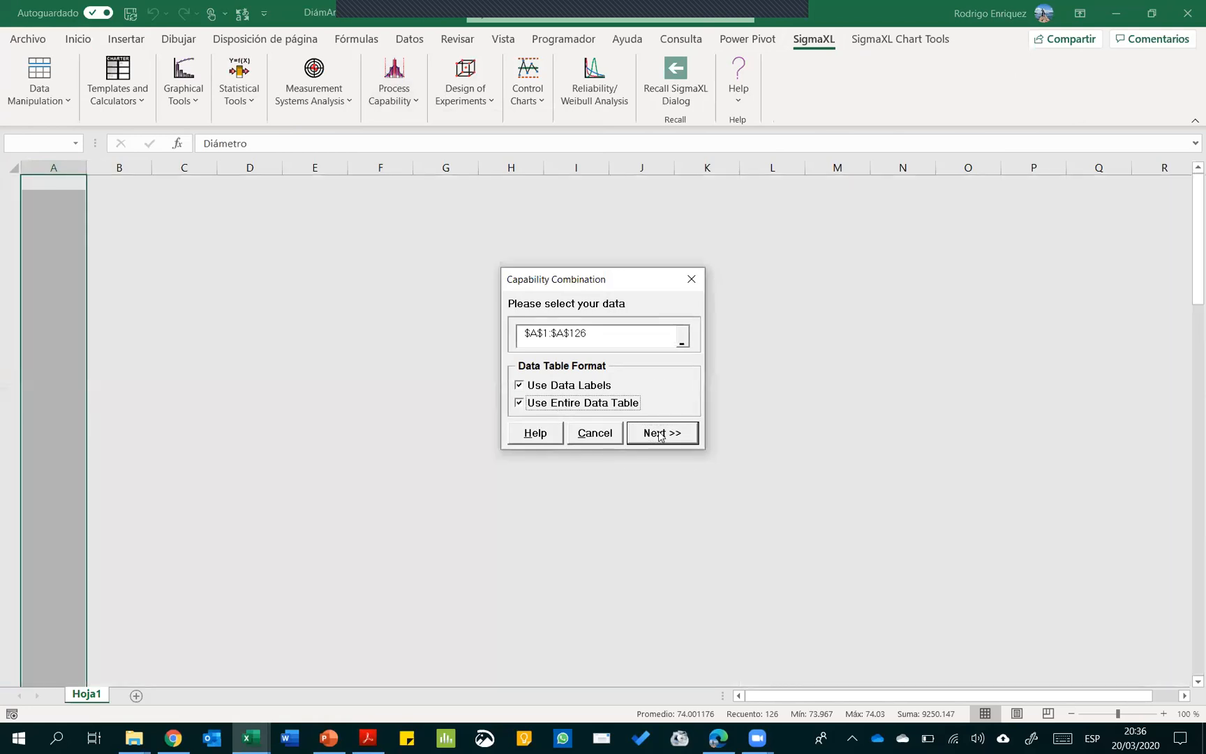
left_click(659, 433)
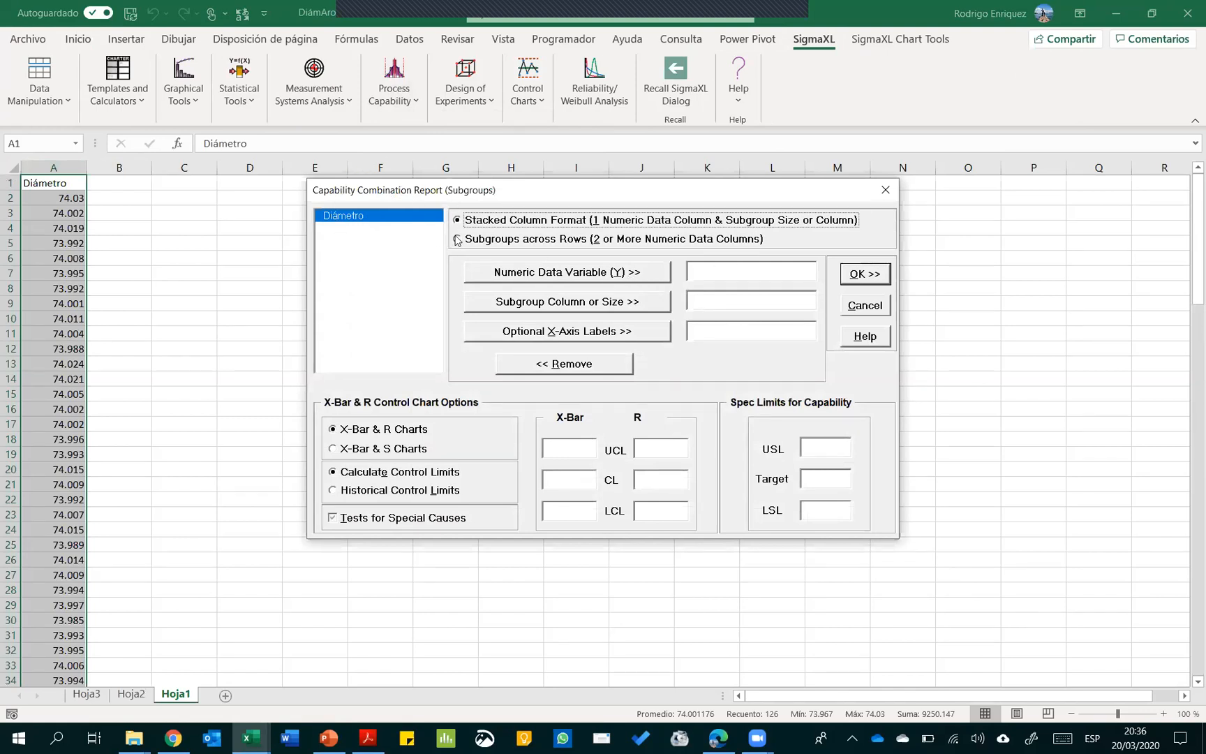
left_click(479, 282)
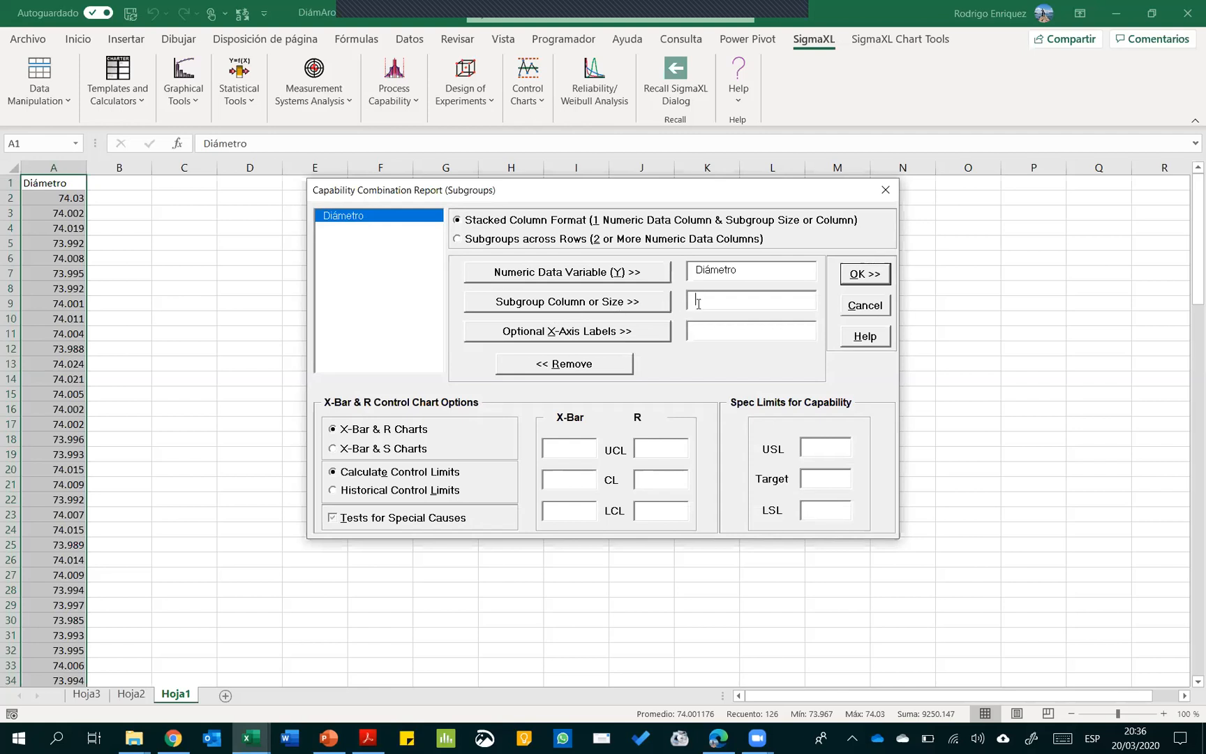
type("5")
left_click(457, 240)
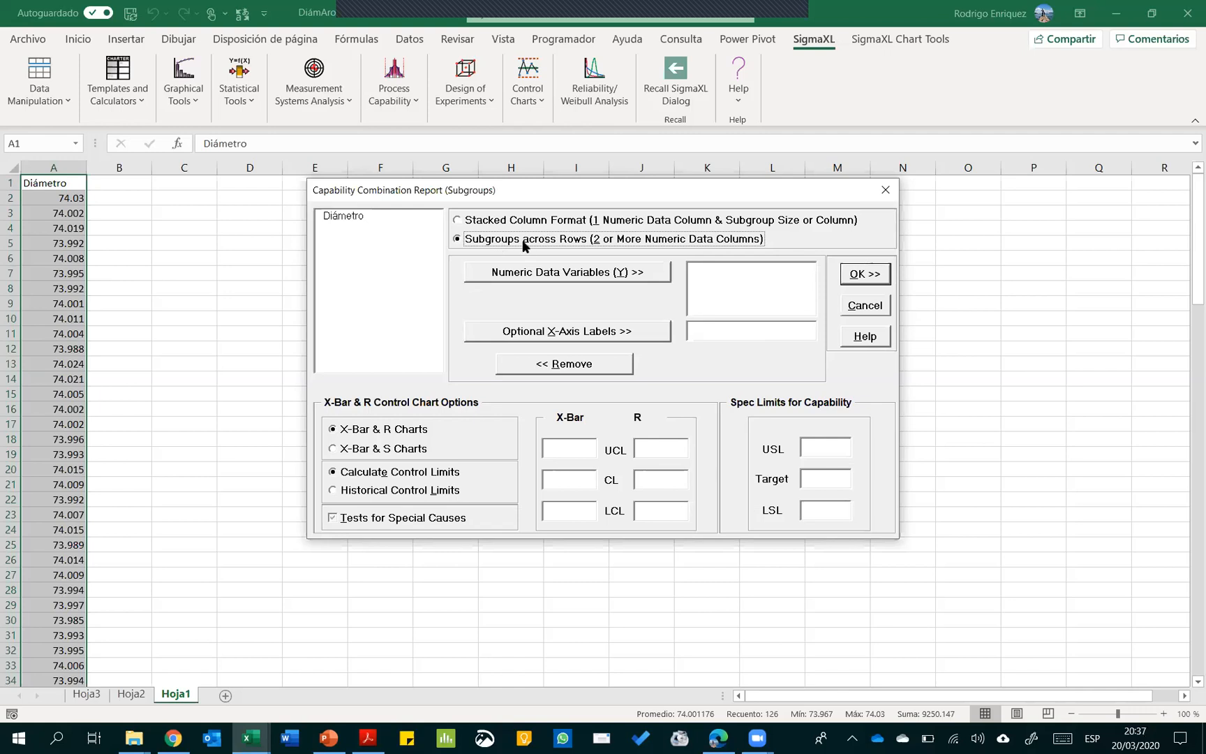
left_click(490, 222)
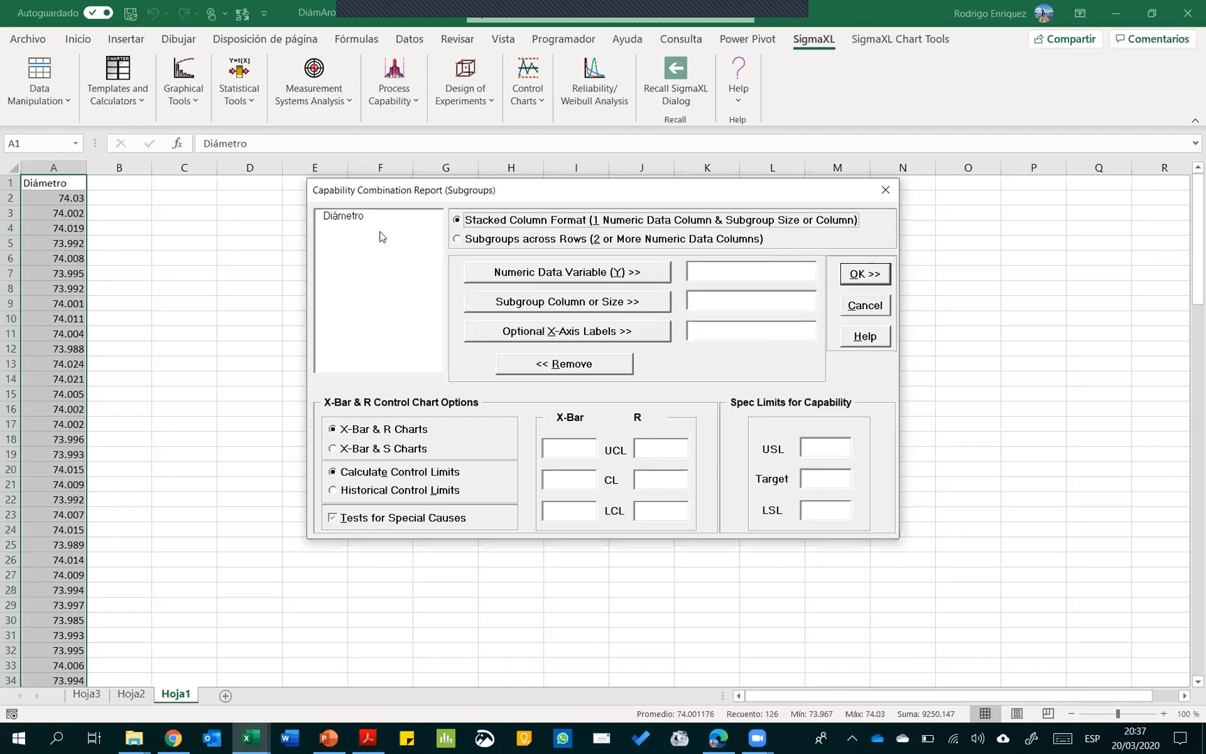
Assign Diámetro as the numeric variable with subgroup size 5, and set the spec limits to USL 74.05, target 74 and LSL 73.95
left_click(351, 216)
left_click(548, 279)
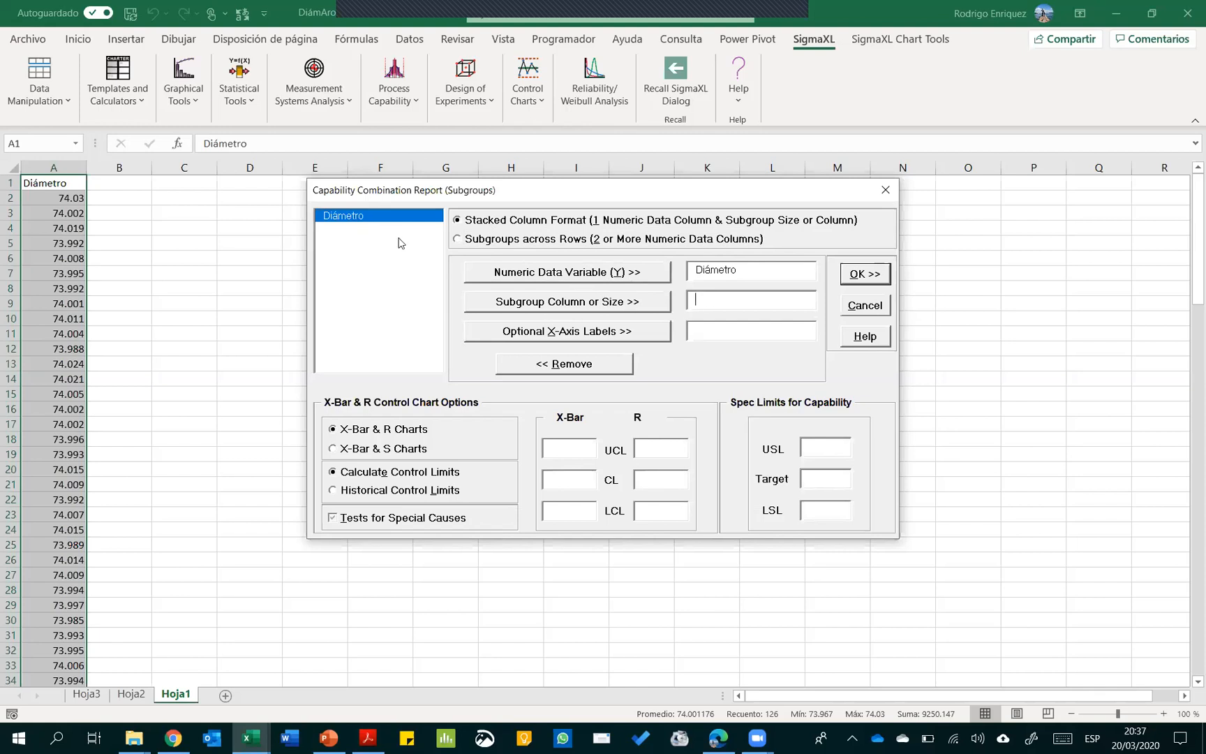
type("5")
type("74.05")
type("73.95")
key("ctrl")
key("ctrl")
key("ctrl")
key("ctrl")
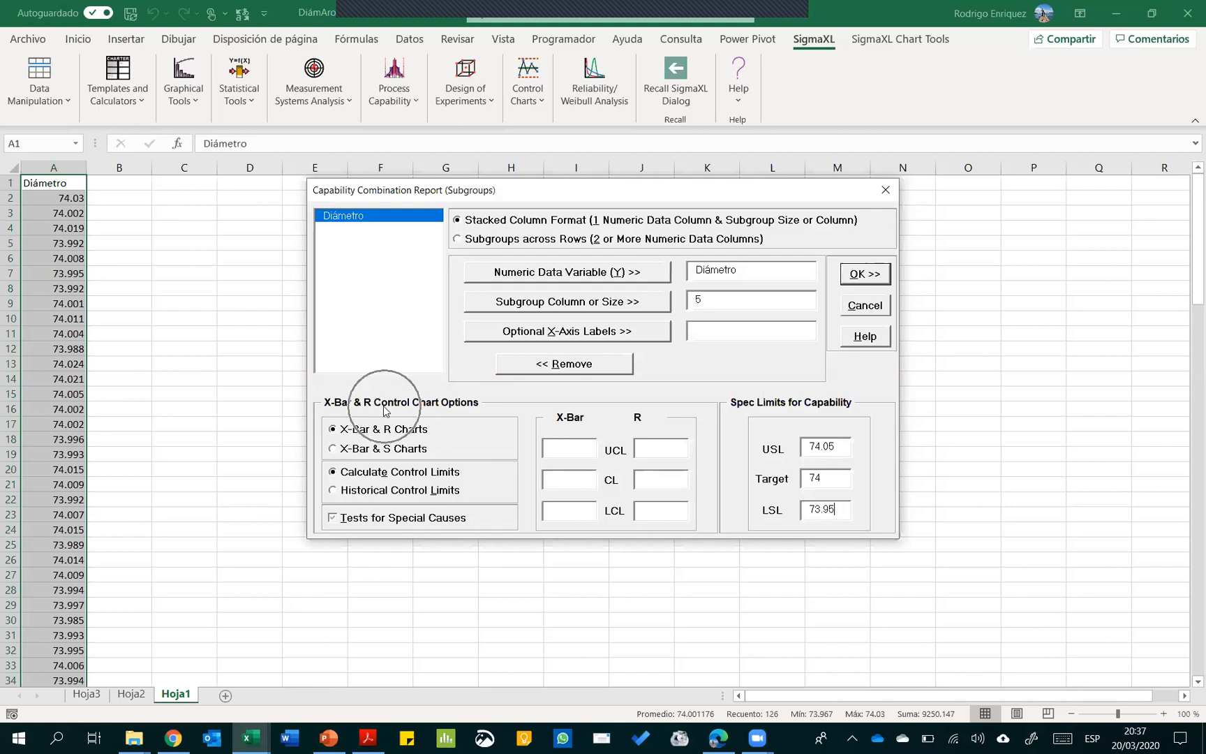
Enable the tests for special causes and generate the subgroup capability report
left_click(332, 518)
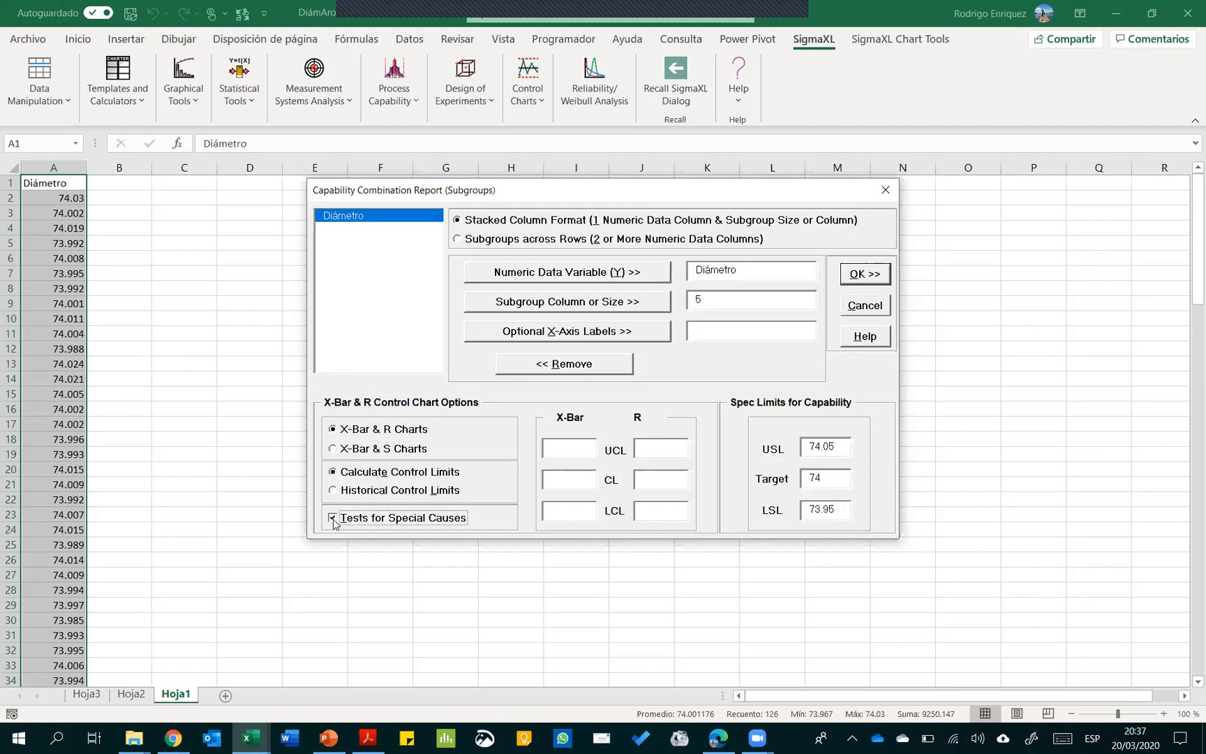
key("ctrl")
key("ctrl")
key("ctrl")
key("ctrl")
left_click(854, 274)
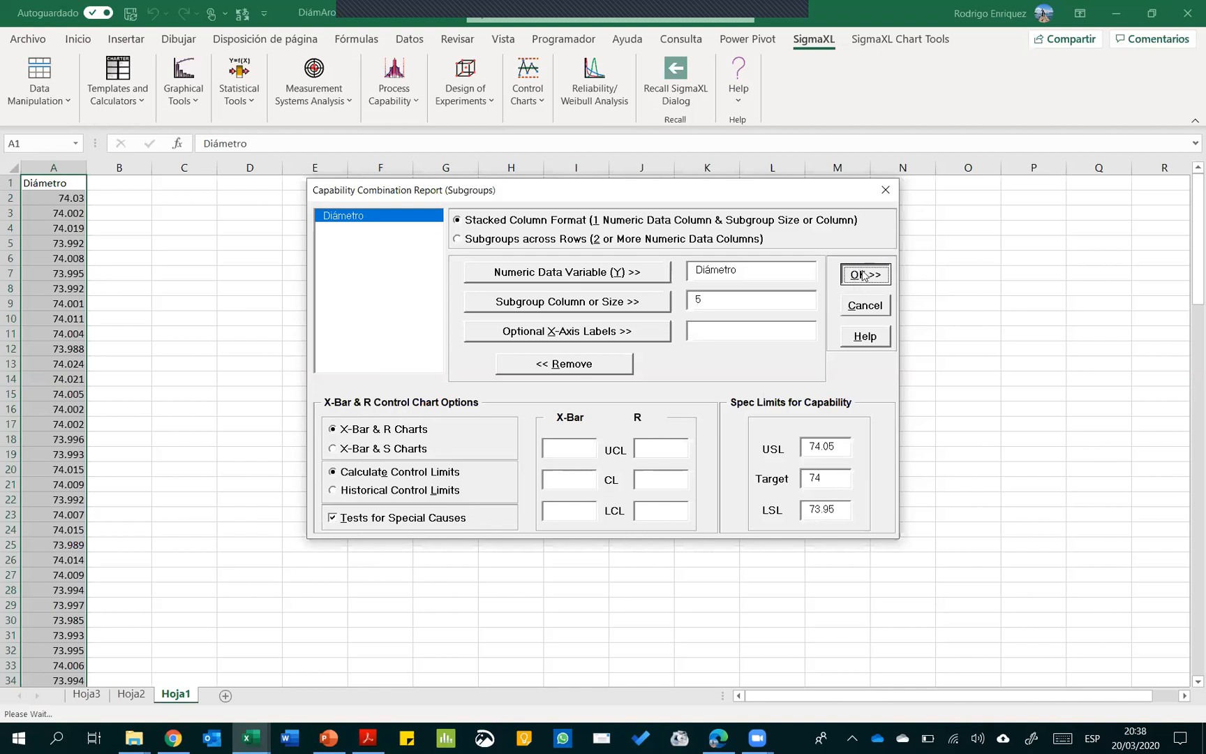
left_click(863, 276)
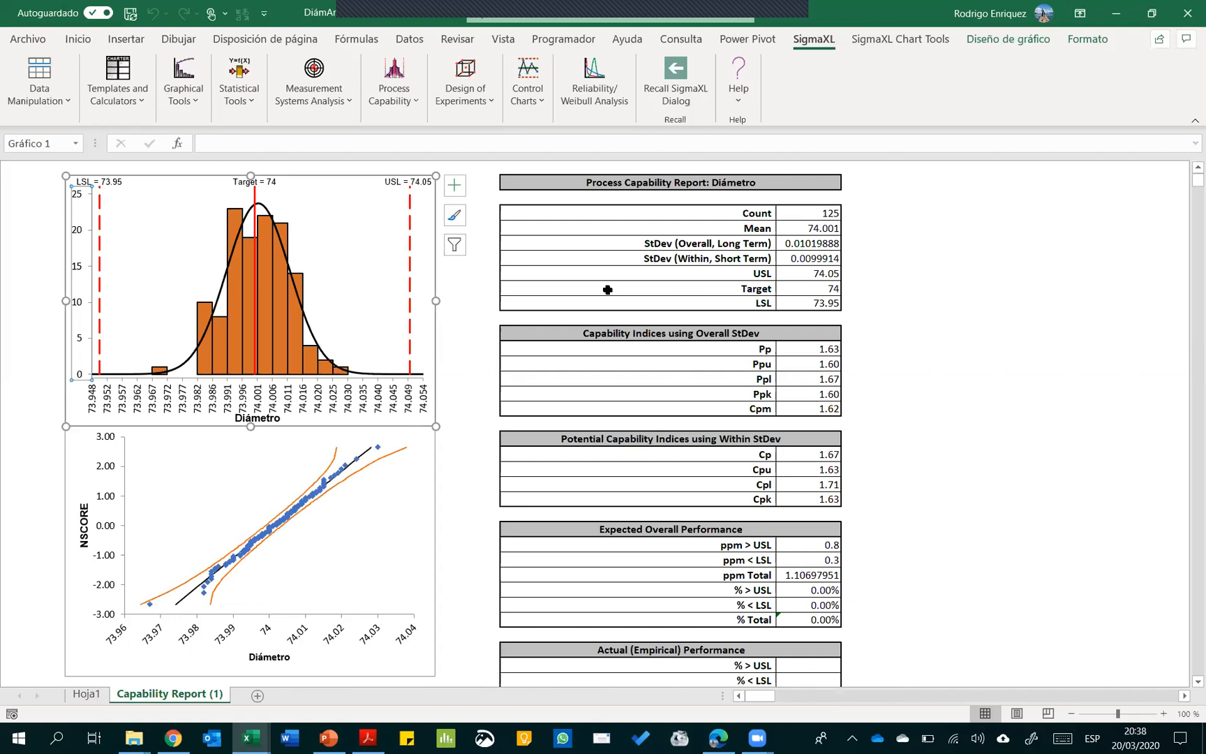
Examine the diameter histogram against its specification limits and the normal probability plot in the capability report
left_click(484, 324)
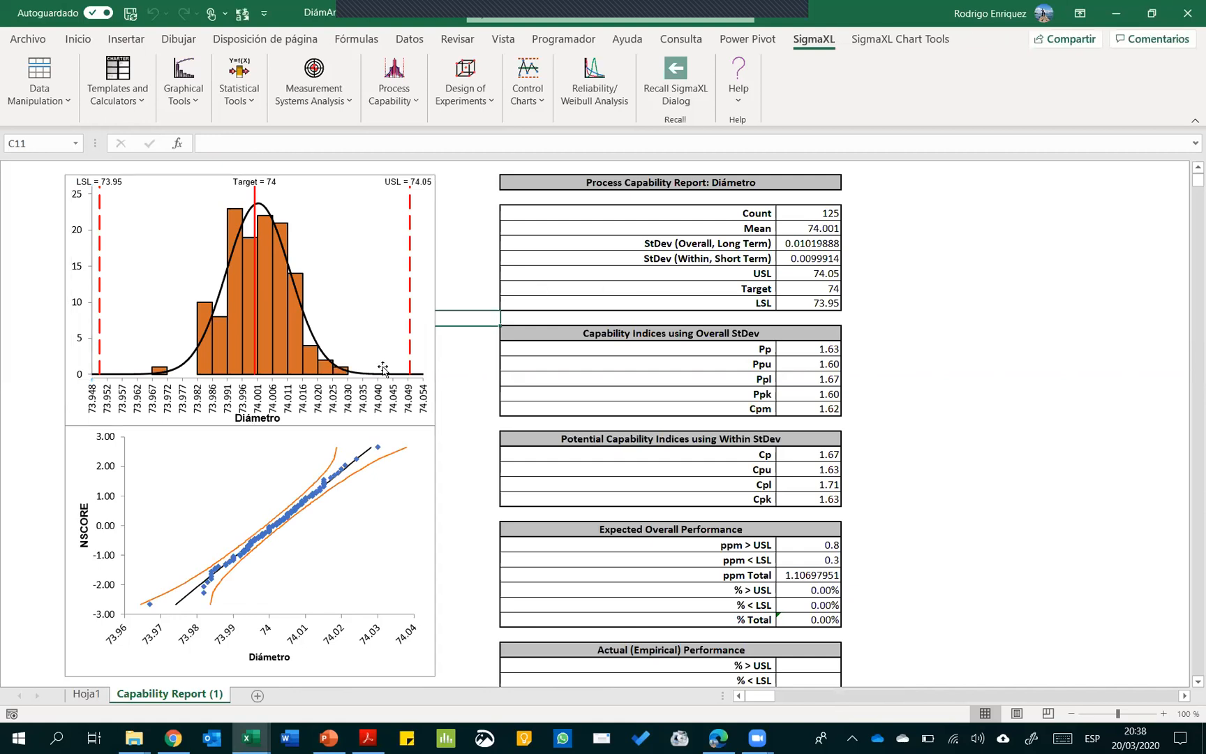
left_click(935, 303)
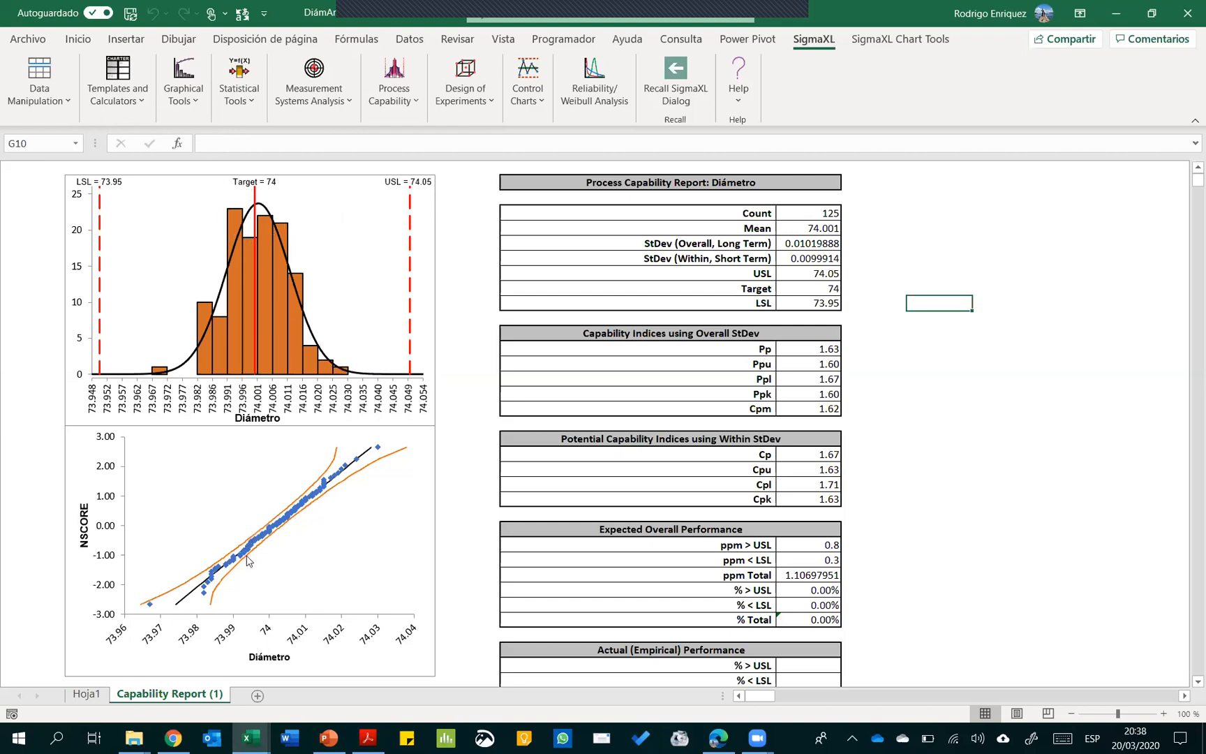
scroll(272, 466, "down", 2)
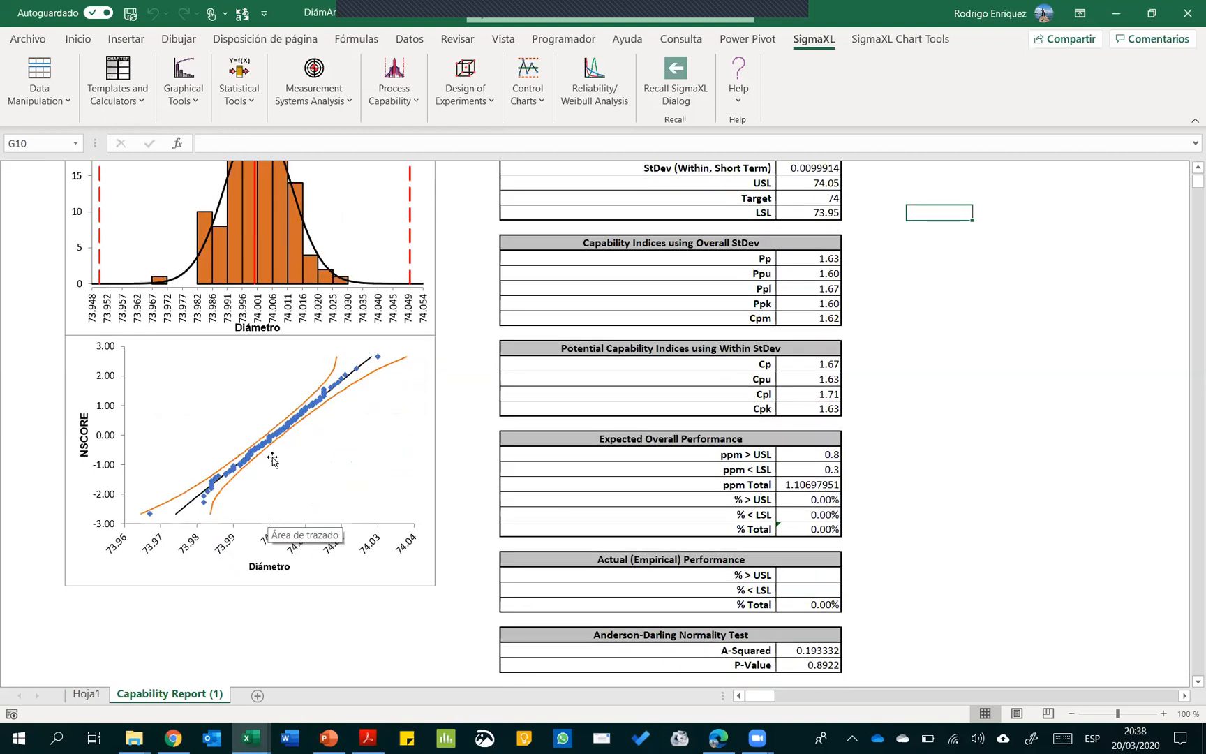
scroll(262, 421, "down", 2)
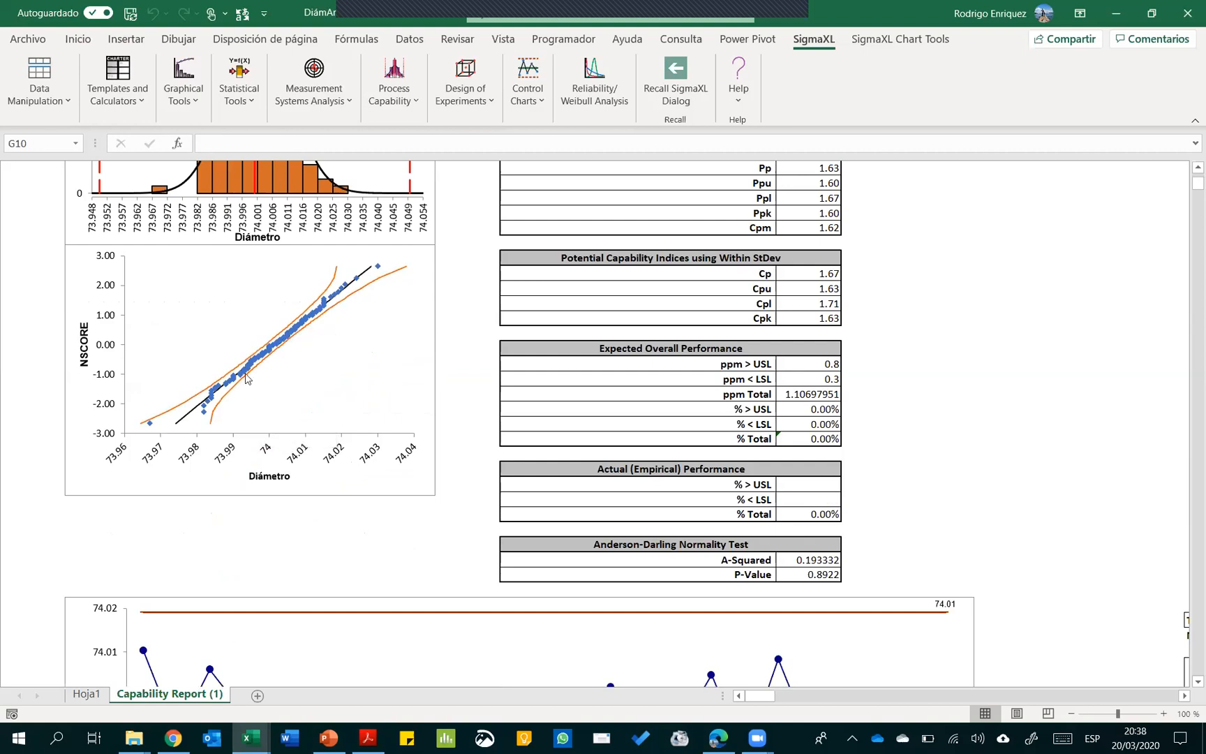
scroll(388, 276, "up", 4)
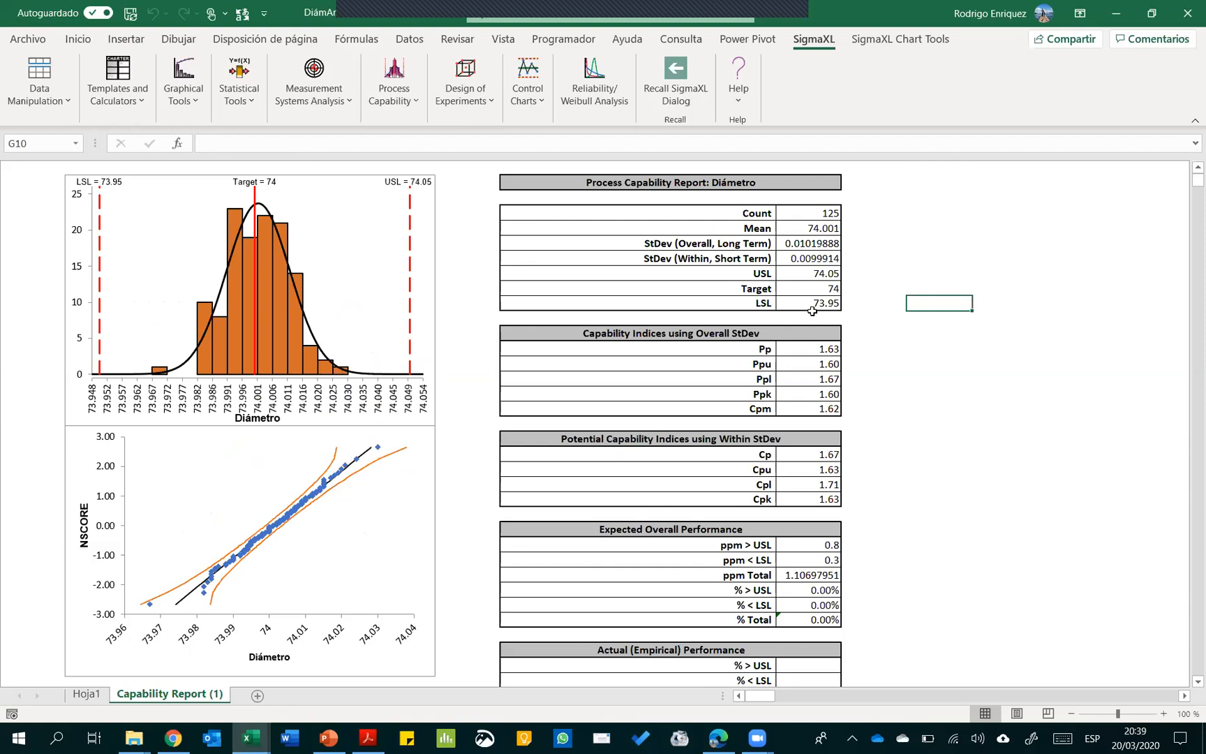
Check the A-Squared and P-Value of the report's Anderson-Darling normality test
scroll(774, 440, "down", 6)
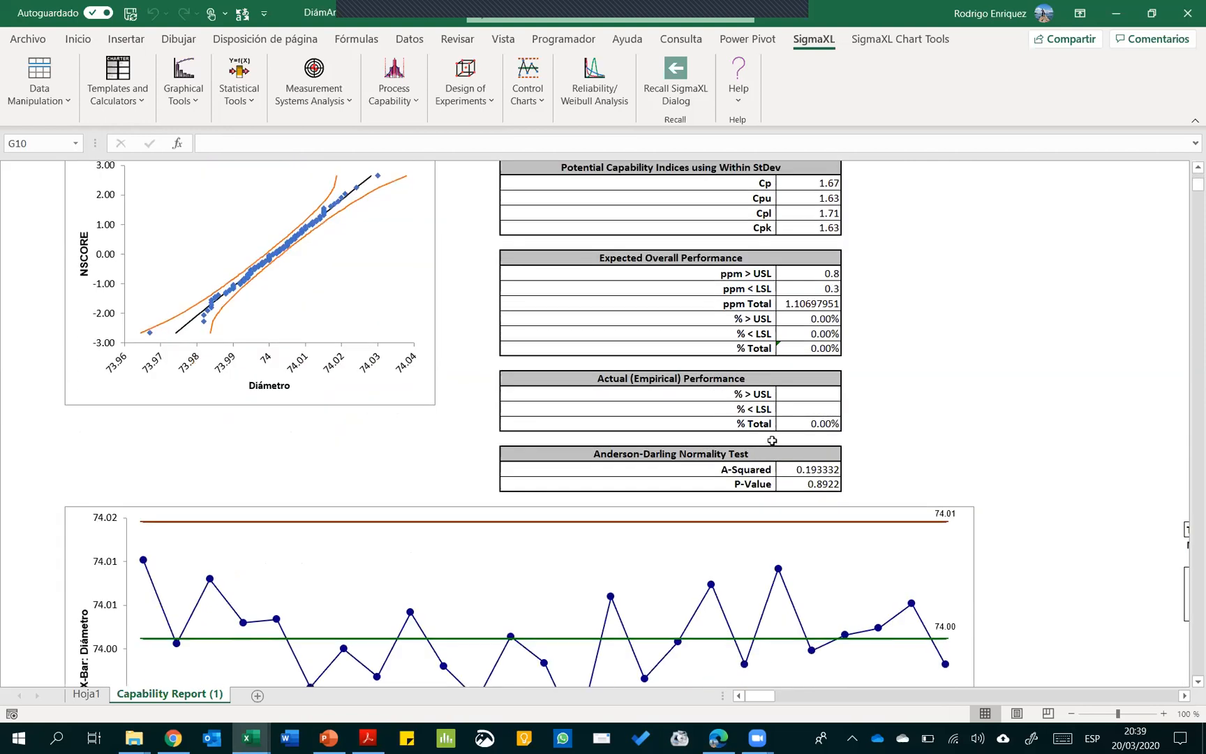
left_click(700, 467)
left_click(792, 469)
left_click(802, 483)
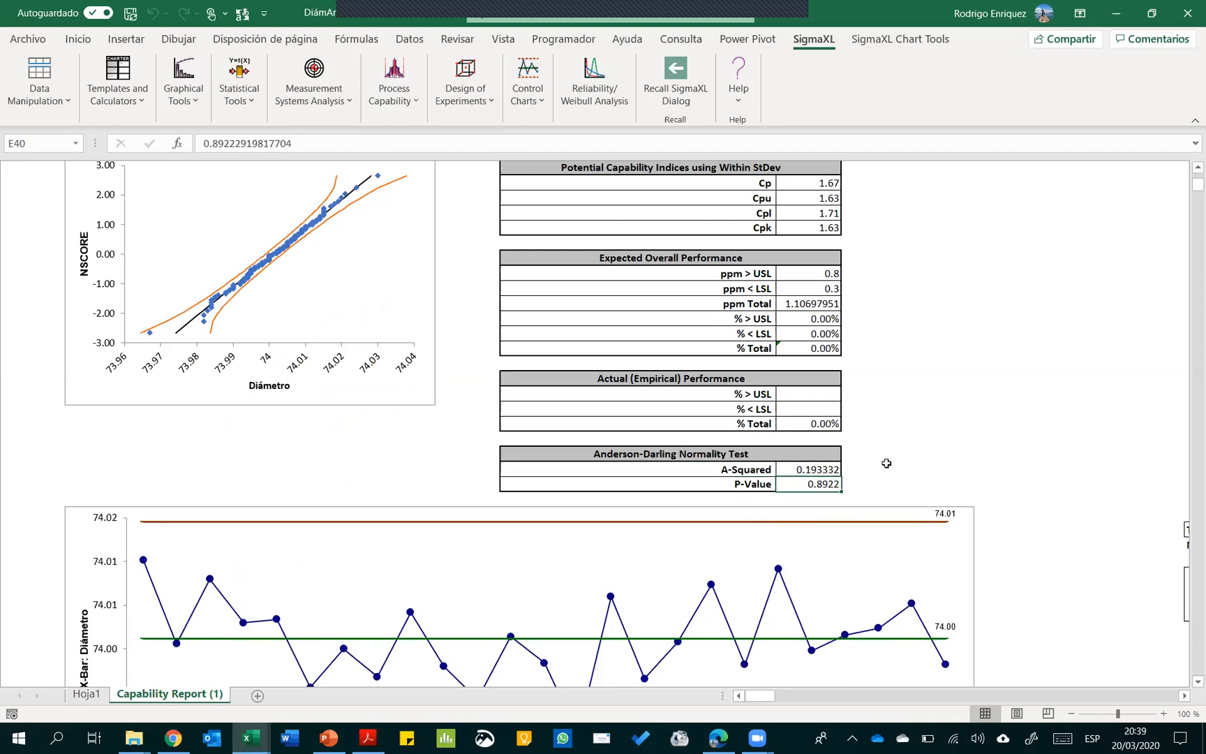
Review the report's count, mean, USL, target, and the overall and within standard deviation entries
scroll(729, 470, "up", 6)
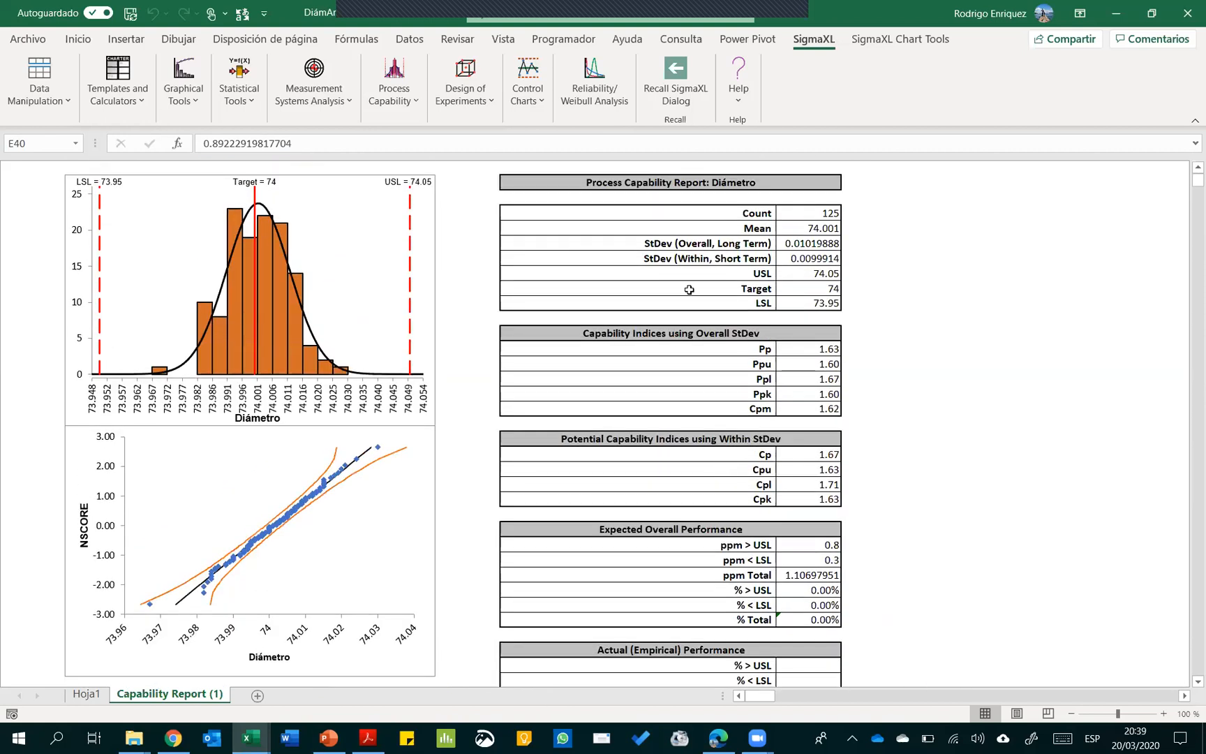
left_click(818, 215)
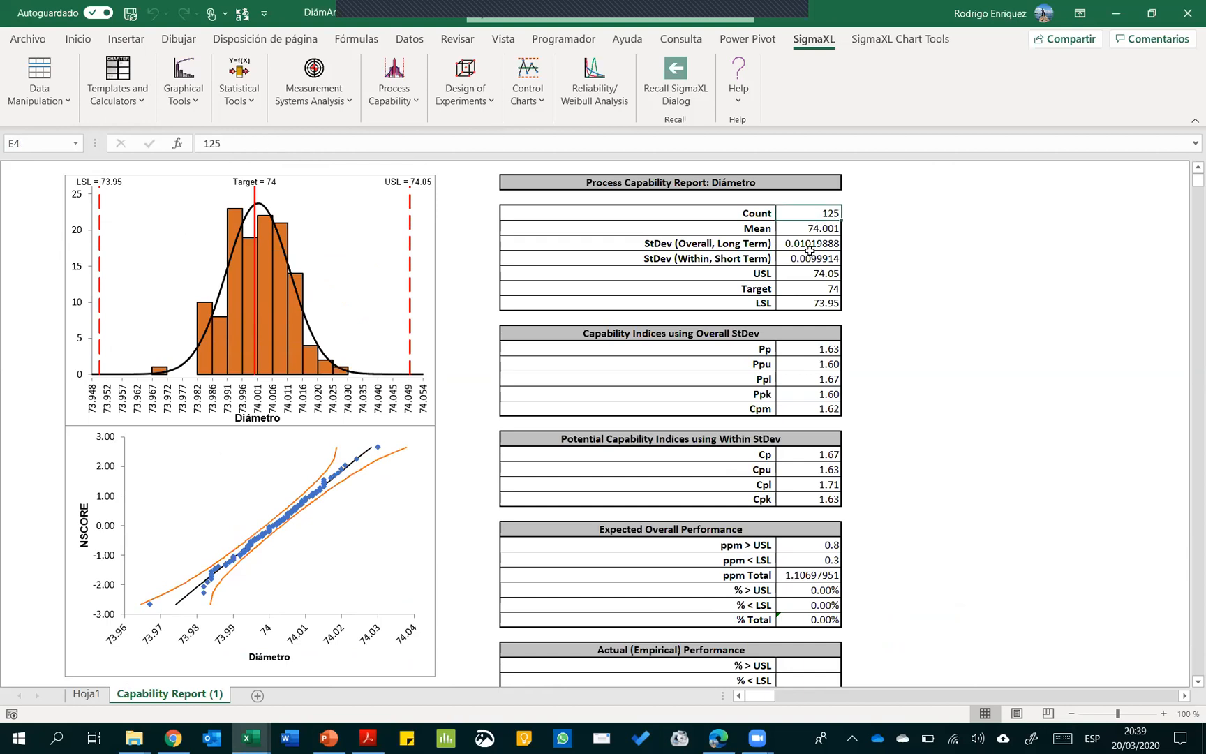
left_click(802, 229)
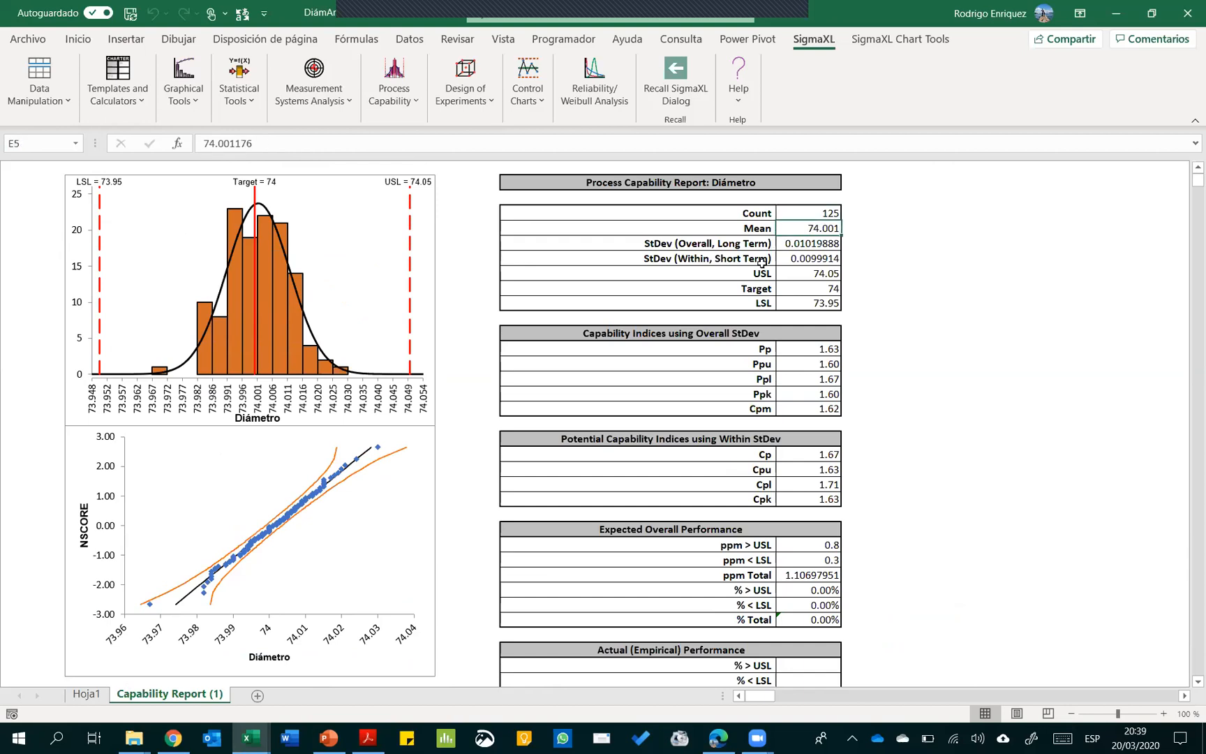
left_click(816, 274)
left_click(808, 289)
left_click(674, 244)
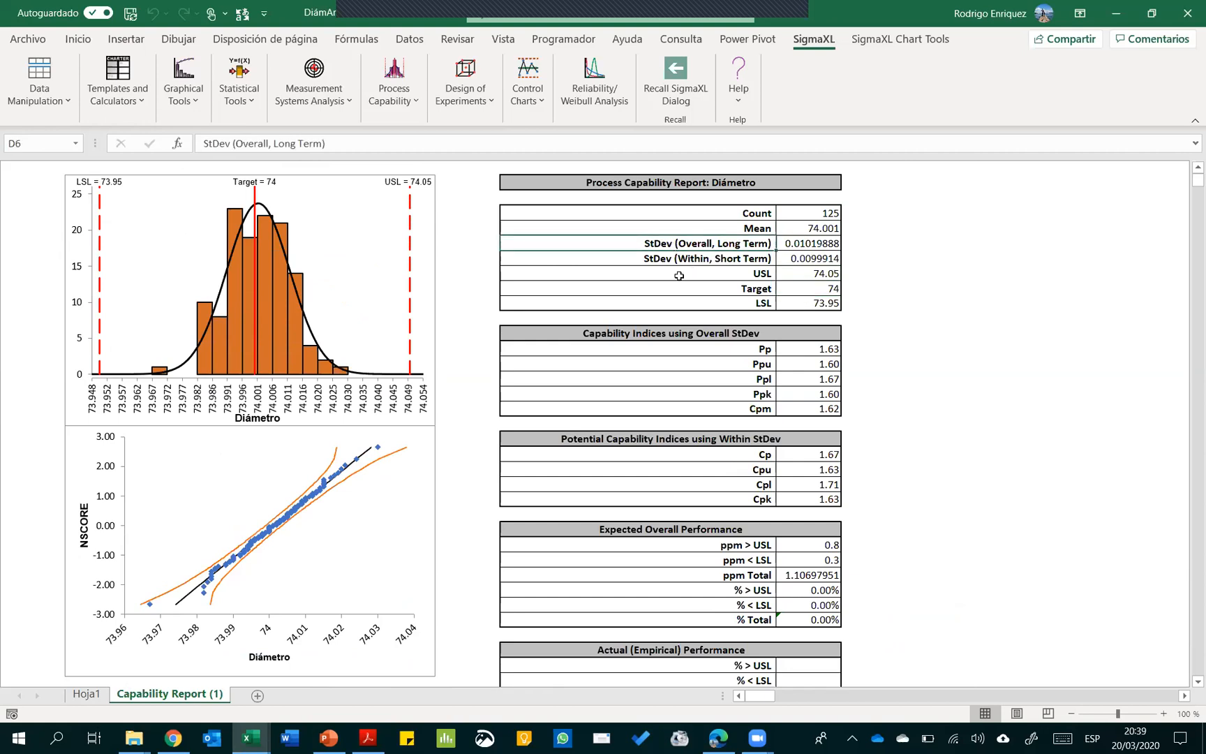
left_click(701, 258)
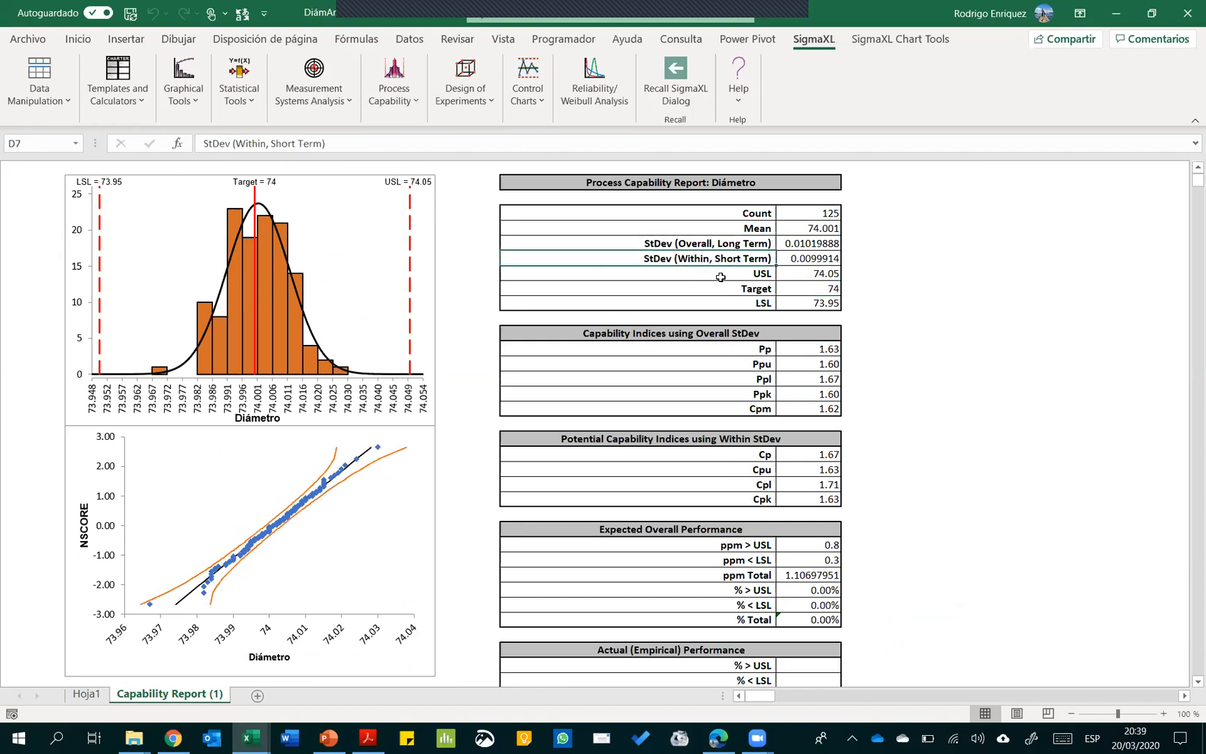
Compare the overall capability indices Pp and Ppk with the potential capability indices Cp and Cpk
scroll(723, 276, "down", 2)
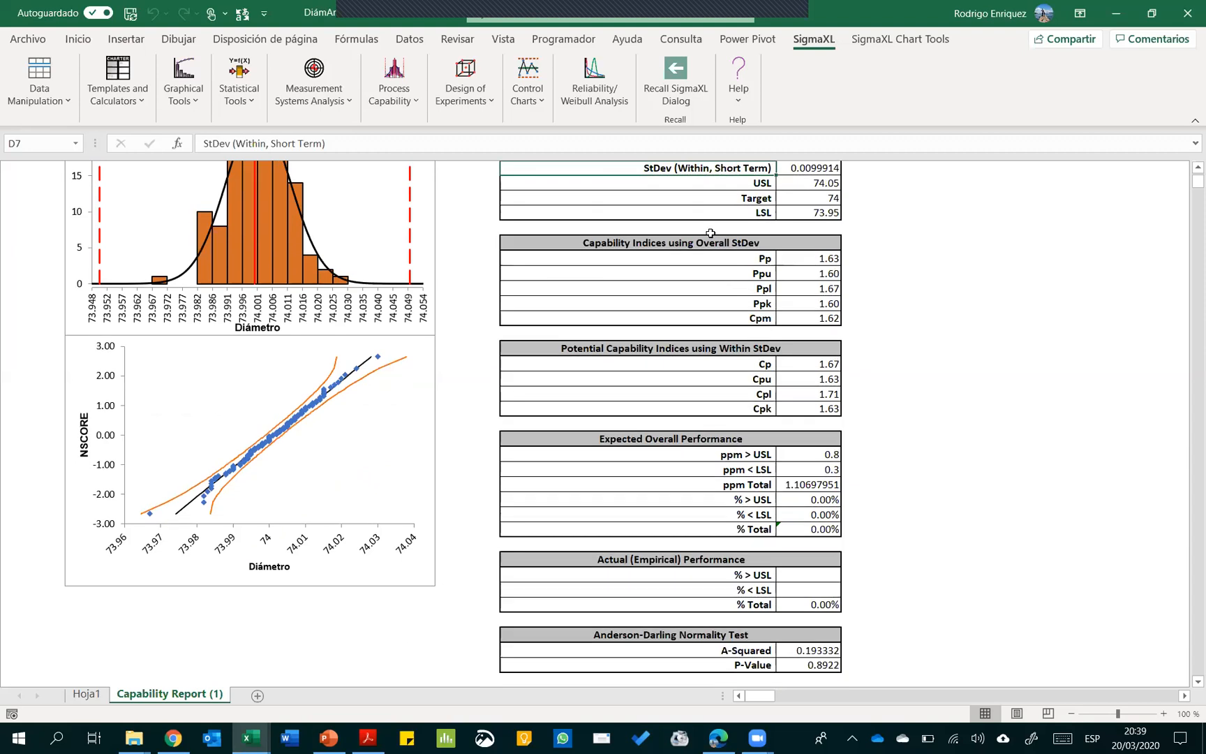
left_click_drag(758, 258, 796, 319)
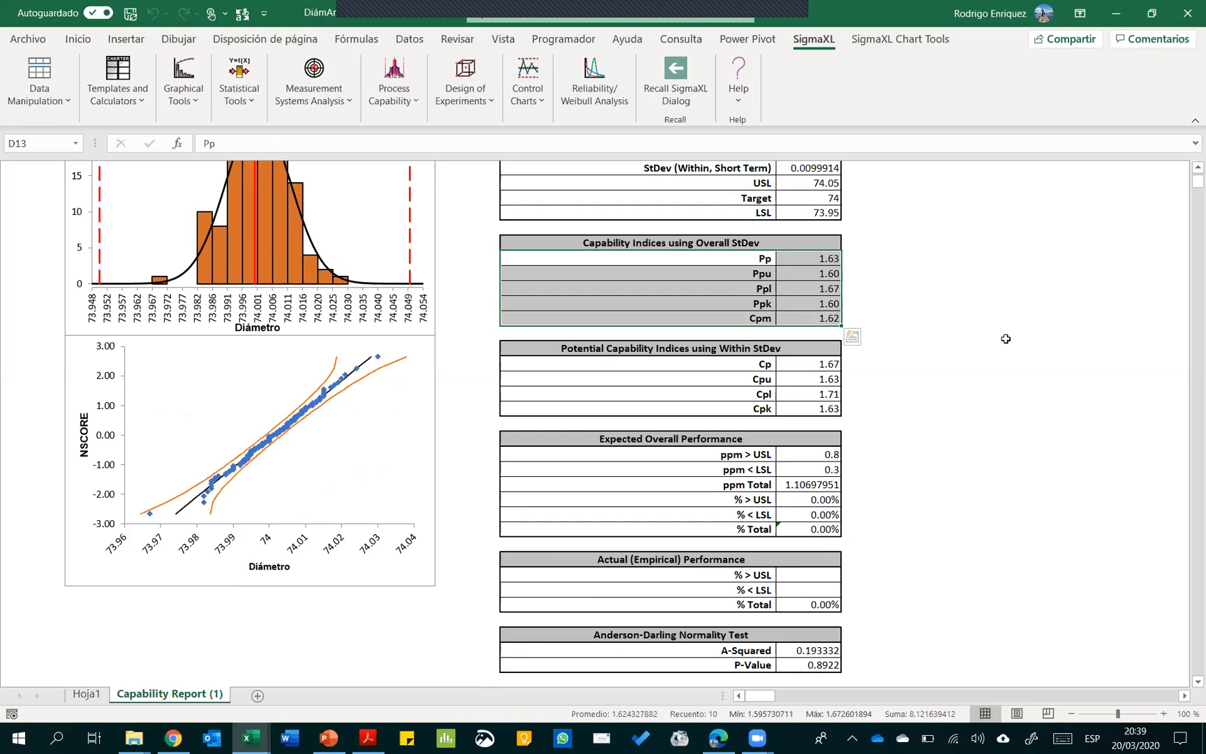
left_click(803, 256)
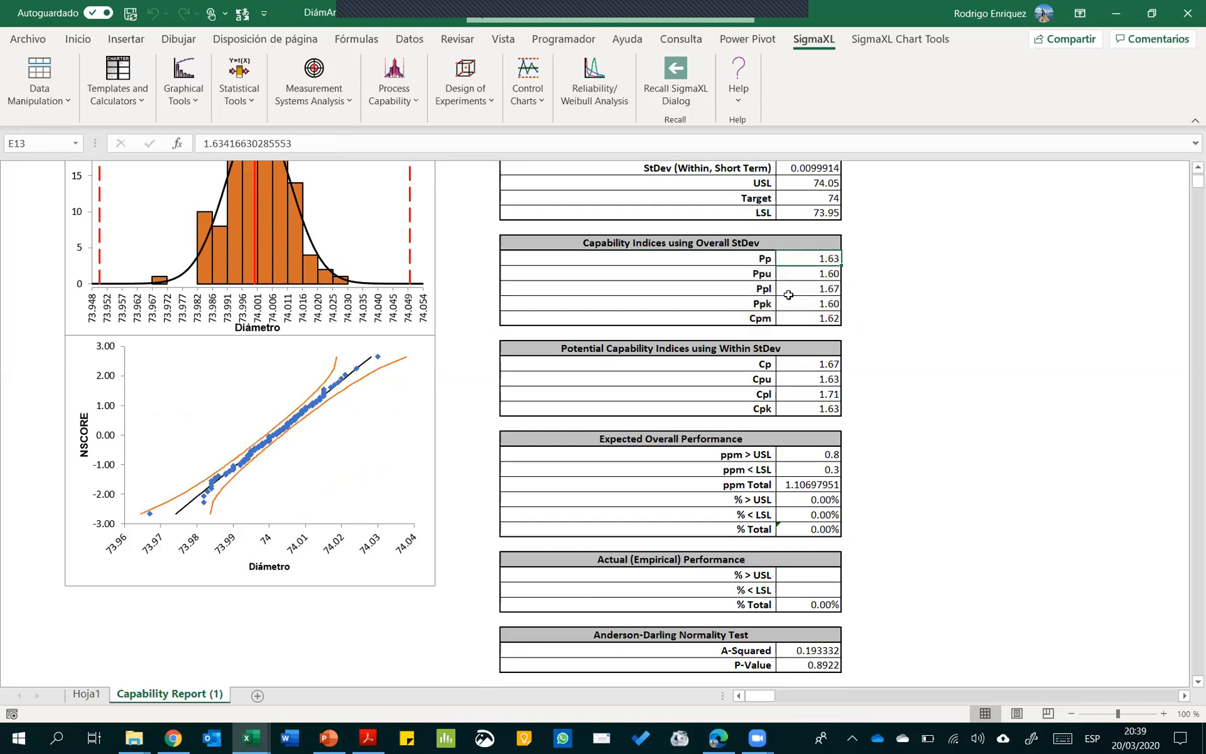
left_click(791, 302, "ctrl")
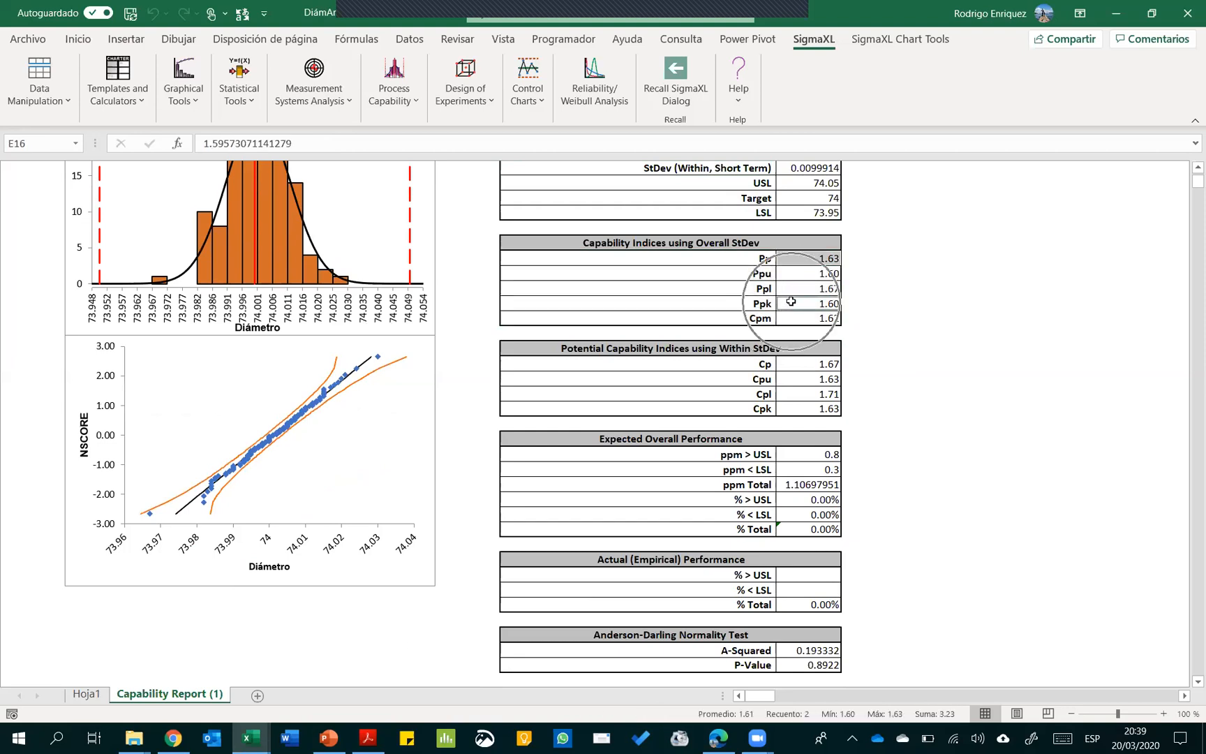
left_click(788, 365)
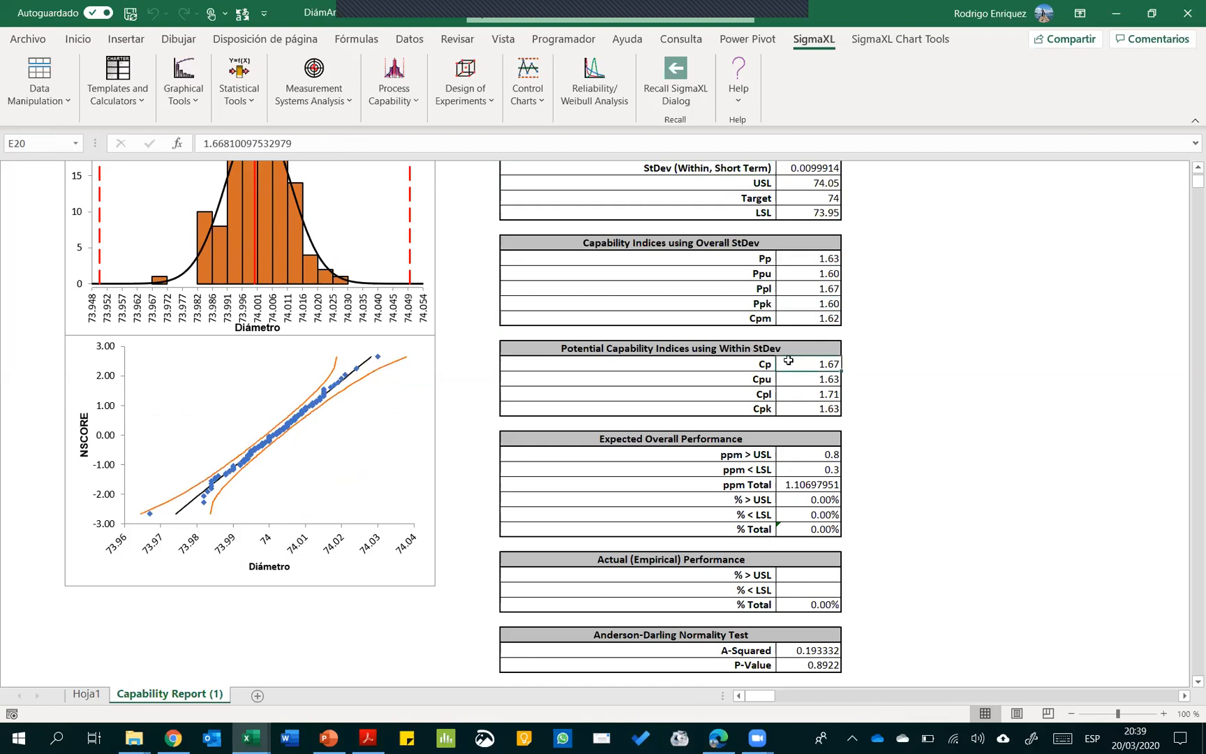
left_click(793, 411, "ctrl")
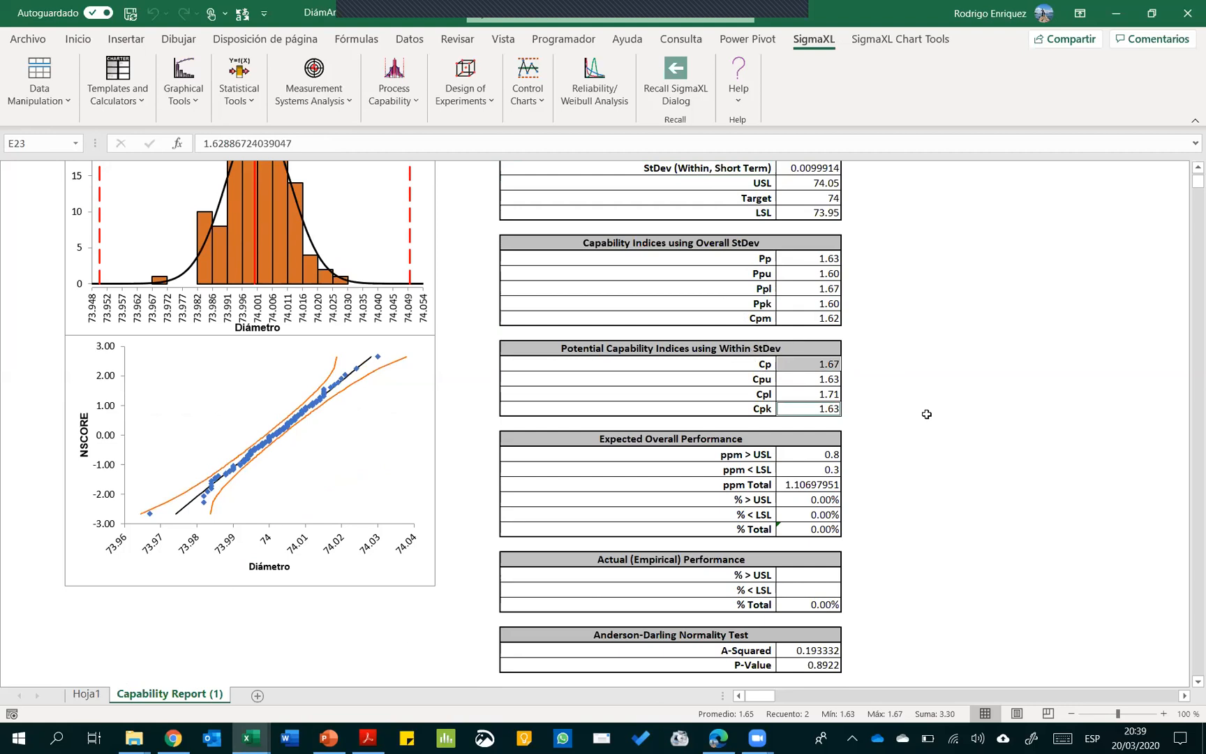
Sketch an ink specification range line labelled LI and LS beside the indices, and mark the process spread on it and under the histogram
mouse_move(883, 288)
left_mouse_down()
mouse_move(883, 312)
mouse_move(1042, 293)
left_mouse_up()
left_click_drag(855, 332, 877, 339)
left_click_drag(1038, 315, 1065, 337)
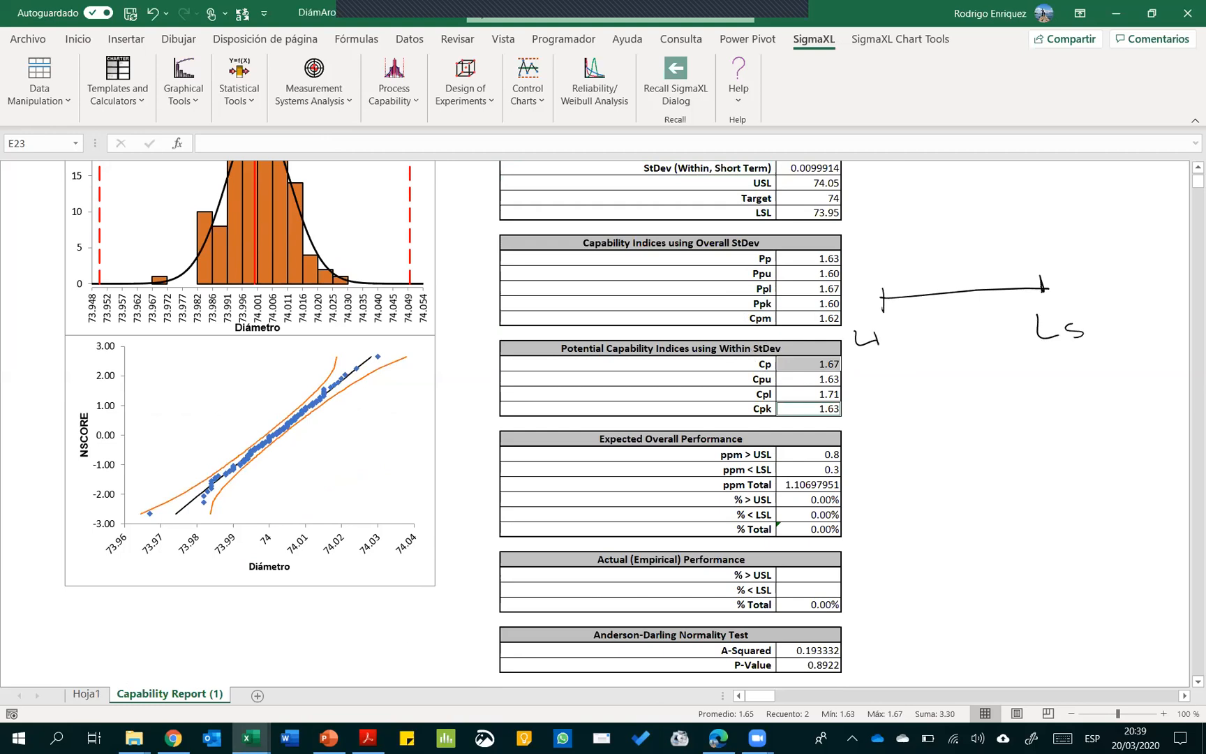
mouse_move(145, 248)
left_mouse_down()
mouse_move(149, 305)
mouse_move(341, 280)
mouse_move(344, 291)
mouse_move(345, 275)
left_mouse_up()
mouse_move(894, 265)
left_mouse_down()
mouse_move(896, 297)
mouse_move(951, 267)
mouse_move(957, 293)
mouse_move(931, 272)
mouse_move(950, 268)
left_mouse_up()
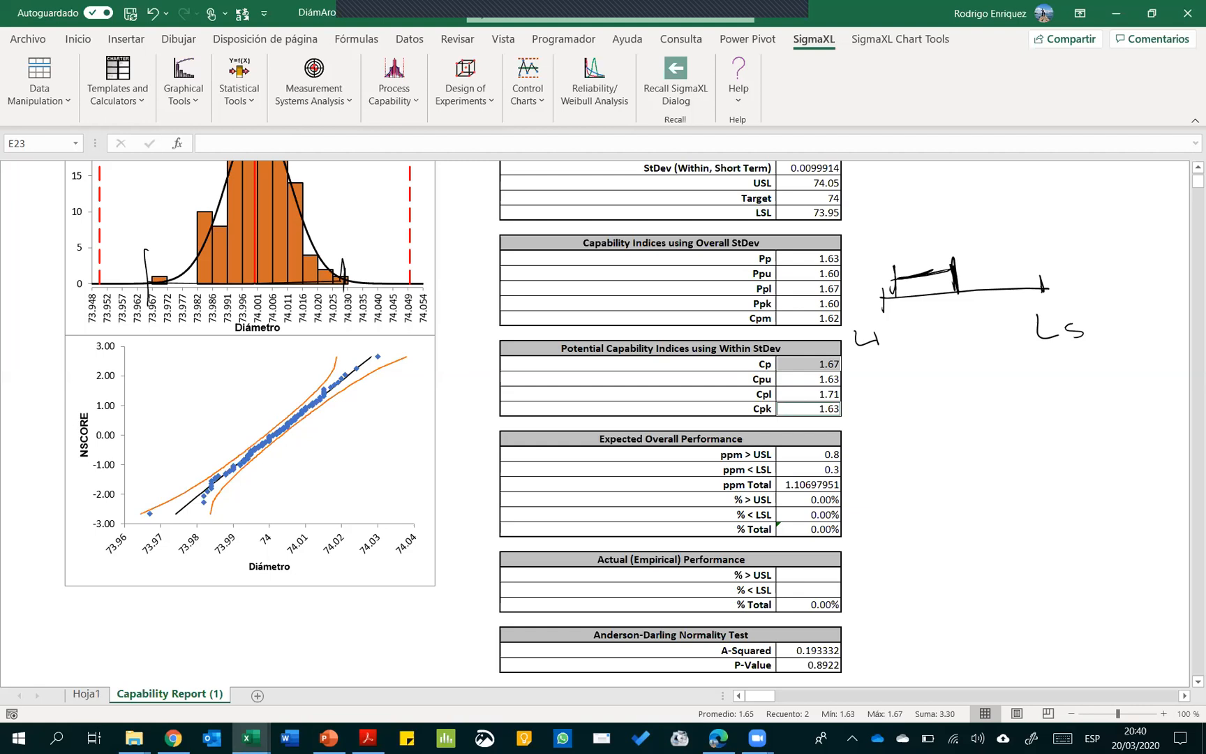
Select the Cp value, then draw an arrow to the spread bar and redraw the sketch's upper limit mark closer to it, undoing surplus strokes
left_click(827, 366)
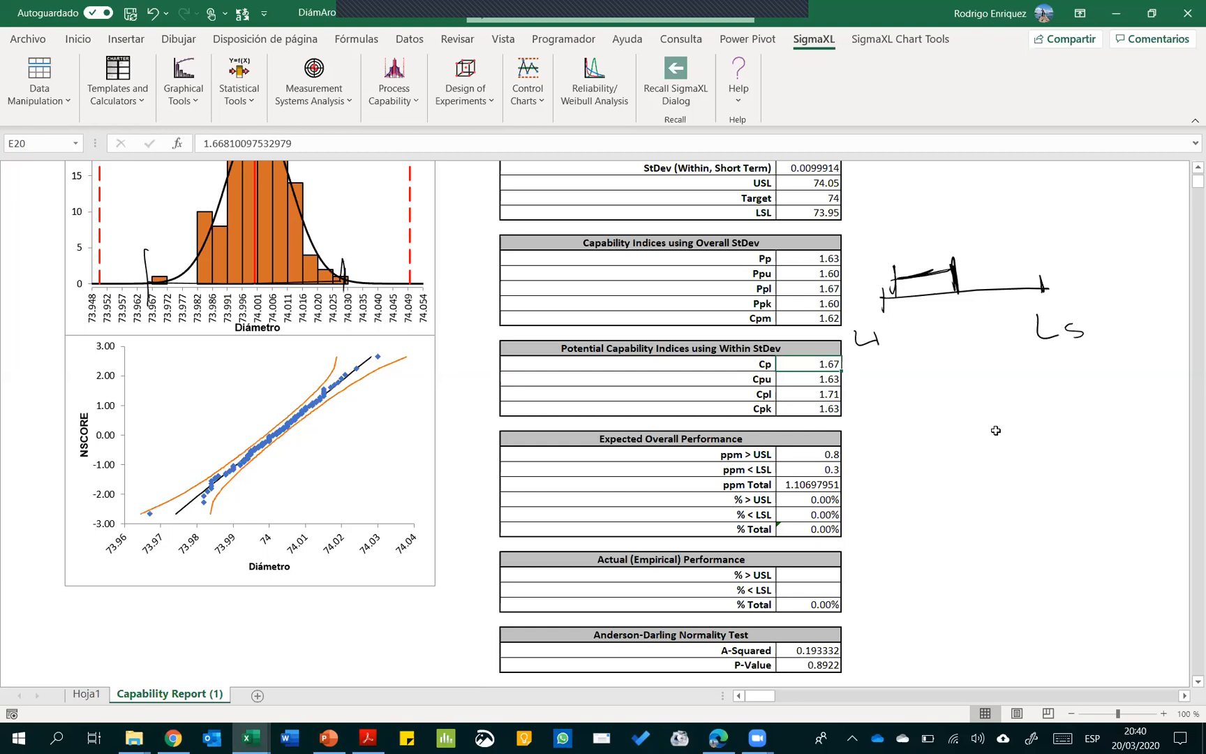
left_click_drag(931, 212, 914, 264)
left_click_drag(904, 256, 926, 254)
left_click(1042, 284)
left_click_drag(983, 259, 986, 301)
mouse_move(880, 275)
left_mouse_down()
mouse_move(880, 307)
mouse_move(889, 267)
mouse_move(973, 253)
left_mouse_up()
key("ctrl+z")
key("ctrl+z")
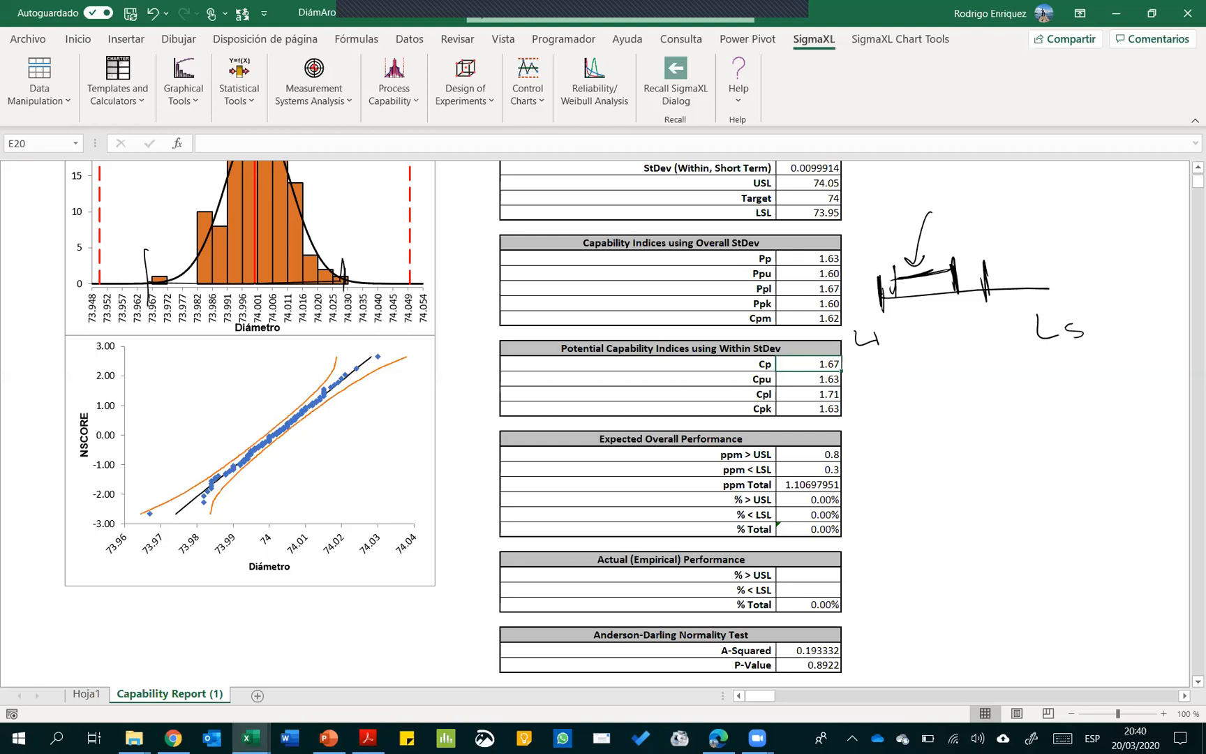
Draw an arrow under the ink range line, write 1.67 beneath it, and thicken the process spread bar
left_click_drag(886, 329, 986, 317)
mouse_move(896, 357)
left_mouse_down()
mouse_move(904, 351)
mouse_move(907, 368)
mouse_move(969, 339)
mouse_move(959, 363)
left_mouse_up()
left_click(922, 365)
left_click_drag(922, 269, 939, 266)
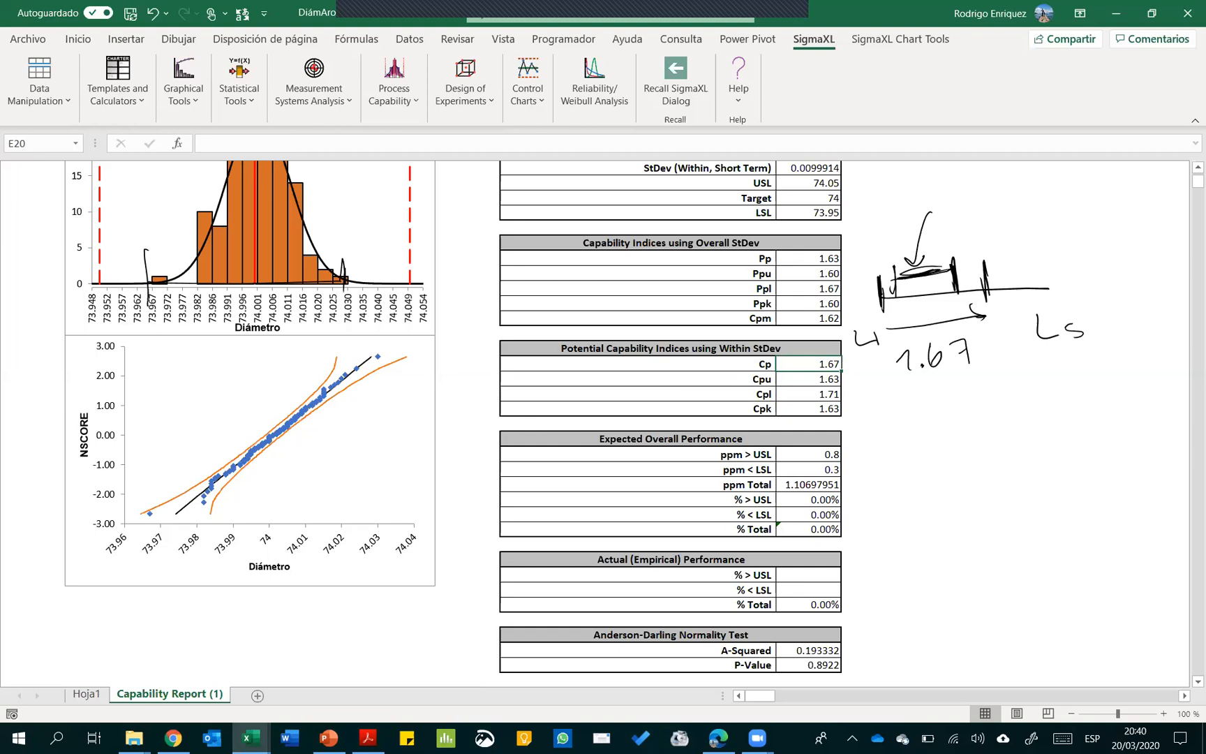
Sketch a second specification range line beside the expected performance table, with limit marks and a centred spread bar
mouse_move(913, 450)
left_mouse_down()
mouse_move(917, 501)
mouse_move(1069, 469)
left_mouse_up()
left_click(1072, 449)
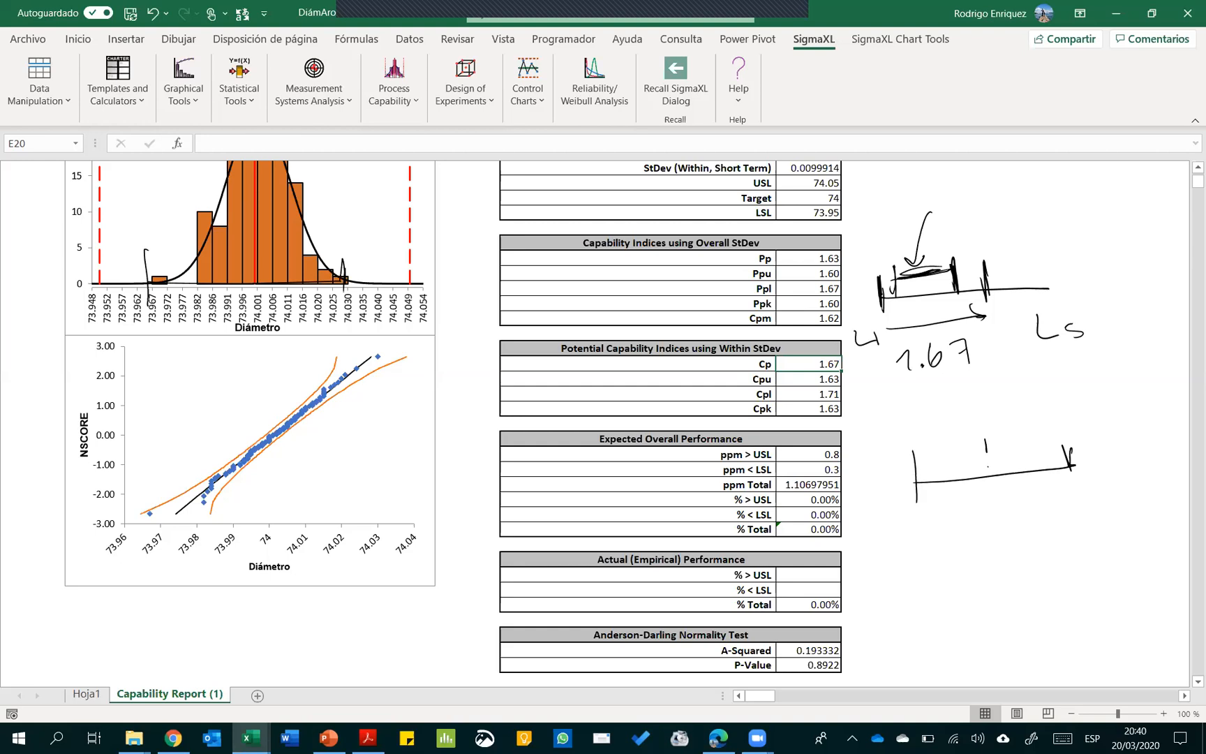
mouse_move(946, 468)
left_mouse_down()
mouse_move(948, 487)
mouse_move(1016, 463)
left_mouse_up()
mouse_move(1015, 458)
left_mouse_down()
mouse_move(1016, 479)
mouse_move(1016, 464)
left_mouse_up()
Review the expected overall performance entries for ppm above USL, ppm below LSL and total ppm
left_click(820, 455)
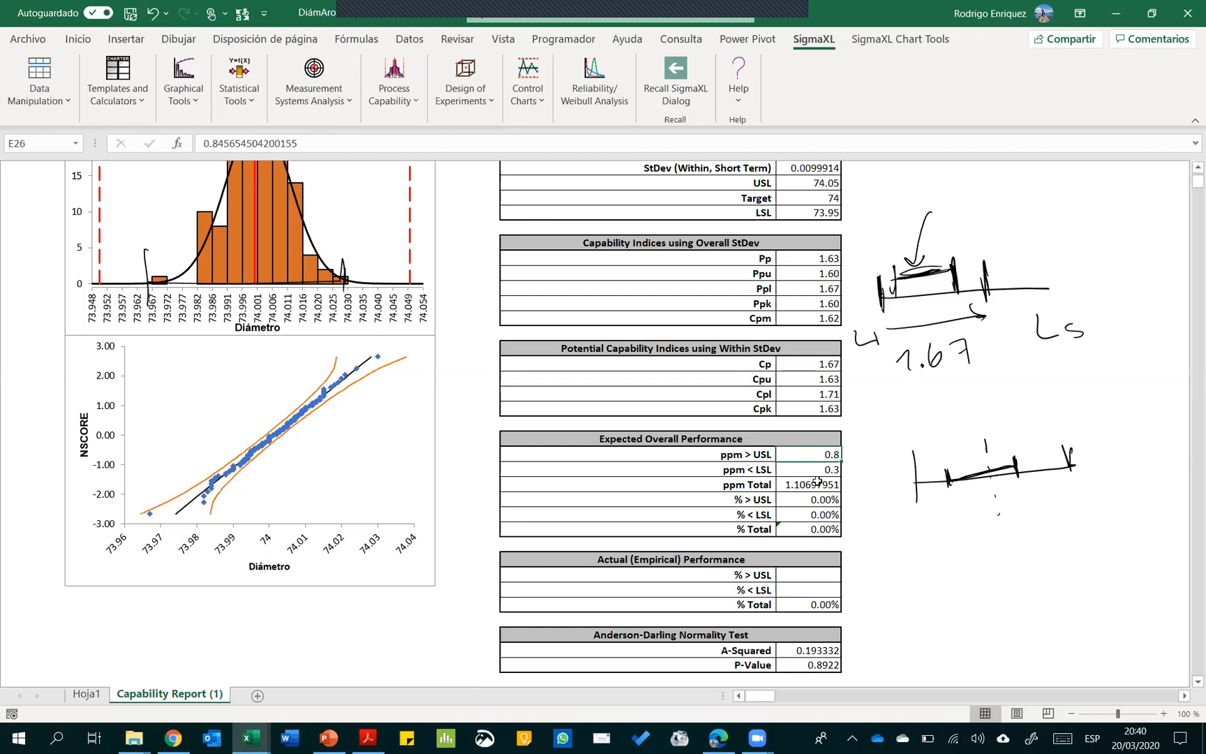
scroll(817, 482, "down", 1)
scroll(817, 482, "down", 1)
left_click(743, 364)
left_click(823, 364)
left_click(802, 381)
left_click(799, 394)
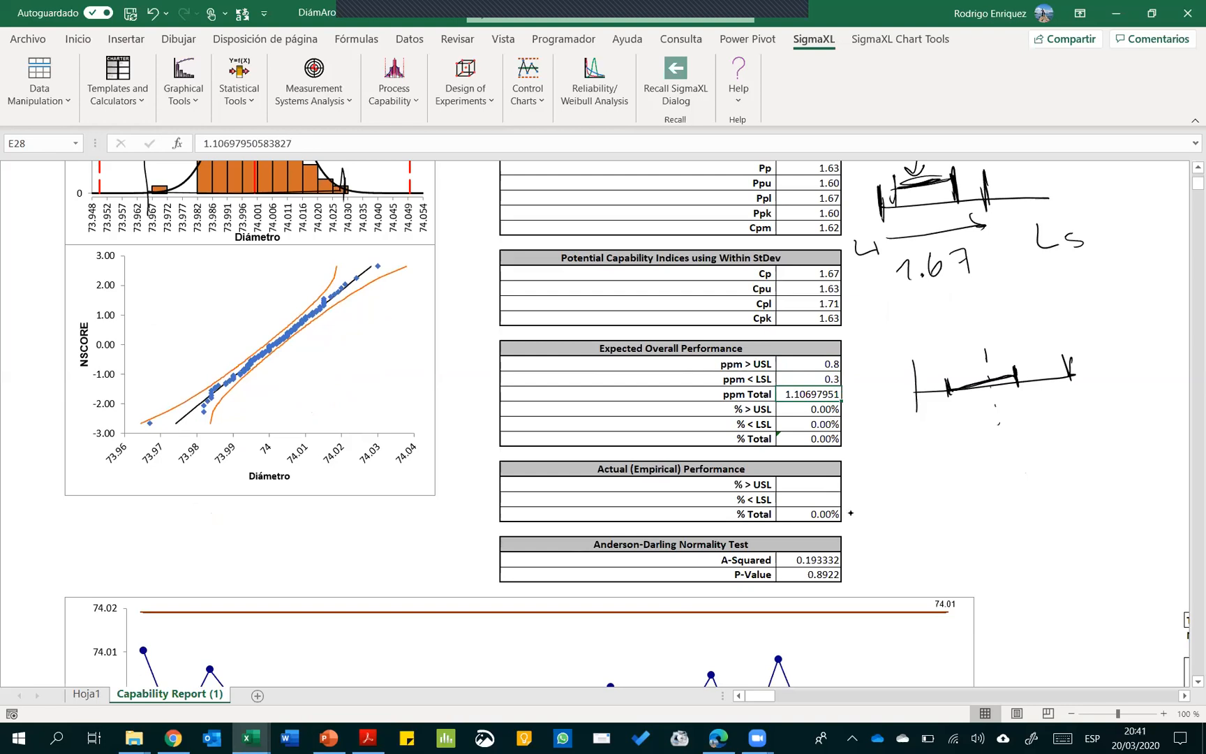
Write the ink note Z=6=3,4 PPM below the second range sketch
mouse_move(881, 458)
left_mouse_down()
mouse_move(912, 482)
mouse_move(1014, 450)
mouse_move(1019, 462)
mouse_move(1064, 468)
left_mouse_up()
left_click_drag(1074, 432, 1113, 454)
mouse_move(1114, 427)
left_mouse_down()
mouse_move(1116, 441)
mouse_move(1137, 438)
left_mouse_up()
mouse_move(1154, 439)
left_mouse_down()
mouse_move(1156, 422)
mouse_move(1170, 437)
left_mouse_up()
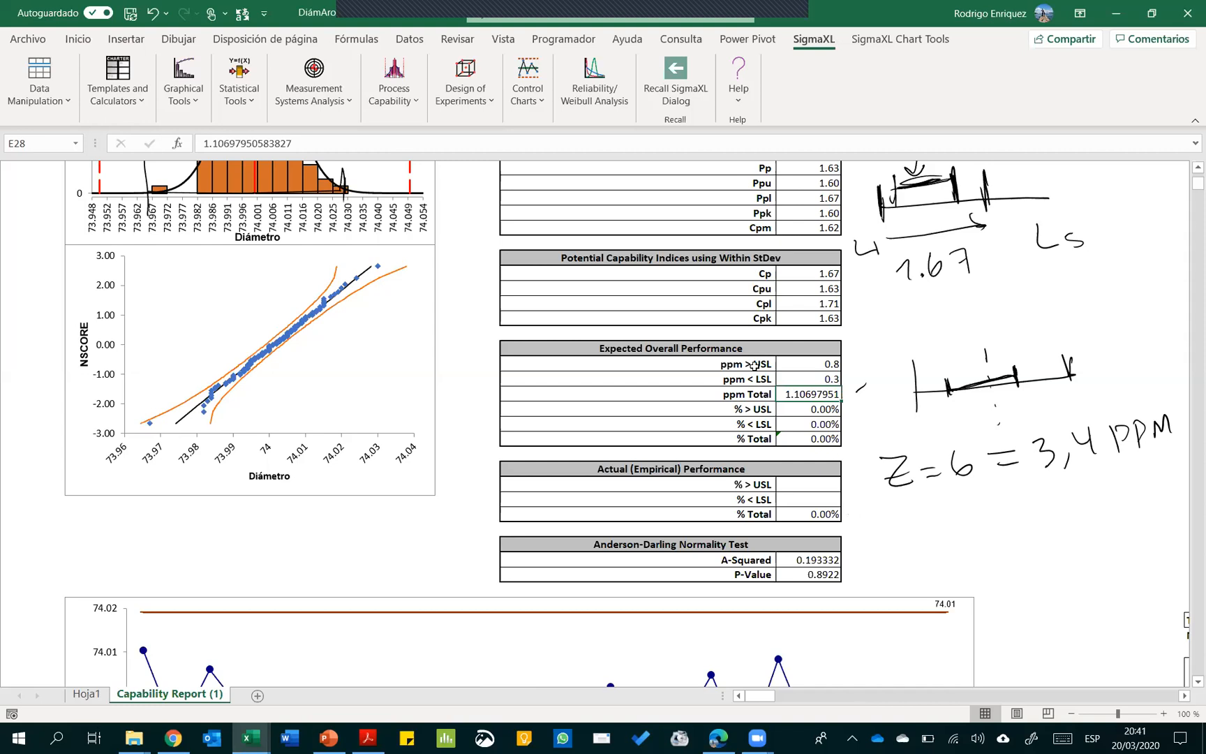
Write X̄-R in ink beside the report's X-Bar and R control charts
scroll(793, 470, "down", 6)
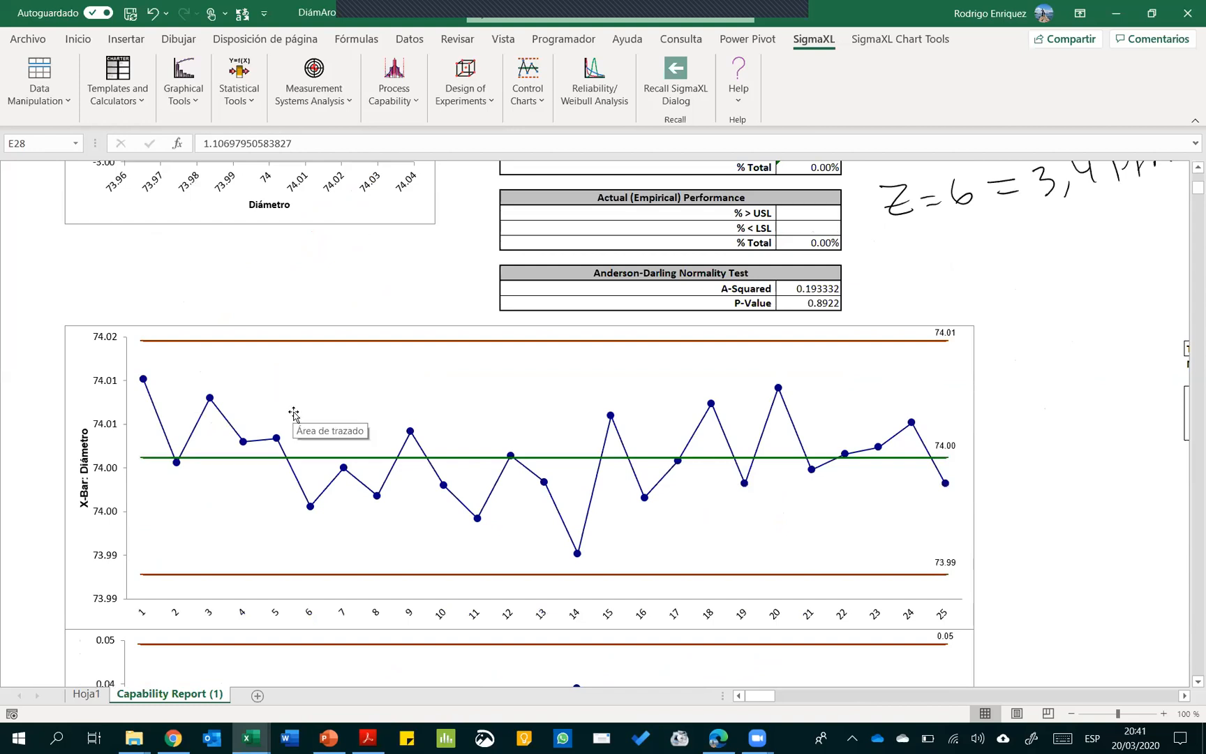
scroll(293, 413, "down", 4)
scroll(294, 414, "down", 4)
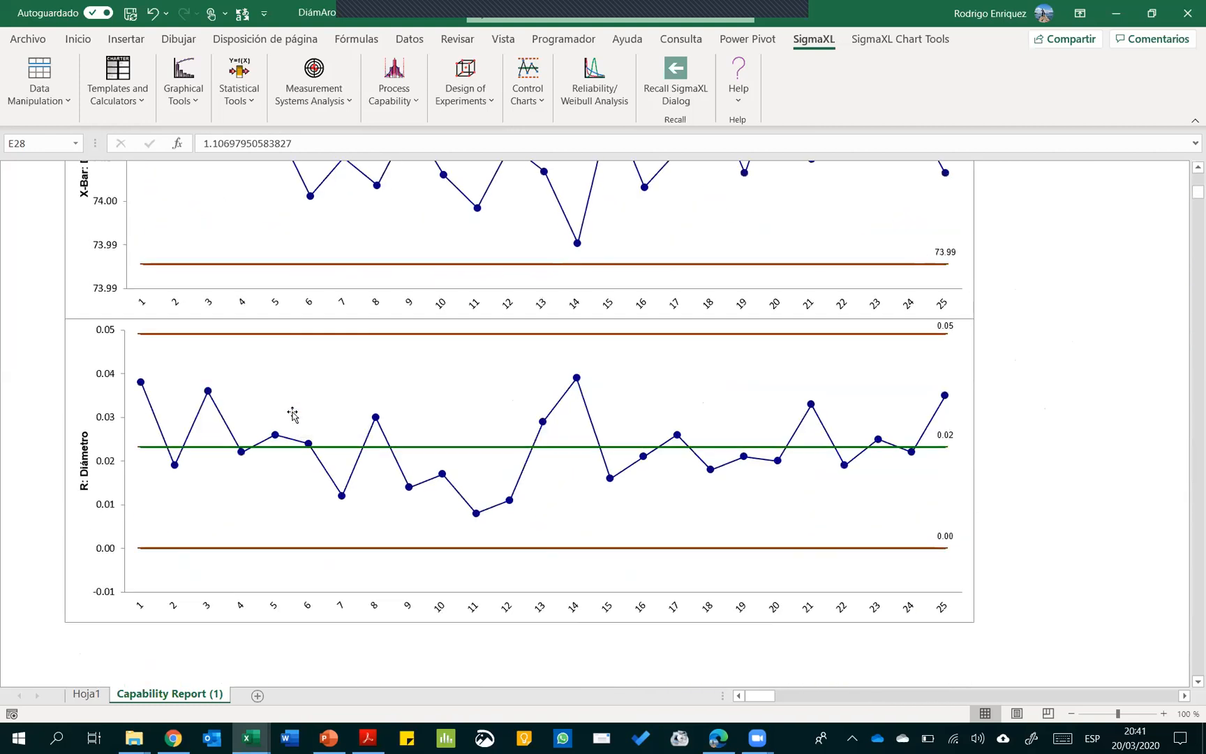
scroll(293, 413, "up", 3)
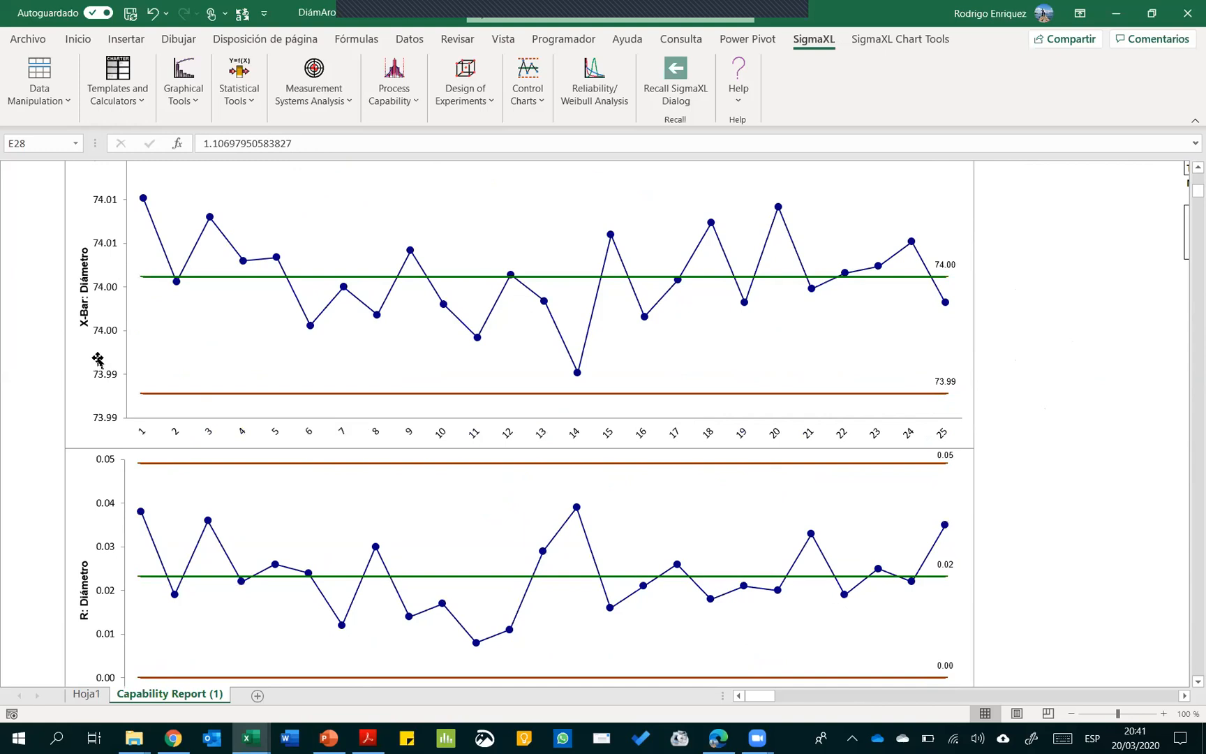
mouse_move(1004, 376)
left_mouse_down()
mouse_move(1048, 436)
mouse_move(1017, 444)
left_mouse_up()
mouse_move(1002, 373)
left_mouse_down()
mouse_move(1034, 366)
mouse_move(1083, 389)
left_mouse_up()
mouse_move(1092, 367)
left_mouse_down()
mouse_move(1104, 404)
mouse_move(1138, 373)
left_mouse_up()
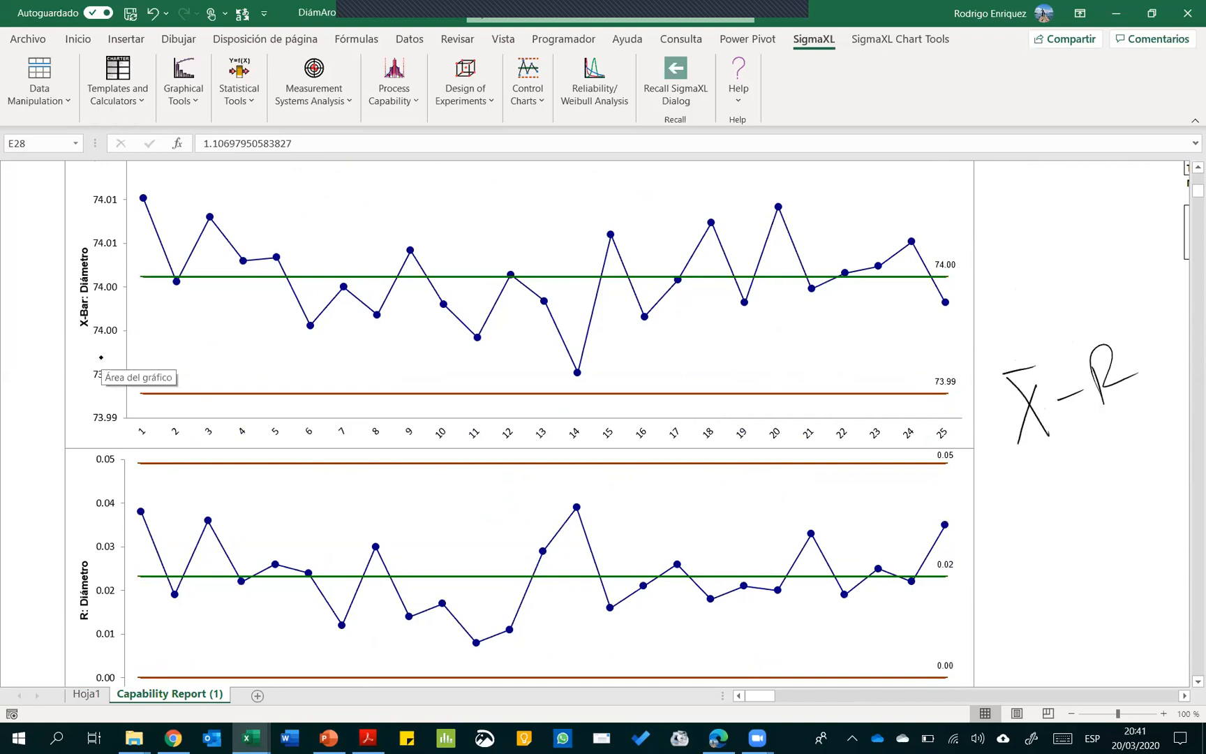
Circle the X̄ and draw arrows from X̄ and R to their charts, labelling them X̄ and R̄
mouse_move(1010, 321)
left_mouse_down()
mouse_move(1015, 444)
mouse_move(1046, 343)
mouse_move(1043, 244)
mouse_move(1008, 222)
mouse_move(1115, 240)
left_mouse_up()
left_click_drag(1097, 220, 1080, 249)
left_click_drag(1076, 201, 1101, 200)
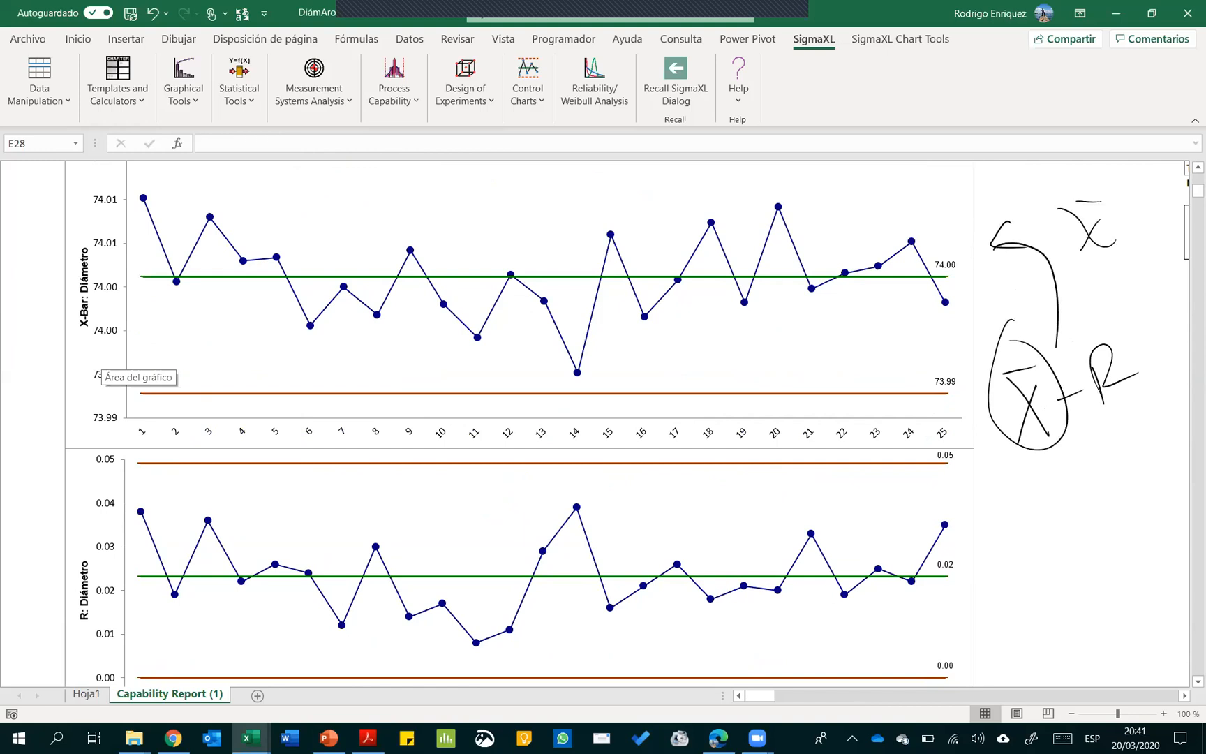
mouse_move(1106, 422)
left_mouse_down()
mouse_move(1002, 525)
mouse_move(1023, 521)
mouse_move(1005, 606)
left_mouse_up()
left_click_drag(1000, 558, 1046, 578)
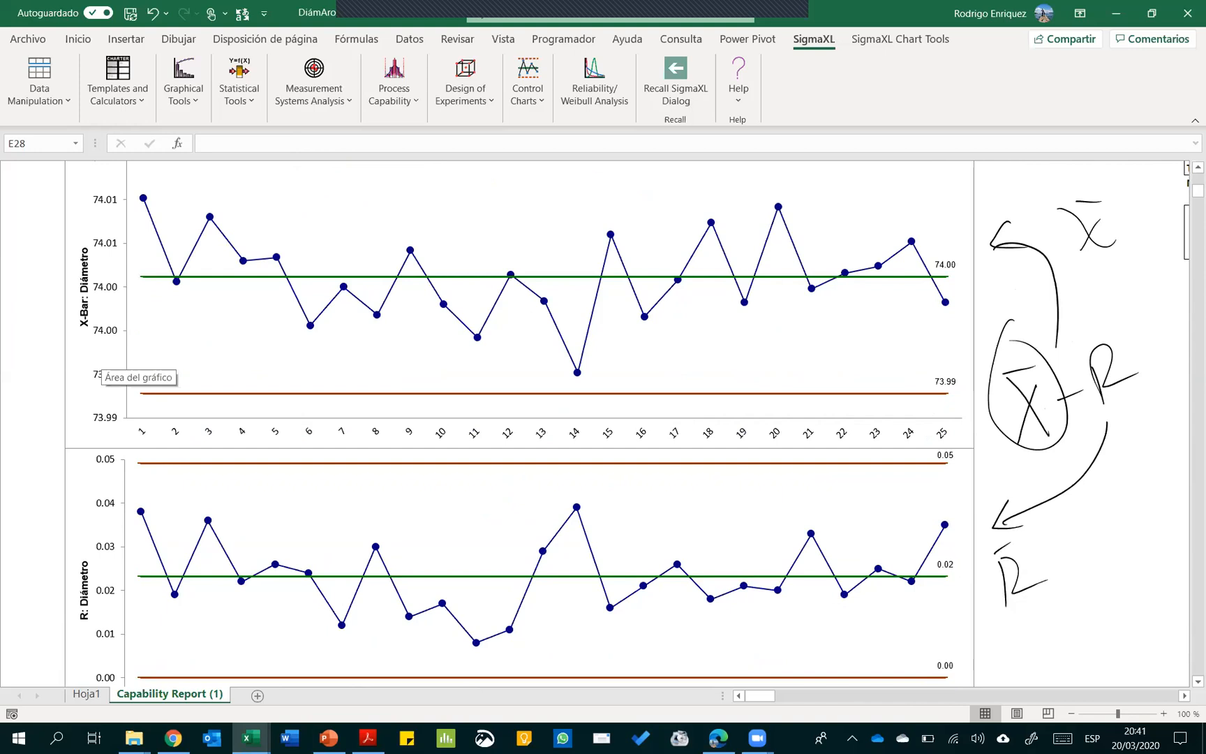
Erase all ink annotations beside the control charts
left_click(1088, 472)
mouse_move(1012, 341)
left_mouse_down()
mouse_move(1029, 408)
mouse_move(1104, 380)
left_mouse_up()
left_click_drag(1093, 238, 1089, 201)
left_click_drag(1056, 328, 1005, 234)
mouse_move(1004, 501)
left_mouse_down()
mouse_move(1034, 585)
mouse_move(1005, 602)
left_mouse_up()
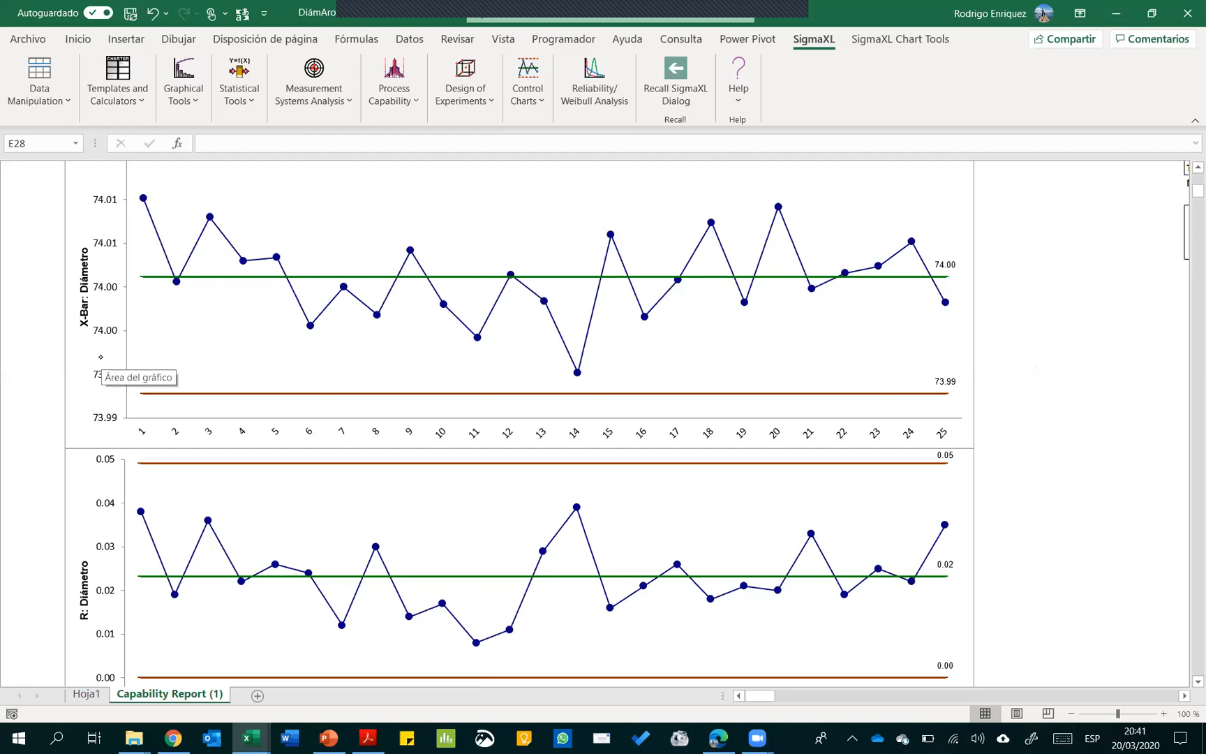
Examine the X-Bar and R control charts for process stability and return to the start of the capability report
scroll(237, 586, "down", 7)
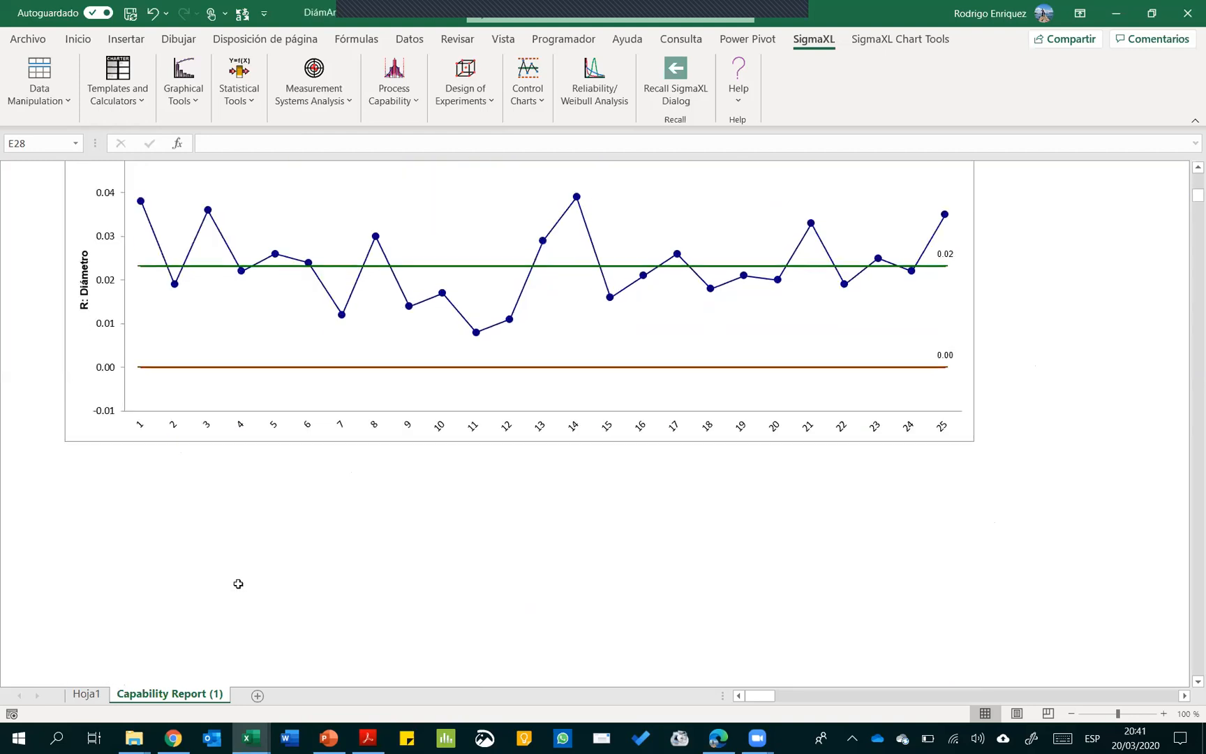
scroll(238, 583, "up", 9)
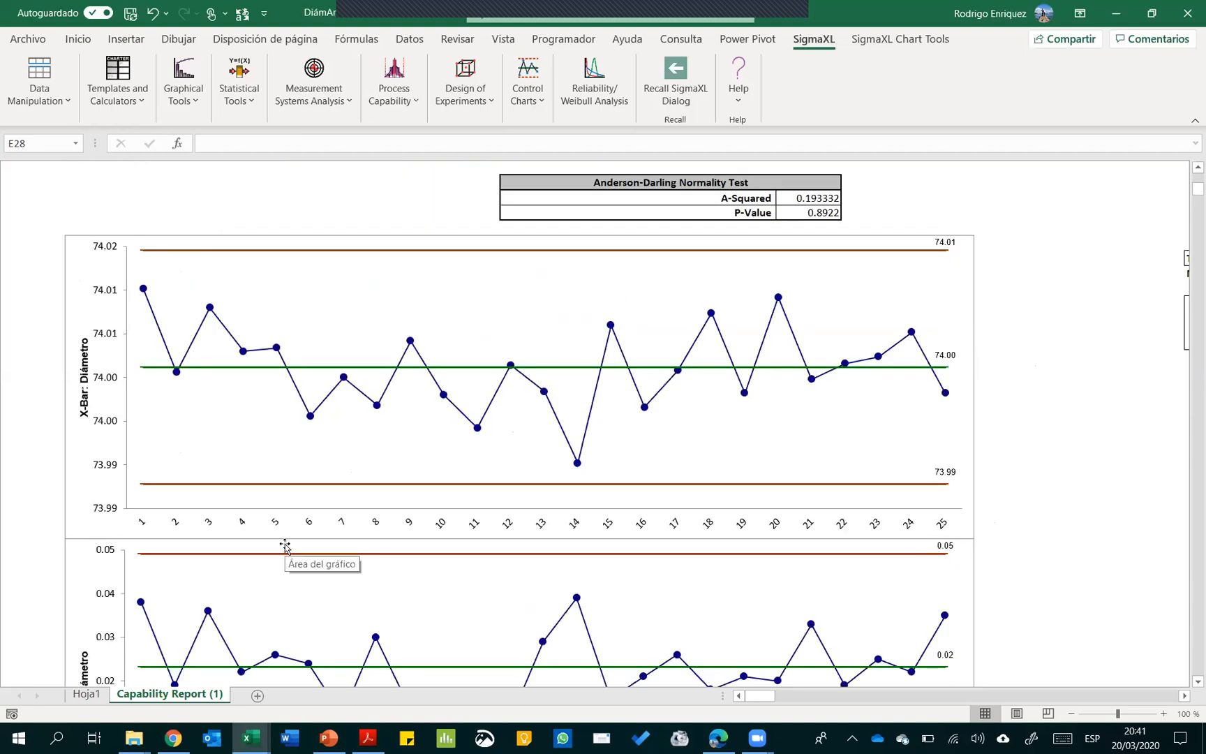
scroll(423, 439, "down", 2)
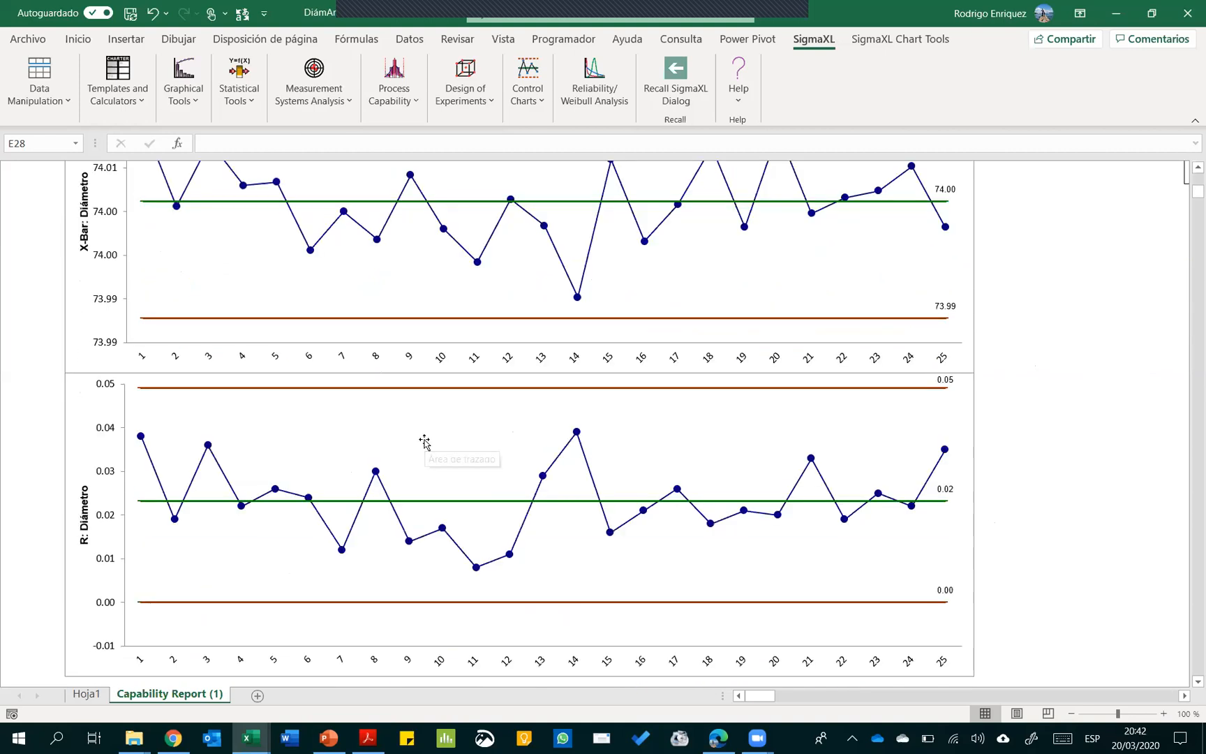
scroll(242, 472, "down", 3)
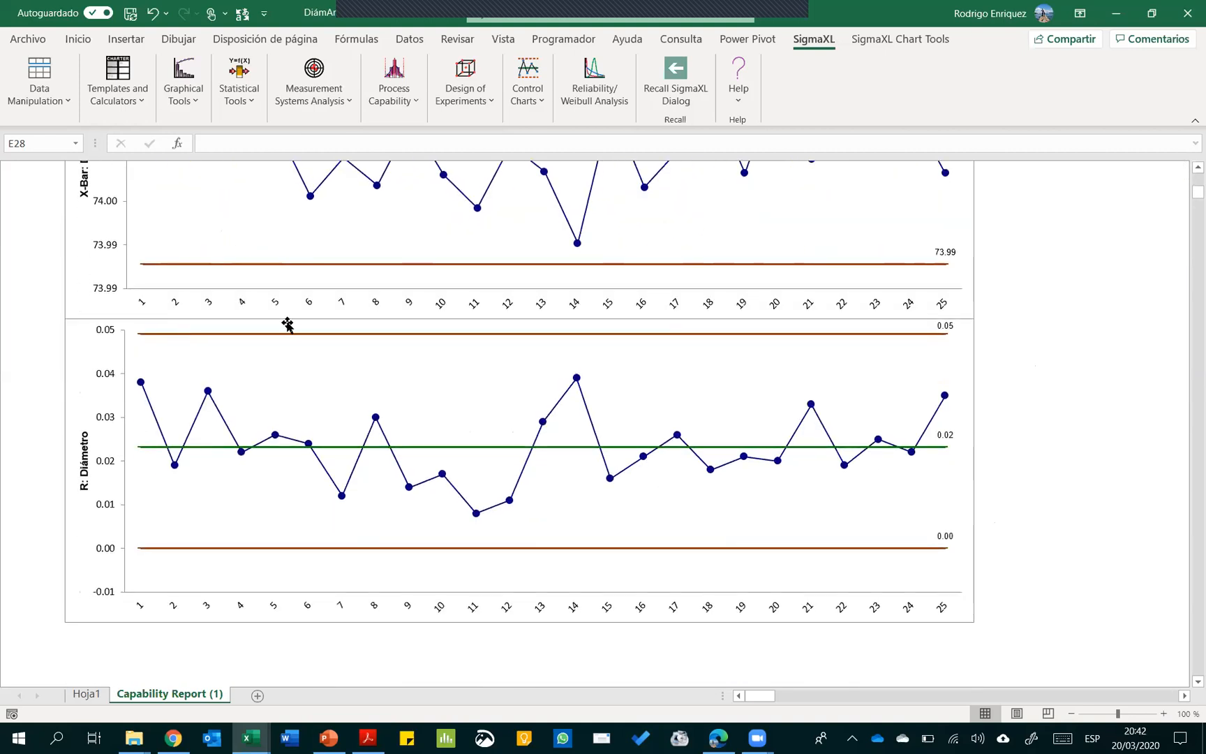
scroll(467, 489, "down", 2)
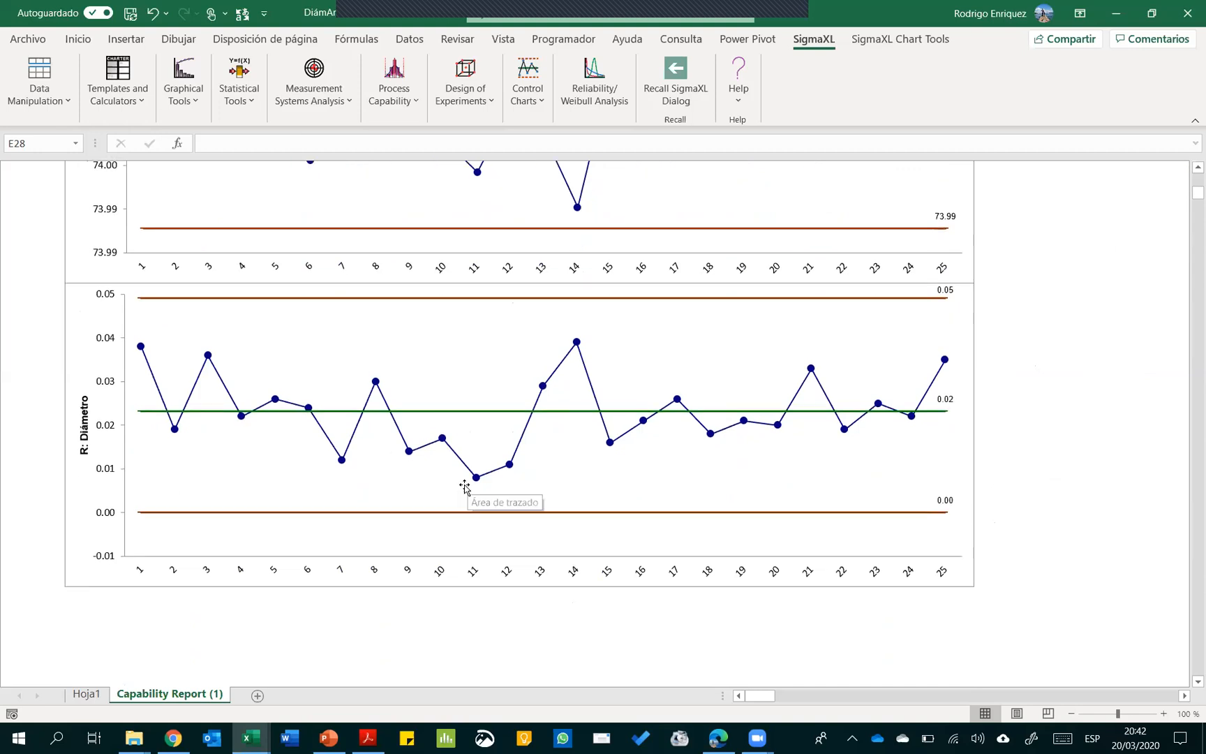
scroll(464, 486, "up", 10)
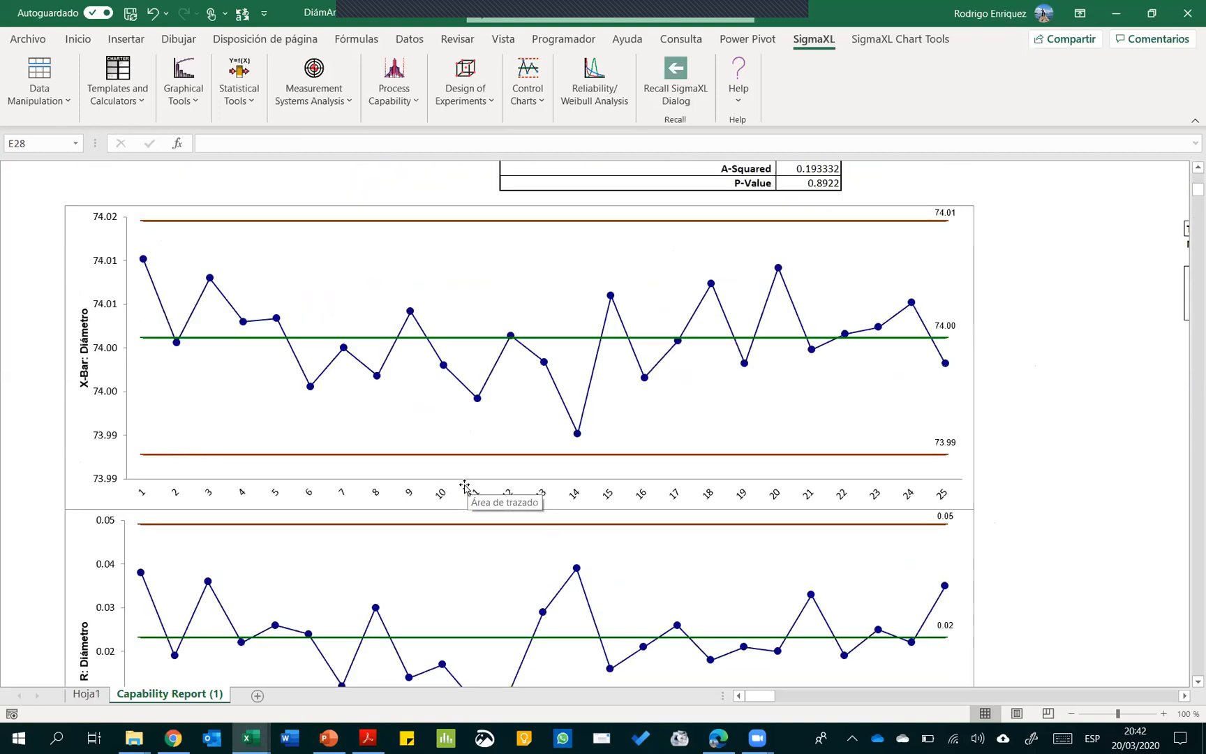
scroll(464, 486, "up", 10)
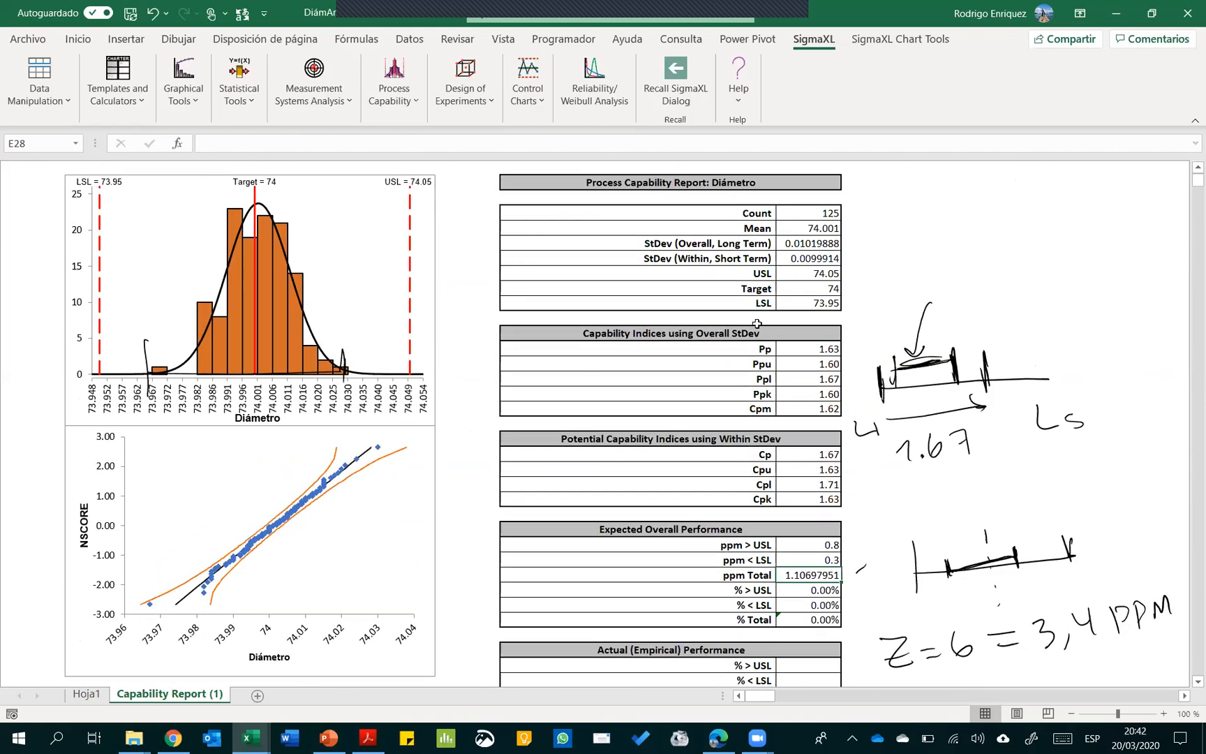
Erase the first range sketch with its LI, LS and 1.67 labels, and write CAPACIDAD in its place
mouse_move(956, 366)
left_mouse_down()
mouse_move(882, 391)
mouse_move(984, 398)
mouse_move(908, 460)
left_mouse_up()
left_click_drag(1038, 408, 1083, 426)
mouse_move(899, 265)
left_mouse_down()
mouse_move(928, 293)
mouse_move(911, 258)
mouse_move(921, 283)
mouse_move(890, 293)
mouse_move(928, 281)
left_mouse_up()
mouse_move(935, 254)
left_mouse_down()
mouse_move(927, 286)
mouse_move(986, 241)
mouse_move(984, 259)
left_mouse_up()
mouse_move(1015, 229)
left_mouse_down()
mouse_move(1019, 245)
mouse_move(1034, 244)
left_mouse_up()
left_click_drag(1040, 218, 1080, 228)
mouse_move(1086, 237)
left_mouse_down()
mouse_move(1086, 197)
mouse_move(1087, 236)
left_mouse_up()
Write + ESTABILIDAD in ink below CAPACIDAD, and erase the second range sketch and the Z=6 note
left_click_drag(960, 302, 973, 332)
left_click_drag(893, 380, 896, 383)
mouse_move(921, 375)
left_mouse_down()
mouse_move(927, 399)
mouse_move(943, 362)
left_mouse_up()
mouse_move(907, 398)
left_mouse_down()
mouse_move(967, 381)
mouse_move(957, 387)
left_mouse_up()
mouse_move(961, 356)
left_mouse_down()
mouse_move(1005, 346)
mouse_move(1030, 370)
mouse_move(1058, 371)
left_mouse_up()
left_click_drag(1061, 321, 1085, 337)
mouse_move(1101, 298)
left_mouse_down()
mouse_move(1099, 332)
mouse_move(1114, 328)
left_mouse_up()
left_click_drag(1115, 324, 1151, 305)
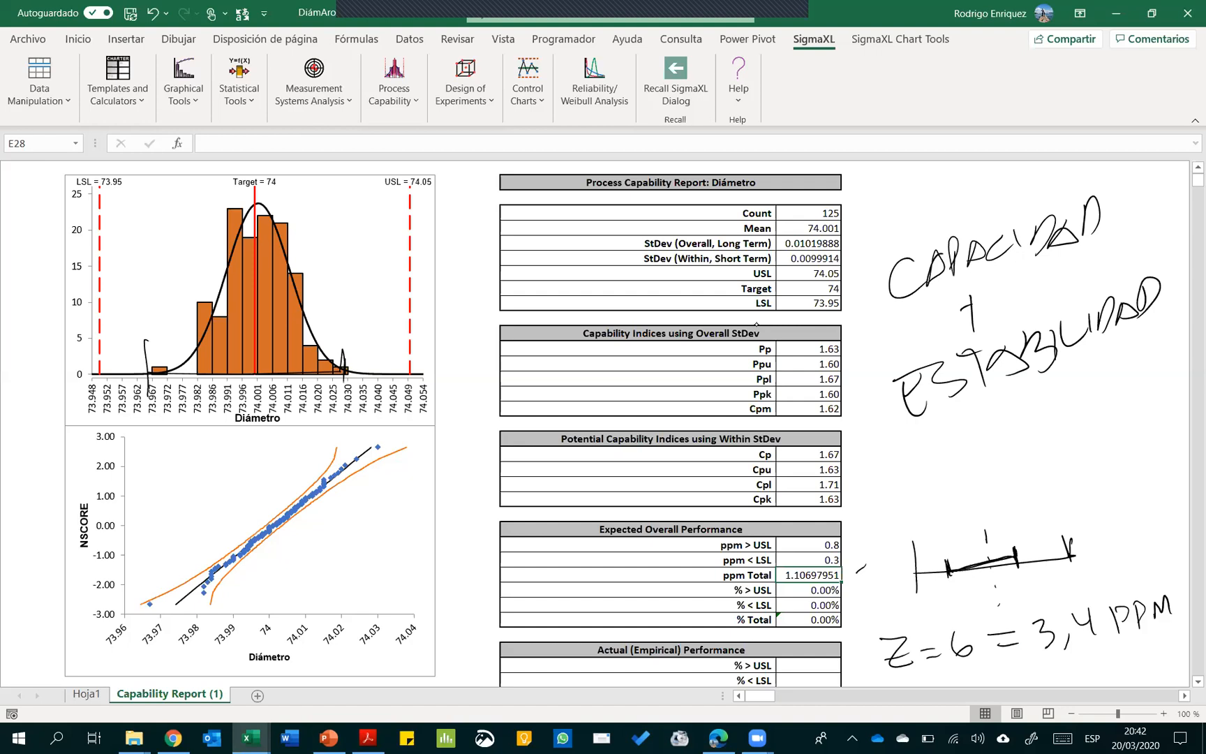
mouse_move(914, 569)
left_mouse_down()
mouse_move(1015, 557)
mouse_move(1044, 634)
mouse_move(1161, 609)
mouse_move(896, 654)
mouse_move(861, 568)
mouse_move(949, 568)
left_mouse_up()
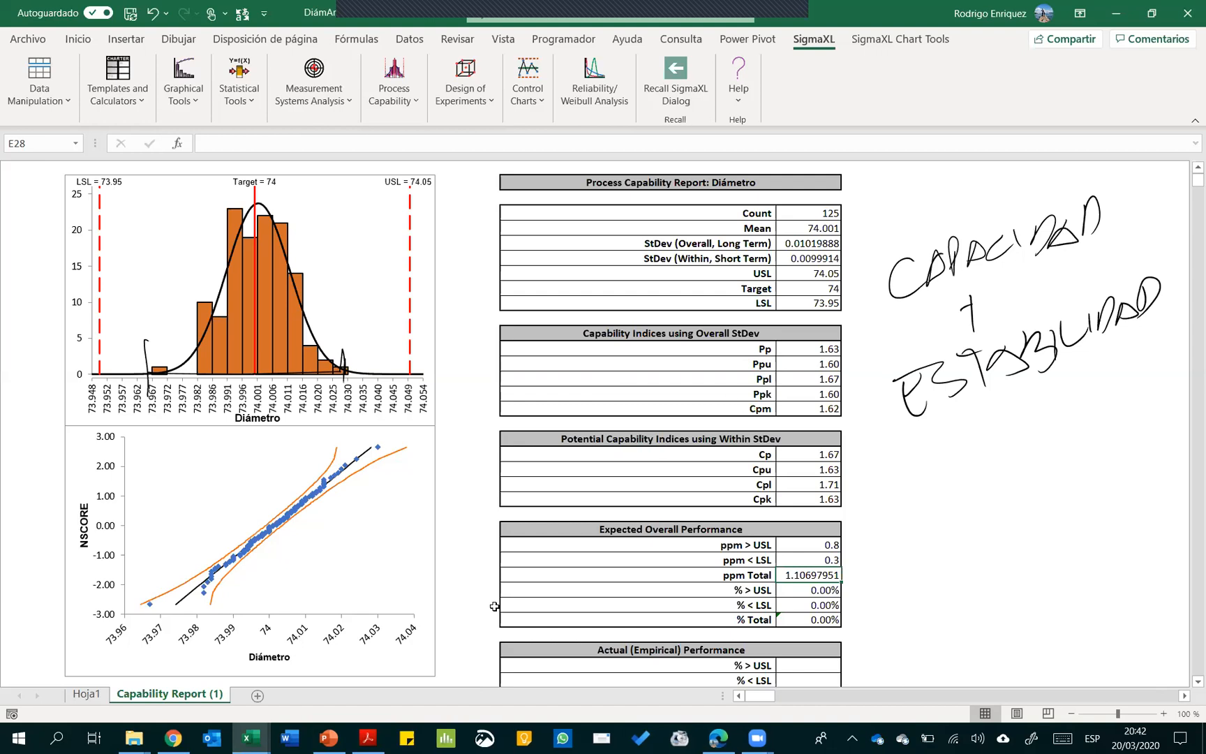
Switch to the PowerPoint presentation, go back to the first slide, and advance to the Estadística con SigmaXL slide
scroll(438, 502, "down", 2)
scroll(438, 501, "up", 2)
key("alt+Tab")
key("Left")
key("Left")
key("Left")
key("Left")
key("Left")
key("Left")
key("Left")
key("Left")
key("Left")
key("Left")
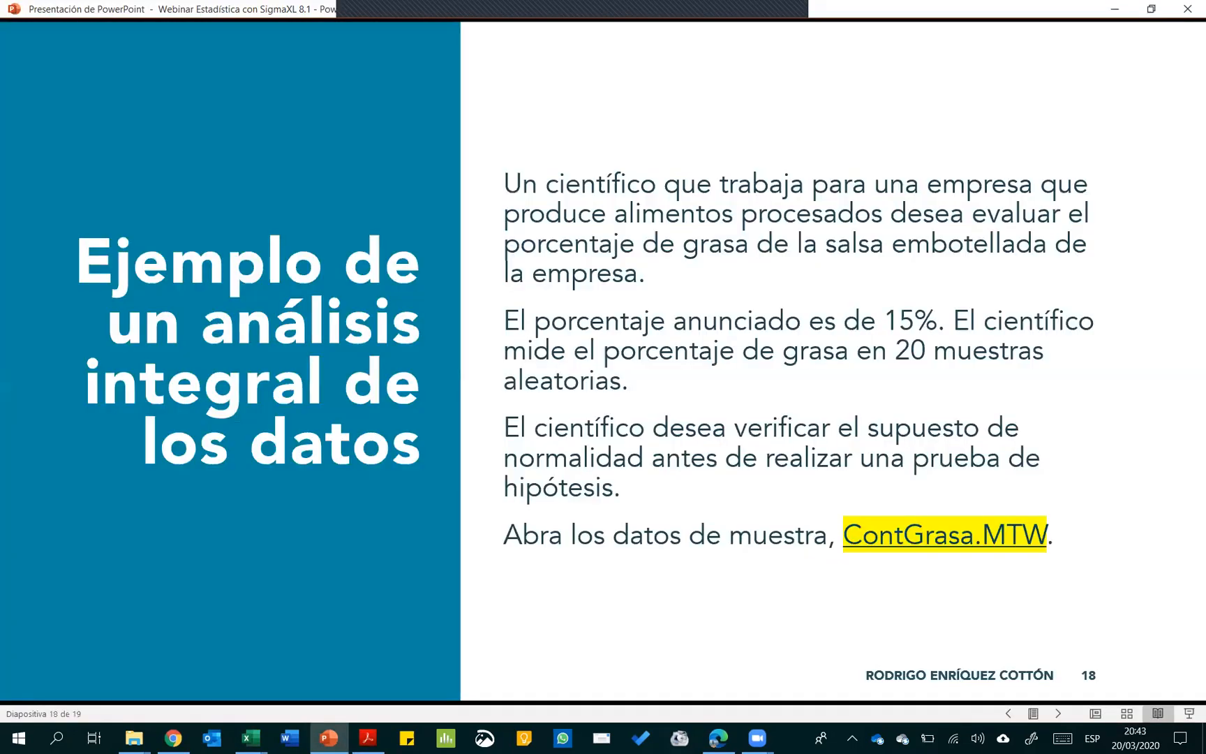
key("Left")
key("Left")
key("Left")
key("Left")
key("Left")
key("Left")
key("Left")
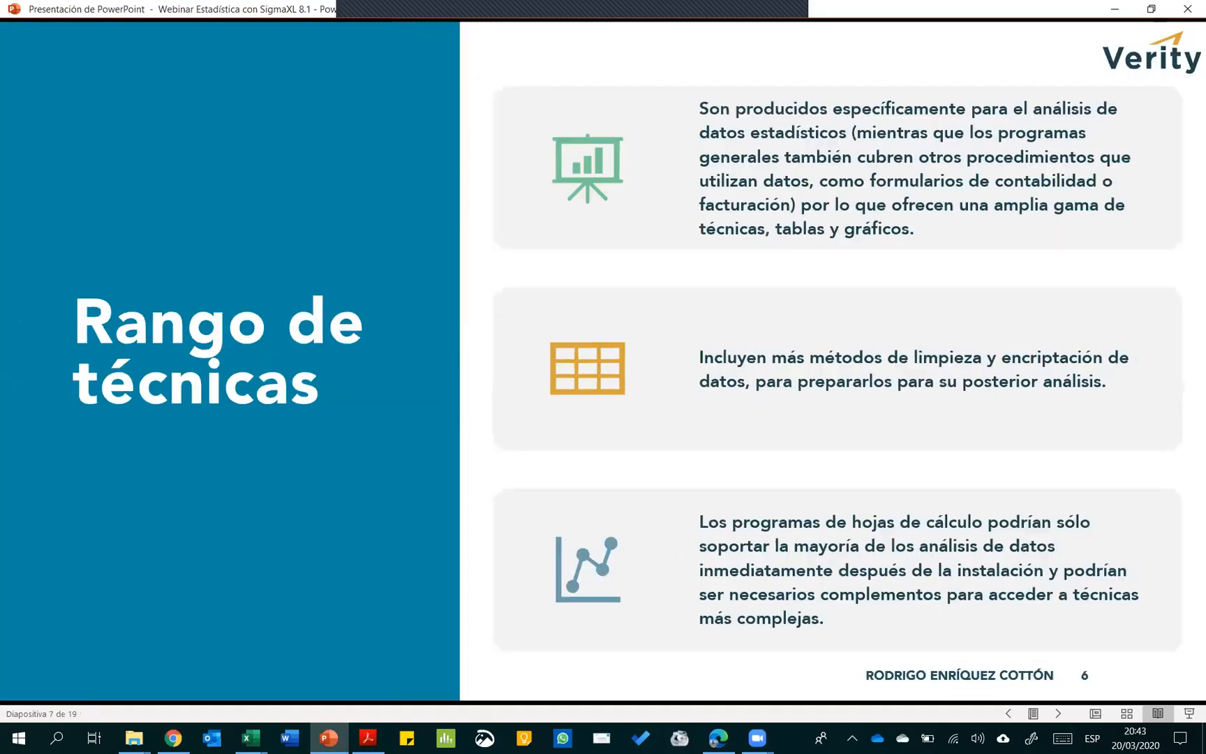
key("Left")
key("Left")
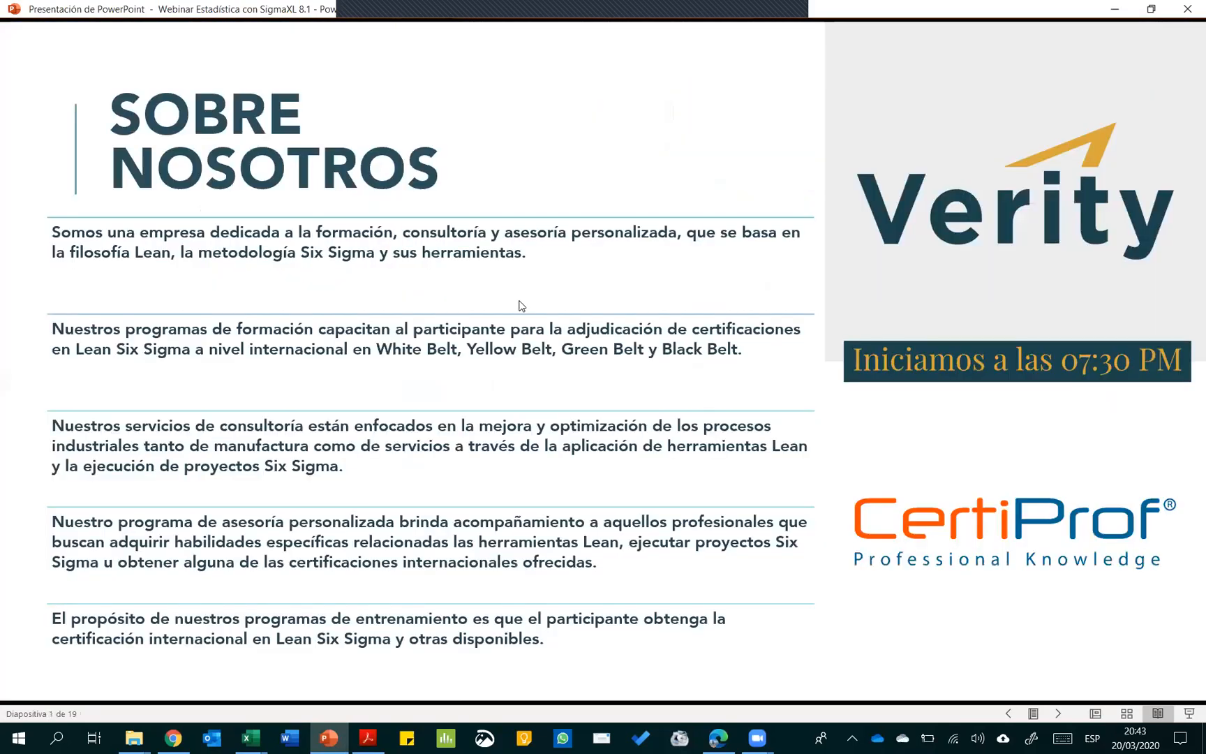
key("Right")
key("Right")
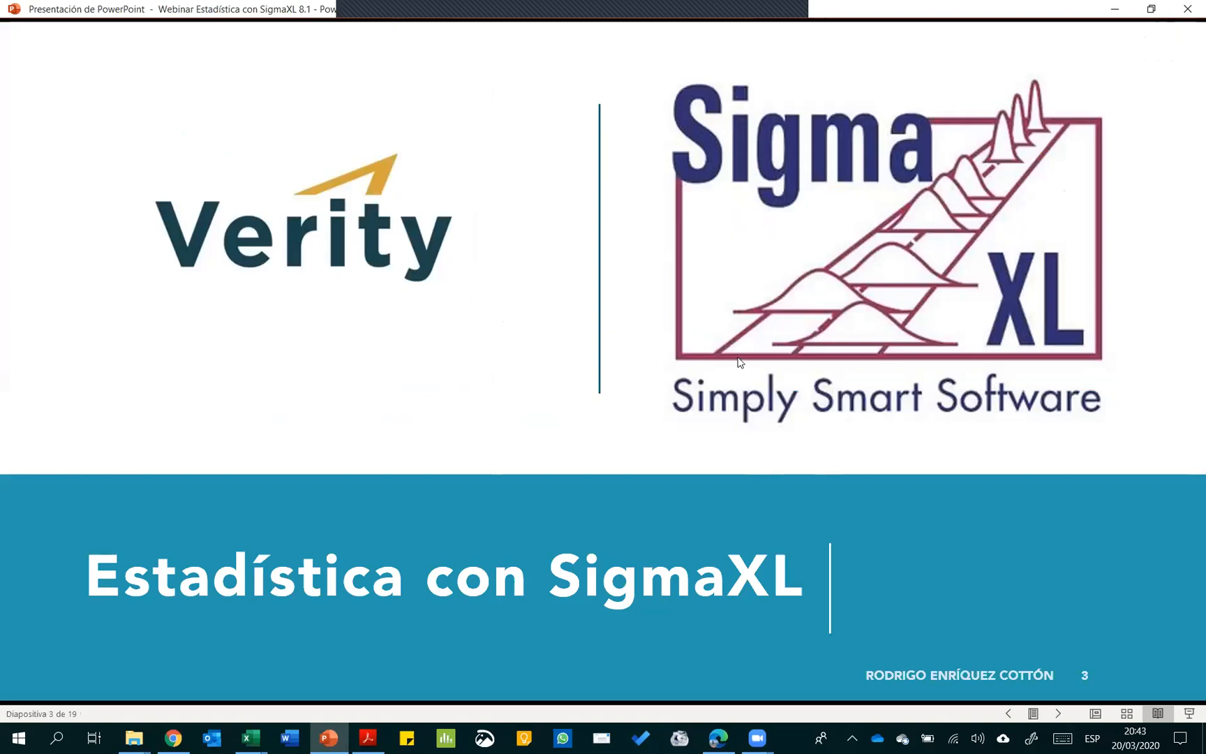
Switch to Acrobat Reader and view the cover page of Brochure Estadística SigmaXL.pdf
left_click(377, 738)
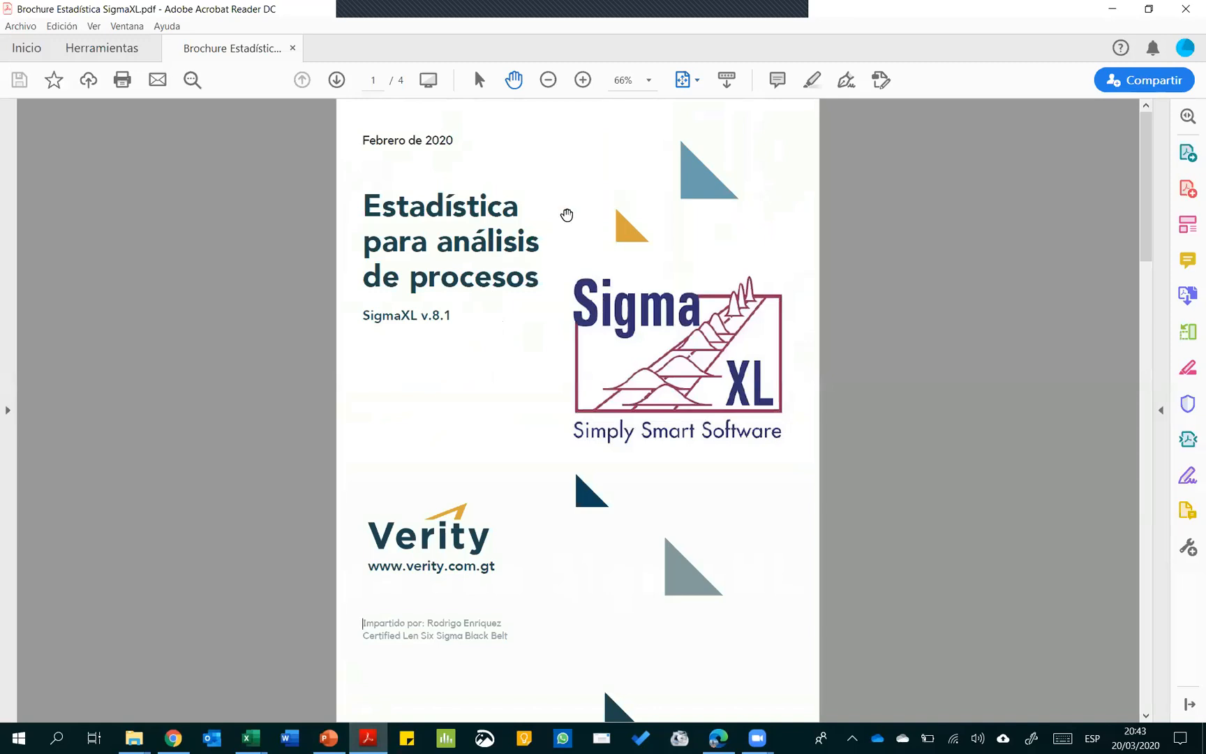
left_click(563, 226)
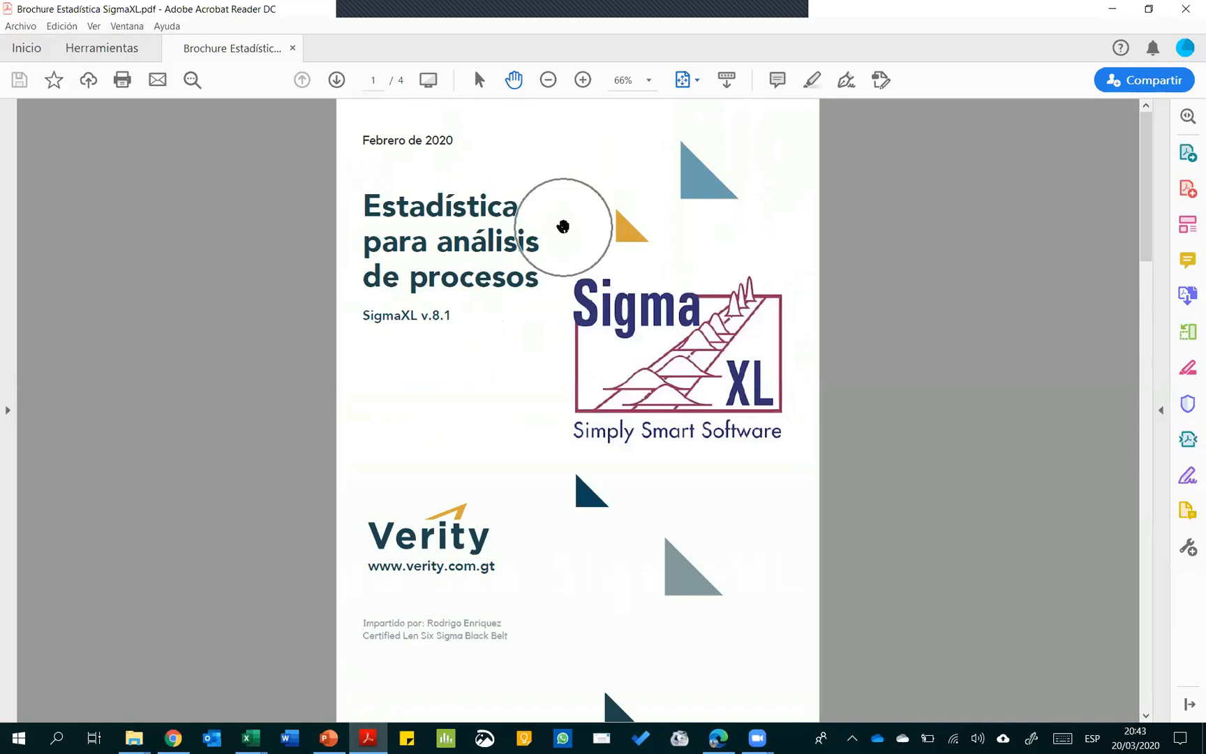
left_click(401, 202)
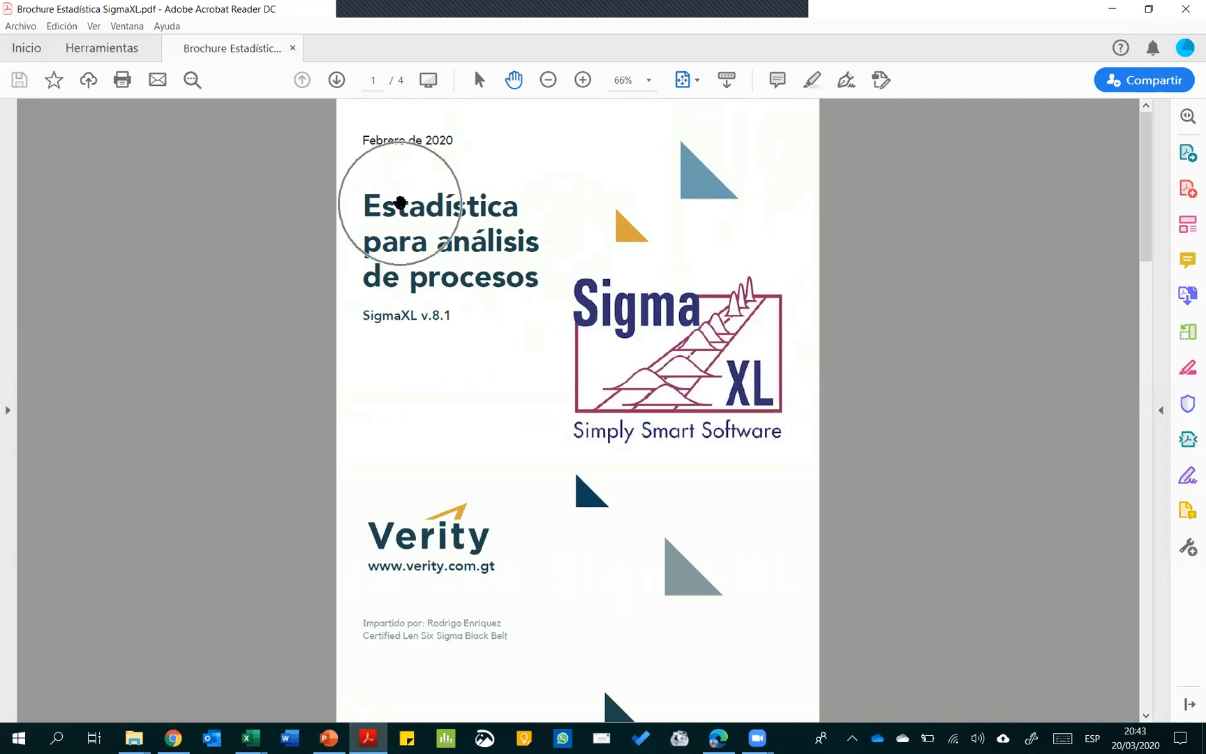
left_click(456, 263)
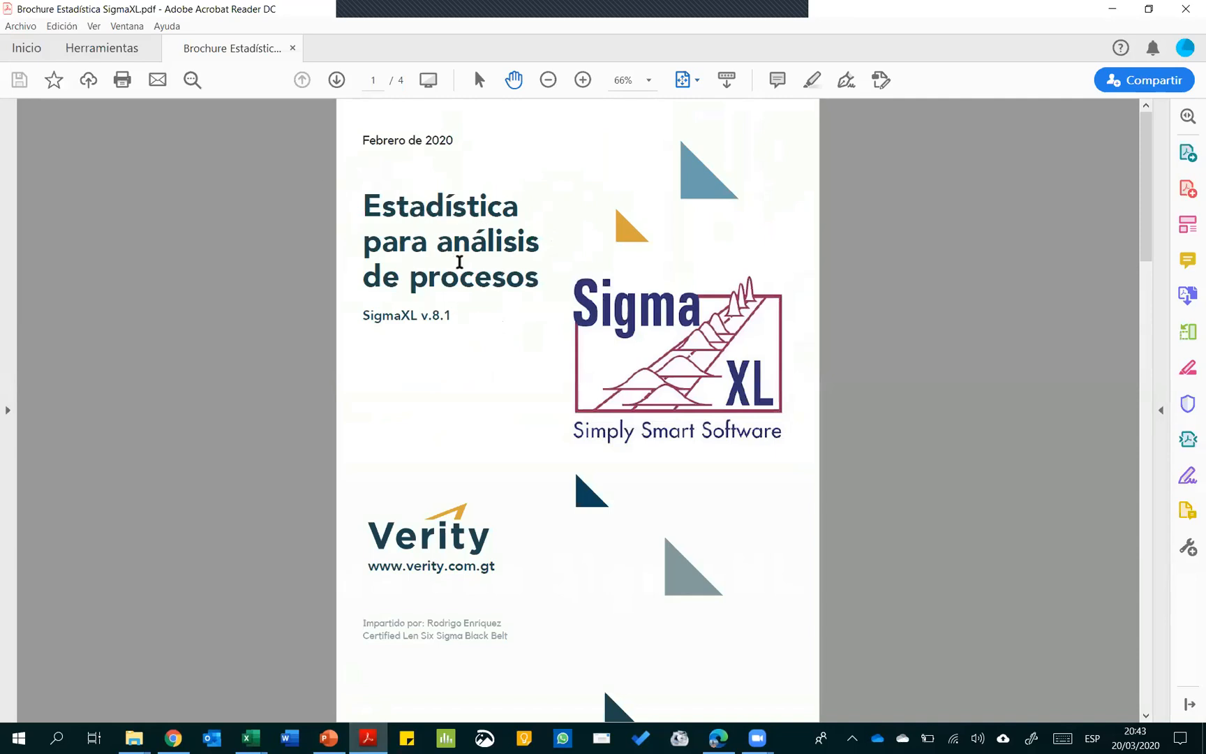
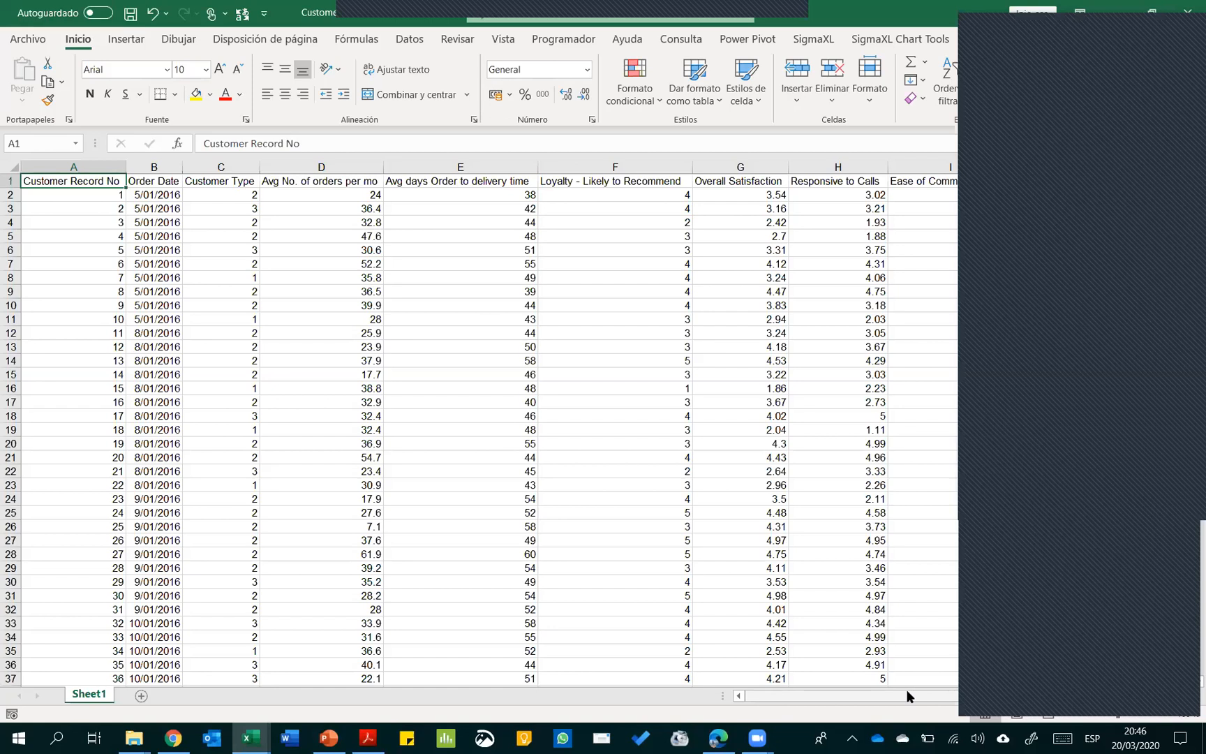
left_click(157, 178)
left_click(103, 179)
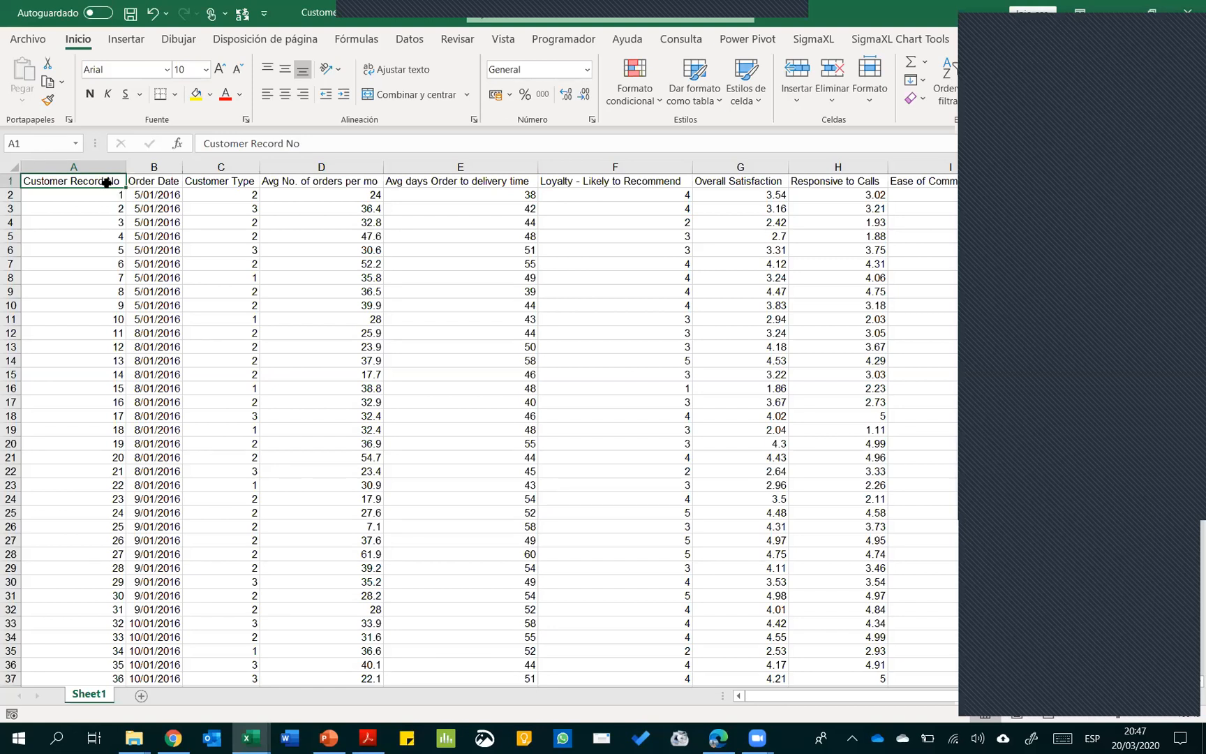
left_click(757, 39)
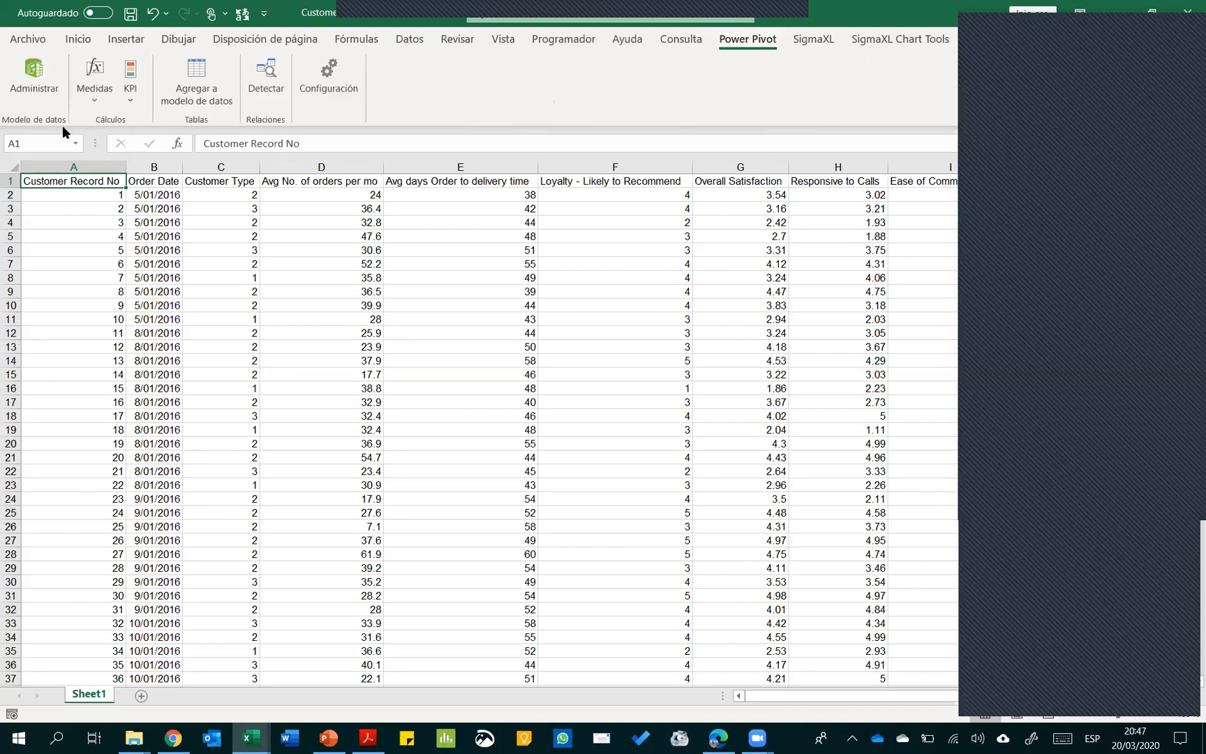
left_click(26, 42)
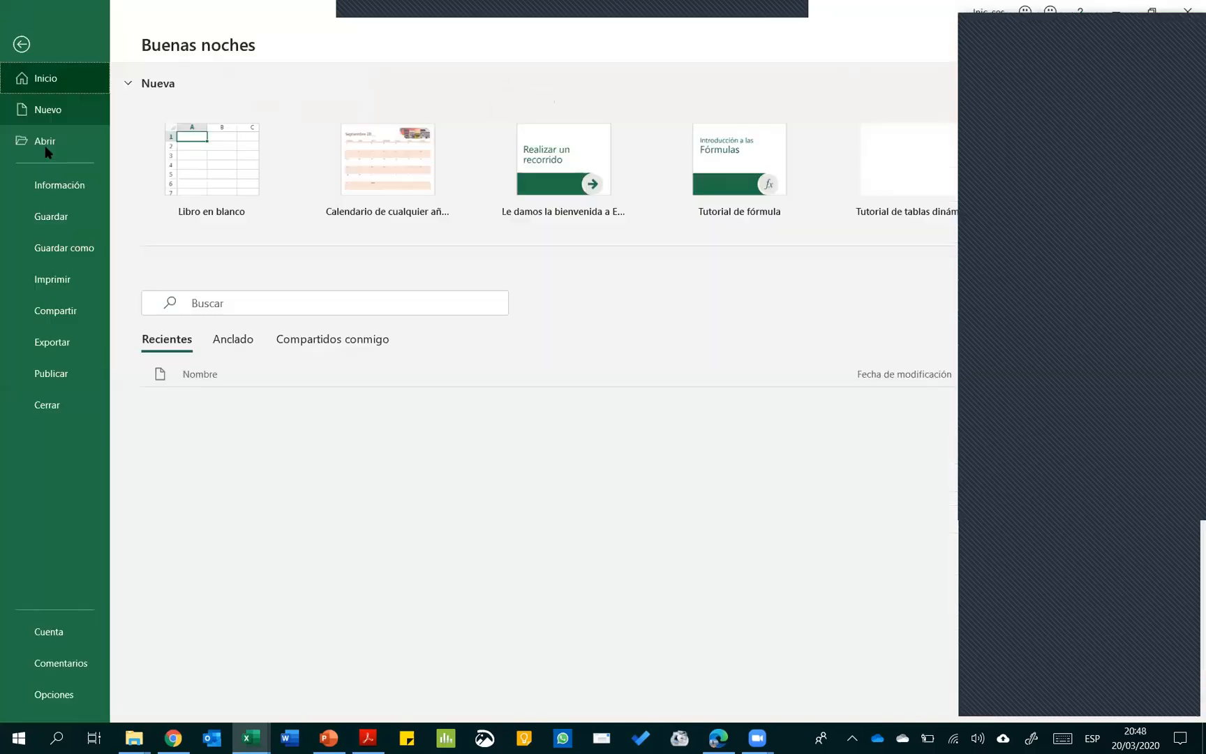
left_click(22, 20)
left_click(85, 35)
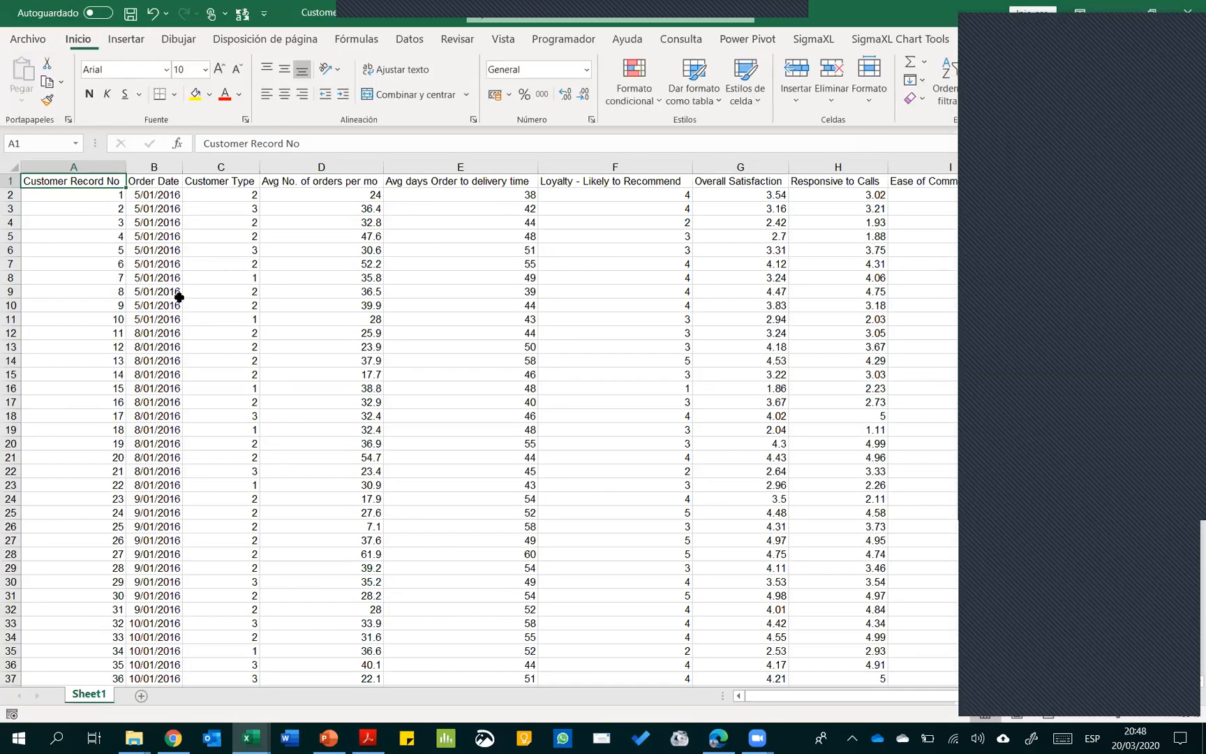
left_click(197, 265)
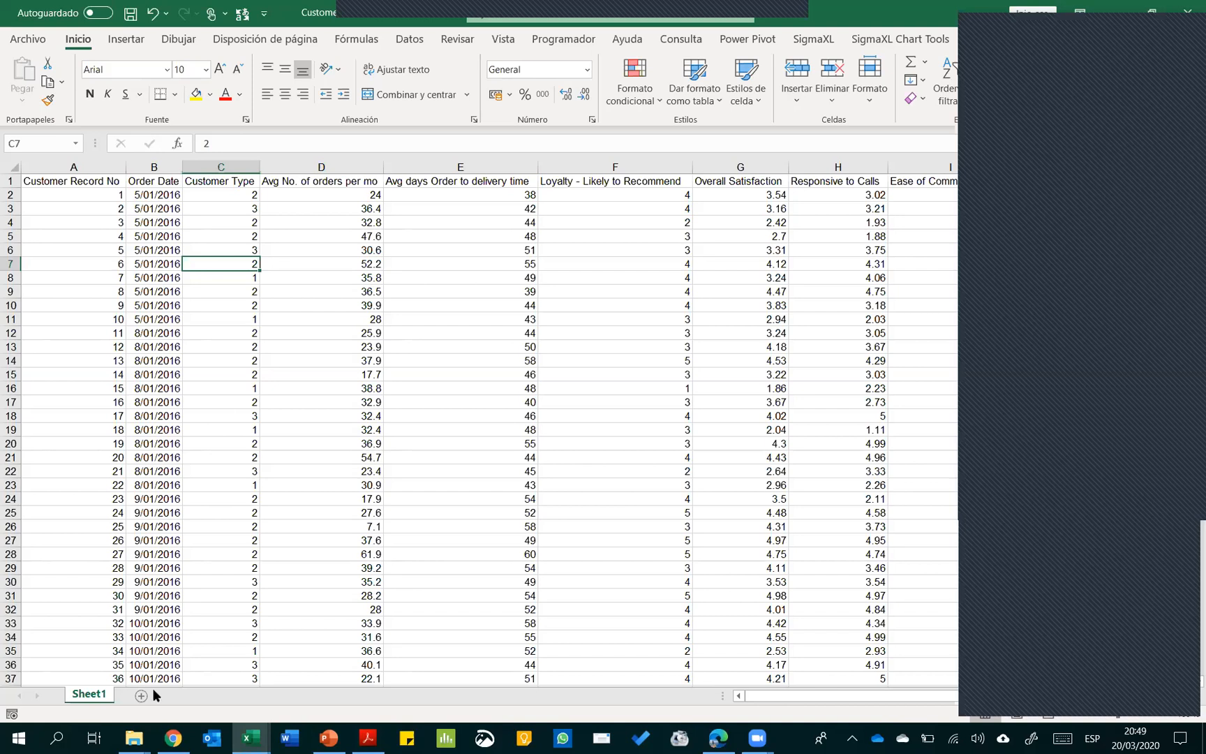
Switch to Chrome and open the sigmaxl.com website in a new tab
left_click(173, 738)
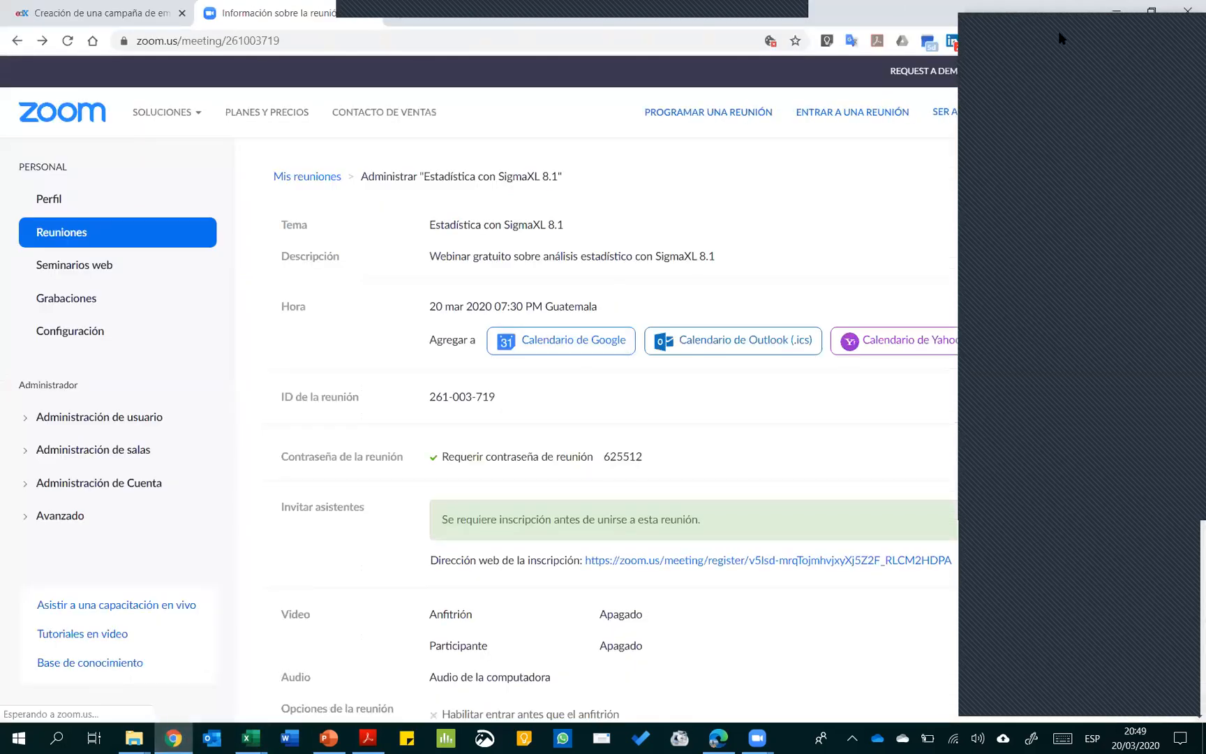
left_click(401, 15)
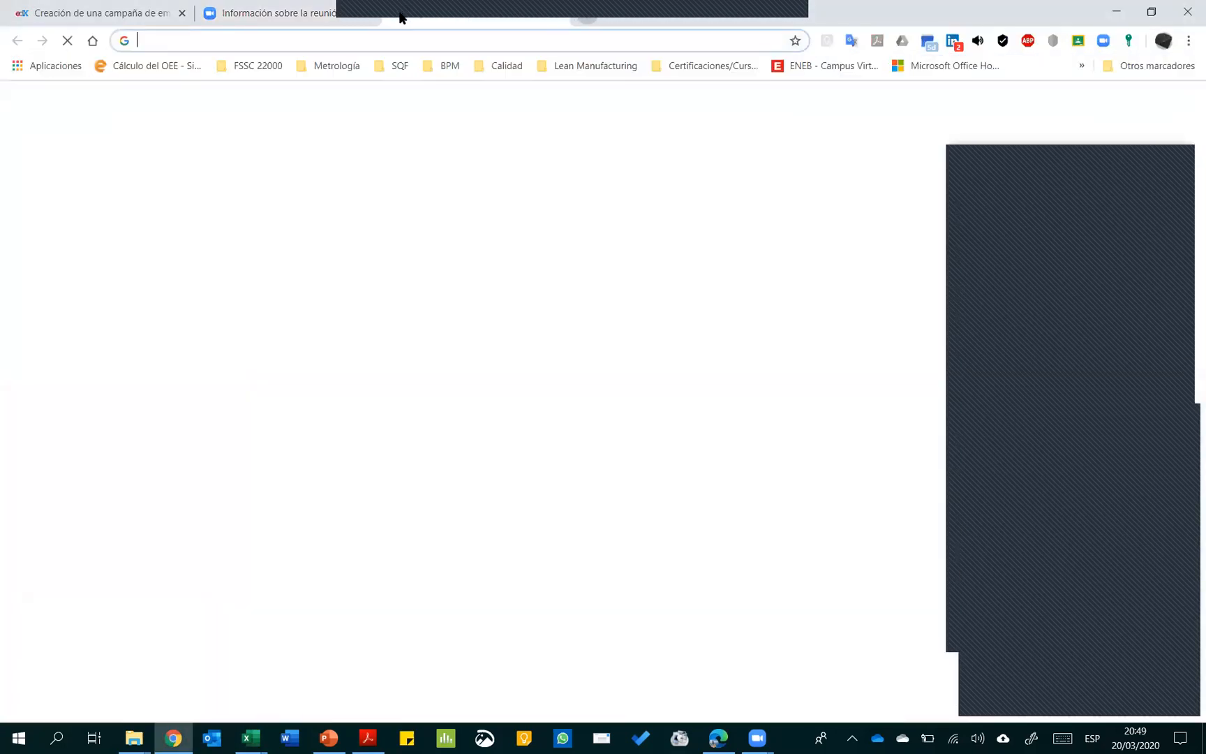
type("sigmaxl.com")
key("Return")
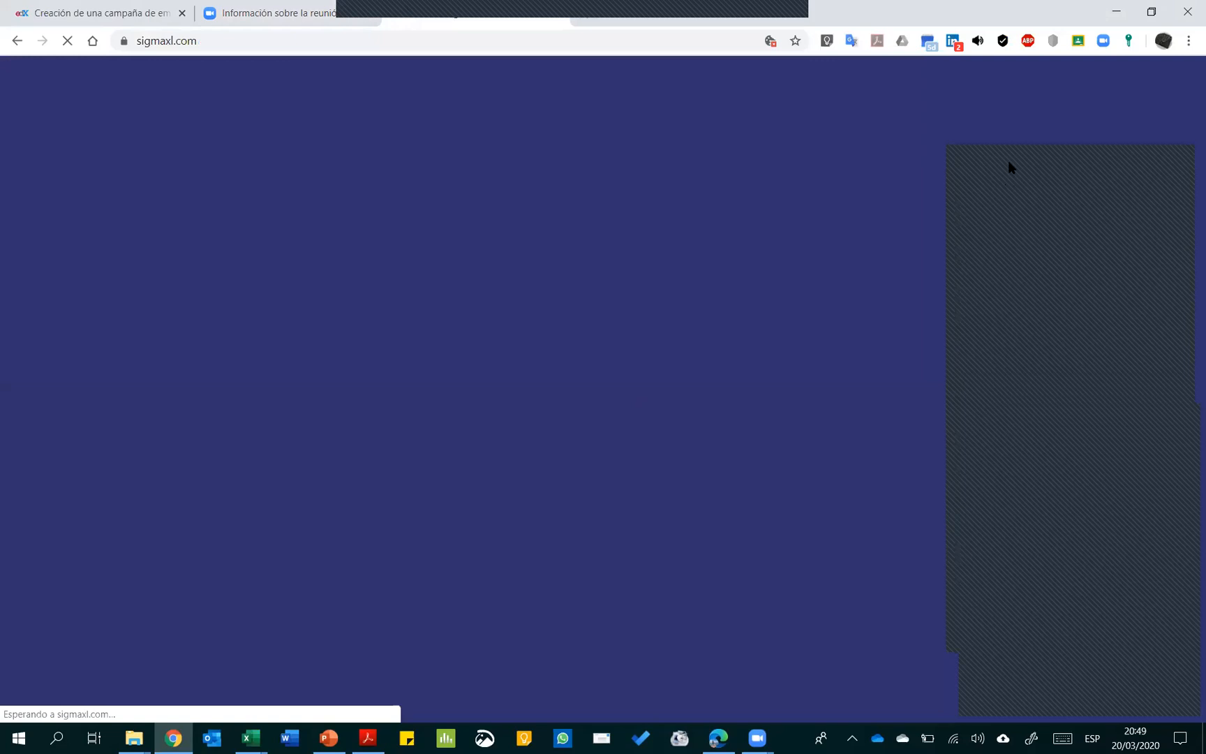
Open the SigmaXL Pricing page from the website's home page
mouse_move(593, 143)
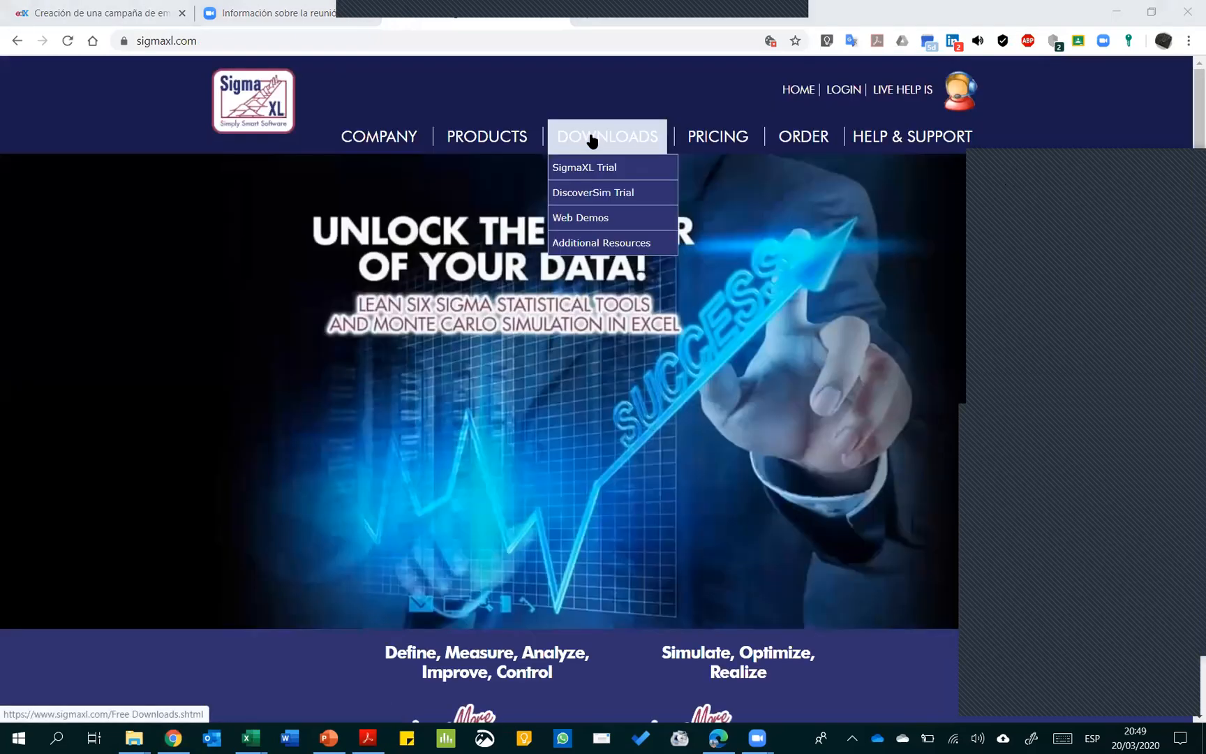
mouse_move(707, 143)
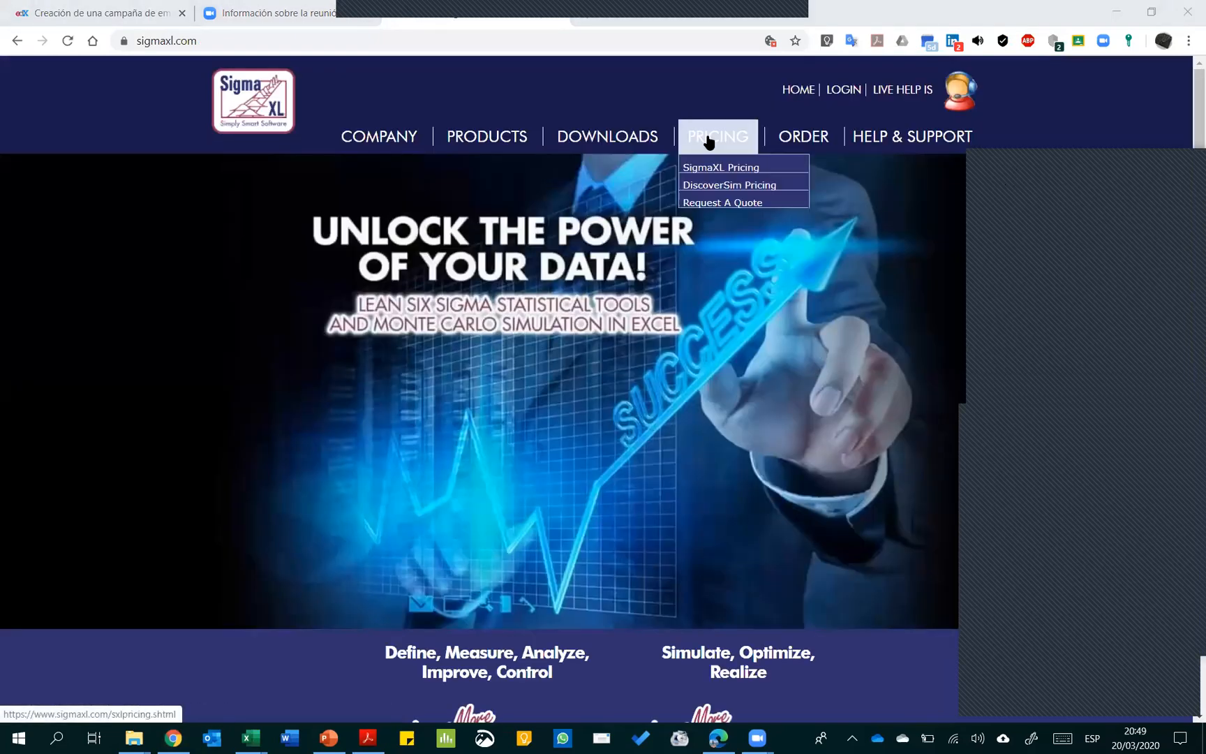
left_click(722, 151)
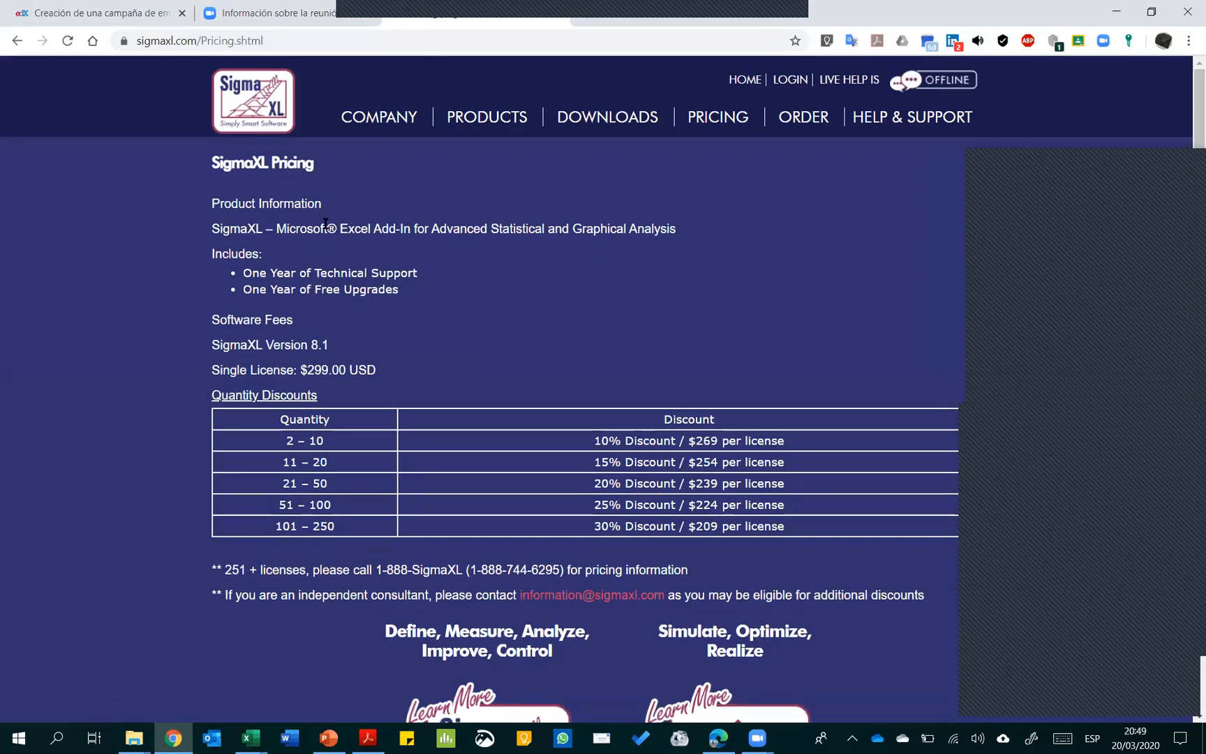
Highlight the single license price of SigmaXL Version 8.1, clear the highlight, and close the floating window covering the pricing page
left_click_drag(377, 368, 302, 369)
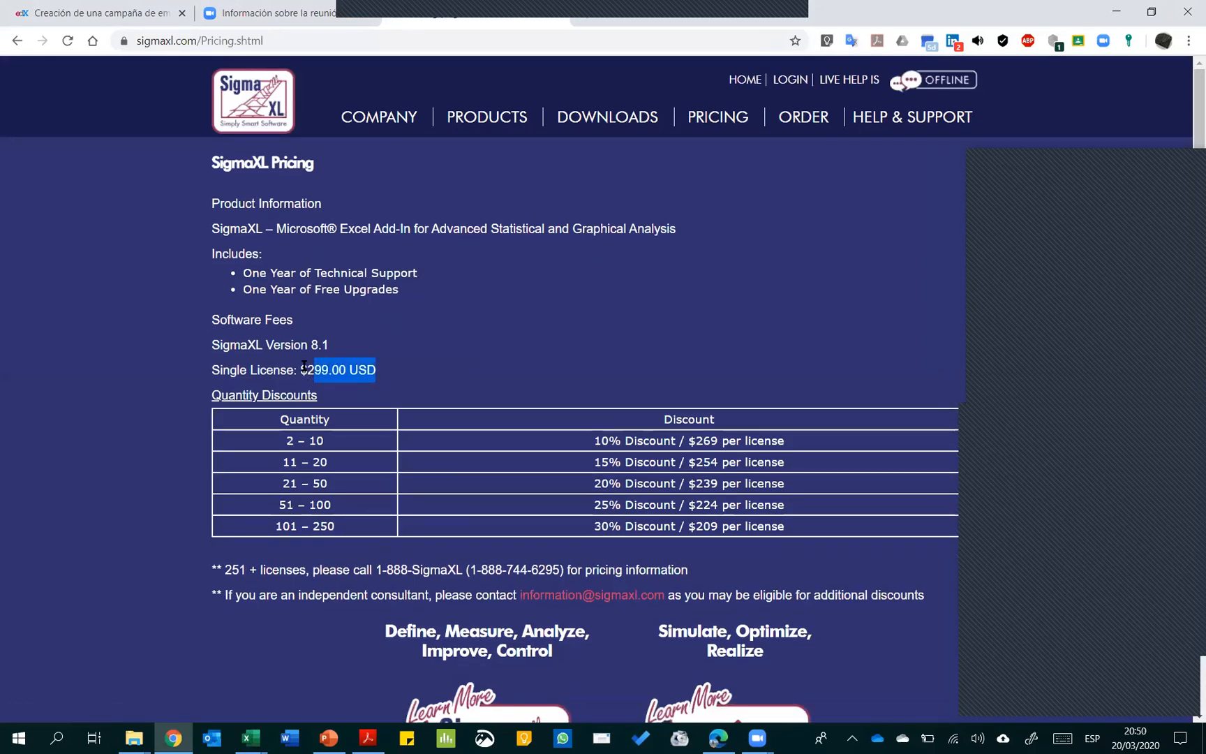
left_click(415, 370)
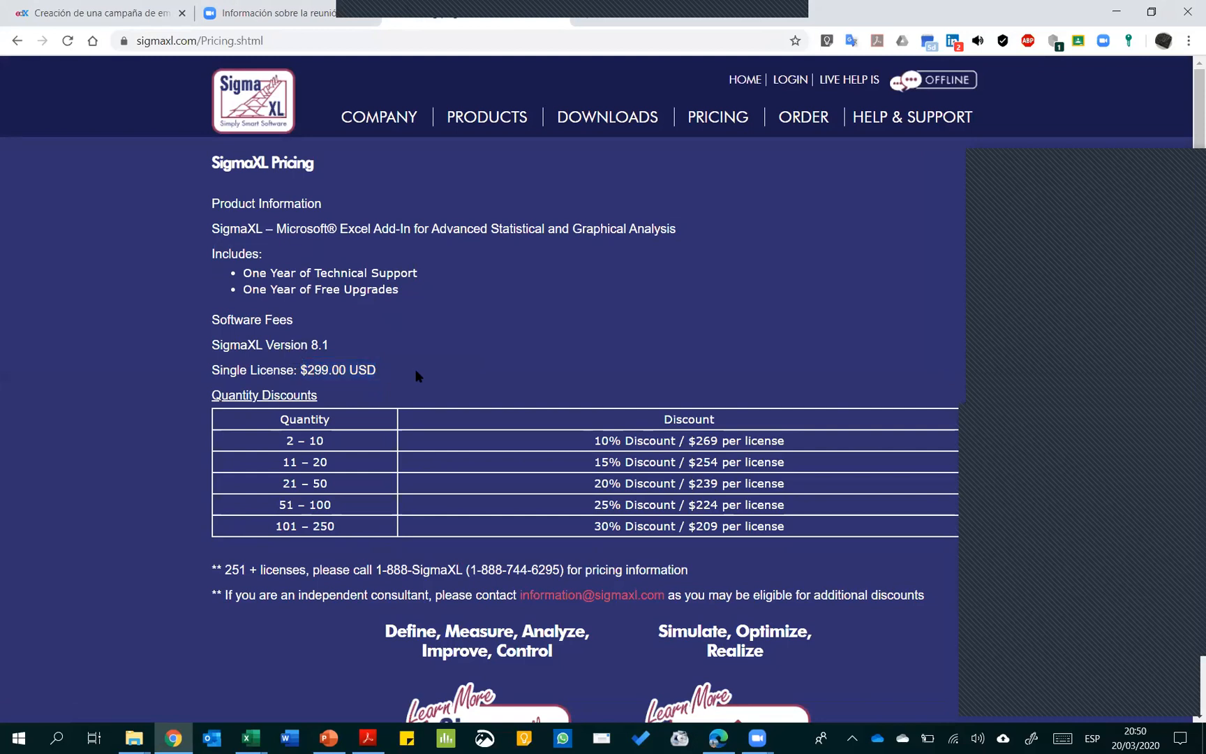
left_click_drag(378, 369, 299, 371)
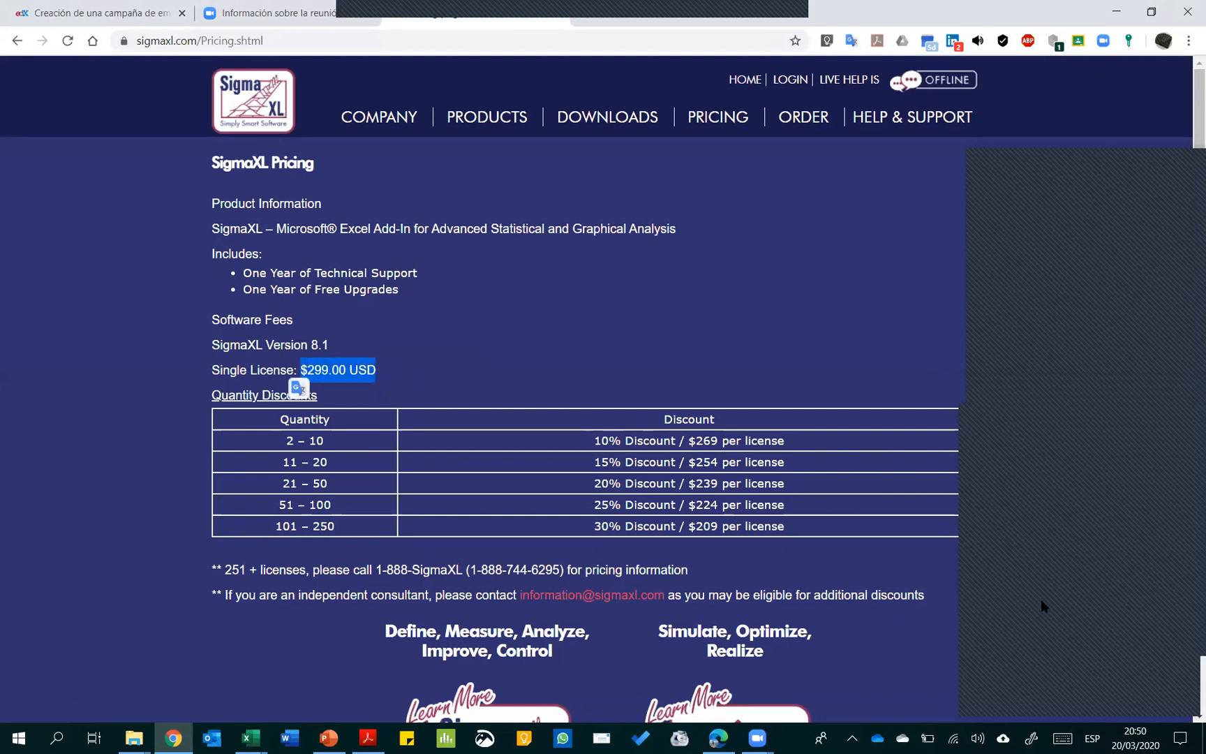
left_click(1032, 160)
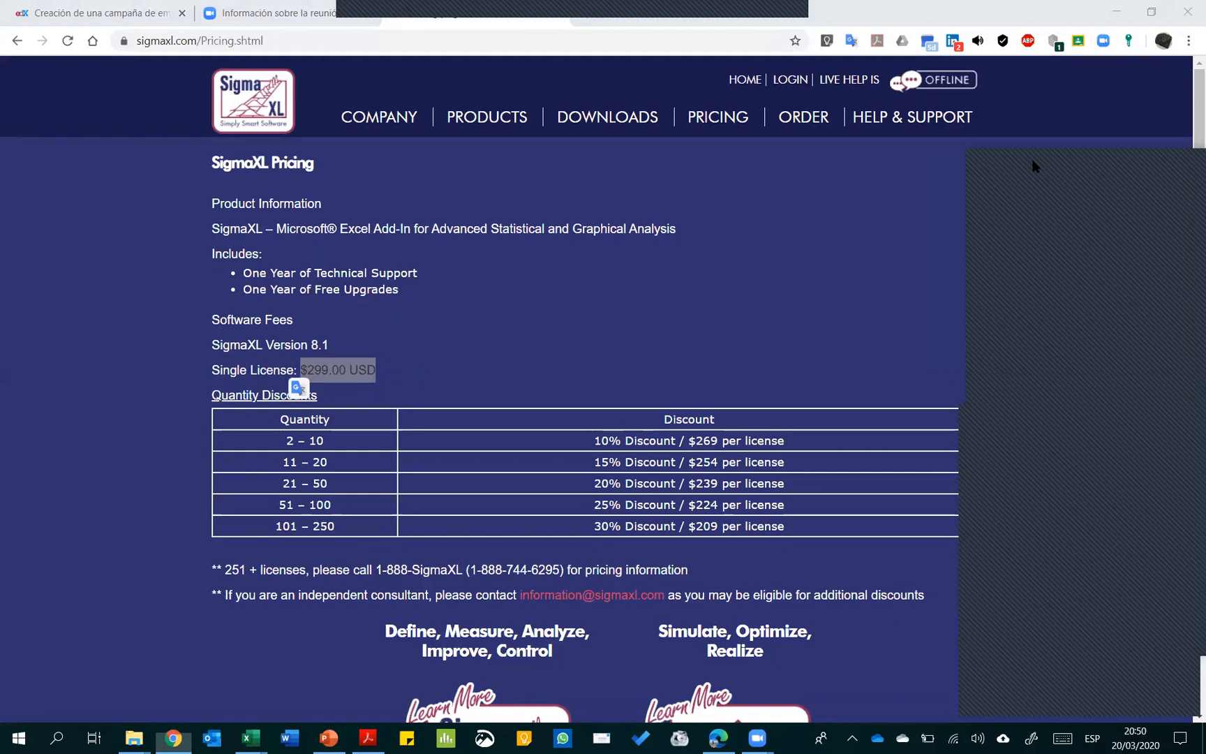
left_click_drag(398, 376, 305, 370)
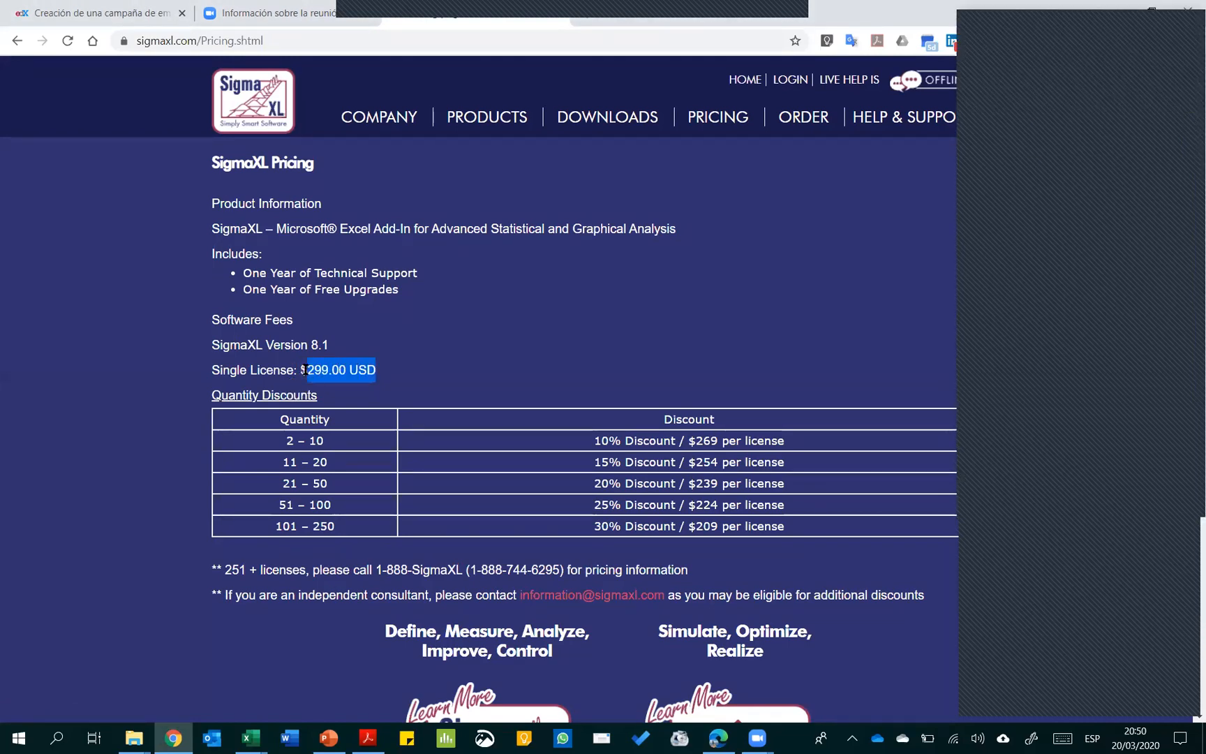
left_click(533, 343)
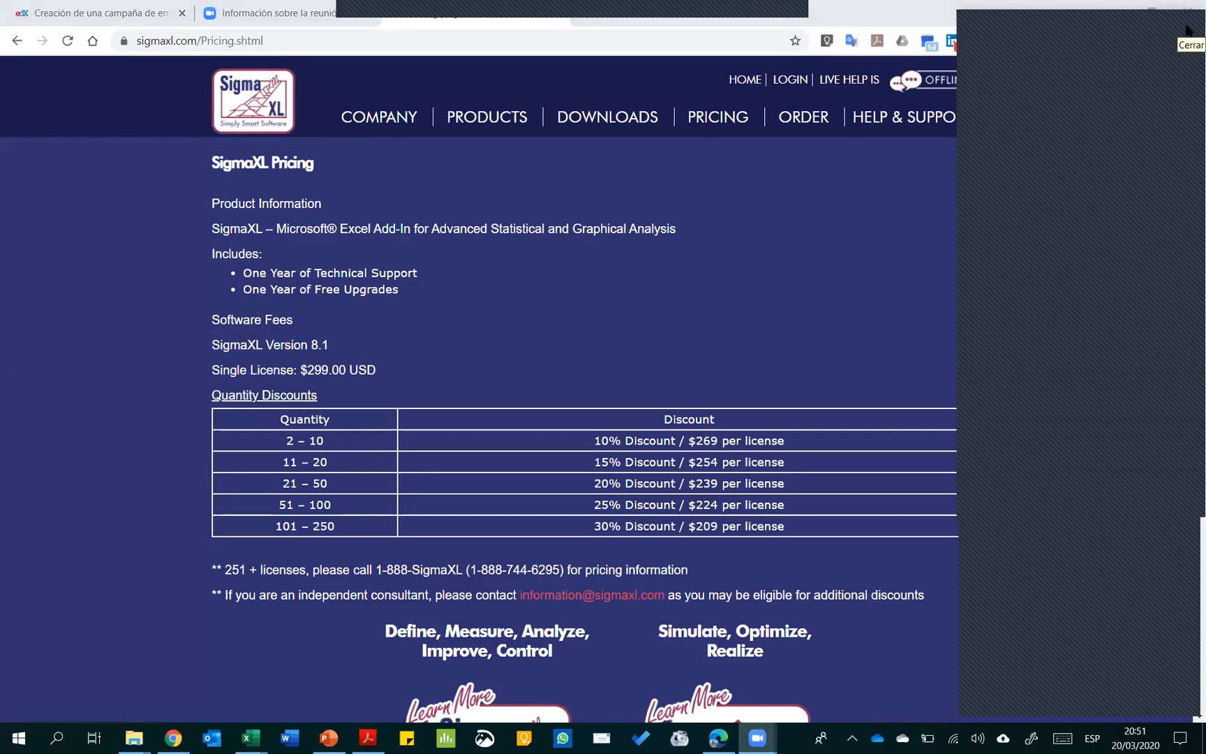
left_click(1187, 29)
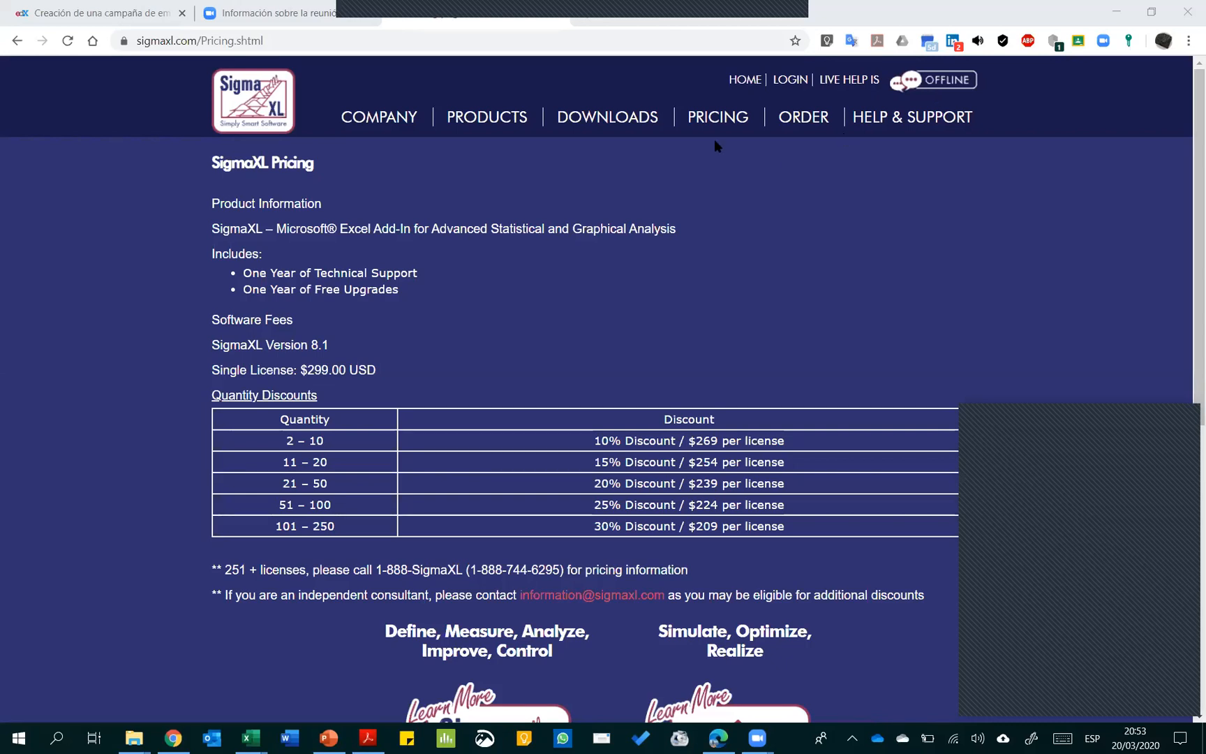
mouse_move(705, 116)
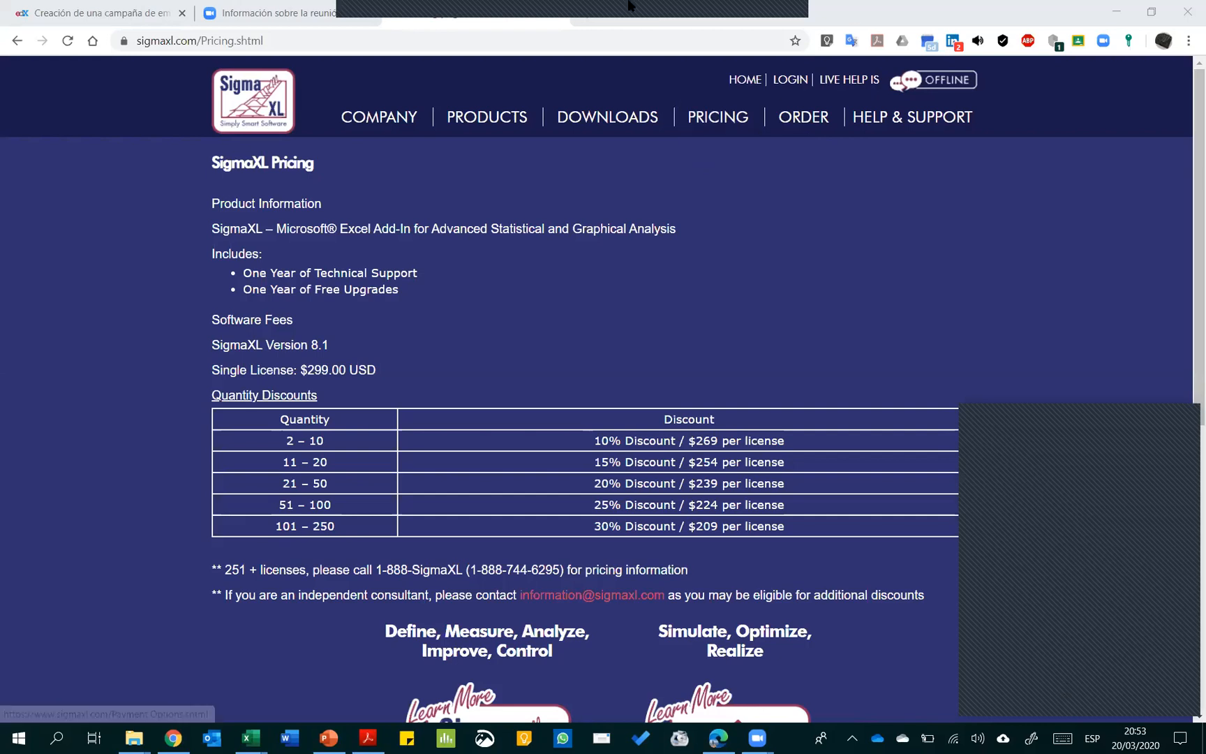